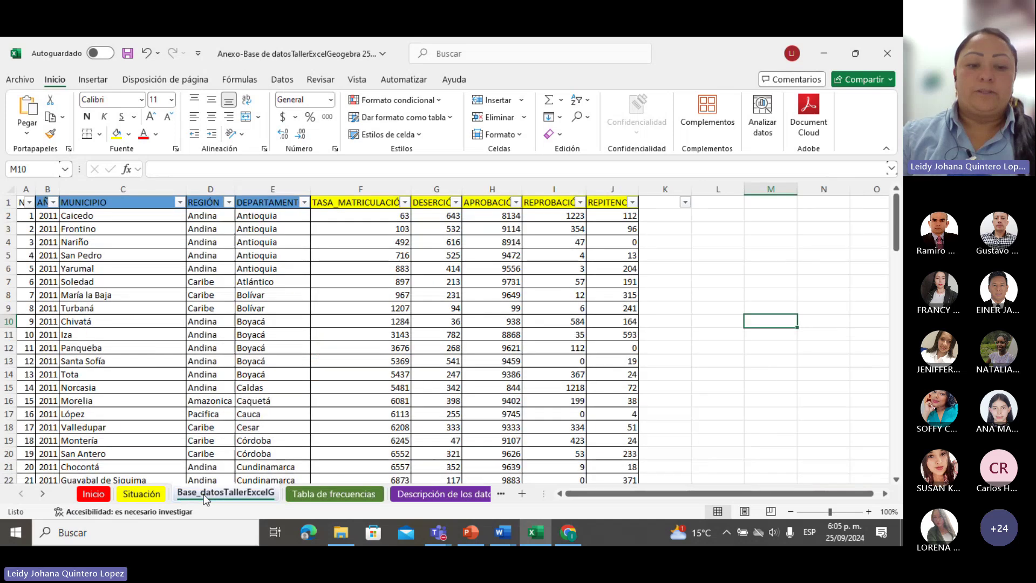
Read the problem statement and the table of variables on the Situación sheet
{"action": "left_click", "coordinate": [149, 493]}
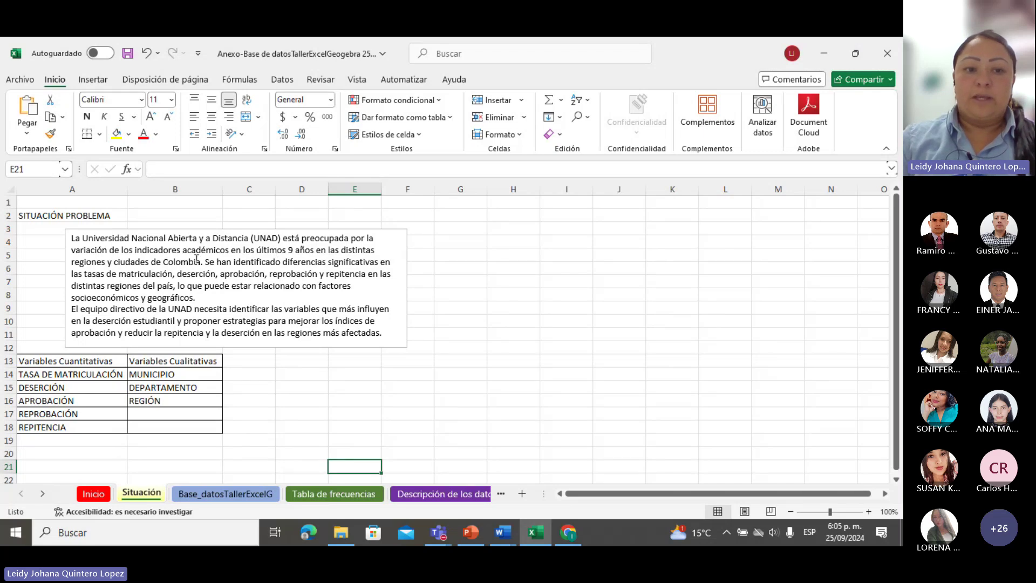
{"action": "left_click", "coordinate": [245, 261]}
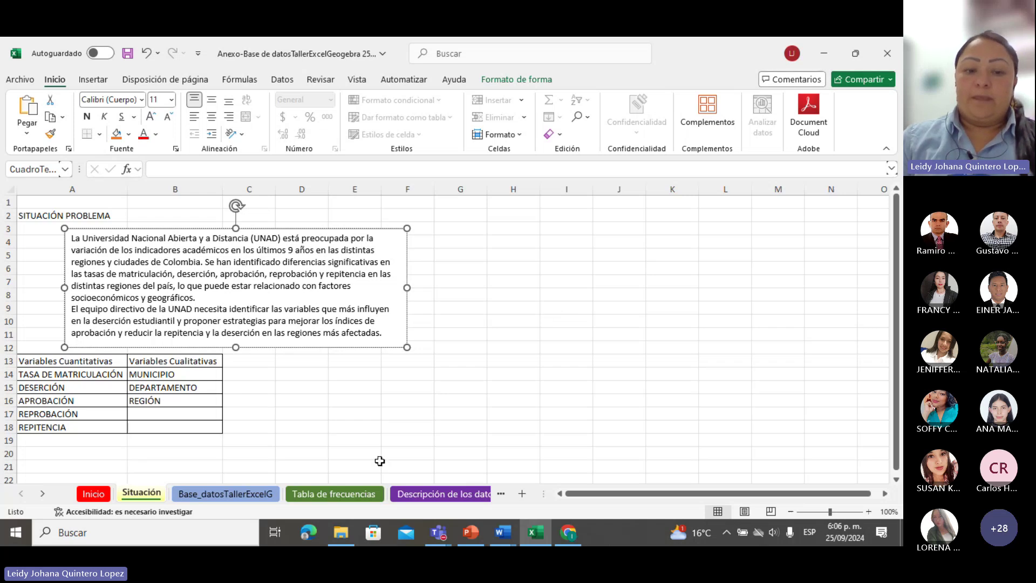
{"action": "left_click", "coordinate": [229, 493]}
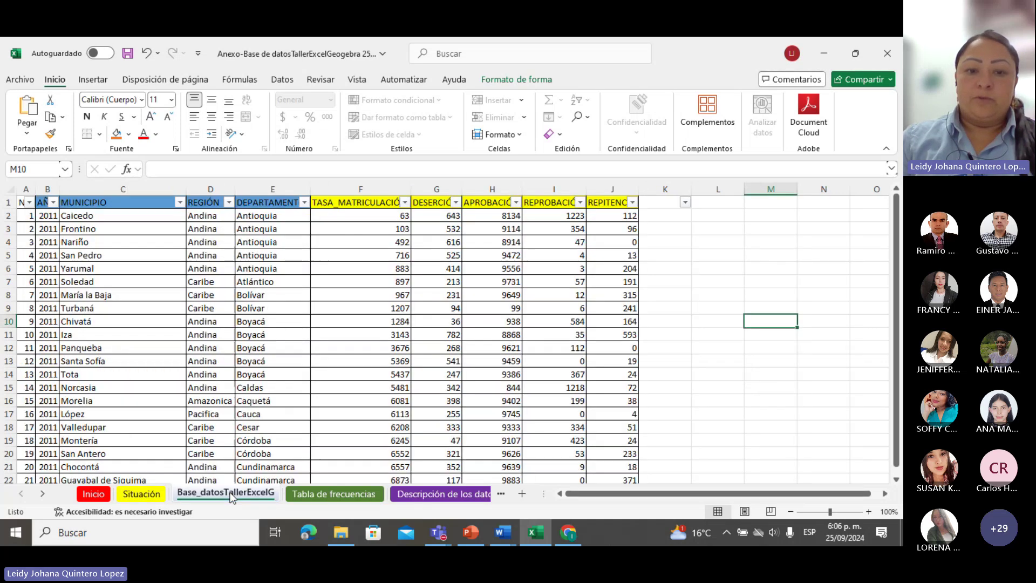
{"action": "left_click", "coordinate": [142, 493]}
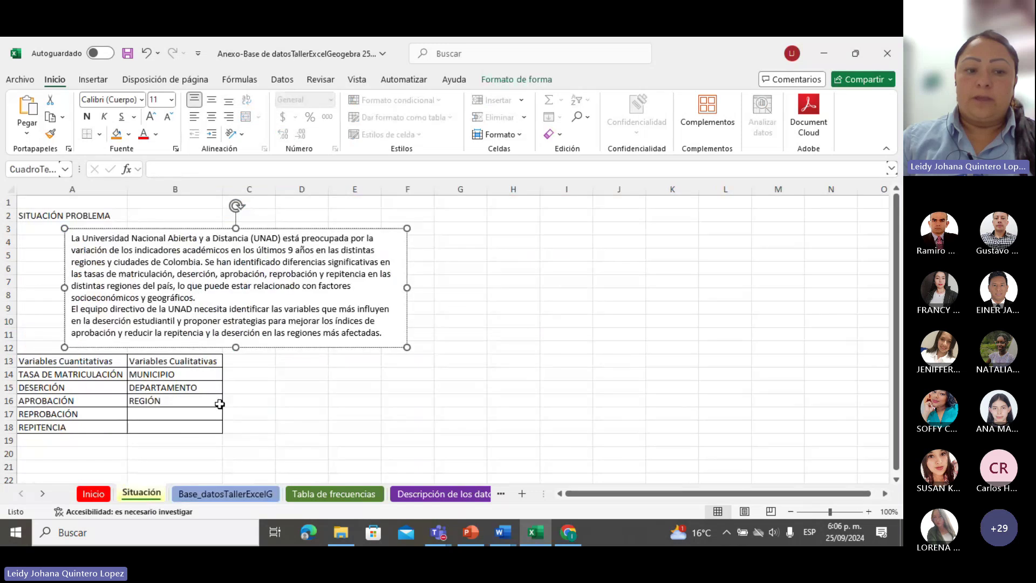
{"action": "scroll", "coordinate": [220, 404], "scroll_direction": "down", "scroll_amount": 1}
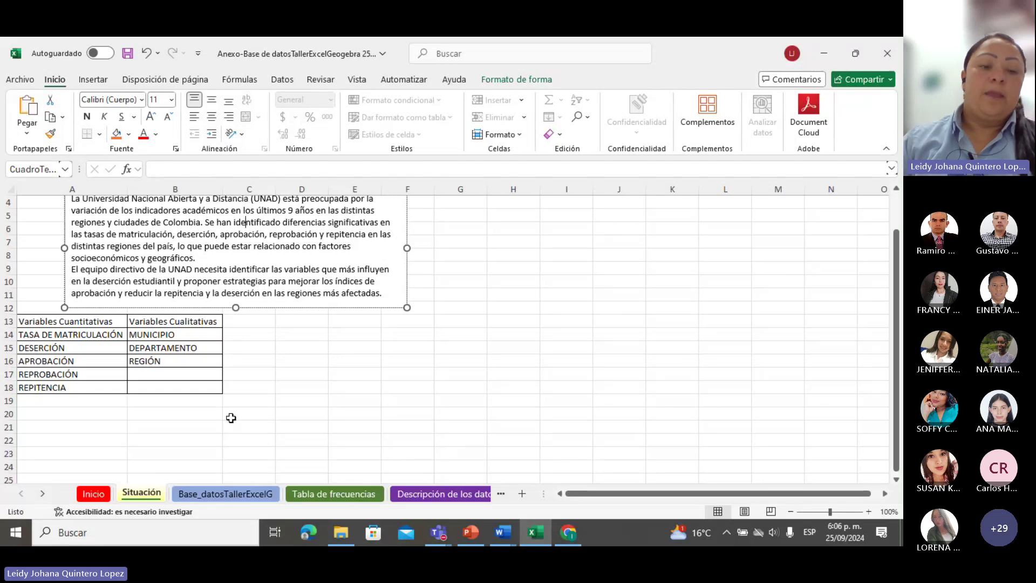
{"action": "scroll", "coordinate": [378, 338], "scroll_direction": "up", "scroll_amount": 1}
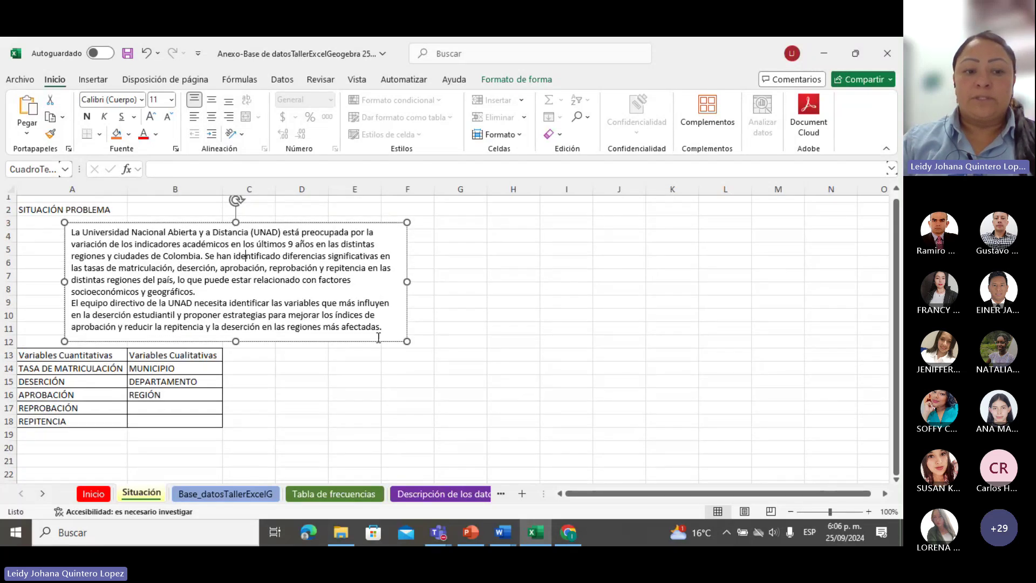
Go through the quantitative variables listed under Variables Cuantitativas, from TASA DE MATRICULACIÓN to REPITENCIA
{"action": "left_click", "coordinate": [99, 362]}
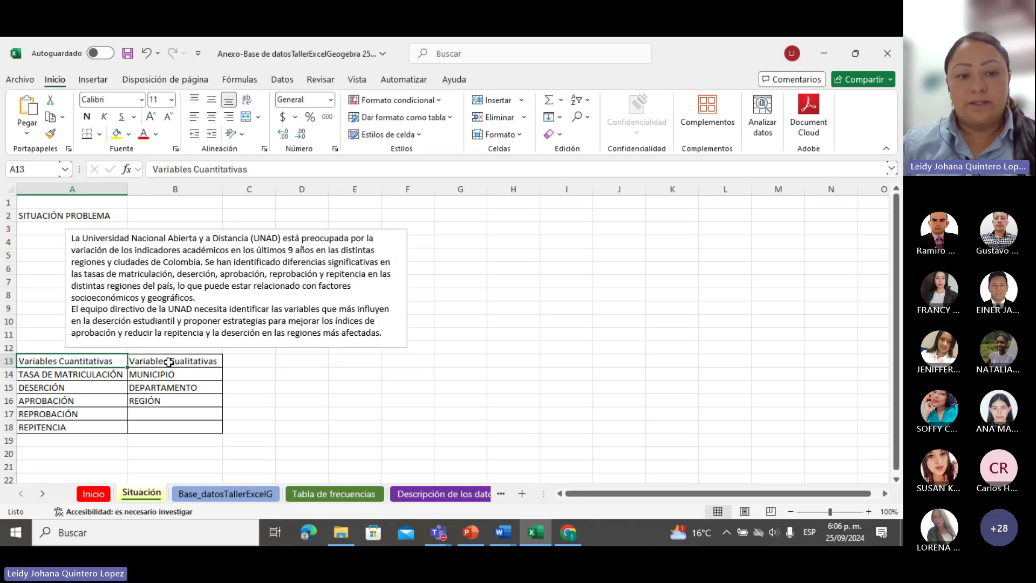
{"action": "left_click", "coordinate": [104, 374]}
{"action": "left_click", "coordinate": [81, 391]}
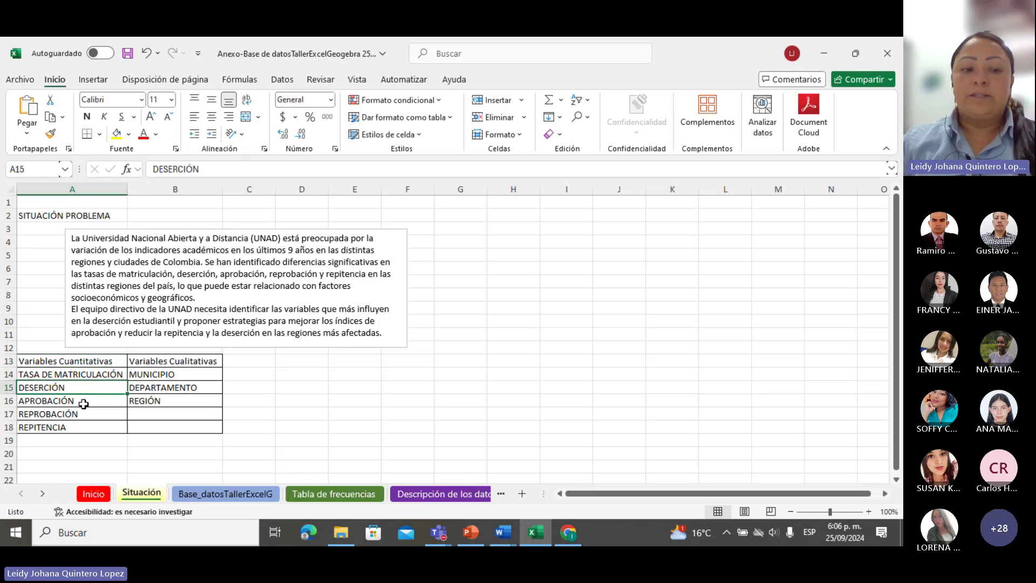
{"action": "left_click", "coordinate": [83, 404]}
{"action": "left_click", "coordinate": [87, 415]}
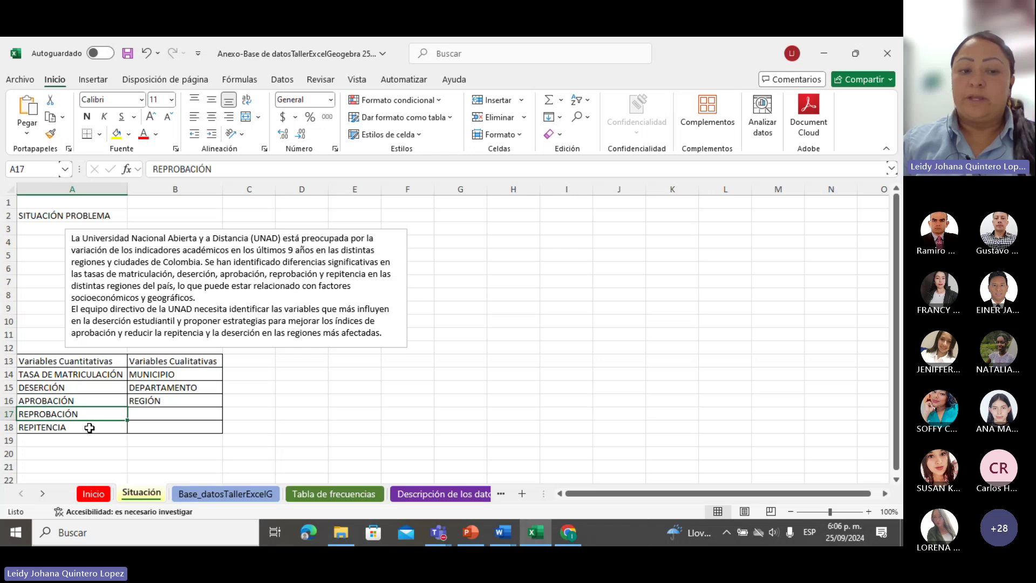
{"action": "left_click", "coordinate": [88, 427]}
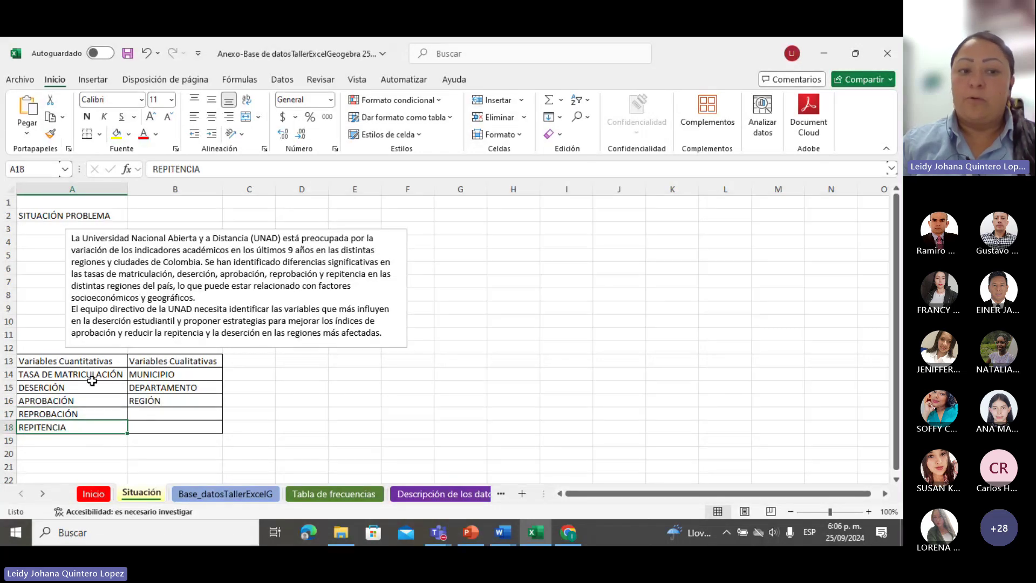
Go through the qualitative variables MUNICIPIO, DEPARTAMENTO and REGIÓN in the Variables Cualitativas column
{"action": "left_click", "coordinate": [178, 366]}
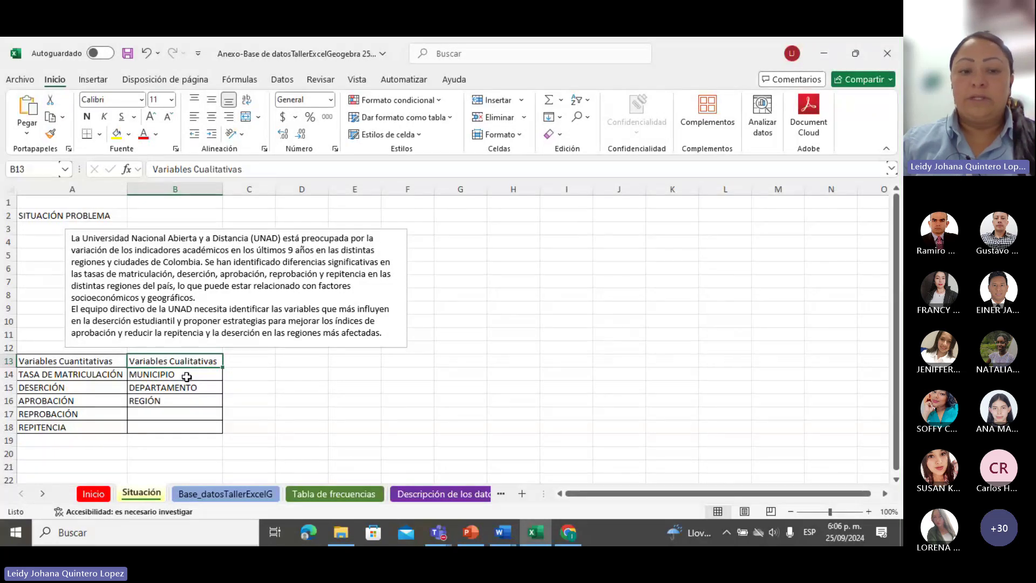
{"action": "left_click", "coordinate": [186, 377]}
{"action": "left_click", "coordinate": [189, 388]}
{"action": "left_click", "coordinate": [196, 401]}
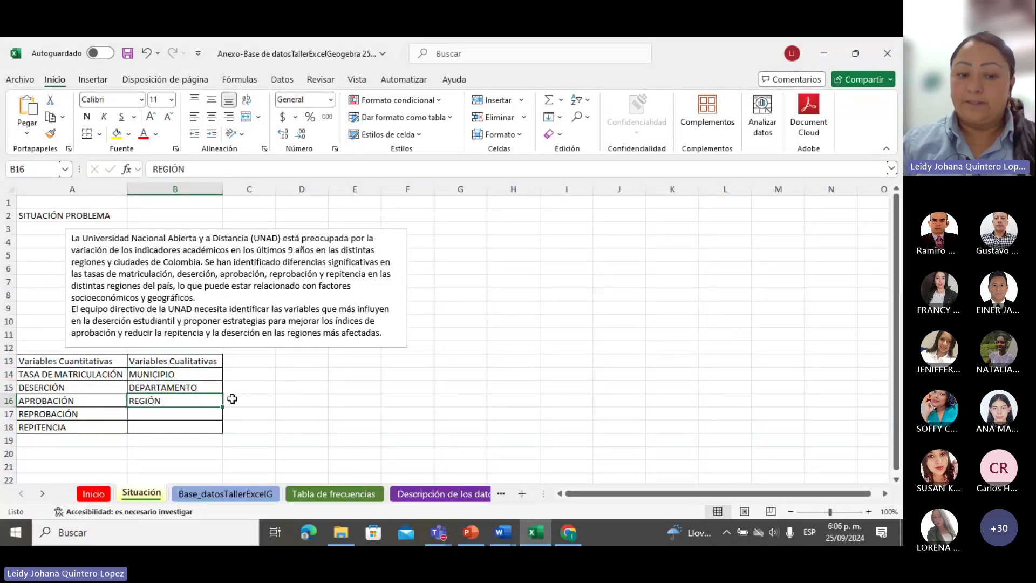
Open the Base_datosTallerExcelG sheet, check the participants in the Teams meeting window, and return to the sheet
{"action": "left_click", "coordinate": [195, 493]}
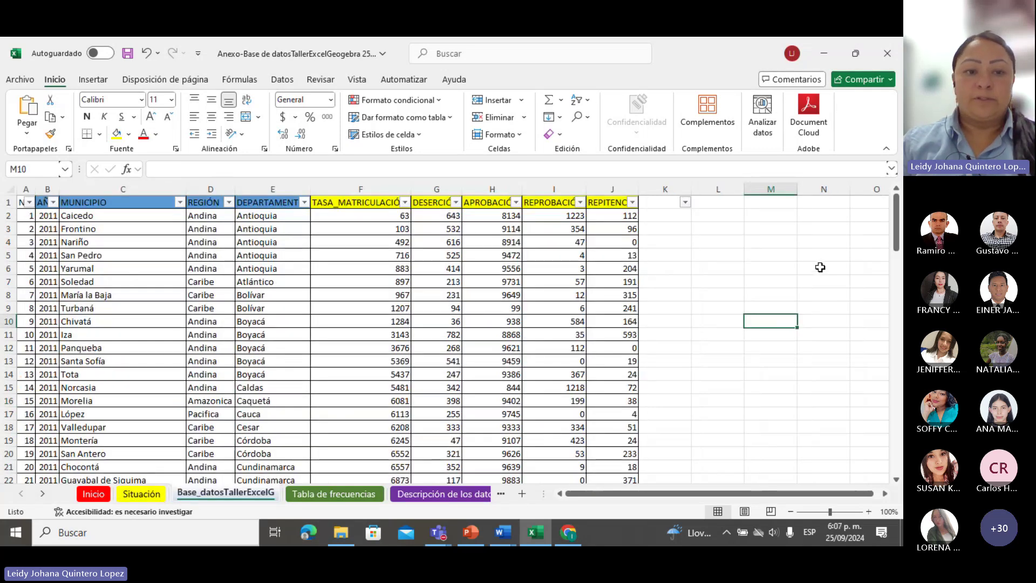
{"action": "left_click", "coordinate": [438, 533]}
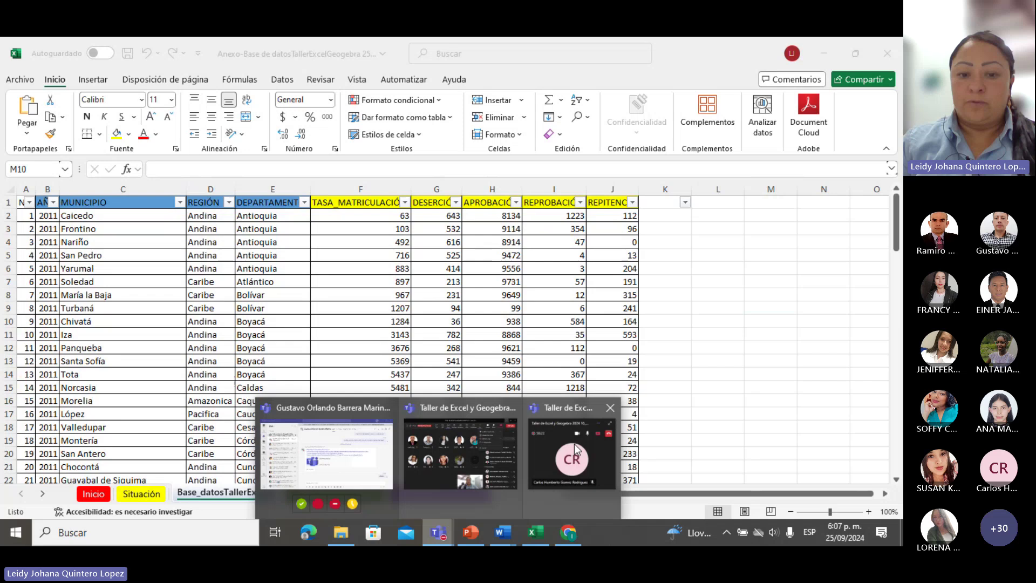
{"action": "left_click", "coordinate": [463, 450]}
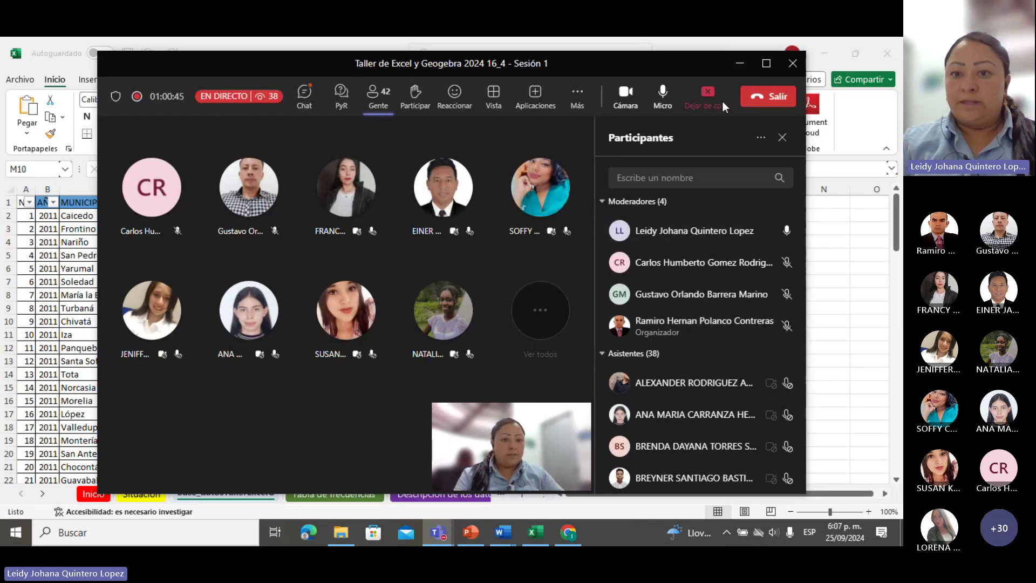
{"action": "left_click", "coordinate": [741, 64]}
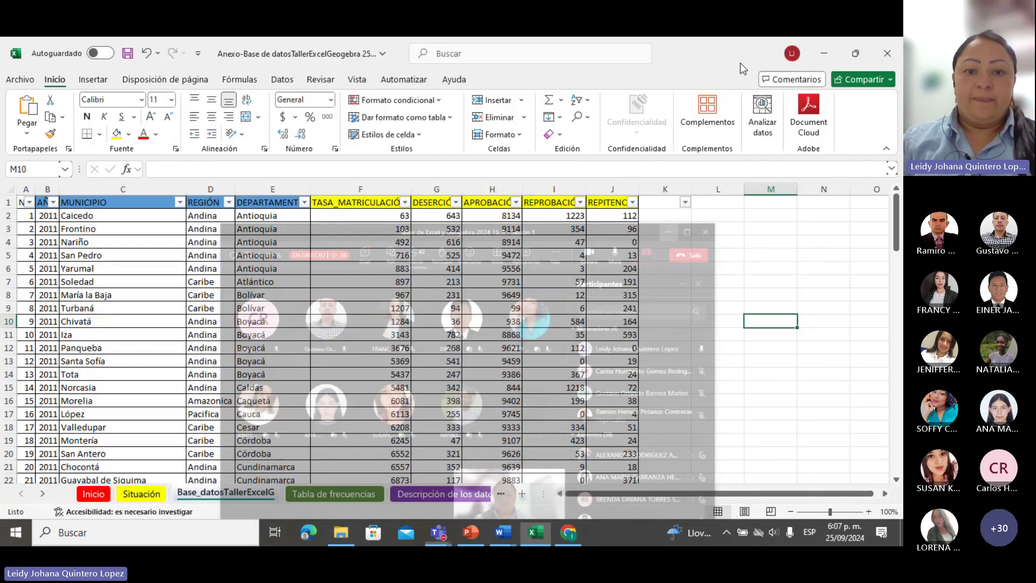
{"action": "left_click", "coordinate": [715, 242]}
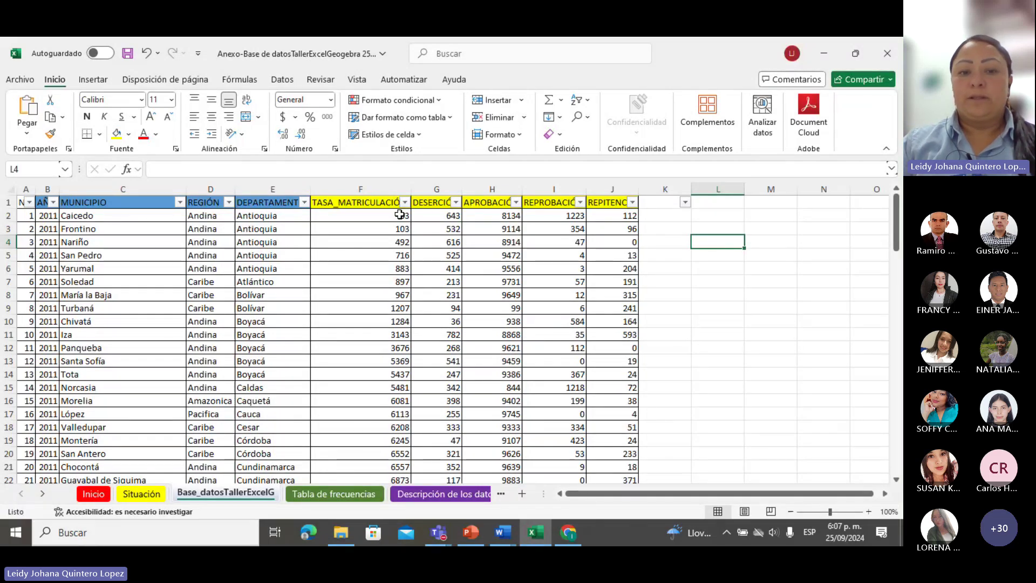
Review the yellow quantitative column headers in the database, from TASA_MATRICULACIÓN to REPITENCIA
{"action": "left_click", "coordinate": [374, 202]}
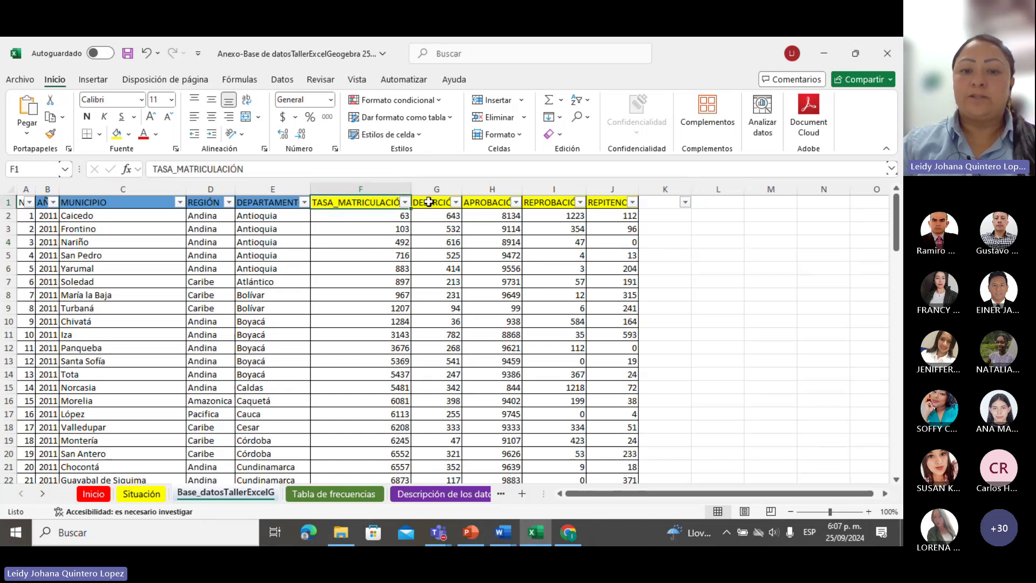
{"action": "left_click", "coordinate": [429, 202]}
{"action": "left_click", "coordinate": [487, 202]}
{"action": "left_click", "coordinate": [551, 202]}
{"action": "left_click", "coordinate": [610, 202]}
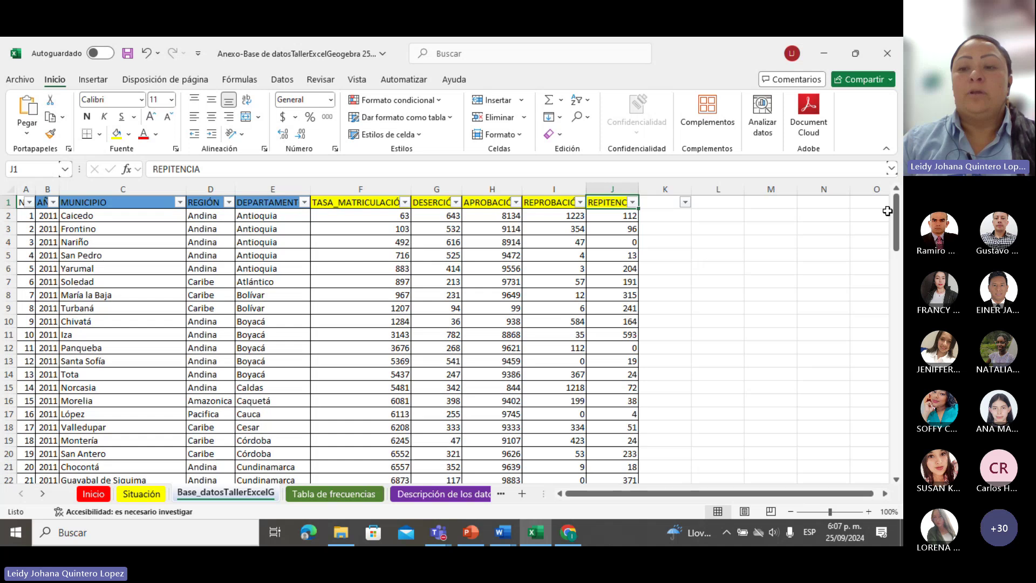
{"action": "left_click", "coordinate": [780, 254]}
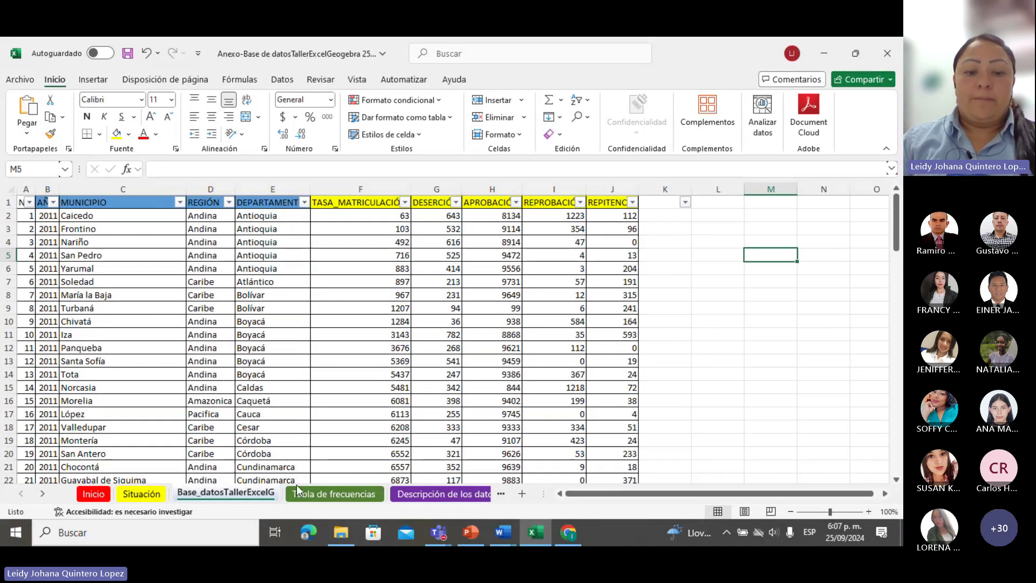
Examine the Tabla de frecuencias sheet, focusing on the chosen quantitative variable in B4 and the values beneath it
{"action": "left_click", "coordinate": [324, 490]}
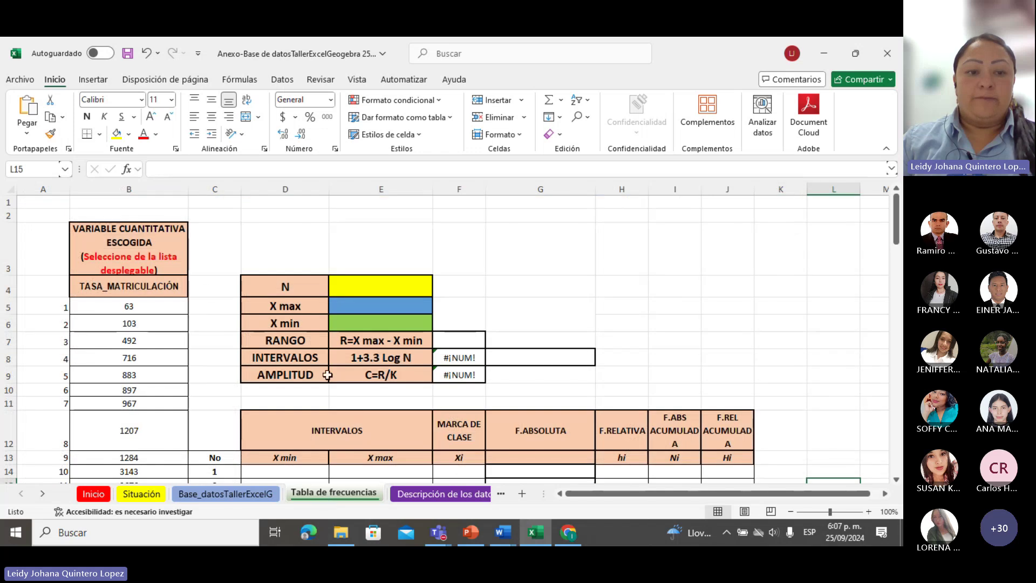
{"action": "scroll", "coordinate": [208, 291], "scroll_direction": "down", "scroll_amount": 1}
{"action": "scroll", "coordinate": [207, 291], "scroll_direction": "up", "scroll_amount": 1}
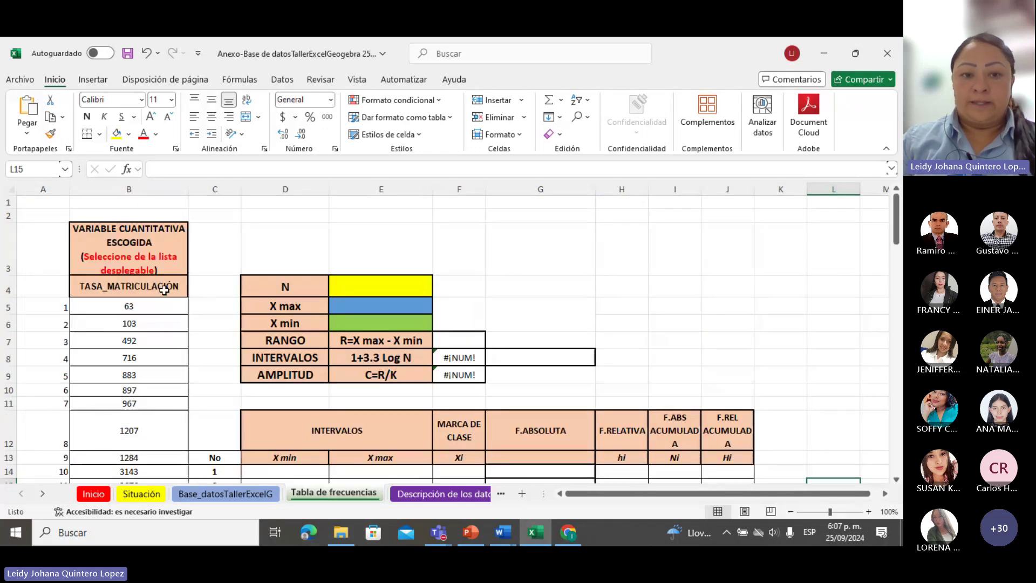
{"action": "left_click", "coordinate": [164, 290]}
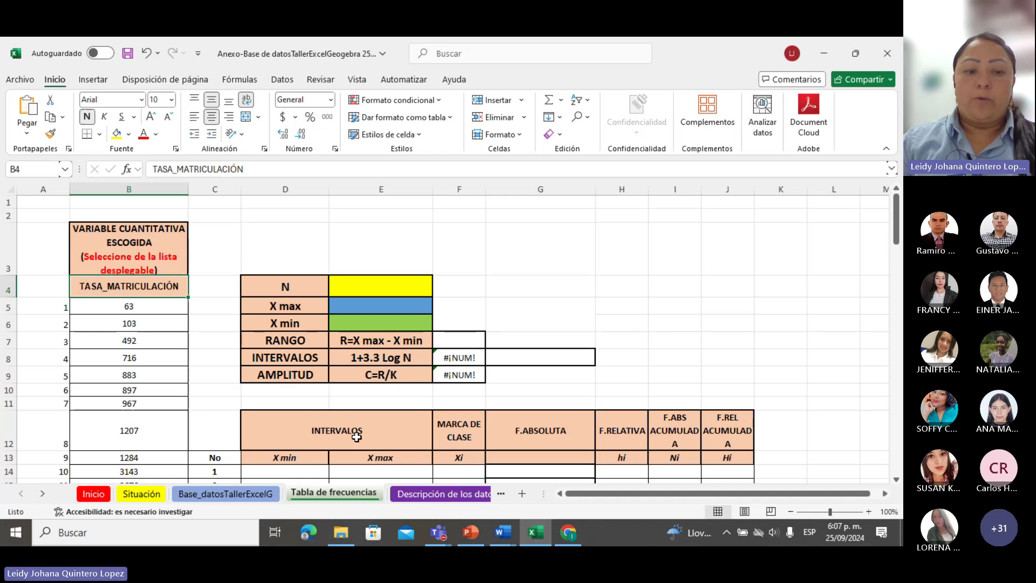
{"action": "left_click", "coordinate": [172, 306]}
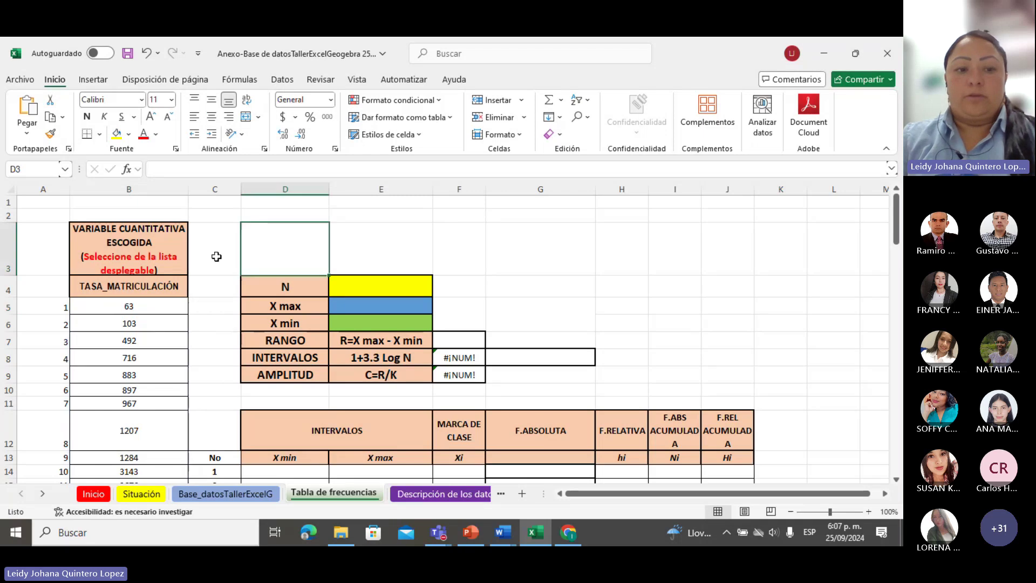
{"action": "left_click", "coordinate": [130, 286]}
{"action": "left_click", "coordinate": [522, 534]}
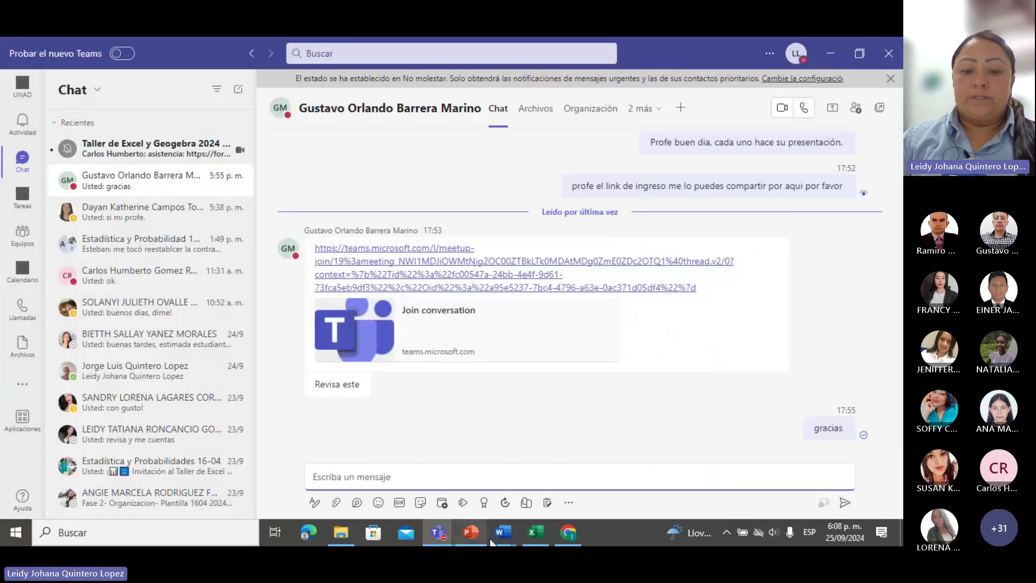
{"action": "left_click", "coordinate": [532, 529]}
{"action": "scroll", "coordinate": [332, 480], "scroll_direction": "down", "scroll_amount": 1}
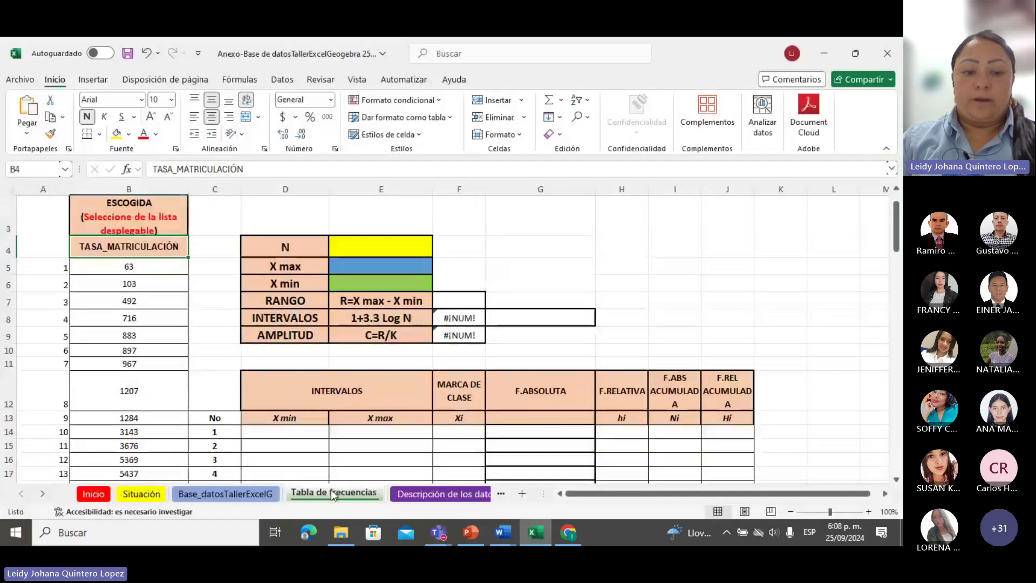
Return to the Base_datosTallerExcelG sheet and review which quantitative columns can be chosen for the frequency table
{"action": "left_click", "coordinate": [225, 493]}
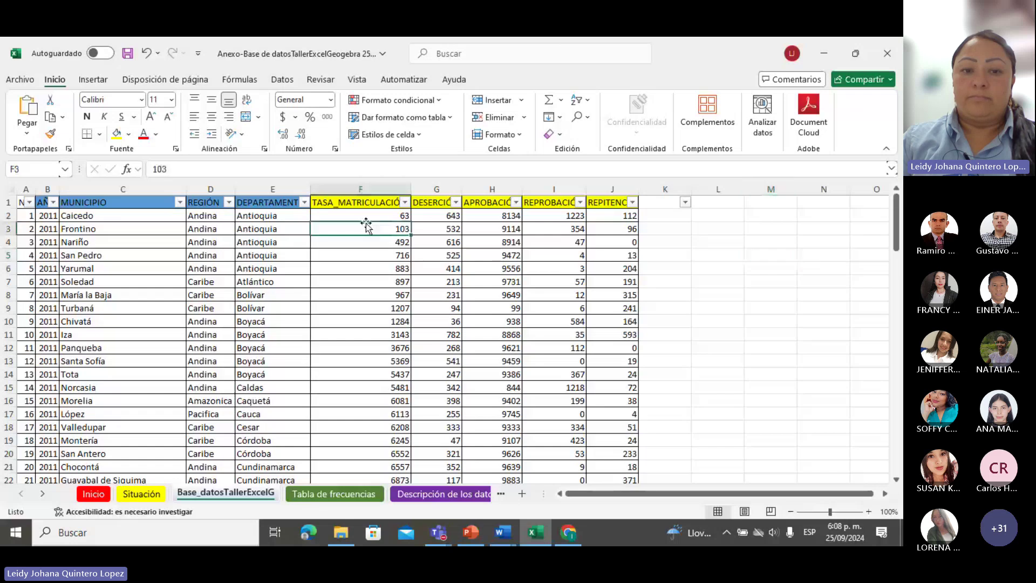
{"action": "left_click", "coordinate": [398, 202]}
{"action": "left_click", "coordinate": [486, 202]}
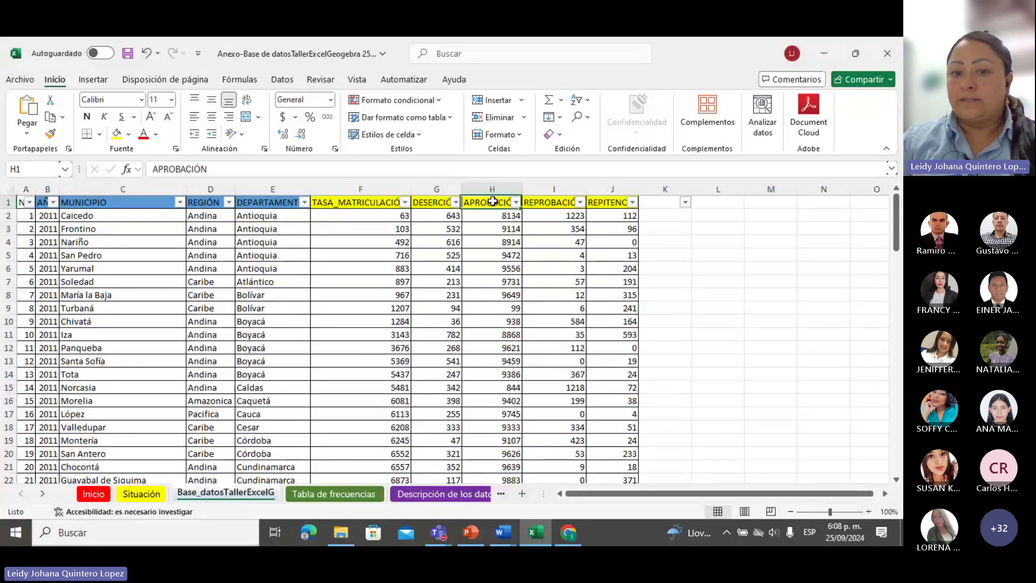
{"action": "left_click", "coordinate": [555, 202]}
{"action": "key", "text": "Right"}
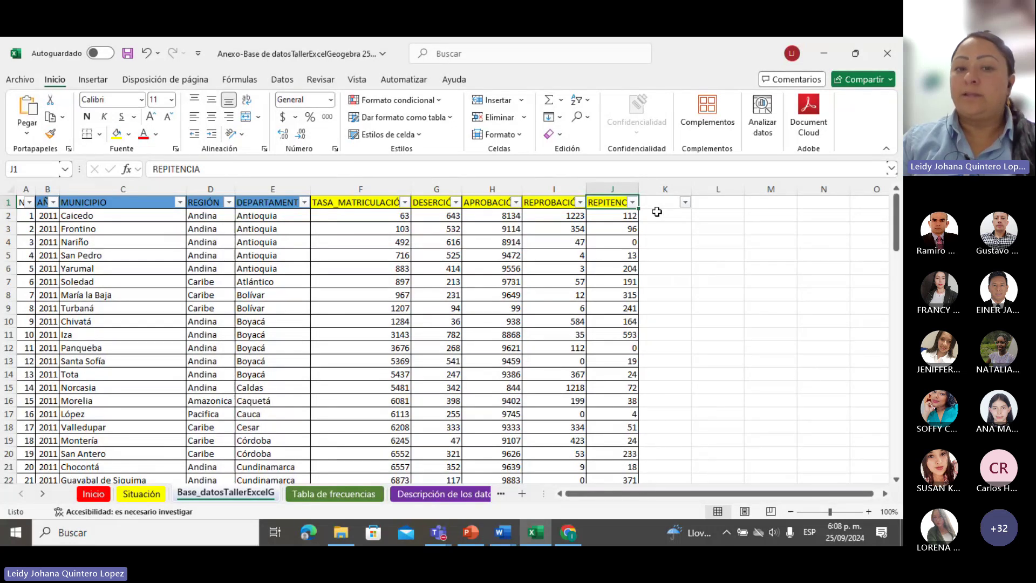
Copy the TASA_MATRICULACIÓN values in F2:F101 and go to B5 on the Tabla de frecuencias sheet
{"action": "left_click", "coordinate": [364, 204]}
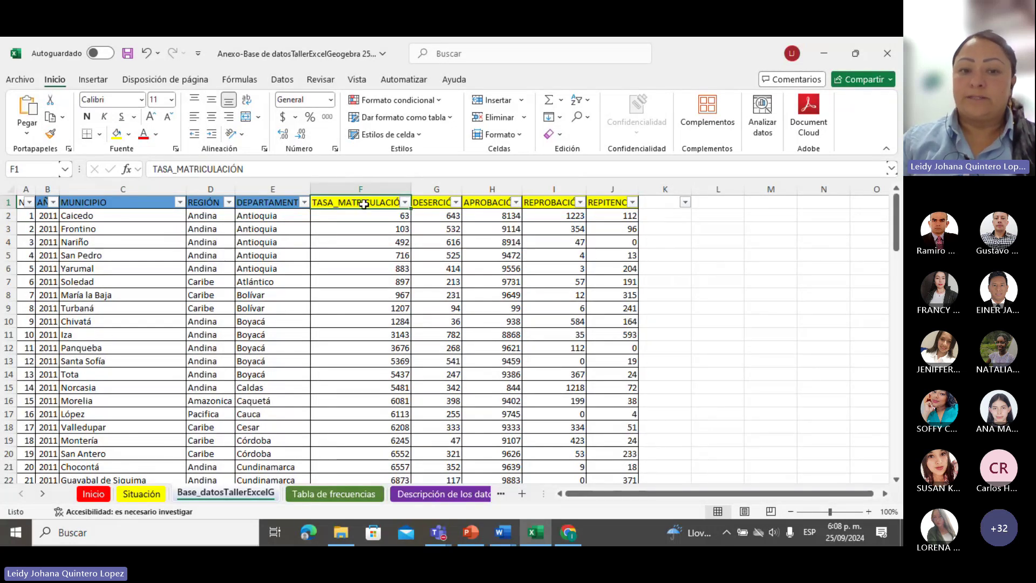
{"action": "left_click", "coordinate": [369, 216]}
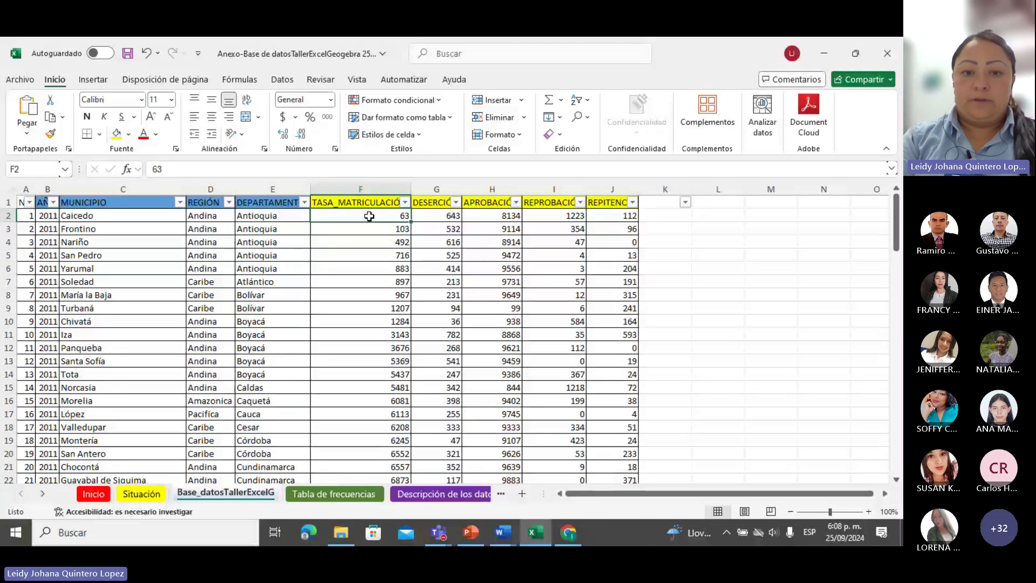
{"action": "key", "text": "ctrl+shift+Down"}
{"action": "key", "text": "ctrl+c"}
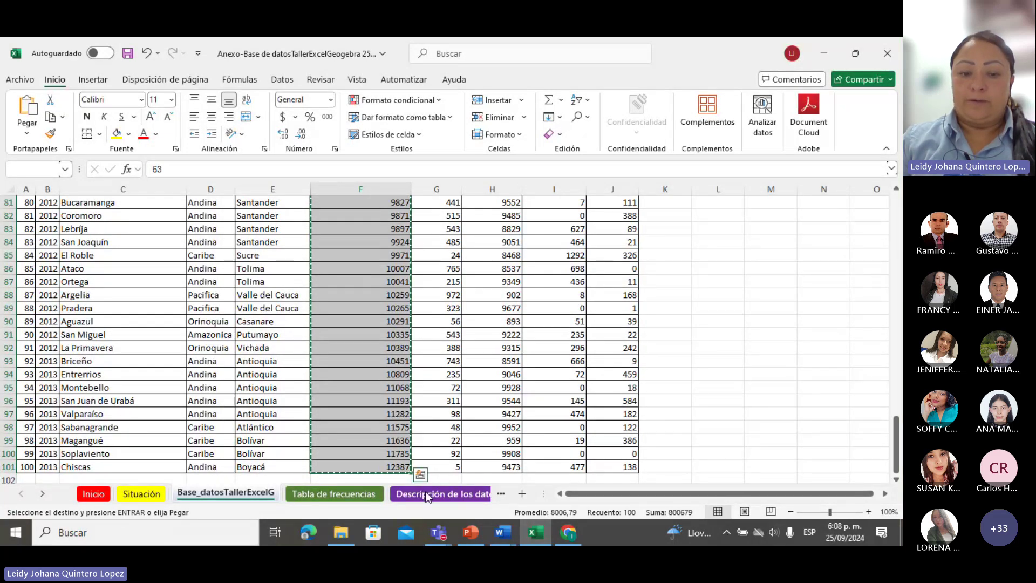
{"action": "left_click", "coordinate": [335, 493]}
{"action": "left_click", "coordinate": [176, 270]}
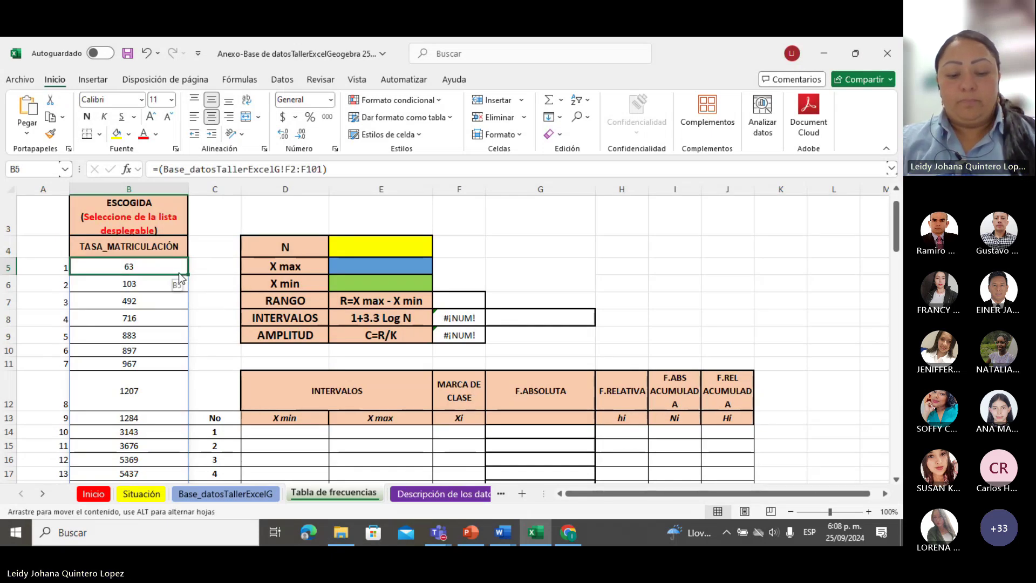
Check the chosen variable's list in column B of the frequency table from B5 down to its last entry
{"action": "double_click", "coordinate": [179, 275]}
{"action": "left_click", "coordinate": [268, 263]}
{"action": "scroll", "coordinate": [269, 261], "scroll_direction": "up", "scroll_amount": 20}
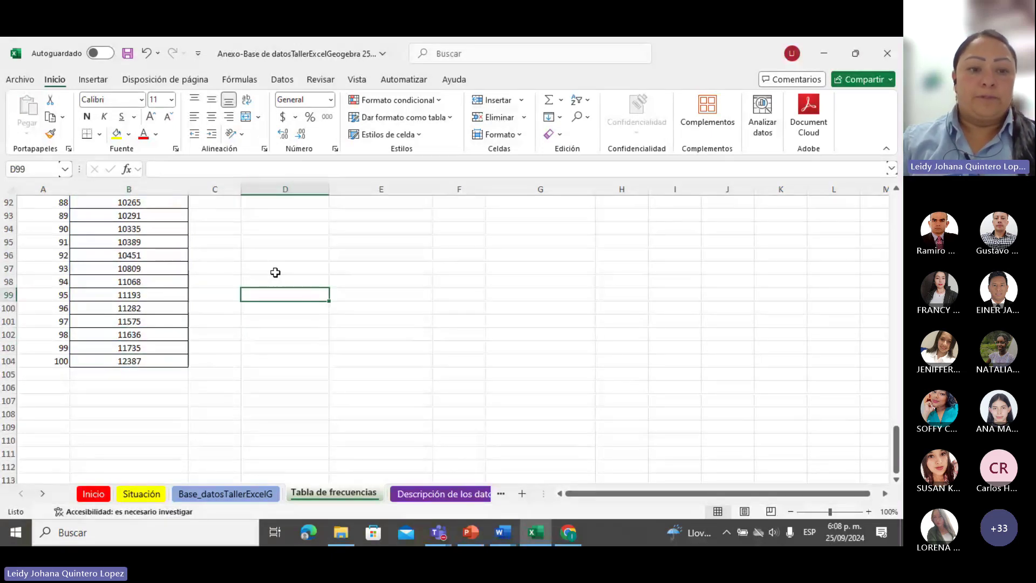
{"action": "scroll", "coordinate": [293, 294], "scroll_direction": "up", "scroll_amount": 9}
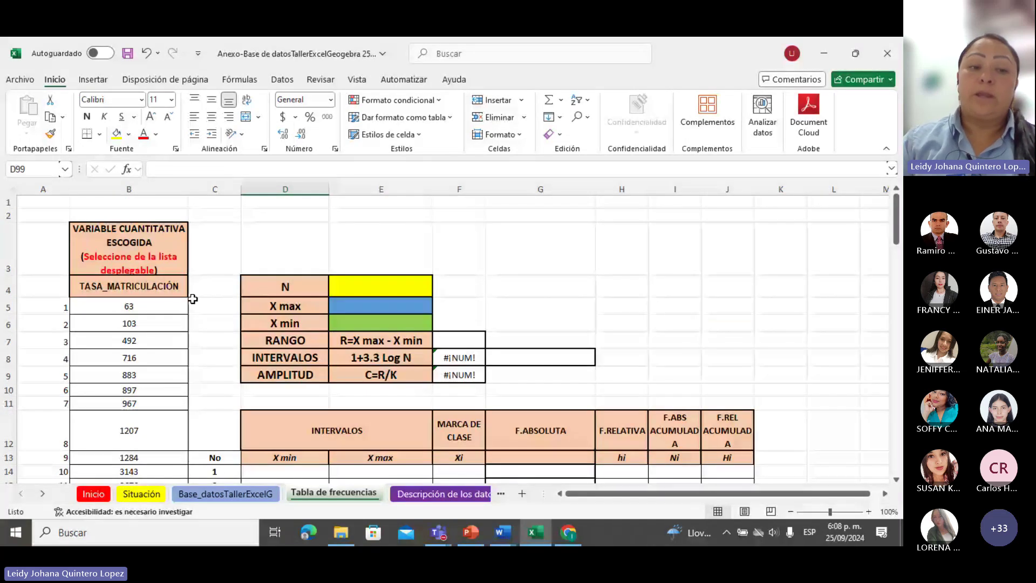
Clear the sequential numbering in column A, from A5 down, beside the TASA_MATRICULACIÓN values
{"action": "left_click", "coordinate": [61, 304]}
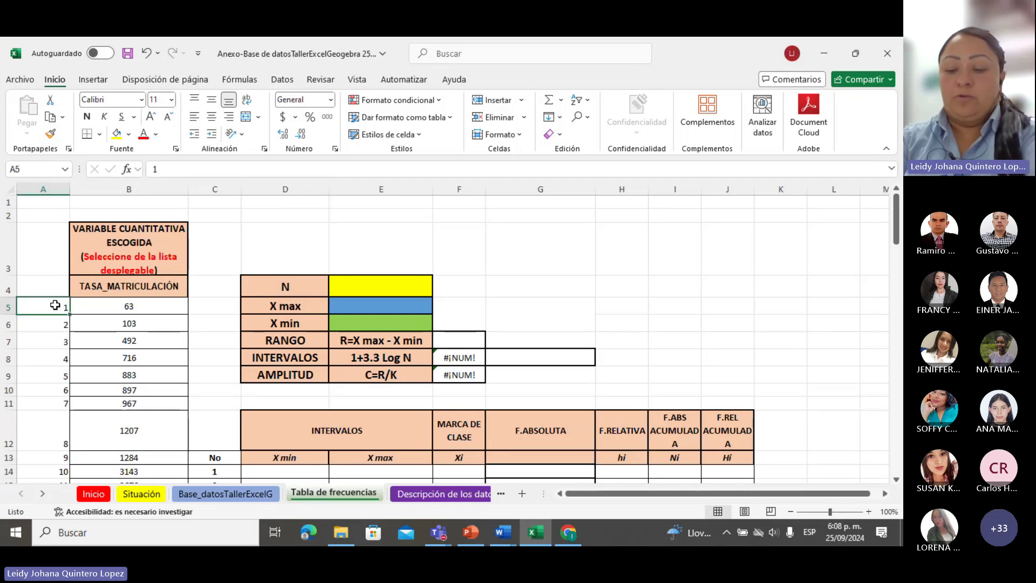
{"action": "key", "text": "BackSpace"}
{"action": "key", "text": "Return"}
{"action": "key", "text": "BackSpace"}
{"action": "key", "text": "Return"}
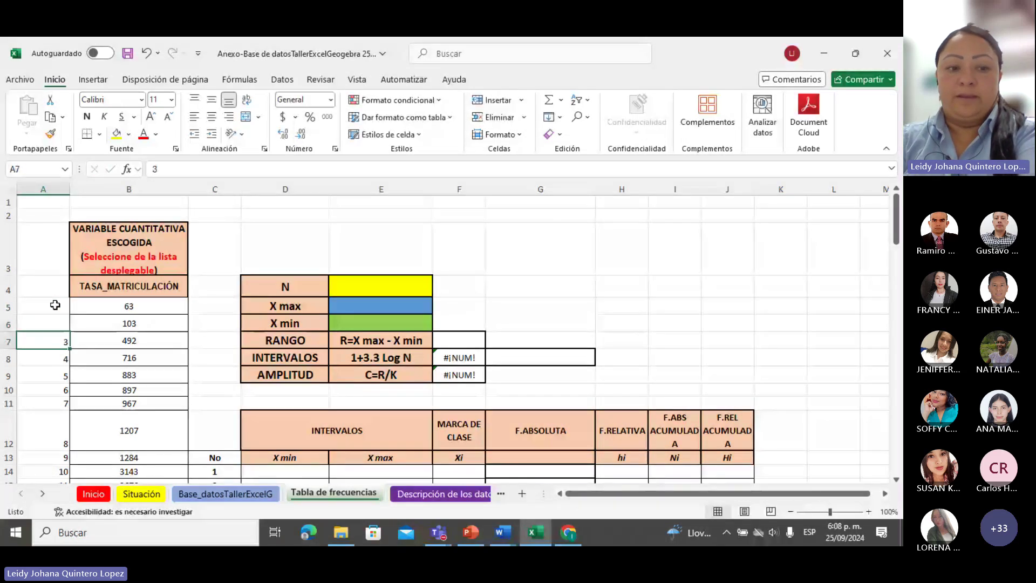
{"action": "key", "text": "BackSpace"}
{"action": "left_click", "coordinate": [55, 305]}
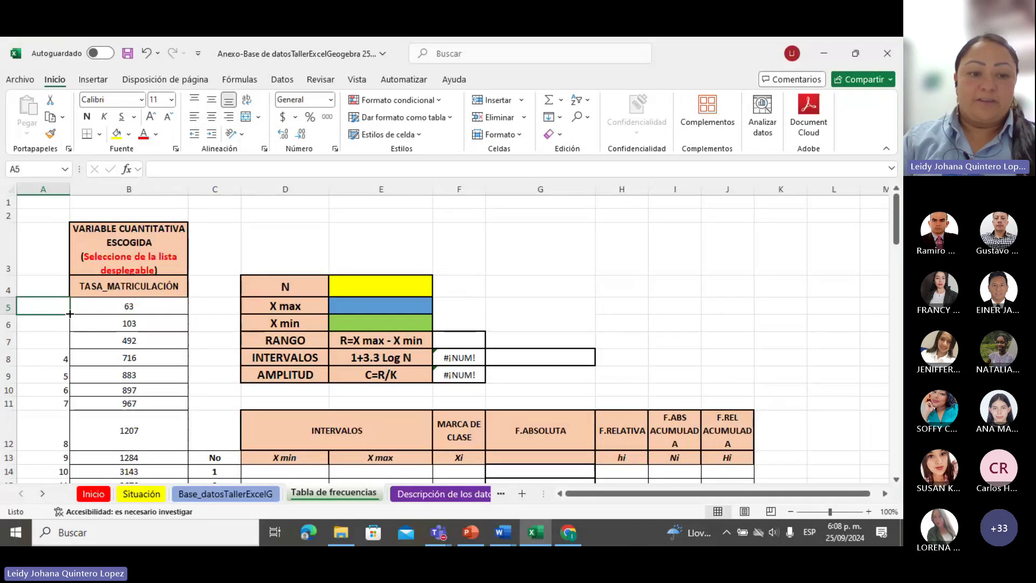
{"action": "left_click_drag", "start_coordinate": [69, 314], "coordinate": [39, 544]}
{"action": "left_click_drag", "start_coordinate": [43, 499], "coordinate": [51, 455]}
{"action": "key", "text": "ctrl+z"}
{"action": "key", "text": "ctrl+z"}
{"action": "key", "text": "ctrl+z"}
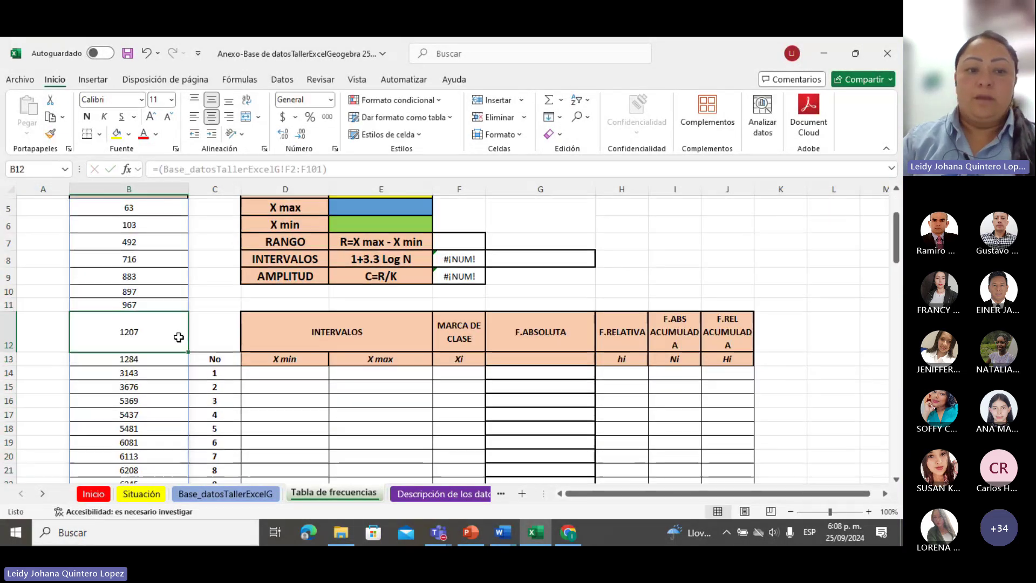
Sort only the selected TASA_MATRICULACIÓN values F2:F101 on the Base_datosTallerExcelG sheet by cell value, De menor a mayor
{"action": "left_click", "coordinate": [225, 493]}
{"action": "scroll", "coordinate": [416, 329], "scroll_direction": "up", "scroll_amount": 8}
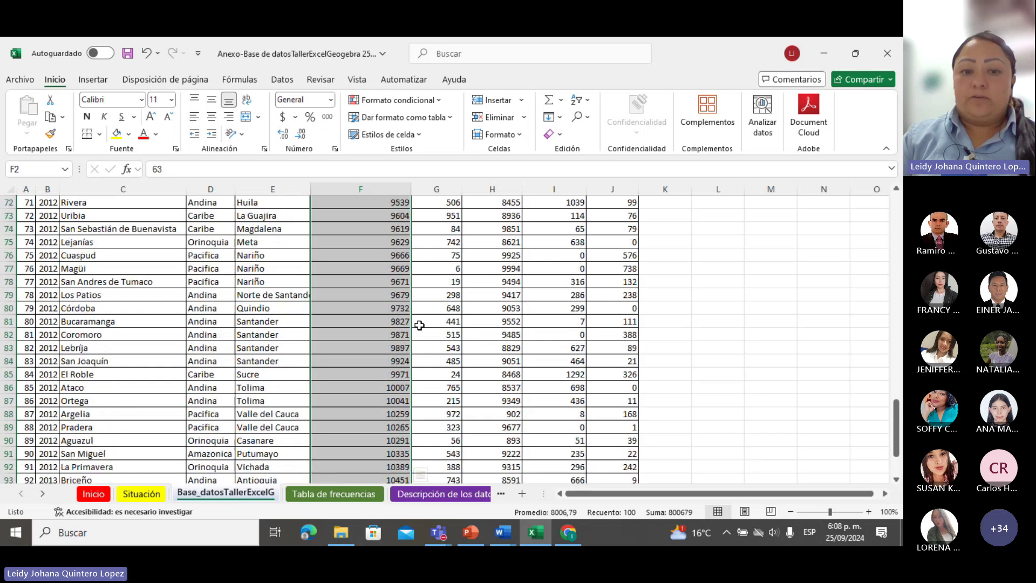
{"action": "scroll", "coordinate": [416, 329], "scroll_direction": "up", "scroll_amount": 17}
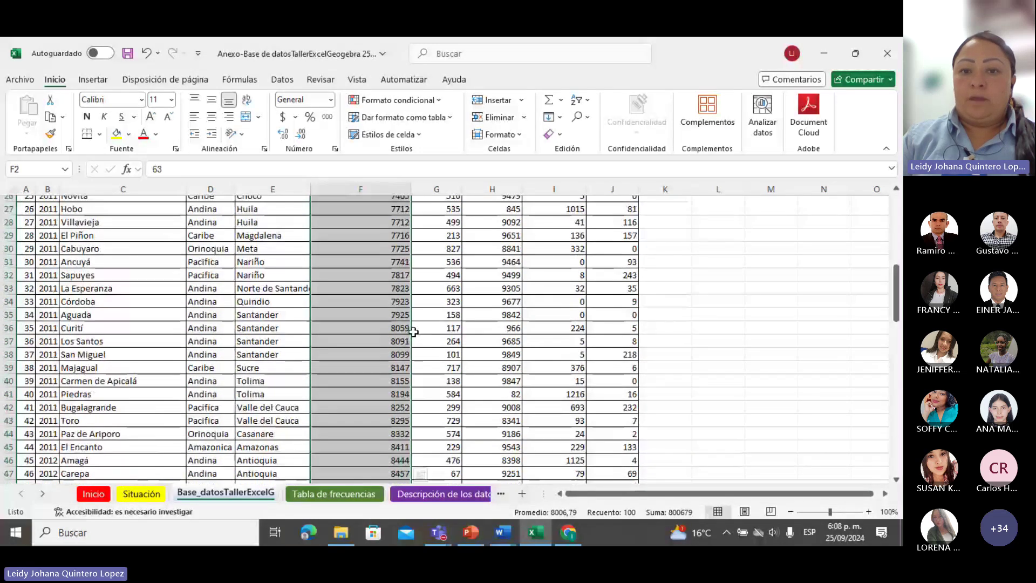
{"action": "scroll", "coordinate": [426, 250], "scroll_direction": "up", "scroll_amount": 2}
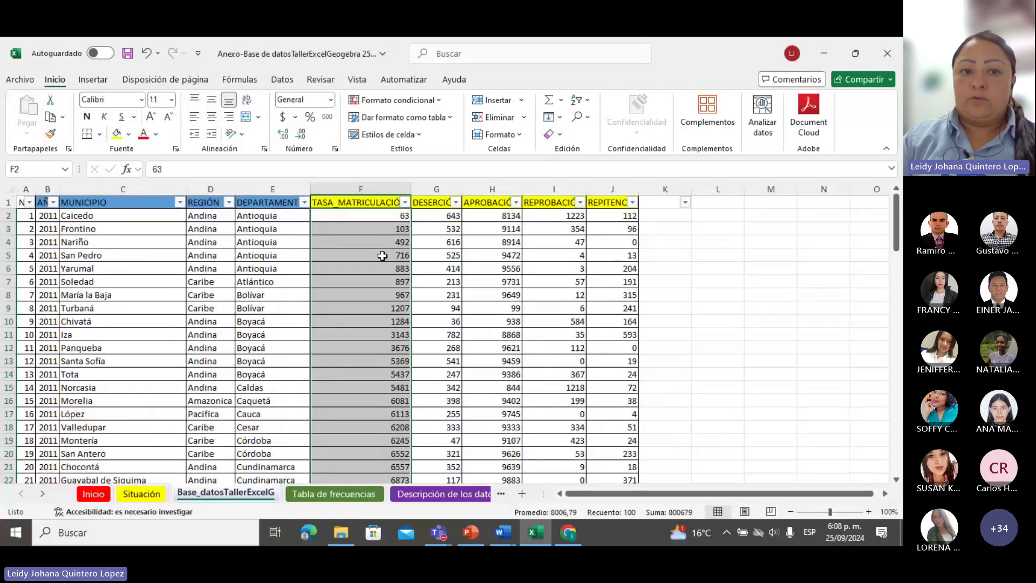
{"action": "left_click", "coordinate": [282, 80]}
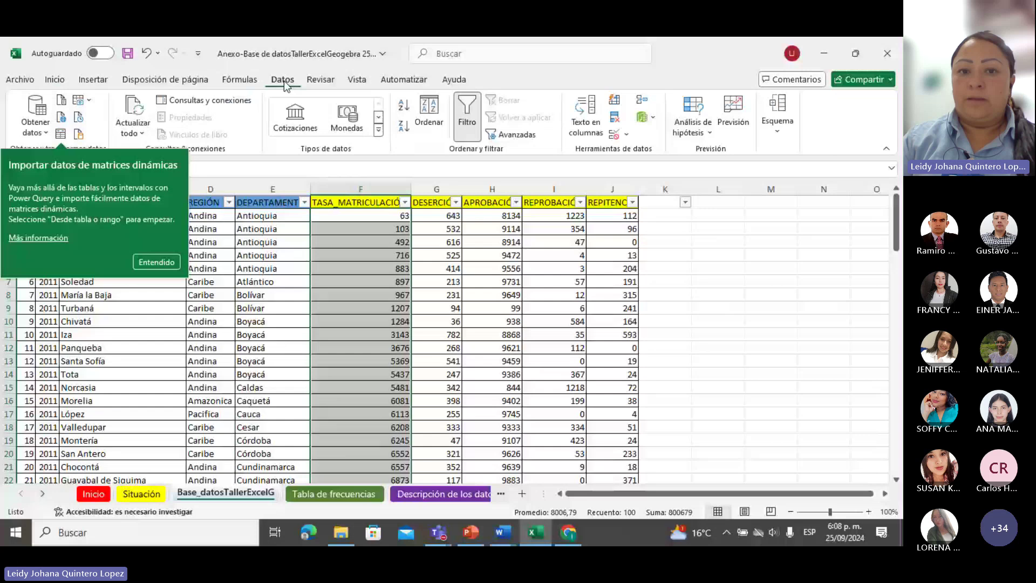
{"action": "left_click", "coordinate": [428, 128]}
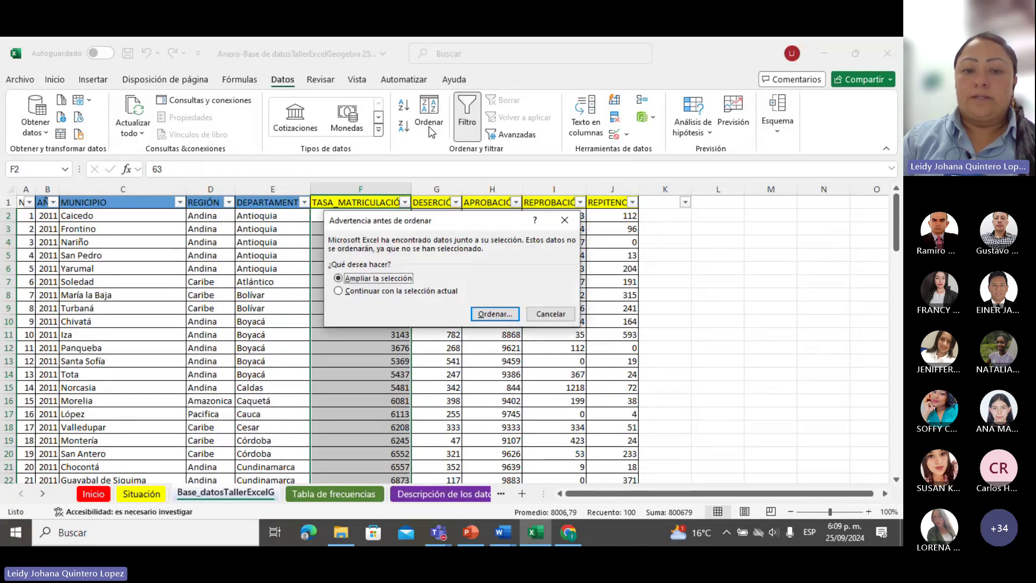
{"action": "left_click", "coordinate": [371, 292]}
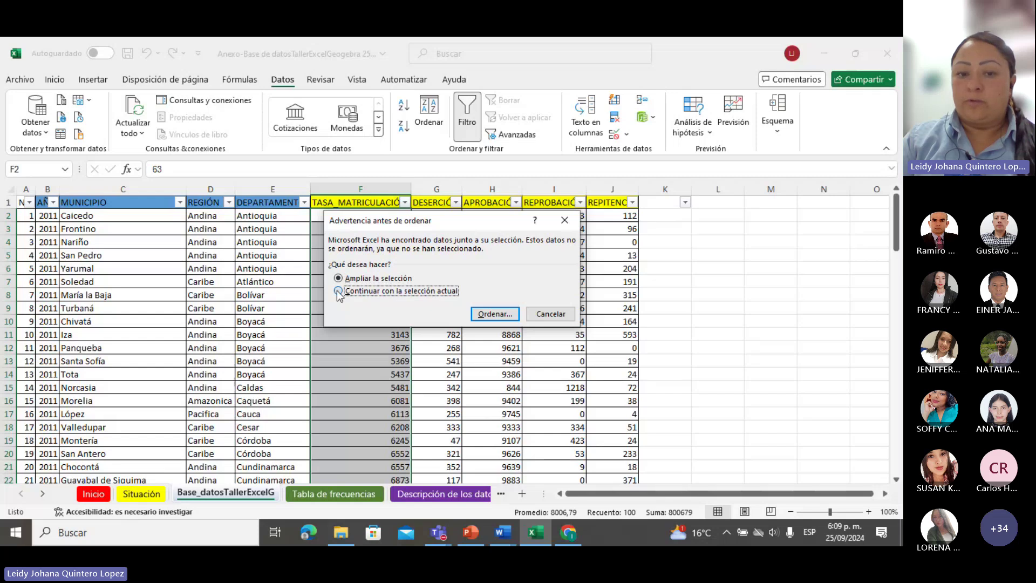
{"action": "left_click", "coordinate": [497, 313]}
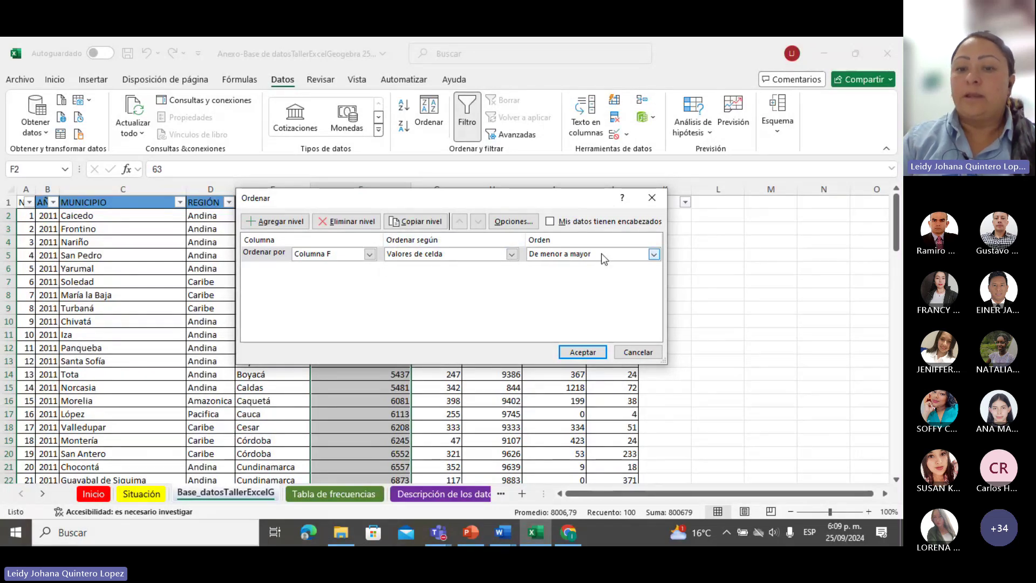
{"action": "left_click", "coordinate": [654, 254]}
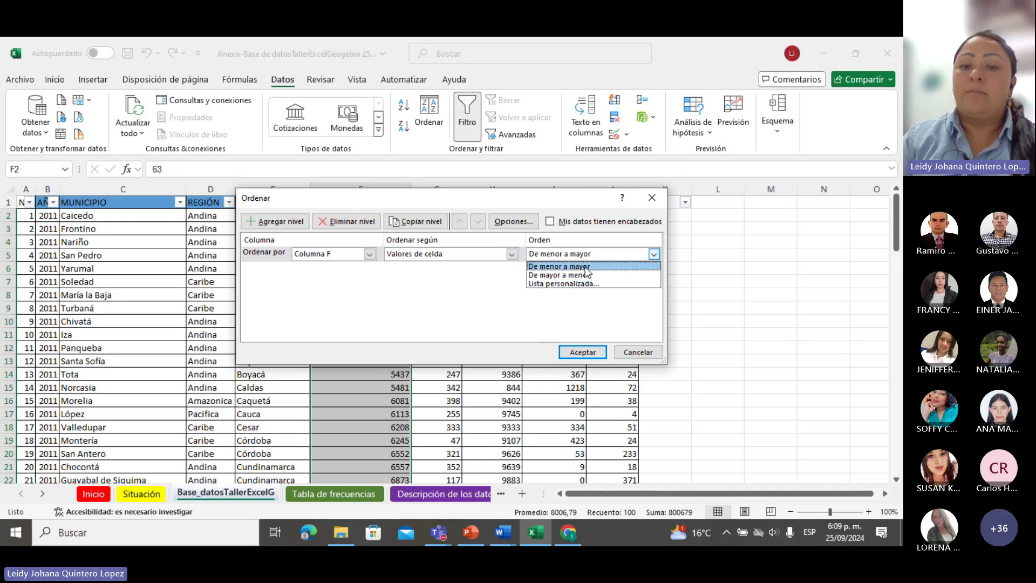
{"action": "left_click", "coordinate": [562, 266]}
{"action": "left_click", "coordinate": [583, 352]}
{"action": "left_click", "coordinate": [376, 296]}
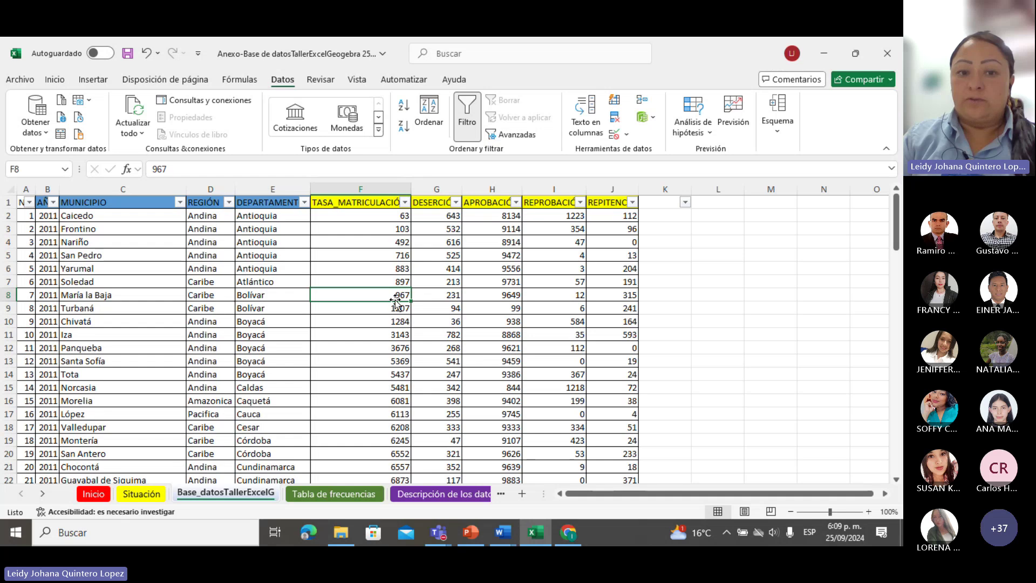
Check the order of the linked TASA_MATRICULACIÓN values in column B of the Tabla de frecuencias sheet, from B5 to B104
{"action": "left_click", "coordinate": [337, 493]}
{"action": "scroll", "coordinate": [171, 232], "scroll_direction": "down", "scroll_amount": 1}
{"action": "left_click", "coordinate": [171, 232]}
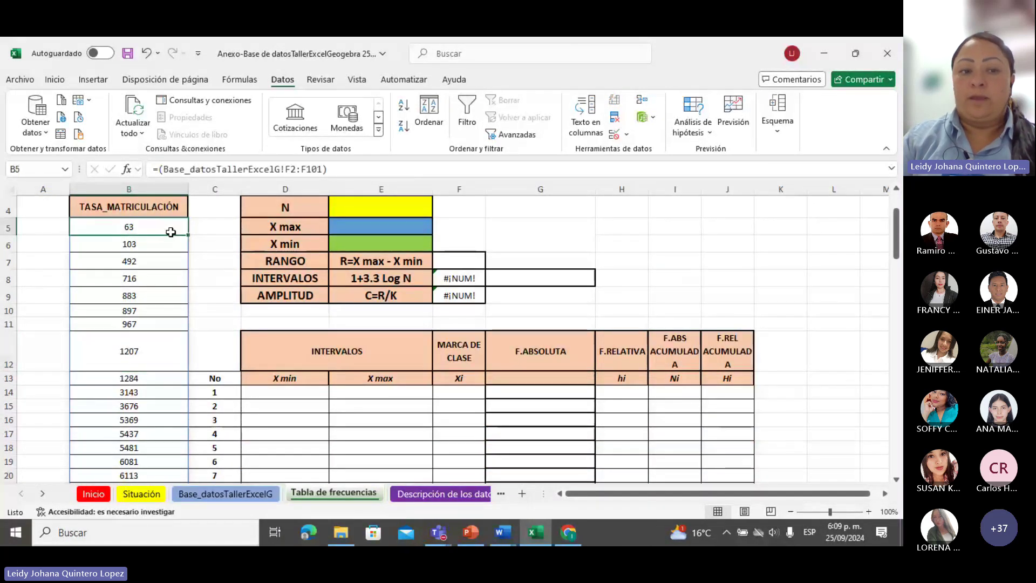
{"action": "scroll", "coordinate": [159, 408], "scroll_direction": "down", "scroll_amount": 20}
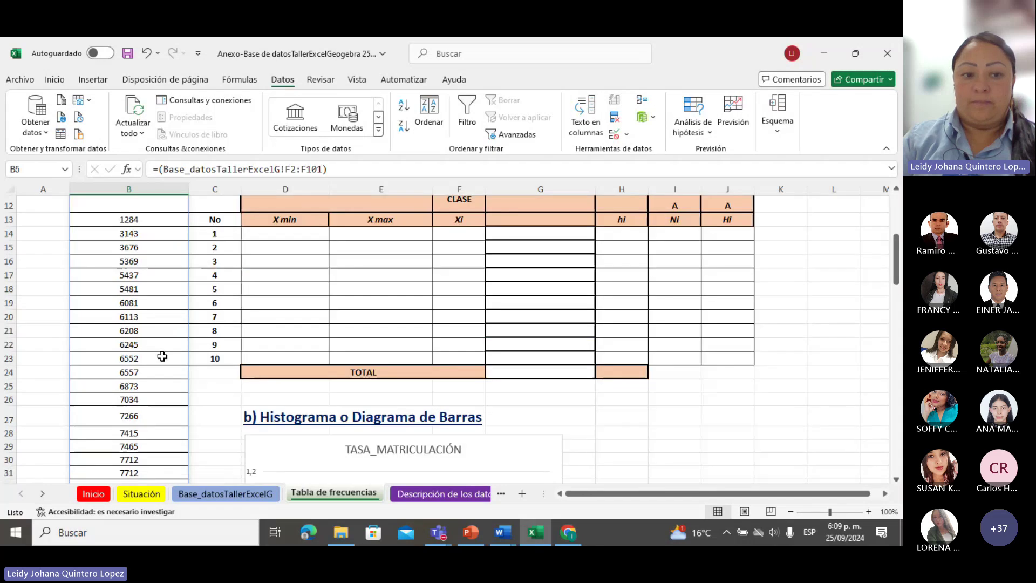
{"action": "scroll", "coordinate": [160, 408], "scroll_direction": "down", "scroll_amount": 3}
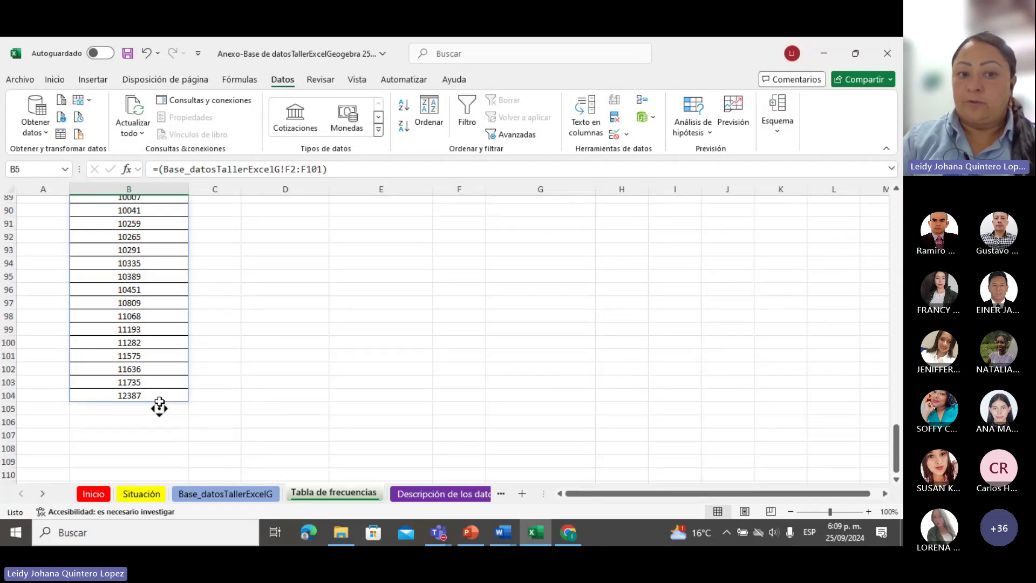
{"action": "scroll", "coordinate": [159, 404], "scroll_direction": "up", "scroll_amount": 20}
{"action": "scroll", "coordinate": [160, 400], "scroll_direction": "up", "scroll_amount": 1}
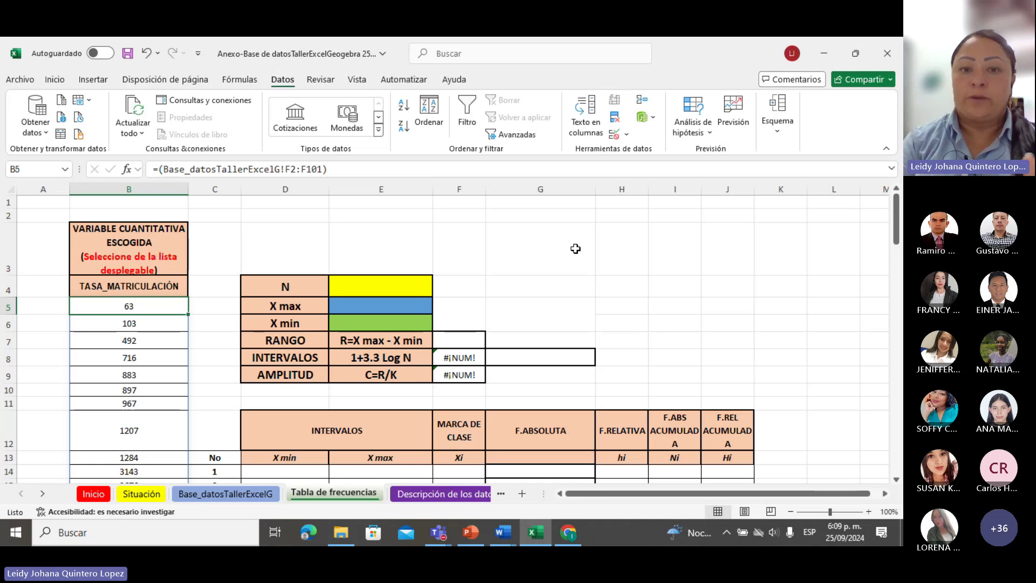
Enter the numbers 1, 2, 3 and 4 in A5:A8 beside the first TASA_MATRICULACIÓN values
{"action": "left_click", "coordinate": [44, 305]}
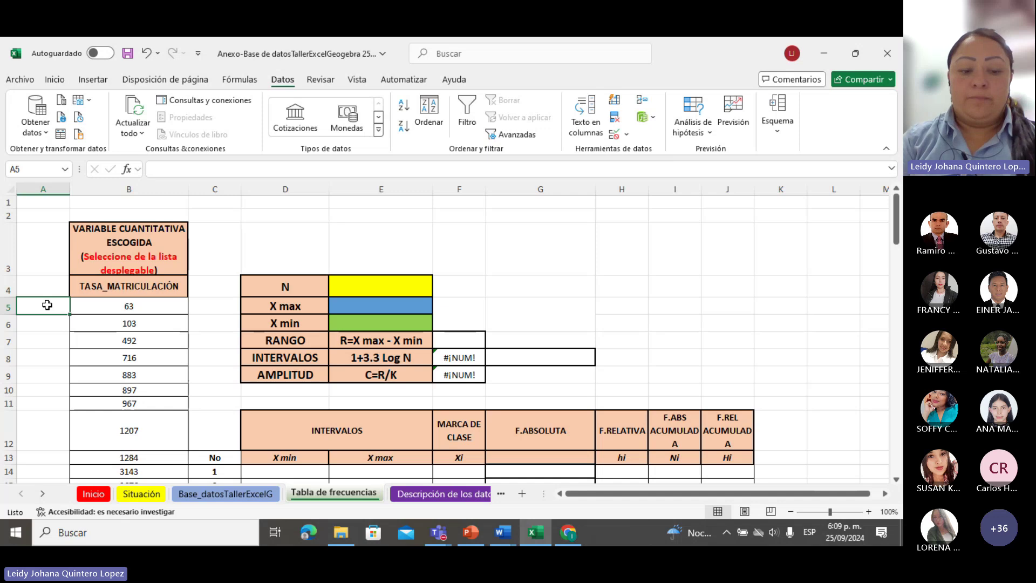
{"action": "type", "text": "1"}
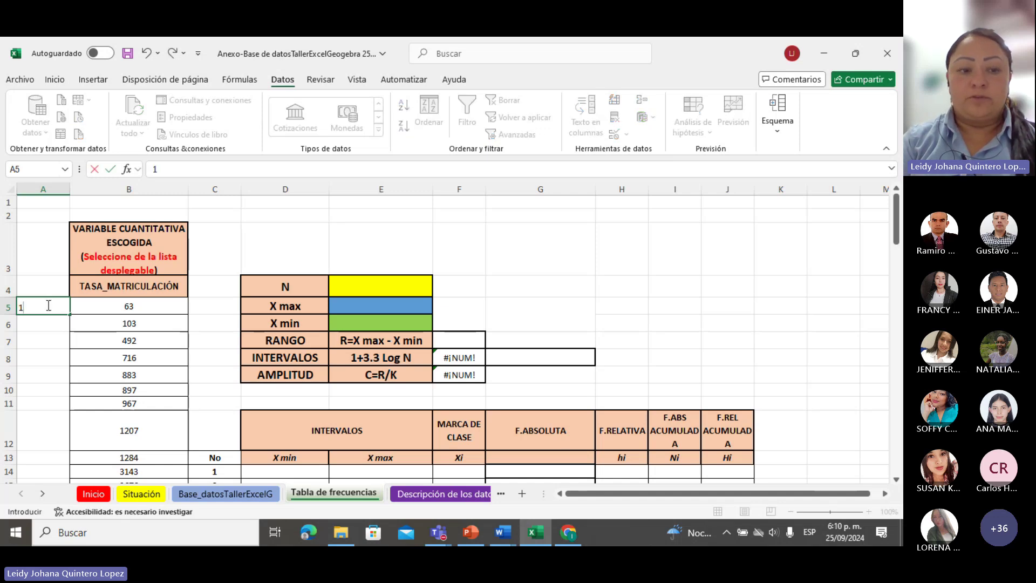
{"action": "key", "text": "Return"}
{"action": "type", "text": "2"}
{"action": "key", "text": "Return"}
{"action": "type", "text": "3"}
{"action": "key", "text": "Return"}
{"action": "type", "text": "4"}
{"action": "key", "text": "Return"}
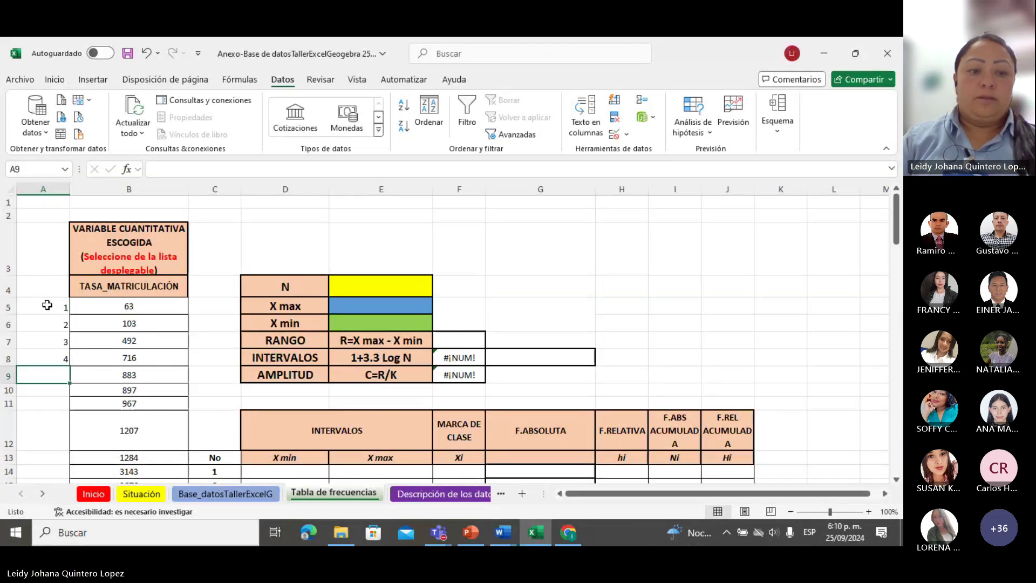
Extend the numbering series in column A down to 100 in A104, alongside the last TASA_MATRICULACIÓN value
{"action": "left_click_drag", "start_coordinate": [62, 307], "coordinate": [57, 458]}
{"action": "left_click", "coordinate": [283, 399]}
{"action": "scroll", "coordinate": [285, 397], "scroll_direction": "up", "scroll_amount": 7}
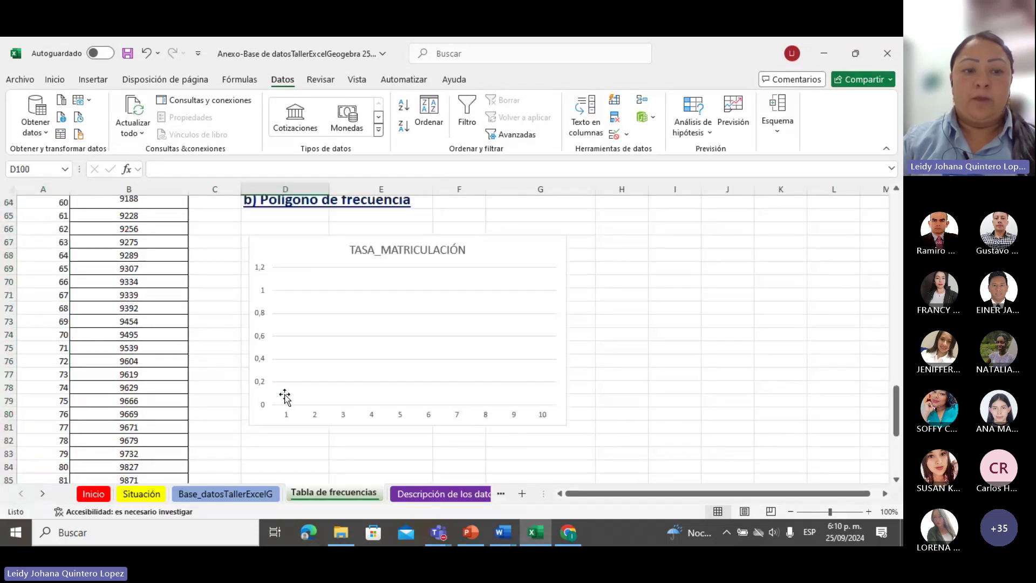
{"action": "scroll", "coordinate": [284, 397], "scroll_direction": "up", "scroll_amount": 20}
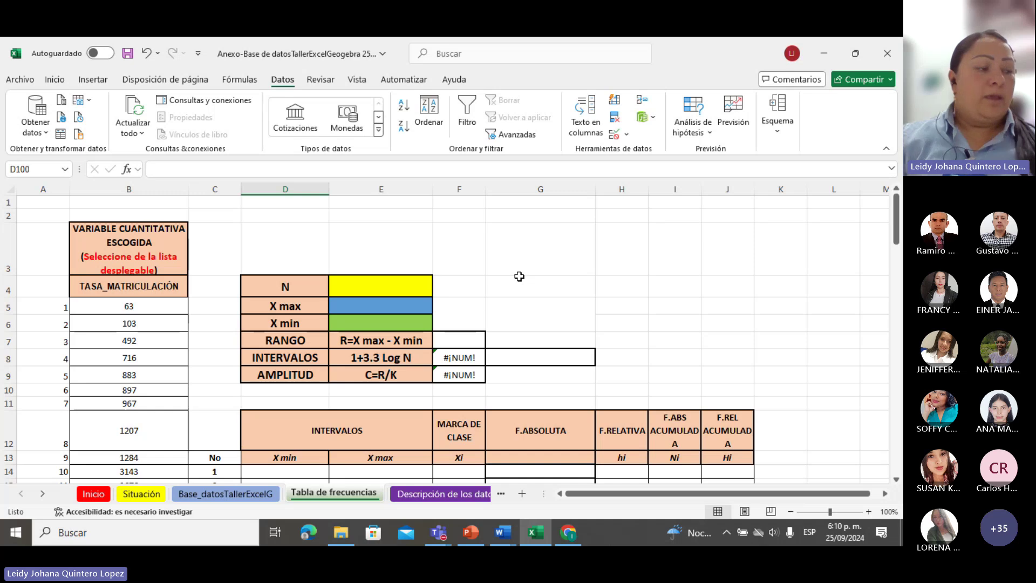
Calculate N in E4 with the formula =CONTAR(B5#), counting the whole list of TASA_MATRICULACIÓN values
{"action": "scroll", "coordinate": [559, 270], "scroll_direction": "down", "scroll_amount": 1}
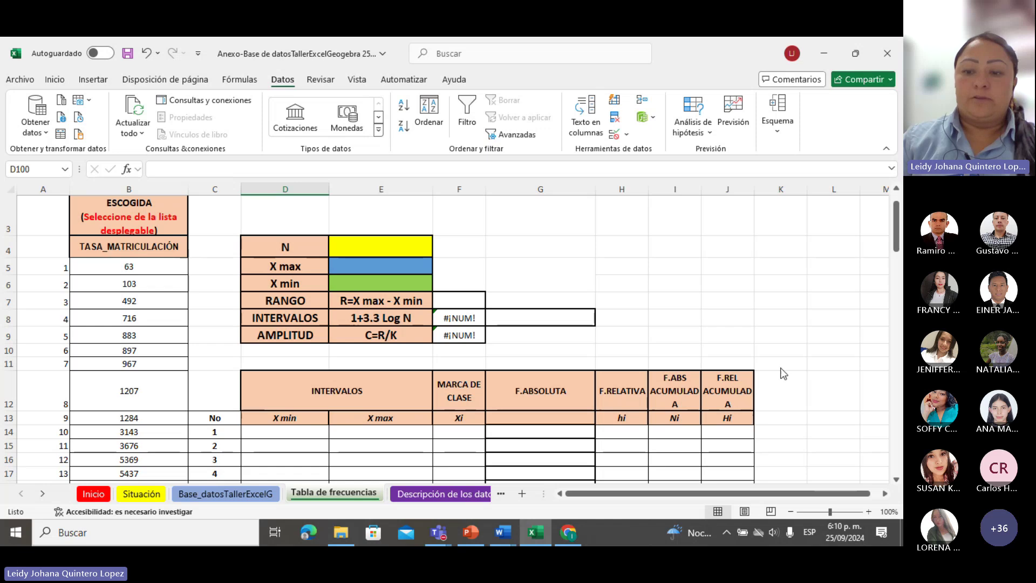
{"action": "left_click", "coordinate": [360, 243]}
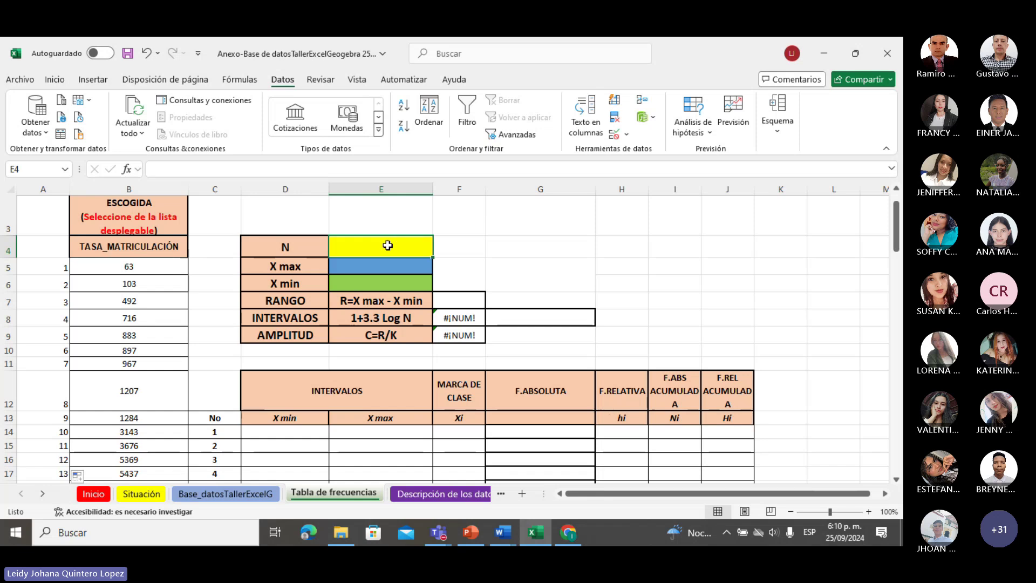
{"action": "type", "text": "="}
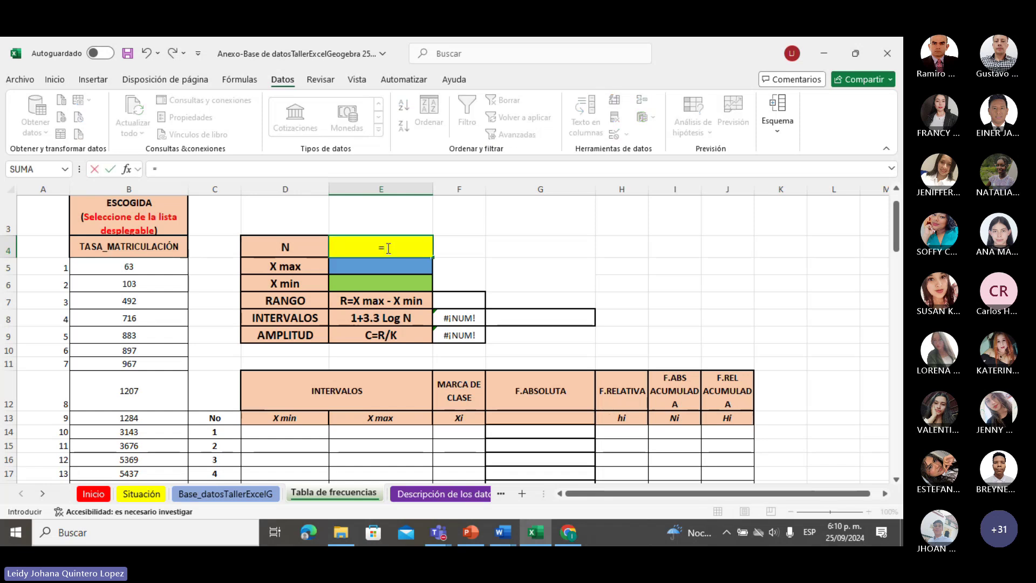
{"action": "type", "text": "contar"}
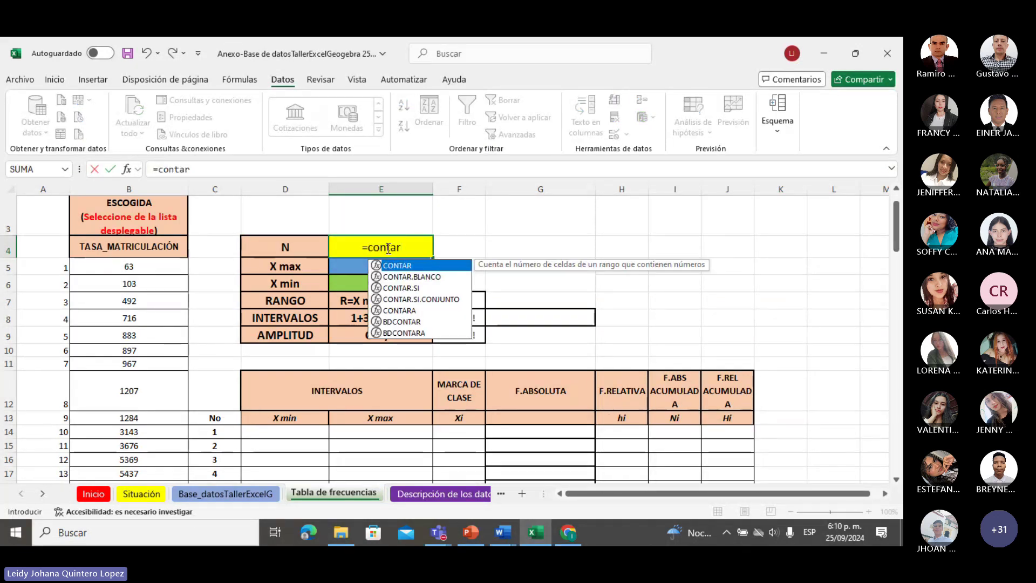
{"action": "type", "text": "("}
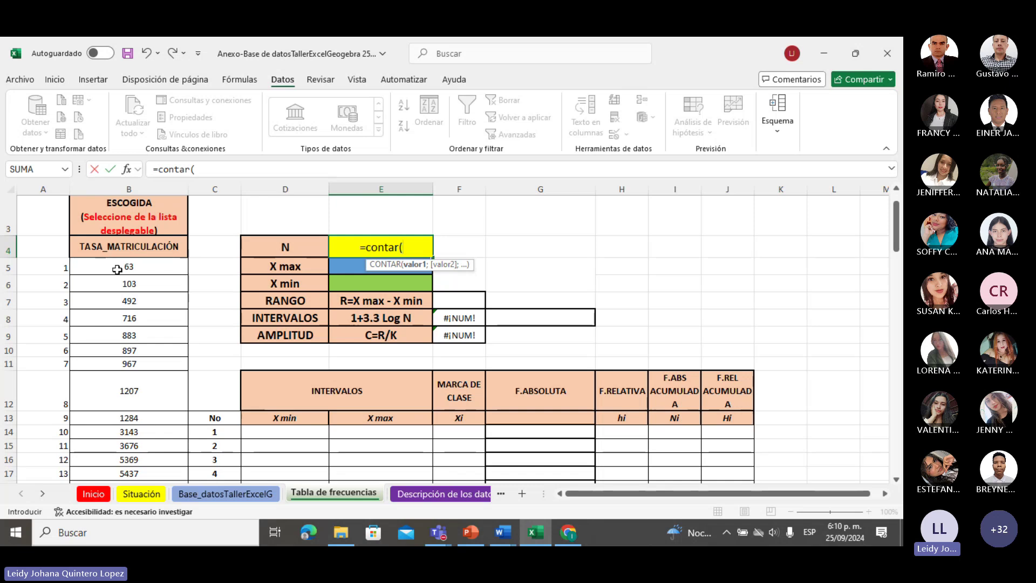
{"action": "left_click", "coordinate": [118, 270]}
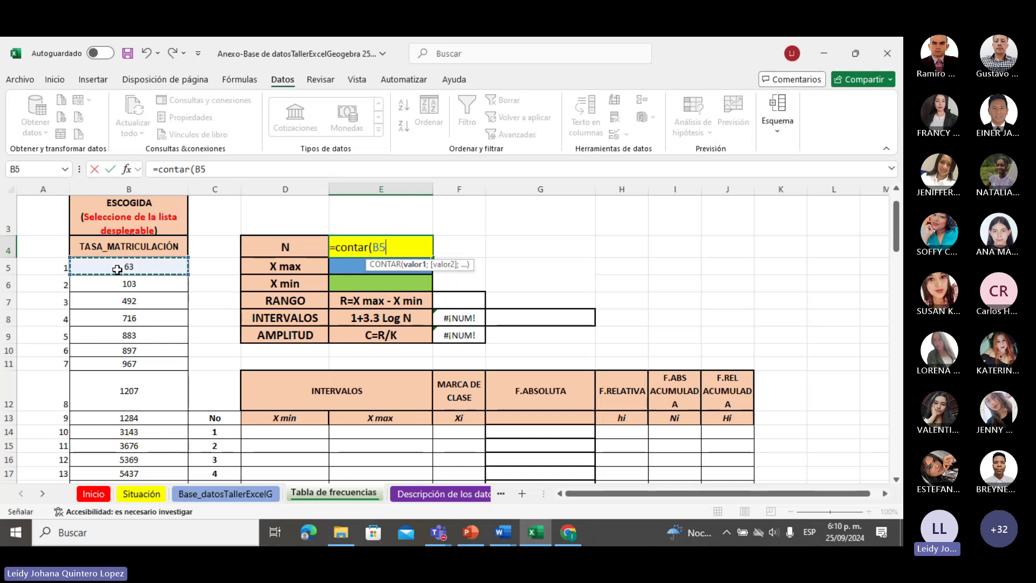
{"action": "key", "text": "ctrl+shift+Down"}
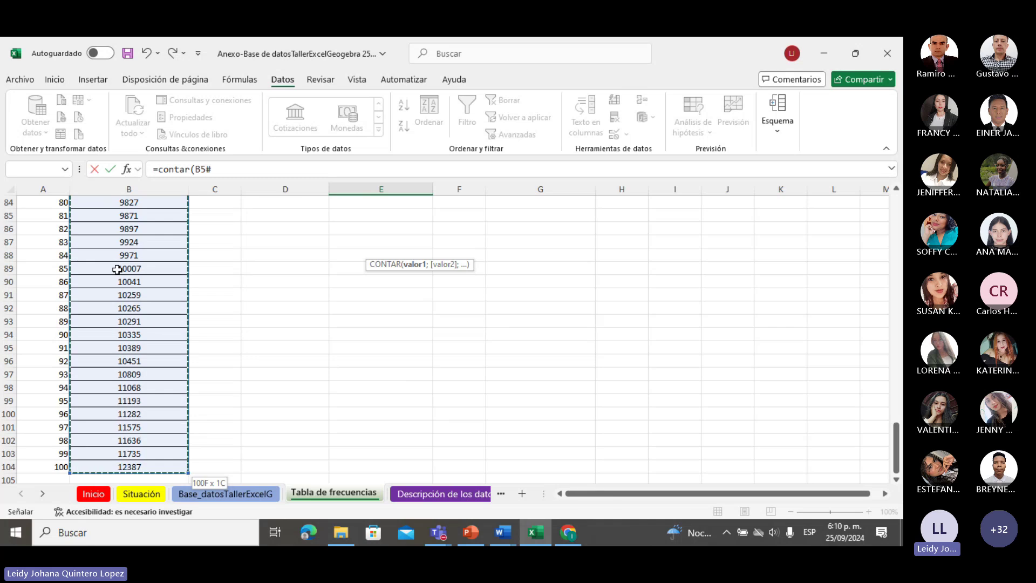
{"action": "type", "text": ")"}
{"action": "key", "text": "Return"}
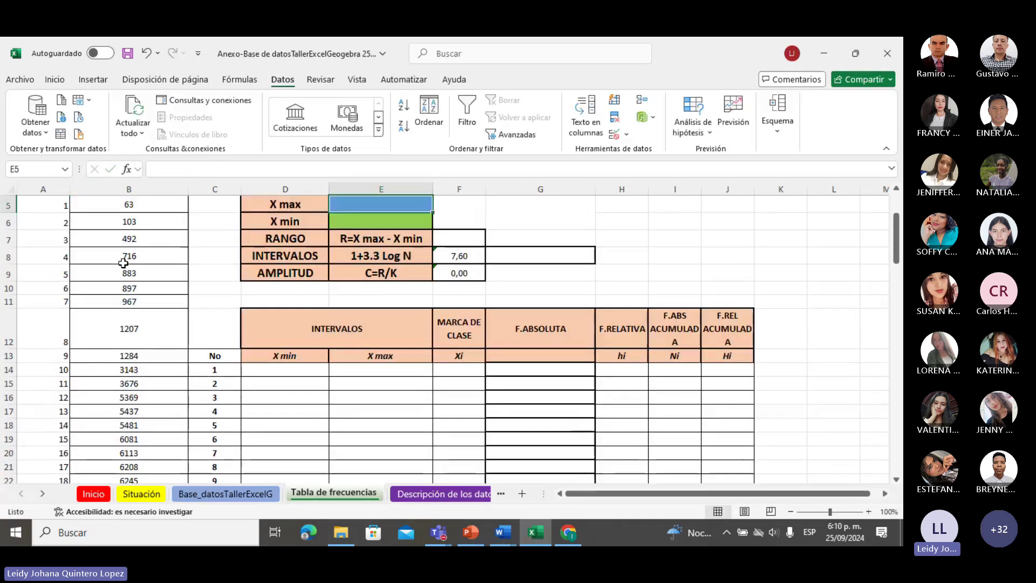
{"action": "scroll", "coordinate": [382, 258], "scroll_direction": "up", "scroll_amount": 1}
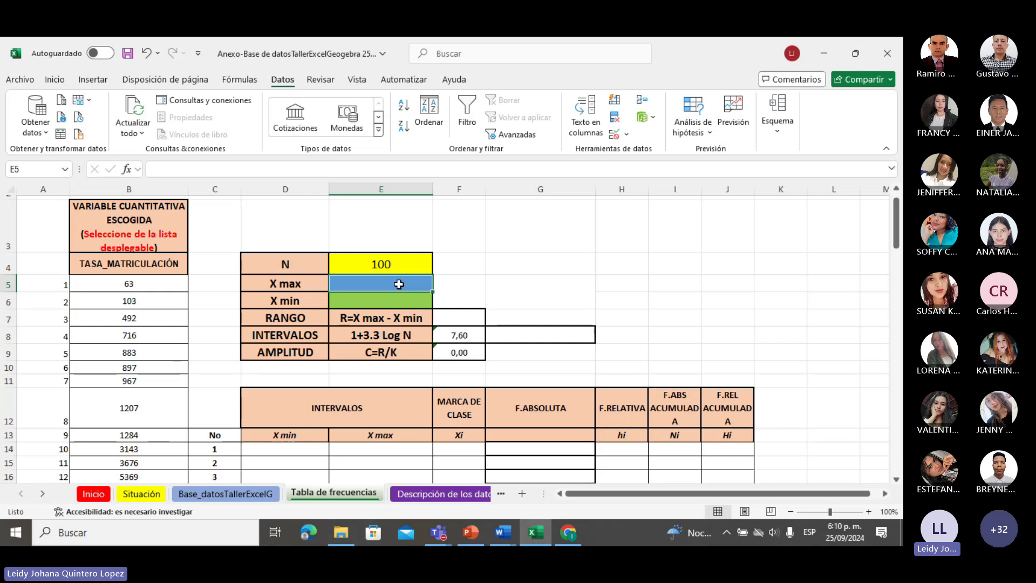
{"action": "left_click", "coordinate": [418, 263]}
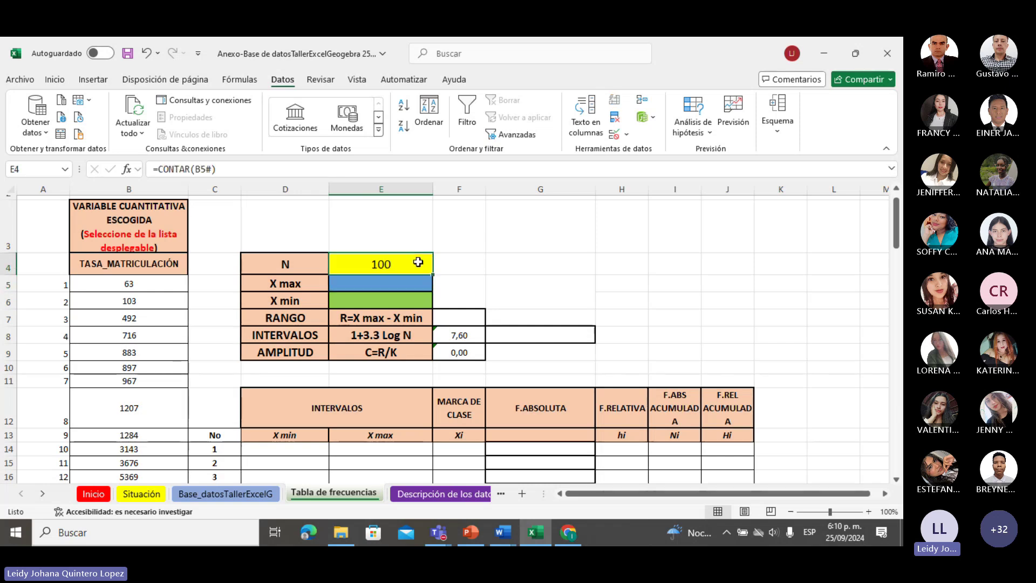
Check the number of records on the Base_datosTallerExcelG sheet by going down to its last row
{"action": "left_click", "coordinate": [216, 494]}
{"action": "scroll", "coordinate": [435, 334], "scroll_direction": "down", "scroll_amount": 2}
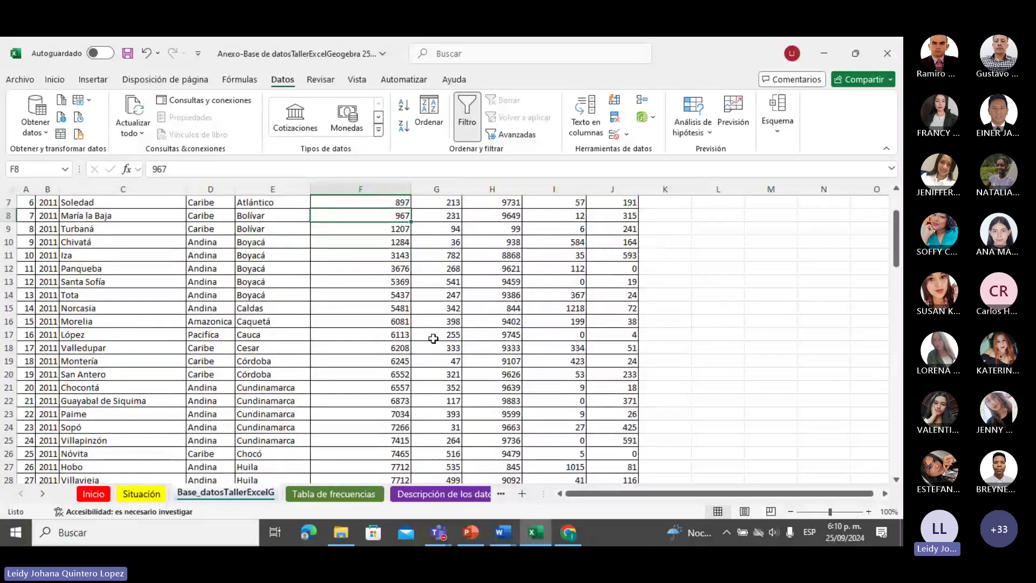
{"action": "scroll", "coordinate": [434, 339], "scroll_direction": "down", "scroll_amount": 17}
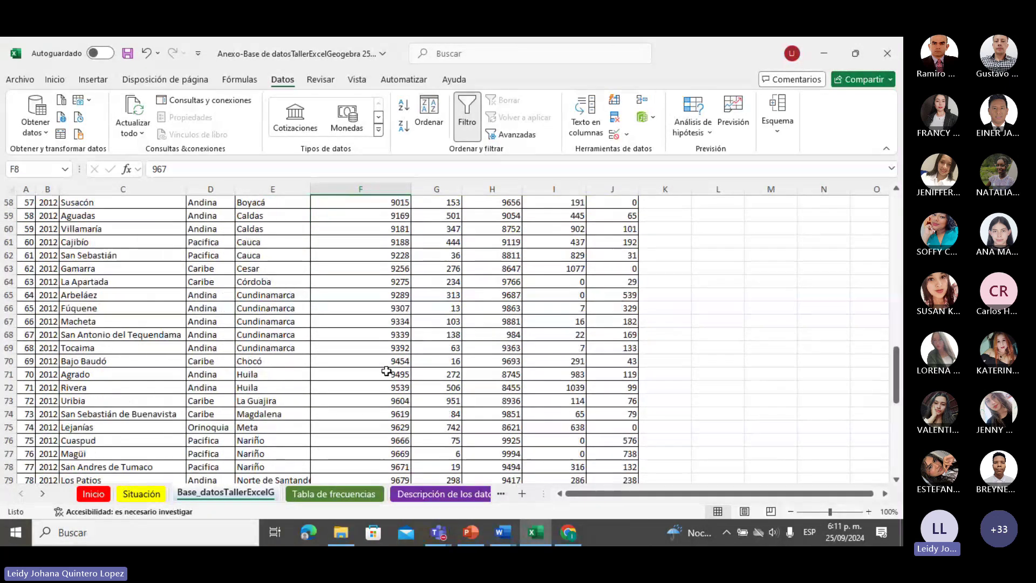
{"action": "scroll", "coordinate": [386, 371], "scroll_direction": "down", "scroll_amount": 11}
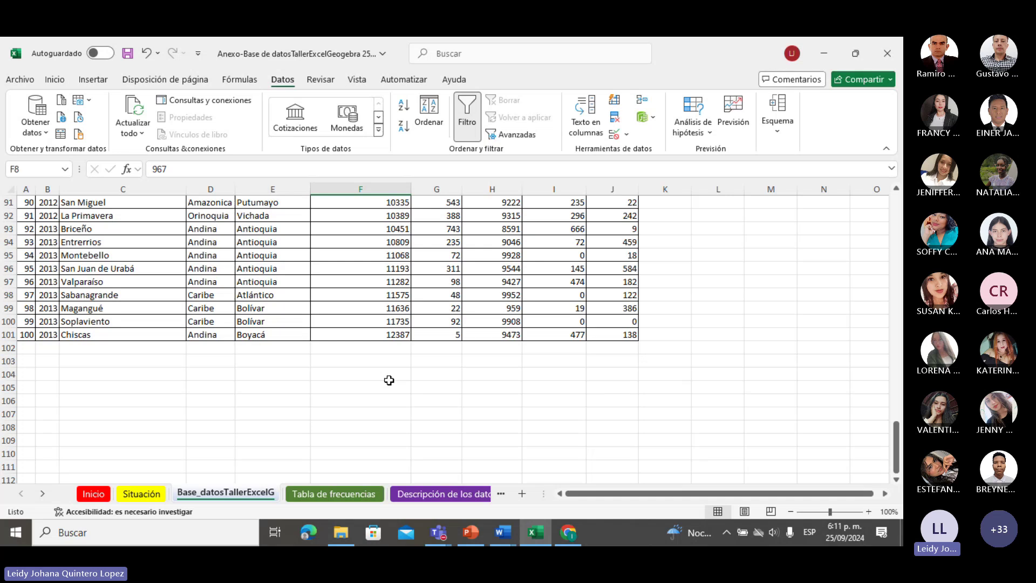
Go back up to the header row of the database sheet and return to the Tabla de frecuencias sheet
{"action": "scroll", "coordinate": [390, 379], "scroll_direction": "up", "scroll_amount": 2}
{"action": "scroll", "coordinate": [390, 379], "scroll_direction": "up", "scroll_amount": 19}
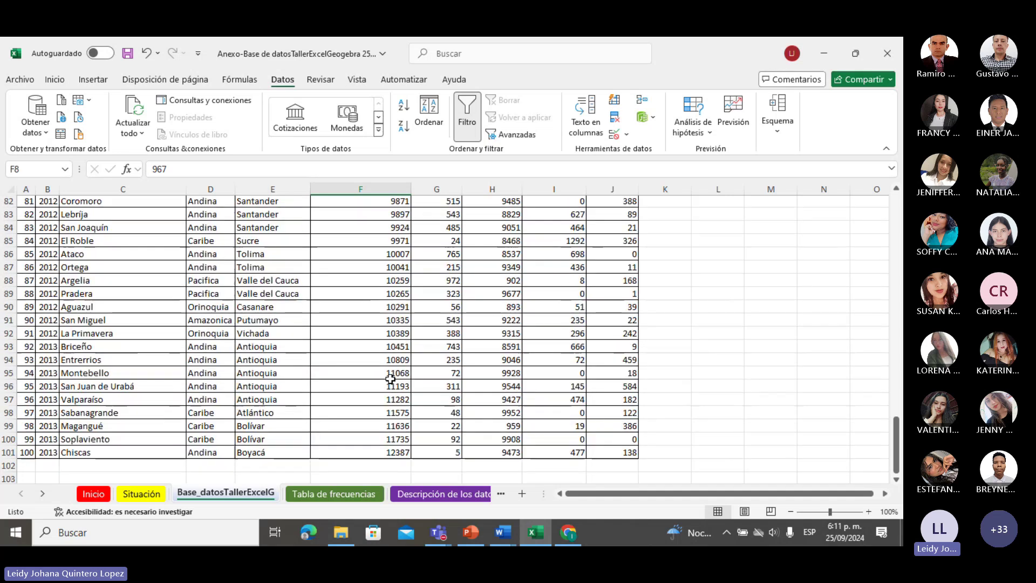
{"action": "scroll", "coordinate": [393, 377], "scroll_direction": "up", "scroll_amount": 9}
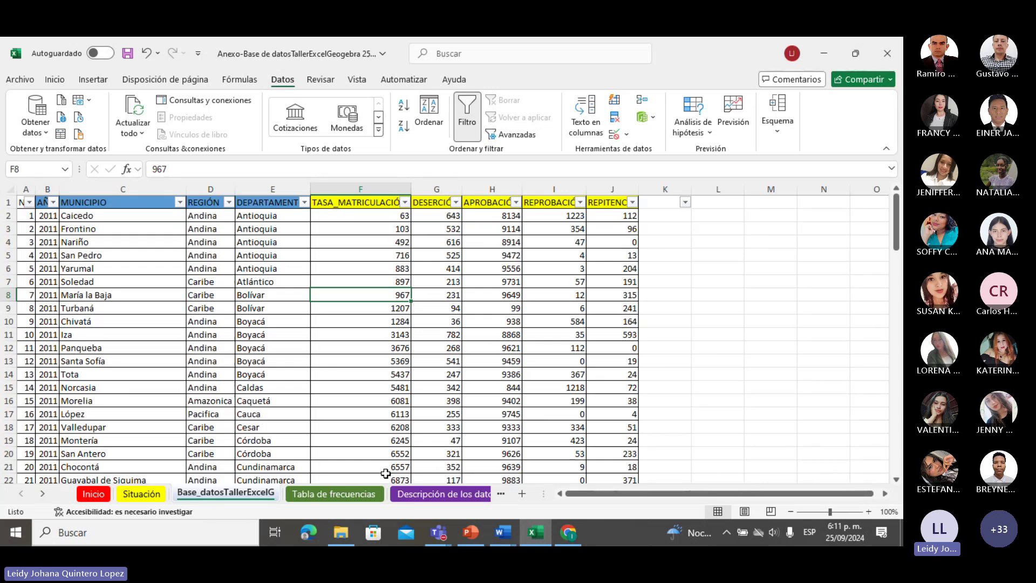
{"action": "left_click", "coordinate": [339, 495]}
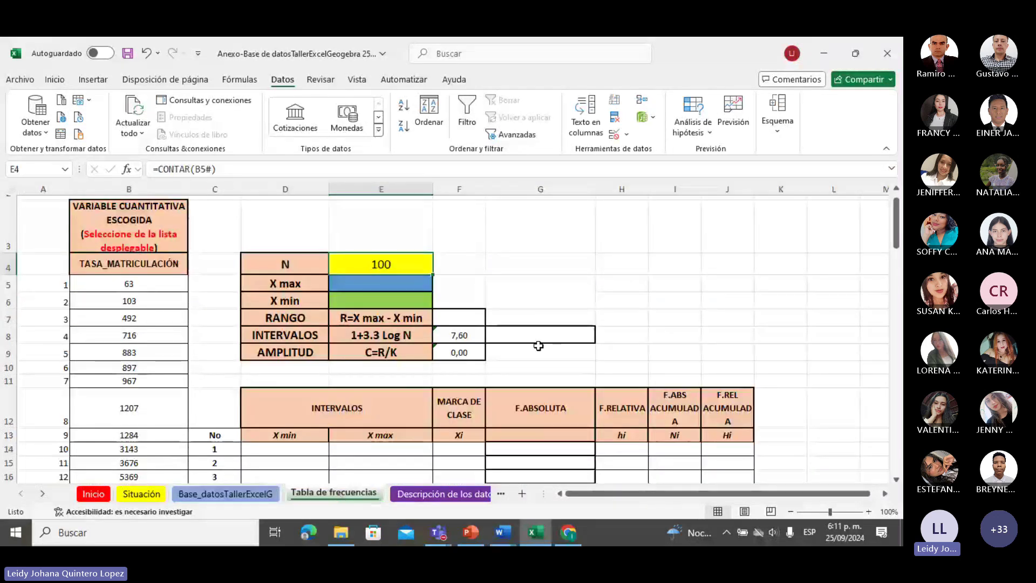
Calculate X max in E5 with the formula =MAX(B5#), covering the whole list of TASA_MATRICULACIÓN values
{"action": "left_click", "coordinate": [395, 283]}
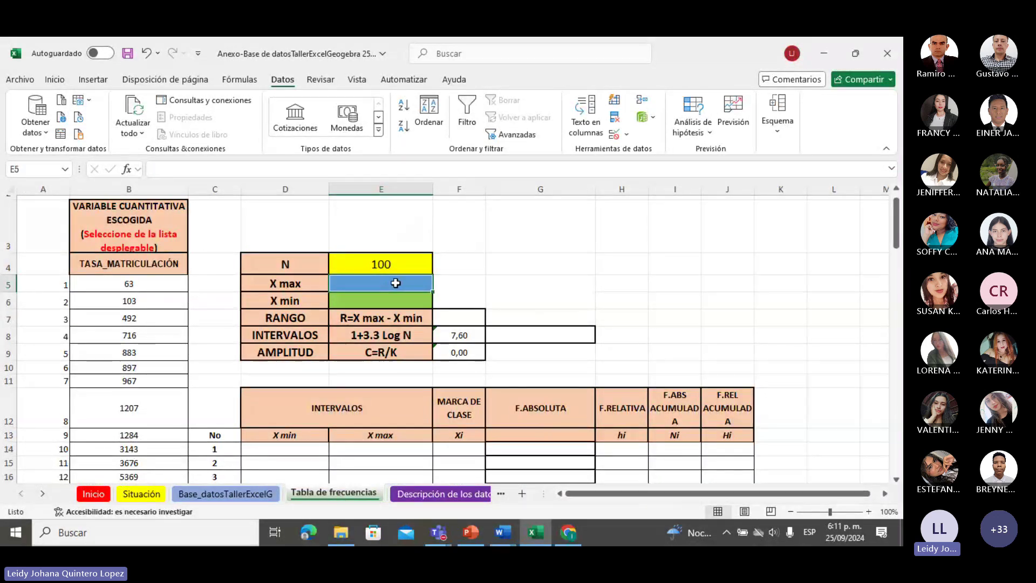
{"action": "type", "text": "=max"}
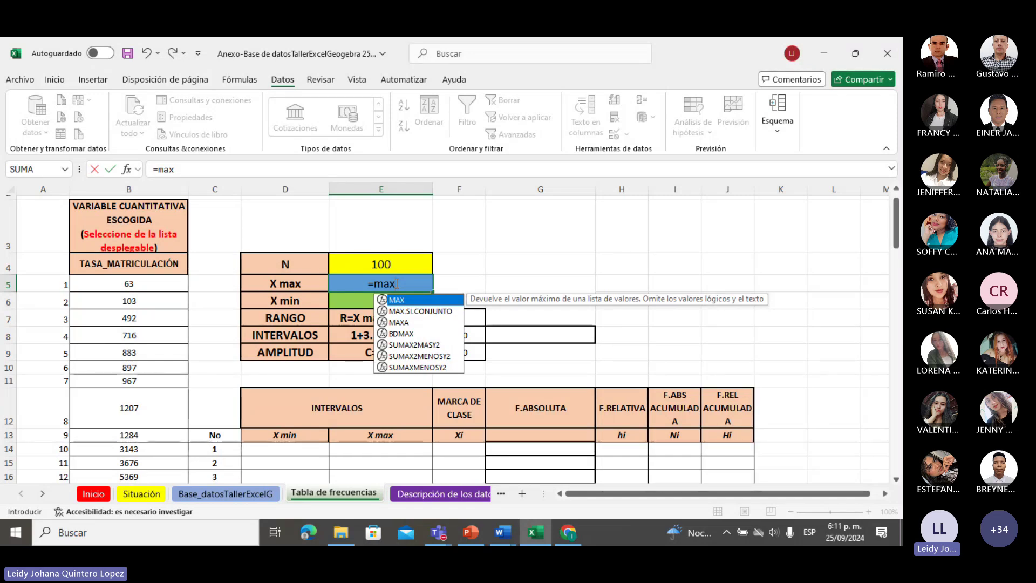
{"action": "scroll", "coordinate": [517, 294], "scroll_direction": "down", "scroll_amount": 1}
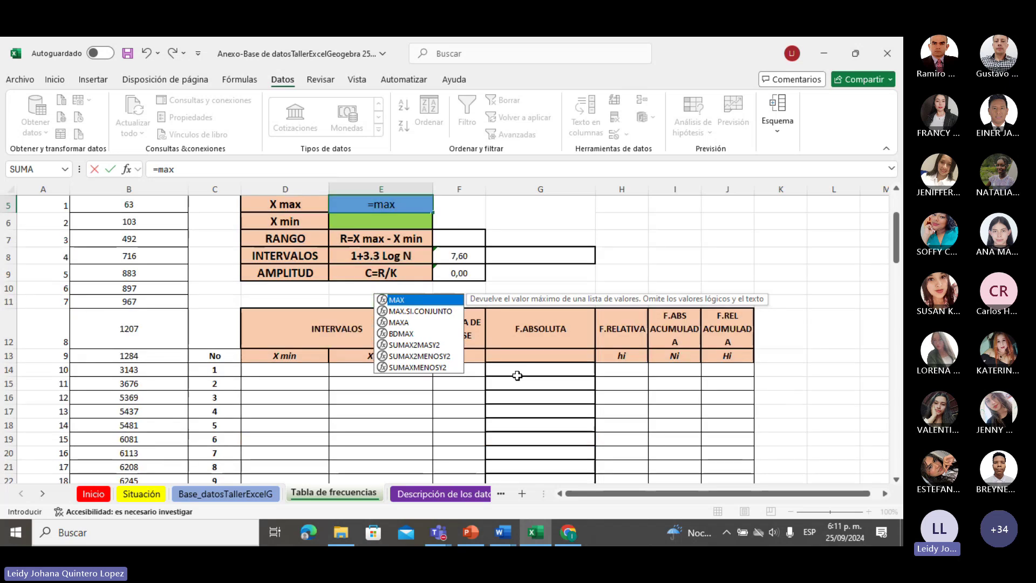
{"action": "scroll", "coordinate": [594, 346], "scroll_direction": "up", "scroll_amount": 1}
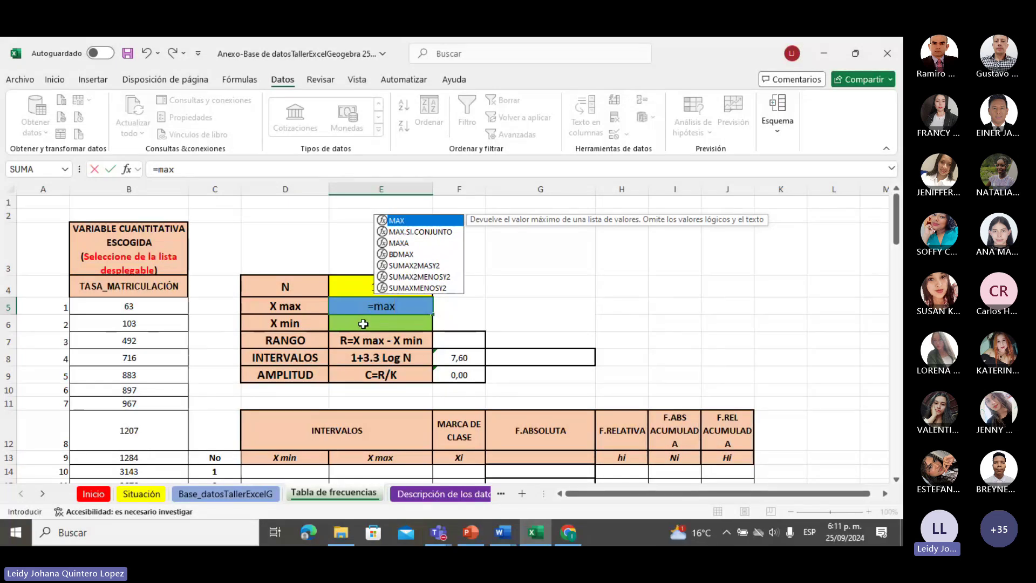
{"action": "type", "text": "("}
{"action": "left_click", "coordinate": [147, 309]}
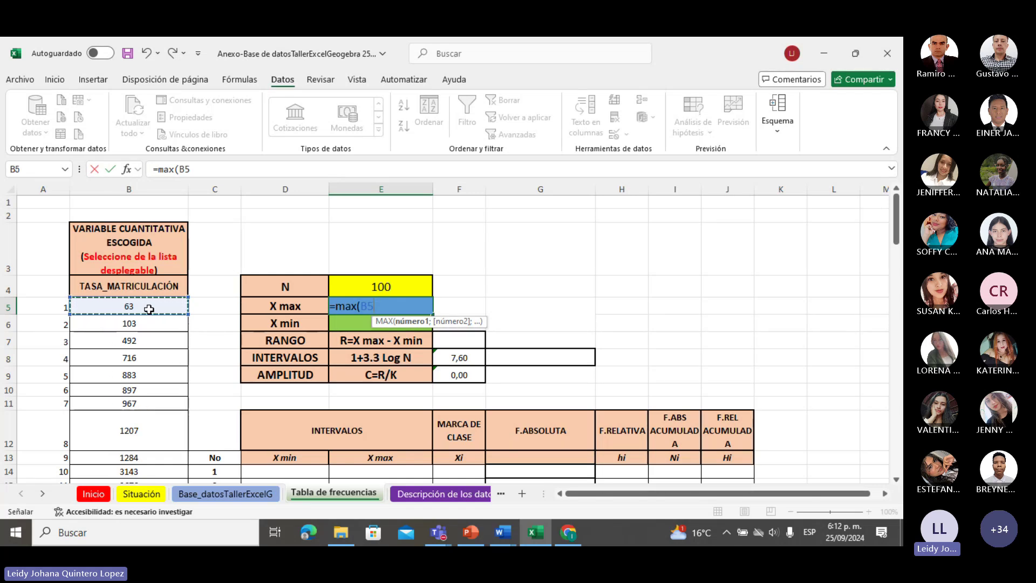
{"action": "key", "text": "ctrl+shift+Down"}
{"action": "type", "text": ")"}
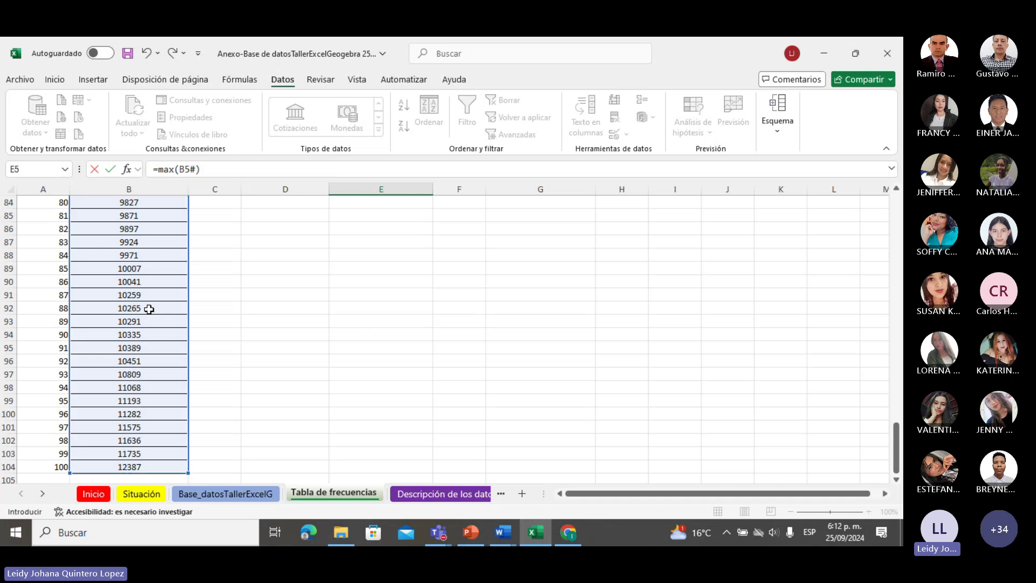
{"action": "key", "text": "Return"}
{"action": "left_click", "coordinate": [349, 258]}
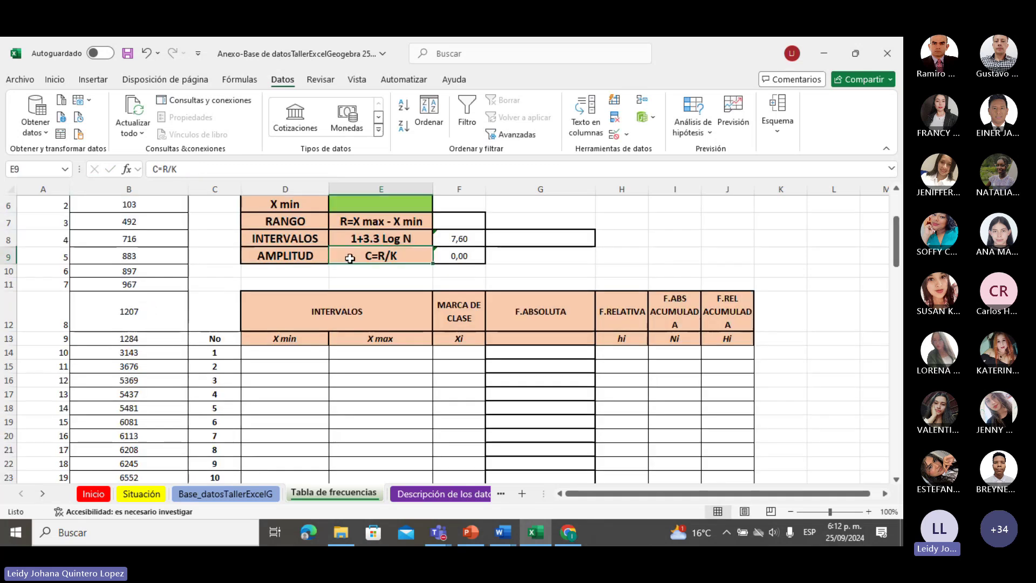
{"action": "scroll", "coordinate": [350, 259], "scroll_direction": "up", "scroll_amount": 2}
{"action": "left_click", "coordinate": [408, 303]}
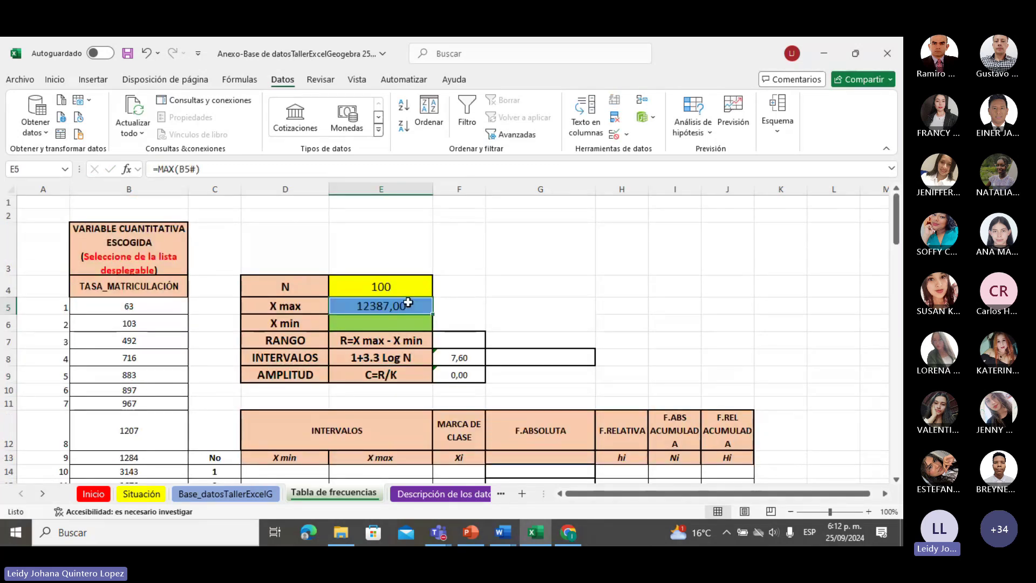
Calculate X min in E6 with the MIN function over B5#, the whole list of TASA_MATRICULACIÓN values
{"action": "left_click", "coordinate": [381, 323]}
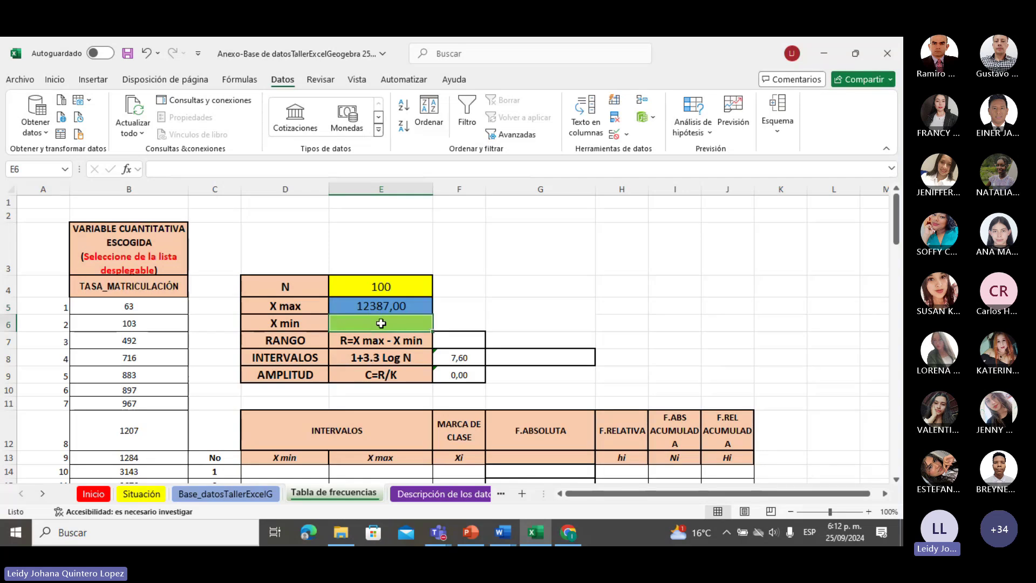
{"action": "type", "text": "=min"}
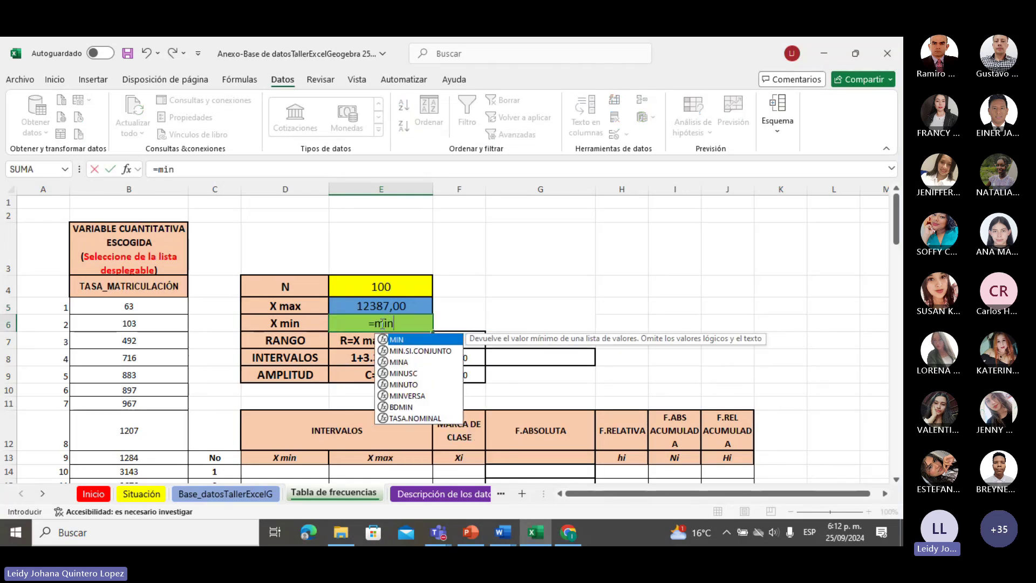
{"action": "type", "text": "("}
{"action": "left_click", "coordinate": [118, 307]}
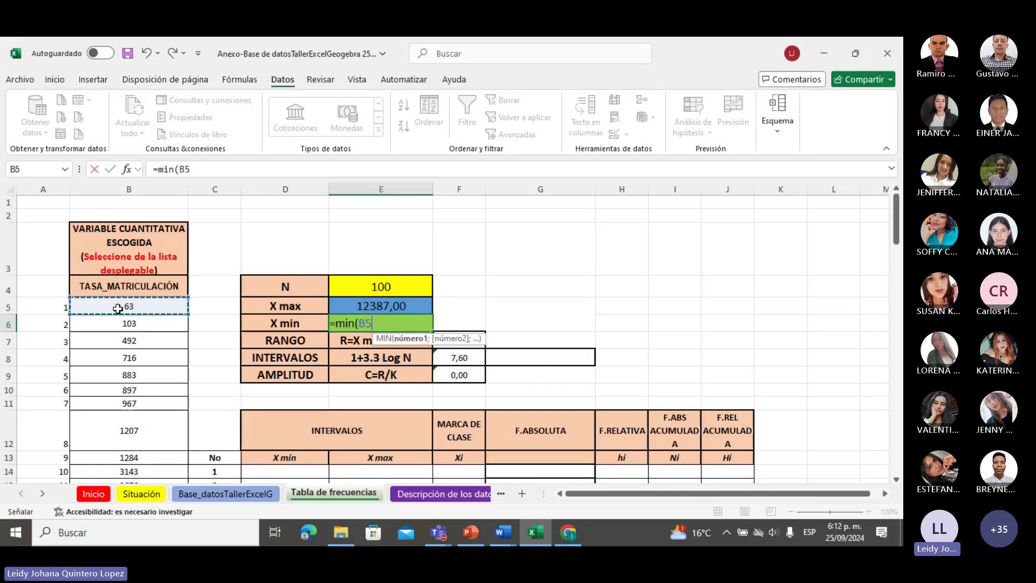
{"action": "key", "text": "ctrl+shift+Down"}
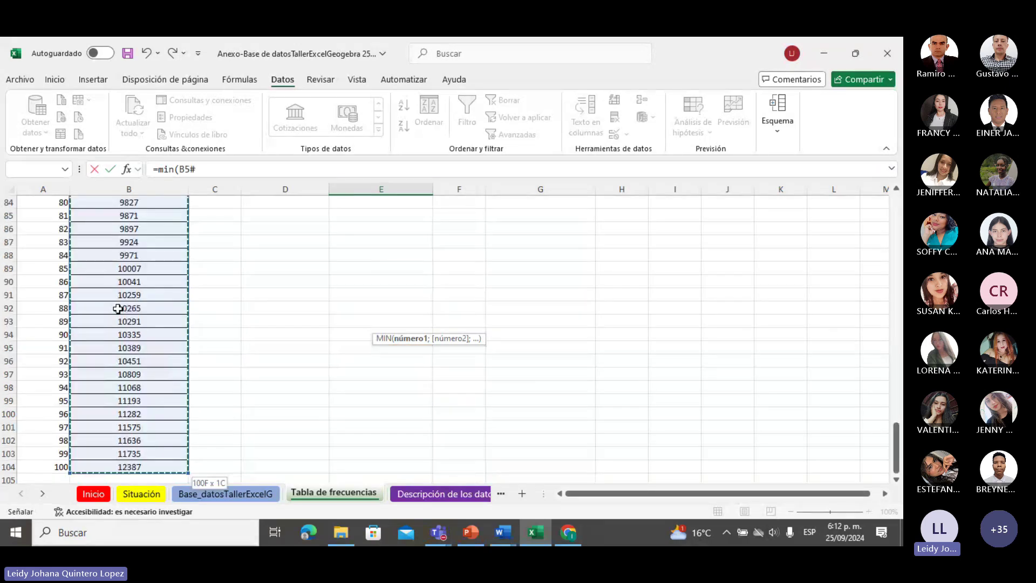
{"action": "key", "text": "Return"}
{"action": "left_click", "coordinate": [204, 318]}
{"action": "scroll", "coordinate": [204, 317], "scroll_direction": "up", "scroll_amount": 2}
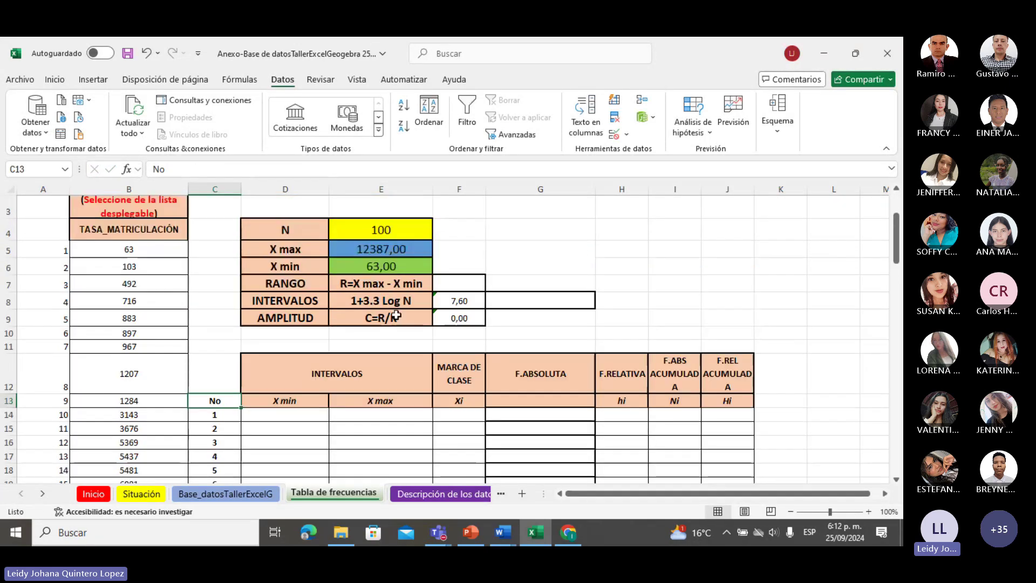
Calculate RANGO in F7 by subtracting X min from X max with the formula =E5-E6
{"action": "left_click", "coordinate": [452, 283]}
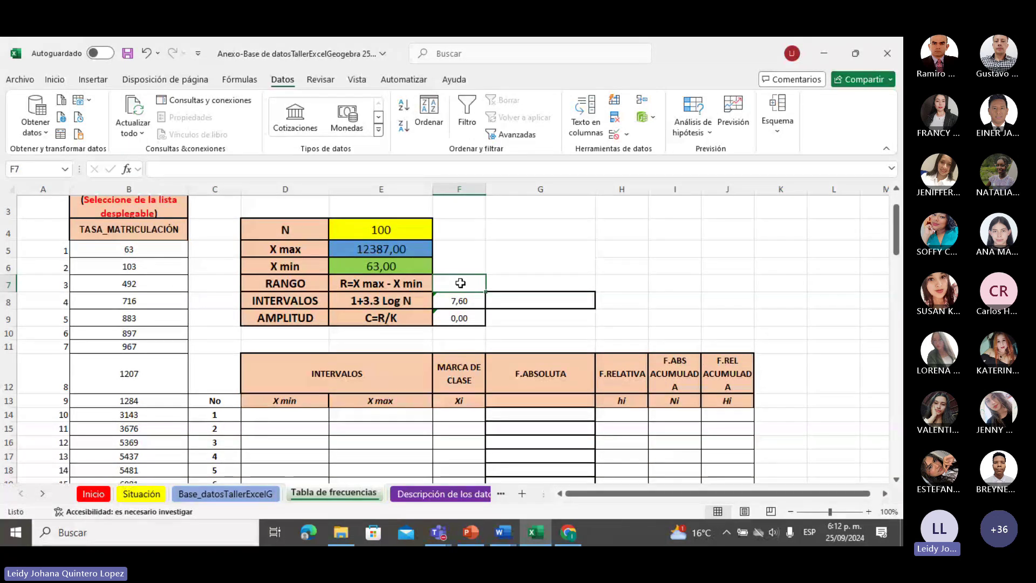
{"action": "type", "text": "="}
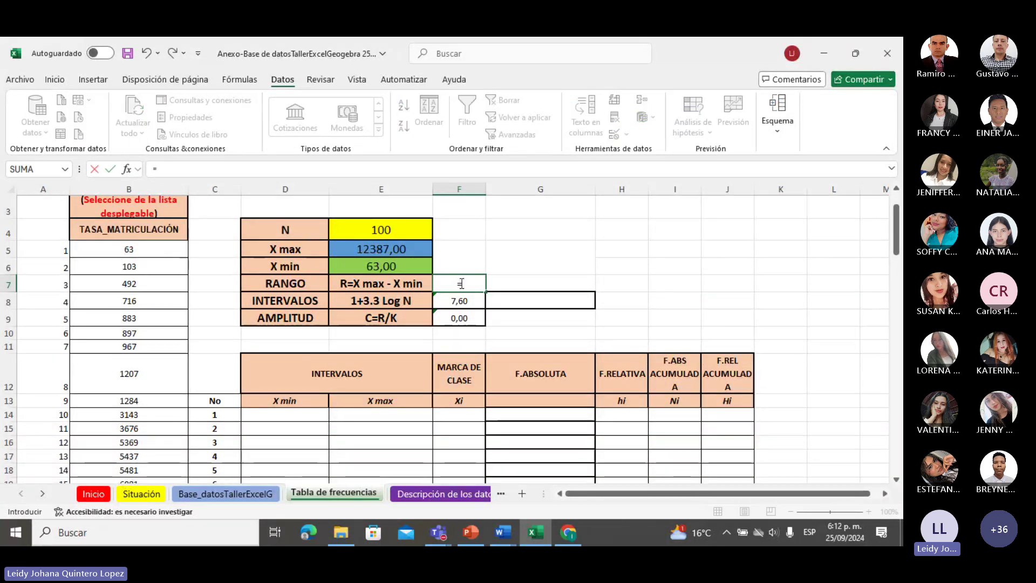
{"action": "left_click", "coordinate": [394, 250]}
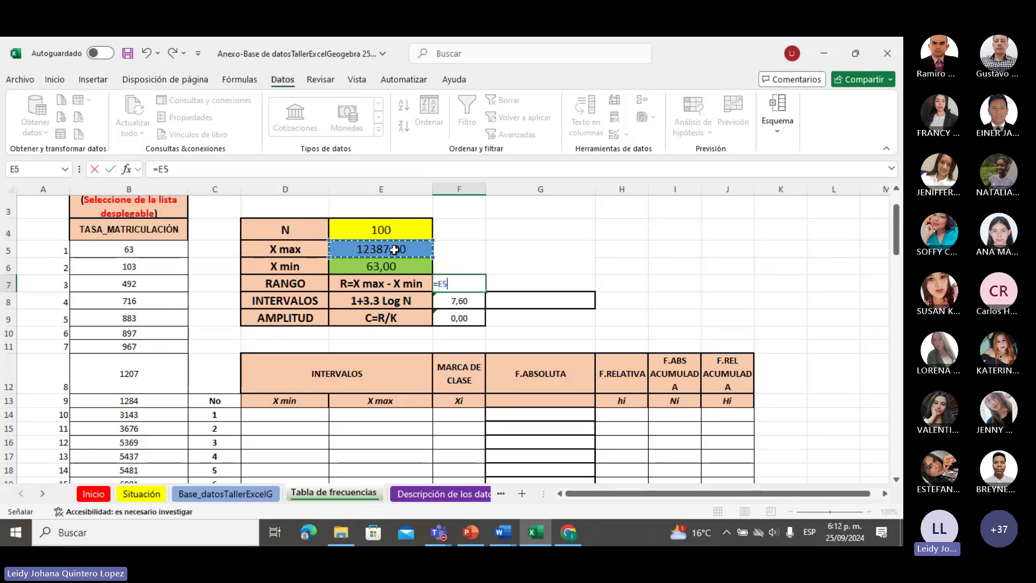
{"action": "type", "text": "+"}
{"action": "left_click", "coordinate": [386, 269]}
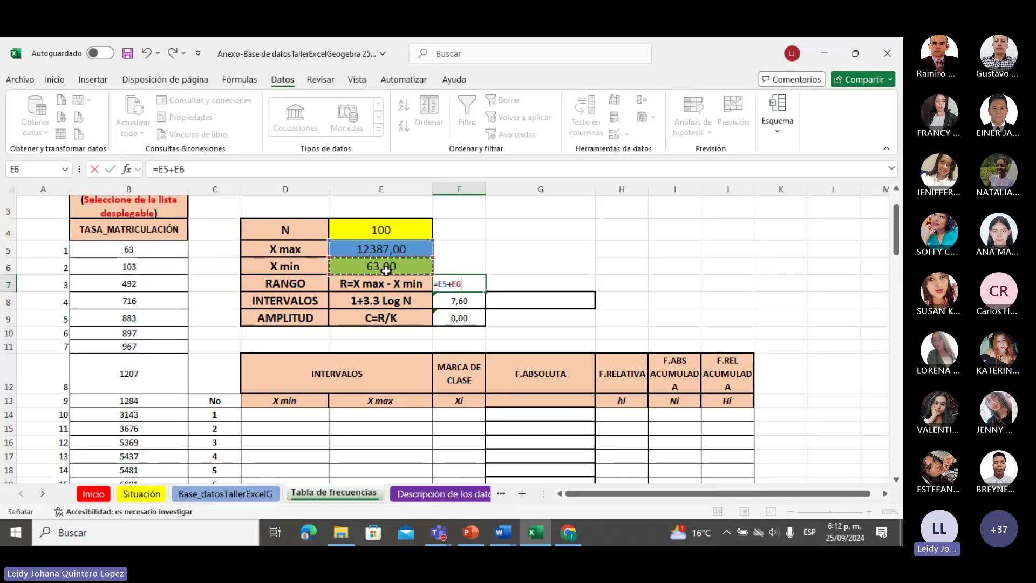
{"action": "key", "text": "BackSpace"}
{"action": "key", "text": "BackSpace"}
{"action": "key", "text": "BackSpace"}
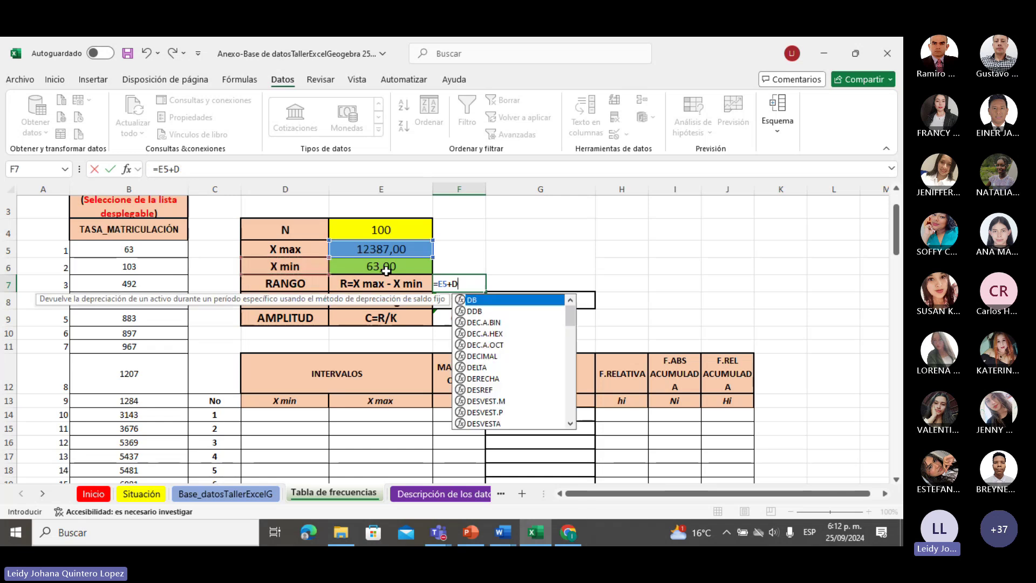
{"action": "type", "text": "-"}
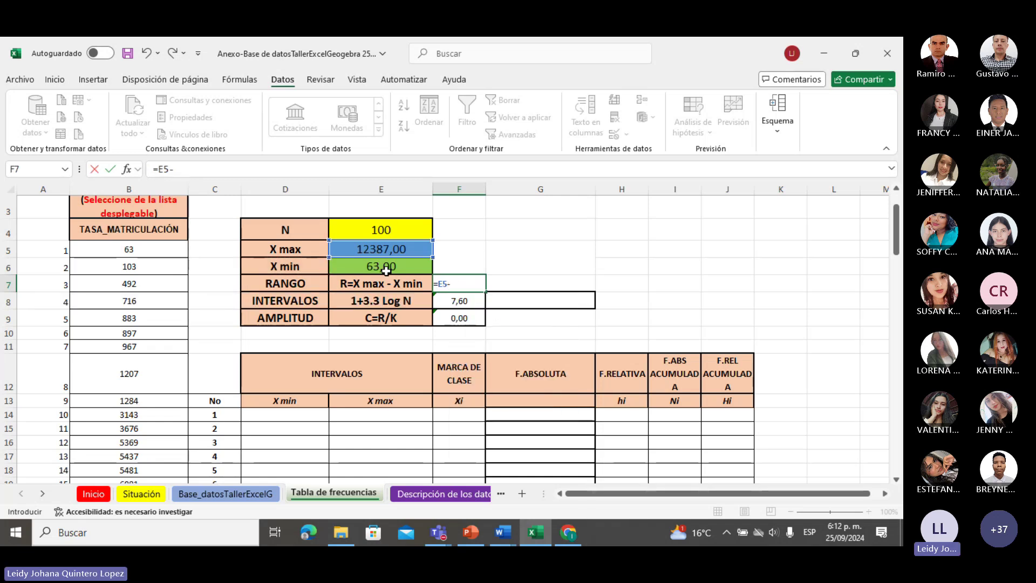
{"action": "left_click", "coordinate": [386, 269]}
{"action": "key", "text": "Return"}
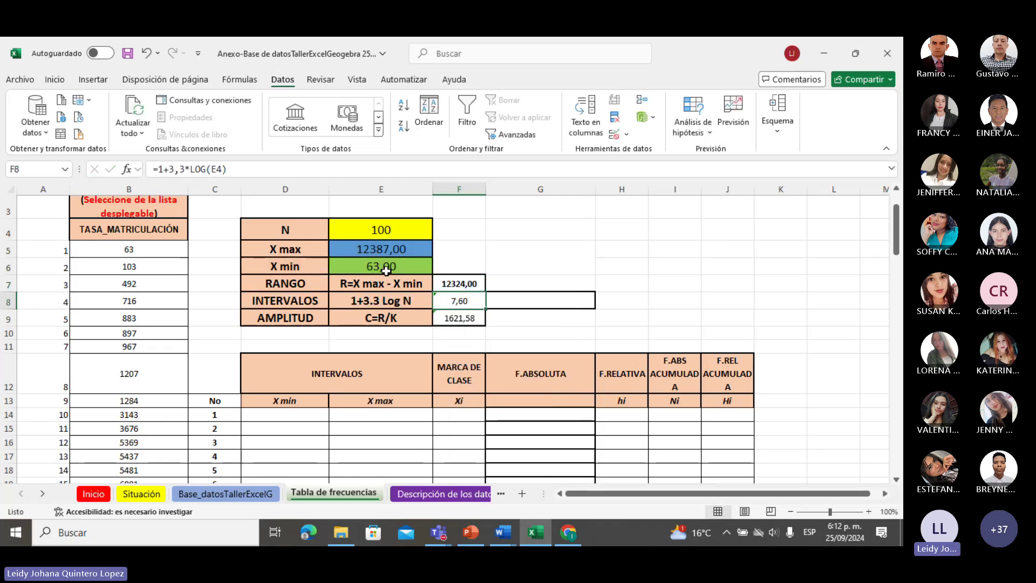
{"action": "left_click", "coordinate": [501, 273]}
Review the INTERVALOS formula in F8 and enter the rounded number of intervals, 8, in G8
{"action": "scroll", "coordinate": [486, 270], "scroll_direction": "down", "scroll_amount": 1}
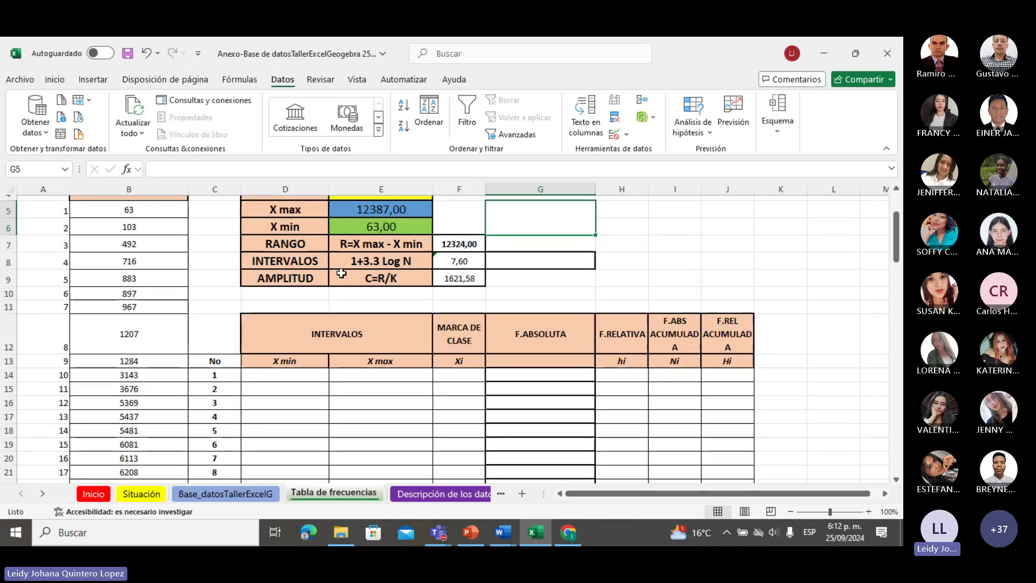
{"action": "left_click", "coordinate": [377, 260]}
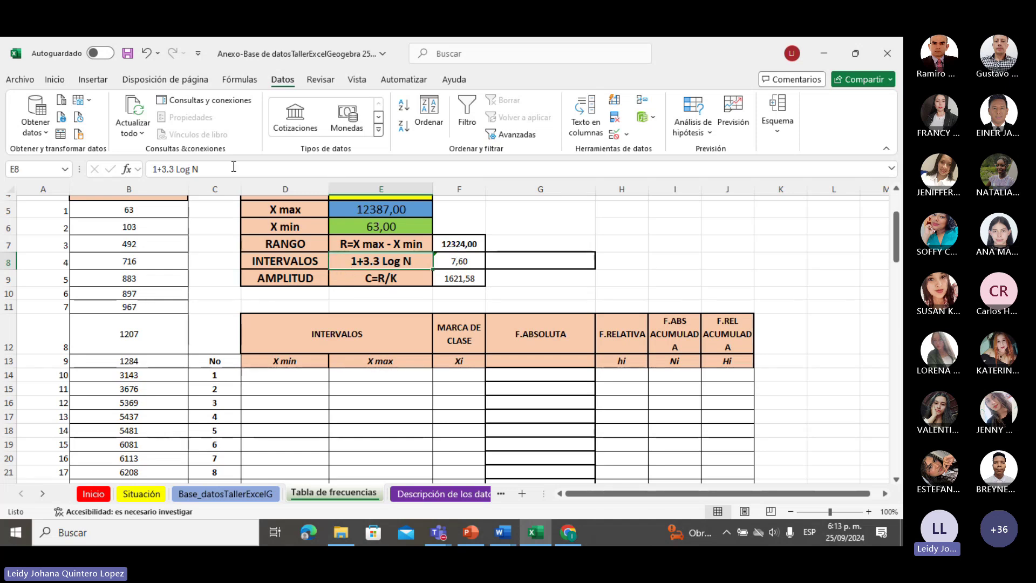
{"action": "left_click", "coordinate": [467, 264]}
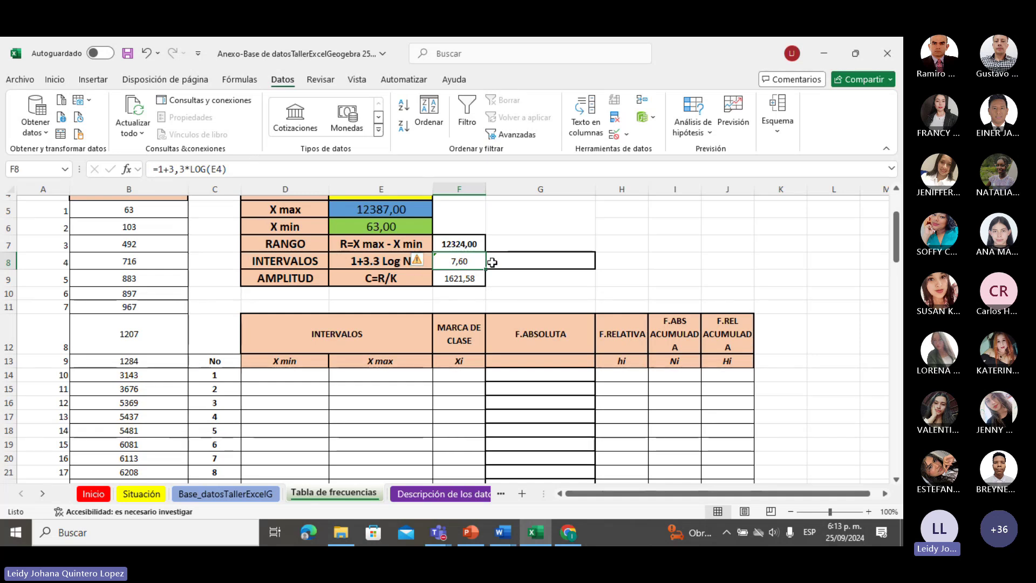
{"action": "left_click", "coordinate": [544, 260]}
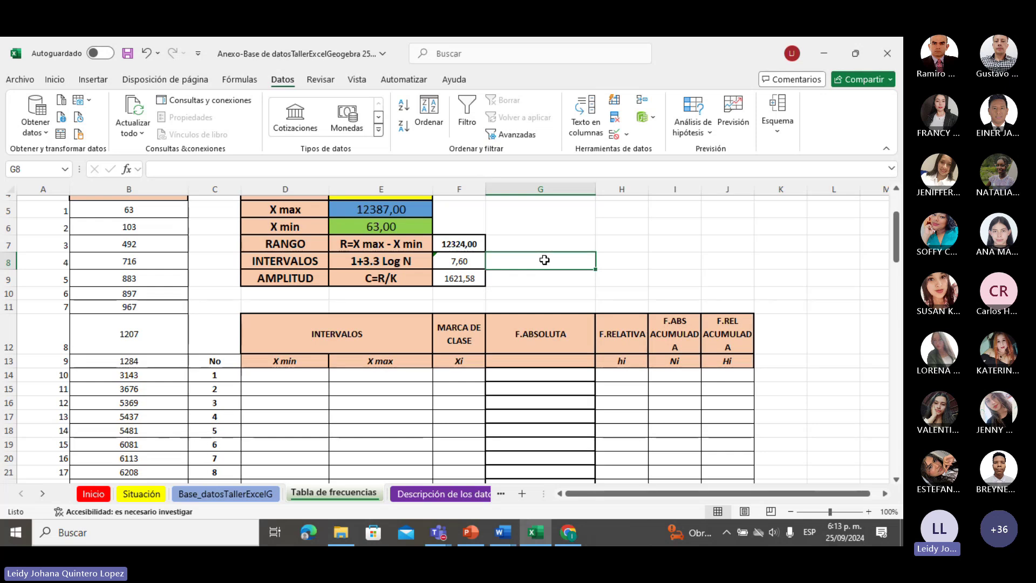
{"action": "type", "text": "8"}
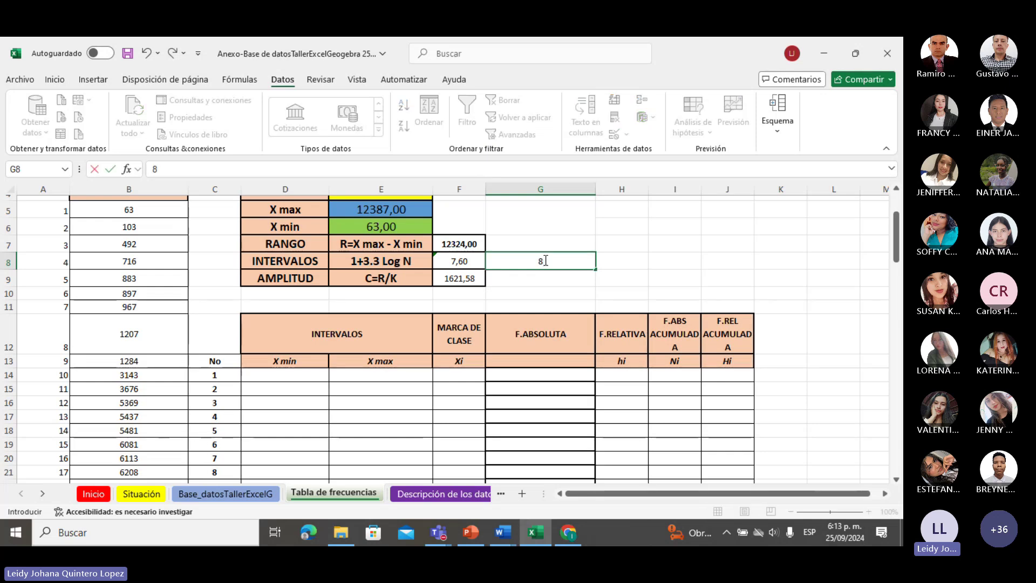
{"action": "left_click", "coordinate": [619, 241]}
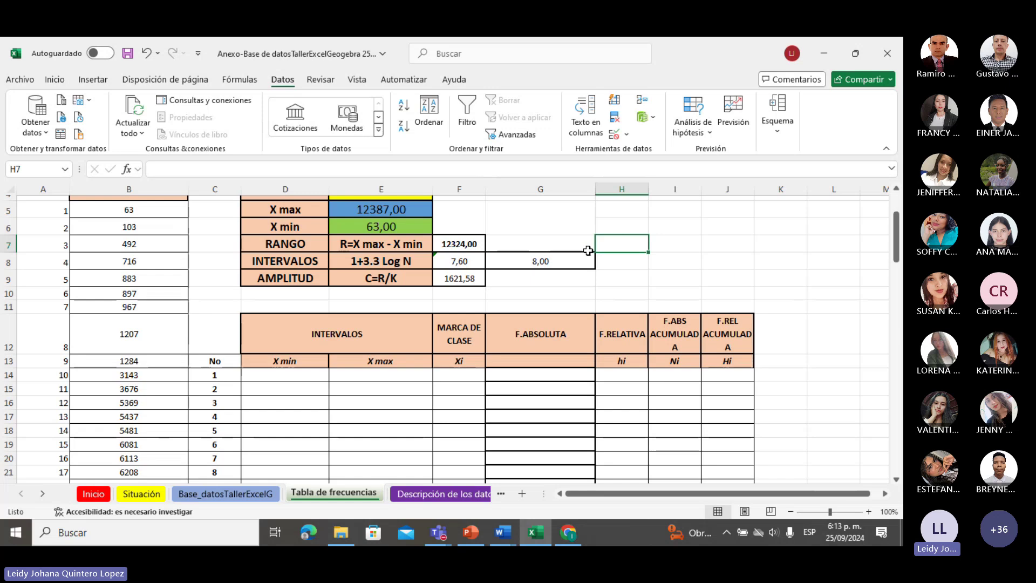
Examine the AMPLITUD formula in F9 to see which cells it divides, leaving the formula as it is
{"action": "left_click", "coordinate": [292, 279]}
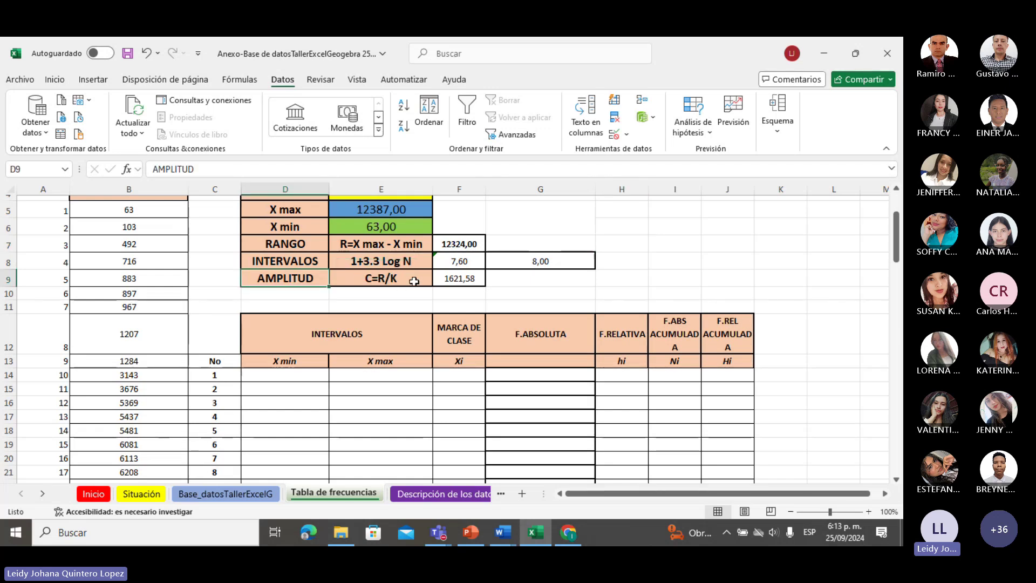
{"action": "scroll", "coordinate": [414, 281], "scroll_direction": "up", "scroll_amount": 1}
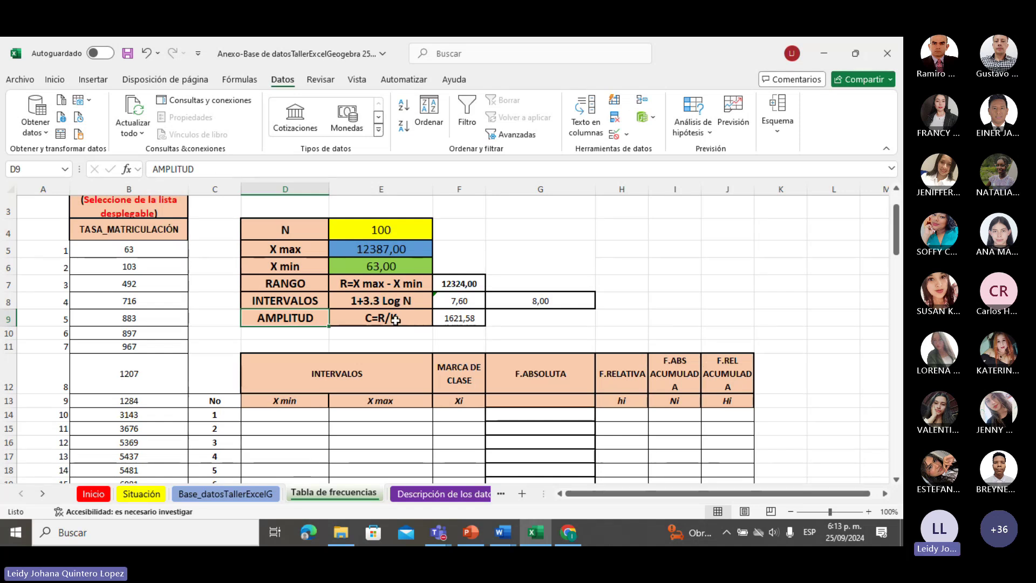
{"action": "double_click", "coordinate": [459, 318]}
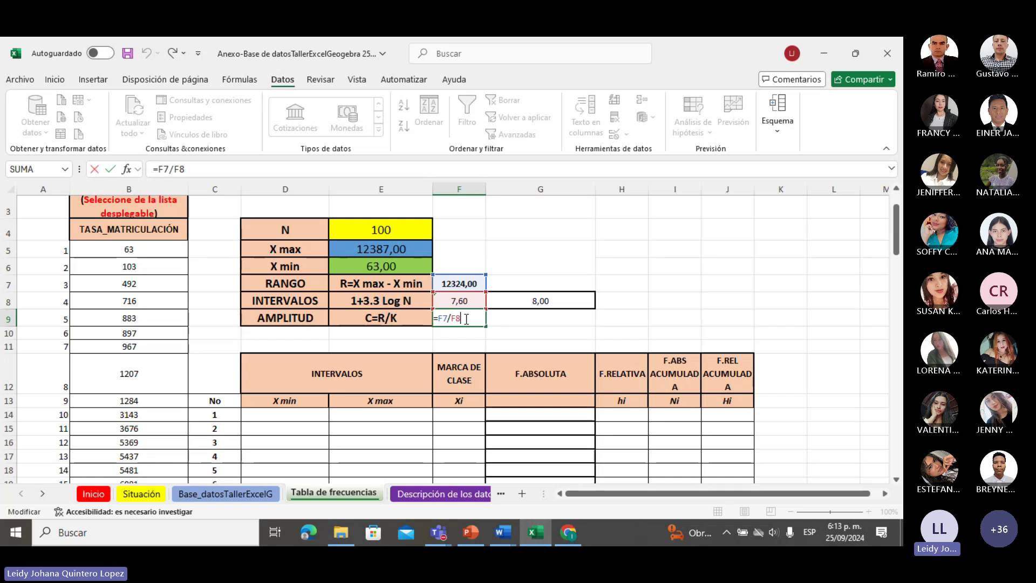
{"action": "key", "text": "Return"}
{"action": "left_click", "coordinate": [622, 286]}
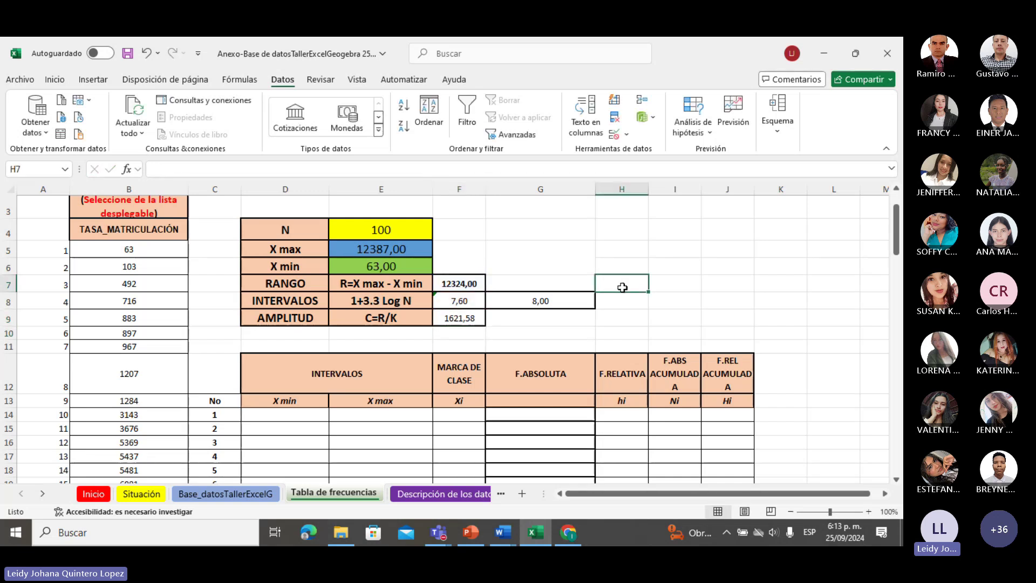
{"action": "scroll", "coordinate": [622, 288], "scroll_direction": "down", "scroll_amount": 1}
{"action": "scroll", "coordinate": [622, 288], "scroll_direction": "up", "scroll_amount": 1}
{"action": "left_click", "coordinate": [796, 295]}
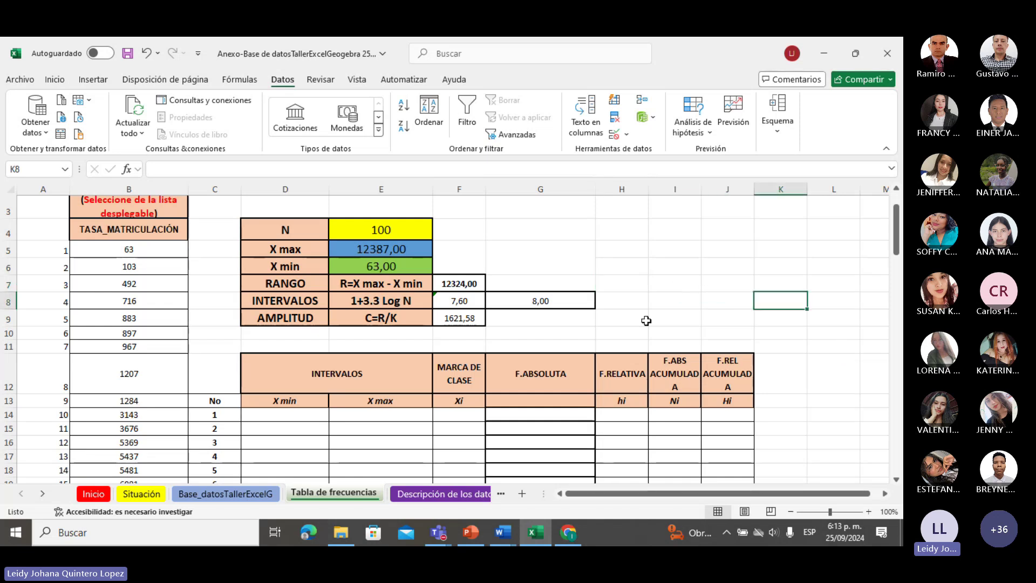
Set the first interval's X min in D14 to the data minimum with the formula =E6
{"action": "scroll", "coordinate": [479, 359], "scroll_direction": "down", "scroll_amount": 1}
{"action": "scroll", "coordinate": [479, 358], "scroll_direction": "down", "scroll_amount": 1}
{"action": "left_click", "coordinate": [301, 294]}
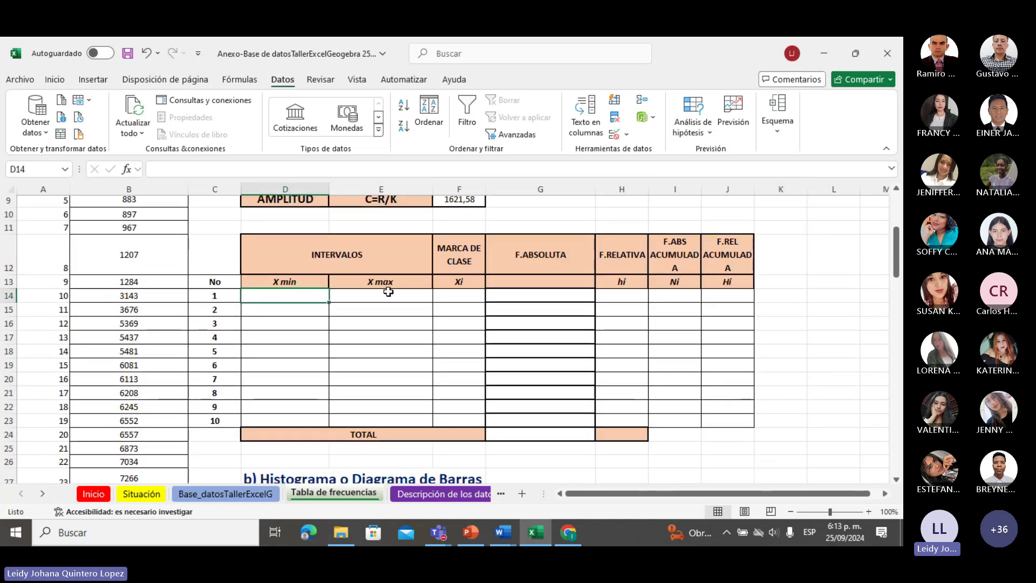
{"action": "left_click", "coordinate": [389, 291]}
{"action": "left_click", "coordinate": [301, 300]}
{"action": "left_click", "coordinate": [342, 371]}
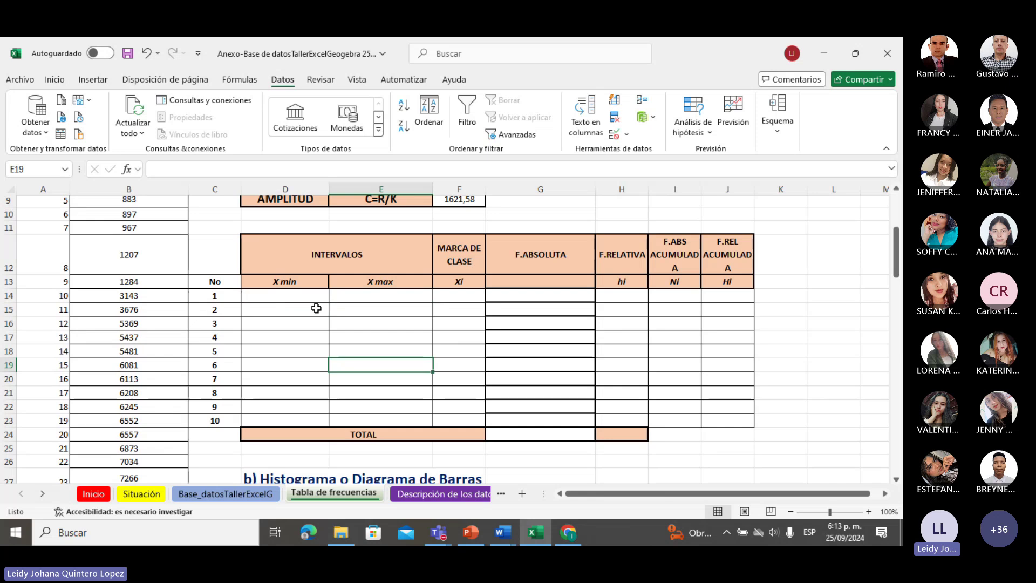
{"action": "left_click", "coordinate": [308, 301]}
{"action": "scroll", "coordinate": [309, 302], "scroll_direction": "up", "scroll_amount": 1}
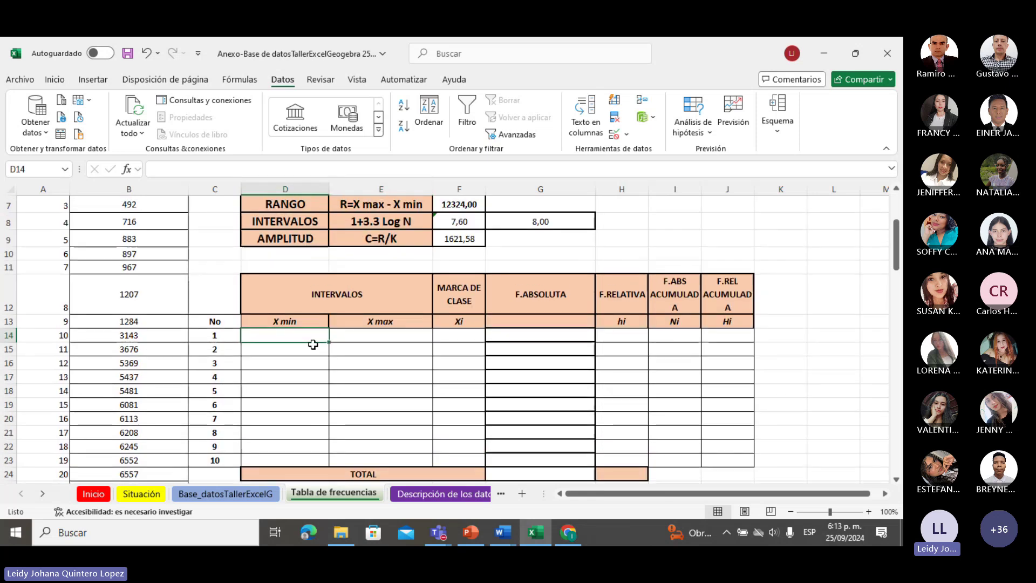
{"action": "type", "text": "="}
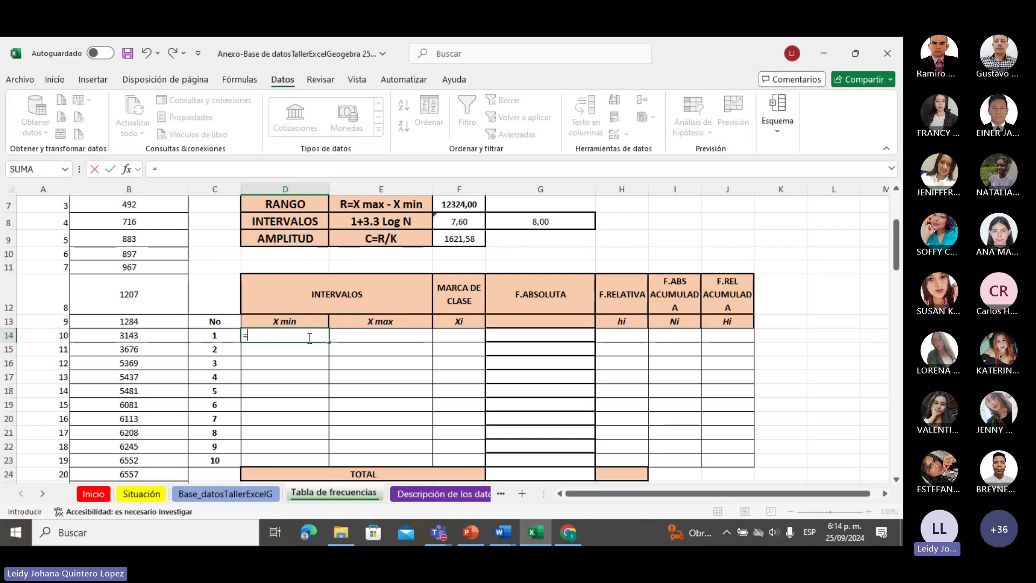
{"action": "scroll", "coordinate": [309, 340], "scroll_direction": "up", "scroll_amount": 1}
{"action": "scroll", "coordinate": [400, 295], "scroll_direction": "up", "scroll_amount": 1}
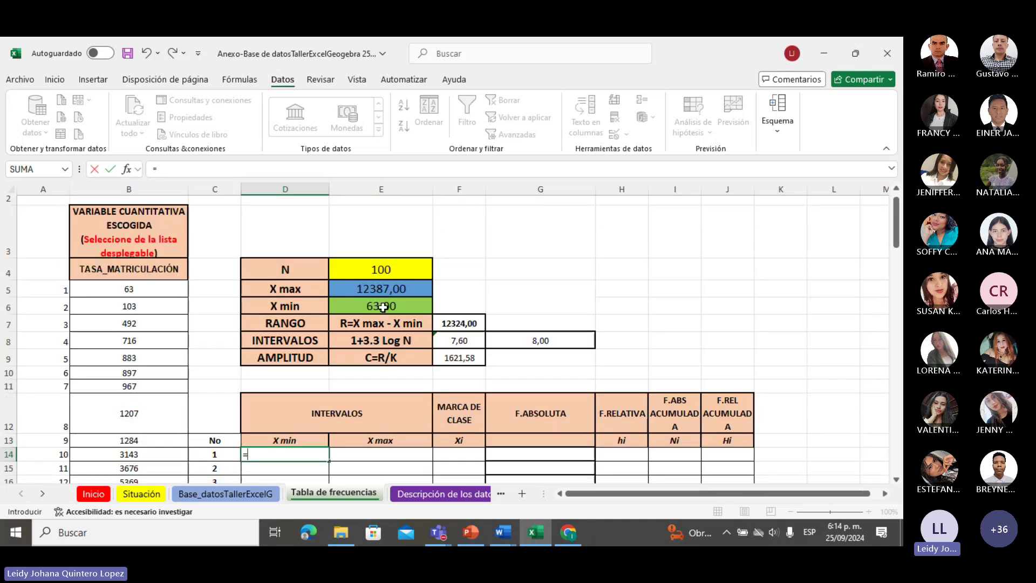
{"action": "left_click", "coordinate": [383, 306]}
{"action": "key", "text": "Return"}
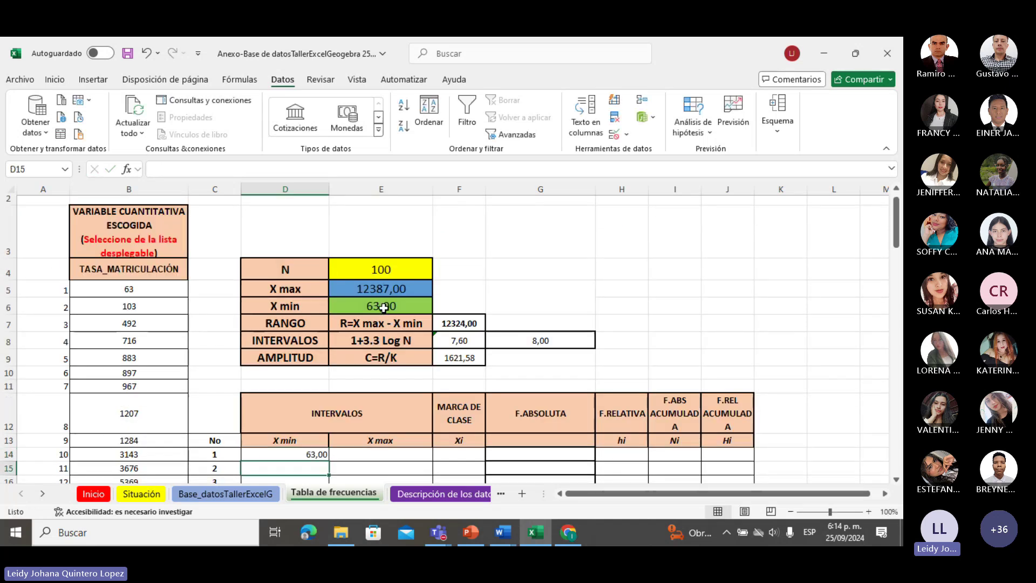
Try to fill the first X min formula from D14 down to D23, and undo the fill
{"action": "scroll", "coordinate": [400, 316], "scroll_direction": "down", "scroll_amount": 1}
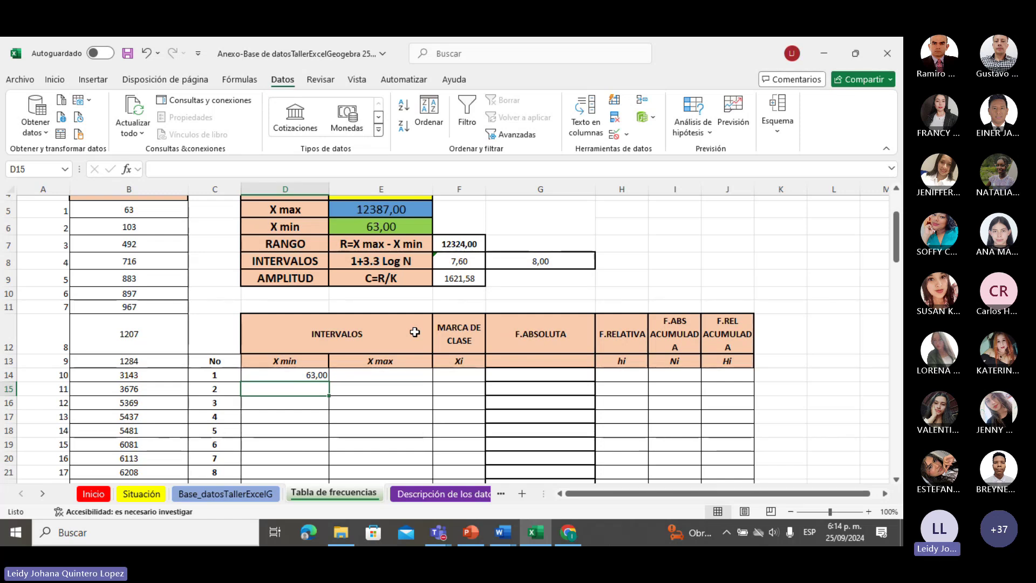
{"action": "double_click", "coordinate": [379, 373]}
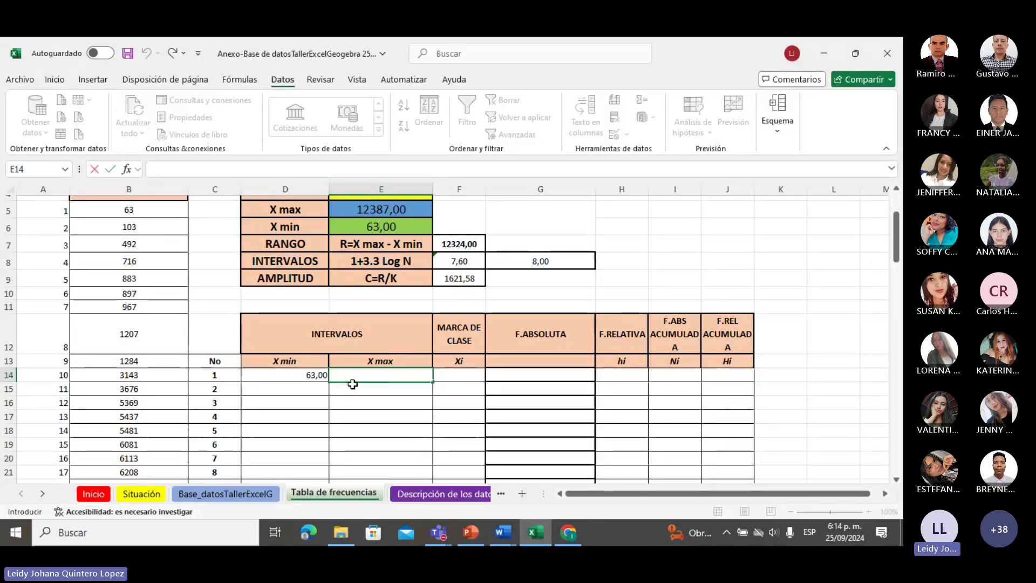
{"action": "left_click", "coordinate": [323, 379]}
{"action": "left_click_drag", "start_coordinate": [327, 382], "coordinate": [319, 417]}
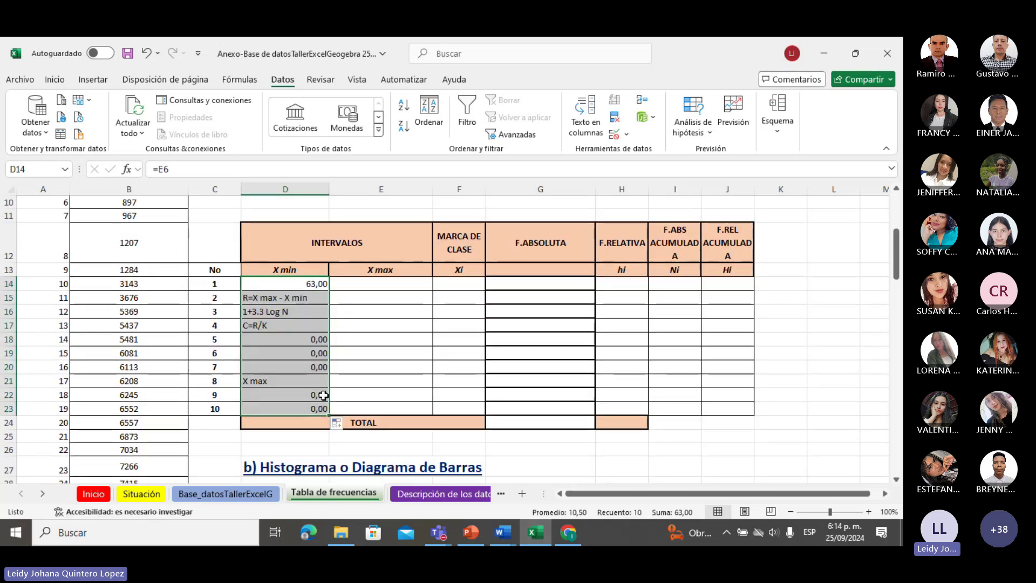
{"action": "left_click", "coordinate": [308, 283]}
{"action": "key", "text": "ctrl+z"}
{"action": "left_click", "coordinate": [350, 295]}
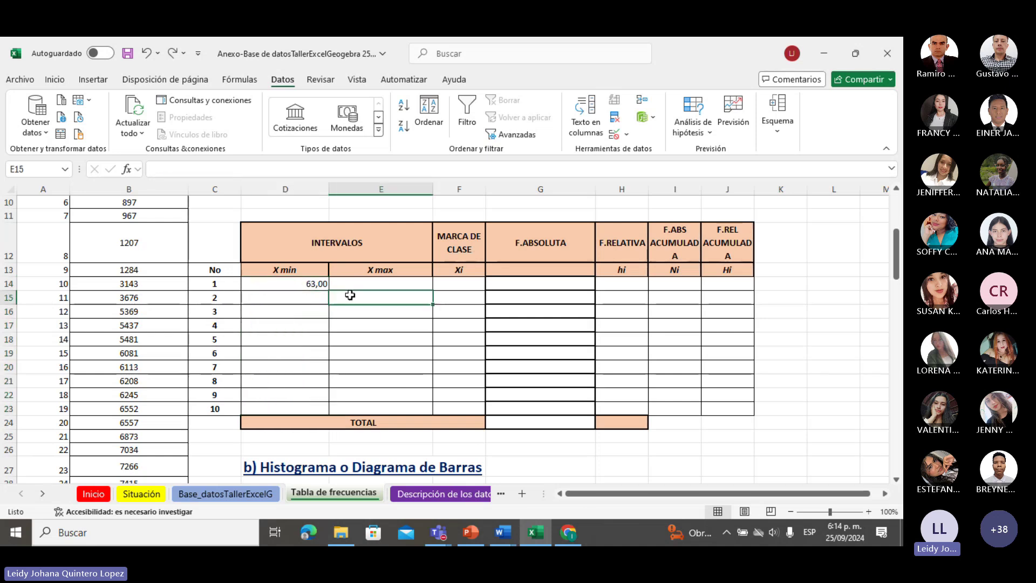
Calculate the first interval's X max in E14 by adding the fixed amplitude to X min with the formula =D14+$F$9
{"action": "scroll", "coordinate": [381, 309], "scroll_direction": "up", "scroll_amount": 2}
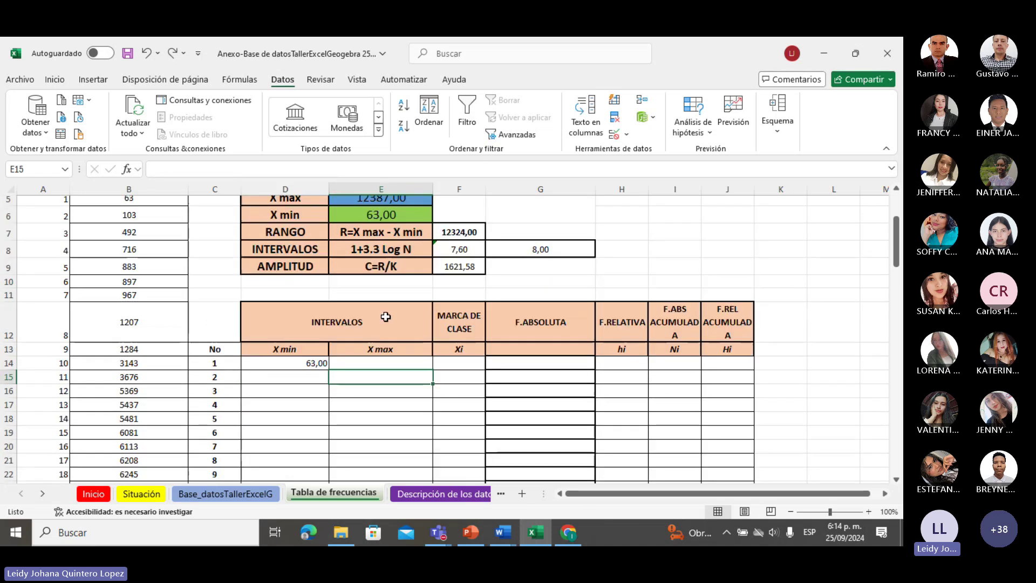
{"action": "left_click", "coordinate": [458, 266]}
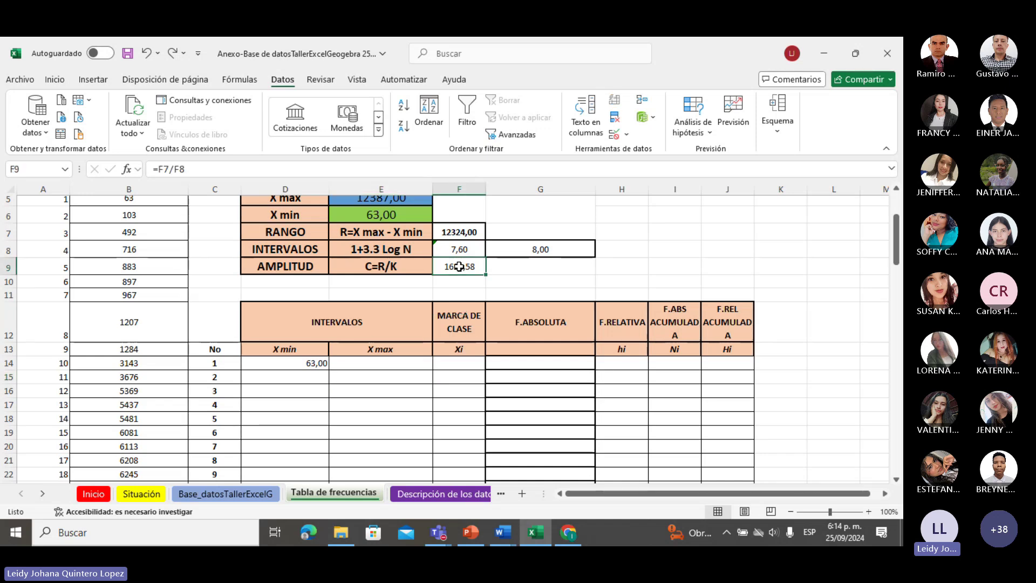
{"action": "left_click", "coordinate": [384, 366]}
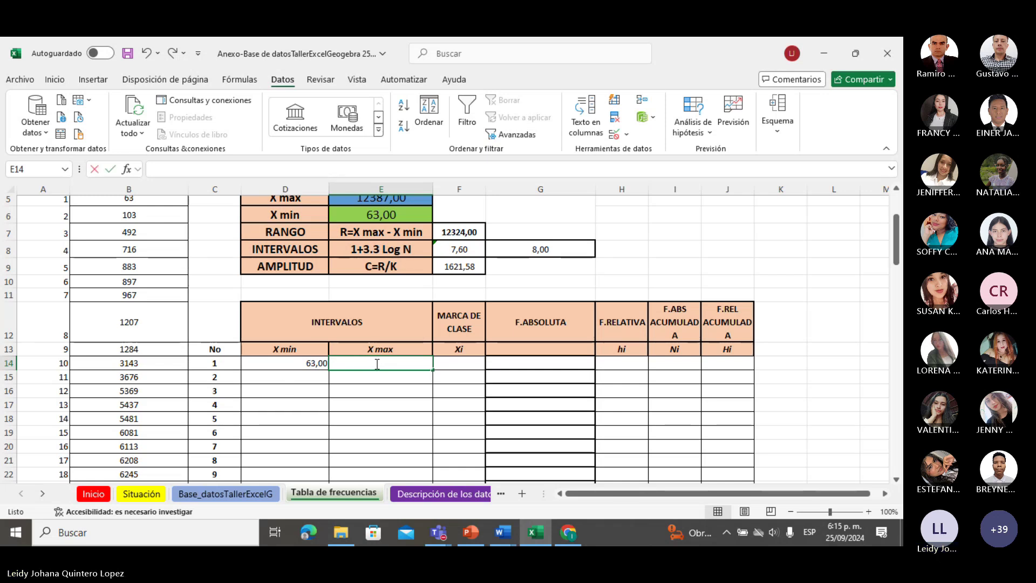
{"action": "type", "text": "="}
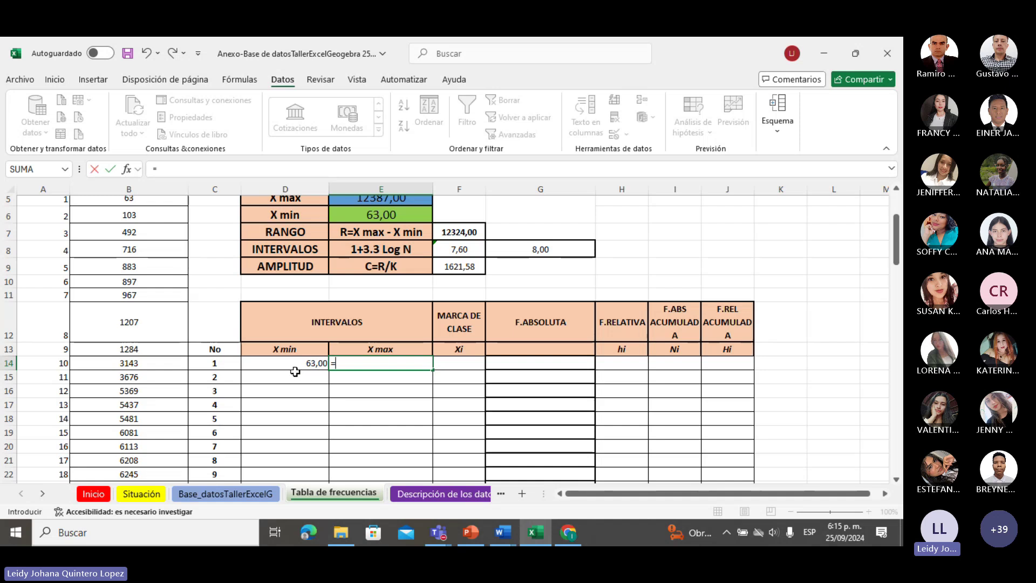
{"action": "left_click", "coordinate": [303, 366]}
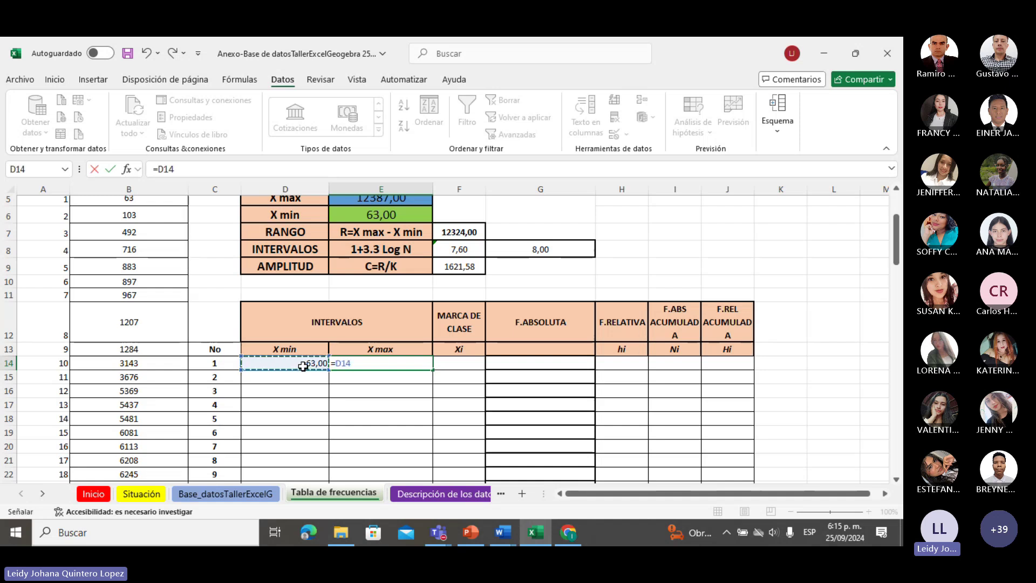
{"action": "type", "text": "+"}
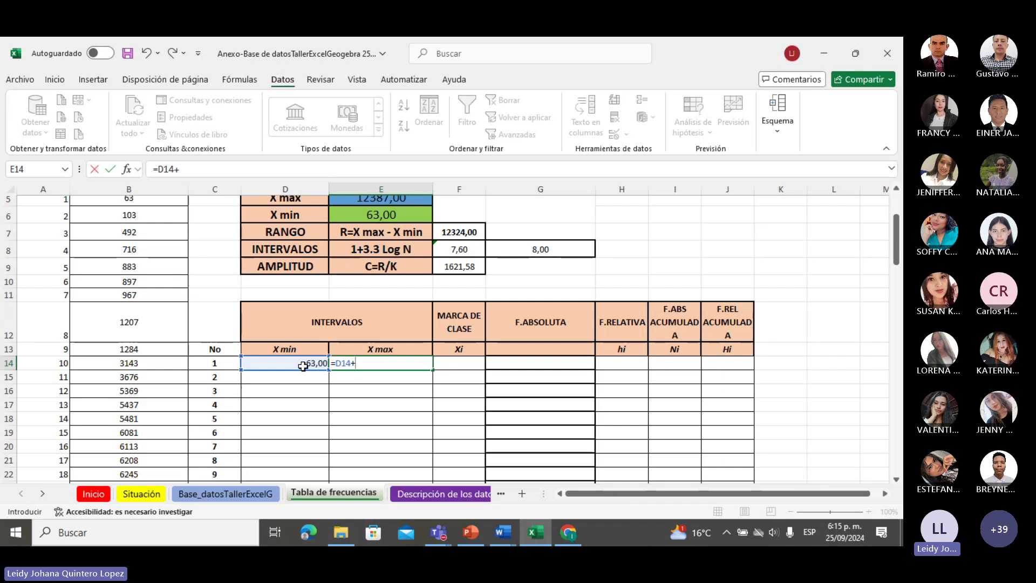
{"action": "left_click", "coordinate": [467, 269]}
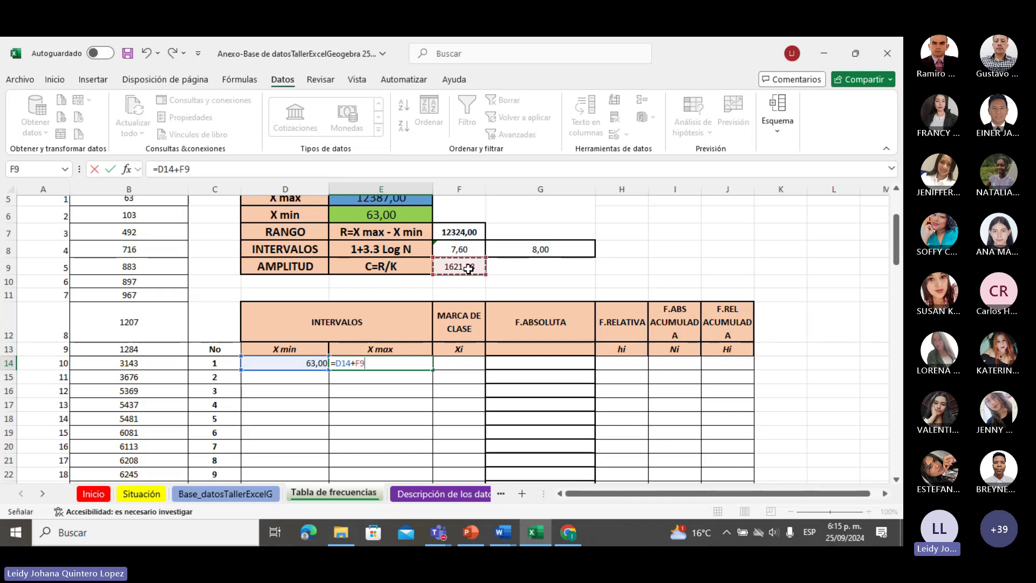
{"action": "left_click", "coordinate": [359, 363]}
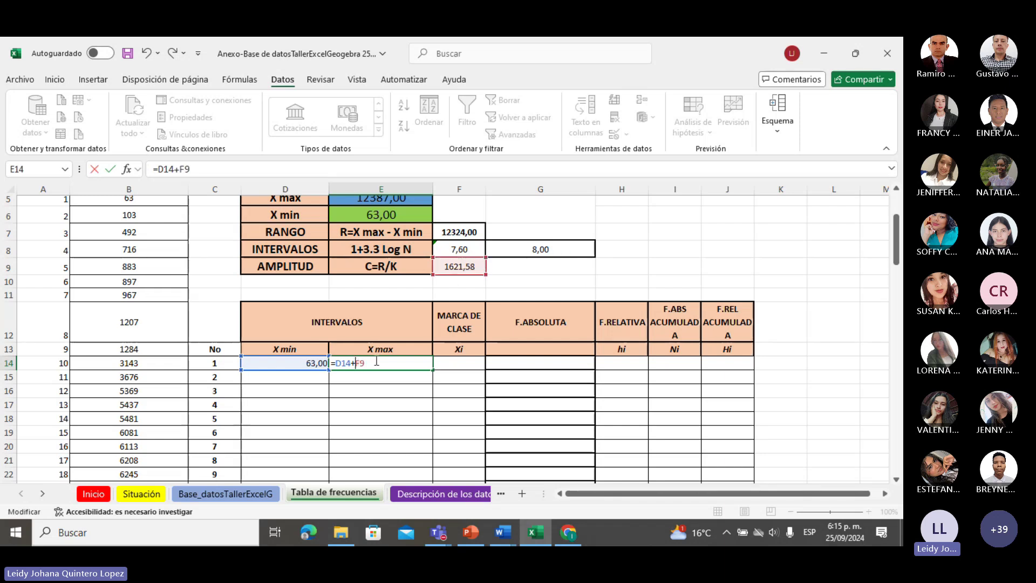
{"action": "type", "text": "$"}
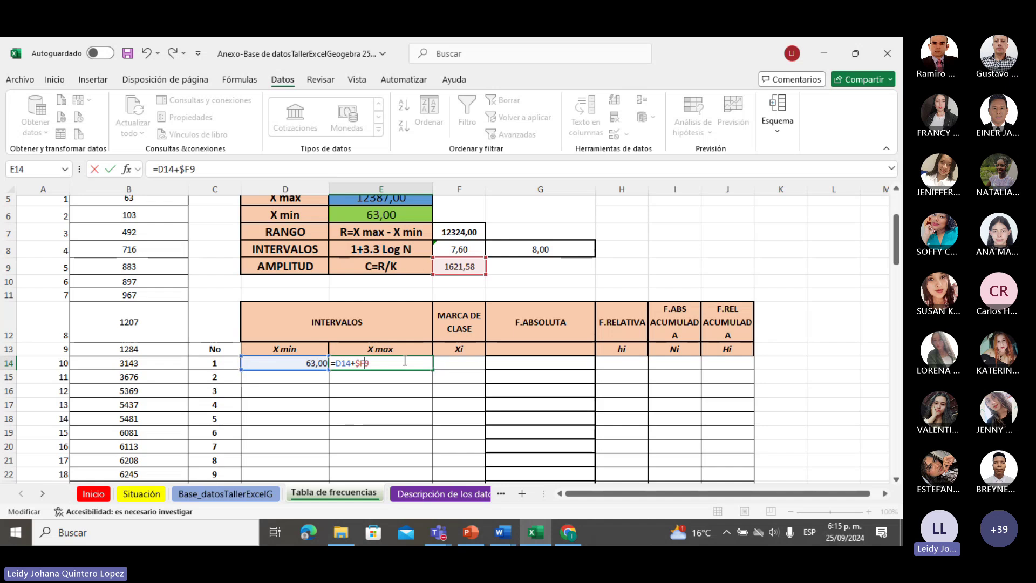
{"action": "key", "text": "Right"}
{"action": "type", "text": "$"}
{"action": "key", "text": "Return"}
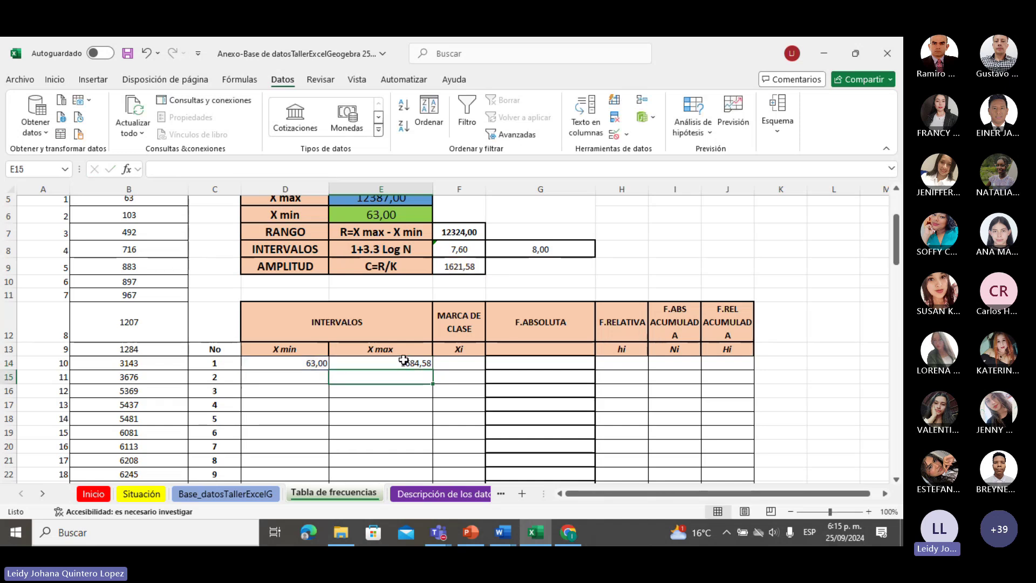
Set the second interval's X min in D15 equal to the first interval's X max with the formula =E14
{"action": "left_click", "coordinate": [401, 399]}
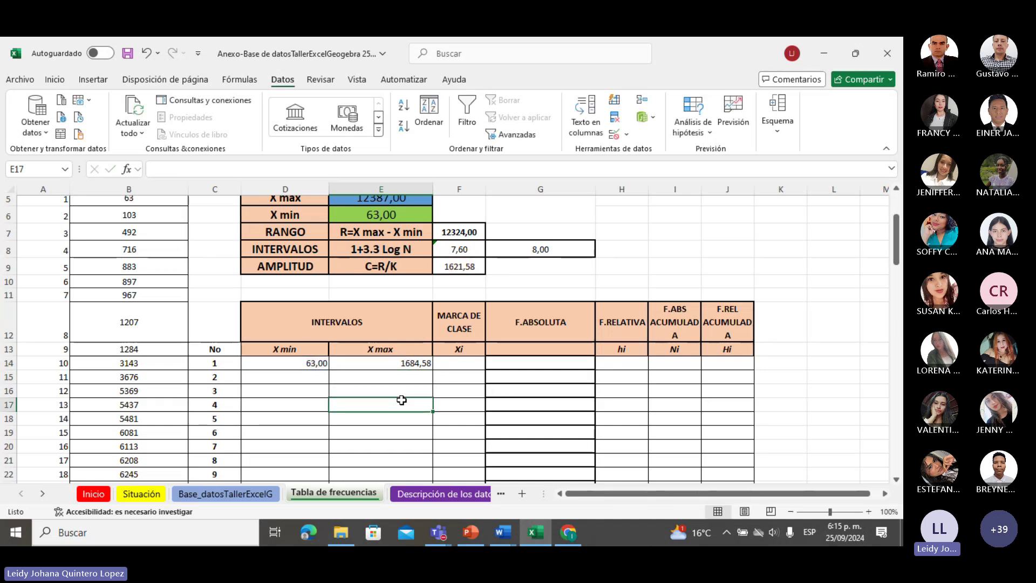
{"action": "left_click", "coordinate": [310, 377]}
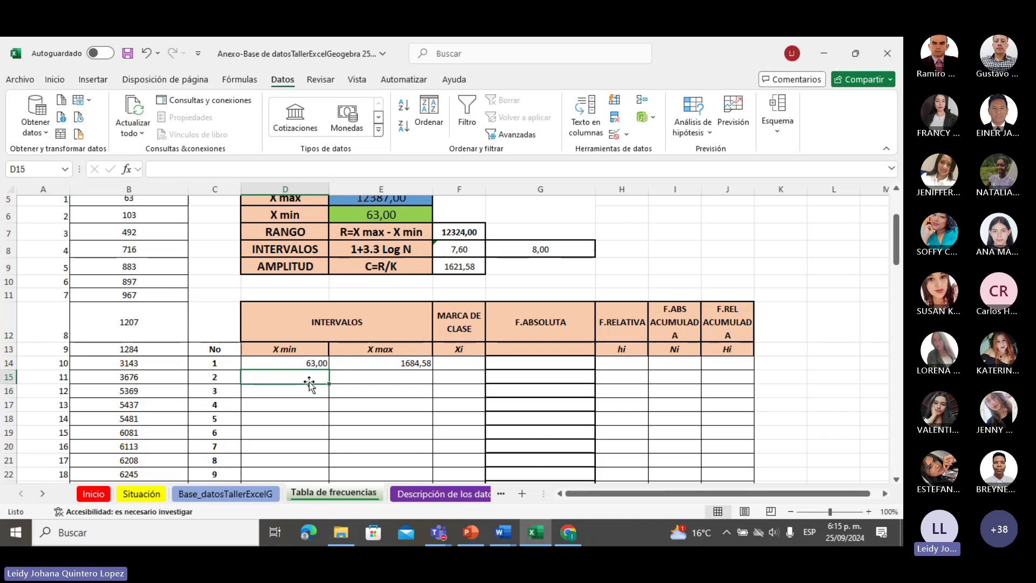
{"action": "type", "text": "="}
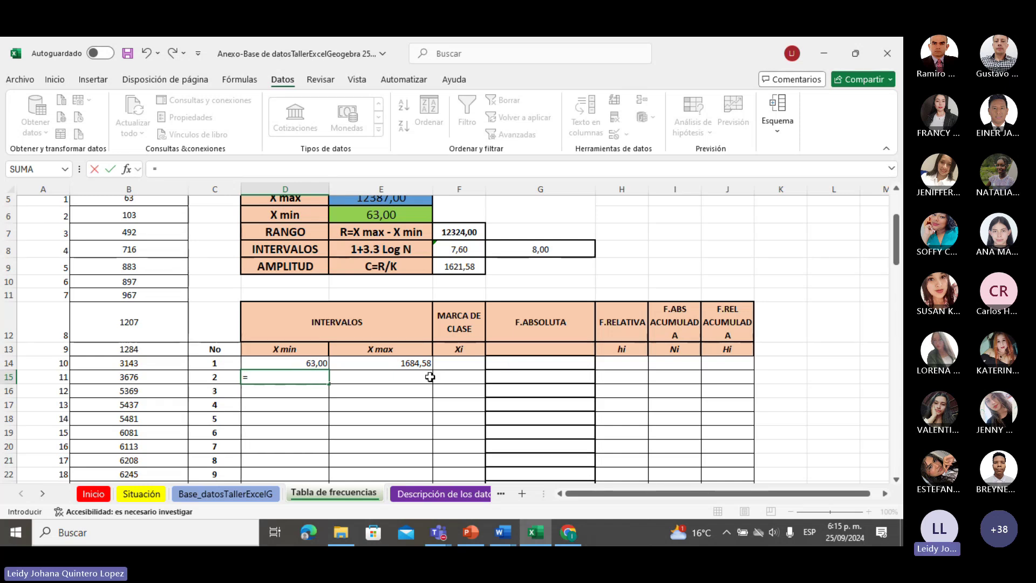
{"action": "left_click", "coordinate": [404, 364]}
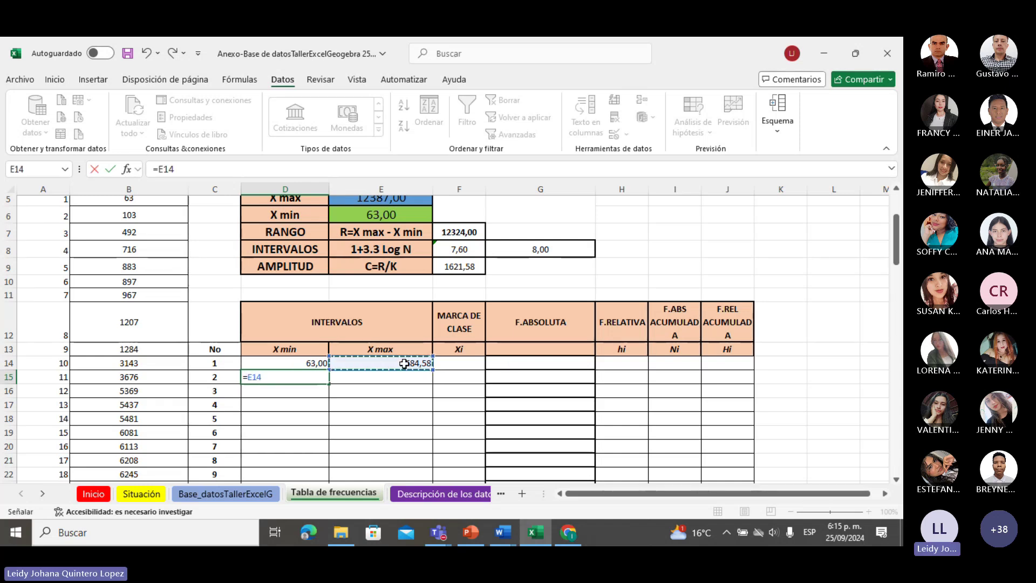
{"action": "key", "text": "Return"}
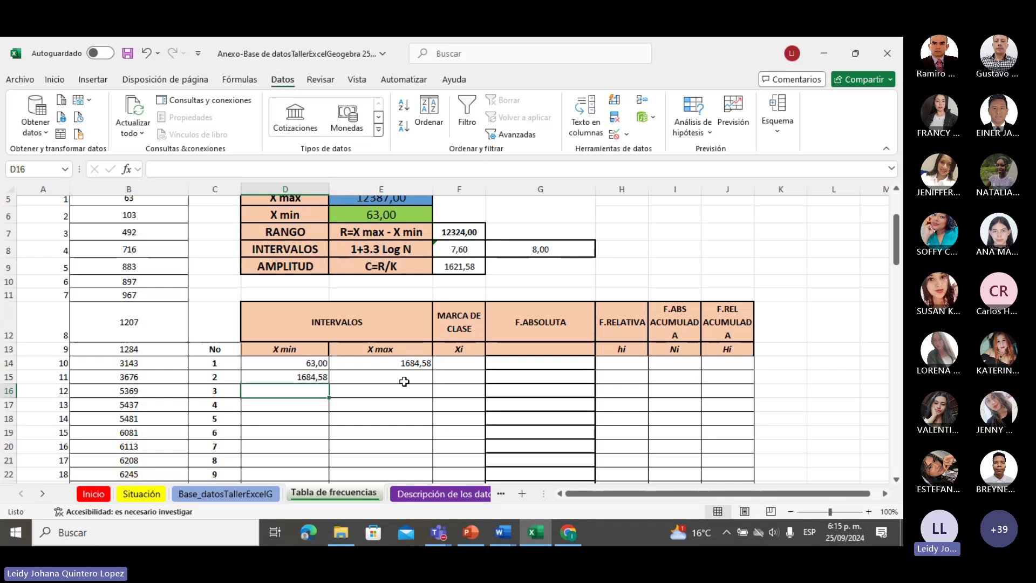
Fill the X min formula from D15 down to D23 and the X max formula from E14 down to E23
{"action": "left_click", "coordinate": [405, 379]}
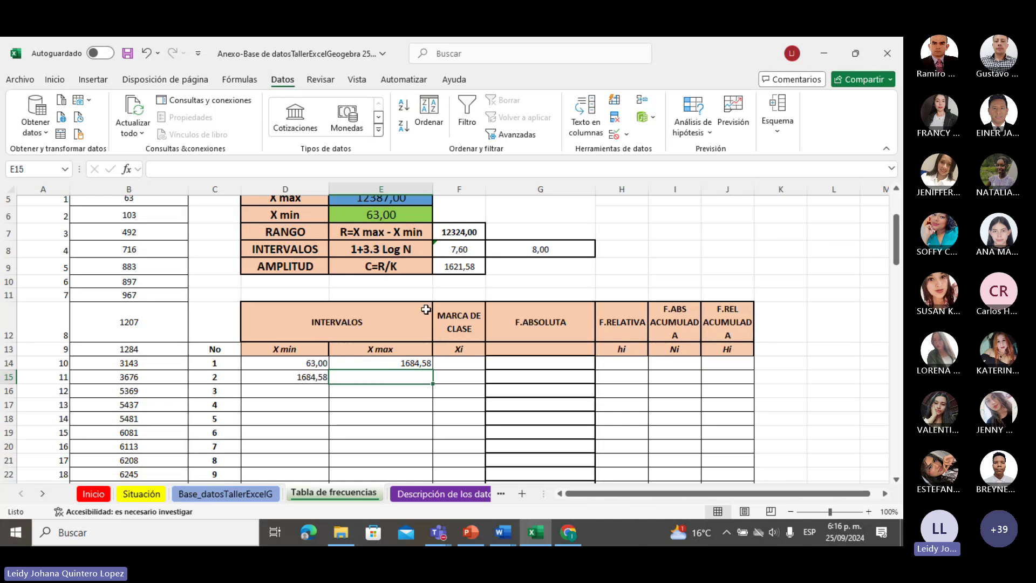
{"action": "left_click", "coordinate": [317, 378]}
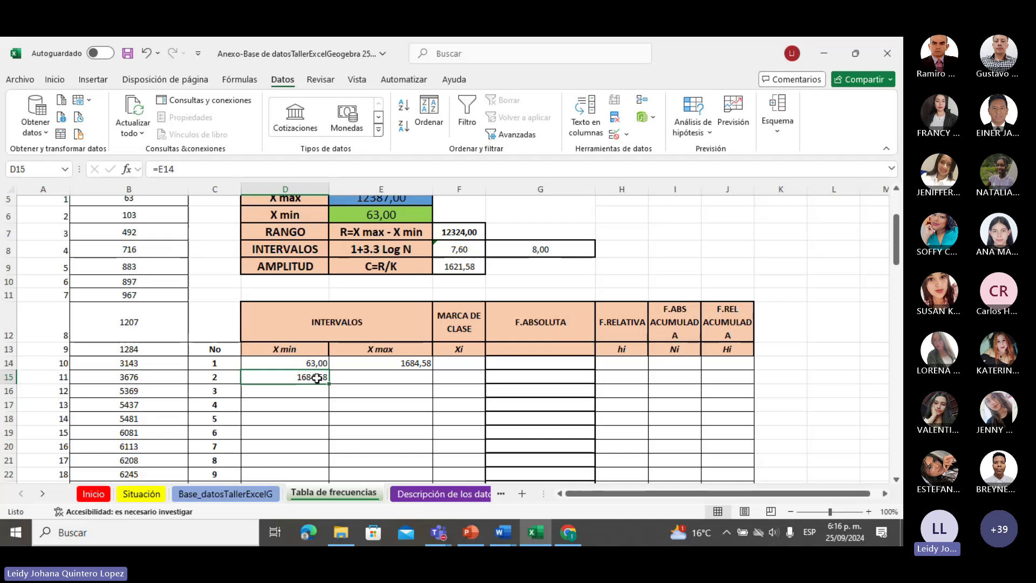
{"action": "left_click_drag", "start_coordinate": [328, 383], "coordinate": [323, 411]}
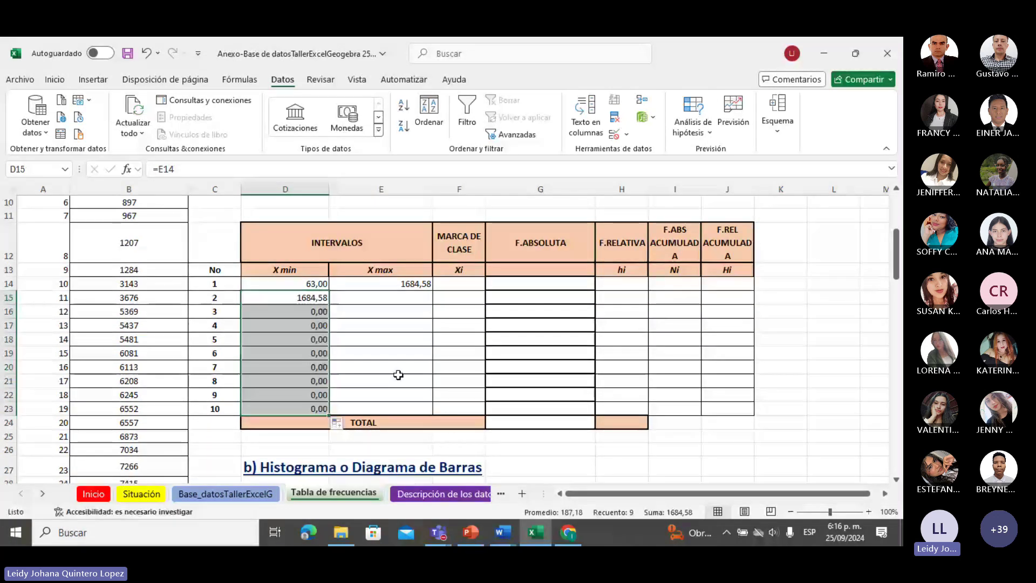
{"action": "left_click", "coordinate": [399, 294]}
{"action": "left_click", "coordinate": [423, 285]}
{"action": "left_click_drag", "start_coordinate": [432, 290], "coordinate": [418, 415]}
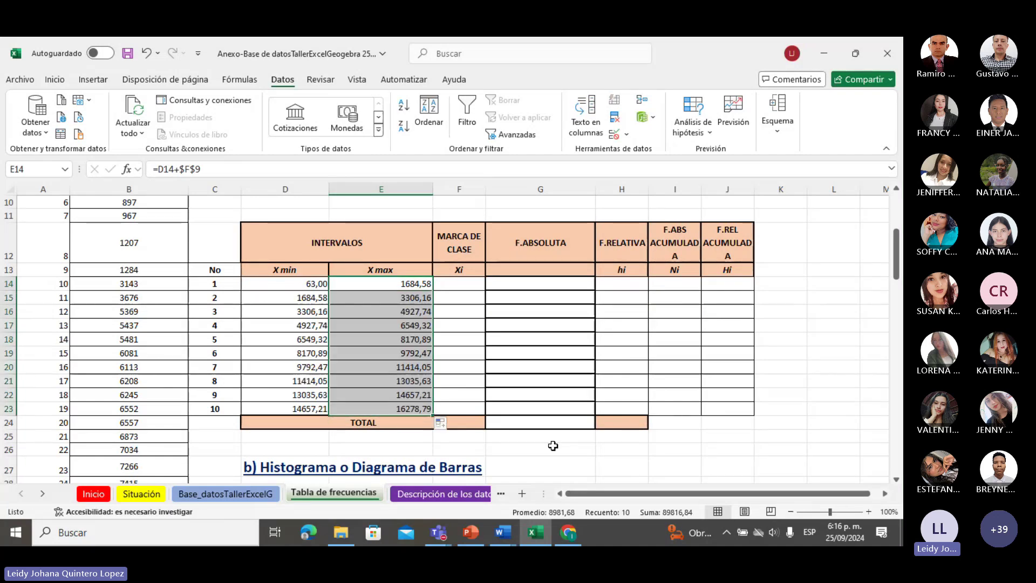
{"action": "left_click", "coordinate": [529, 461]}
Inspect the X max formulas in several rows of E14:E23 to check each one's X min reference and the fixed amplitude $F$9
{"action": "scroll", "coordinate": [507, 442], "scroll_direction": "up", "scroll_amount": 1}
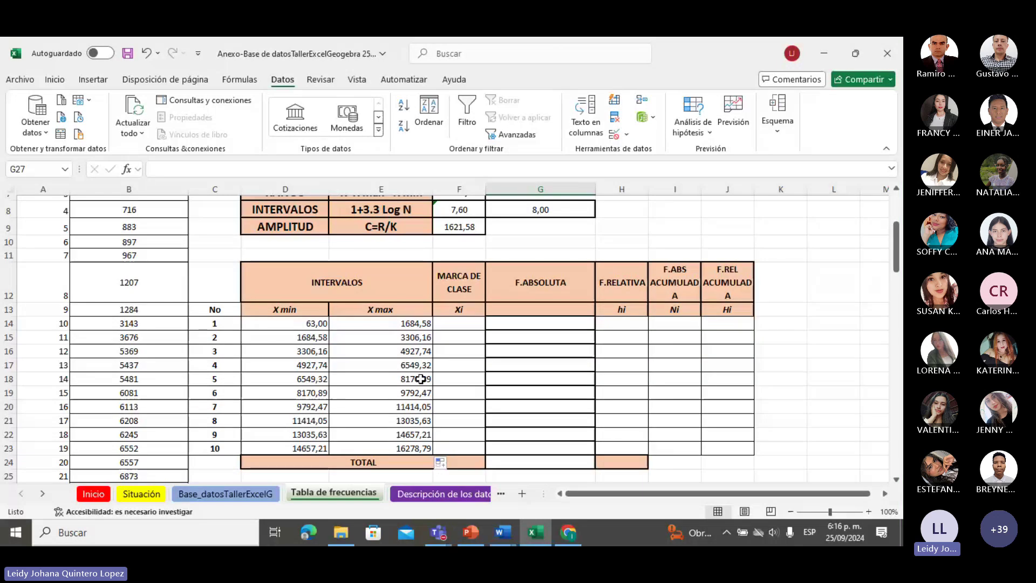
{"action": "left_click", "coordinate": [420, 379]}
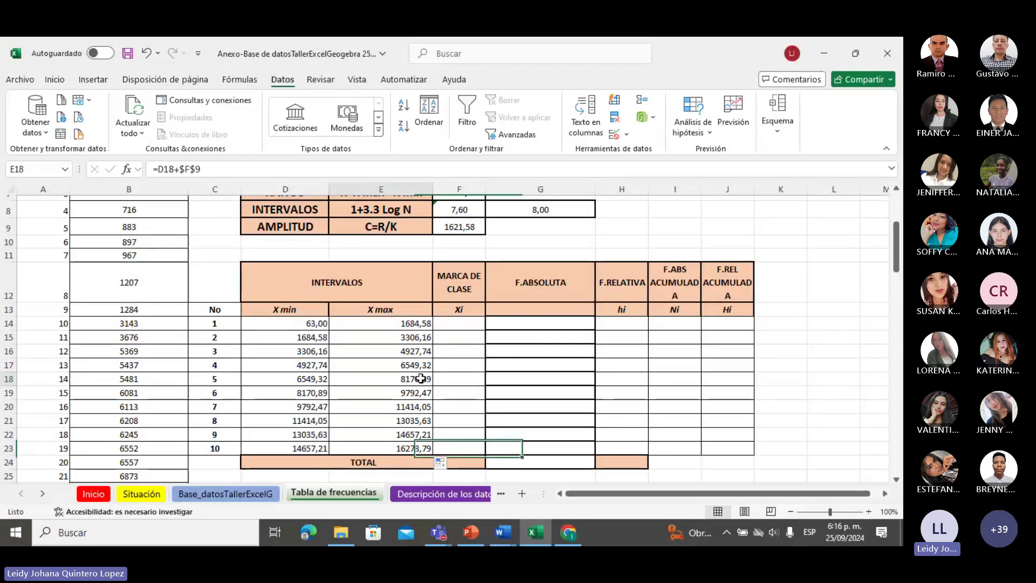
{"action": "double_click", "coordinate": [421, 379]}
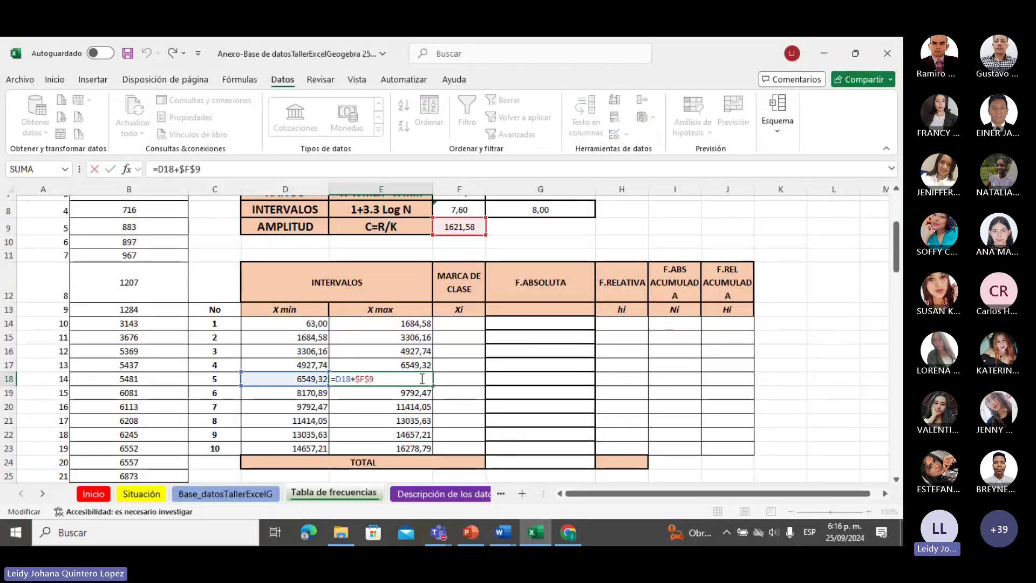
{"action": "key", "text": "Escape"}
{"action": "left_click", "coordinate": [420, 406]}
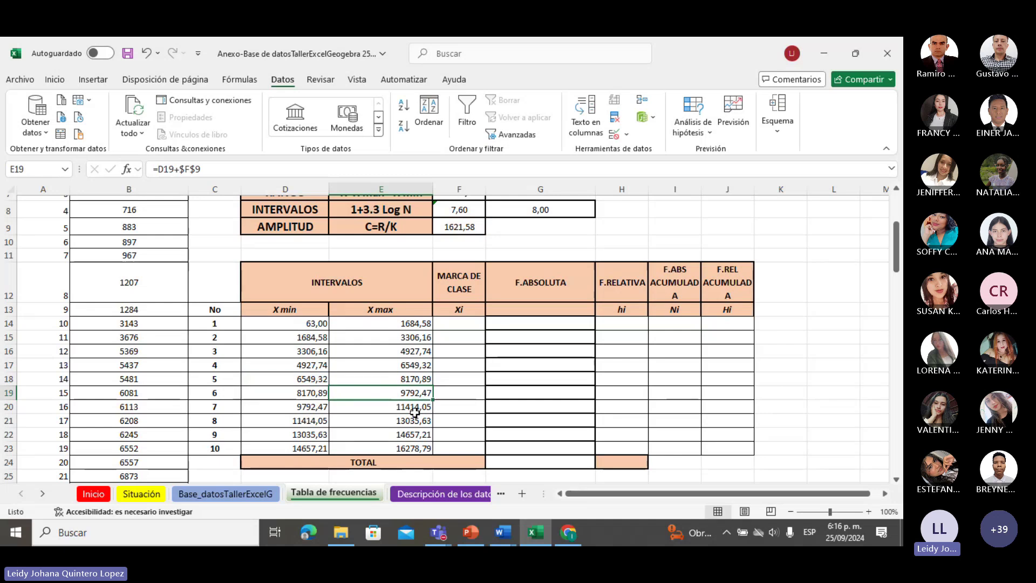
{"action": "double_click", "coordinate": [422, 406]}
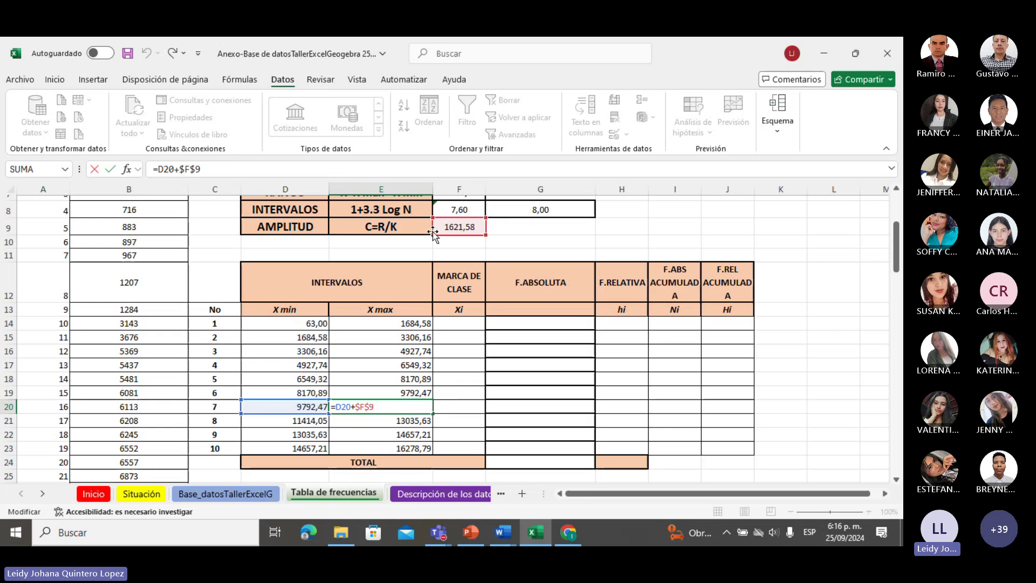
{"action": "key", "text": "Return"}
{"action": "double_click", "coordinate": [407, 421]}
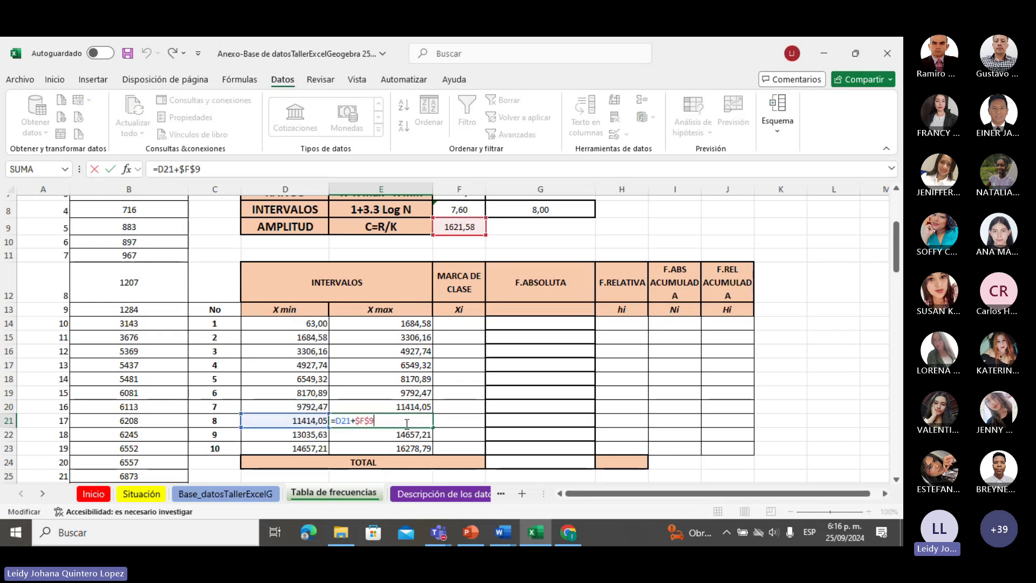
{"action": "key", "text": "Return"}
{"action": "double_click", "coordinate": [414, 448]}
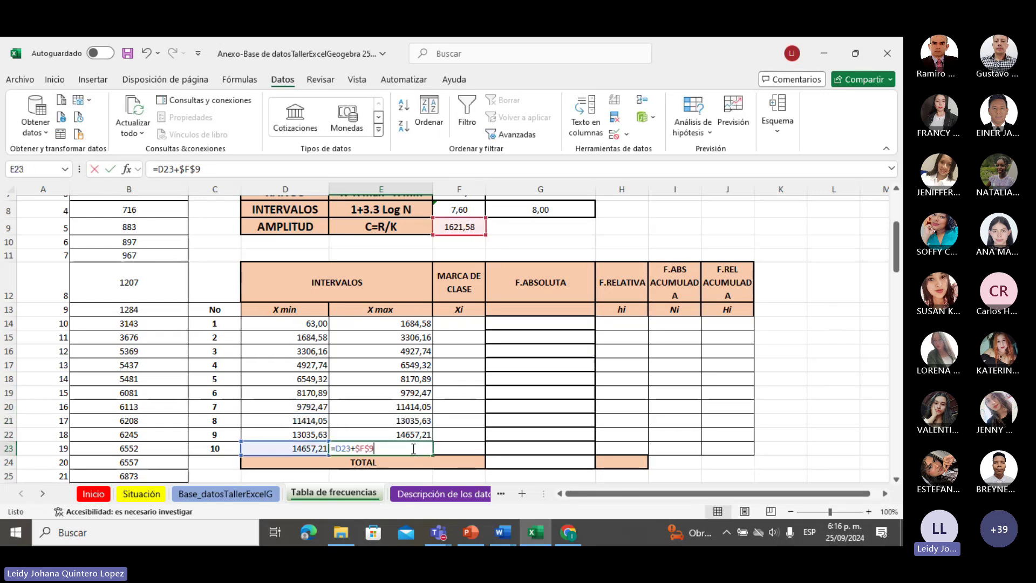
{"action": "key", "text": "Return"}
{"action": "double_click", "coordinate": [417, 323]}
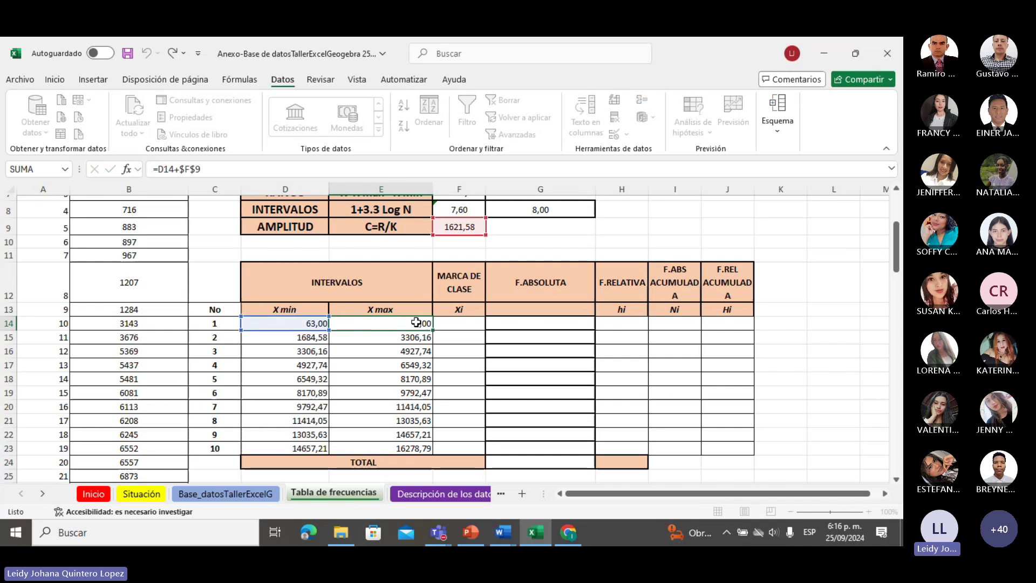
{"action": "key", "text": "Return"}
{"action": "double_click", "coordinate": [415, 351]}
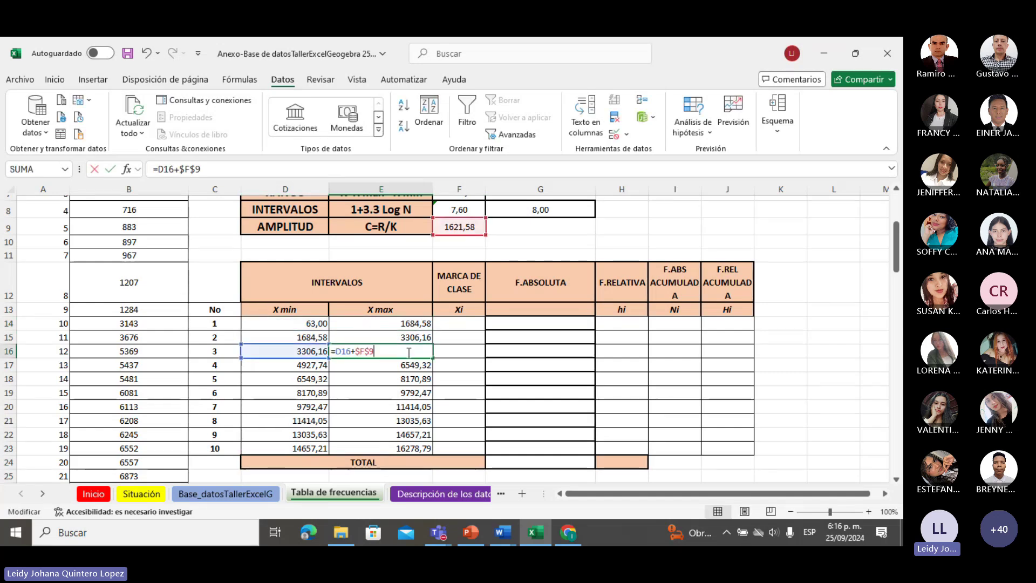
{"action": "key", "text": "Return"}
{"action": "double_click", "coordinate": [414, 381]}
{"action": "key", "text": "Return"}
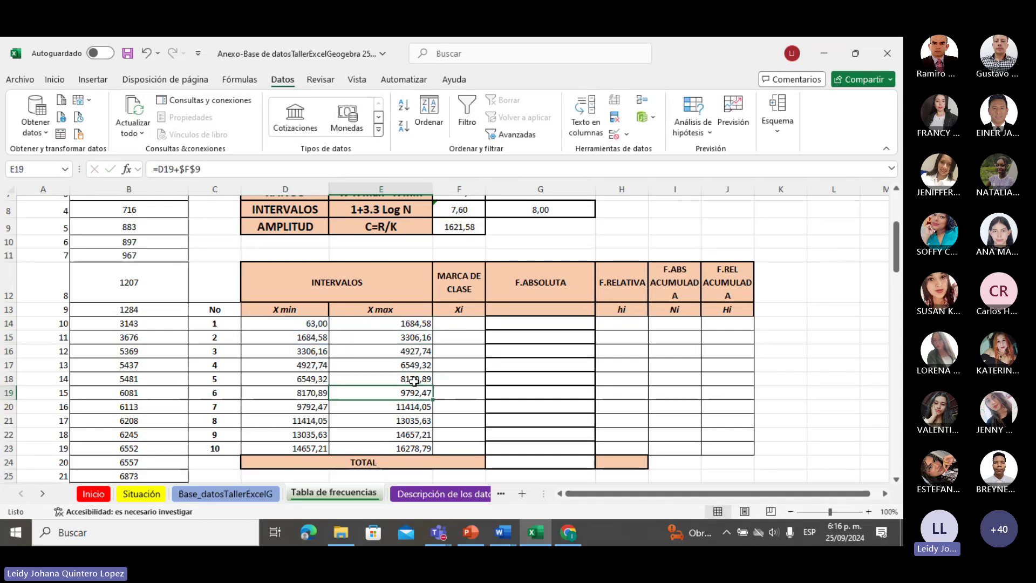
Calculate the first interval's class mark in F14 as the average of its limits with the formula =(D14+E14)/2
{"action": "left_click", "coordinate": [464, 324]}
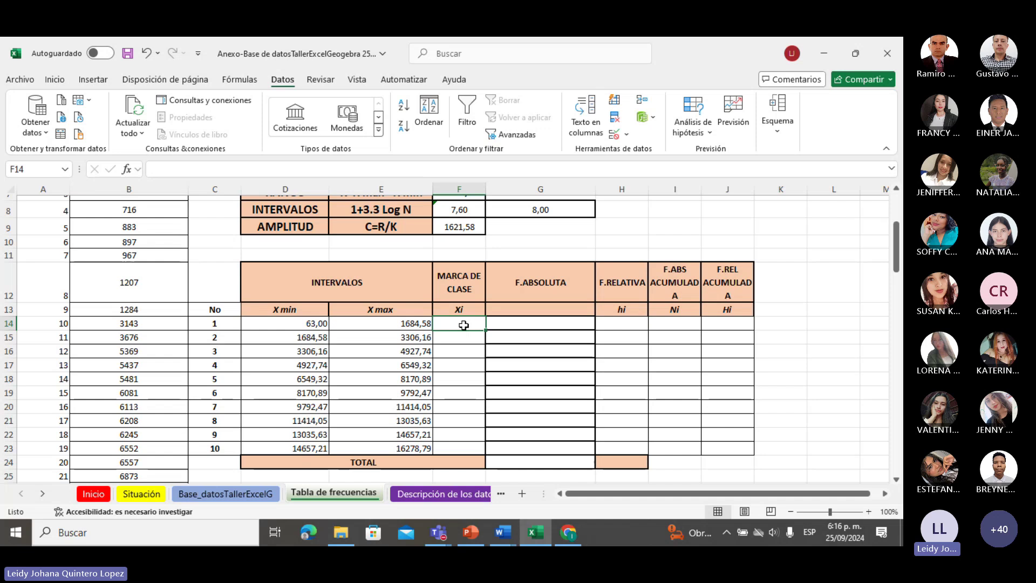
{"action": "double_click", "coordinate": [464, 325]}
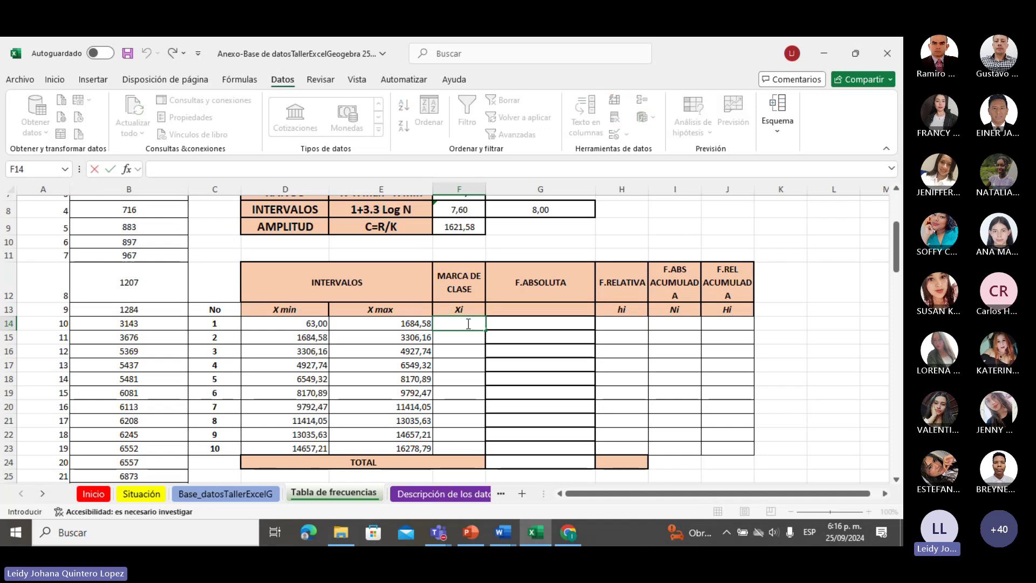
{"action": "type", "text": "="}
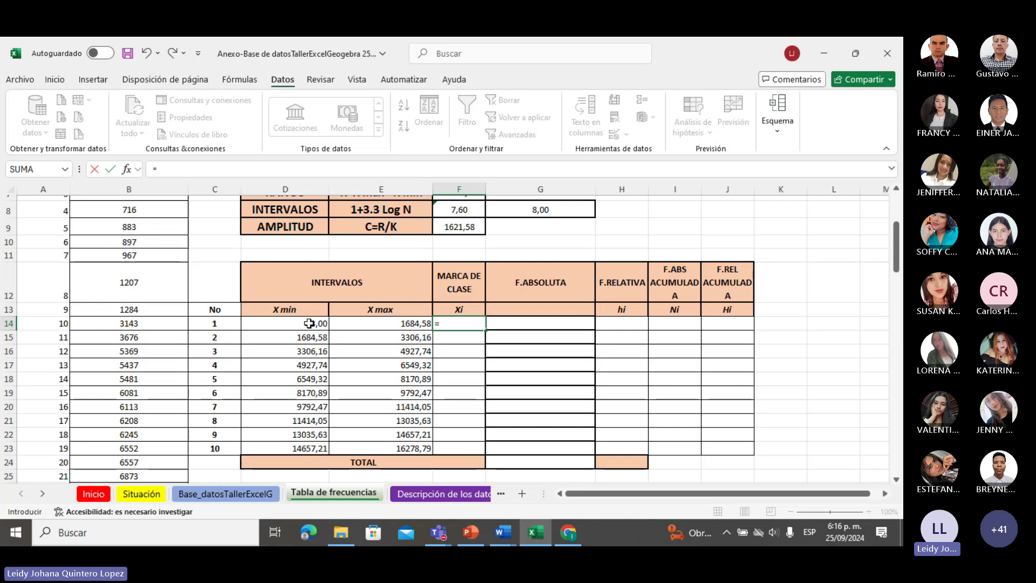
{"action": "left_click", "coordinate": [309, 323]}
{"action": "type", "text": "+"}
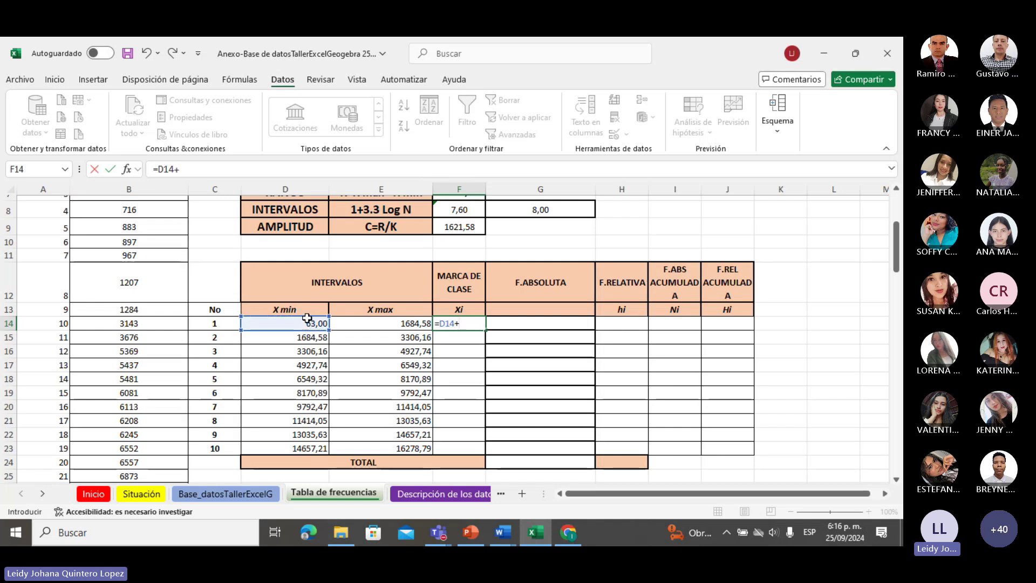
{"action": "left_click", "coordinate": [366, 322]}
{"action": "type", "text": ")"}
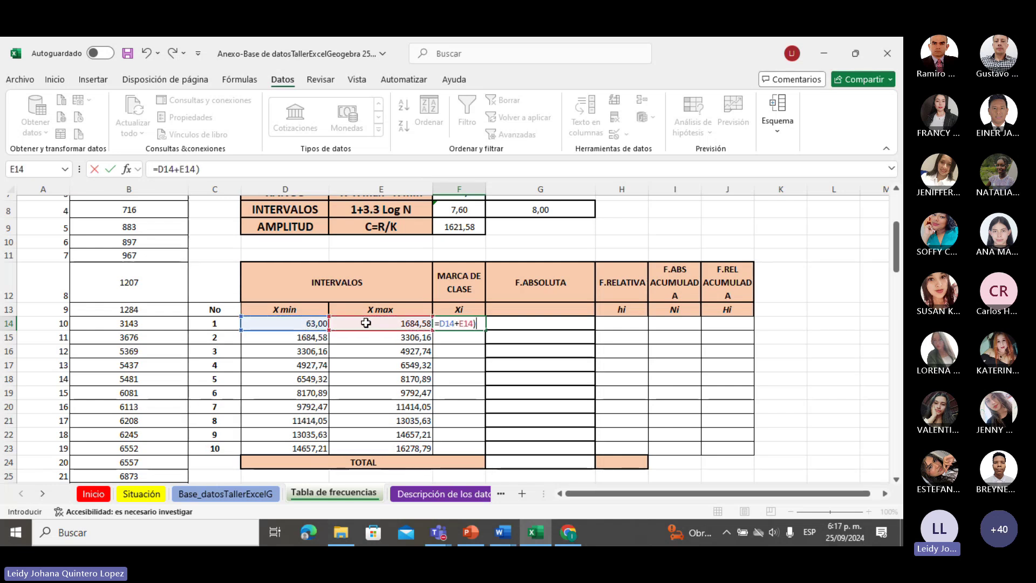
{"action": "left_click", "coordinate": [440, 323]}
{"action": "type", "text": "("}
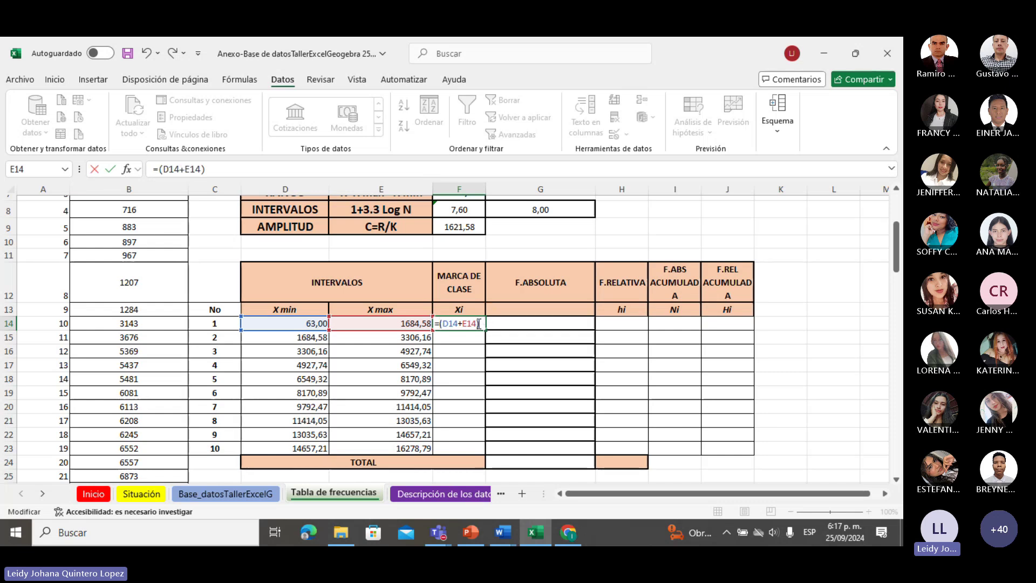
{"action": "type", "text": "/"}
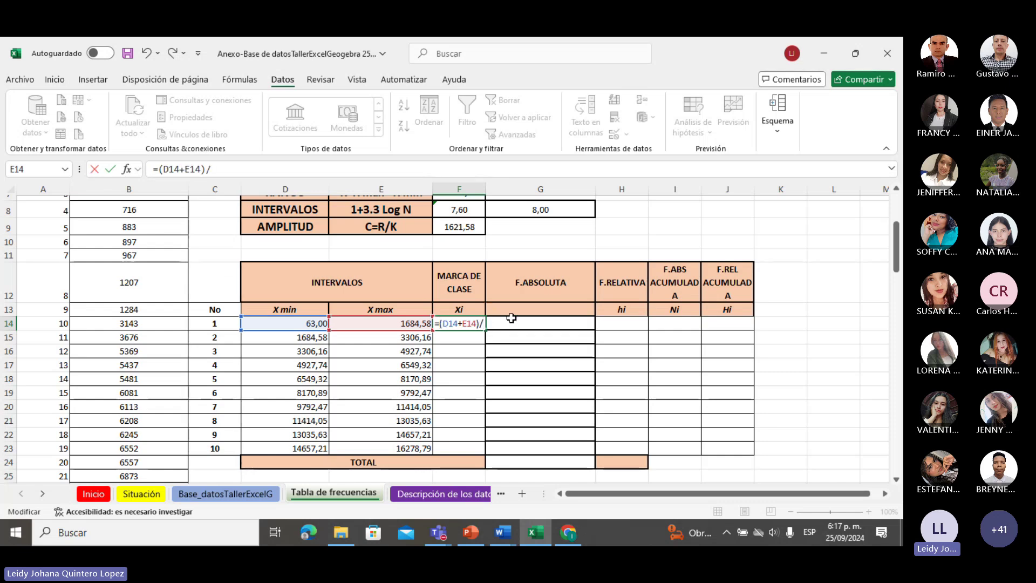
{"action": "type", "text": "2"}
{"action": "key", "text": "Return"}
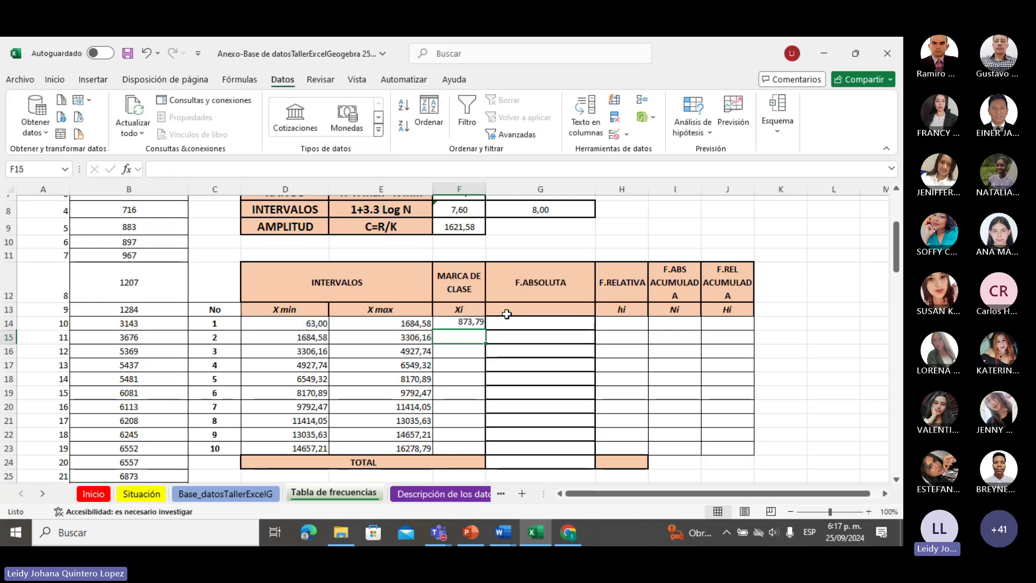
Fill the class mark formula from F14 down to F23
{"action": "left_click", "coordinate": [470, 324]}
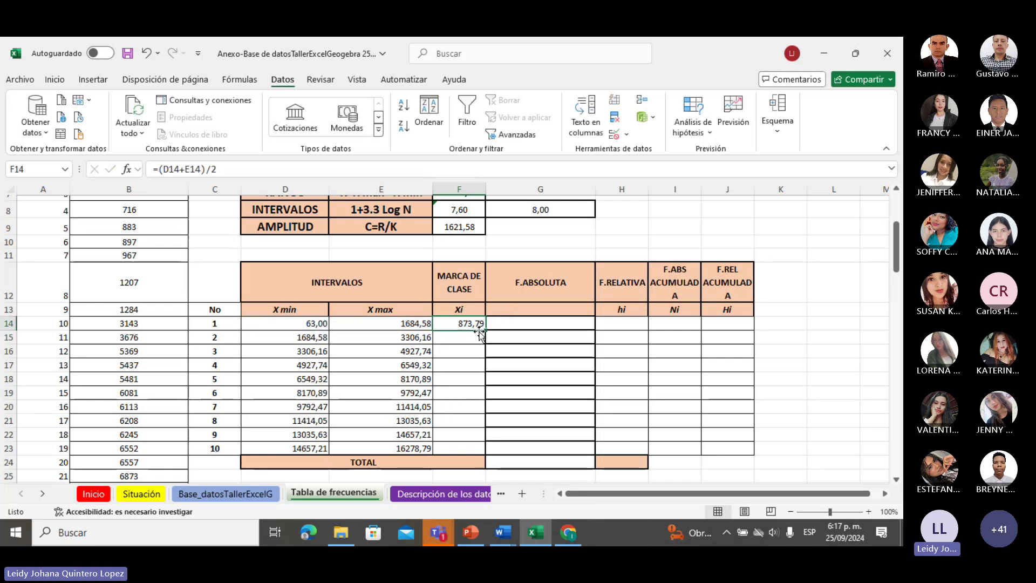
{"action": "left_click_drag", "start_coordinate": [485, 331], "coordinate": [485, 452]}
{"action": "scroll", "coordinate": [538, 422], "scroll_direction": "down", "scroll_amount": 1}
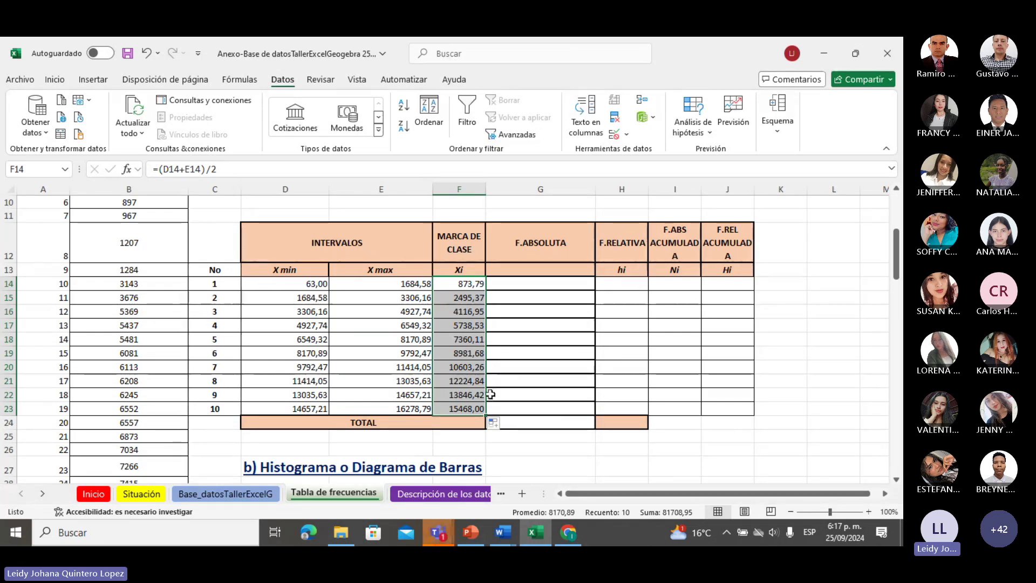
Review the completed intervals and class marks against the summary values, including the amplitude formula in F9
{"action": "scroll", "coordinate": [485, 410], "scroll_direction": "down", "scroll_amount": 1}
{"action": "left_click", "coordinate": [527, 436]}
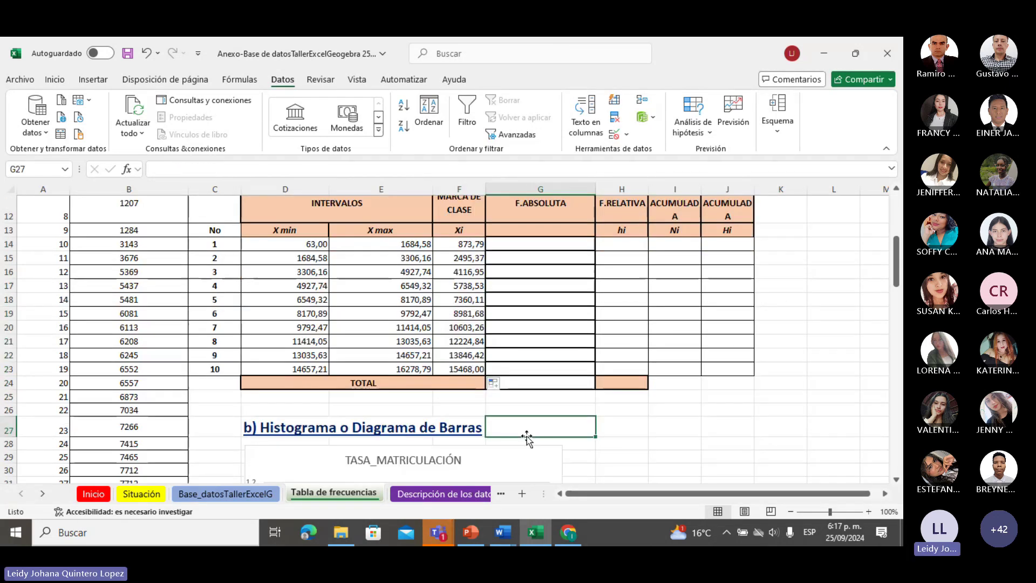
{"action": "scroll", "coordinate": [527, 436], "scroll_direction": "up", "scroll_amount": 1}
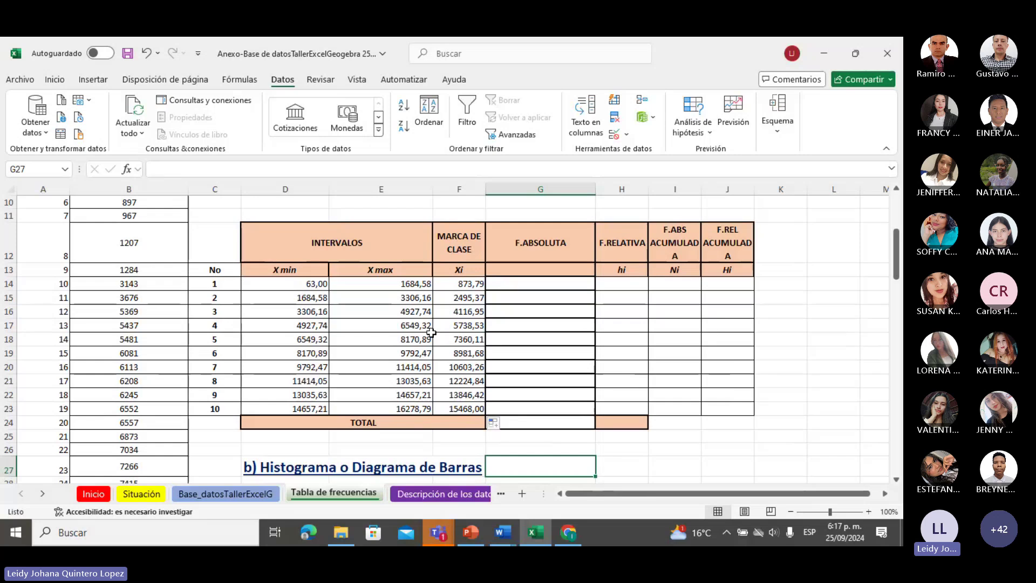
{"action": "scroll", "coordinate": [444, 332], "scroll_direction": "up", "scroll_amount": 3}
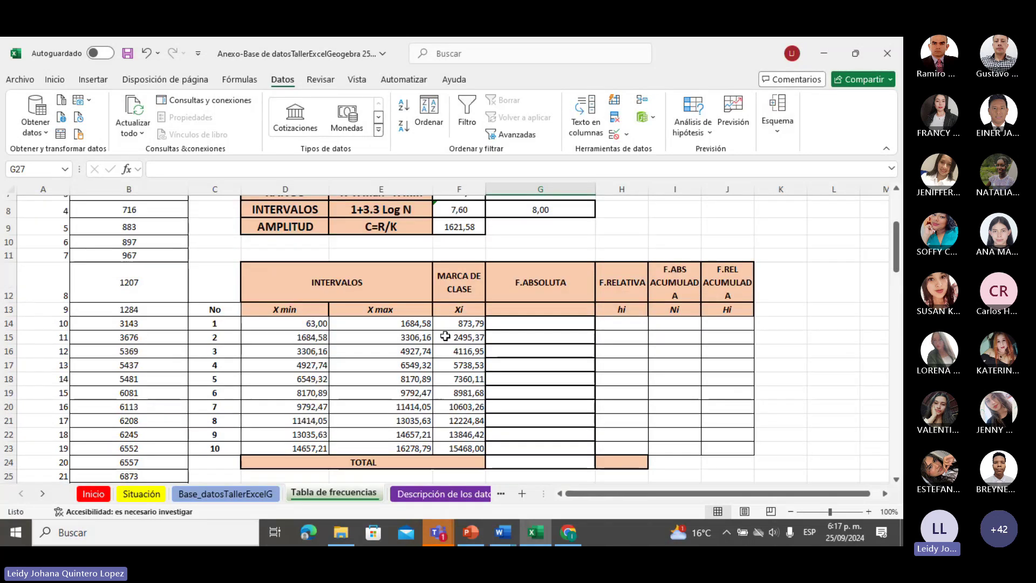
{"action": "scroll", "coordinate": [444, 346], "scroll_direction": "down", "scroll_amount": 1}
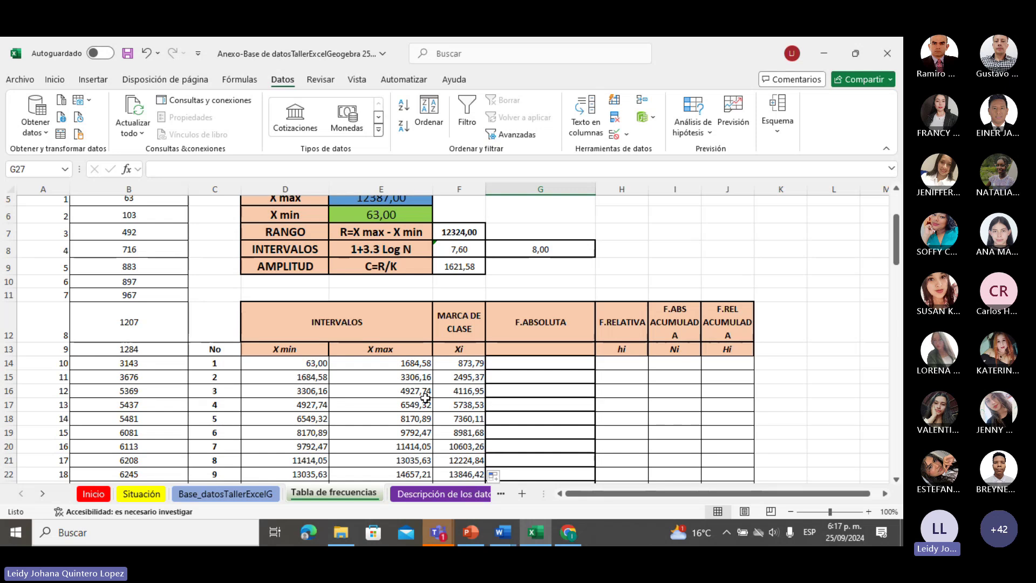
{"action": "left_click", "coordinate": [471, 264]}
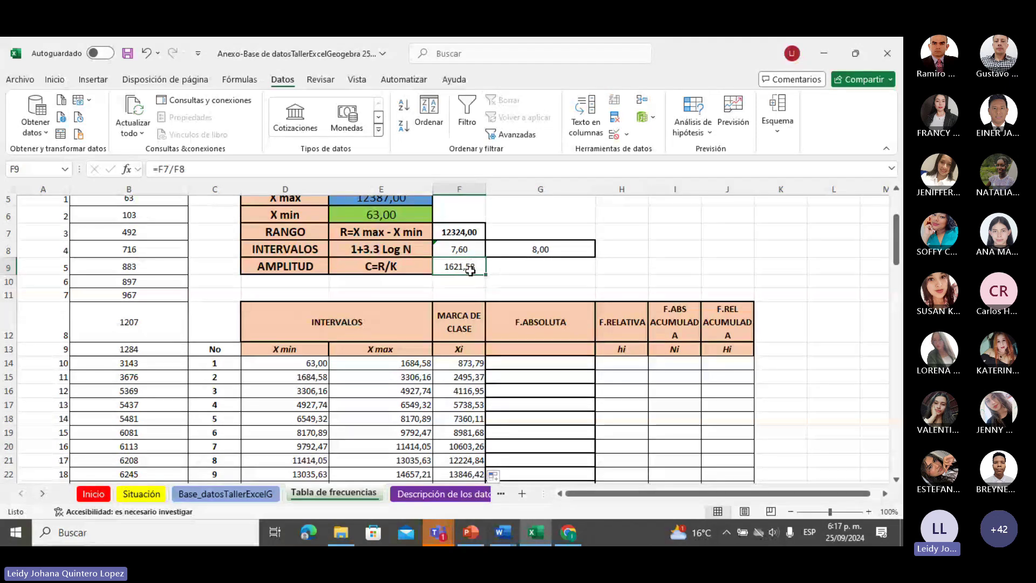
{"action": "scroll", "coordinate": [488, 278], "scroll_direction": "down", "scroll_amount": 1}
{"action": "scroll", "coordinate": [498, 287], "scroll_direction": "up", "scroll_amount": 1}
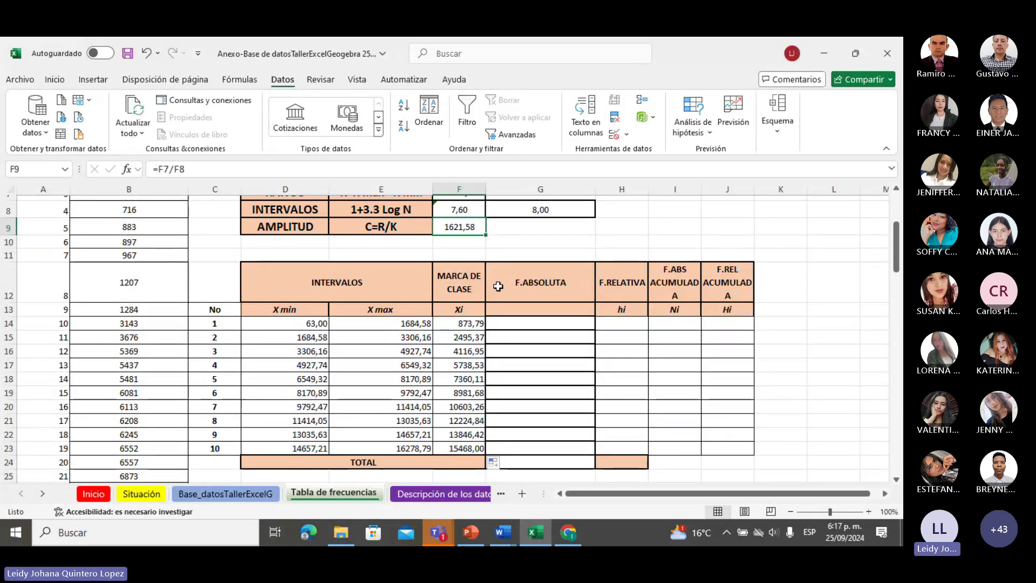
Start the first interval's absolute frequency formula in G14 with the FRECUENCIA function, correcting its spelling
{"action": "double_click", "coordinate": [549, 321]}
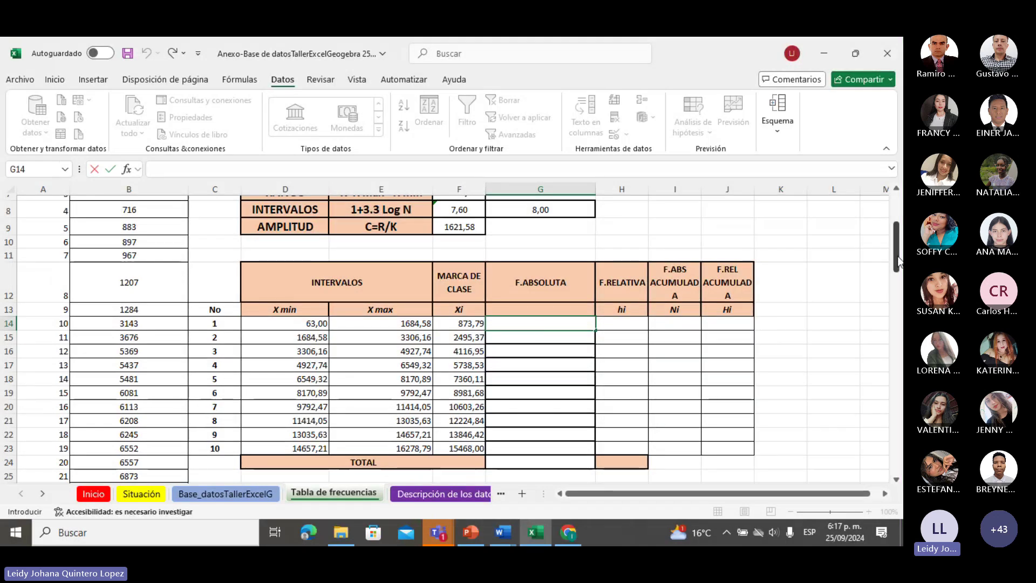
{"action": "type", "text": "=frecu"}
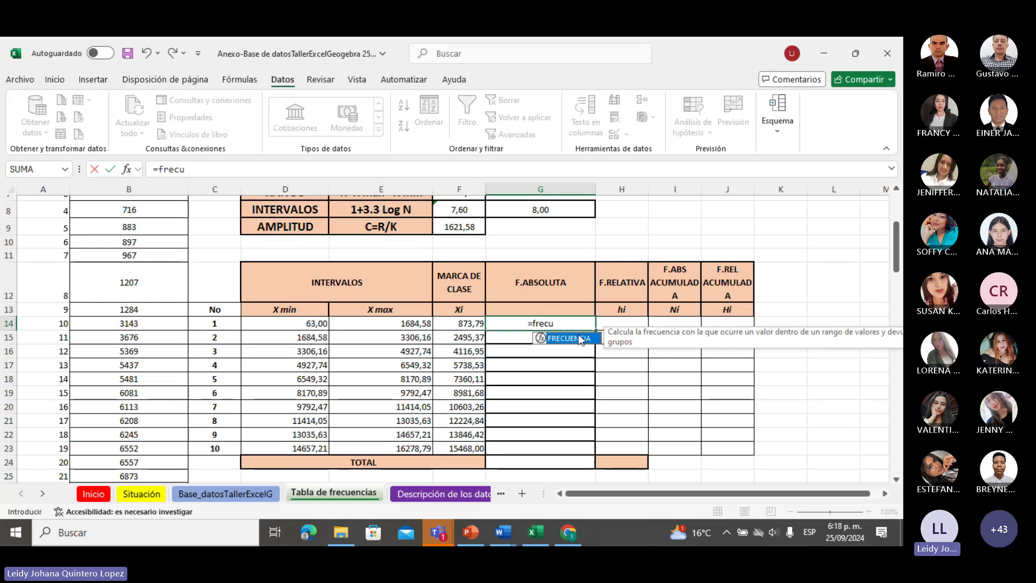
{"action": "left_click", "coordinate": [561, 320]}
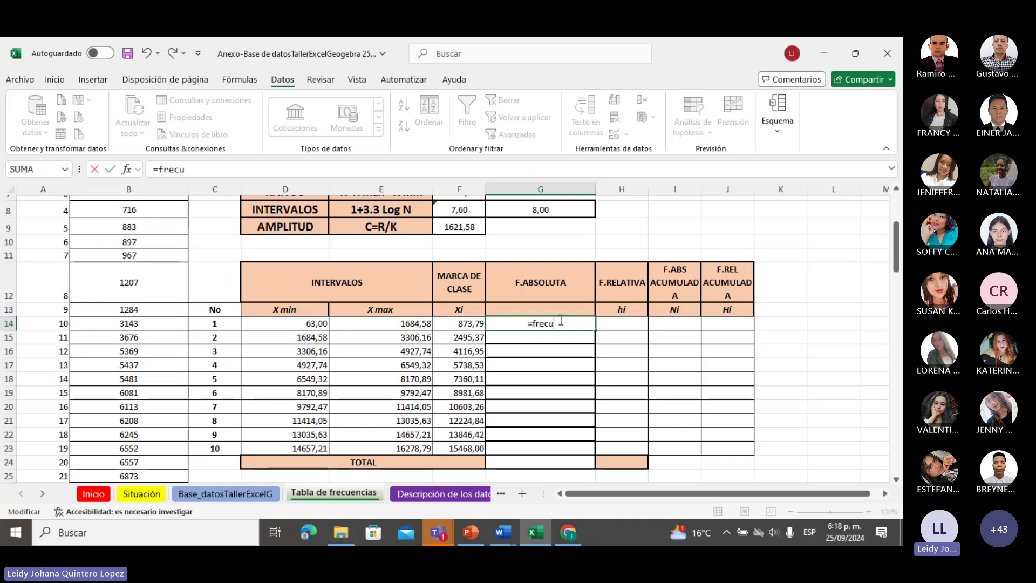
{"action": "key", "text": "BackSpace"}
{"action": "key", "text": "BackSpace"}
{"action": "key", "text": "BackSpace"}
{"action": "key", "text": "BackSpace"}
{"action": "key", "text": "BackSpace"}
{"action": "type", "text": "FRE"}
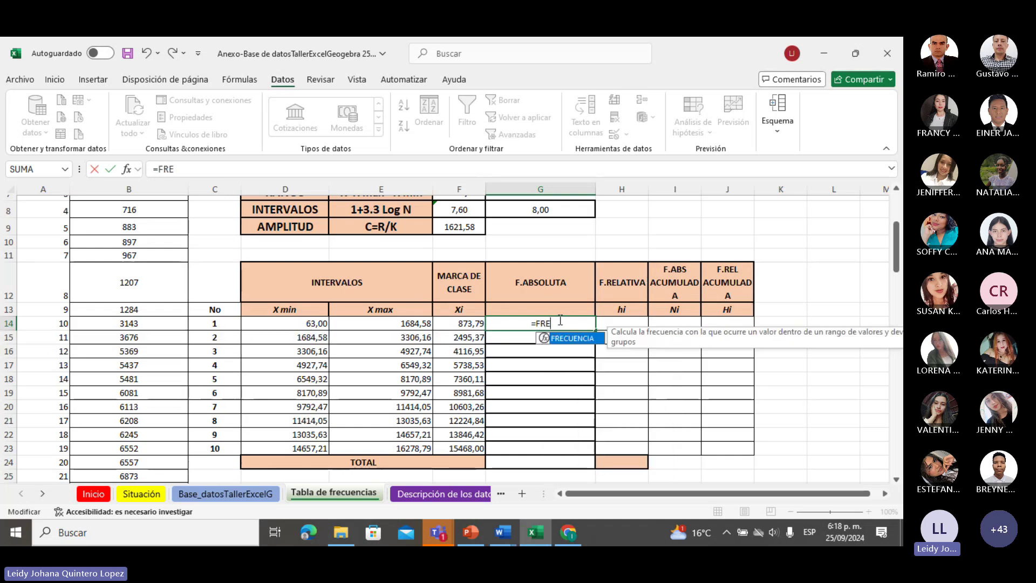
{"action": "type", "text": "CUANCIA"}
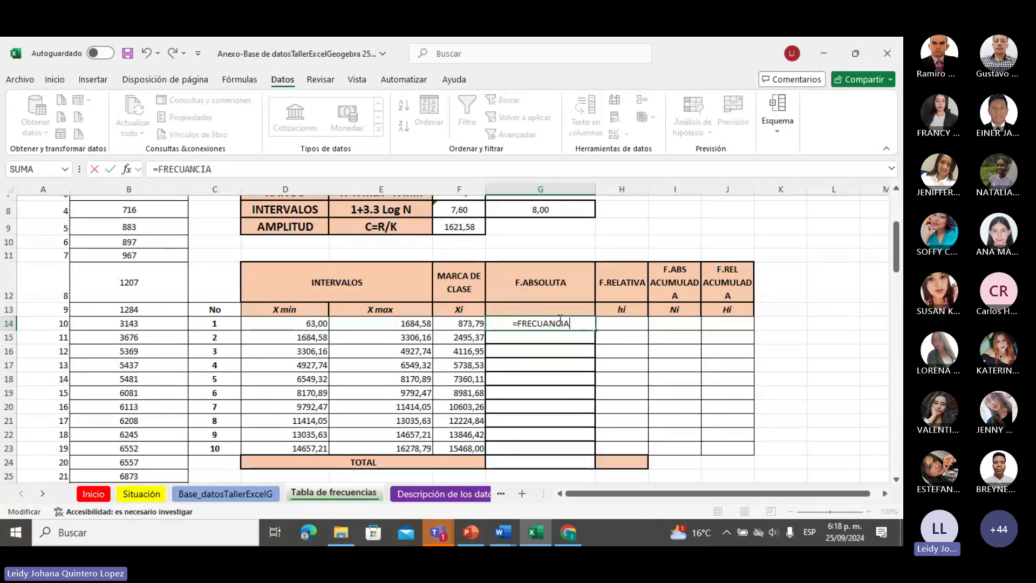
{"action": "key", "text": "BackSpace"}
{"action": "key", "text": "BackSpace"}
{"action": "key", "text": "BackSpace"}
{"action": "key", "text": "BackSpace"}
{"action": "key", "text": "BackSpace"}
{"action": "key", "text": "BackSpace"}
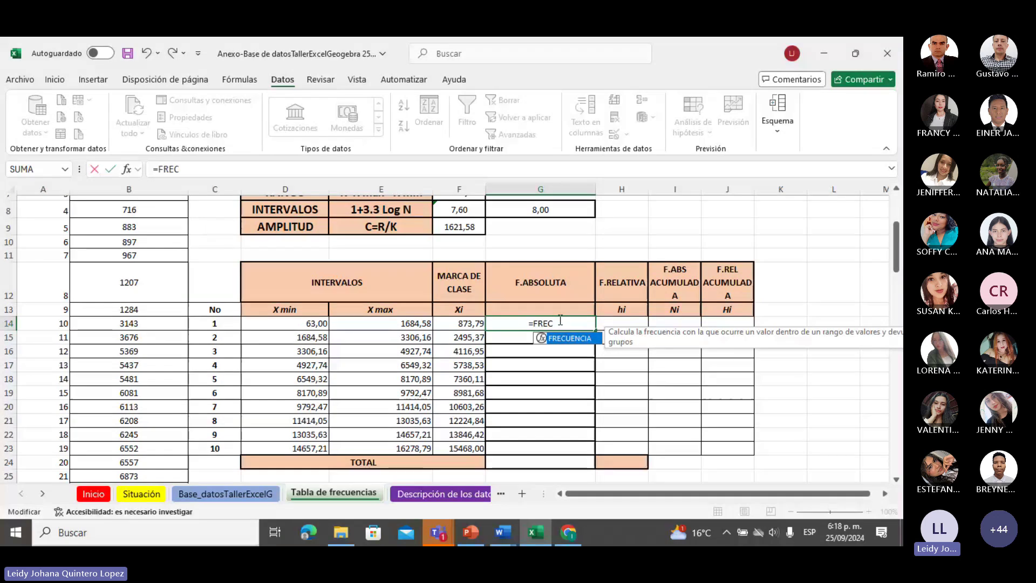
{"action": "type", "text": "UENCIA("}
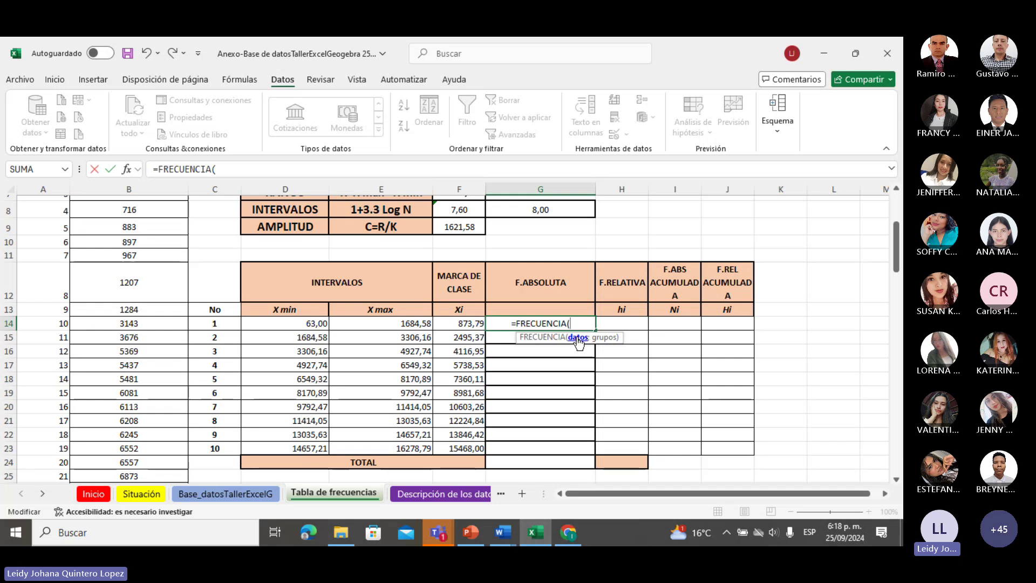
Try to complete the FRECUENCIA formula in G14 with only the TASA_MATRICULACIÓN data from B5 downward as its argument
{"action": "scroll", "coordinate": [568, 279], "scroll_direction": "up", "scroll_amount": 2}
{"action": "scroll", "coordinate": [568, 279], "scroll_direction": "up", "scroll_amount": 1}
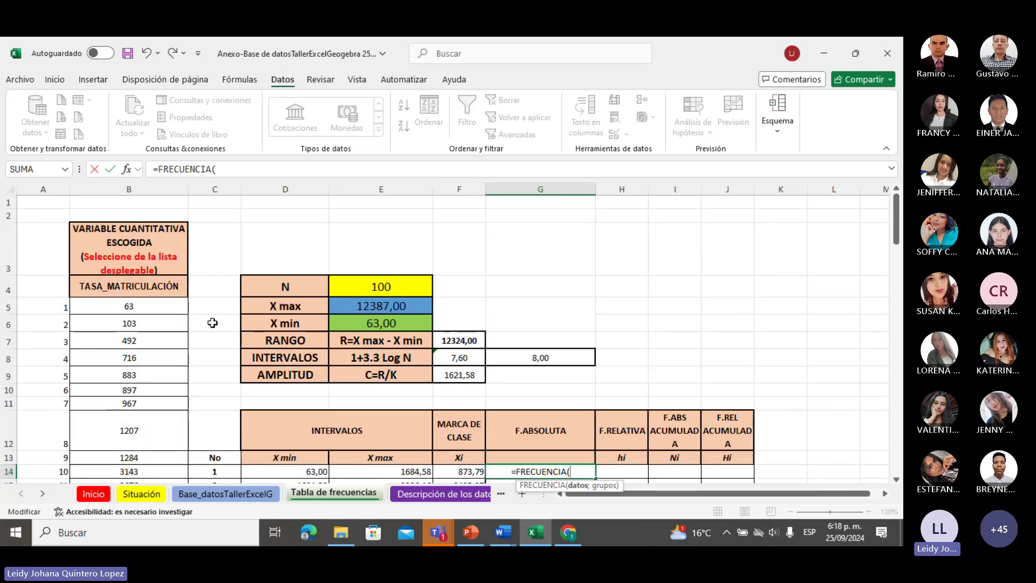
{"action": "left_click", "coordinate": [139, 312]}
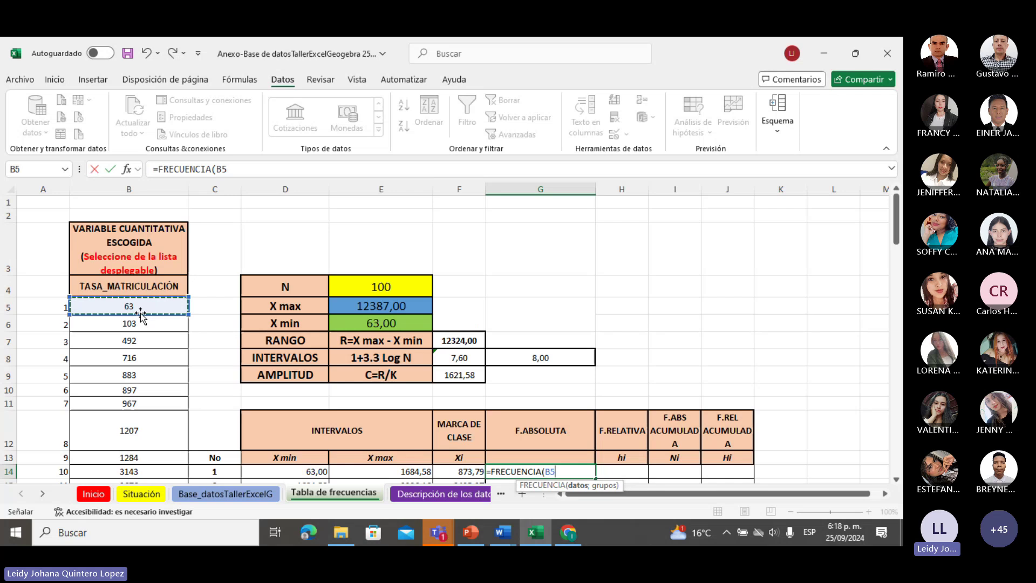
{"action": "key", "text": "ctrl+shift+Down"}
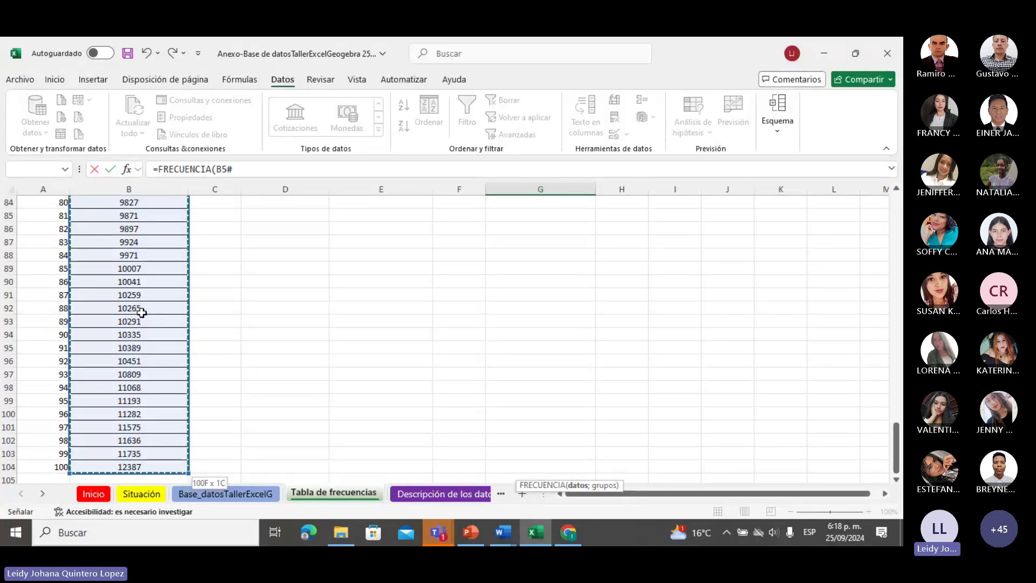
{"action": "type", "text": ")"}
{"action": "key", "text": "Return"}
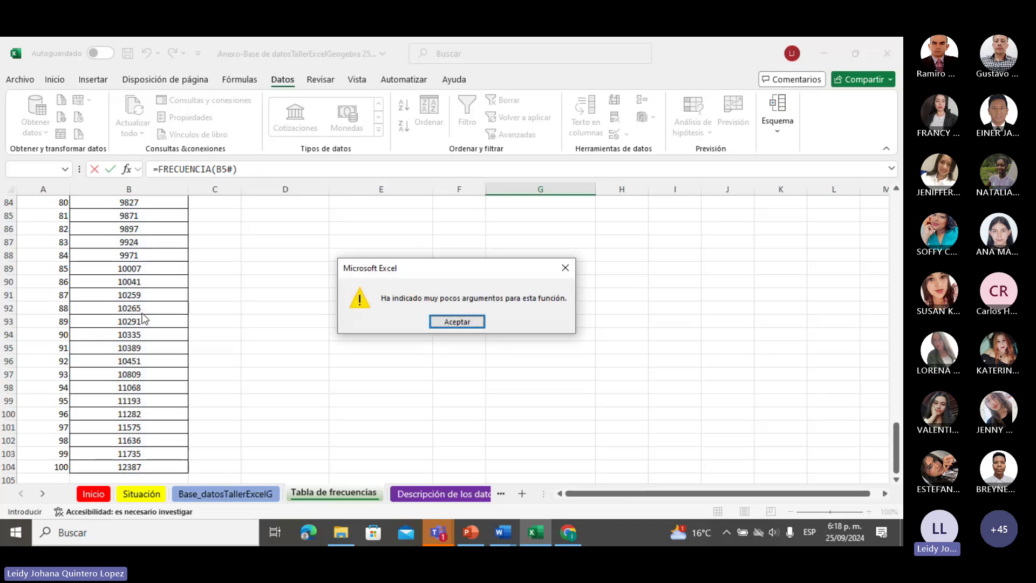
{"action": "left_click", "coordinate": [457, 322]}
Set the data argument of the FRECUENCIA formula in G14 to B5:B104, followed by a semicolon for the groups argument
{"action": "scroll", "coordinate": [567, 303], "scroll_direction": "up", "scroll_amount": 20}
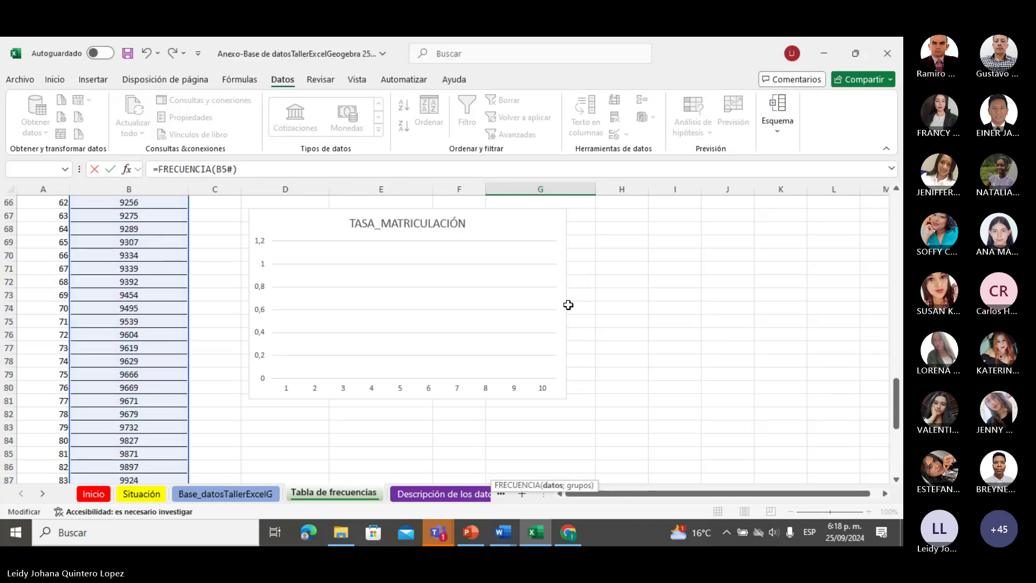
{"action": "scroll", "coordinate": [569, 303], "scroll_direction": "up", "scroll_amount": 4}
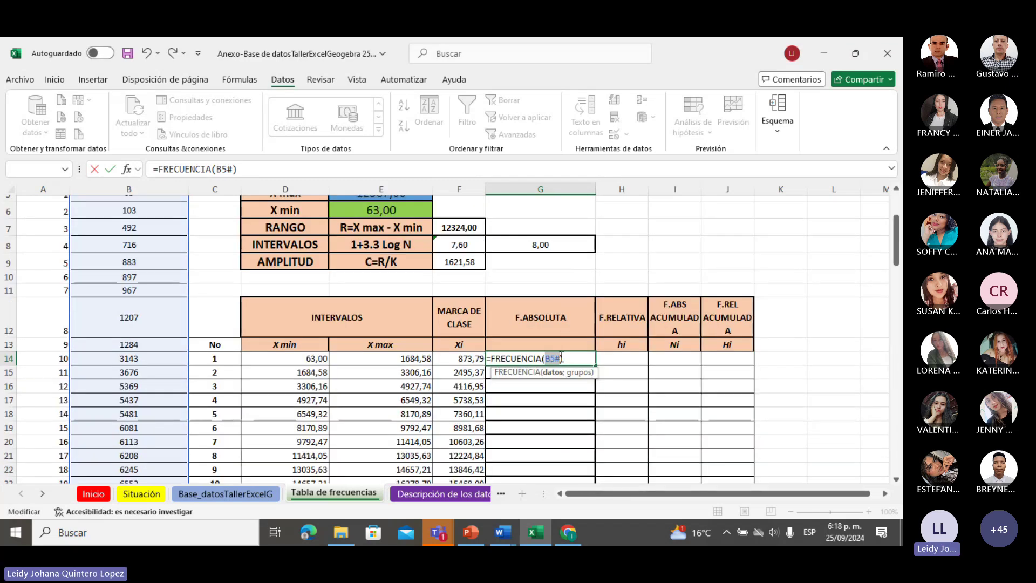
{"action": "key", "text": "BackSpace"}
{"action": "key", "text": "BackSpace"}
{"action": "key", "text": "BackSpace"}
{"action": "type", "text": "B5:"}
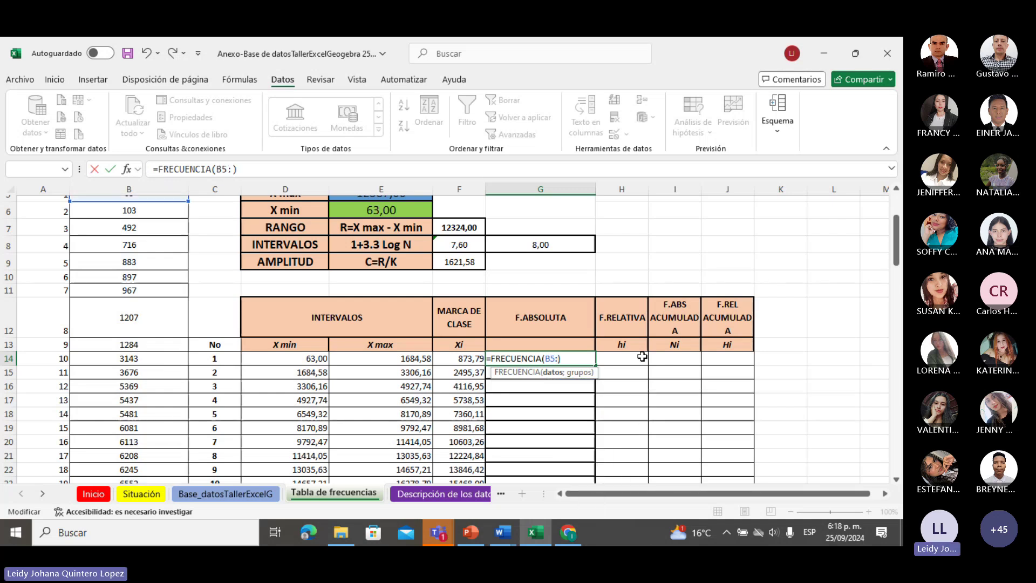
{"action": "type", "text": "B104"}
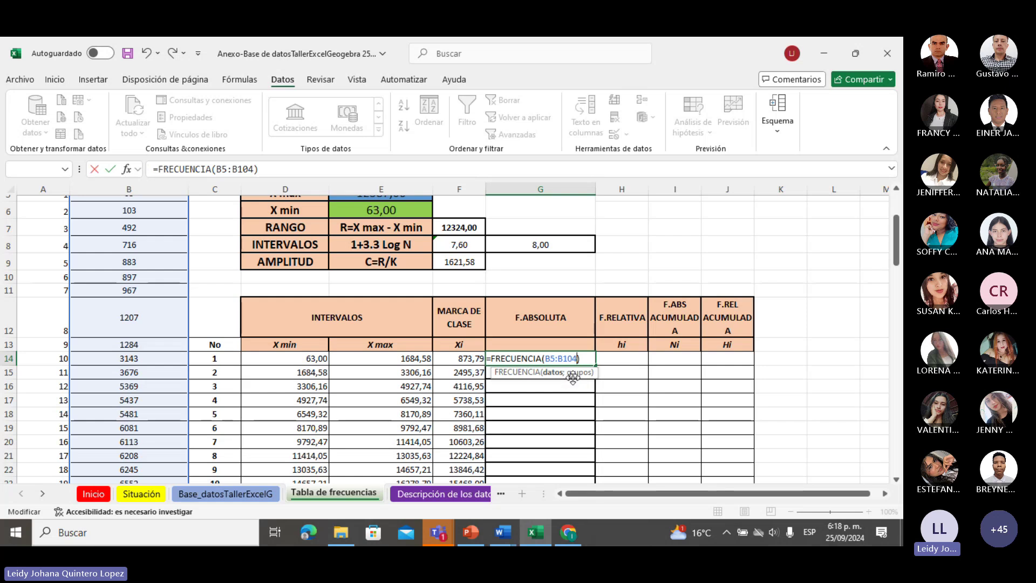
{"action": "type", "text": ";"}
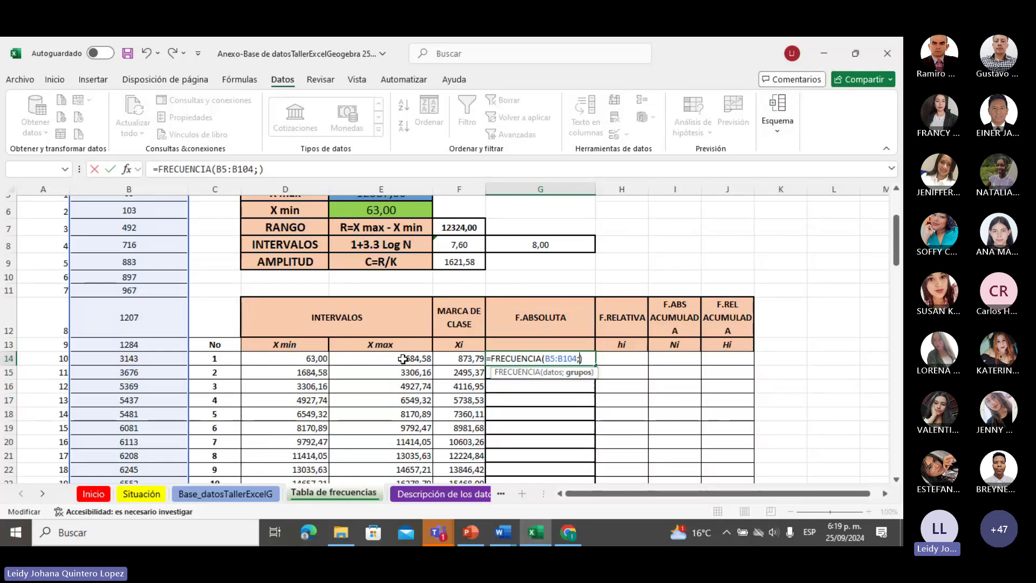
Try to add the upper interval limits E14:E23 as the groups argument of the FRECUENCIA formula in G14
{"action": "scroll", "coordinate": [403, 359], "scroll_direction": "down", "scroll_amount": 2}
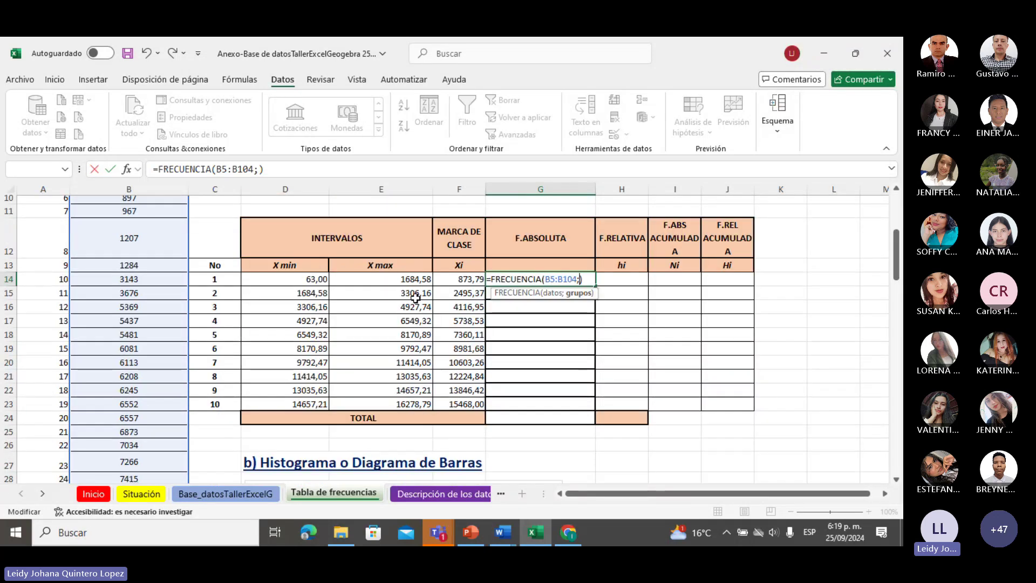
{"action": "left_click_drag", "start_coordinate": [413, 279], "coordinate": [413, 401]}
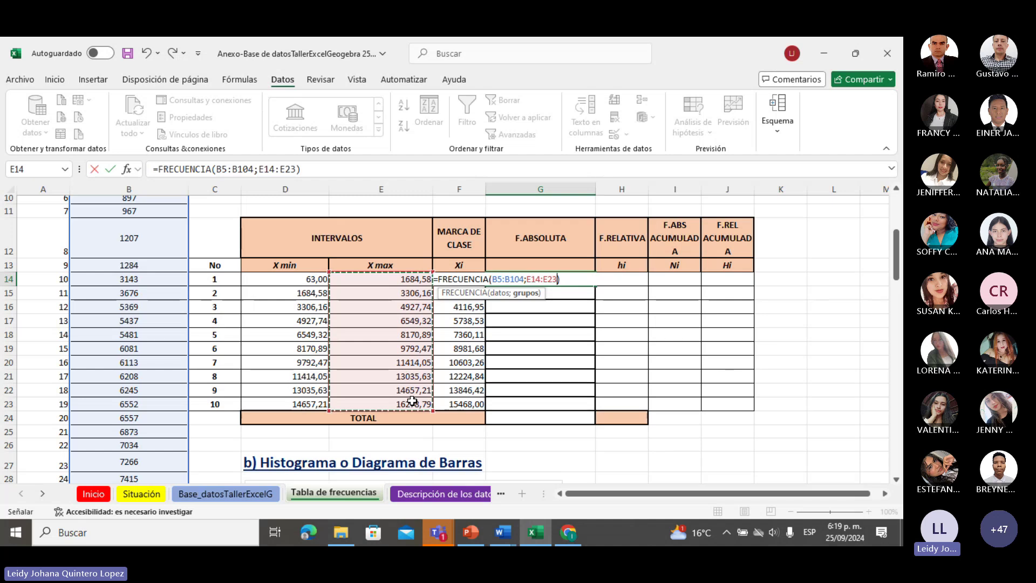
{"action": "key", "text": "Right"}
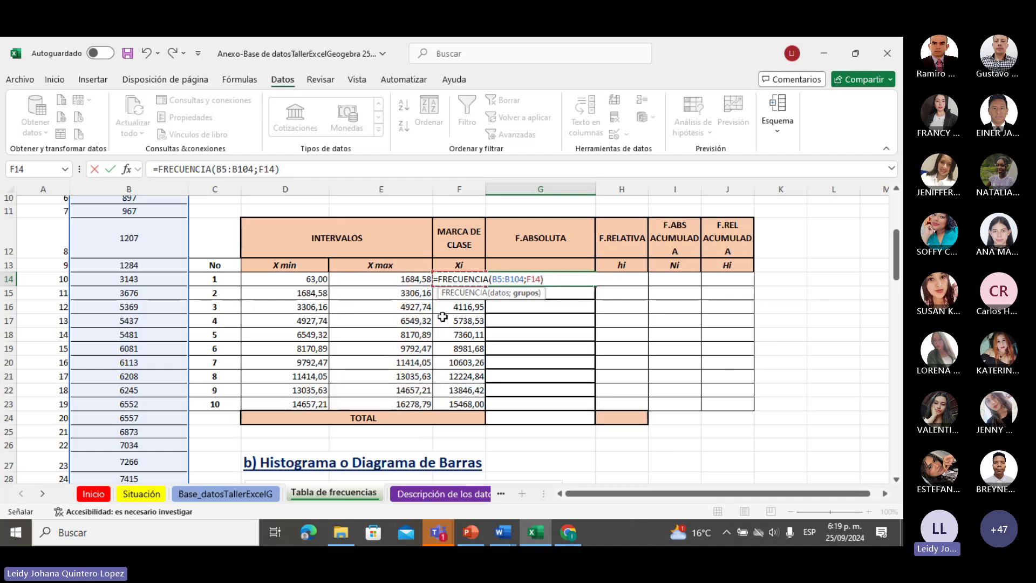
{"action": "key", "text": "Up"}
{"action": "left_click", "coordinate": [416, 280]}
{"action": "key", "text": "F1"}
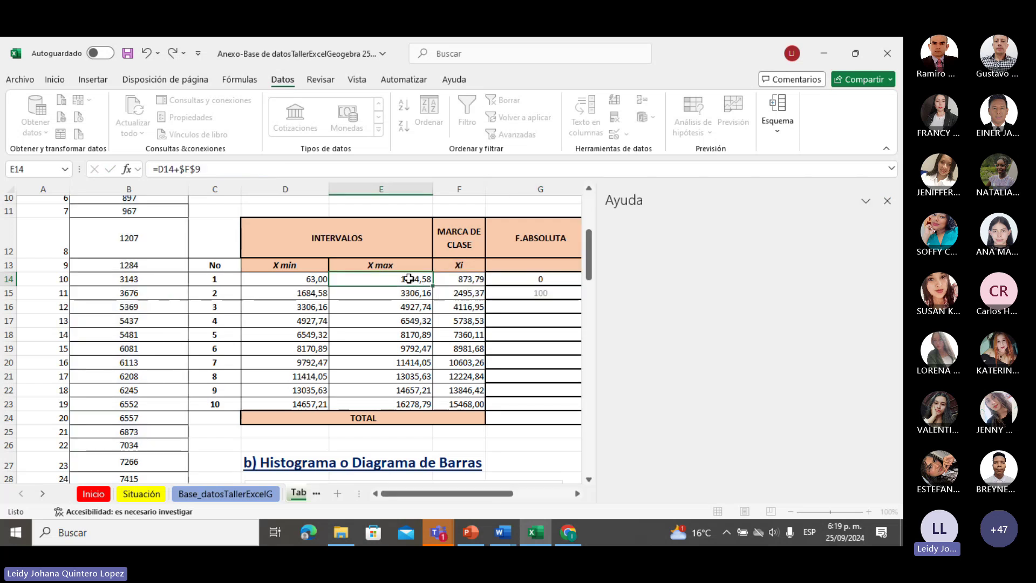
Correct the groups argument in G14 so the absolute frequency formula reads =FRECUENCIA(B5:B104;E14:E23), and dismiss the spill notice
{"action": "left_click", "coordinate": [553, 281]}
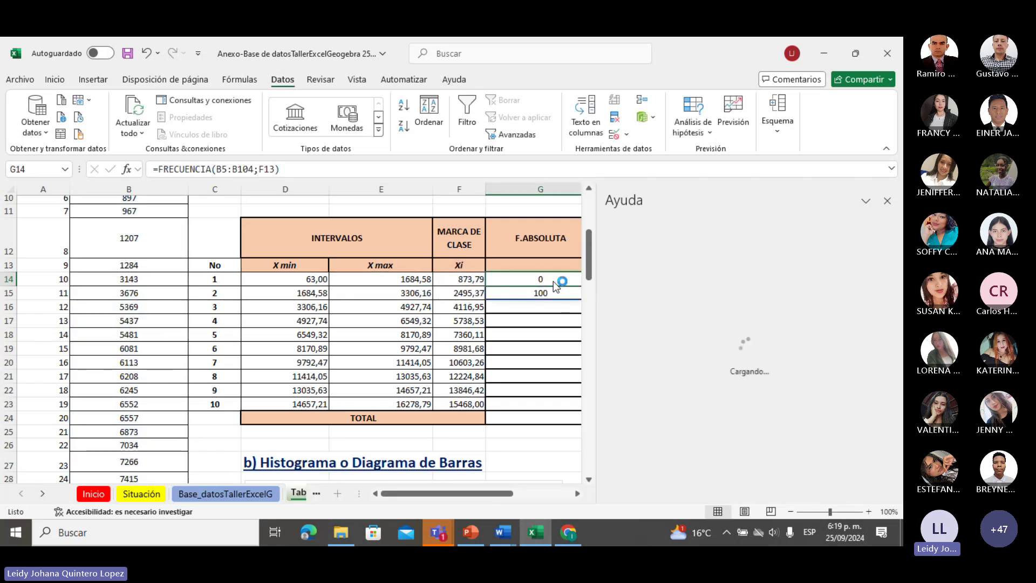
{"action": "double_click", "coordinate": [552, 281]}
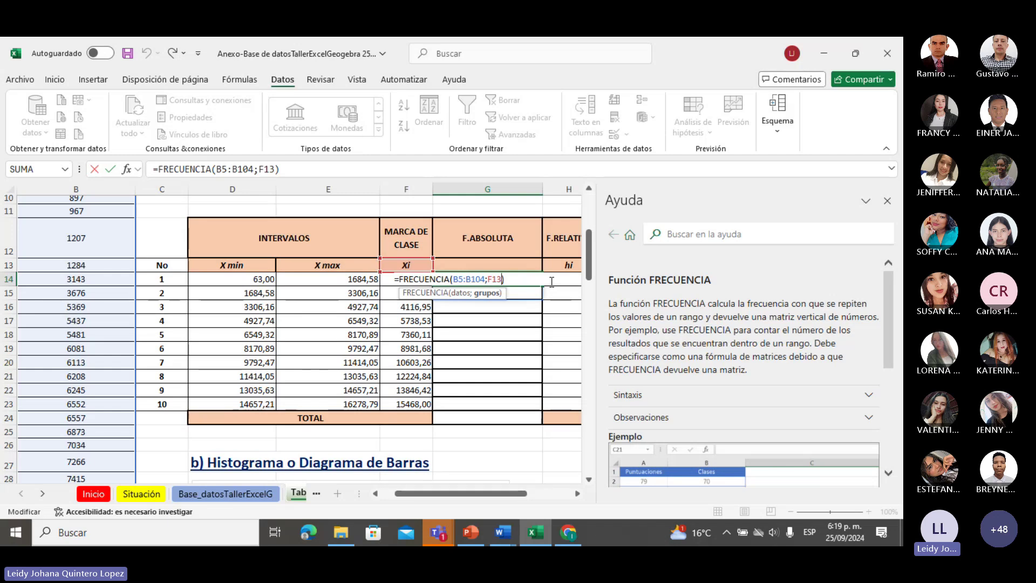
{"action": "type", "text": ":"}
{"action": "key", "text": "BackSpace"}
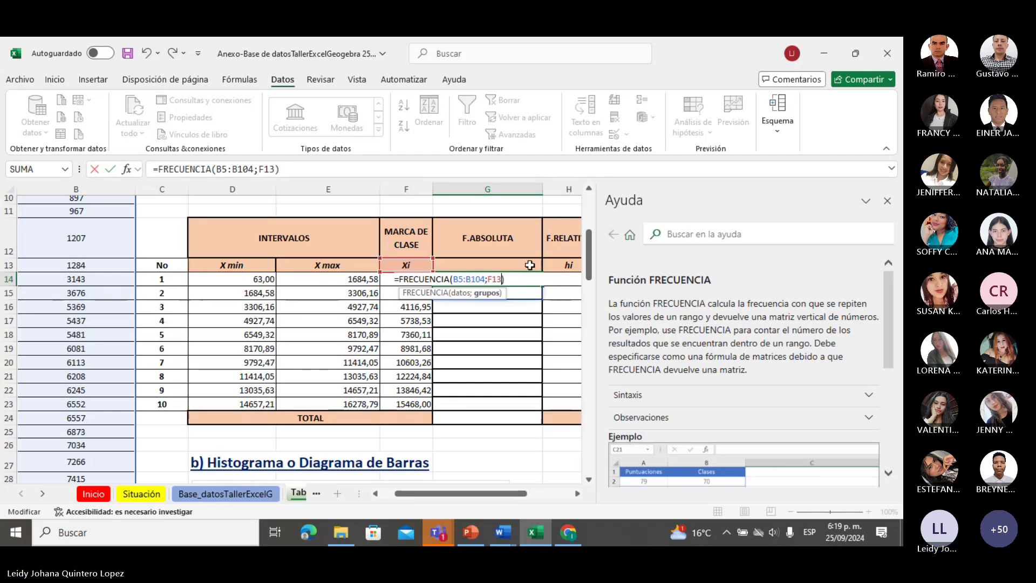
{"action": "key", "text": "BackSpace"}
{"action": "key", "text": "BackSpace"}
{"action": "key", "text": "BackSpace"}
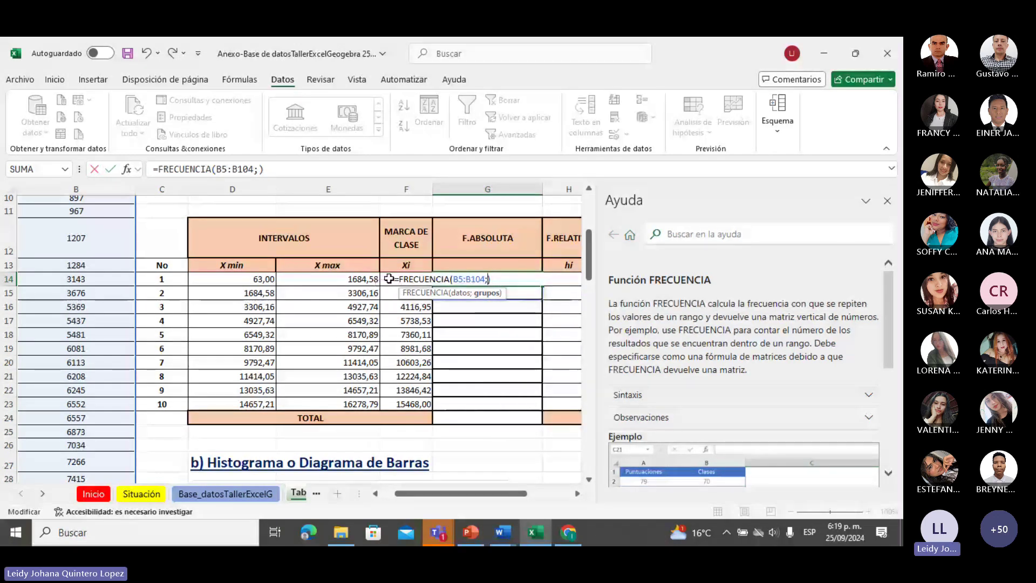
{"action": "left_click", "coordinate": [364, 279]}
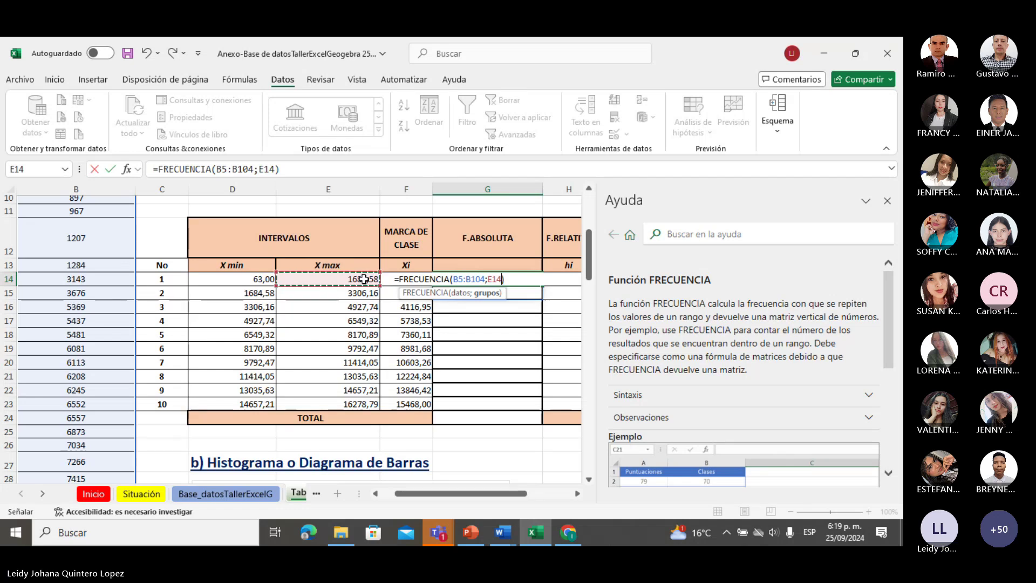
{"action": "left_click_drag", "start_coordinate": [364, 279], "coordinate": [366, 410]}
{"action": "key", "text": "Return"}
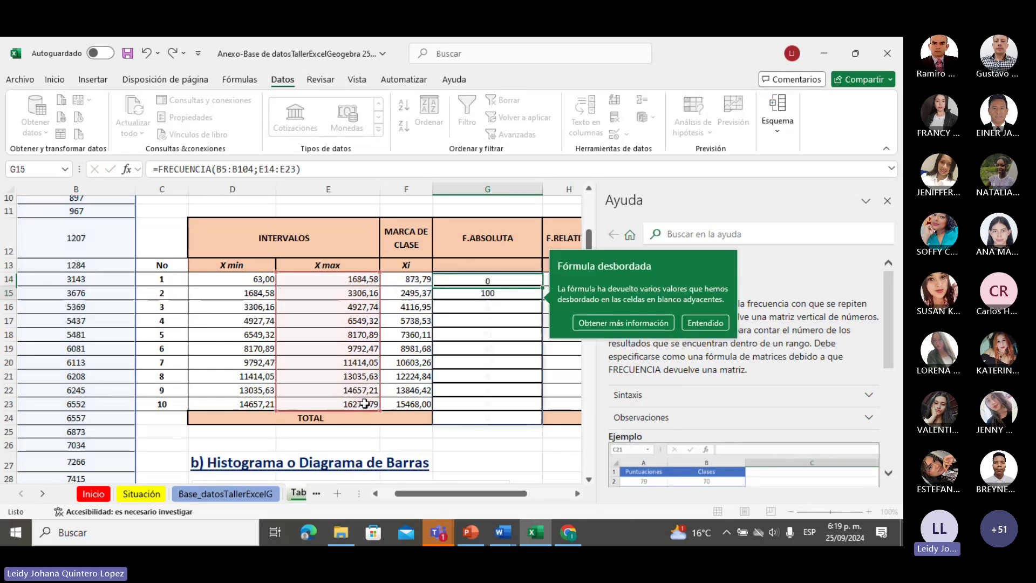
{"action": "left_click", "coordinate": [706, 322]}
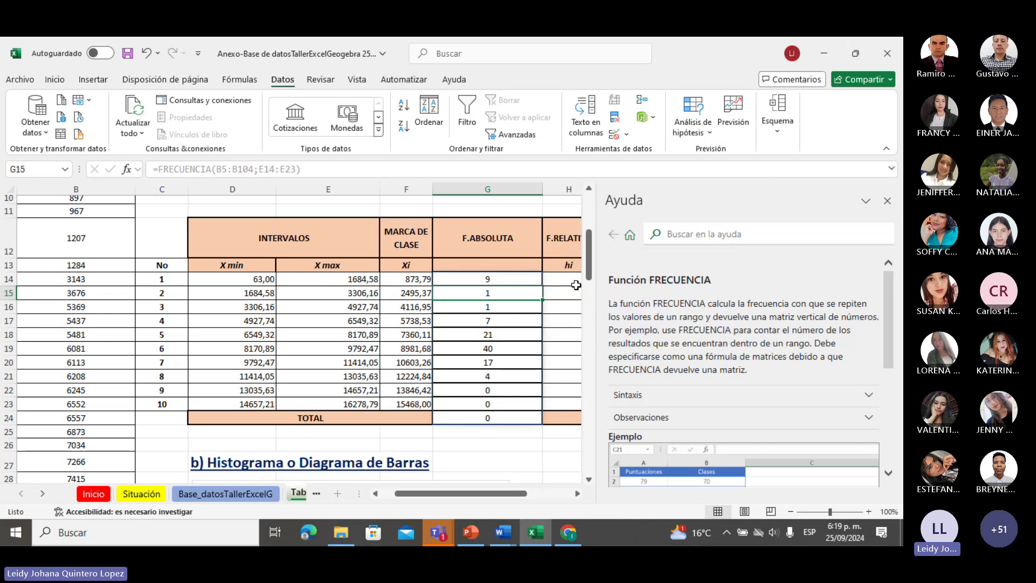
{"action": "left_click", "coordinate": [488, 376]}
{"action": "left_click", "coordinate": [487, 418]}
{"action": "type", "text": "="}
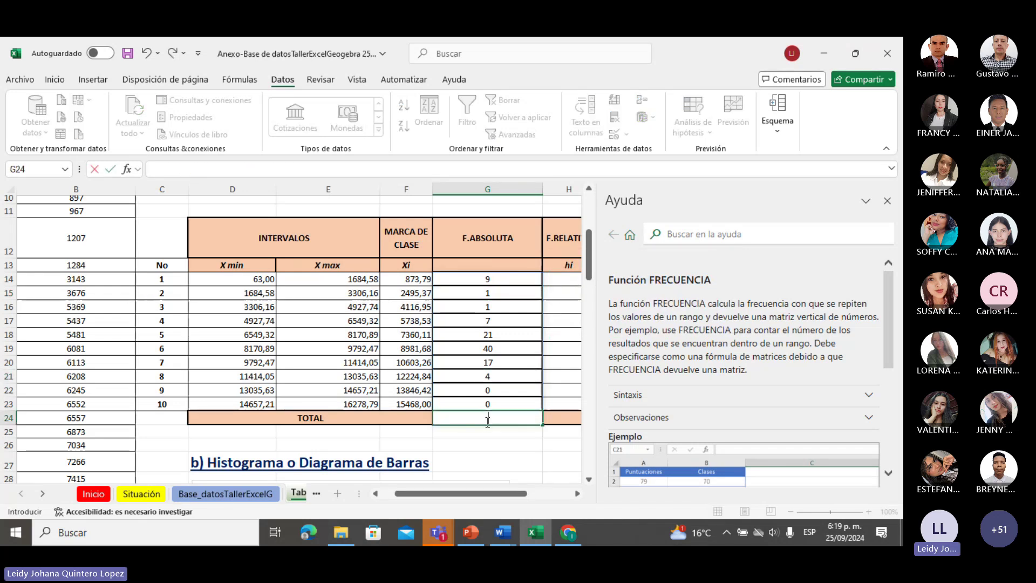
{"action": "key", "text": "Escape"}
{"action": "left_click", "coordinate": [497, 469]}
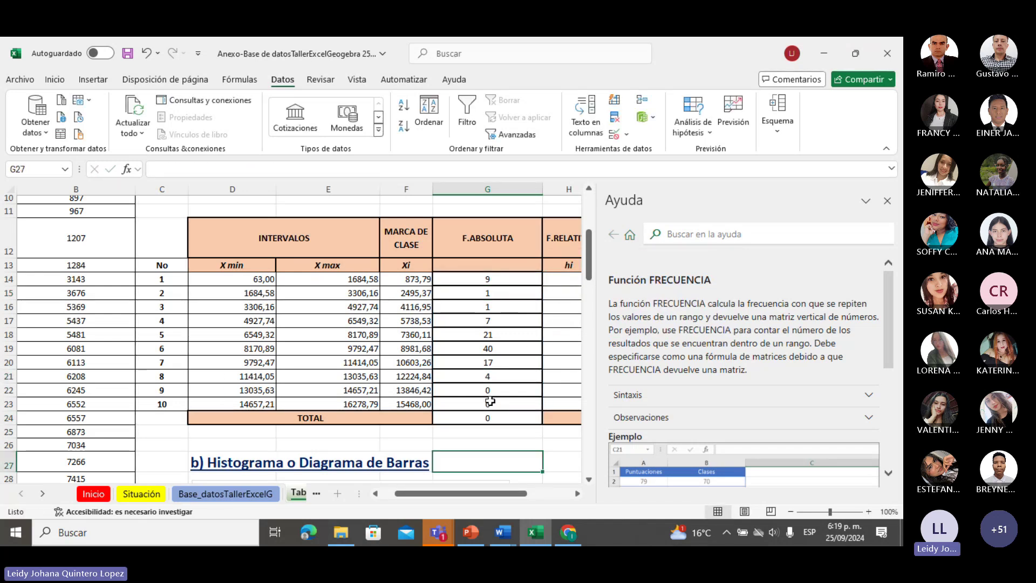
Enter the total of the absolute frequencies in G24 with the formula =SUMA(G14:G23)
{"action": "left_click", "coordinate": [488, 419]}
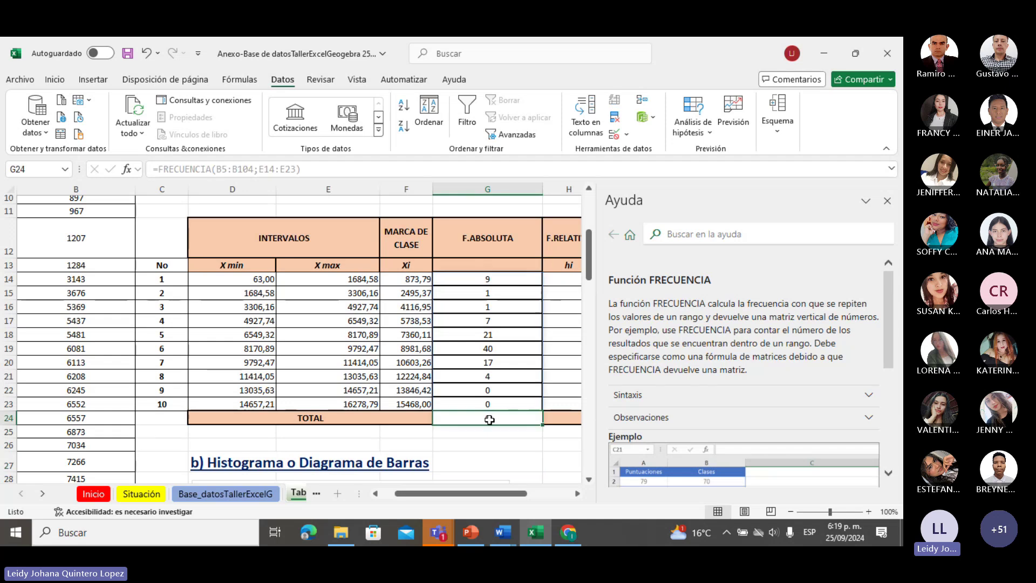
{"action": "left_click_drag", "start_coordinate": [373, 421], "coordinate": [478, 421]}
{"action": "left_click", "coordinate": [485, 418]}
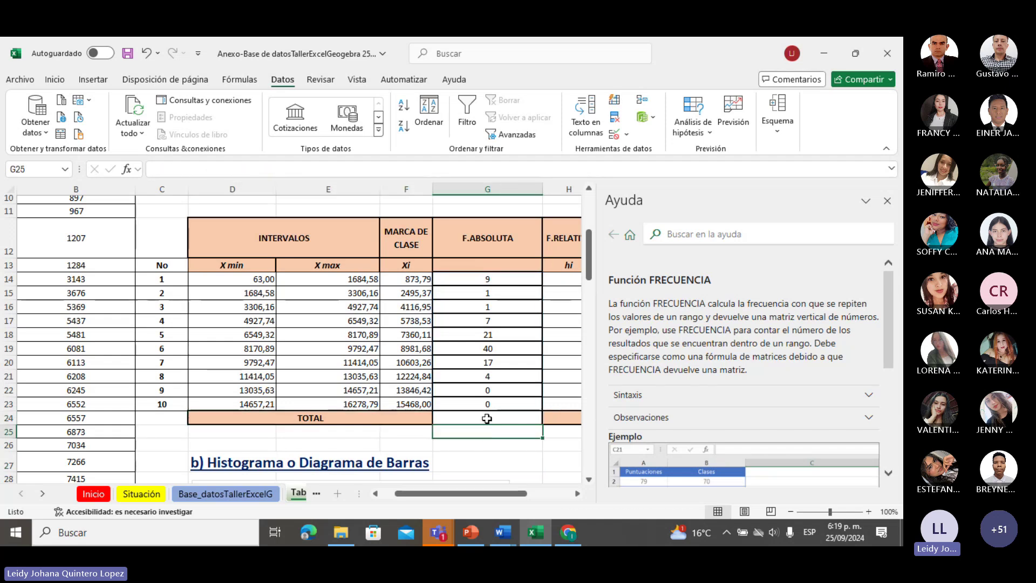
{"action": "type", "text": "="}
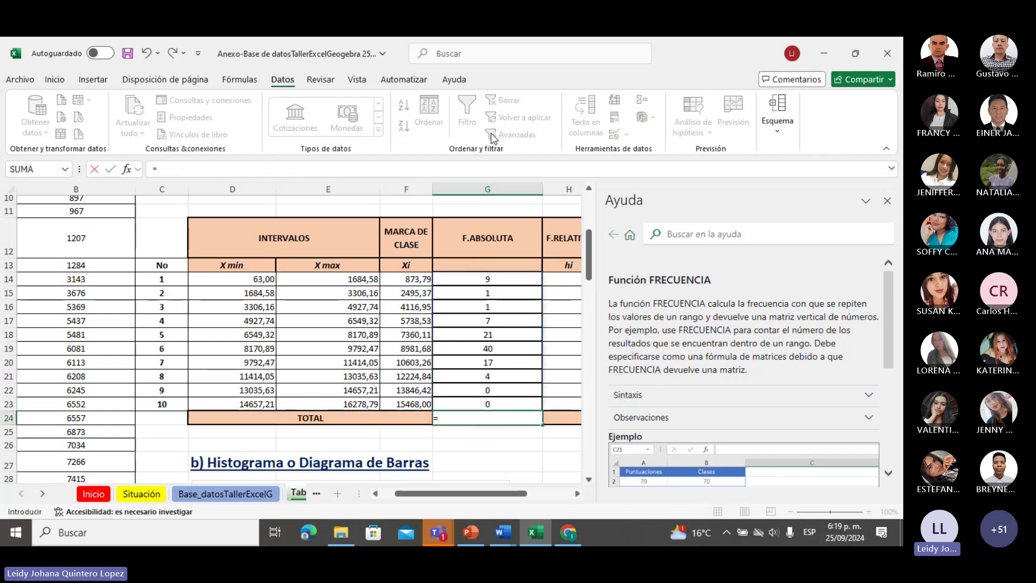
{"action": "type", "text": "SUM"}
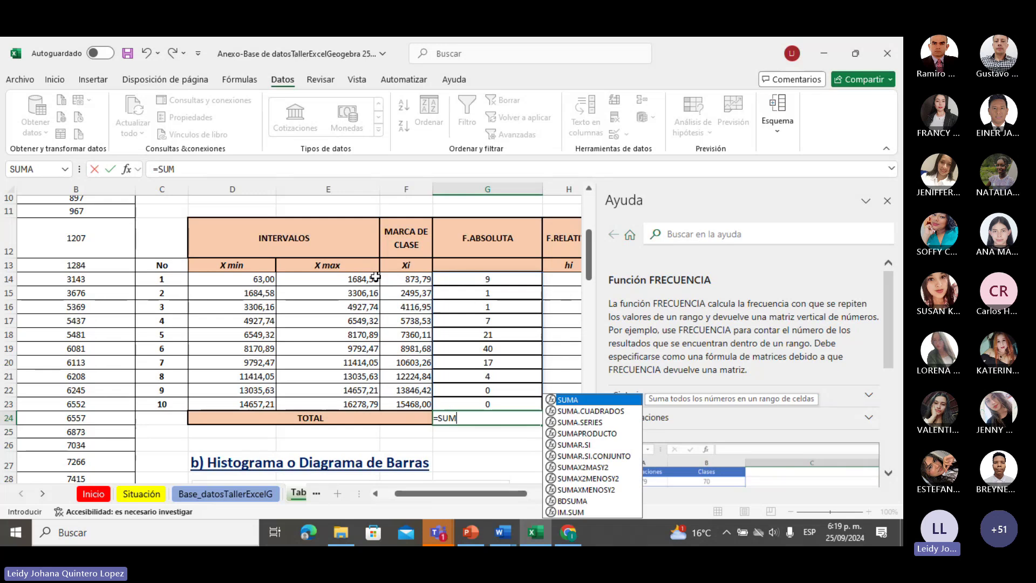
{"action": "double_click", "coordinate": [569, 400]}
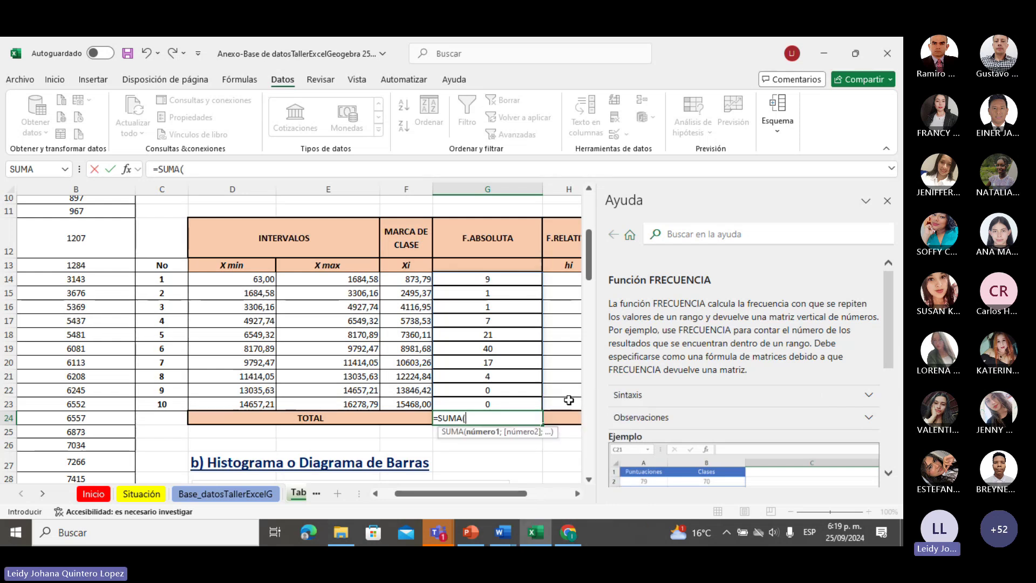
{"action": "left_click_drag", "start_coordinate": [500, 278], "coordinate": [495, 399]}
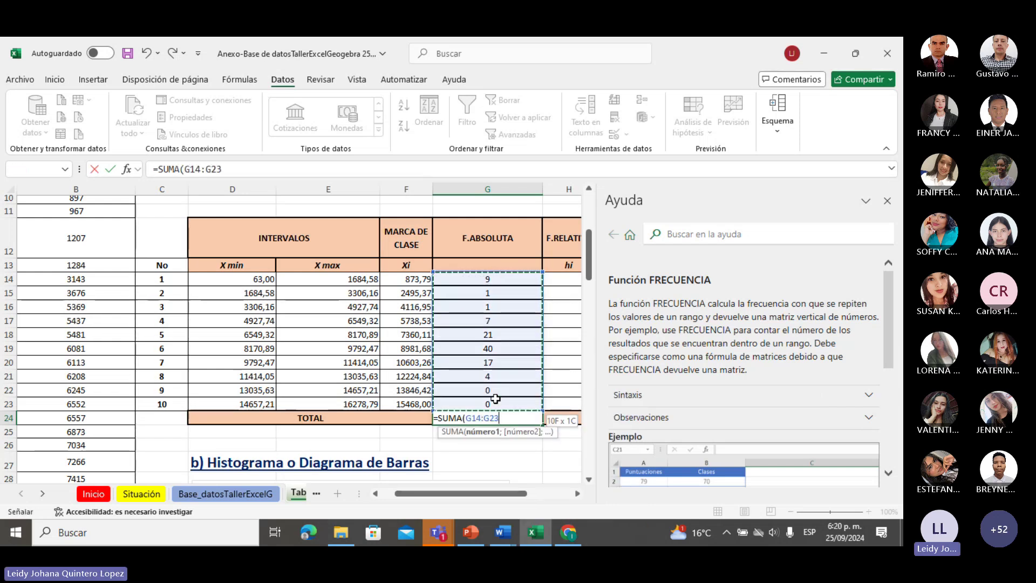
{"action": "type", "text": ")"}
{"action": "key", "text": "Return"}
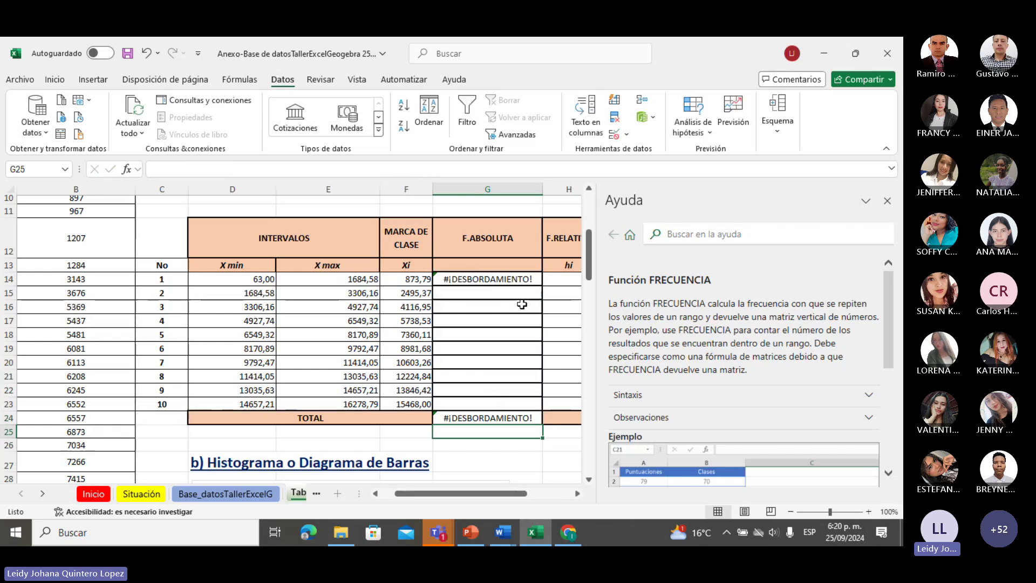
Inspect the FRECUENCIA formula in G14 and the cells below it in the absolute frequency column
{"action": "key", "text": "ctrl+shift+Down"}
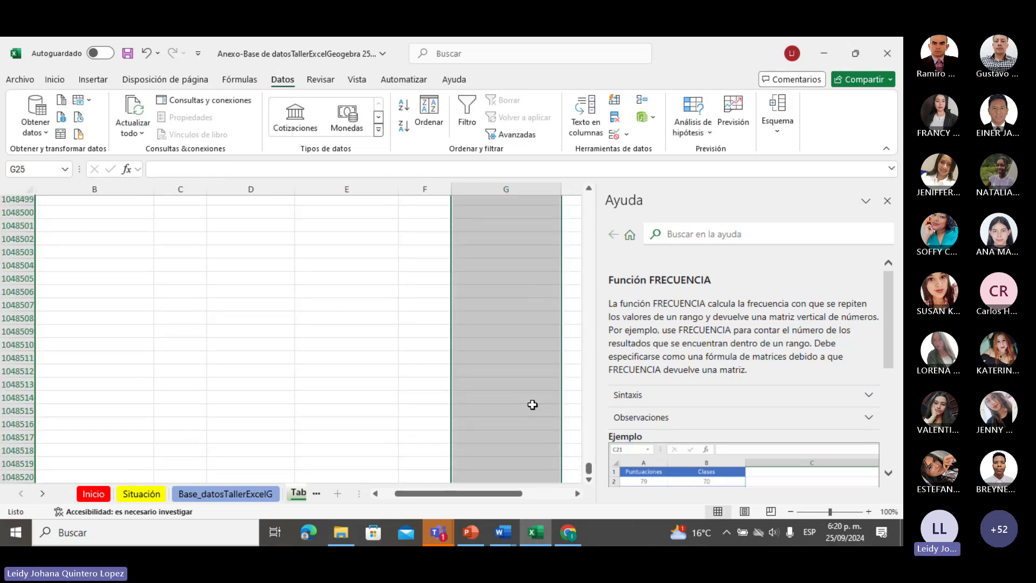
{"action": "left_click_drag", "start_coordinate": [589, 467], "coordinate": [613, 165]}
{"action": "scroll", "coordinate": [518, 284], "scroll_direction": "down", "scroll_amount": 3}
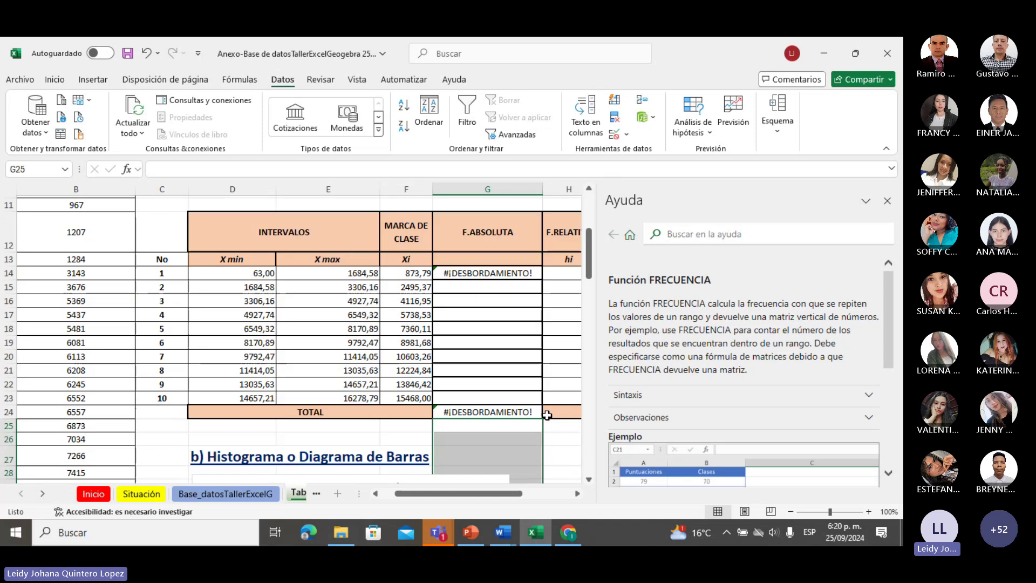
{"action": "left_click", "coordinate": [515, 315]}
{"action": "left_click", "coordinate": [519, 274]}
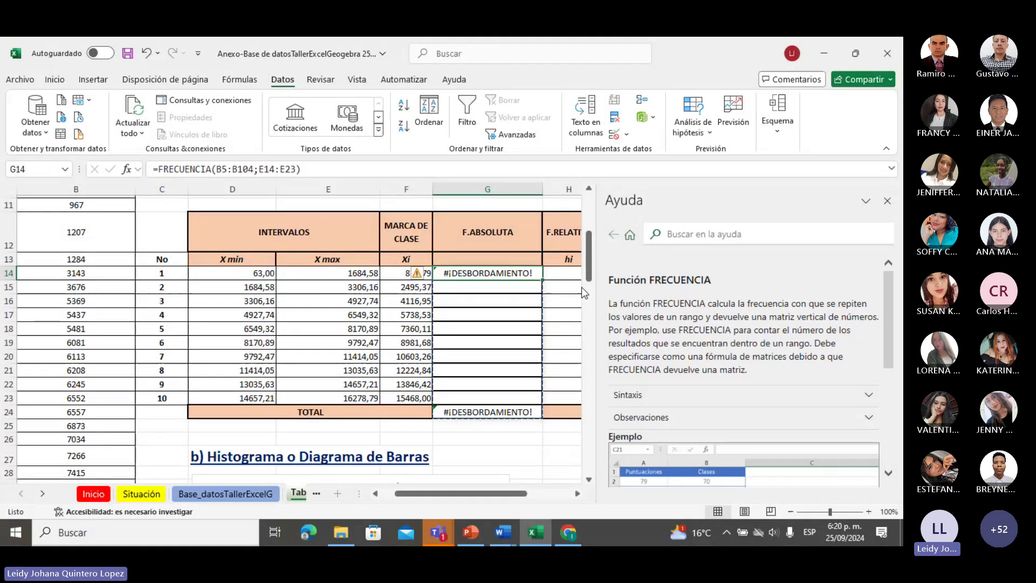
{"action": "left_click", "coordinate": [521, 302]}
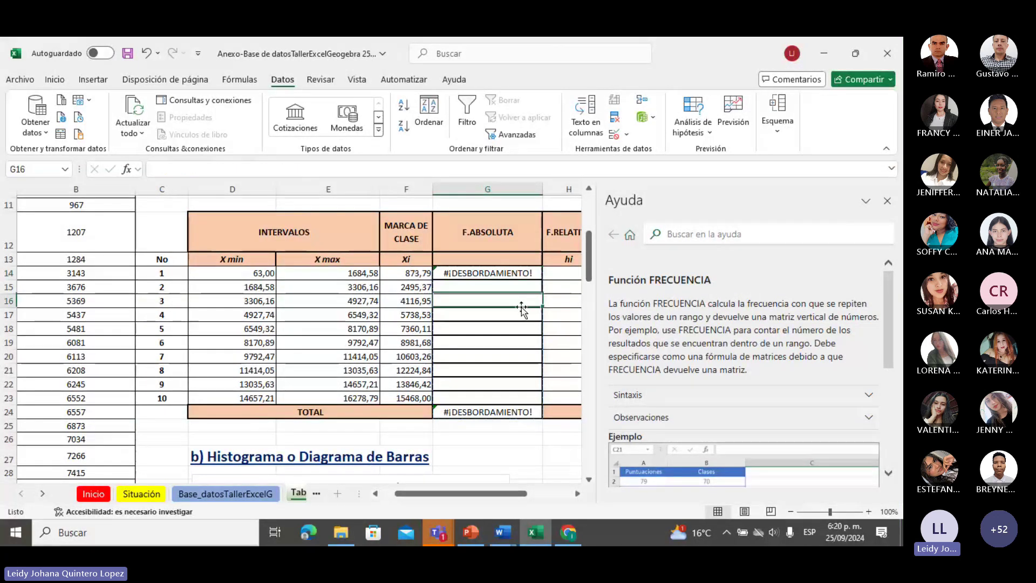
Close the function help and close the workbook without saving its changes
{"action": "left_click", "coordinate": [887, 201]}
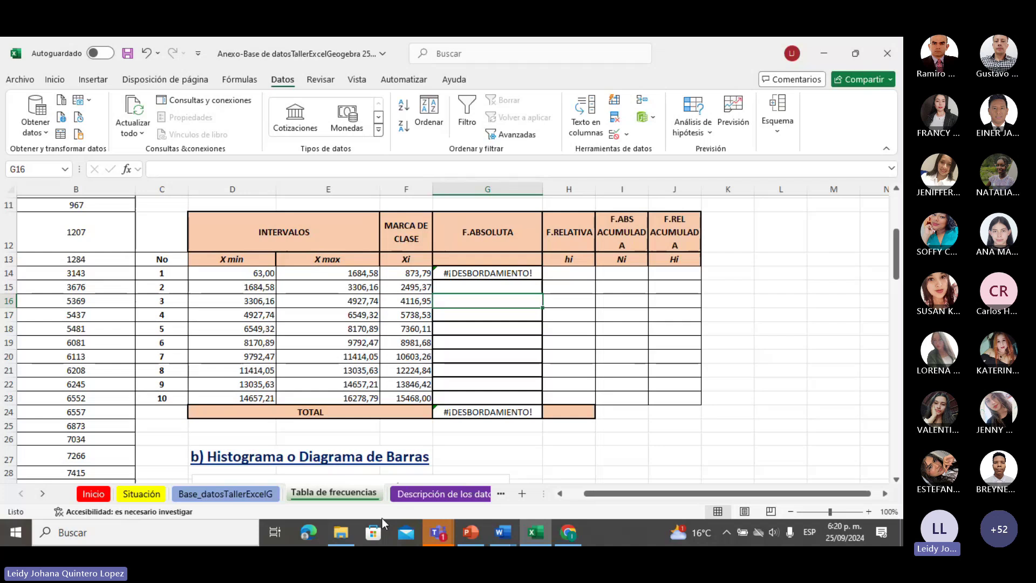
{"action": "left_click", "coordinate": [346, 534]}
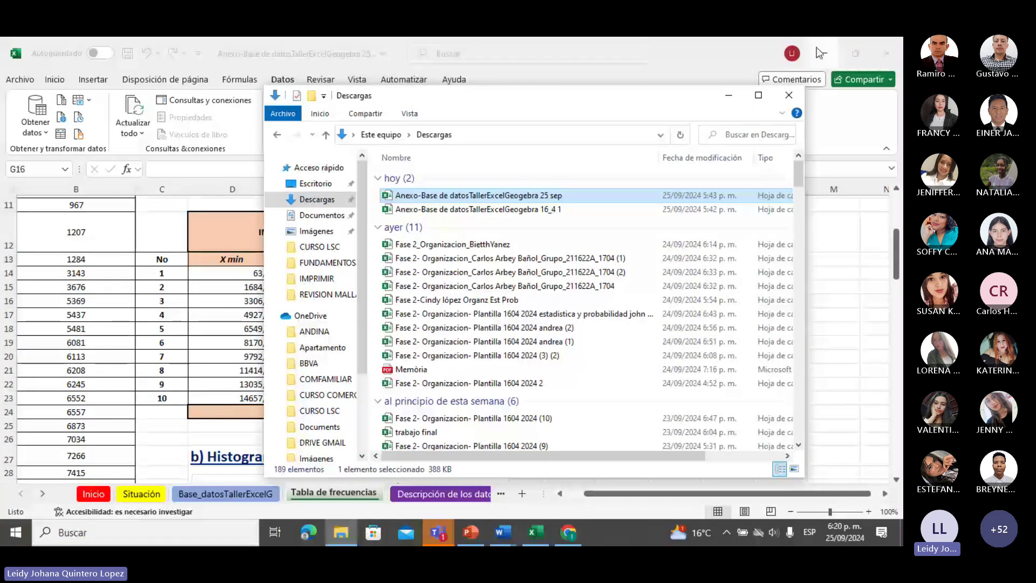
{"action": "left_click", "coordinate": [791, 95]}
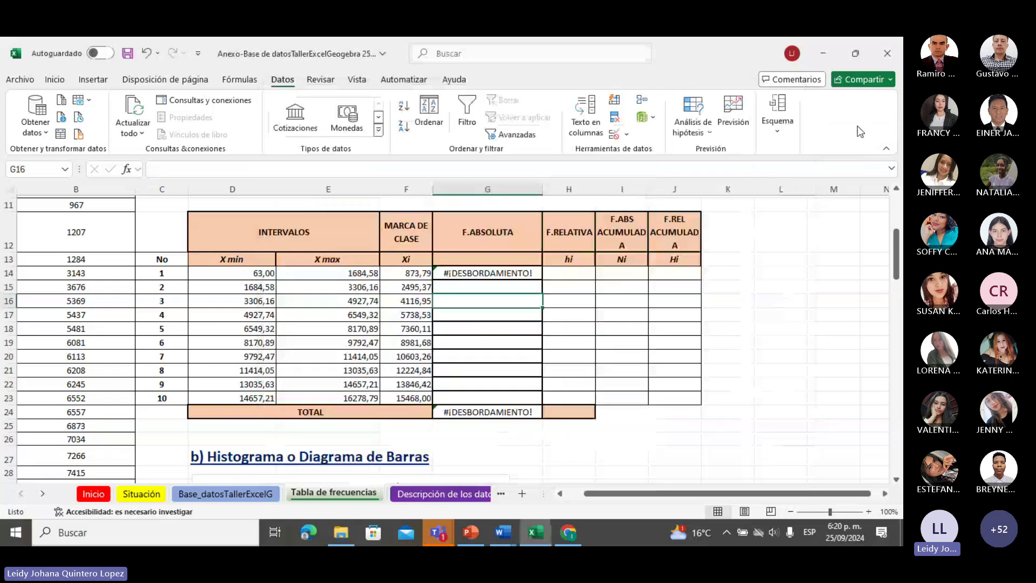
{"action": "left_click", "coordinate": [887, 53]}
{"action": "left_click", "coordinate": [498, 460]}
Reopen Anexo-Base de datosTallerExcelGeogebra 25 sep from Descargas and go to the Tabla de frecuencias sheet
{"action": "left_click", "coordinate": [339, 534]}
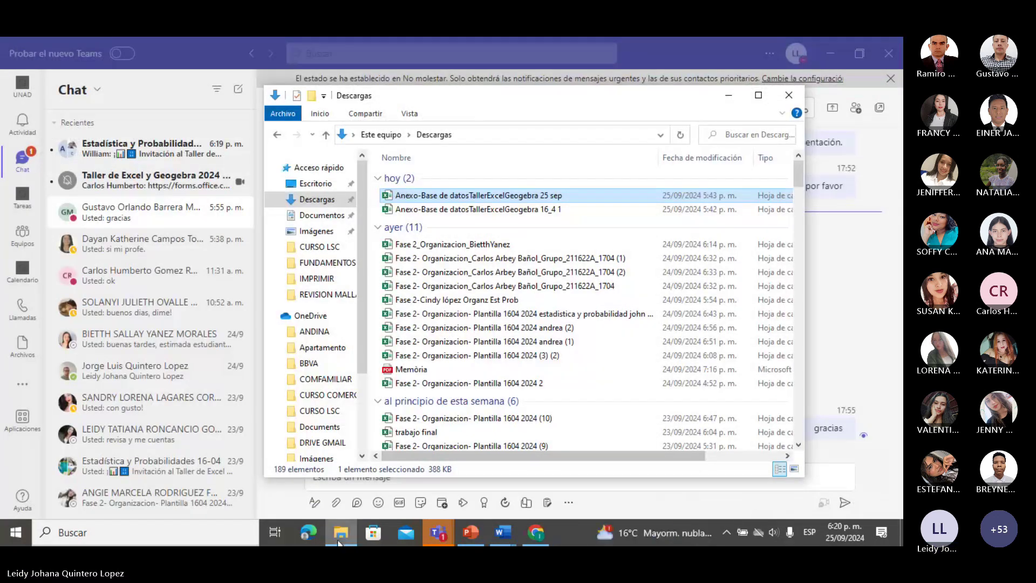
{"action": "double_click", "coordinate": [503, 196]}
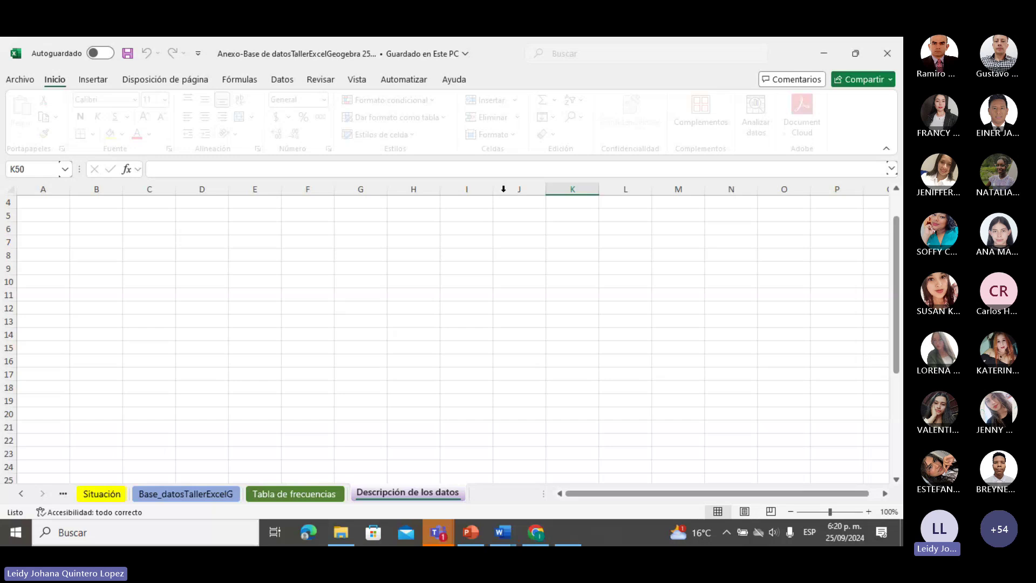
{"action": "left_click", "coordinate": [303, 492]}
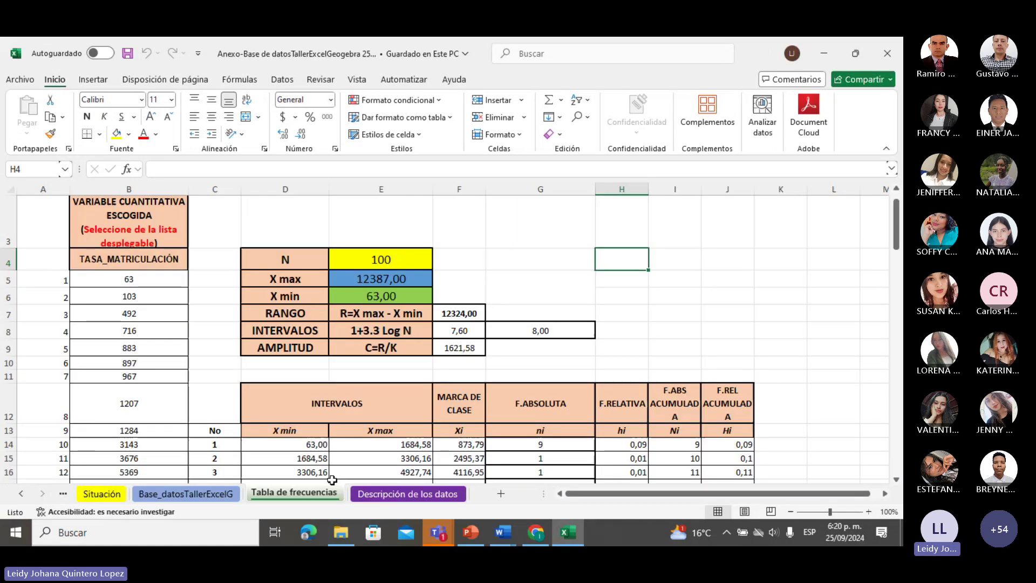
Review the completed frequency table, the absolute frequency total in G24 and the full TASA_MATRICULACIÓN data list in column B
{"action": "scroll", "coordinate": [491, 354], "scroll_direction": "down", "scroll_amount": 1}
{"action": "left_click", "coordinate": [518, 354]}
{"action": "scroll", "coordinate": [518, 354], "scroll_direction": "down", "scroll_amount": 3}
{"action": "left_click", "coordinate": [549, 382]}
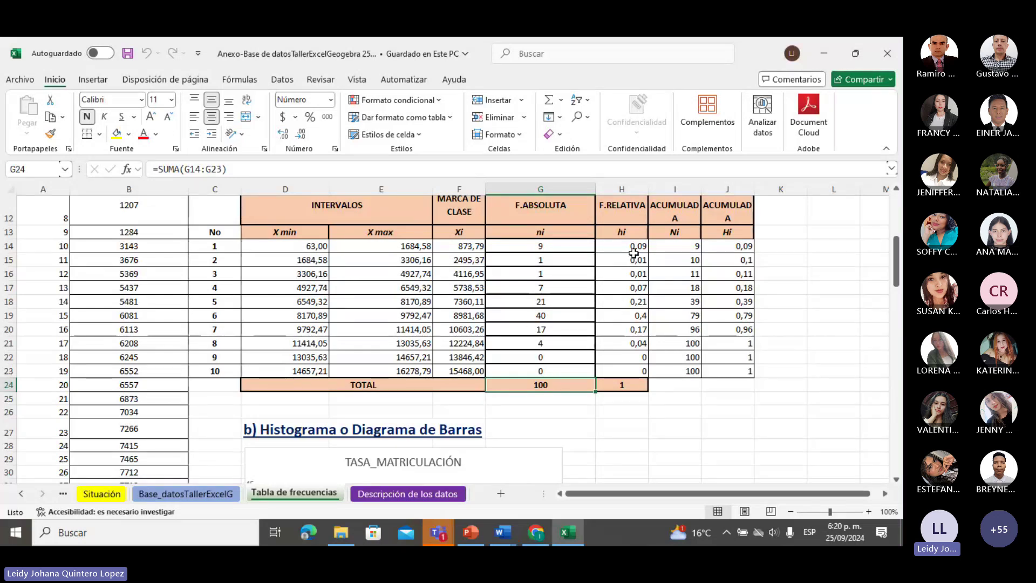
{"action": "scroll", "coordinate": [179, 331], "scroll_direction": "down", "scroll_amount": 9}
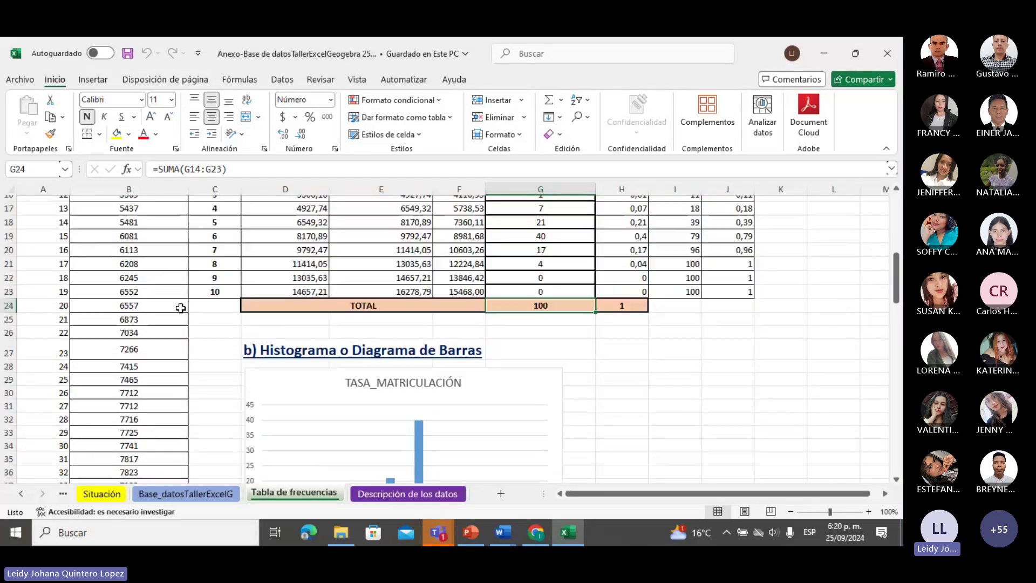
{"action": "scroll", "coordinate": [179, 332], "scroll_direction": "down", "scroll_amount": 18}
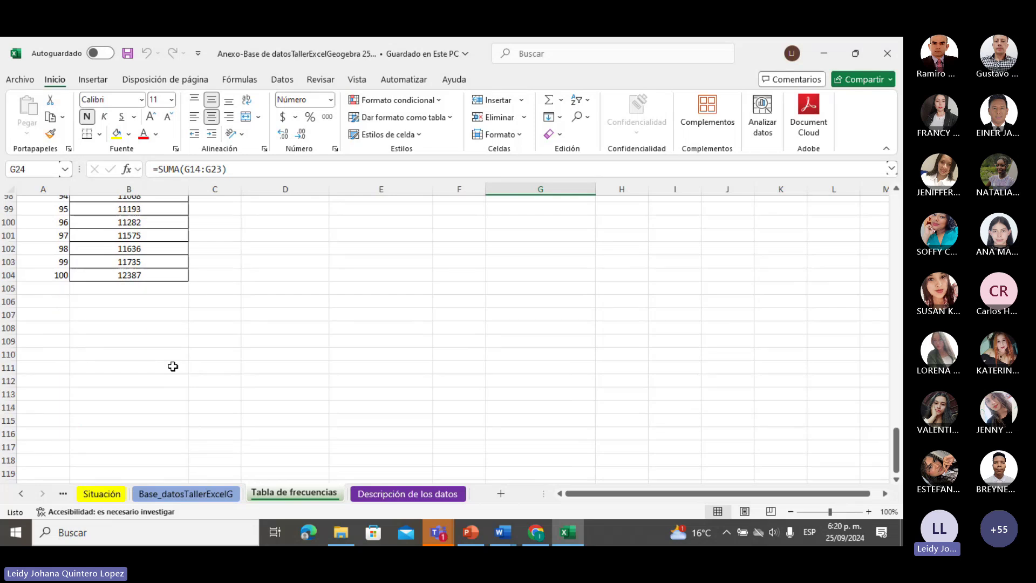
{"action": "scroll", "coordinate": [593, 325], "scroll_direction": "up", "scroll_amount": 10}
{"action": "scroll", "coordinate": [592, 325], "scroll_direction": "up", "scroll_amount": 20}
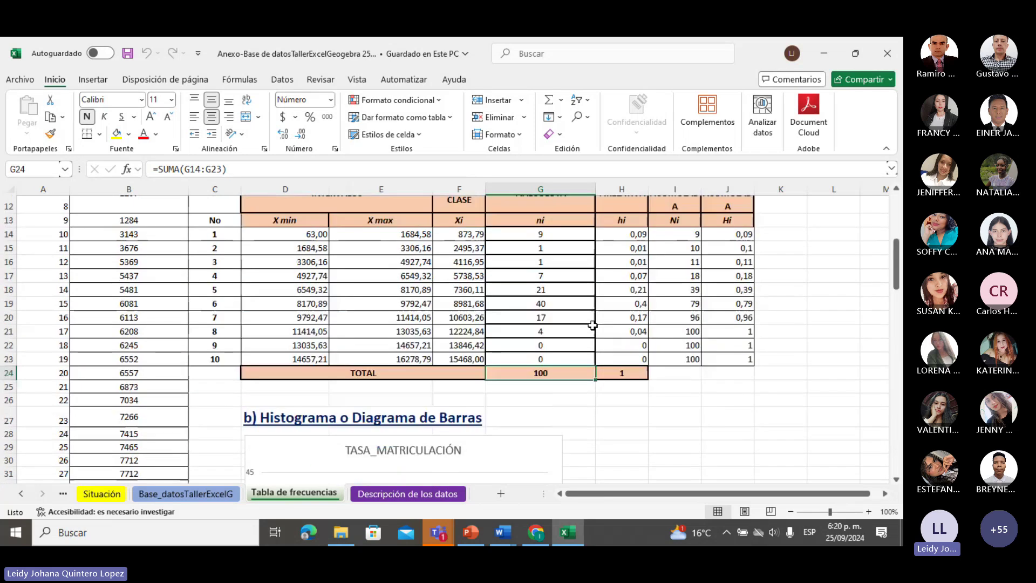
{"action": "scroll", "coordinate": [593, 324], "scroll_direction": "down", "scroll_amount": 2}
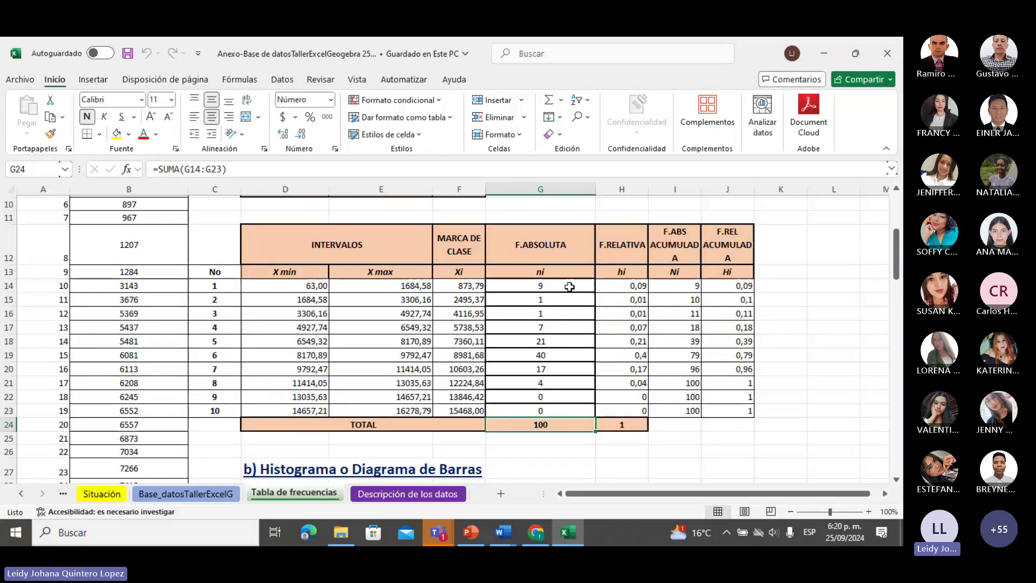
Compare the absolute frequencies G14:G23 and their total in G24 with the data count N in E4
{"action": "left_click_drag", "start_coordinate": [555, 288], "coordinate": [559, 413]}
{"action": "left_click", "coordinate": [562, 422]}
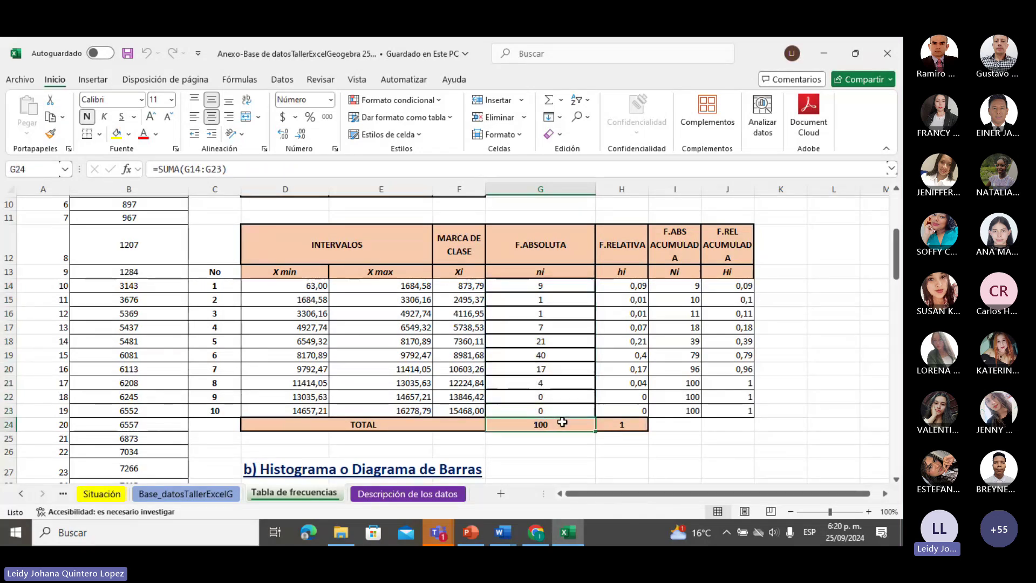
{"action": "scroll", "coordinate": [458, 321], "scroll_direction": "up", "scroll_amount": 3}
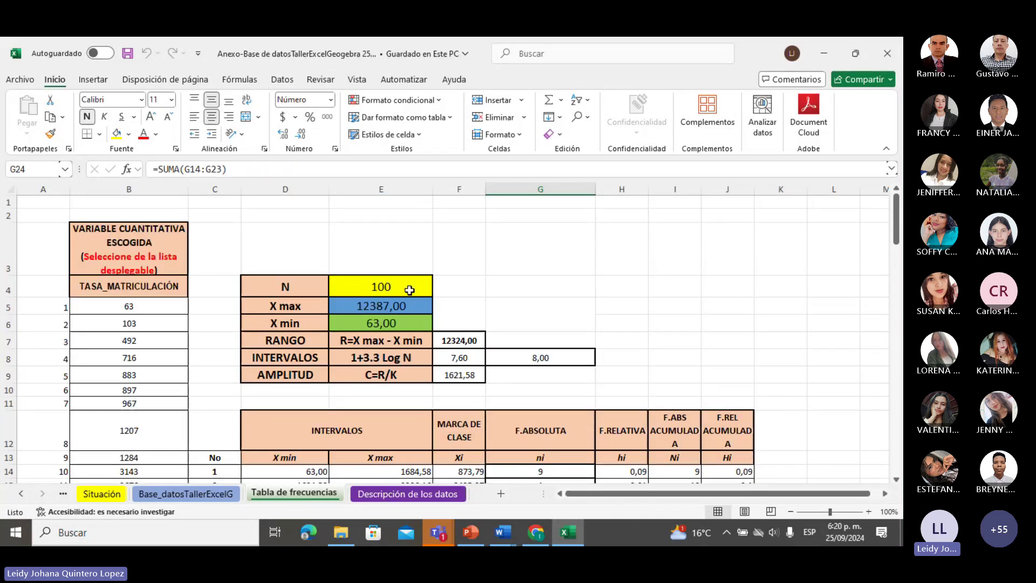
{"action": "left_click", "coordinate": [410, 290]}
{"action": "scroll", "coordinate": [620, 288], "scroll_direction": "down", "scroll_amount": 3}
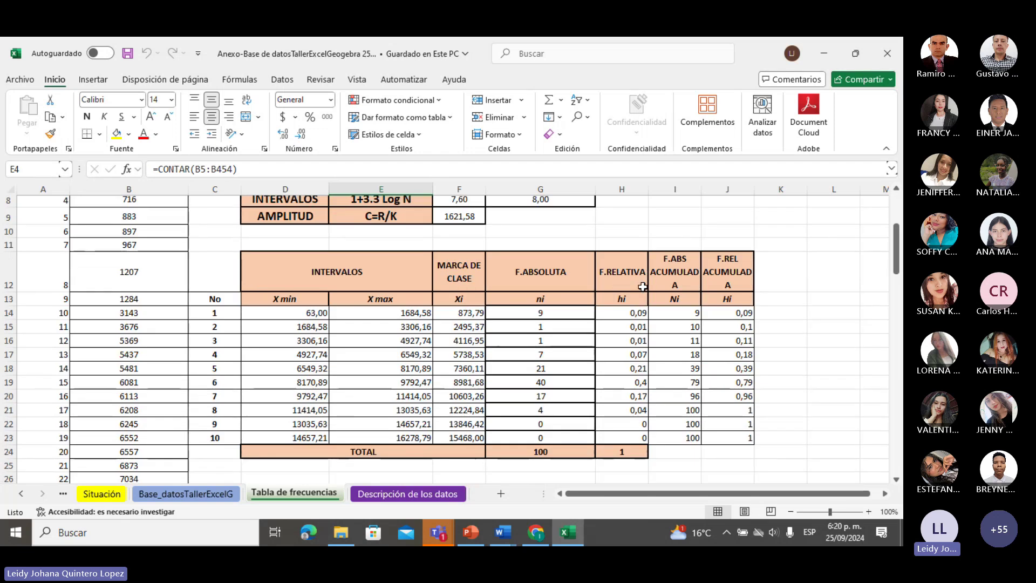
Inspect the formulas of the first absolute frequency in G14 and the first relative frequency in H14
{"action": "left_click", "coordinate": [548, 311]}
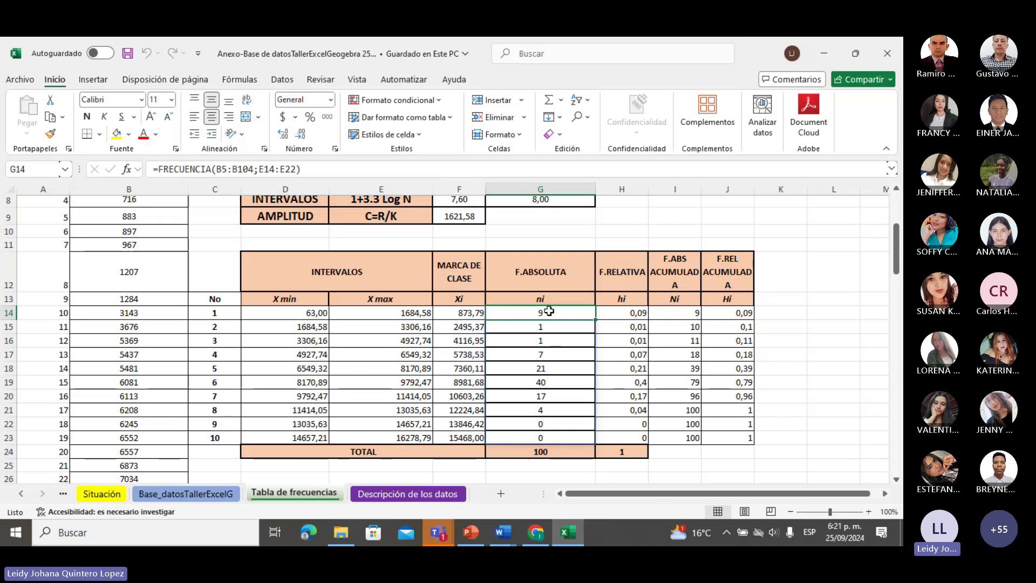
{"action": "left_click", "coordinate": [604, 312]}
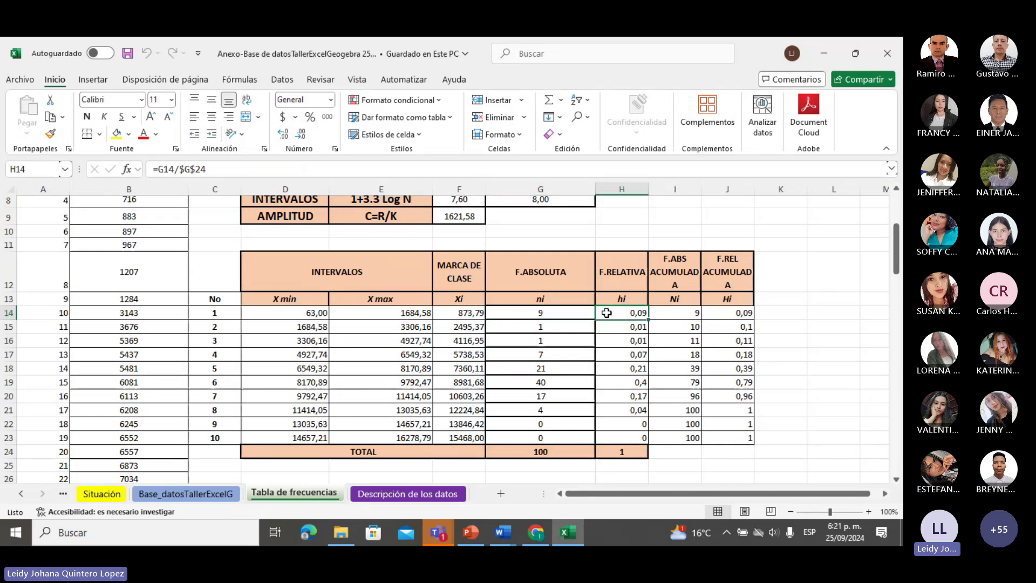
{"action": "left_click", "coordinate": [227, 168]}
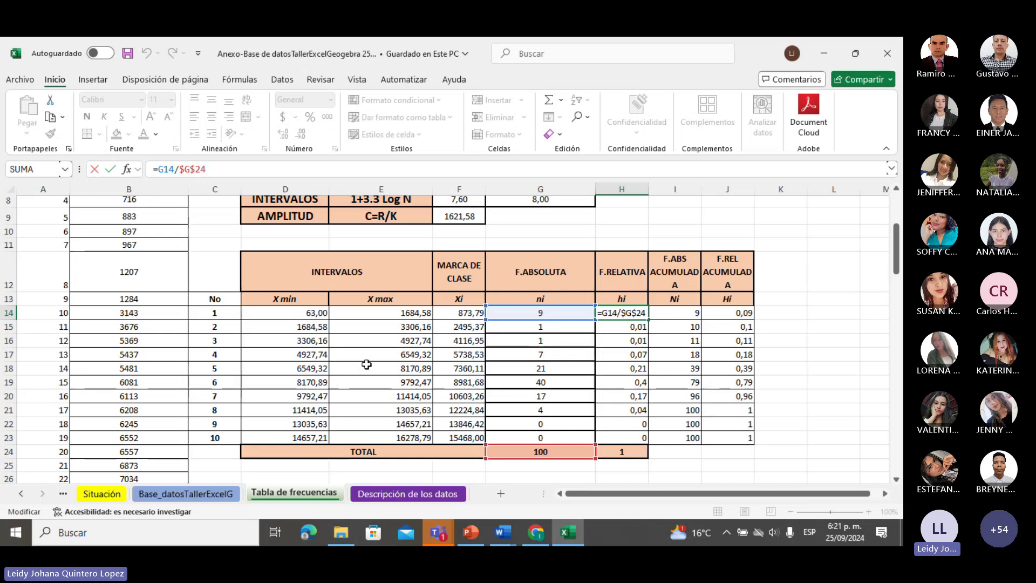
{"action": "key", "text": "Return"}
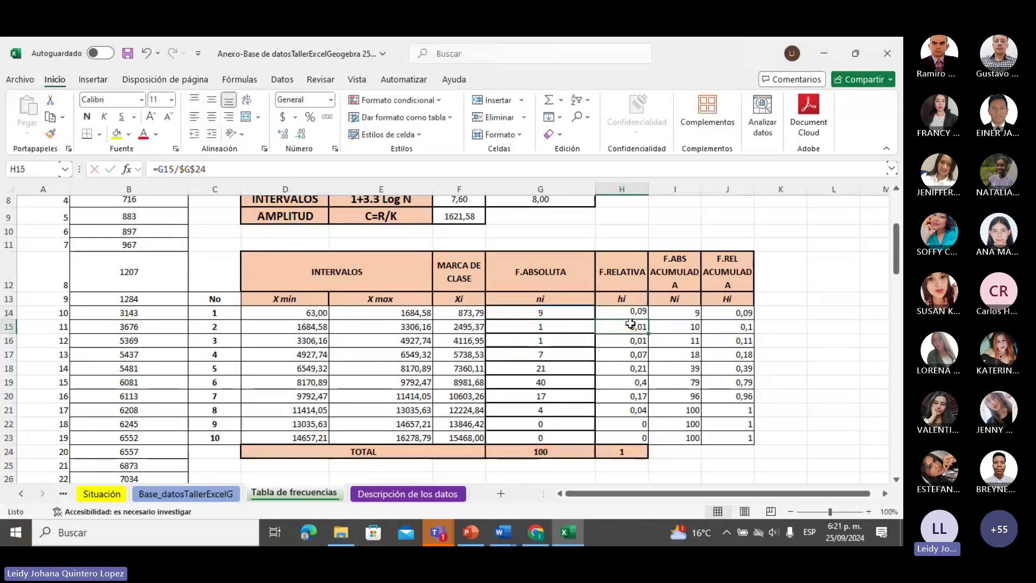
Examine which cells the relative frequency formula in H14 refers to, leaving the formula as it is
{"action": "double_click", "coordinate": [637, 312]}
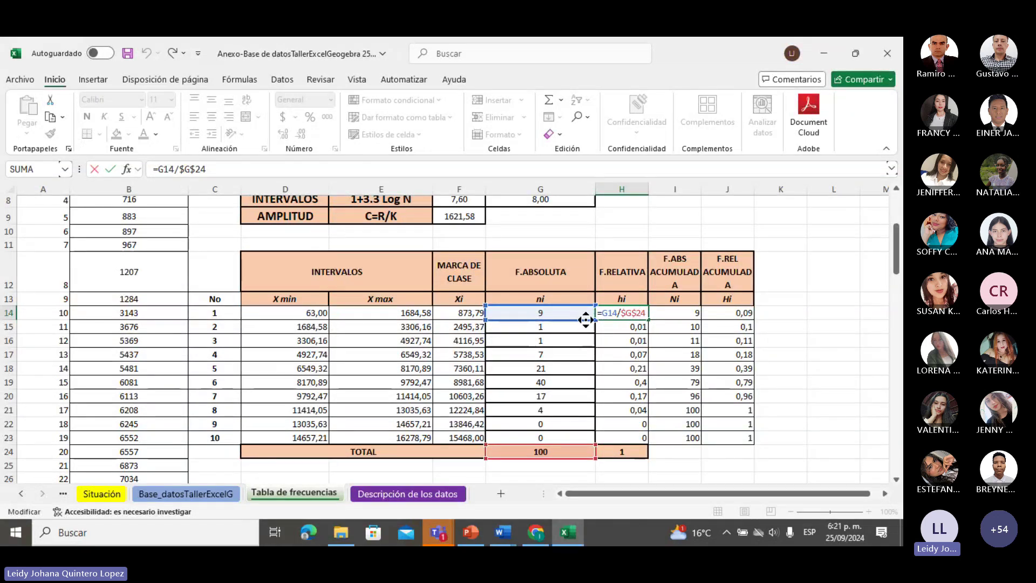
{"action": "scroll", "coordinate": [586, 319], "scroll_direction": "up", "scroll_amount": 2}
{"action": "left_click", "coordinate": [670, 234]}
{"action": "scroll", "coordinate": [671, 266], "scroll_direction": "down", "scroll_amount": 3}
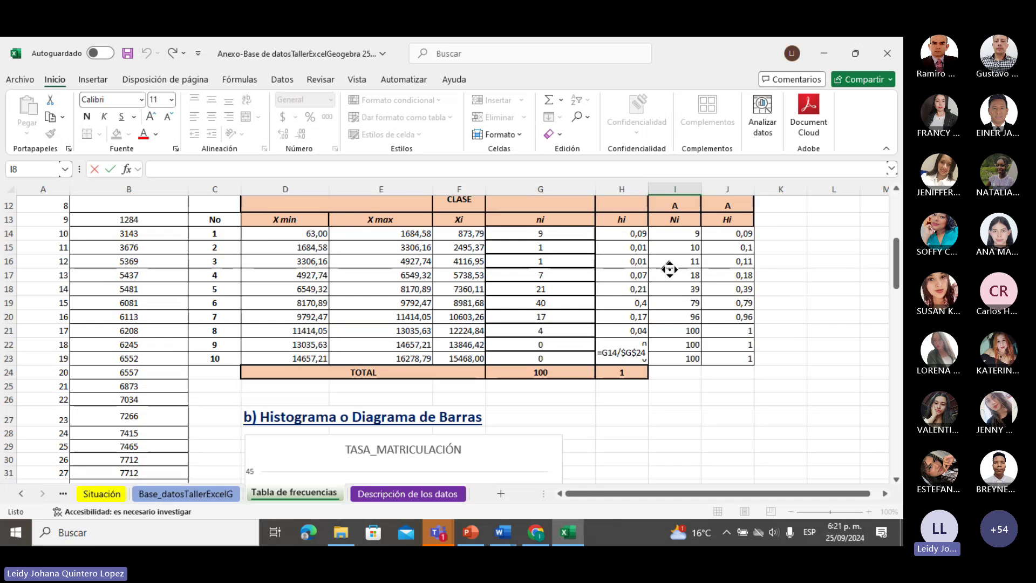
{"action": "left_click", "coordinate": [789, 275]}
{"action": "scroll", "coordinate": [788, 277], "scroll_direction": "up", "scroll_amount": 4}
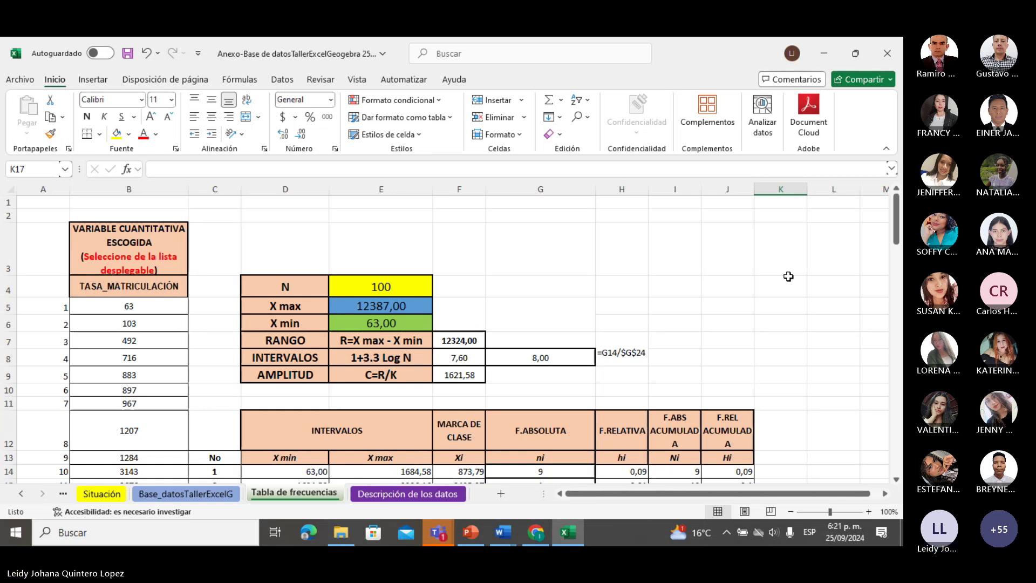
{"action": "scroll", "coordinate": [731, 342], "scroll_direction": "down", "scroll_amount": 1}
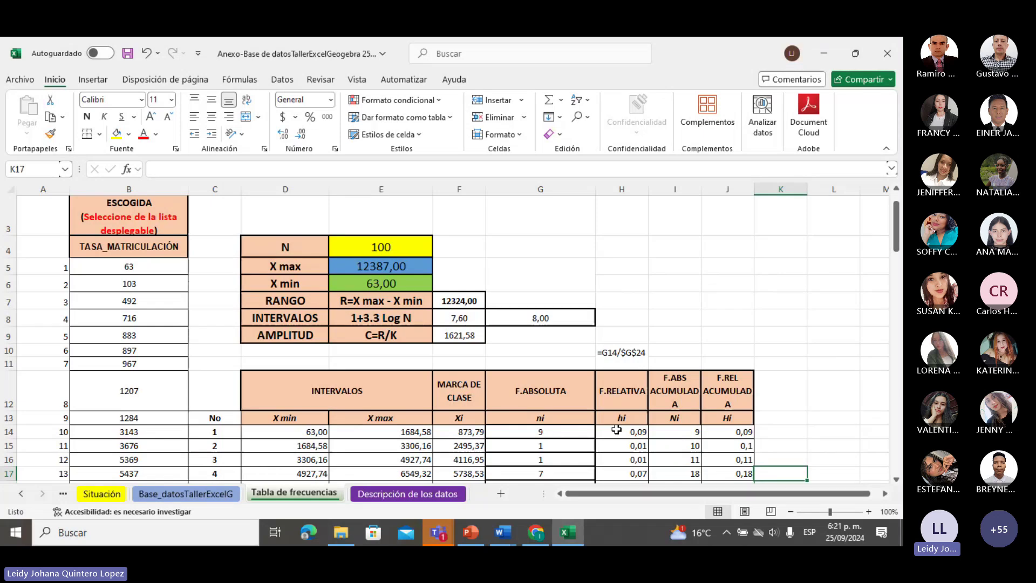
Try re-entering the total cell G24 as the divisor in H14, then remove the extra reference and keep =G14/$G$24
{"action": "double_click", "coordinate": [624, 432]}
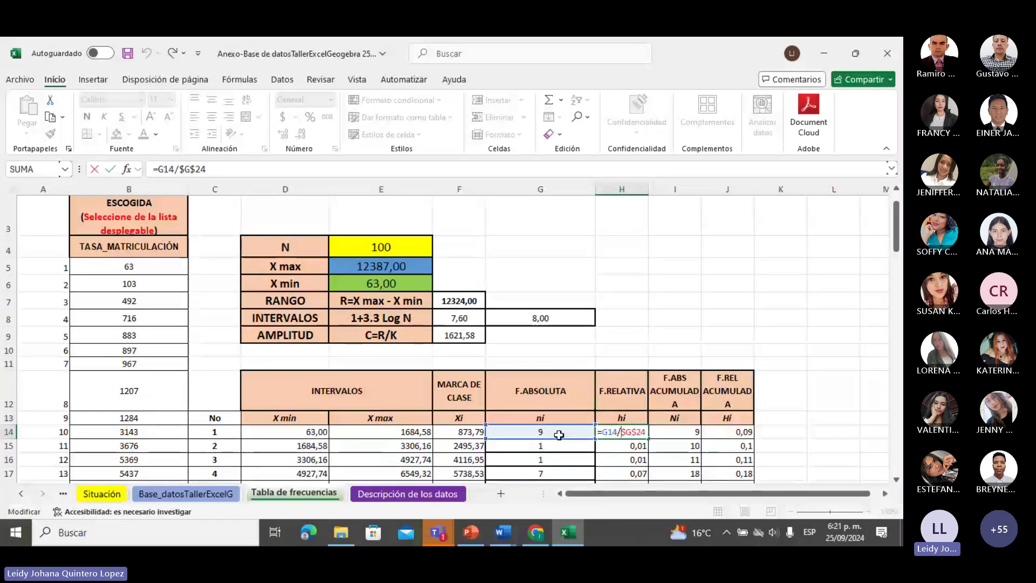
{"action": "scroll", "coordinate": [561, 433], "scroll_direction": "down", "scroll_amount": 4}
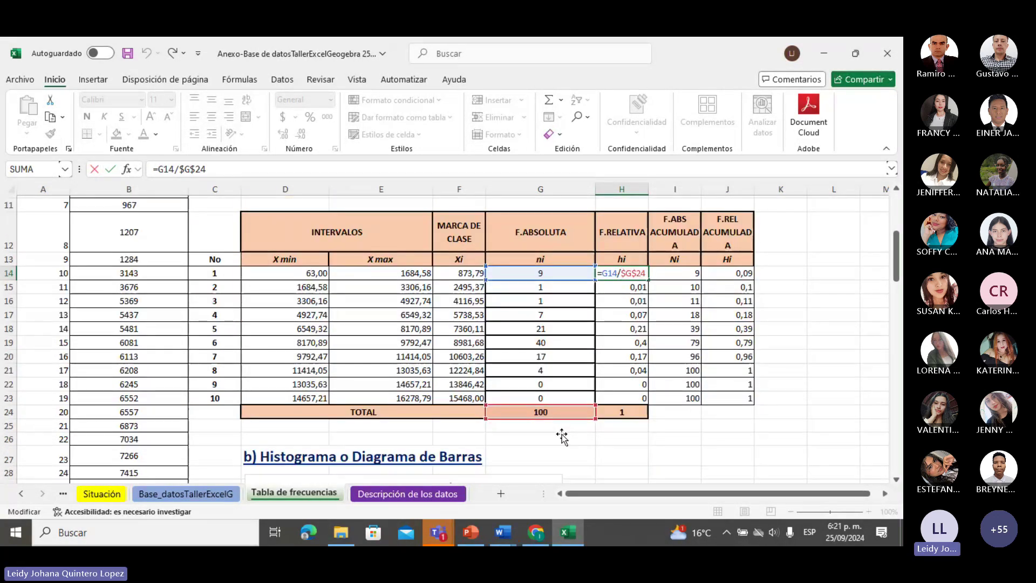
{"action": "scroll", "coordinate": [561, 437], "scroll_direction": "up", "scroll_amount": 1}
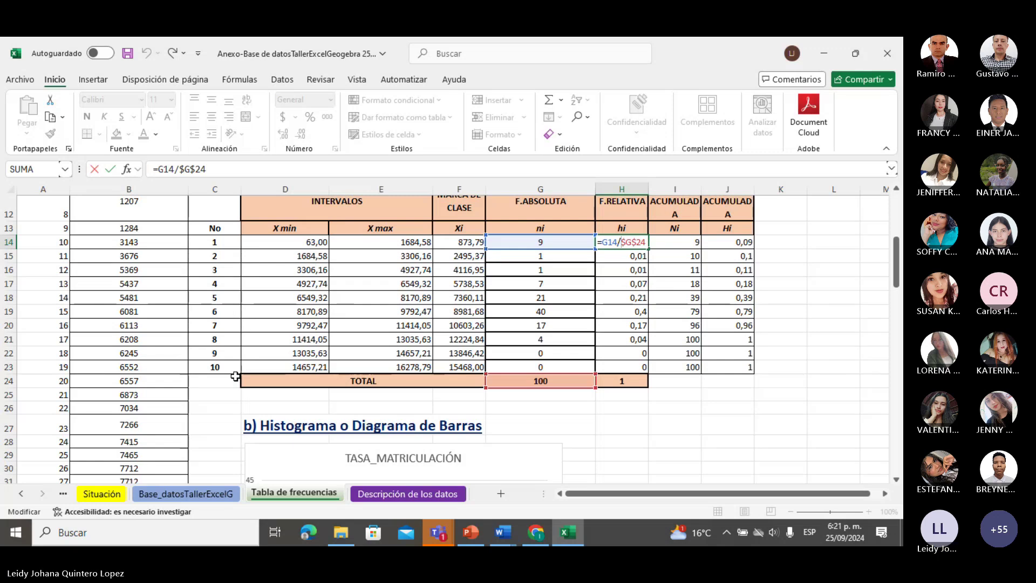
{"action": "key", "text": "Left"}
{"action": "key", "text": "Left"}
{"action": "key", "text": "Left"}
{"action": "key", "text": "Left"}
{"action": "key", "text": "Left"}
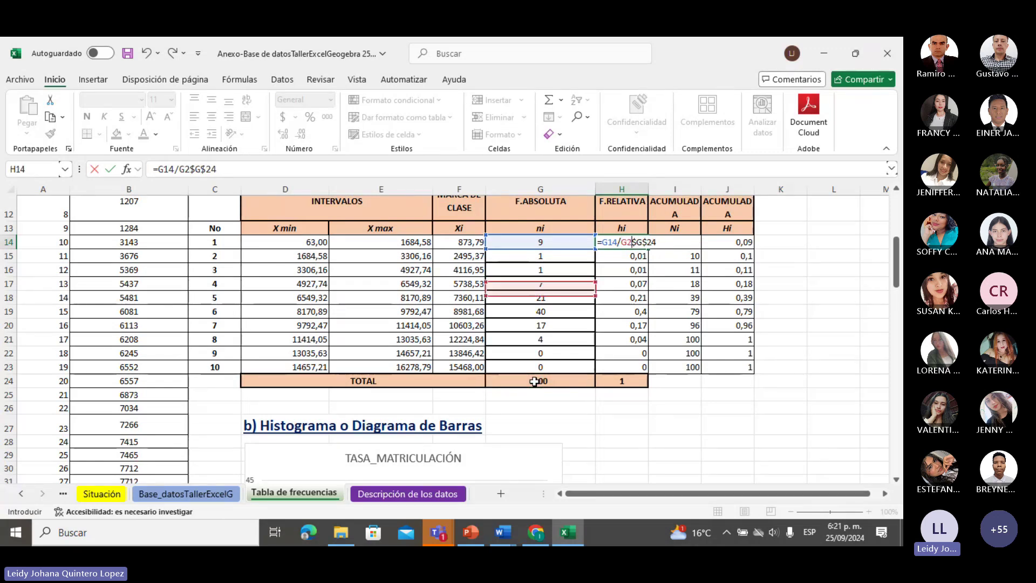
{"action": "type", "text": "G"}
{"action": "key", "text": "BackSpace"}
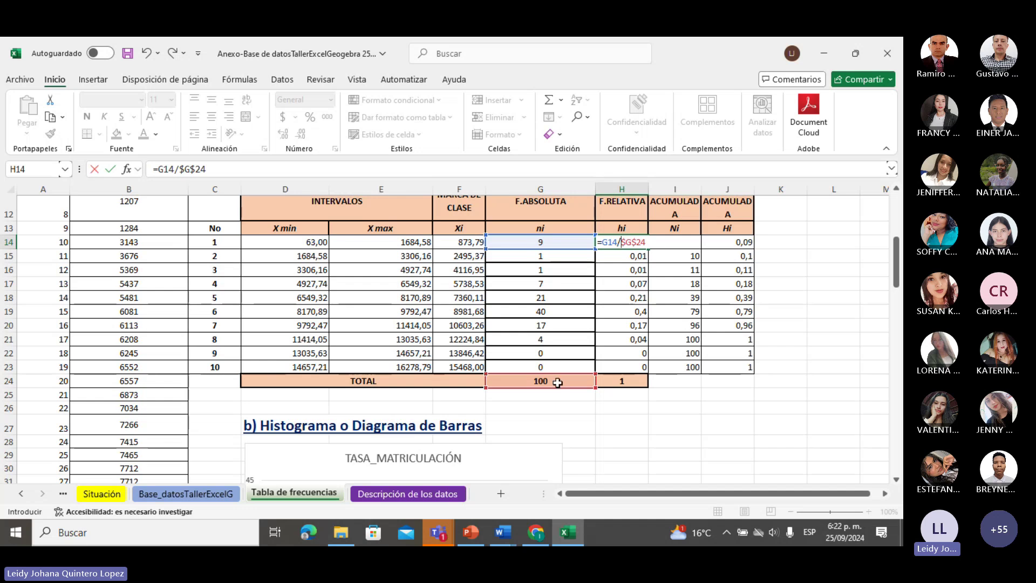
{"action": "left_click", "coordinate": [559, 380]}
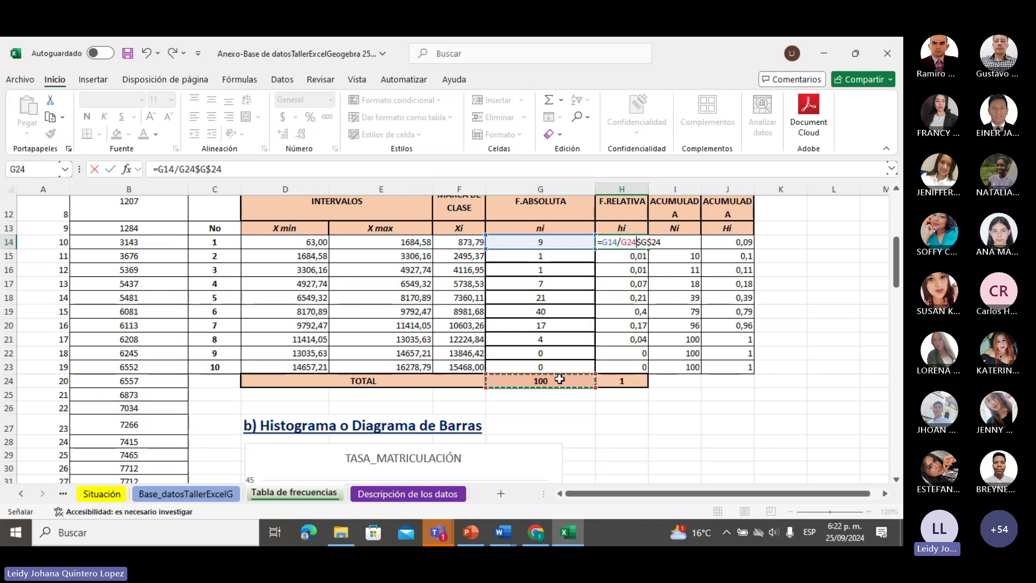
{"action": "key", "text": "BackSpace"}
{"action": "key", "text": "BackSpace"}
{"action": "key", "text": "BackSpace"}
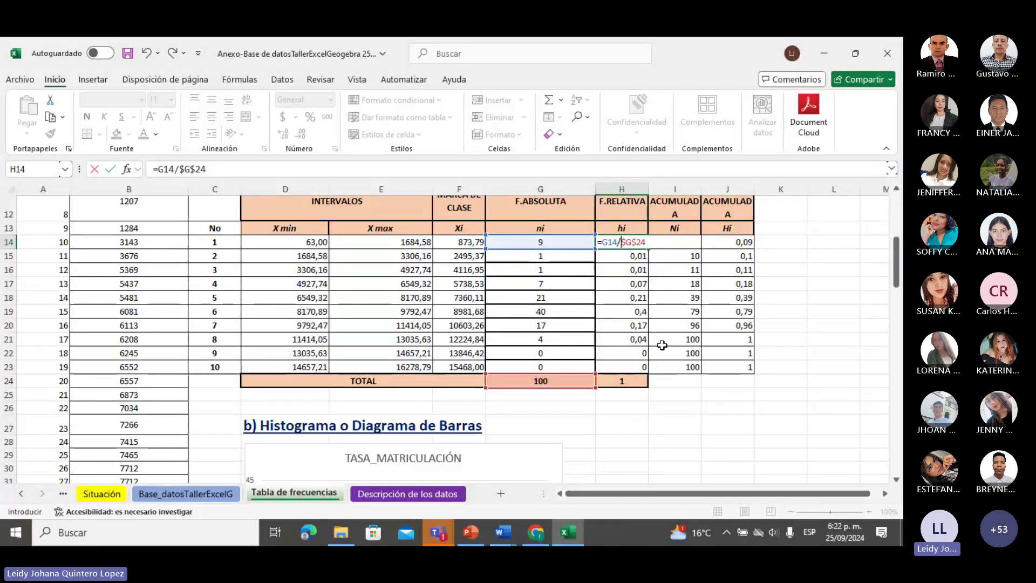
{"action": "key", "text": "Return"}
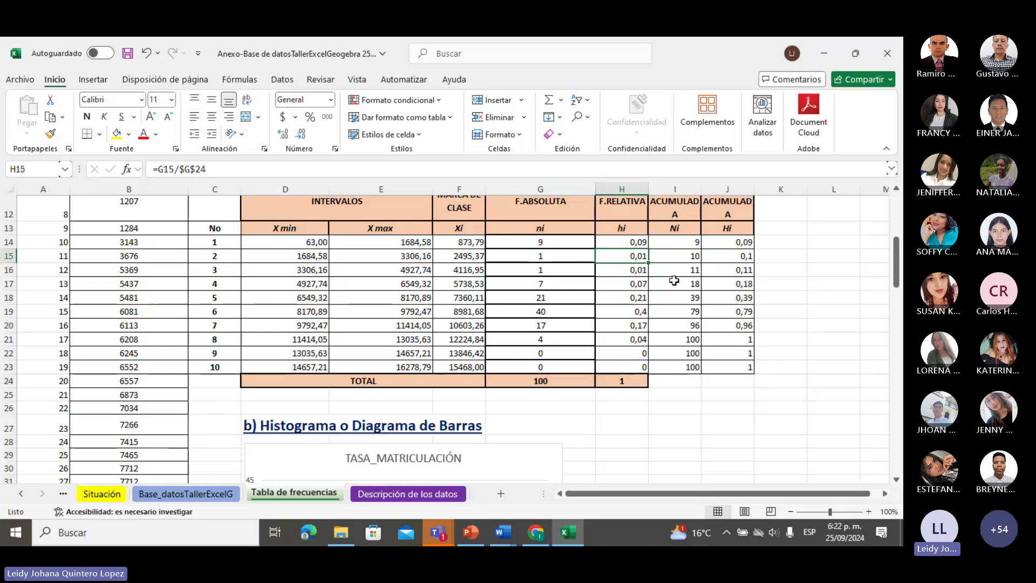
Inspect the formula of the first cumulative absolute frequency in I14
{"action": "double_click", "coordinate": [691, 244]}
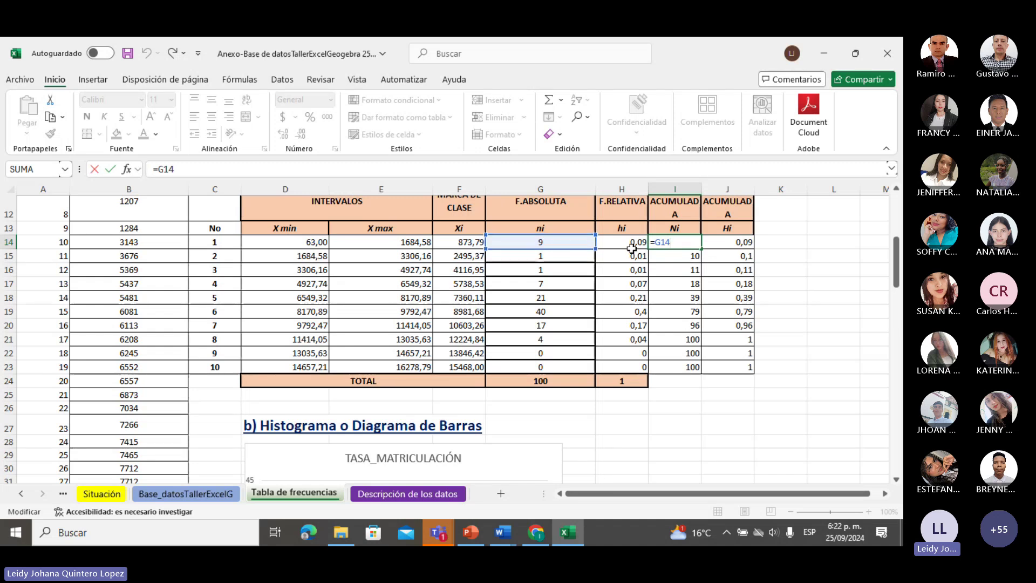
{"action": "scroll", "coordinate": [742, 252], "scroll_direction": "up", "scroll_amount": 1}
{"action": "scroll", "coordinate": [742, 254], "scroll_direction": "up", "scroll_amount": 2}
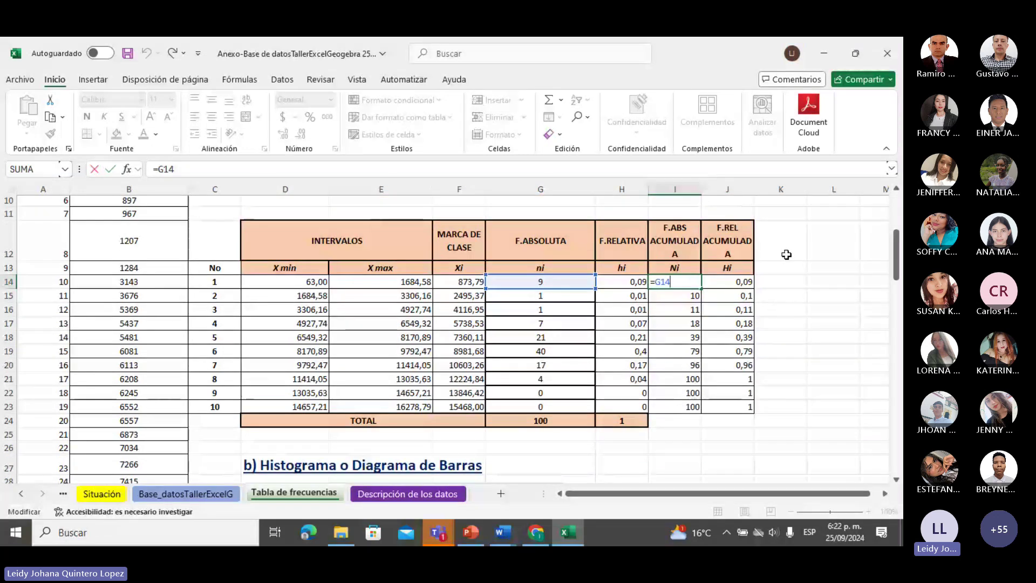
{"action": "scroll", "coordinate": [786, 254], "scroll_direction": "down", "scroll_amount": 3}
Fill the relative frequency formula =G14/$G$24 from H14 down through H23
{"action": "left_click", "coordinate": [642, 242]}
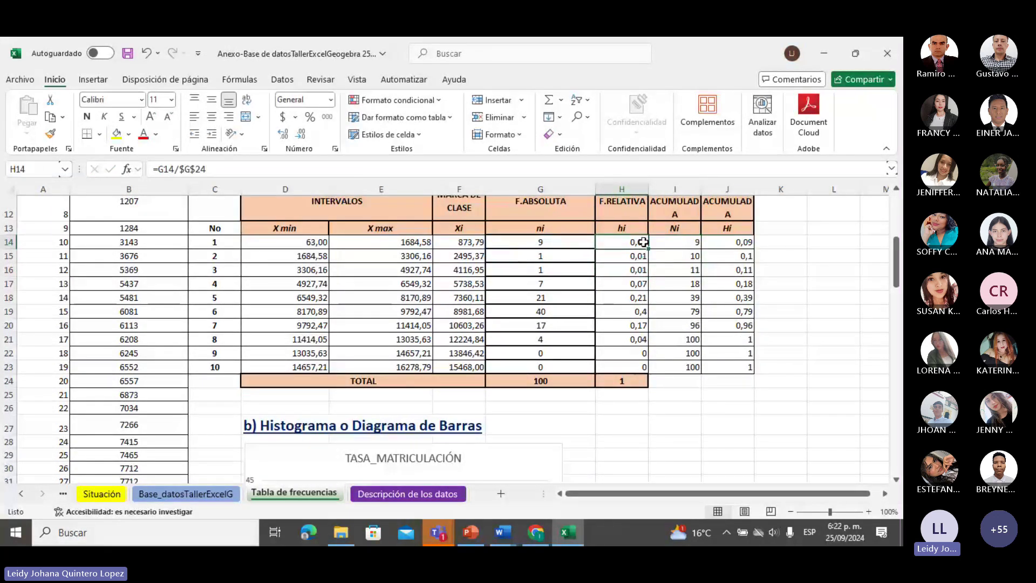
{"action": "left_click_drag", "start_coordinate": [643, 242], "coordinate": [646, 374]}
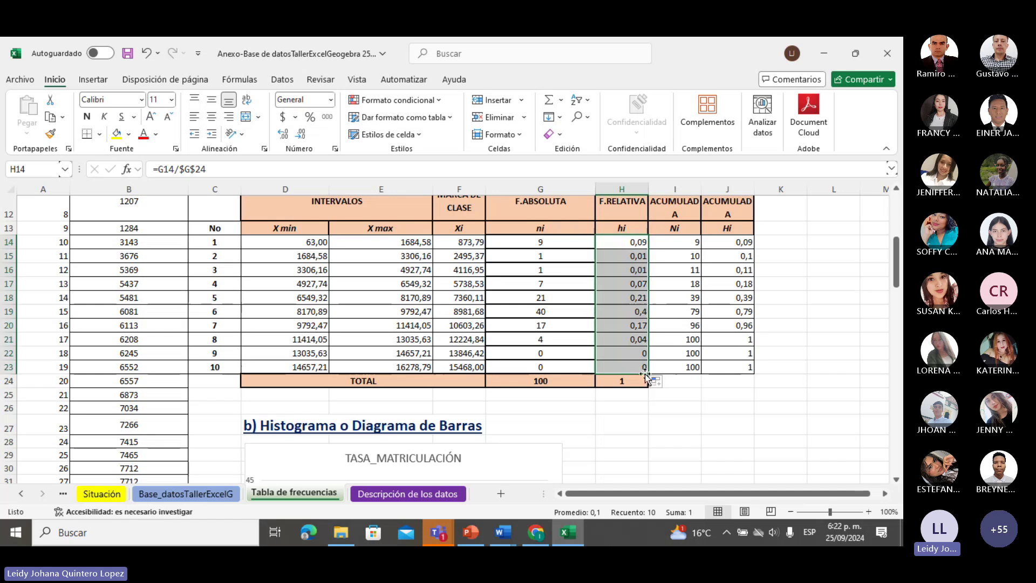
{"action": "left_click", "coordinate": [677, 408]}
{"action": "scroll", "coordinate": [703, 366], "scroll_direction": "up", "scroll_amount": 1}
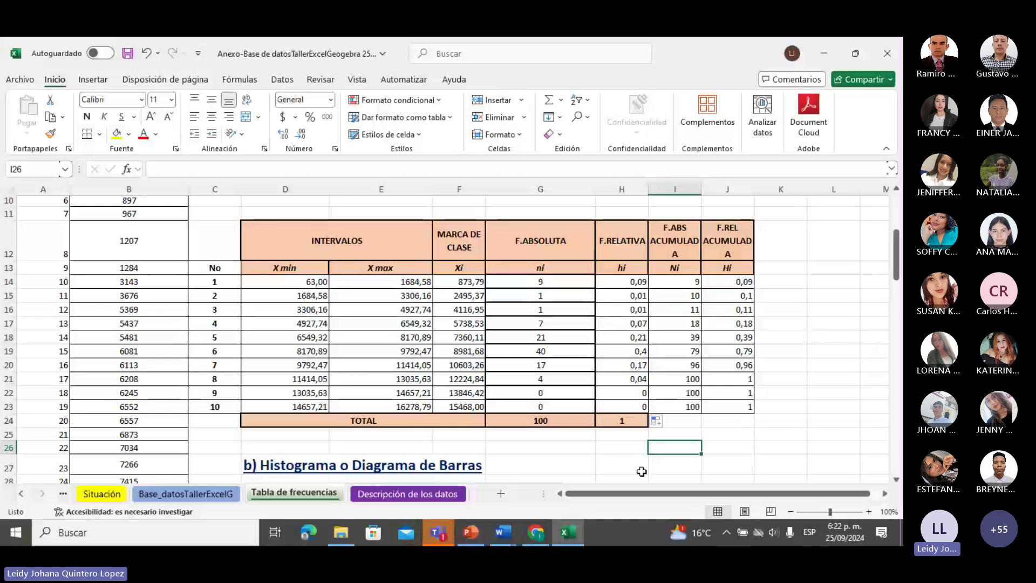
Inspect the relative frequency total in H24 and compare the first cumulative formulas in I14 and J14, leaving them as they are
{"action": "left_click", "coordinate": [632, 420]}
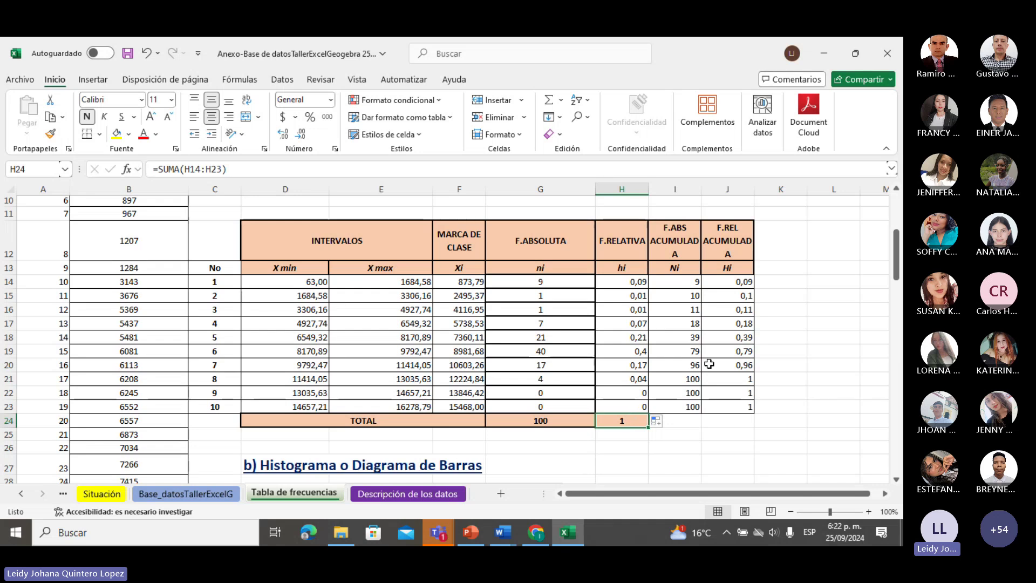
{"action": "left_click", "coordinate": [690, 284]}
{"action": "type", "text": "=G14"}
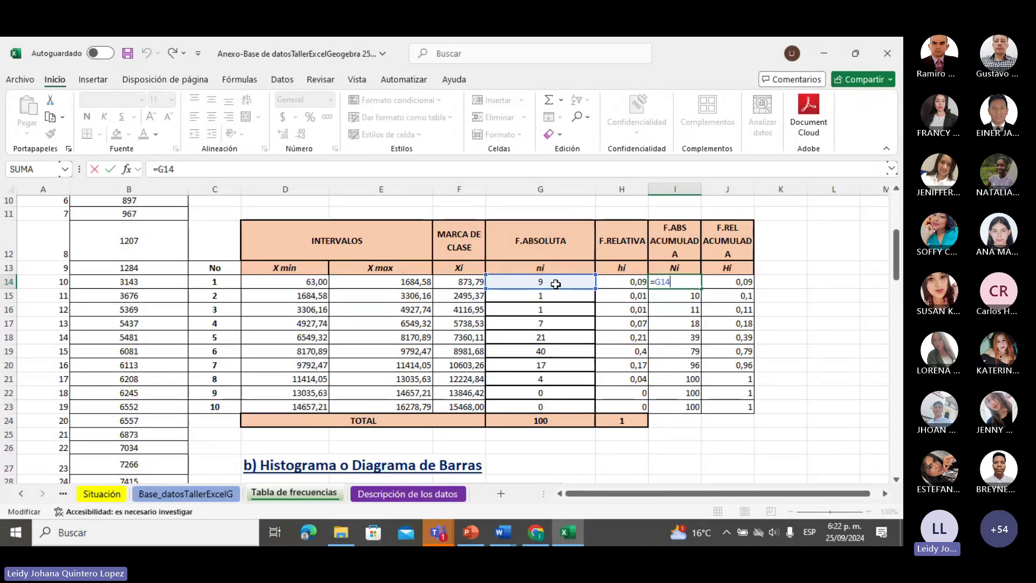
{"action": "double_click", "coordinate": [743, 281]}
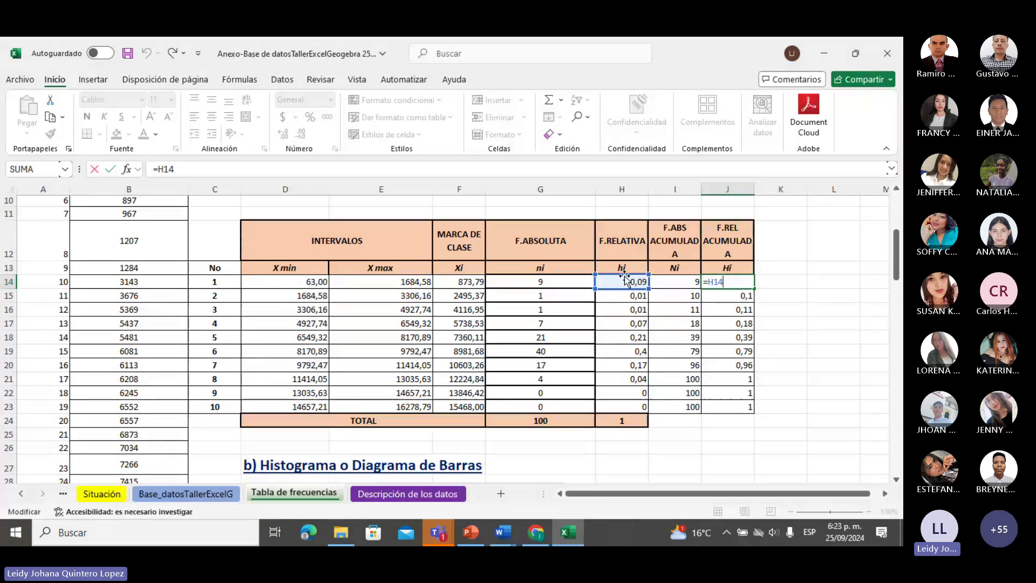
{"action": "left_click", "coordinate": [782, 277]}
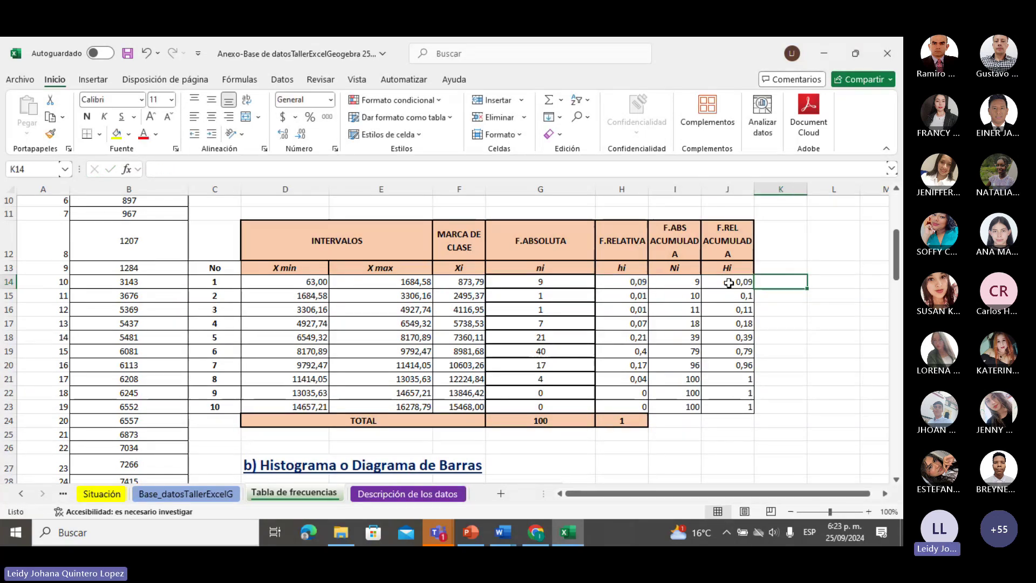
{"action": "double_click", "coordinate": [673, 281]}
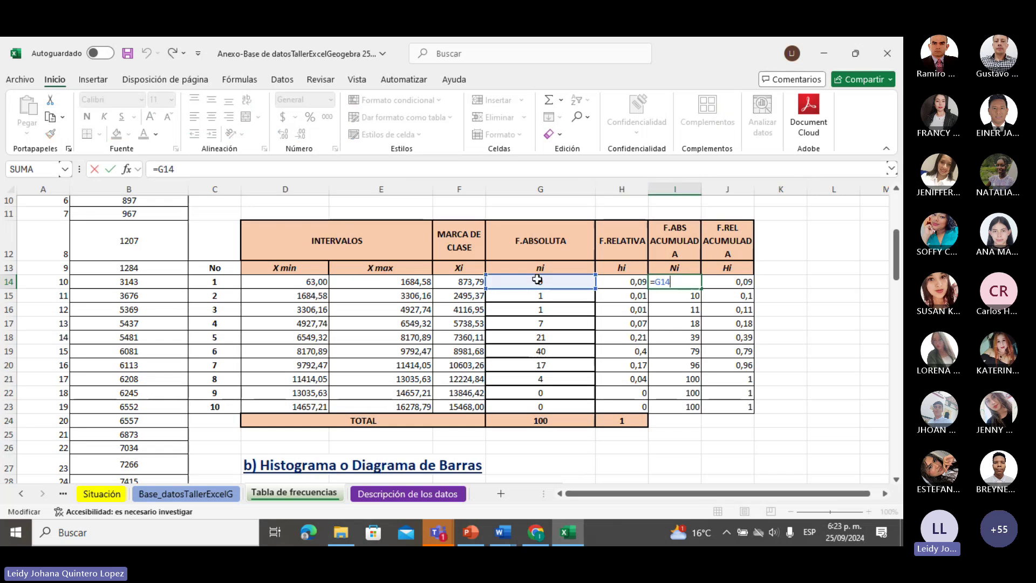
{"action": "double_click", "coordinate": [740, 282]}
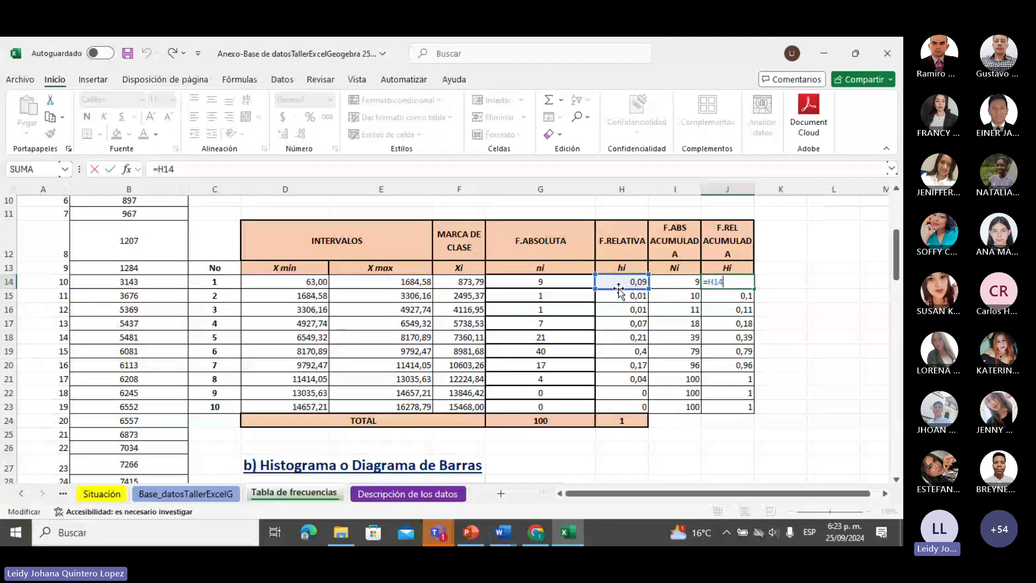
{"action": "double_click", "coordinate": [676, 282]}
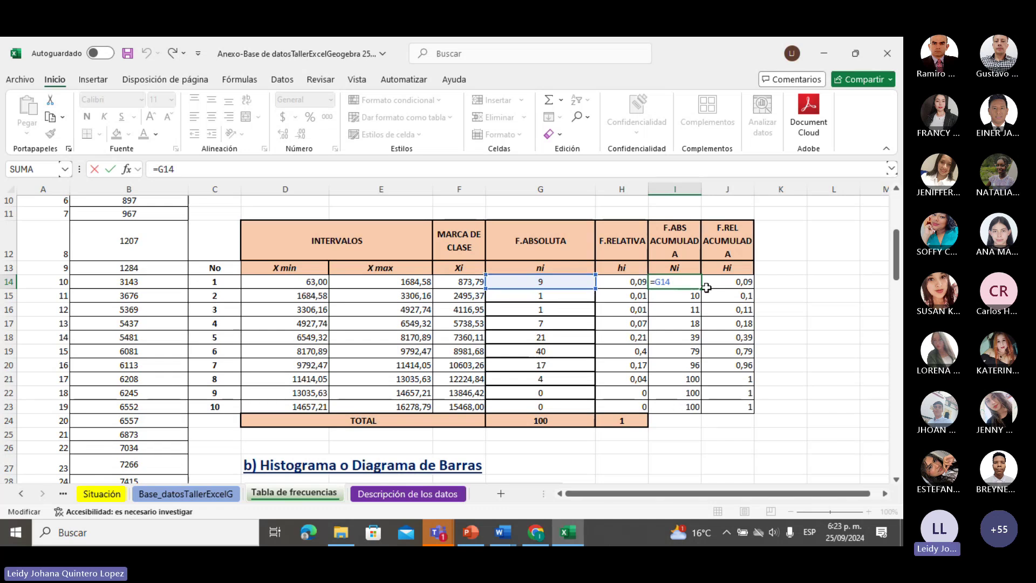
{"action": "key", "text": "Return"}
Examine how the second and third cumulative absolute frequencies in I15 and I16 are calculated, and go to the column's last value
{"action": "double_click", "coordinate": [674, 295]}
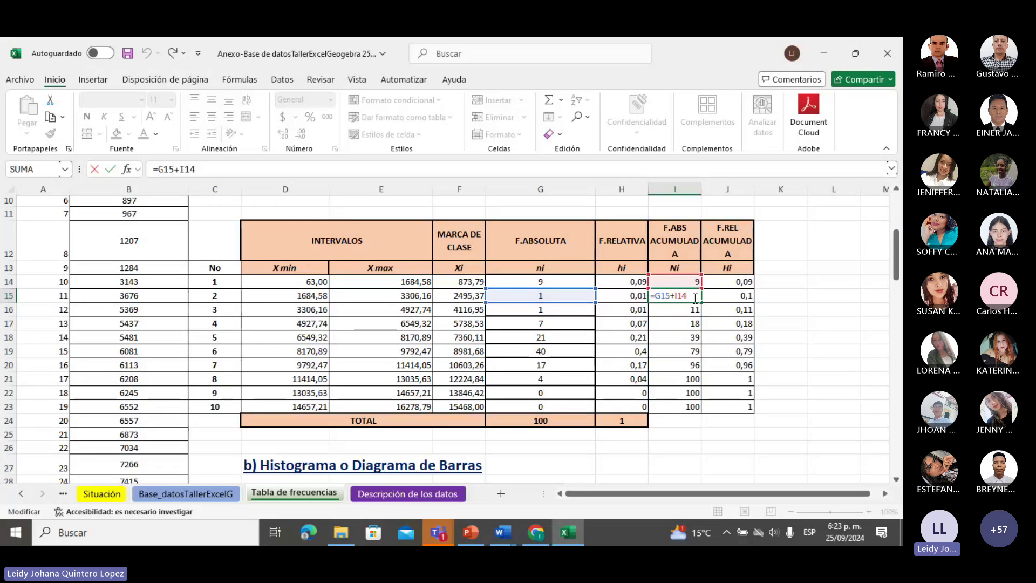
{"action": "key", "text": "Return"}
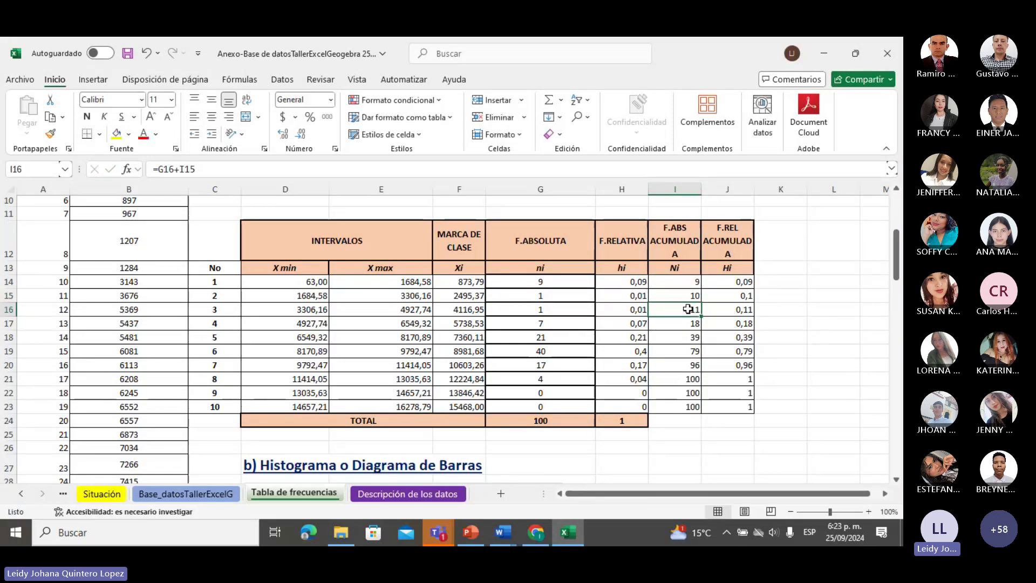
{"action": "double_click", "coordinate": [689, 309]}
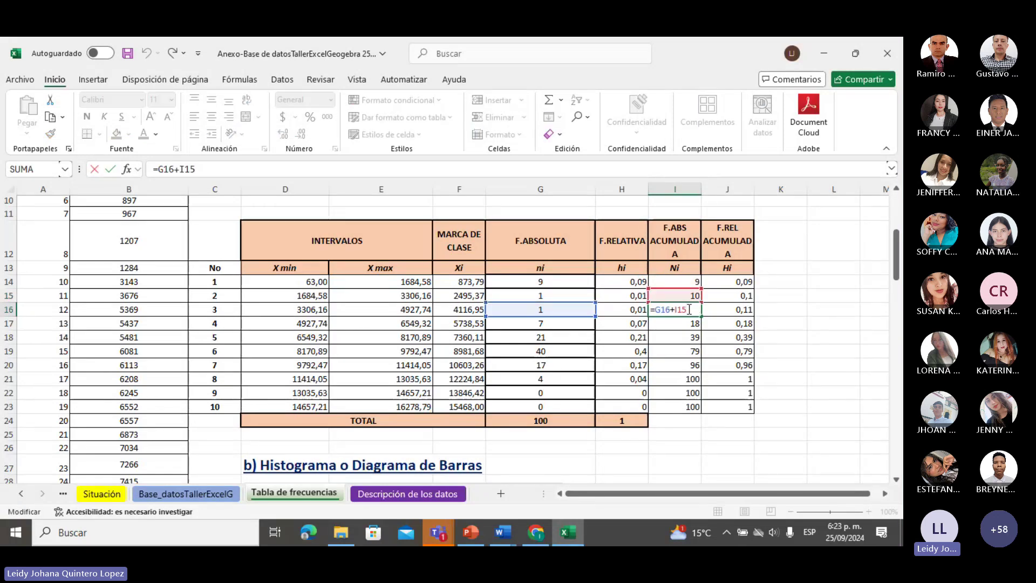
{"action": "key", "text": "Return"}
{"action": "key", "text": "ctrl+Down"}
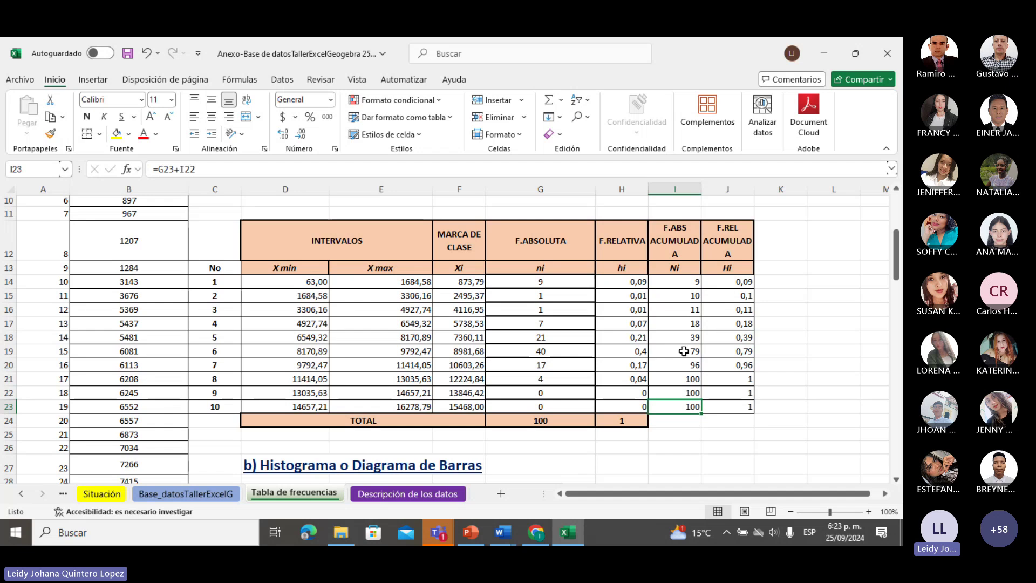
Check the cumulative absolute frequency formulas cell by cell from I15 down to I22 without editing them
{"action": "left_click", "coordinate": [674, 295]}
{"action": "key", "text": "F2"}
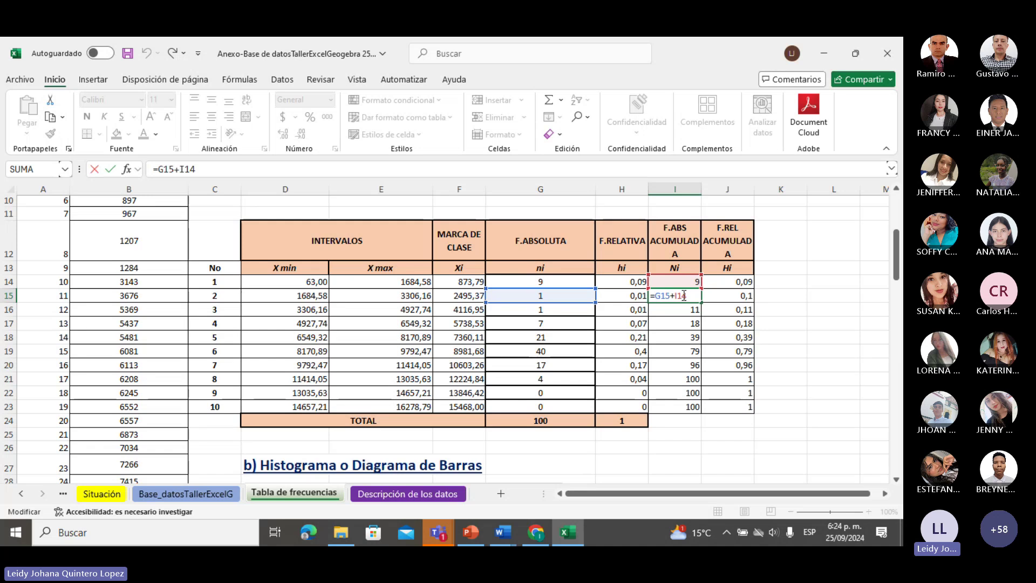
{"action": "double_click", "coordinate": [692, 310]}
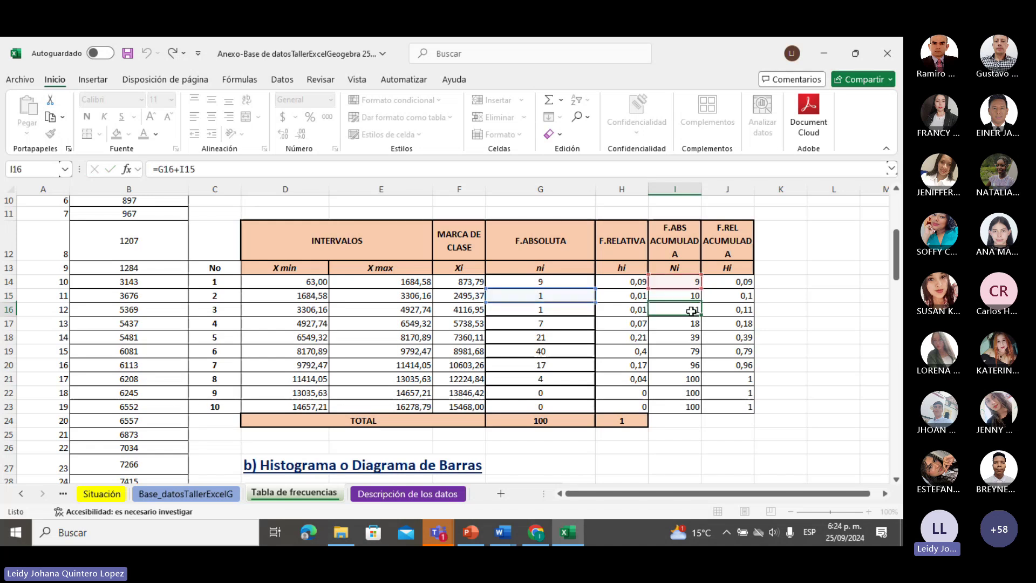
{"action": "double_click", "coordinate": [689, 324]}
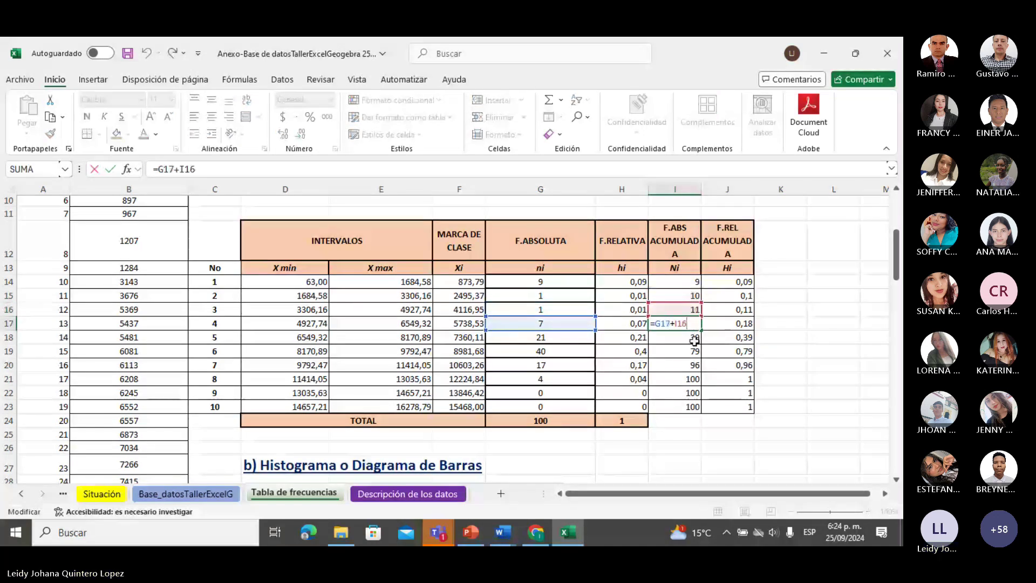
{"action": "double_click", "coordinate": [691, 338]}
{"action": "double_click", "coordinate": [692, 352]}
{"action": "double_click", "coordinate": [694, 365]}
{"action": "double_click", "coordinate": [695, 380]}
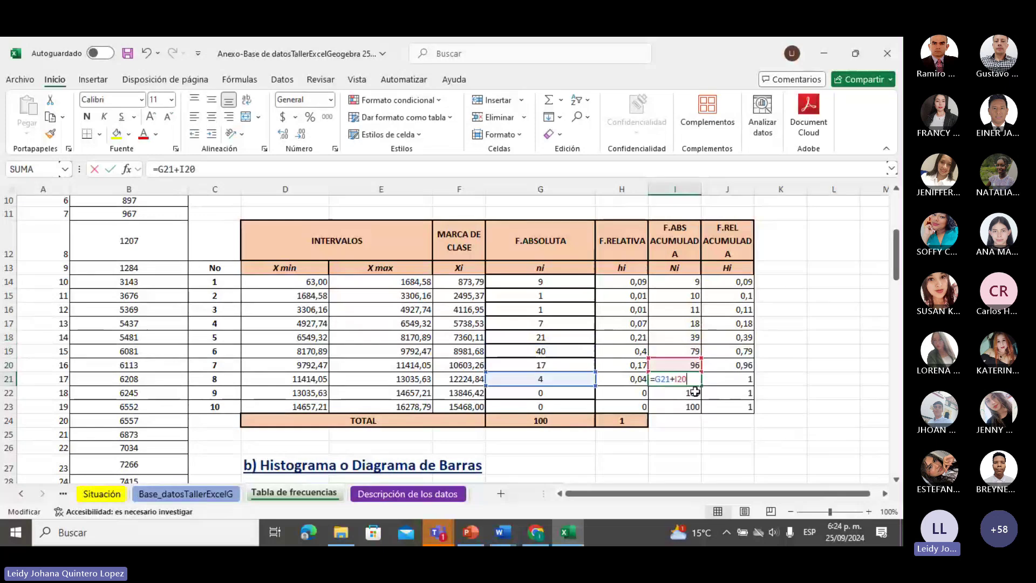
{"action": "double_click", "coordinate": [693, 393]}
Review once more which cells the formula in I15 adds, then leave the cell without editing it
{"action": "double_click", "coordinate": [694, 292]}
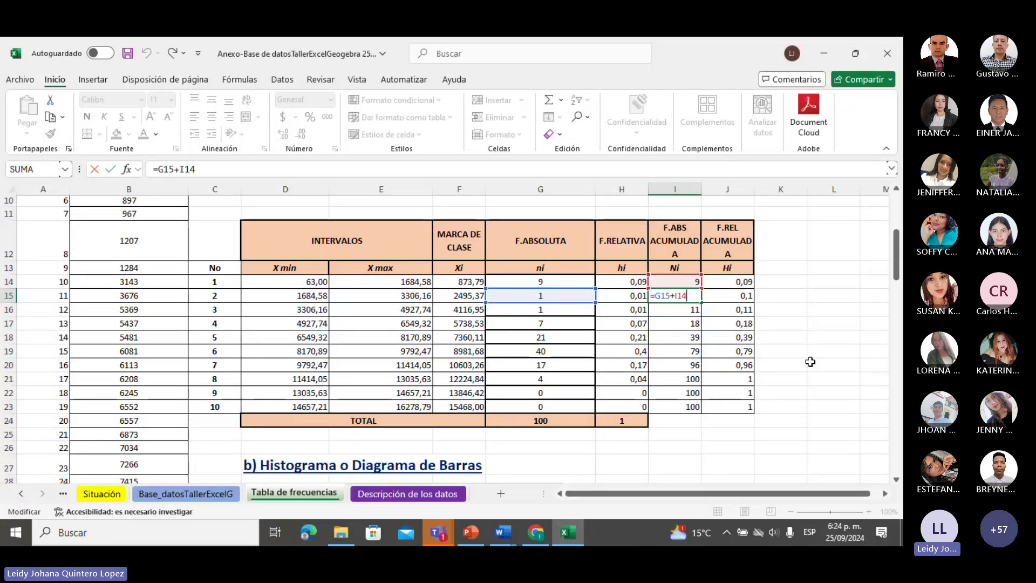
{"action": "scroll", "coordinate": [847, 342], "scroll_direction": "down", "scroll_amount": 1}
{"action": "scroll", "coordinate": [828, 334], "scroll_direction": "up", "scroll_amount": 1}
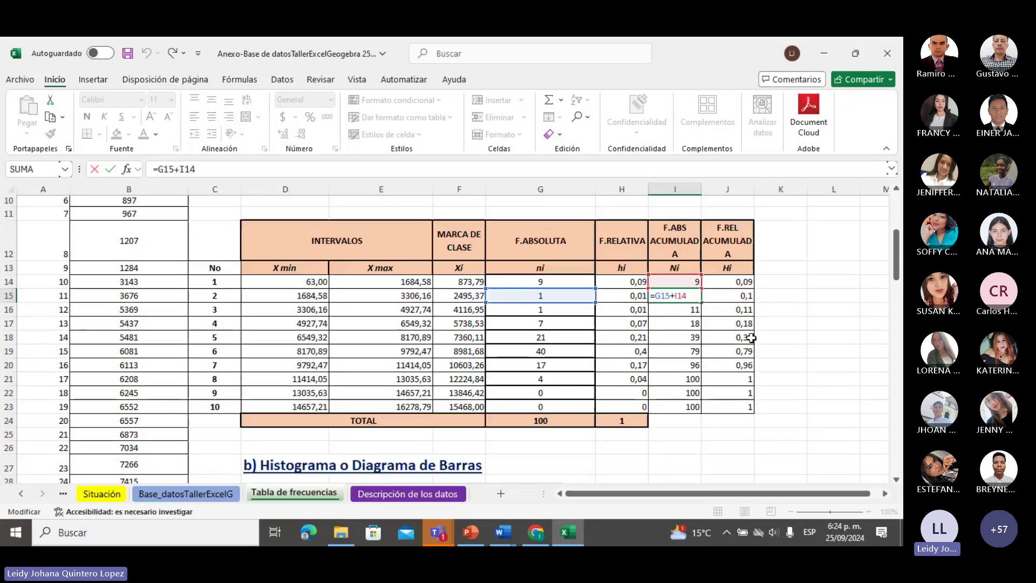
{"action": "left_click", "coordinate": [788, 324]}
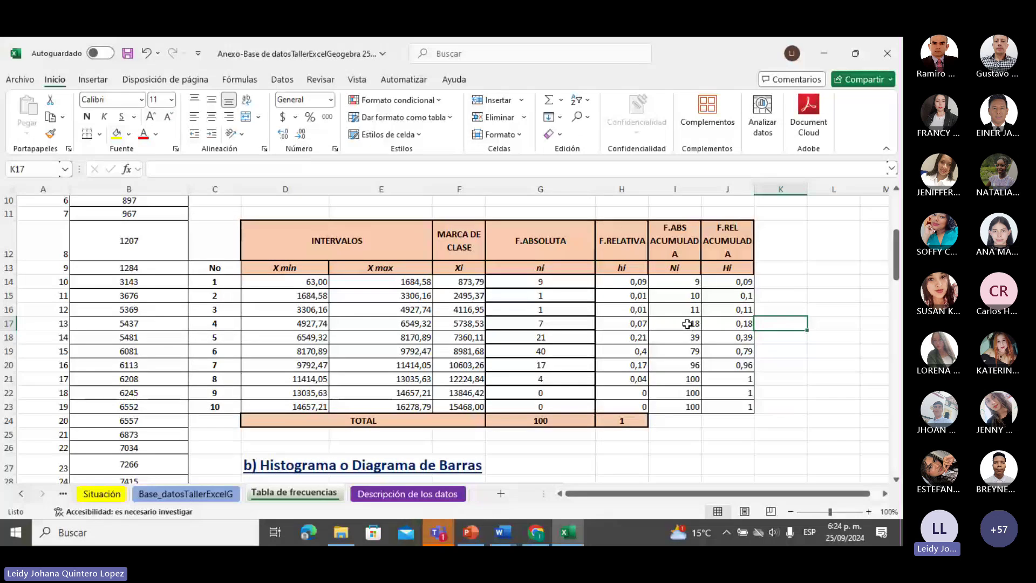
{"action": "scroll", "coordinate": [684, 332], "scroll_direction": "down", "scroll_amount": 1}
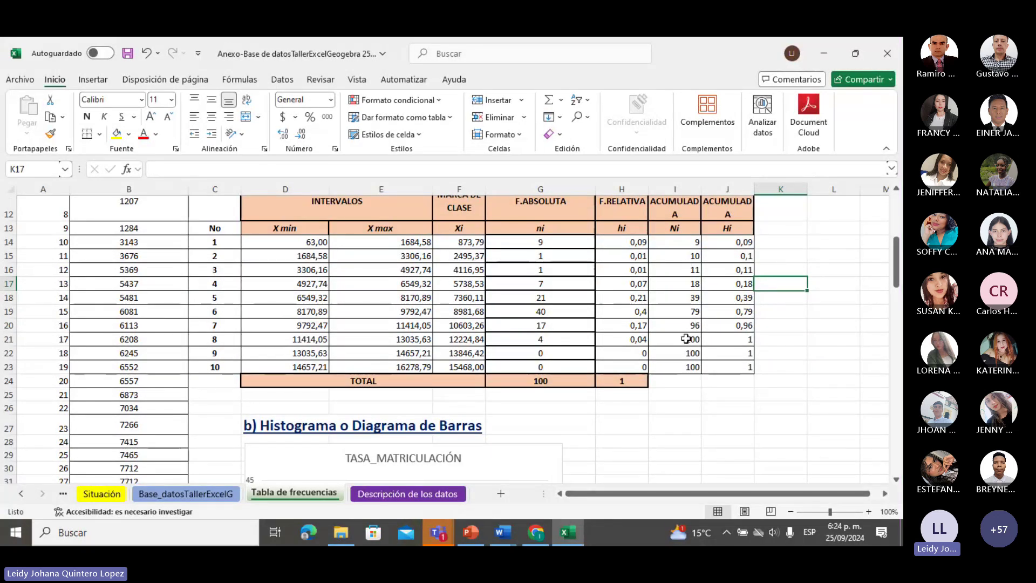
{"action": "scroll", "coordinate": [696, 253], "scroll_direction": "up", "scroll_amount": 1}
{"action": "left_click", "coordinate": [792, 238]}
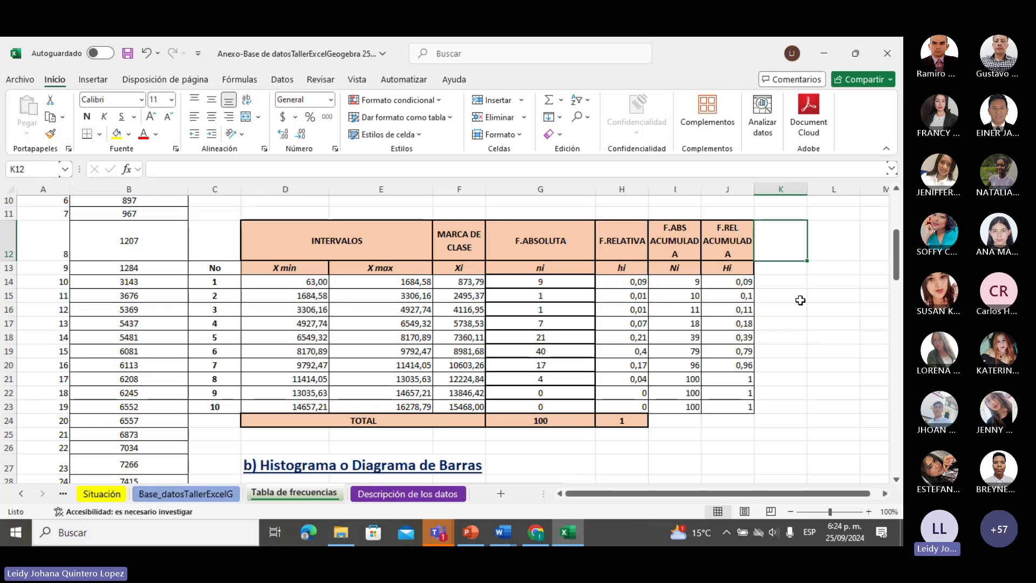
Examine the cumulative relative frequency formulas in column J from J14 down to J20, leaving them as they are
{"action": "double_click", "coordinate": [746, 285]}
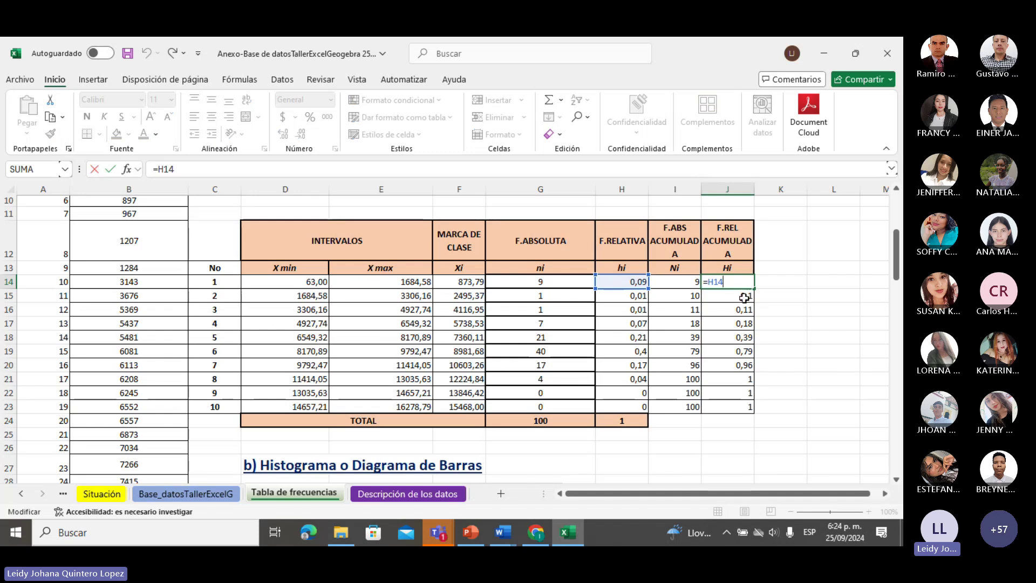
{"action": "double_click", "coordinate": [745, 298]}
{"action": "key", "text": "Escape"}
{"action": "key", "text": "ctrl+Down"}
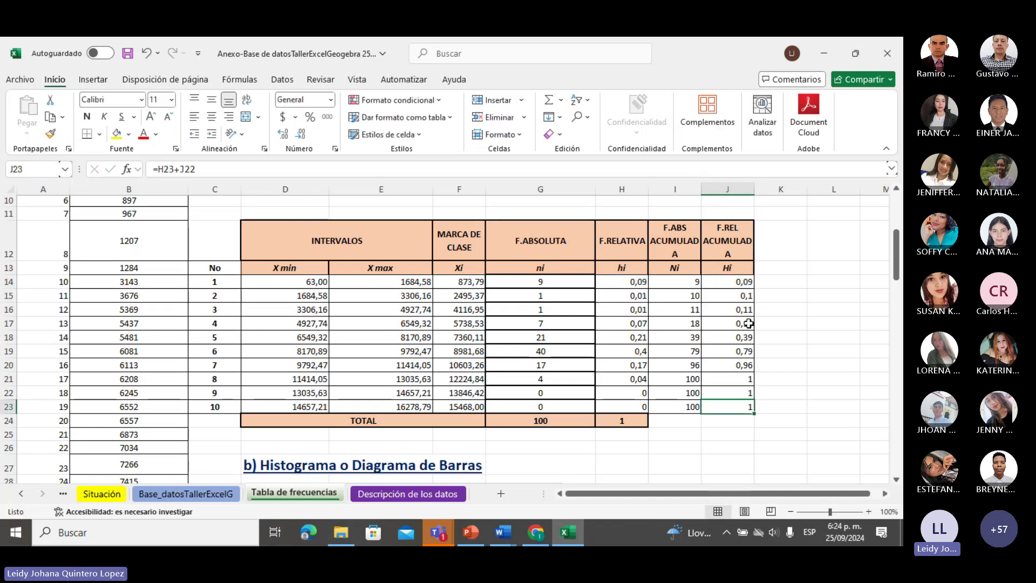
{"action": "double_click", "coordinate": [748, 323]}
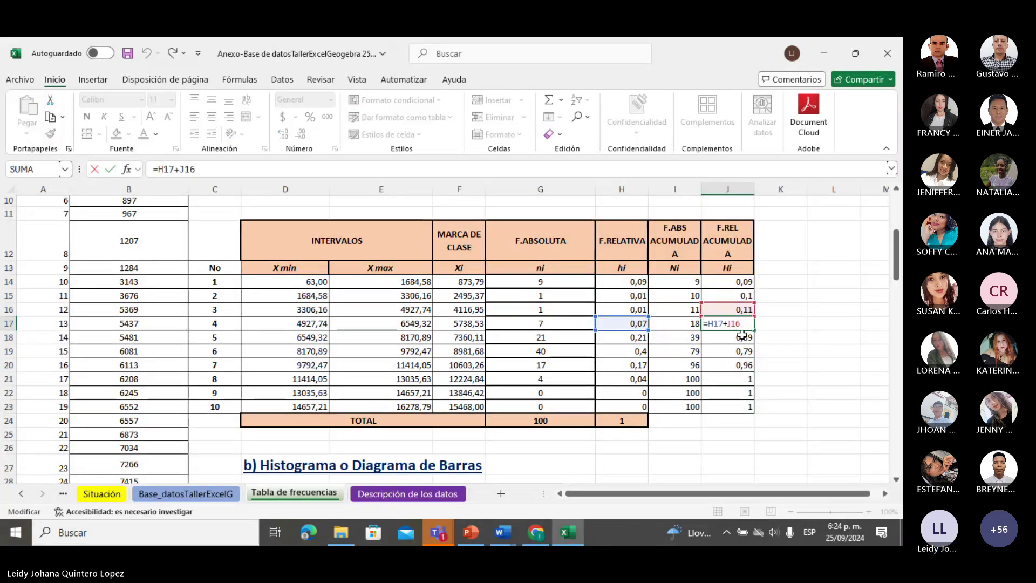
{"action": "double_click", "coordinate": [746, 338]}
{"action": "double_click", "coordinate": [747, 352]}
{"action": "double_click", "coordinate": [748, 366]}
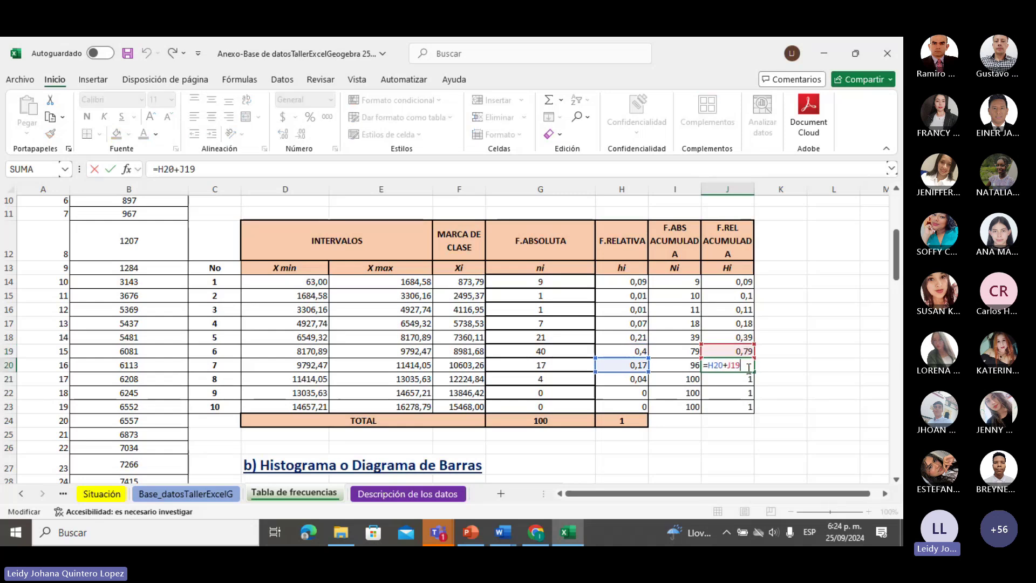
{"action": "left_click", "coordinate": [796, 350]}
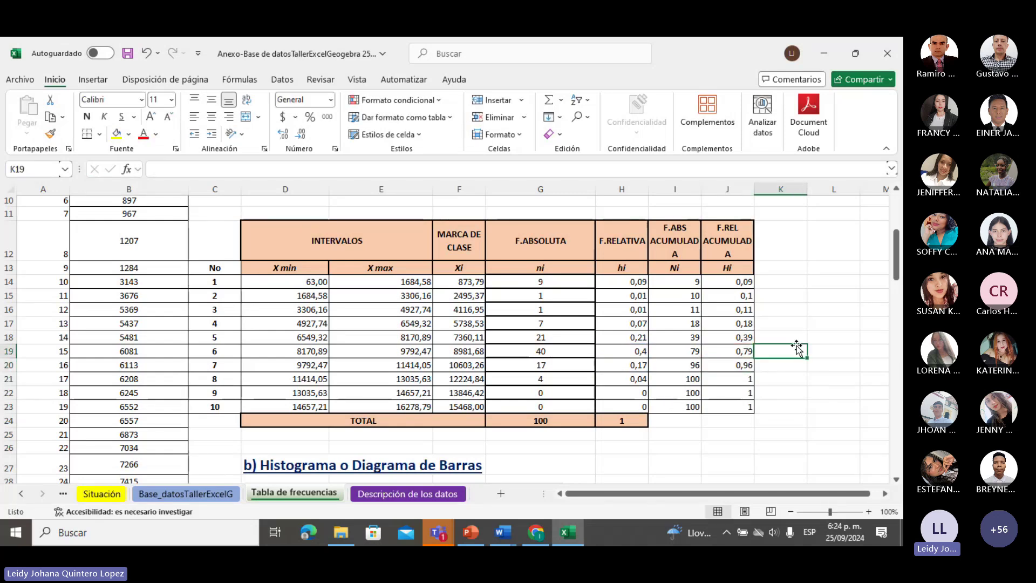
Delete the existing TASA_MATRICULACIÓN bar chart under the heading "b) Histograma o Diagrama de Barras"
{"action": "scroll", "coordinate": [794, 347], "scroll_direction": "down", "scroll_amount": 1}
{"action": "scroll", "coordinate": [796, 335], "scroll_direction": "down", "scroll_amount": 2}
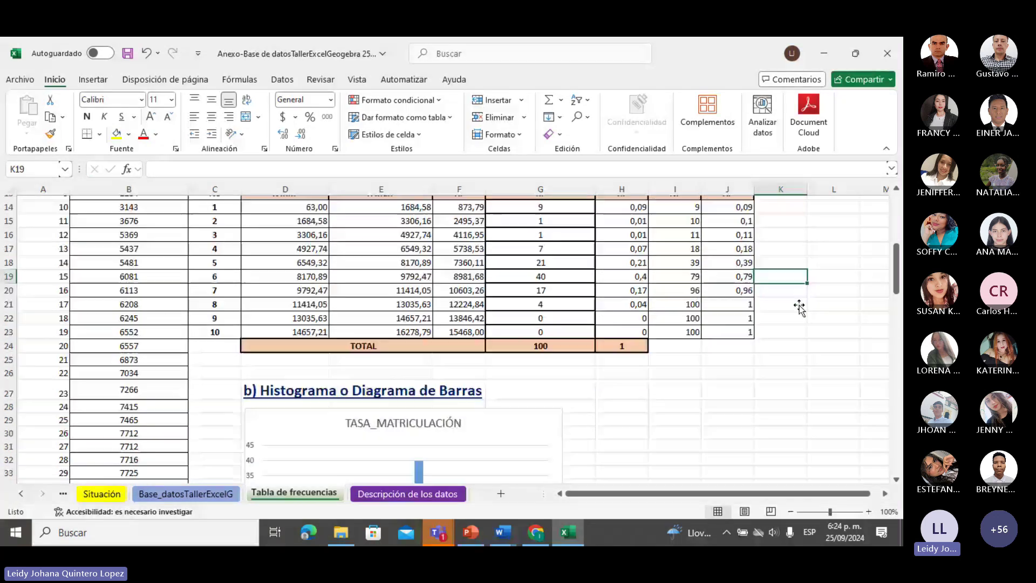
{"action": "scroll", "coordinate": [799, 307], "scroll_direction": "up", "scroll_amount": 2}
{"action": "scroll", "coordinate": [747, 336], "scroll_direction": "down", "scroll_amount": 1}
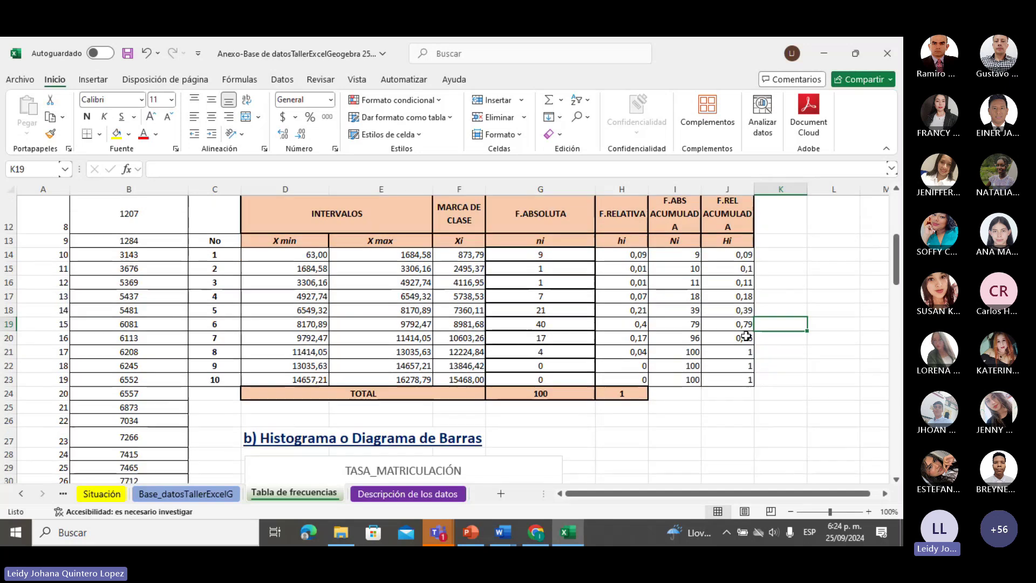
{"action": "scroll", "coordinate": [752, 341], "scroll_direction": "down", "scroll_amount": 2}
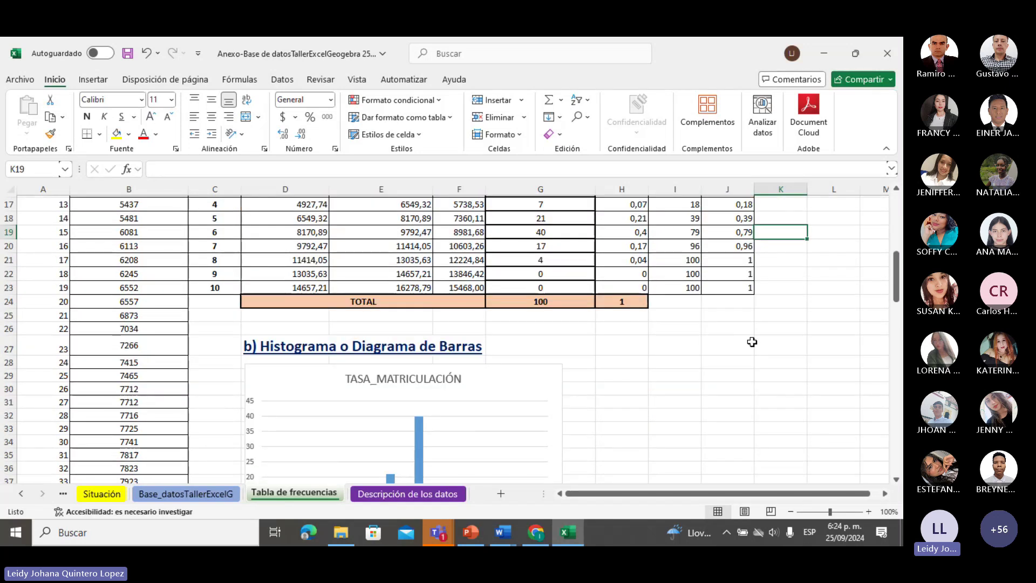
{"action": "scroll", "coordinate": [752, 342], "scroll_direction": "down", "scroll_amount": 1}
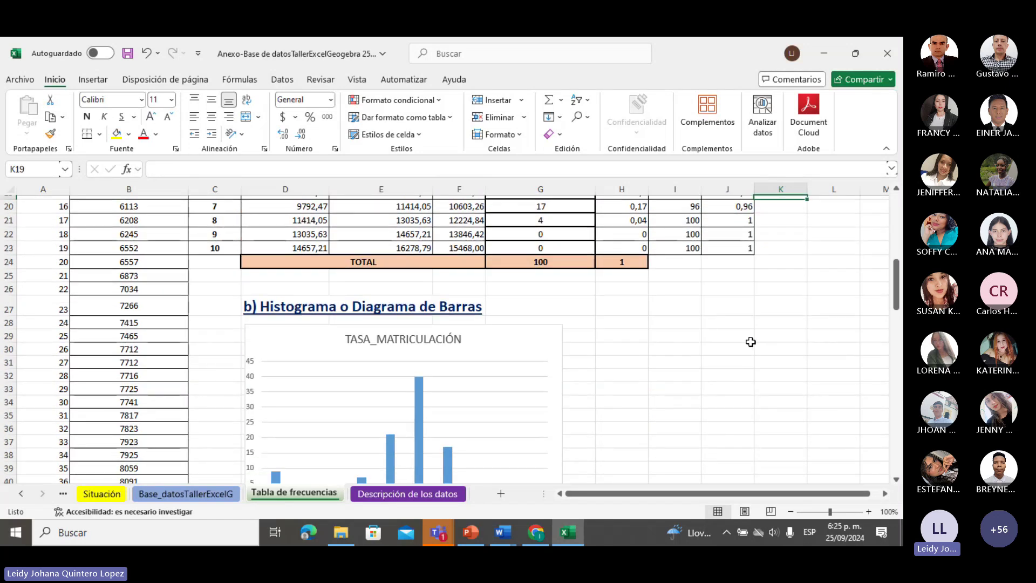
{"action": "scroll", "coordinate": [747, 341], "scroll_direction": "down", "scroll_amount": 1}
{"action": "left_click", "coordinate": [418, 356]}
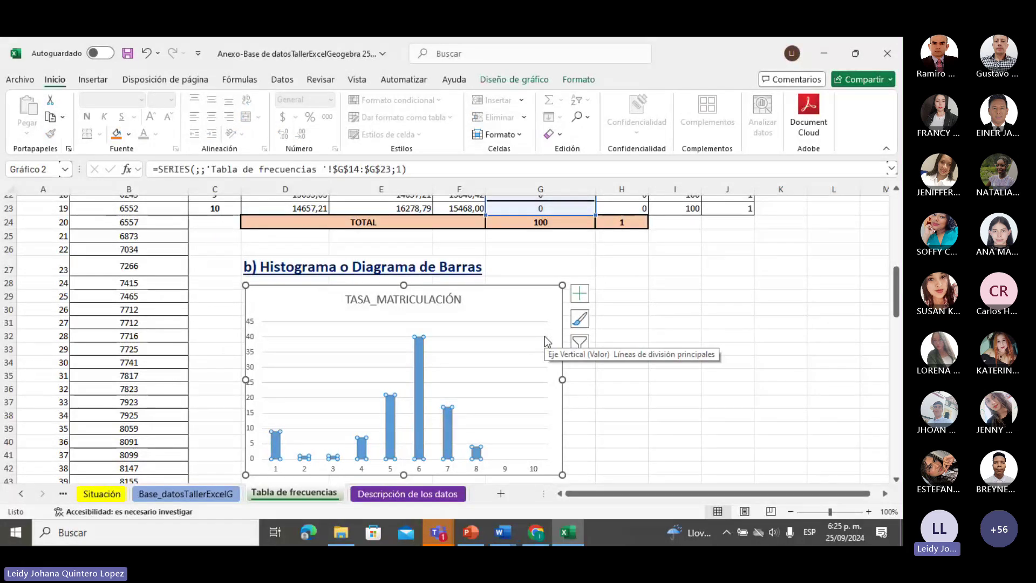
{"action": "key", "text": "Delete"}
{"action": "key", "text": "Delete"}
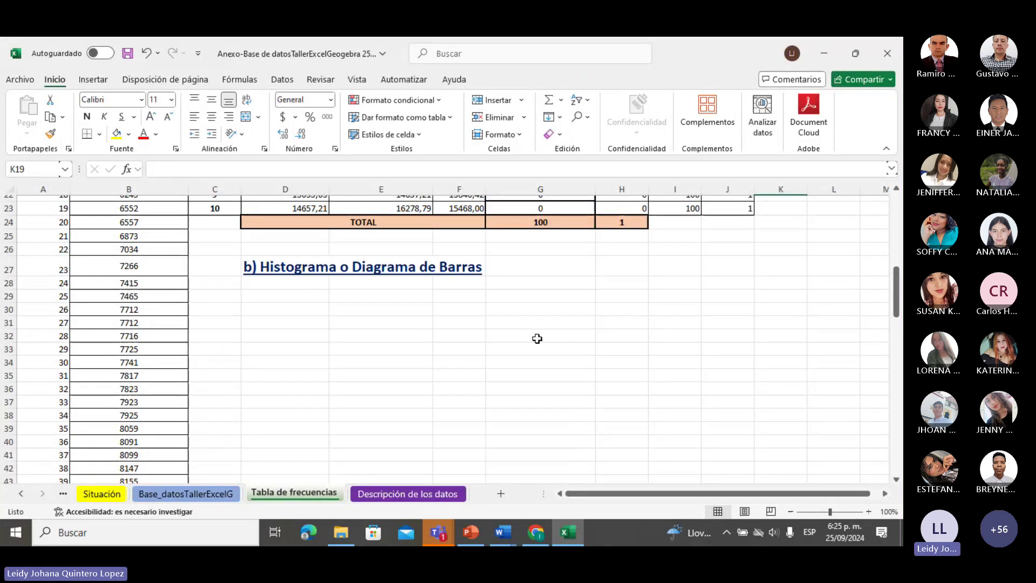
Insert a 2-D clustered column chart from the absolute frequencies in G14:G23 and place it under the heading "b) Histograma o Diagrama de Barras"
{"action": "left_click", "coordinate": [536, 335]}
{"action": "scroll", "coordinate": [537, 337], "scroll_direction": "up", "scroll_amount": 4}
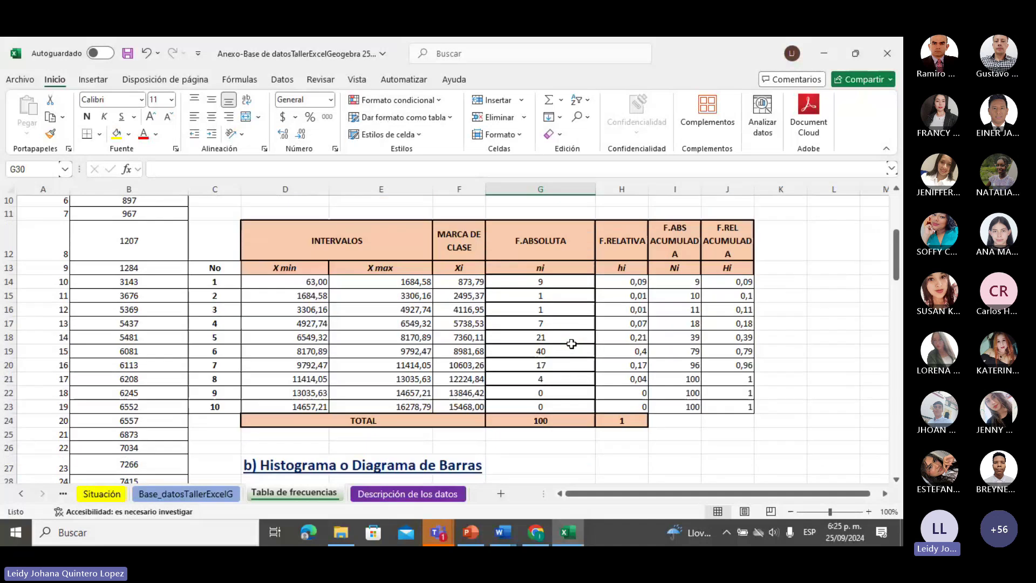
{"action": "left_click_drag", "start_coordinate": [556, 282], "coordinate": [556, 405]}
{"action": "scroll", "coordinate": [824, 357], "scroll_direction": "down", "scroll_amount": 2}
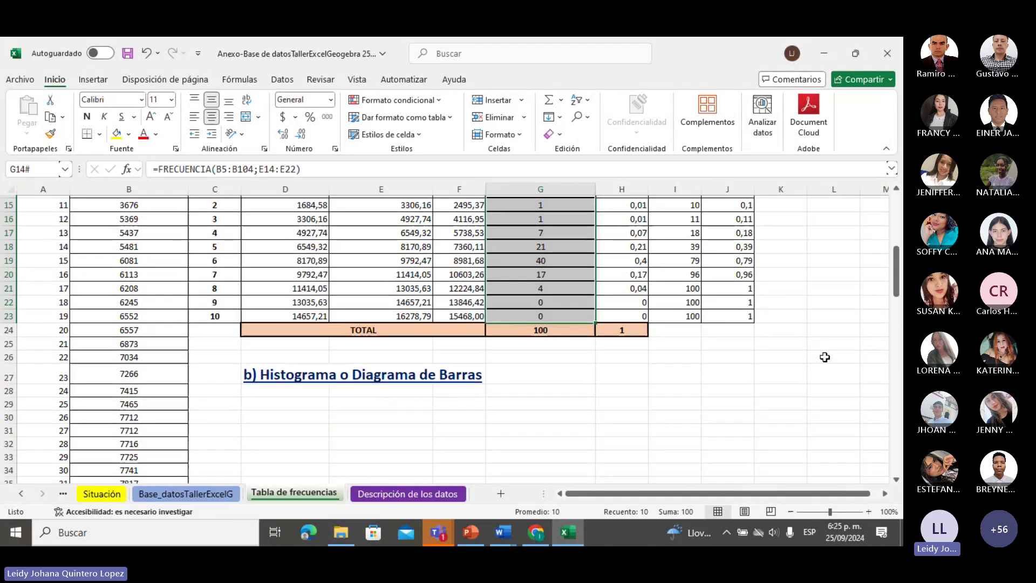
{"action": "scroll", "coordinate": [824, 357], "scroll_direction": "down", "scroll_amount": 2}
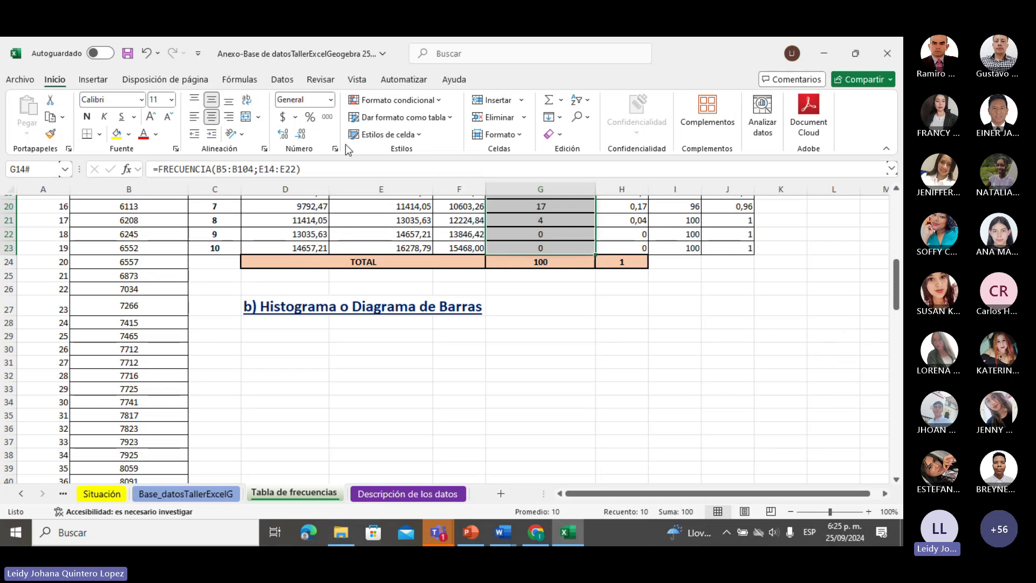
{"action": "left_click", "coordinate": [95, 79]}
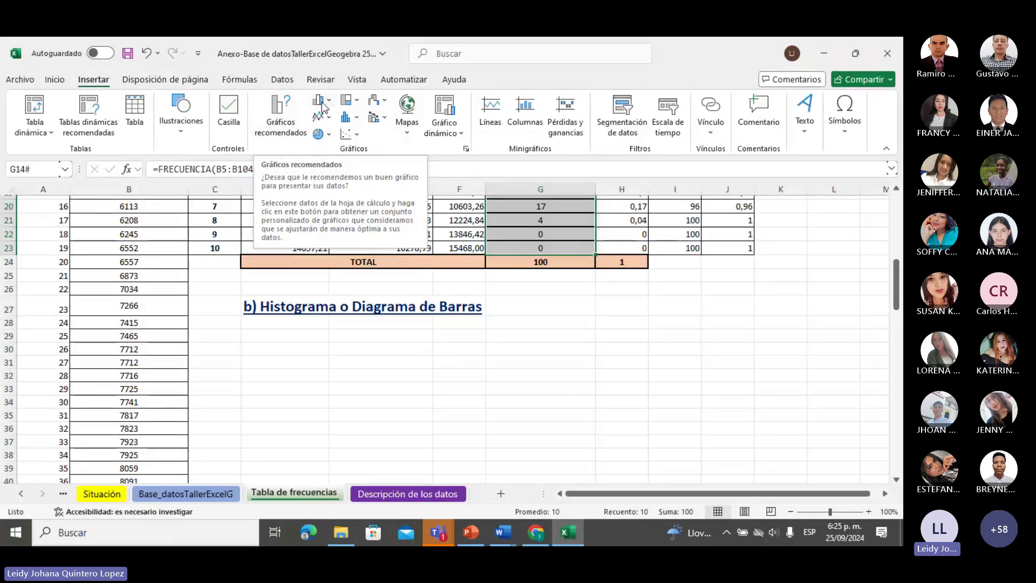
{"action": "left_click", "coordinate": [328, 102]}
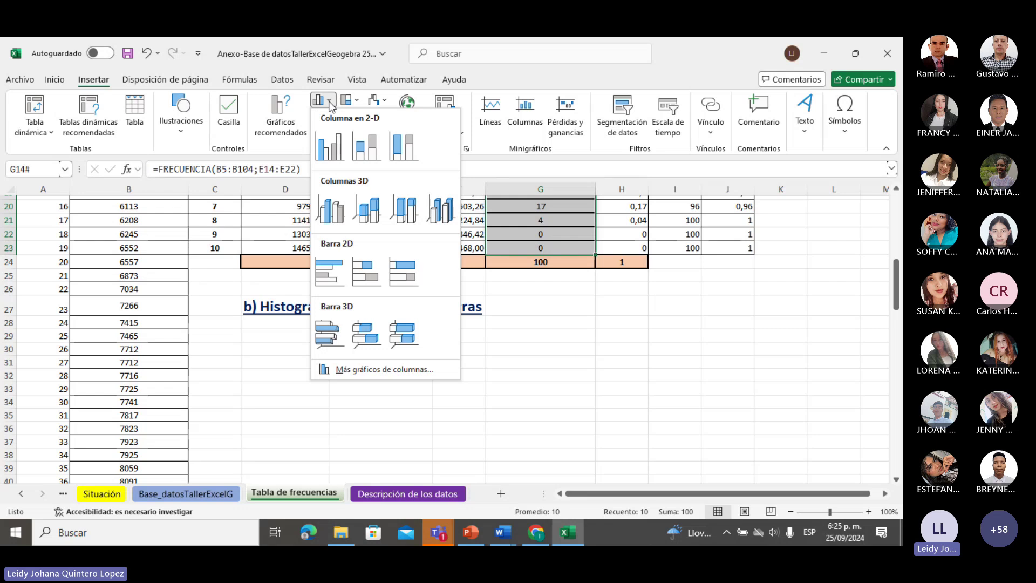
{"action": "left_click", "coordinate": [329, 146]}
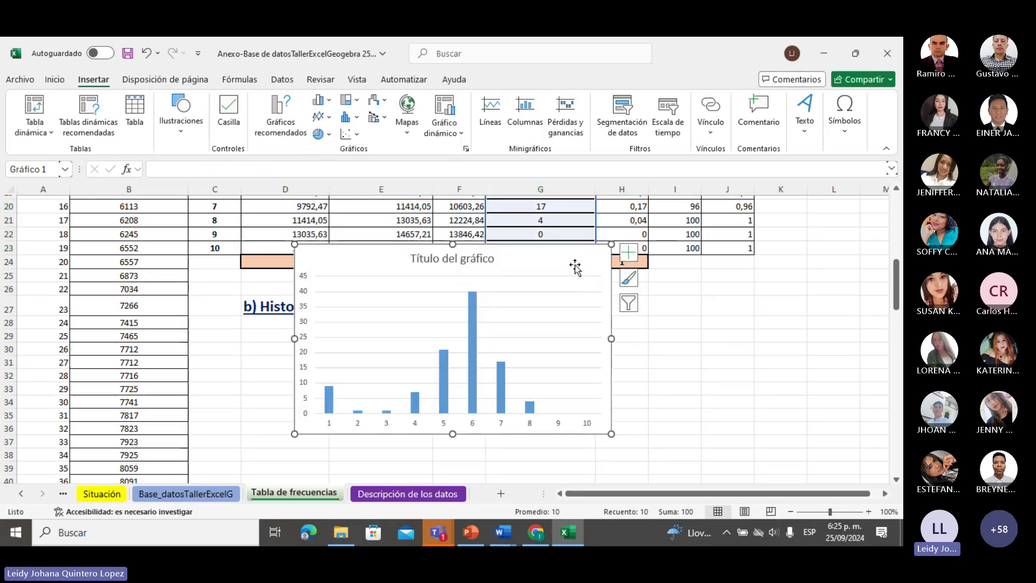
{"action": "left_click_drag", "start_coordinate": [575, 267], "coordinate": [535, 349]}
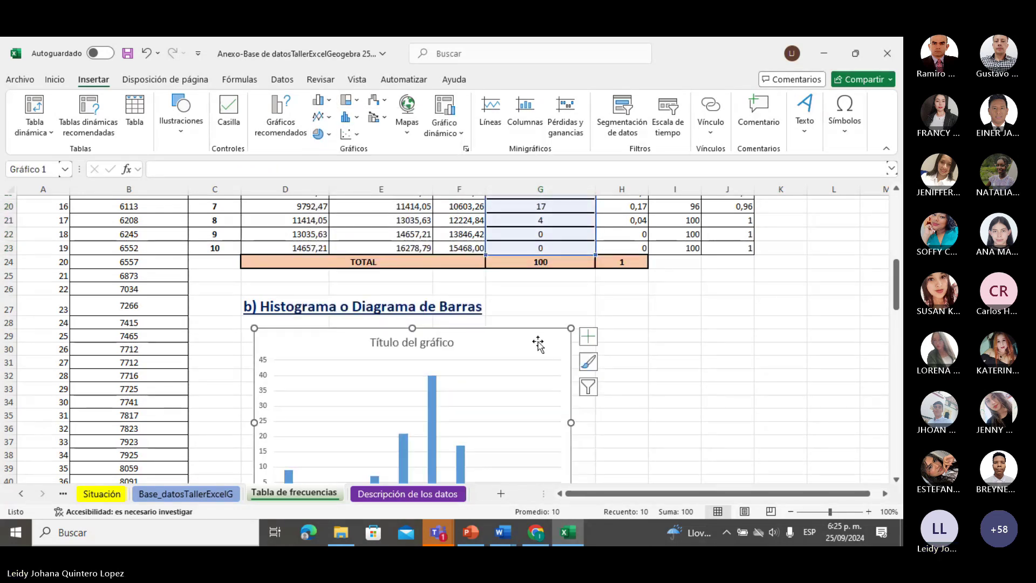
Copy the variable name TASA_MATRICULACIÓN from cell B4 for the column chart's title
{"action": "scroll", "coordinate": [607, 332], "scroll_direction": "down", "scroll_amount": 2}
{"action": "double_click", "coordinate": [437, 268]}
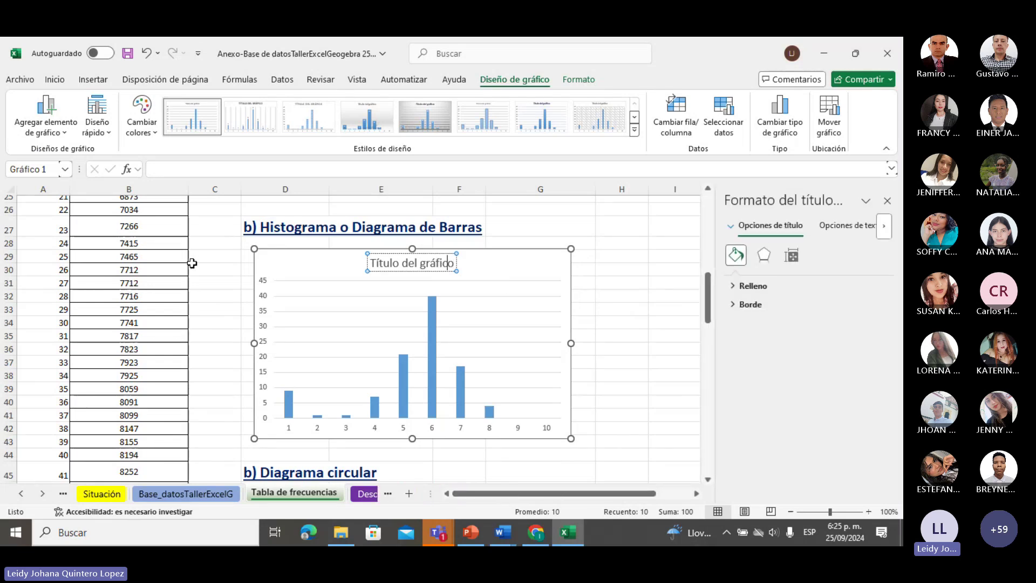
{"action": "left_click", "coordinate": [209, 262]}
{"action": "scroll", "coordinate": [211, 260], "scroll_direction": "up", "scroll_amount": 5}
{"action": "scroll", "coordinate": [210, 260], "scroll_direction": "up", "scroll_amount": 3}
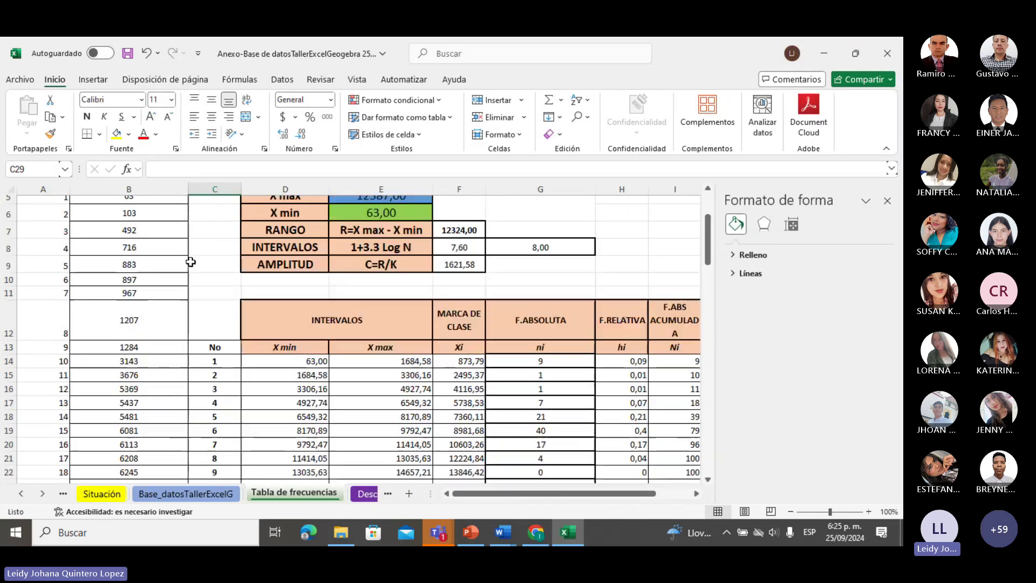
{"action": "double_click", "coordinate": [147, 286]}
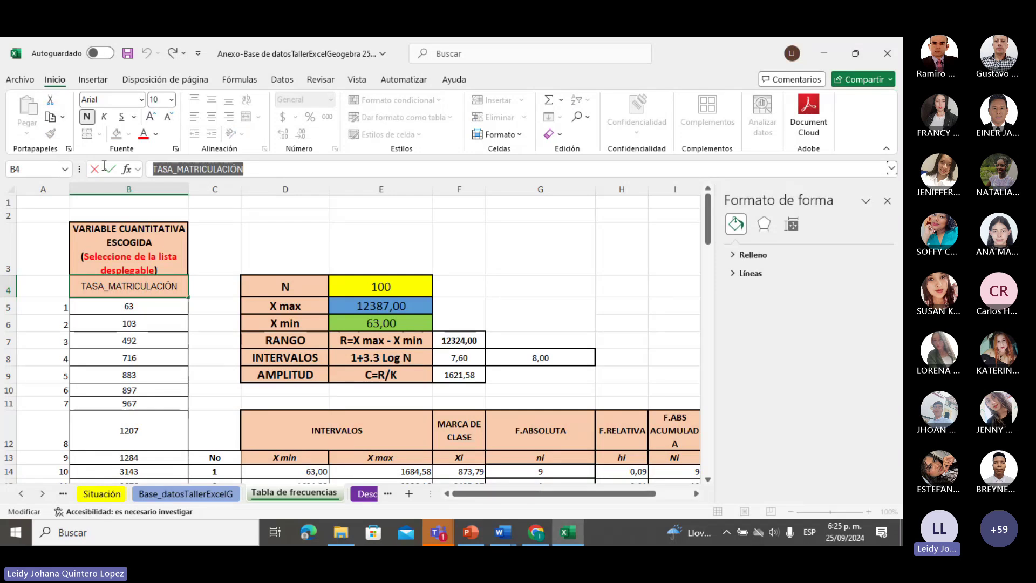
{"action": "left_click", "coordinate": [609, 306]}
Replace the column chart's placeholder title with TASA_MATRICULACIÓN
{"action": "scroll", "coordinate": [601, 369], "scroll_direction": "down", "scroll_amount": 4}
{"action": "scroll", "coordinate": [601, 369], "scroll_direction": "down", "scroll_amount": 4}
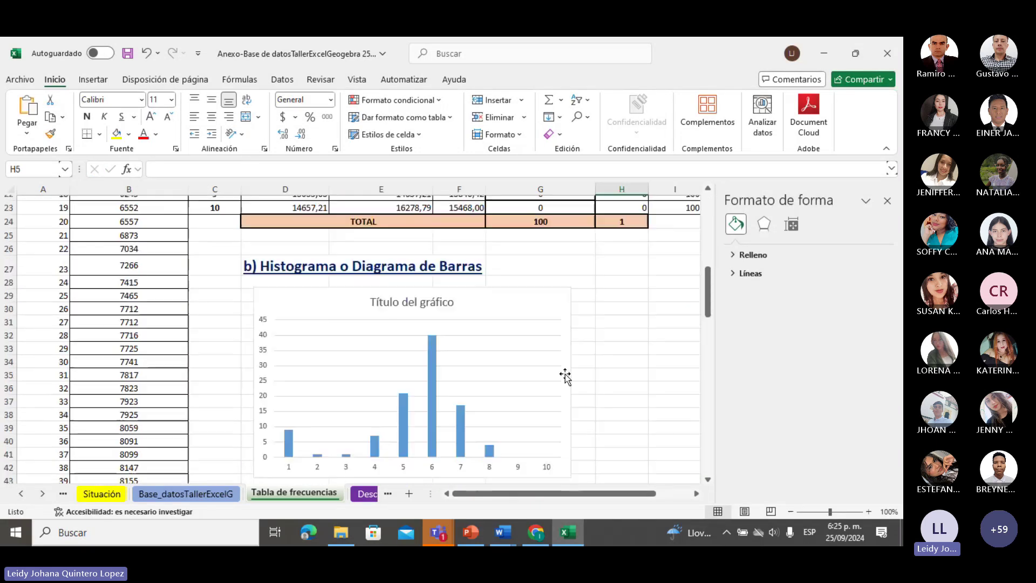
{"action": "left_click", "coordinate": [450, 293]}
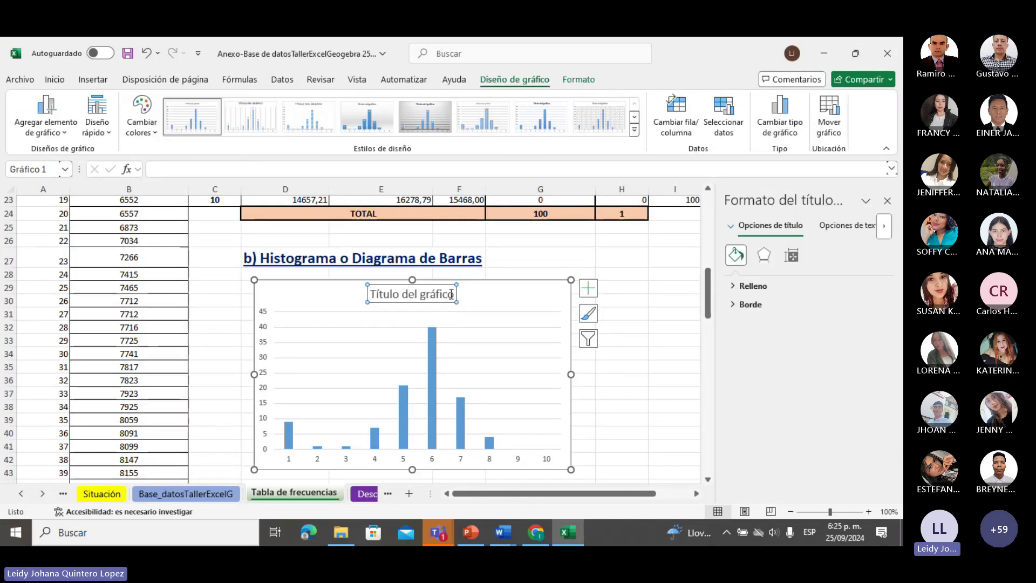
{"action": "left_click_drag", "start_coordinate": [457, 294], "coordinate": [369, 294]}
{"action": "type", "text": "TASA_MATRICULACIÓN"}
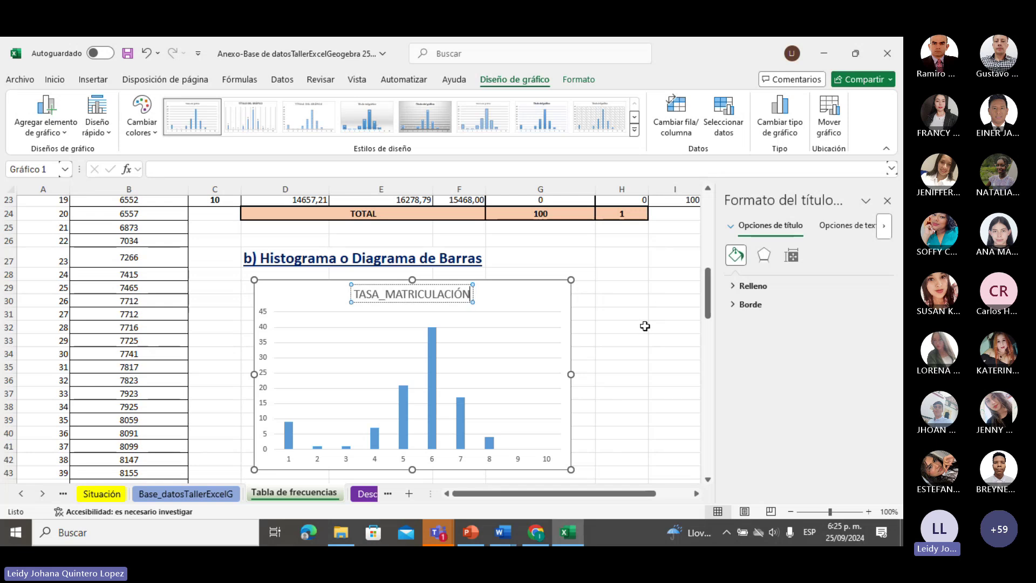
{"action": "scroll", "coordinate": [645, 326], "scroll_direction": "down", "scroll_amount": 1}
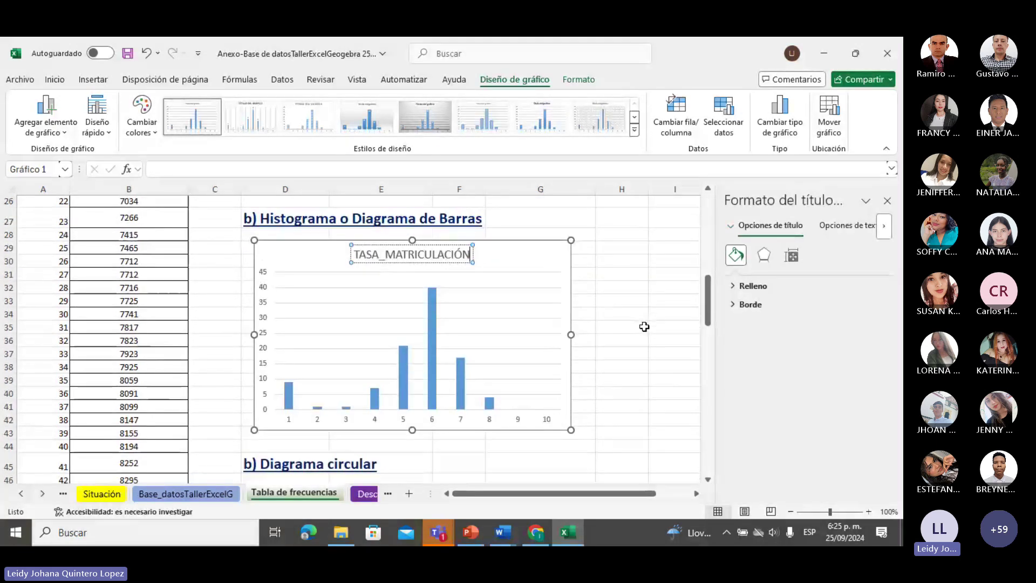
{"action": "left_click", "coordinate": [644, 327]}
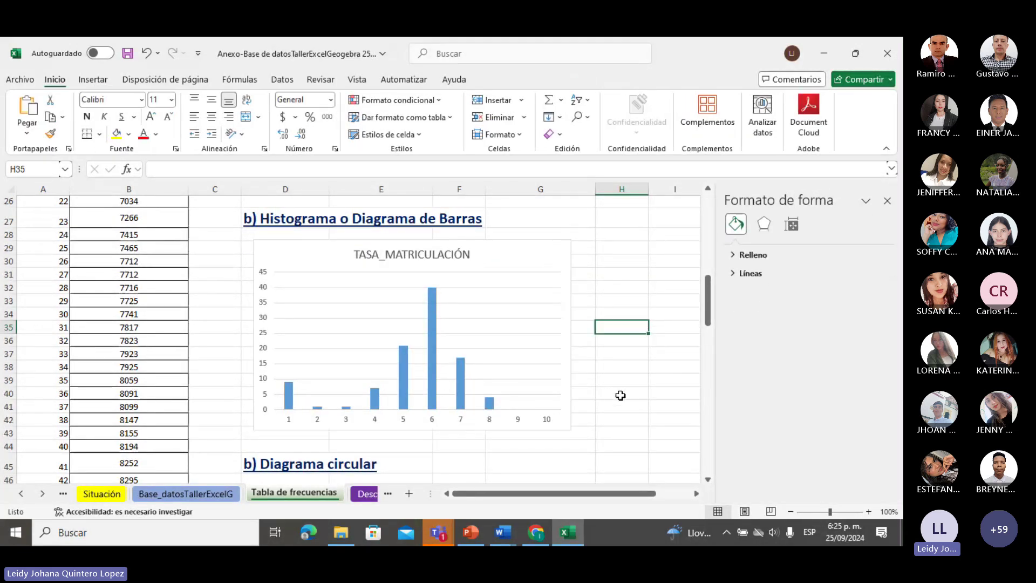
Examine the finished TASA_MATRICULACIÓN column chart and how its bars compare across the ten intervals
{"action": "scroll", "coordinate": [621, 394], "scroll_direction": "down", "scroll_amount": 1}
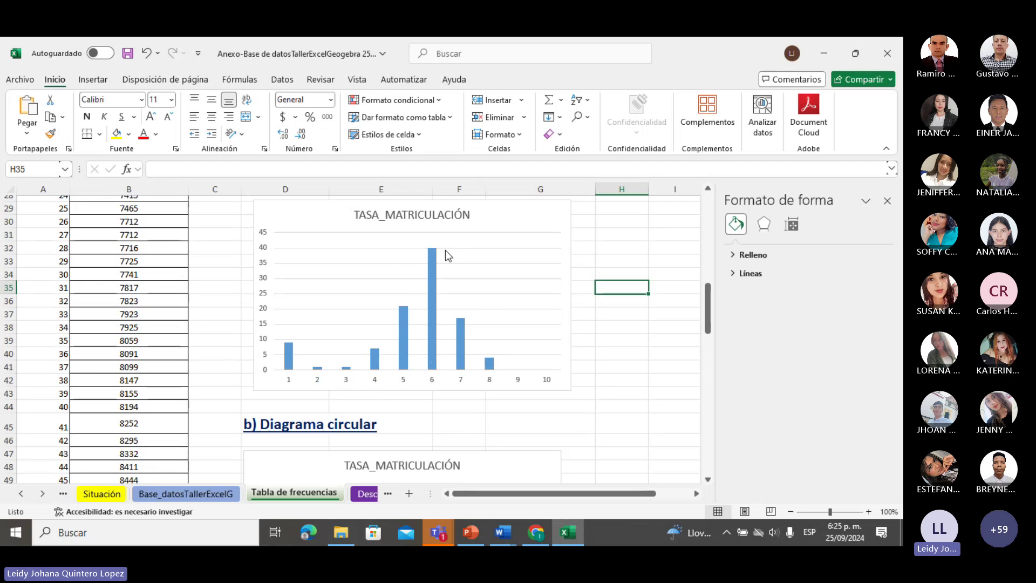
{"action": "mouse_move", "coordinate": [430, 267]}
{"action": "scroll", "coordinate": [620, 396], "scroll_direction": "up", "scroll_amount": 2}
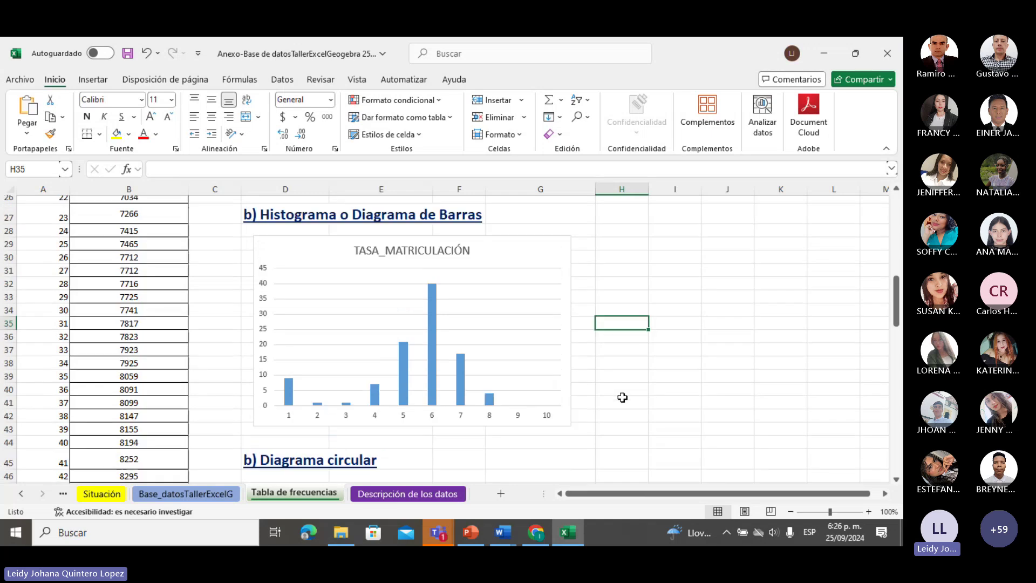
{"action": "scroll", "coordinate": [626, 396], "scroll_direction": "down", "scroll_amount": 2}
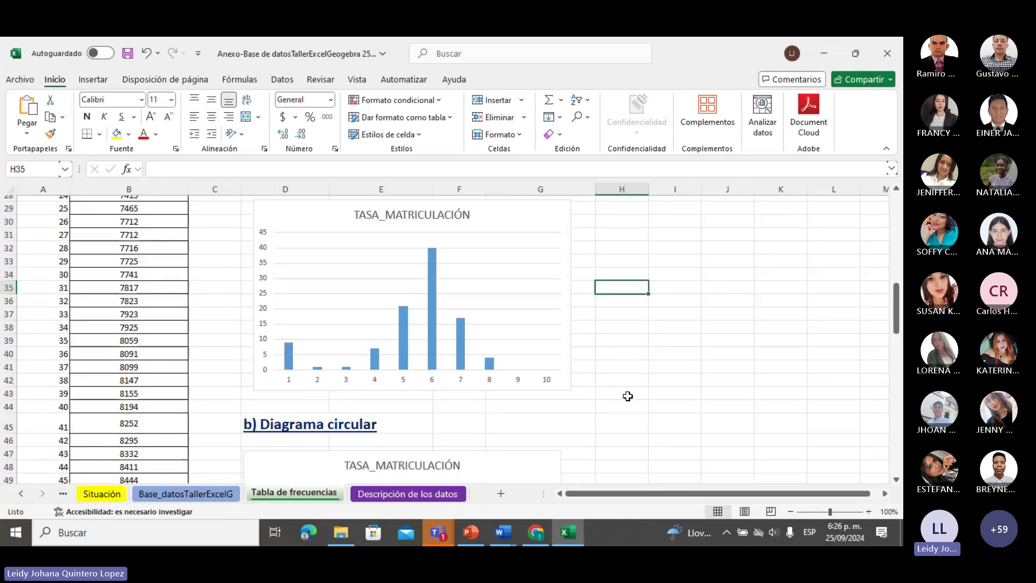
{"action": "scroll", "coordinate": [628, 396], "scroll_direction": "up", "scroll_amount": 2}
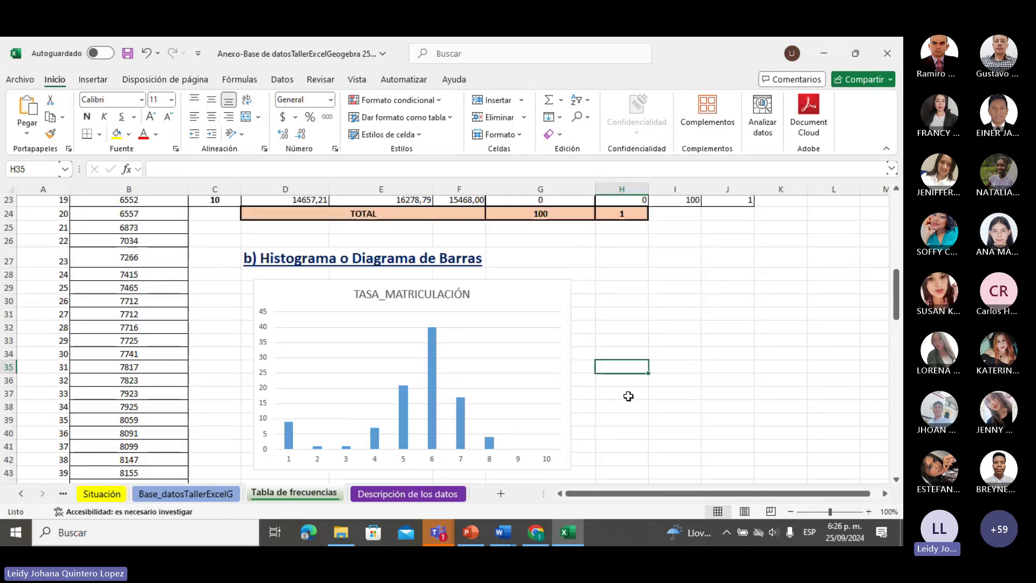
{"action": "scroll", "coordinate": [628, 396], "scroll_direction": "down", "scroll_amount": 1}
{"action": "scroll", "coordinate": [629, 396], "scroll_direction": "up", "scroll_amount": 1}
Delete the existing TASA_MATRICULACIÓN pie chart under the heading "b) Diagrama circular"
{"action": "scroll", "coordinate": [629, 396], "scroll_direction": "down", "scroll_amount": 6}
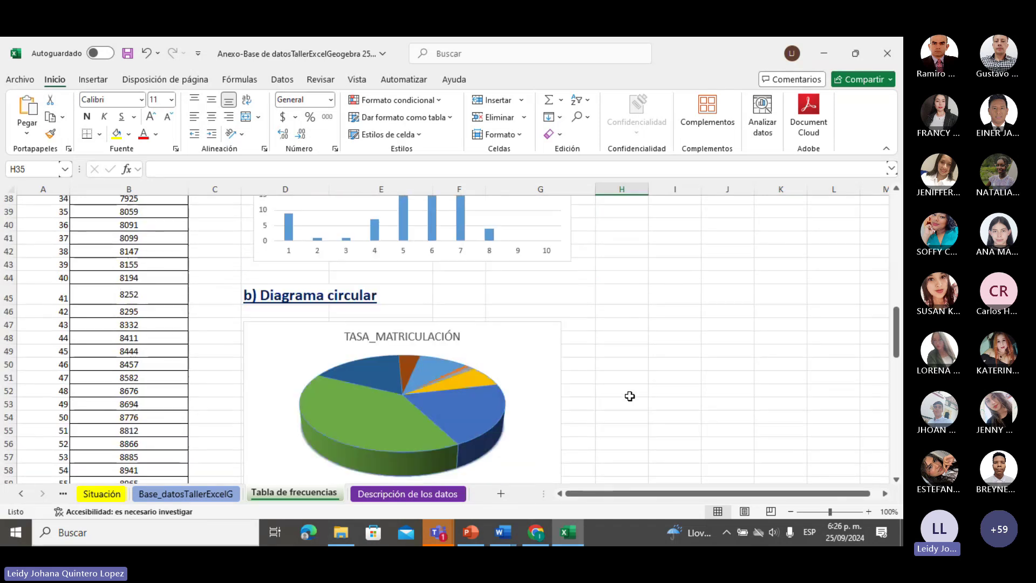
{"action": "left_click", "coordinate": [488, 376]}
{"action": "key", "text": "Delete"}
{"action": "key", "text": "Delete"}
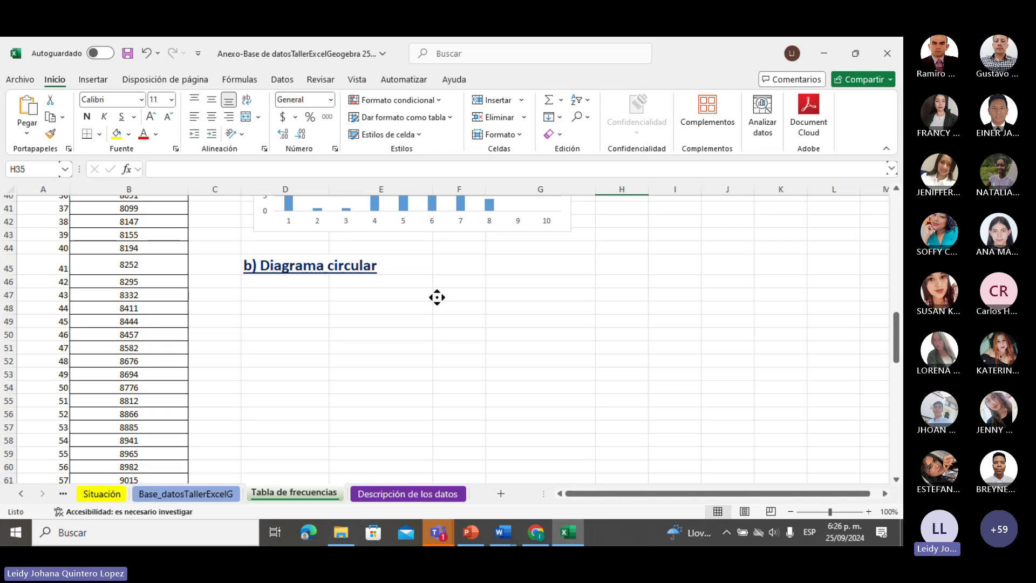
Insert a 3-D pie chart from the absolute frequencies in G14:G23
{"action": "scroll", "coordinate": [437, 297], "scroll_direction": "up", "scroll_amount": 6}
{"action": "left_click", "coordinate": [677, 300]}
{"action": "scroll", "coordinate": [679, 303], "scroll_direction": "up", "scroll_amount": 5}
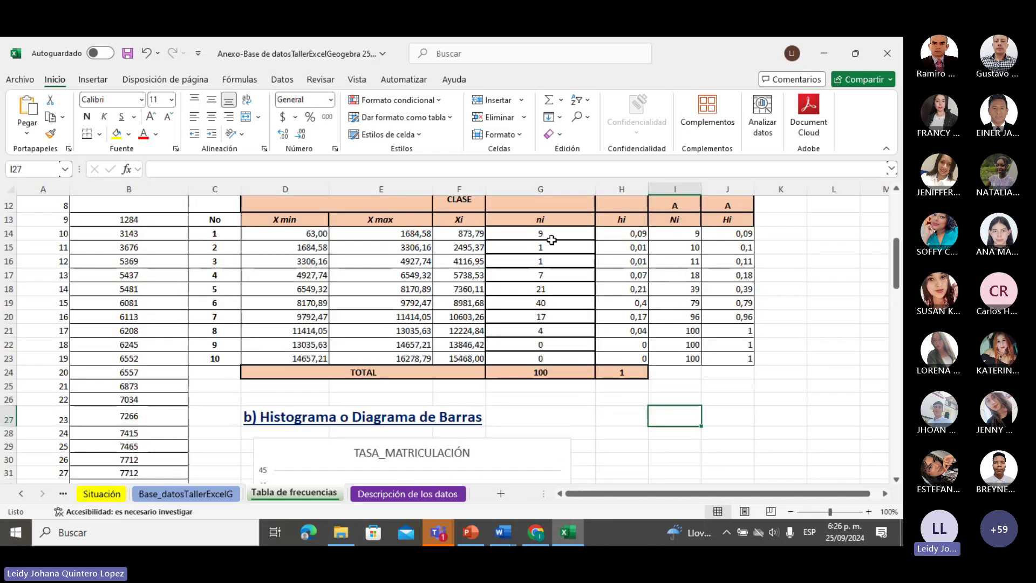
{"action": "left_click_drag", "start_coordinate": [552, 240], "coordinate": [552, 361]}
{"action": "scroll", "coordinate": [694, 365], "scroll_direction": "up", "scroll_amount": 1}
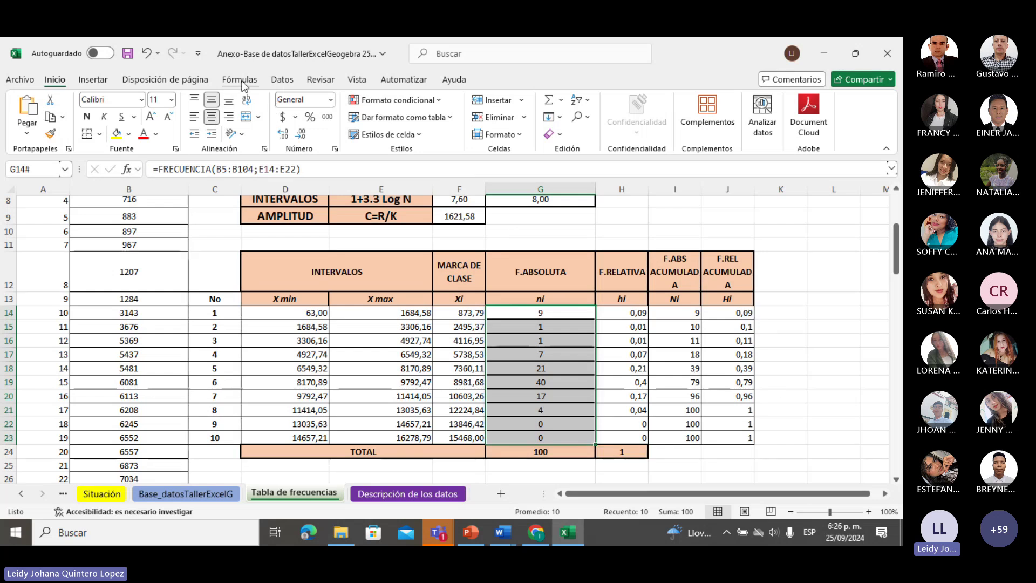
{"action": "left_click", "coordinate": [93, 79]}
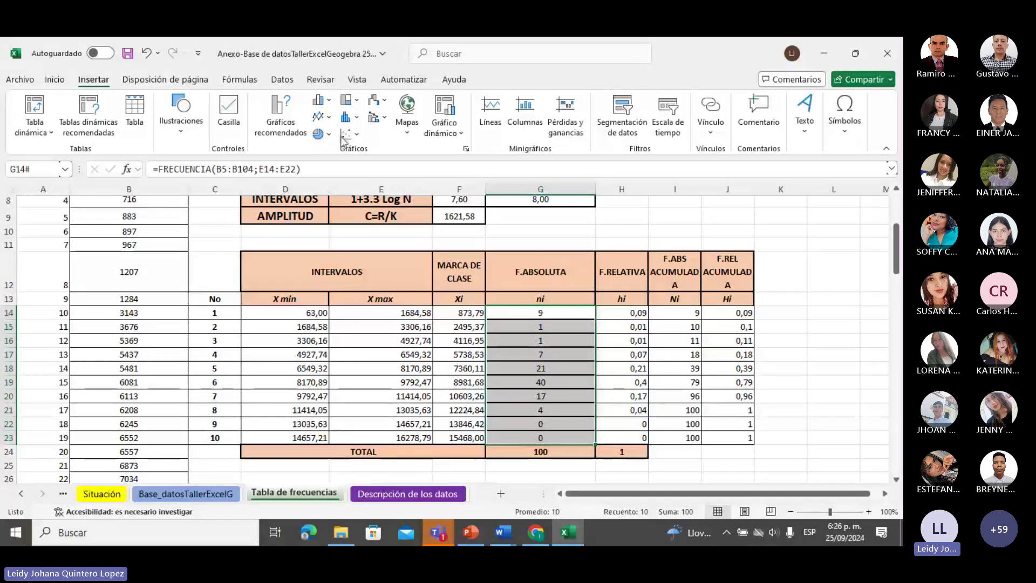
{"action": "left_click", "coordinate": [323, 134]}
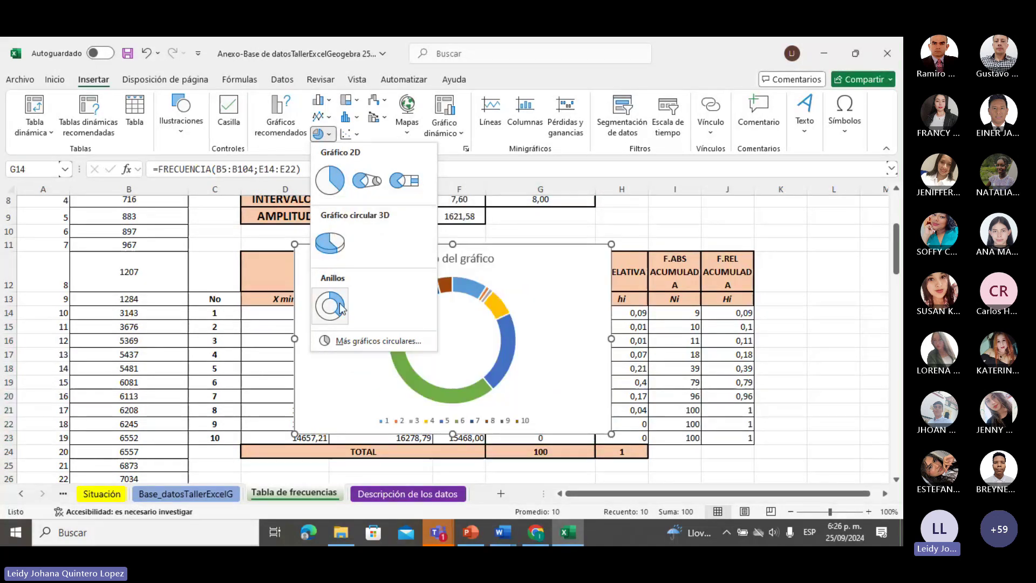
{"action": "left_click", "coordinate": [329, 242]}
Move the new 3-D pie chart down to the empty area under the heading "b) Diagrama circular"
{"action": "scroll", "coordinate": [671, 270], "scroll_direction": "down", "scroll_amount": 1}
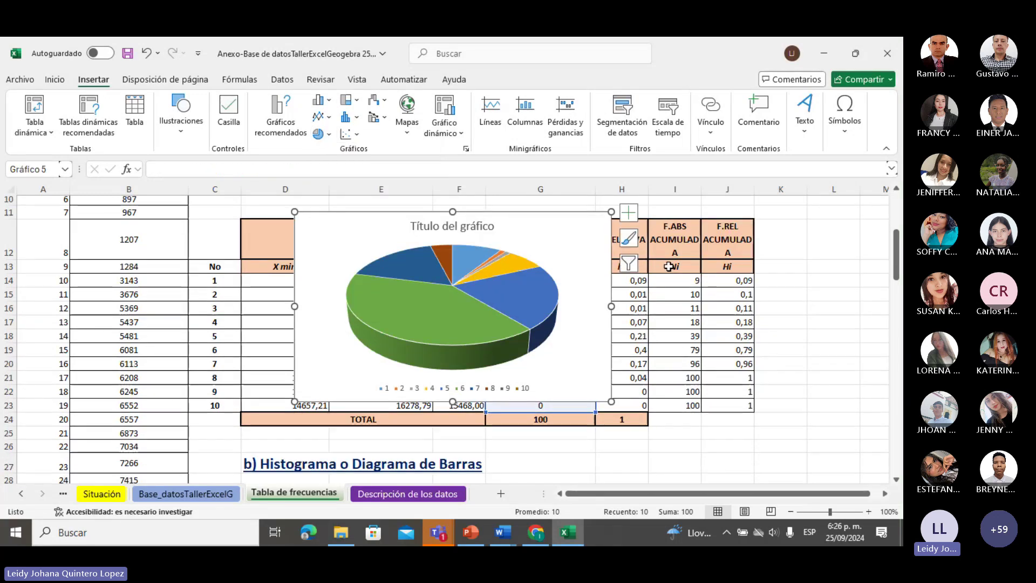
{"action": "scroll", "coordinate": [699, 344], "scroll_direction": "down", "scroll_amount": 2}
{"action": "left_click_drag", "start_coordinate": [599, 272], "coordinate": [786, 363]}
{"action": "scroll", "coordinate": [698, 321], "scroll_direction": "down", "scroll_amount": 4}
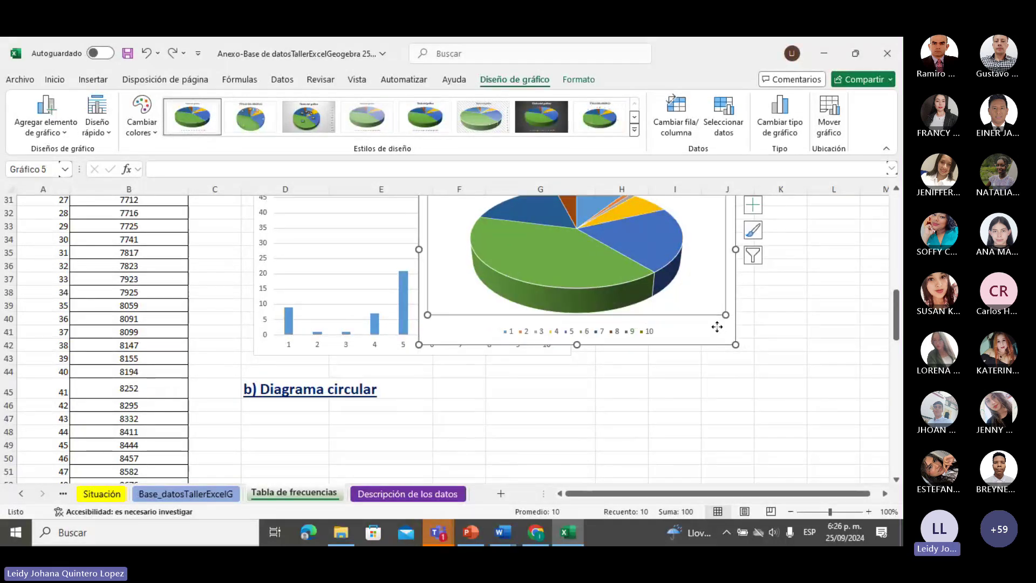
{"action": "left_click_drag", "start_coordinate": [716, 327], "coordinate": [756, 354]}
{"action": "scroll", "coordinate": [775, 363], "scroll_direction": "down", "scroll_amount": 4}
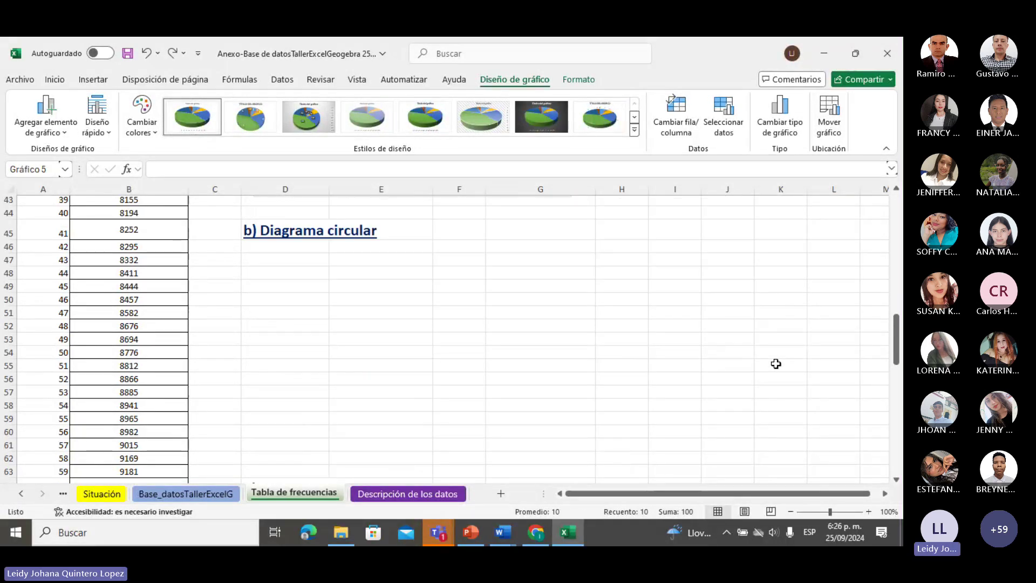
{"action": "scroll", "coordinate": [701, 256], "scroll_direction": "up", "scroll_amount": 2}
{"action": "left_click_drag", "start_coordinate": [701, 256], "coordinate": [584, 467]}
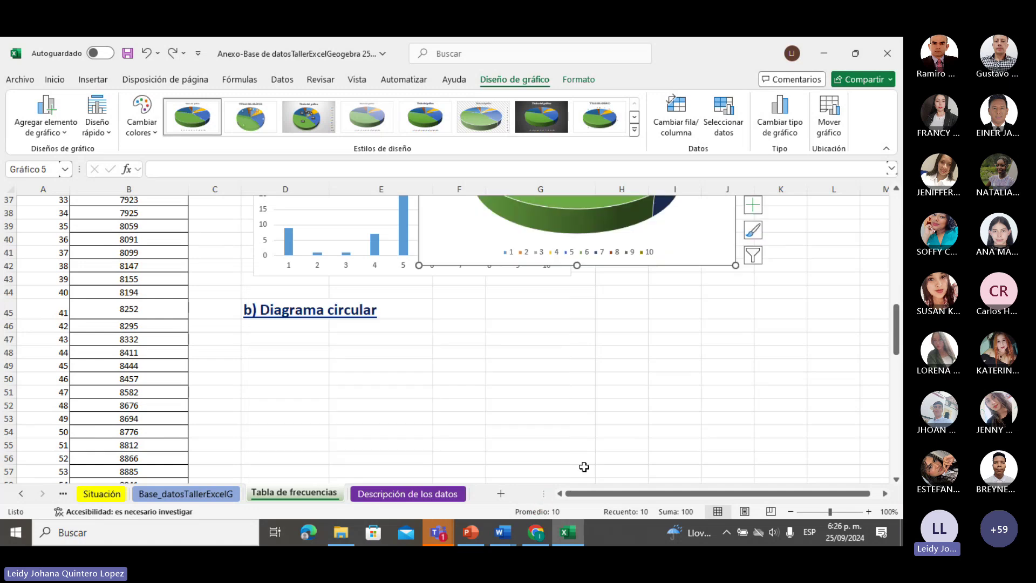
{"action": "left_click", "coordinate": [708, 396]}
{"action": "scroll", "coordinate": [703, 232], "scroll_direction": "down", "scroll_amount": 1}
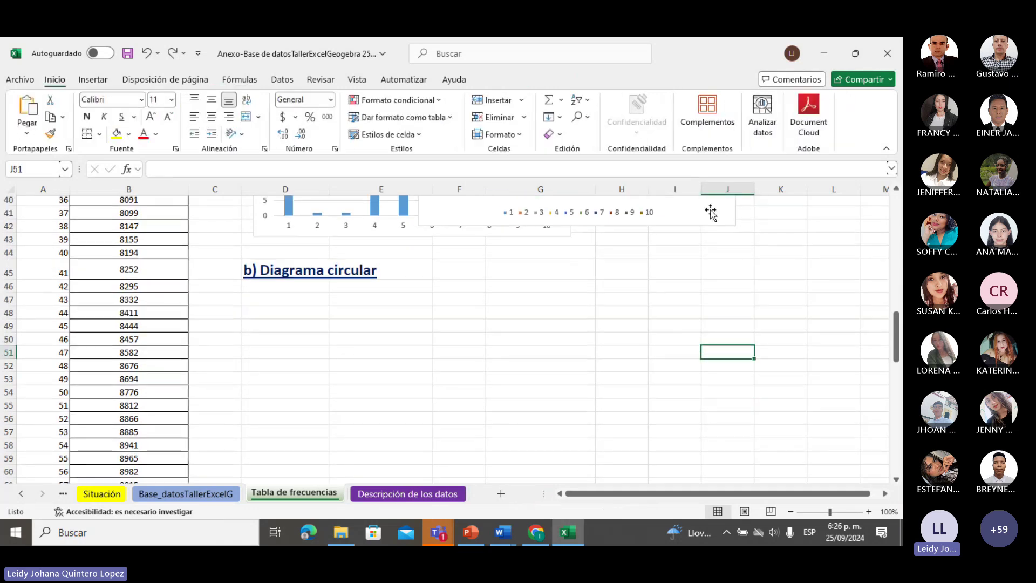
{"action": "left_click_drag", "start_coordinate": [710, 212], "coordinate": [544, 466]}
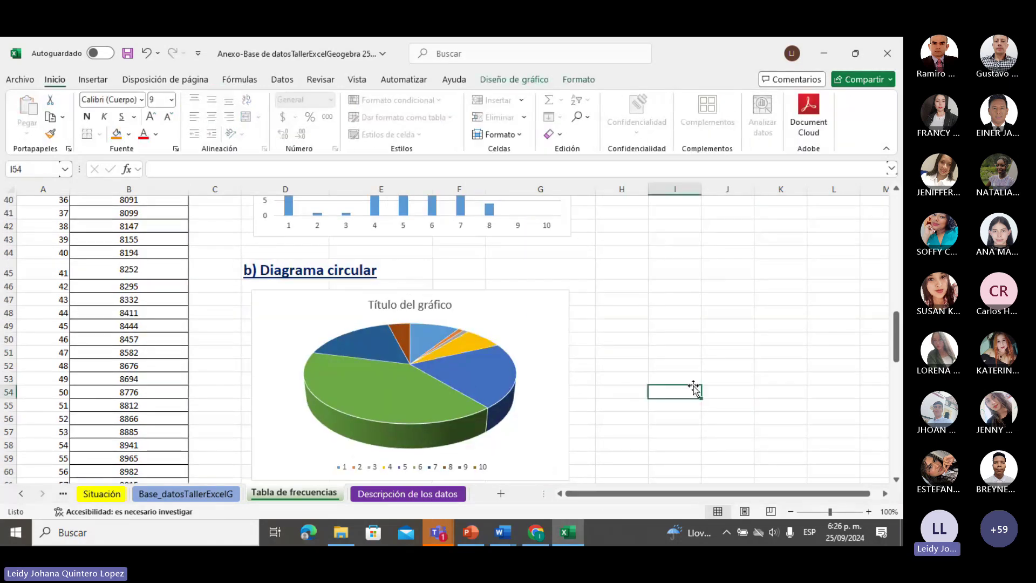
{"action": "left_click", "coordinate": [694, 389]}
Title the 3-D pie chart TASA_MATRICULACIÓN and apply the chart style with a bold title and interval numbers around the slices
{"action": "scroll", "coordinate": [693, 388], "scroll_direction": "up", "scroll_amount": 13}
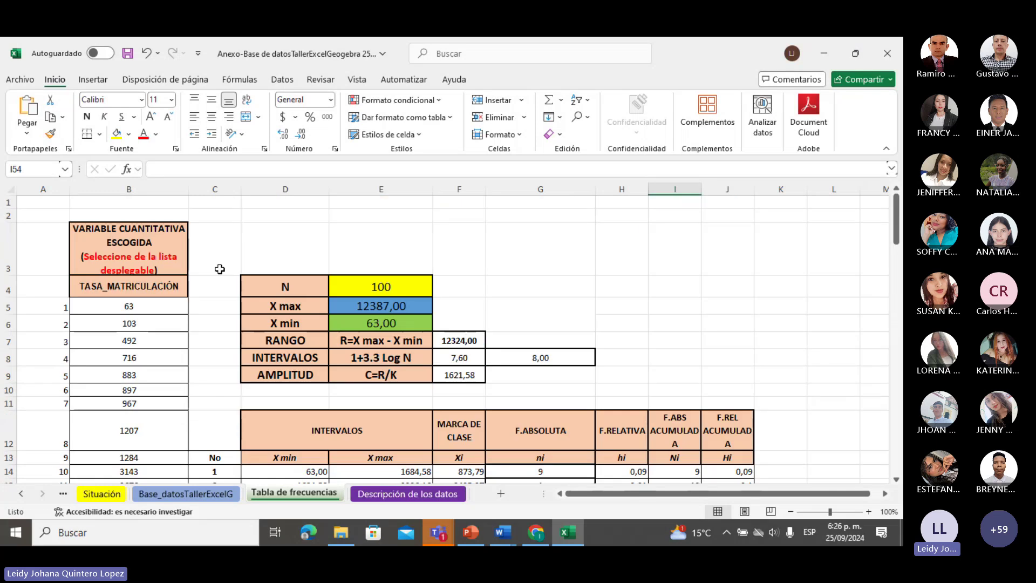
{"action": "left_click", "coordinate": [171, 287]}
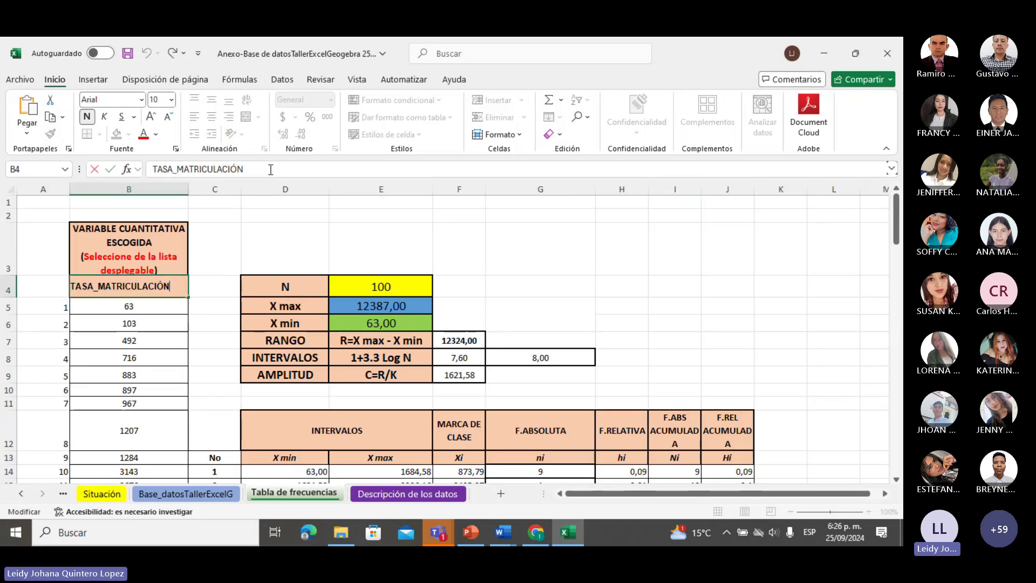
{"action": "left_click", "coordinate": [714, 254]}
{"action": "left_click_drag", "start_coordinate": [894, 221], "coordinate": [895, 341]}
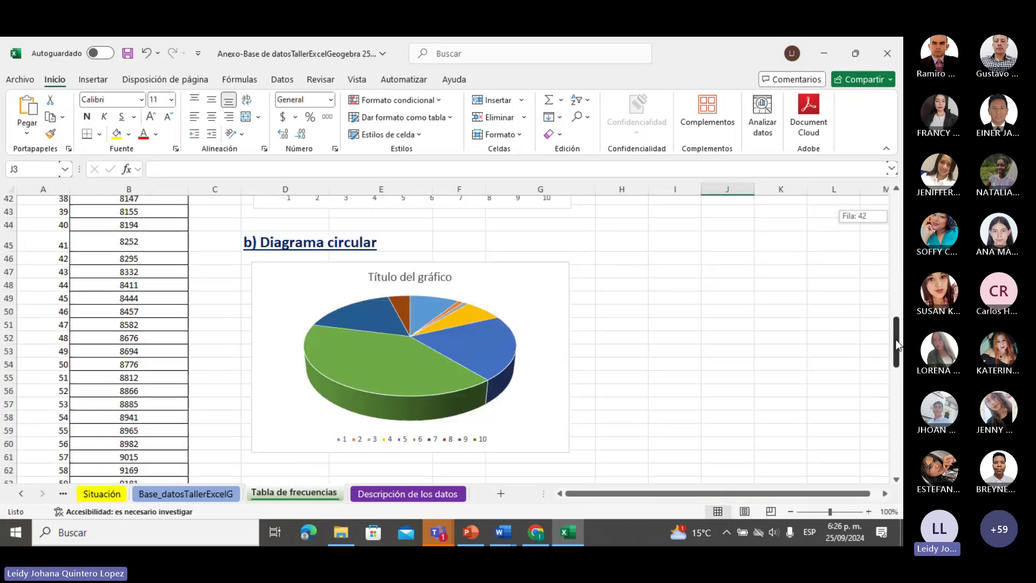
{"action": "double_click", "coordinate": [401, 299]}
{"action": "left_click_drag", "start_coordinate": [453, 287], "coordinate": [340, 289]}
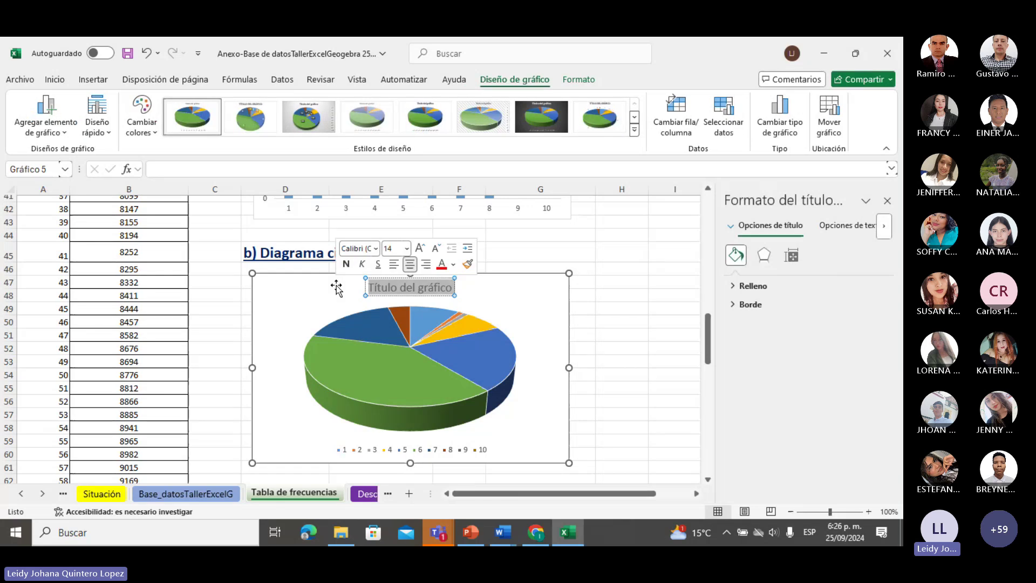
{"action": "type", "text": "TASA_MATRICULACIÓN"}
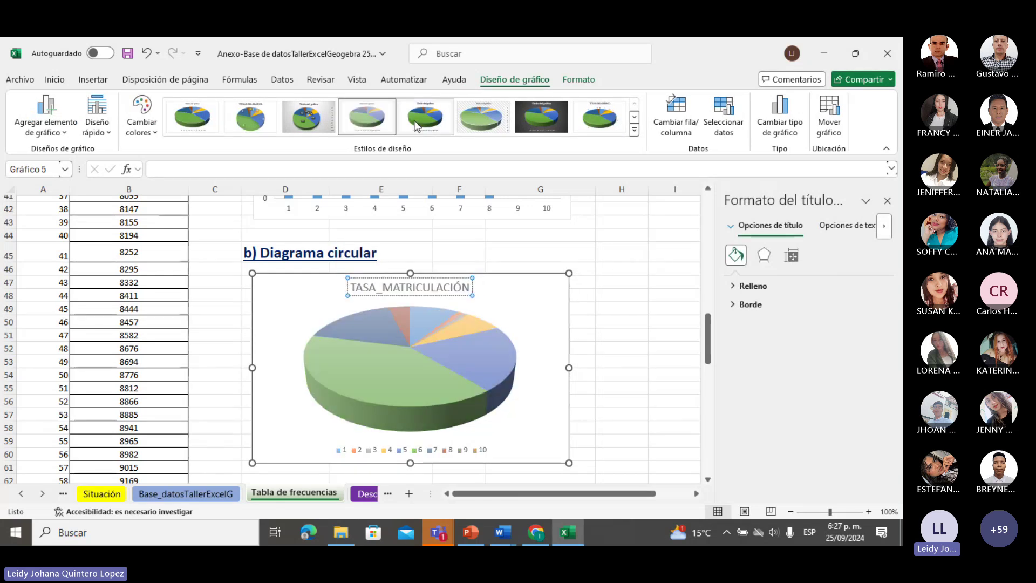
{"action": "left_click", "coordinate": [599, 116]}
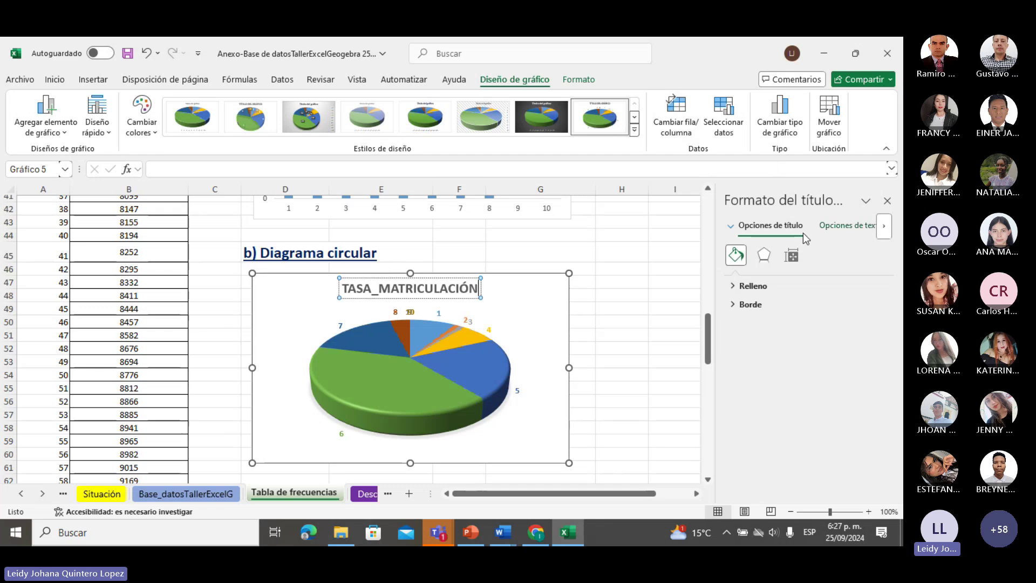
Delete the existing TASA_MATRICULACIÓN line chart under the heading "b) Polígono de frecuencia"
{"action": "left_click_drag", "start_coordinate": [706, 330], "coordinate": [702, 384]}
{"action": "left_click", "coordinate": [422, 346]}
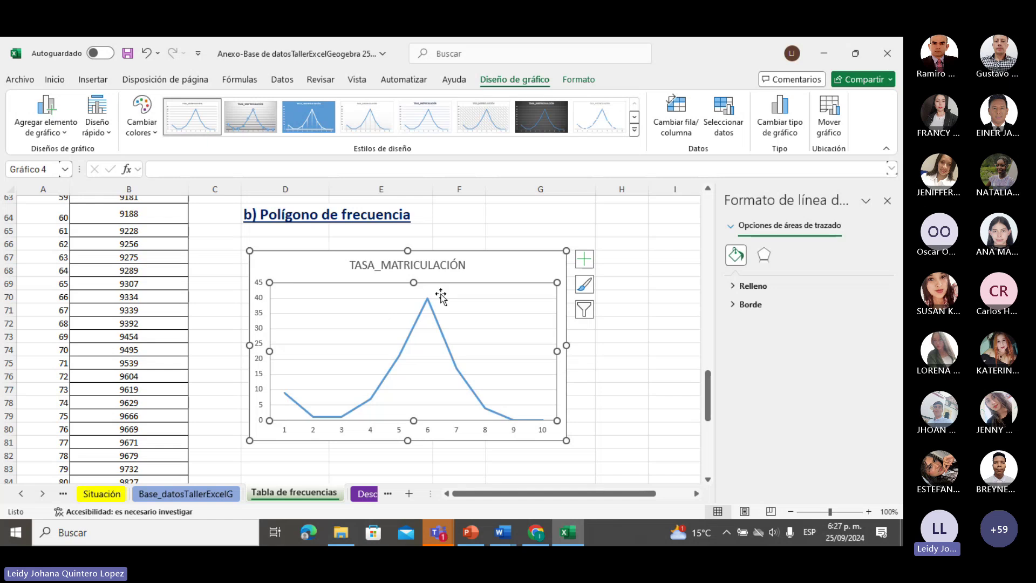
{"action": "left_click", "coordinate": [516, 342]}
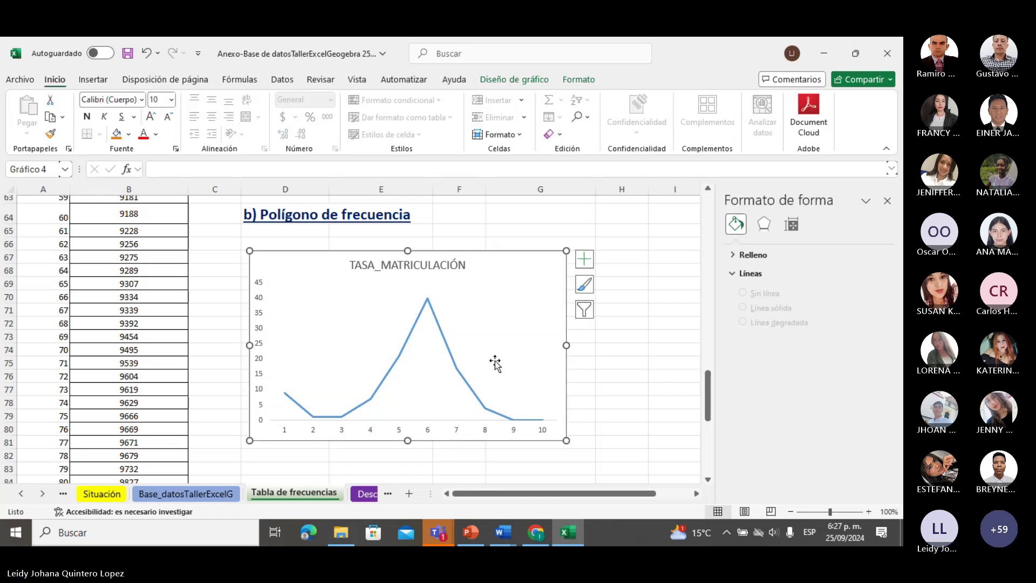
{"action": "left_click", "coordinate": [508, 313]}
{"action": "key", "text": "Delete"}
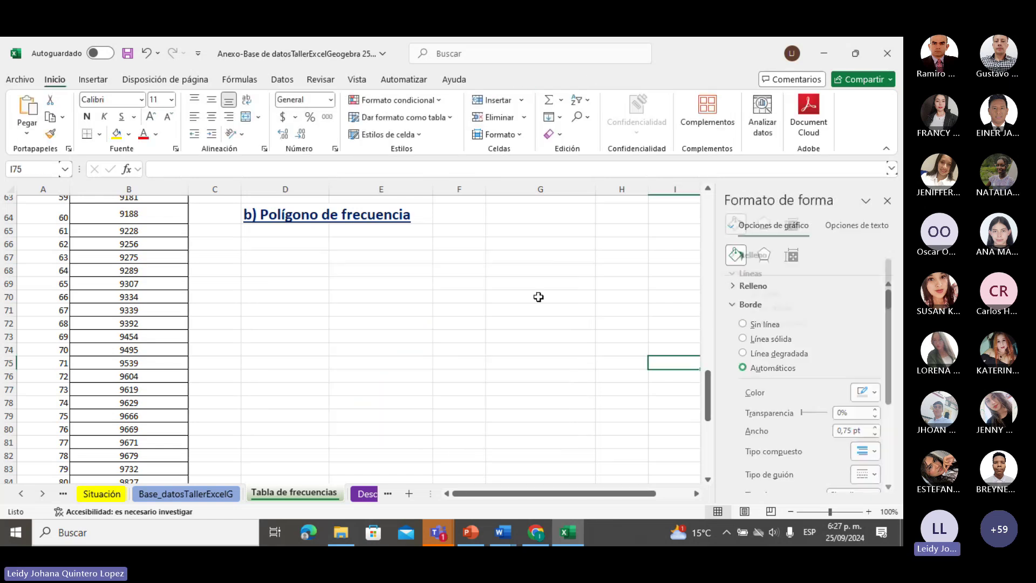
Return to the frequency table above the charts
{"action": "scroll", "coordinate": [489, 271], "scroll_direction": "up", "scroll_amount": 5}
{"action": "scroll", "coordinate": [508, 331], "scroll_direction": "up", "scroll_amount": 13}
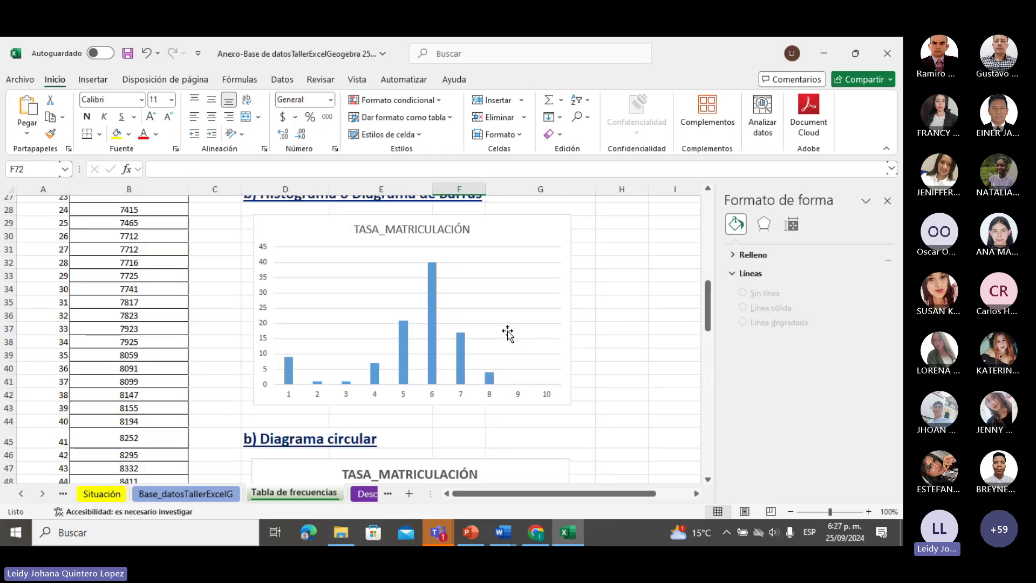
Try a 100% stacked line chart with markers built from the absolute frequencies in G14:G23
{"action": "left_click_drag", "start_coordinate": [547, 321], "coordinate": [542, 446]}
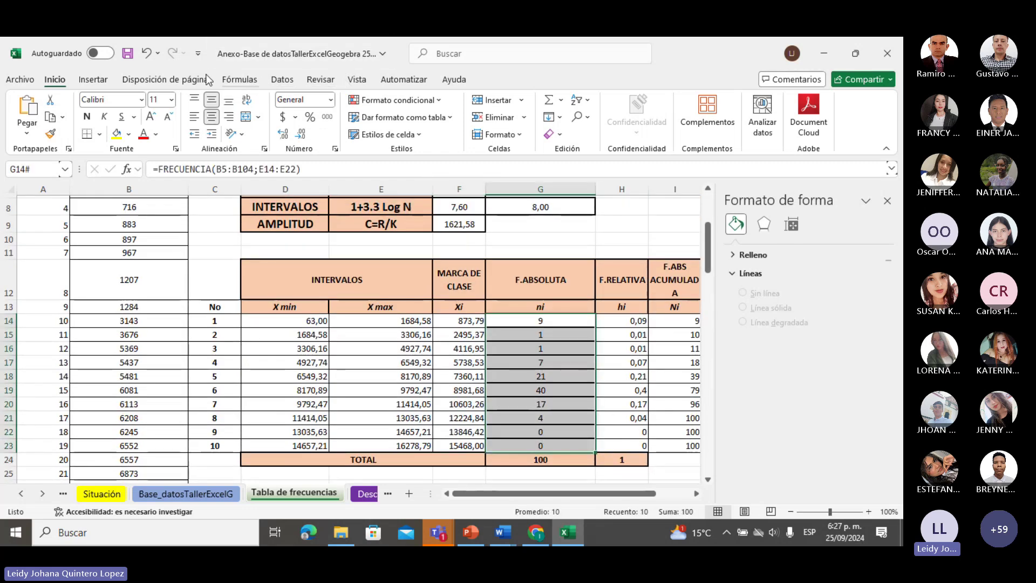
{"action": "scroll", "coordinate": [215, 80], "scroll_direction": "down", "scroll_amount": 1}
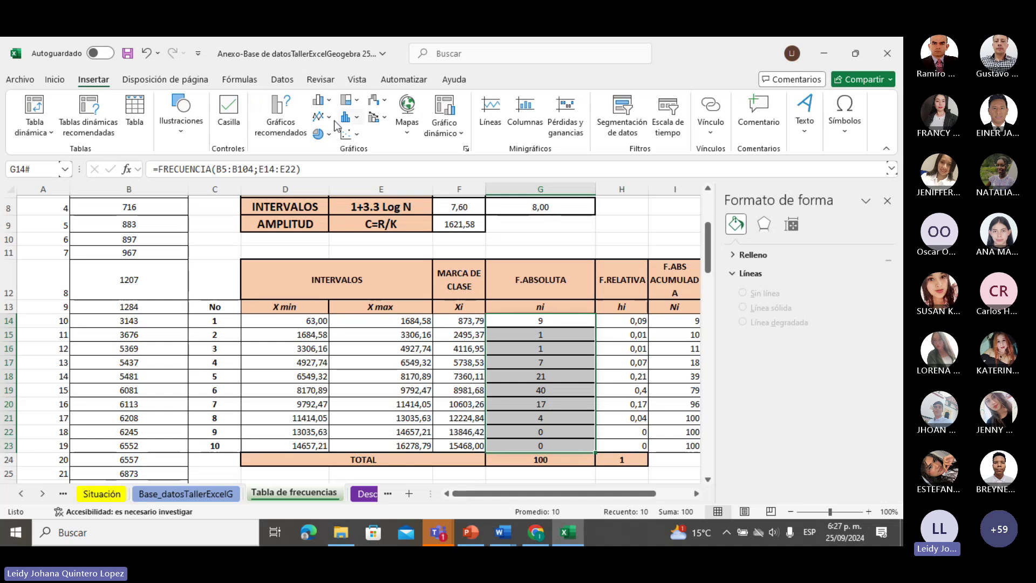
{"action": "left_click", "coordinate": [356, 135]}
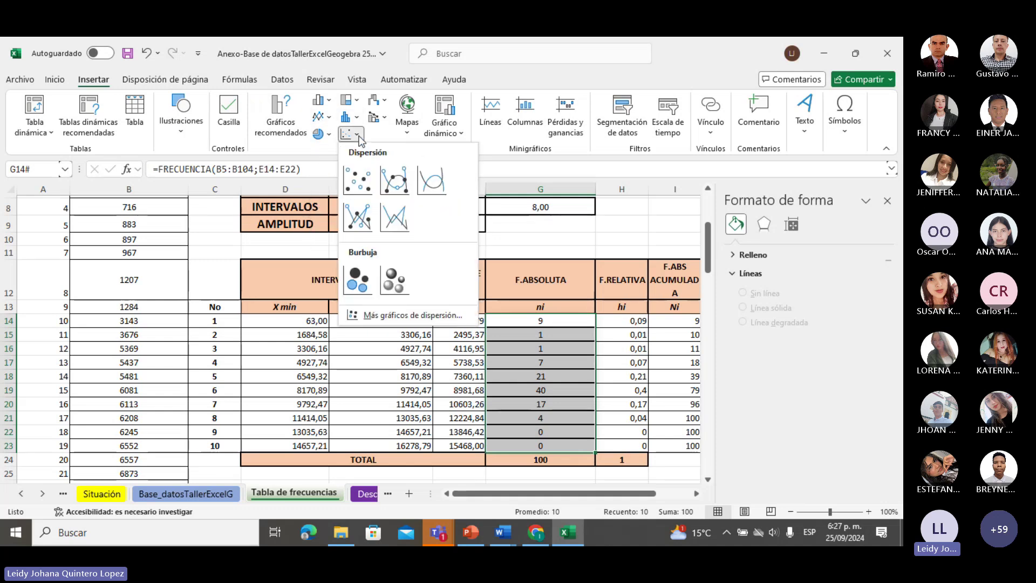
{"action": "left_click", "coordinate": [330, 119]}
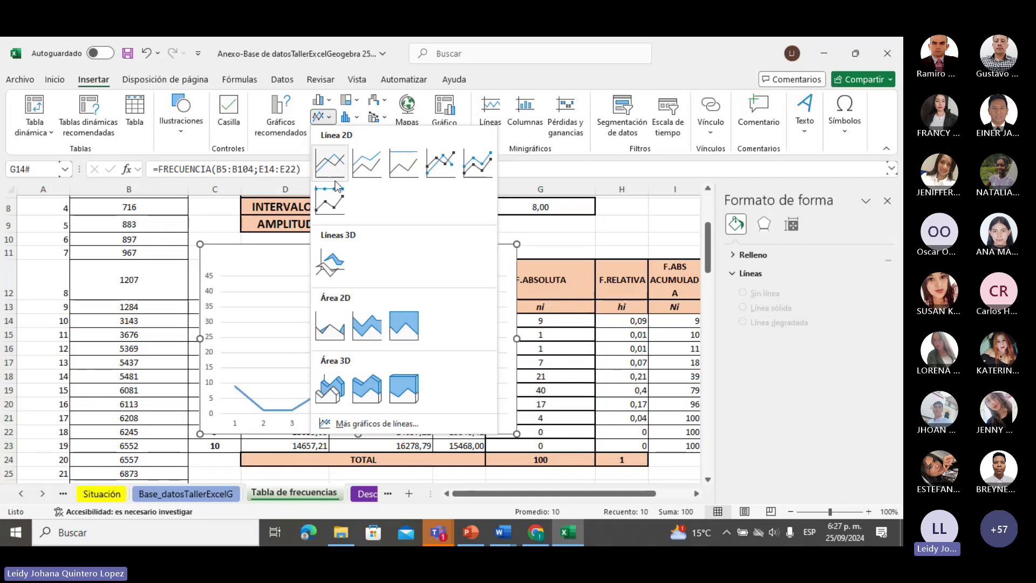
{"action": "left_click", "coordinate": [333, 195]}
Try to move the new line chart down the sheet toward the Polígono de frecuencia heading
{"action": "scroll", "coordinate": [540, 324], "scroll_direction": "down", "scroll_amount": 2}
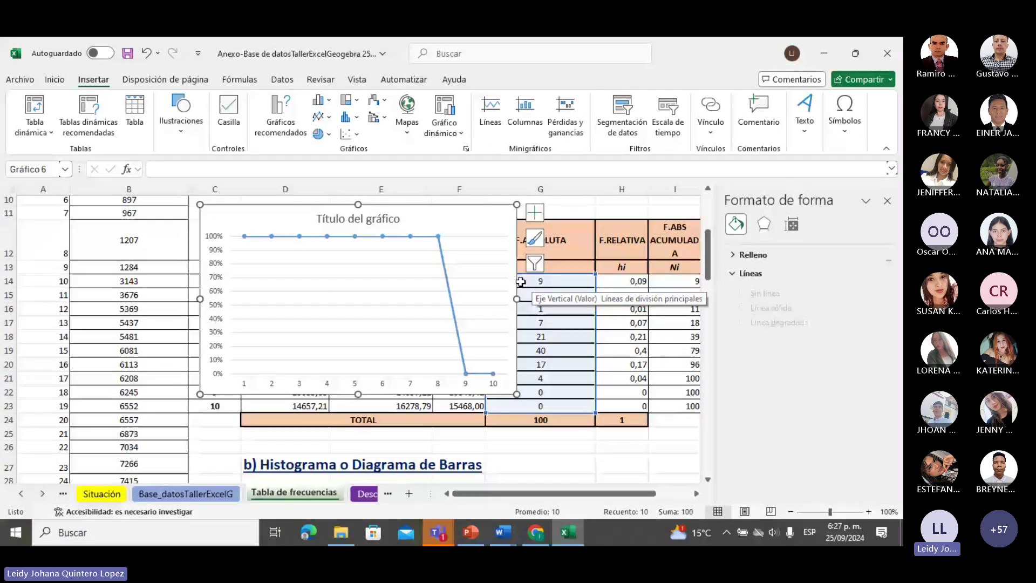
{"action": "scroll", "coordinate": [555, 308], "scroll_direction": "up", "scroll_amount": 2}
{"action": "scroll", "coordinate": [554, 309], "scroll_direction": "down", "scroll_amount": 2}
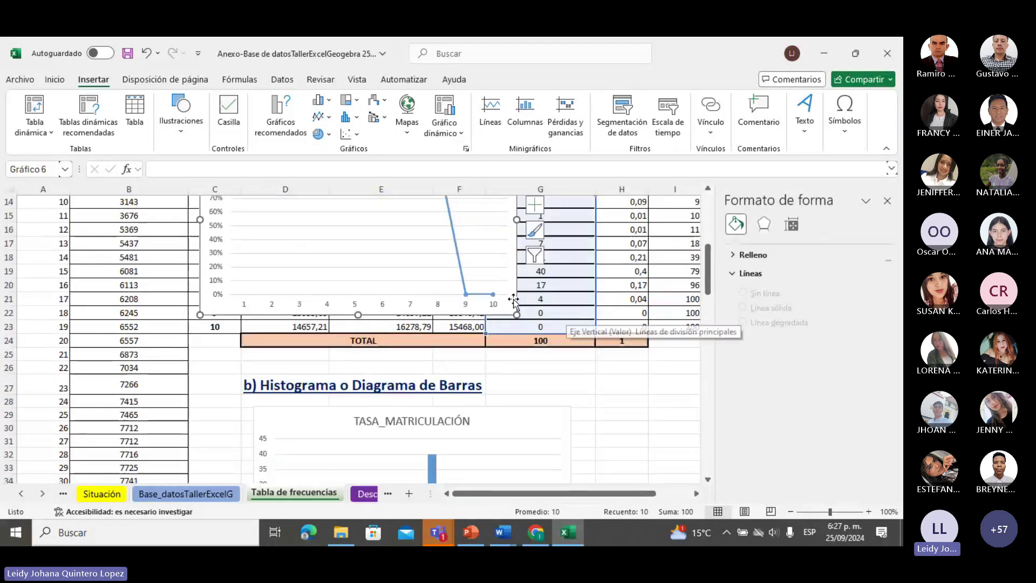
{"action": "left_click_drag", "start_coordinate": [519, 348], "coordinate": [573, 461]}
{"action": "scroll", "coordinate": [627, 332], "scroll_direction": "down", "scroll_amount": 6}
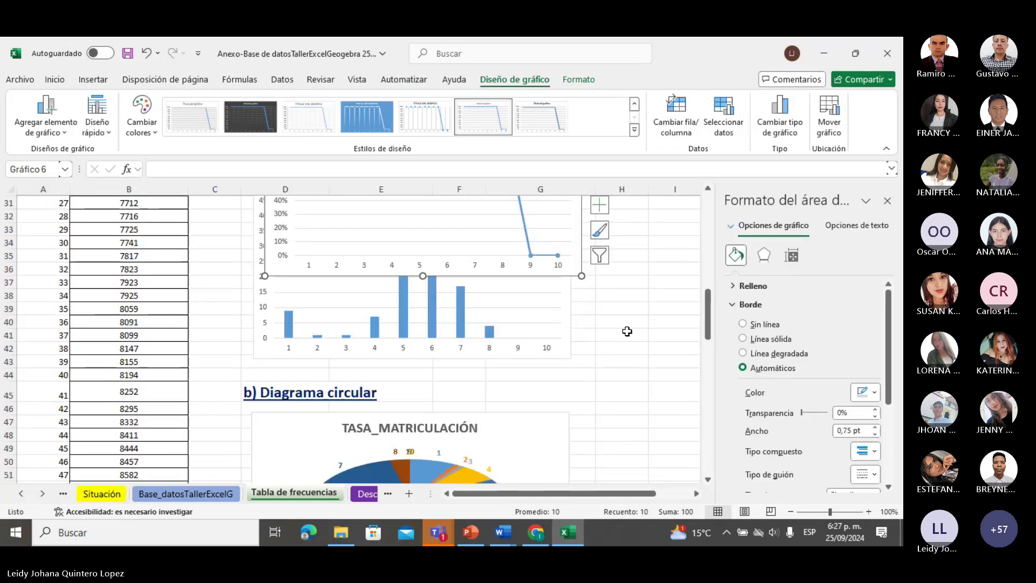
{"action": "left_click_drag", "start_coordinate": [587, 271], "coordinate": [580, 464]}
{"action": "scroll", "coordinate": [592, 347], "scroll_direction": "down", "scroll_amount": 6}
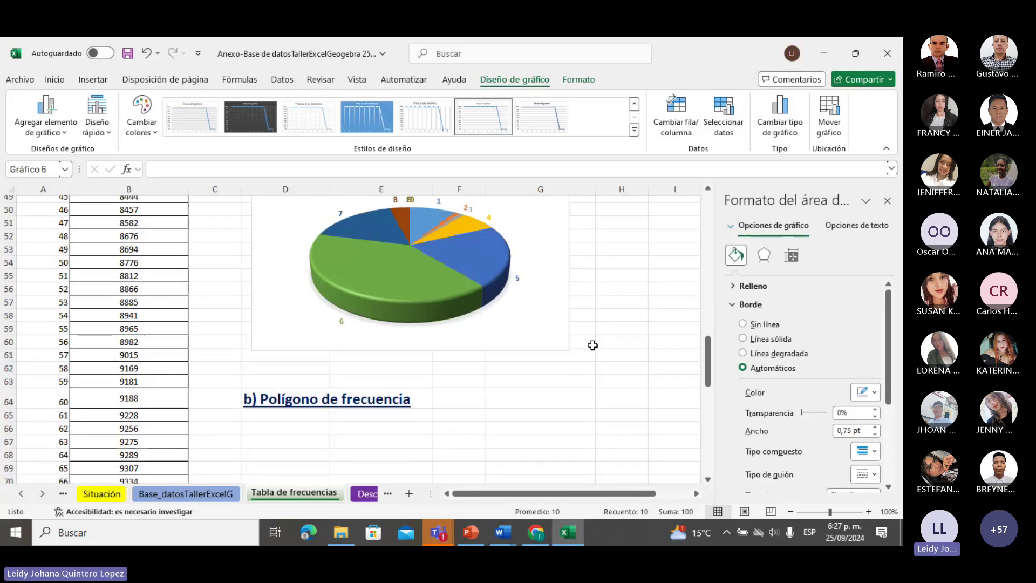
Undo the new chart's move and insertion, restoring the TASA_MATRICULACIÓN line chart under Polígono de frecuencia, and deselect it
{"action": "scroll", "coordinate": [564, 339], "scroll_direction": "up", "scroll_amount": 1}
{"action": "key", "text": "ctrl+z"}
{"action": "key", "text": "ctrl+z"}
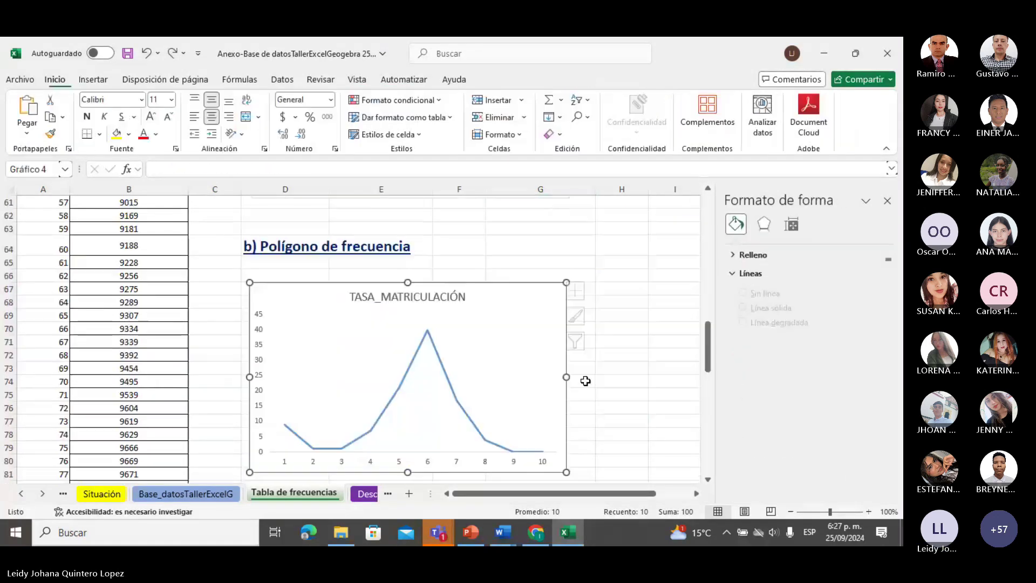
{"action": "scroll", "coordinate": [586, 381], "scroll_direction": "down", "scroll_amount": 5}
{"action": "left_click", "coordinate": [586, 374]}
Close the shape formatting pane and return to the summary values at the start of the sheet
{"action": "scroll", "coordinate": [669, 342], "scroll_direction": "up", "scroll_amount": 10}
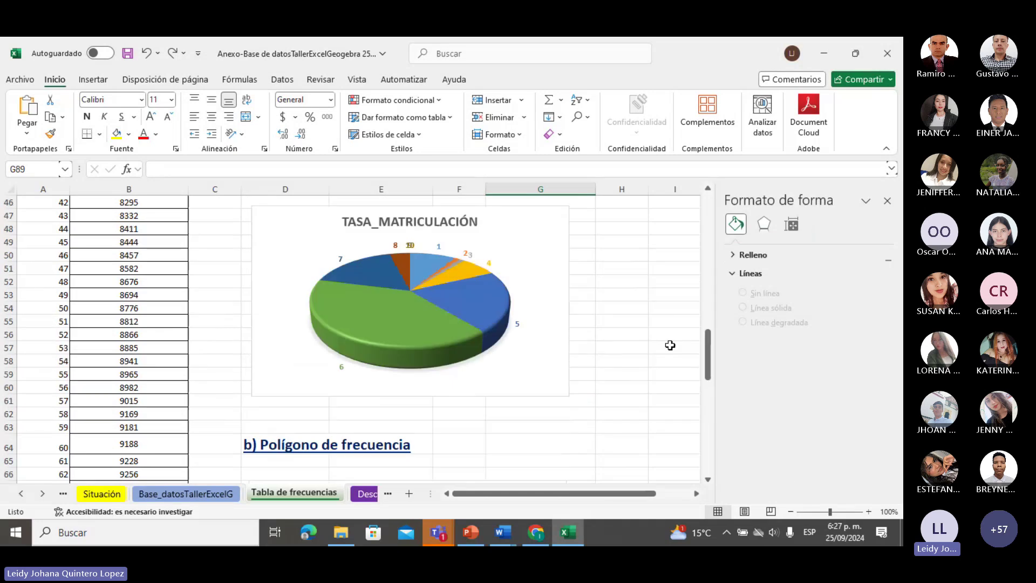
{"action": "left_click_drag", "start_coordinate": [706, 355], "coordinate": [723, 341]}
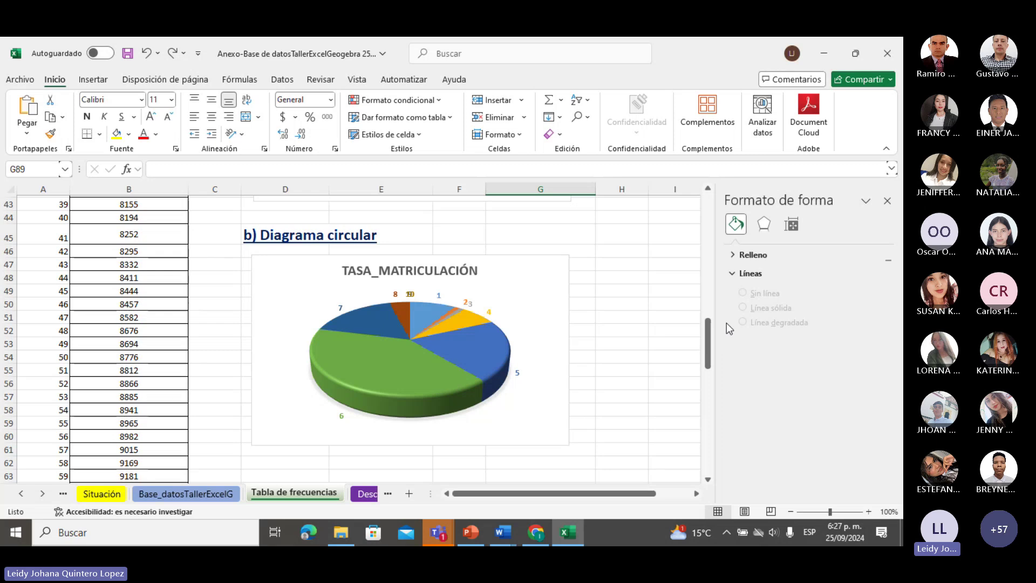
{"action": "left_click_drag", "start_coordinate": [708, 326], "coordinate": [715, 212]}
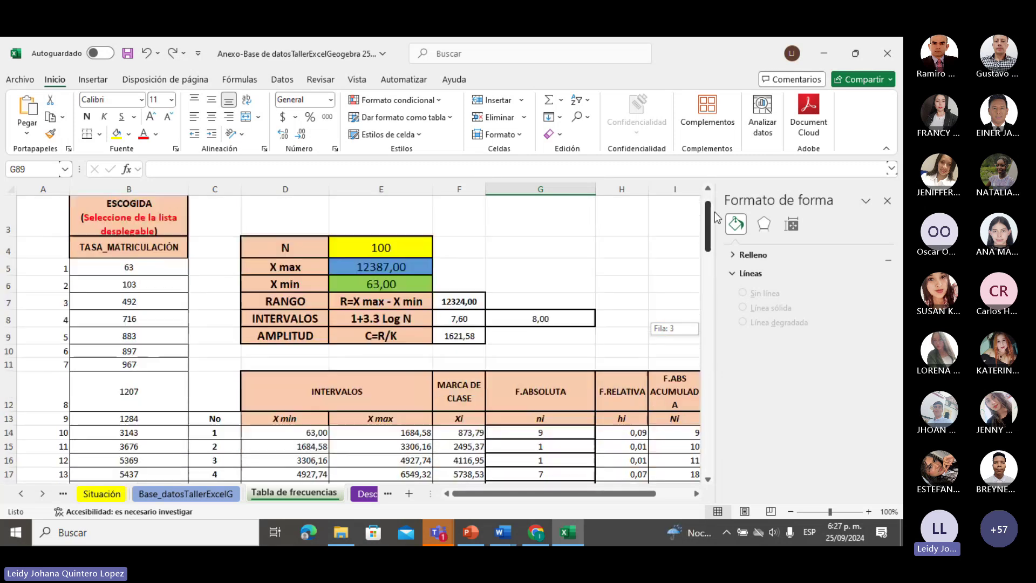
{"action": "left_click", "coordinate": [887, 201]}
{"action": "scroll", "coordinate": [616, 300], "scroll_direction": "up", "scroll_amount": 2}
{"action": "scroll", "coordinate": [616, 299], "scroll_direction": "down", "scroll_amount": 1}
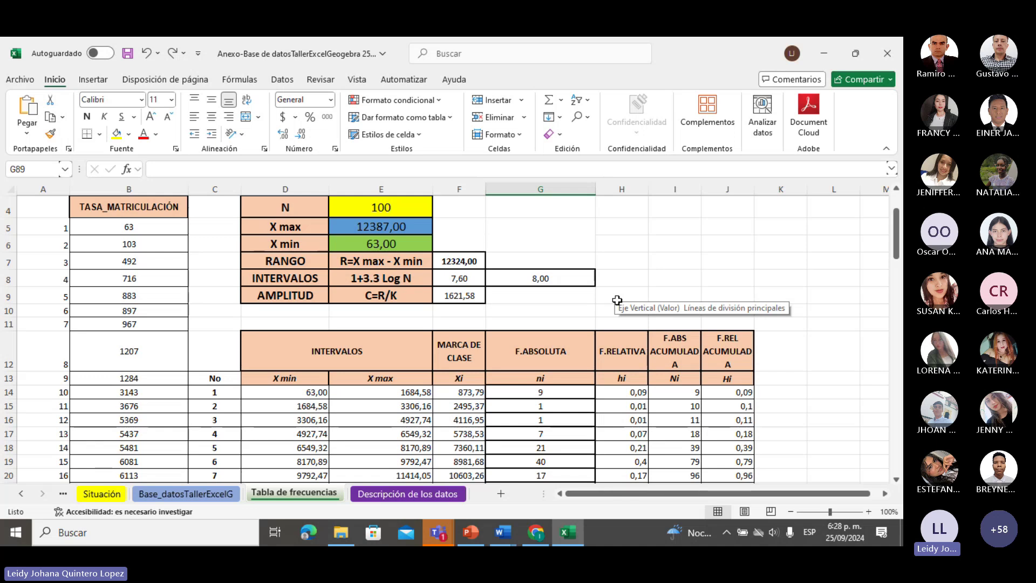
Examine the frequency table and the frequency polygon chart, and inspect the formula behind N in E4
{"action": "scroll", "coordinate": [618, 300], "scroll_direction": "down", "scroll_amount": 1}
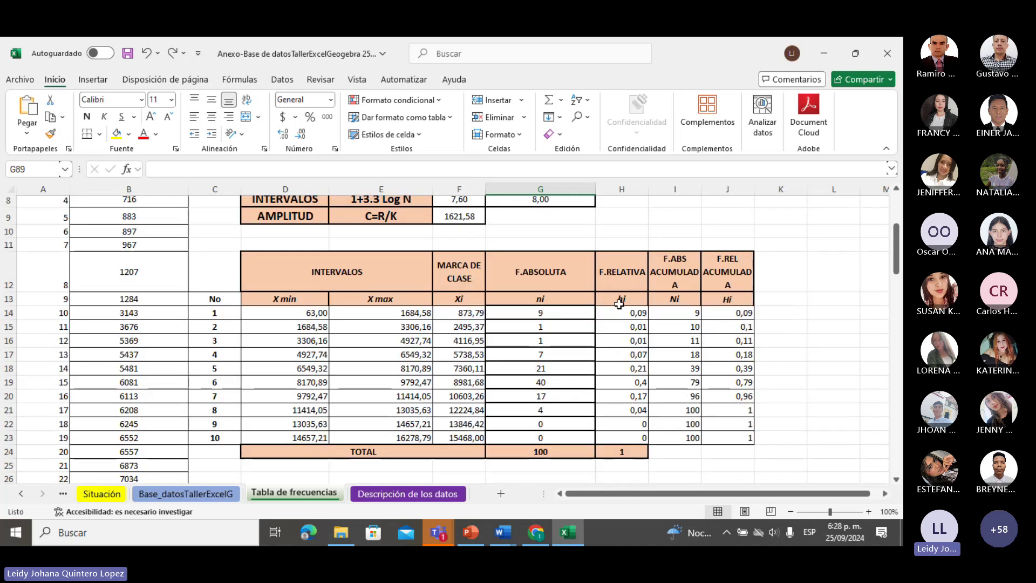
{"action": "scroll", "coordinate": [617, 300], "scroll_direction": "up", "scroll_amount": 1}
{"action": "left_click_drag", "start_coordinate": [896, 233], "coordinate": [903, 391]}
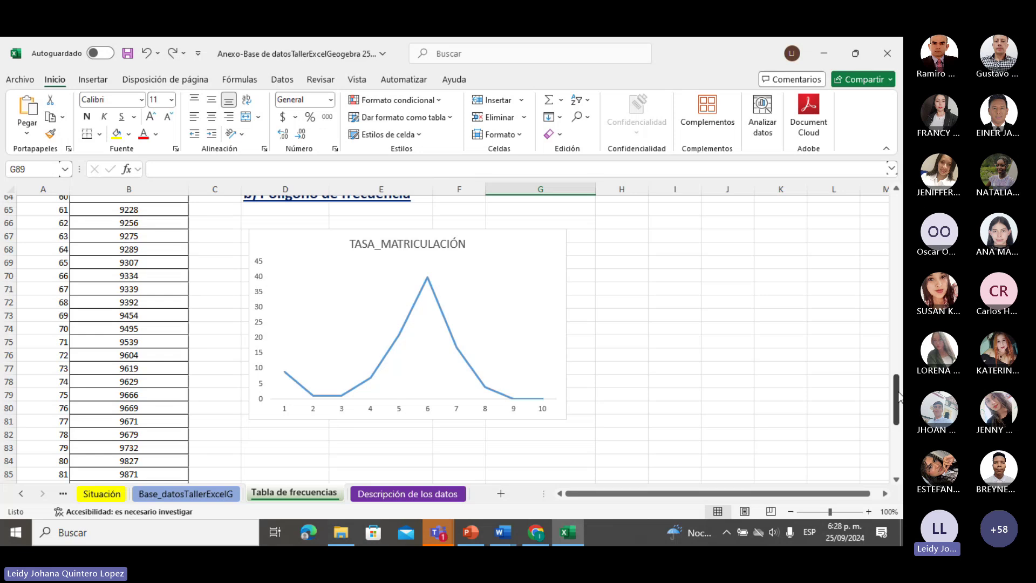
{"action": "left_click_drag", "start_coordinate": [899, 398], "coordinate": [900, 216]}
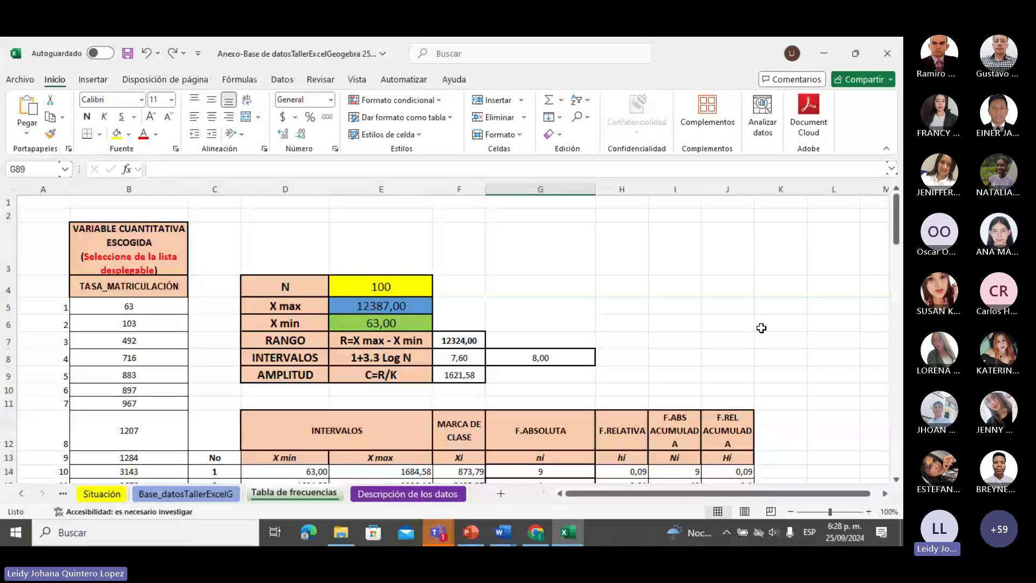
{"action": "scroll", "coordinate": [755, 326], "scroll_direction": "down", "scroll_amount": 3}
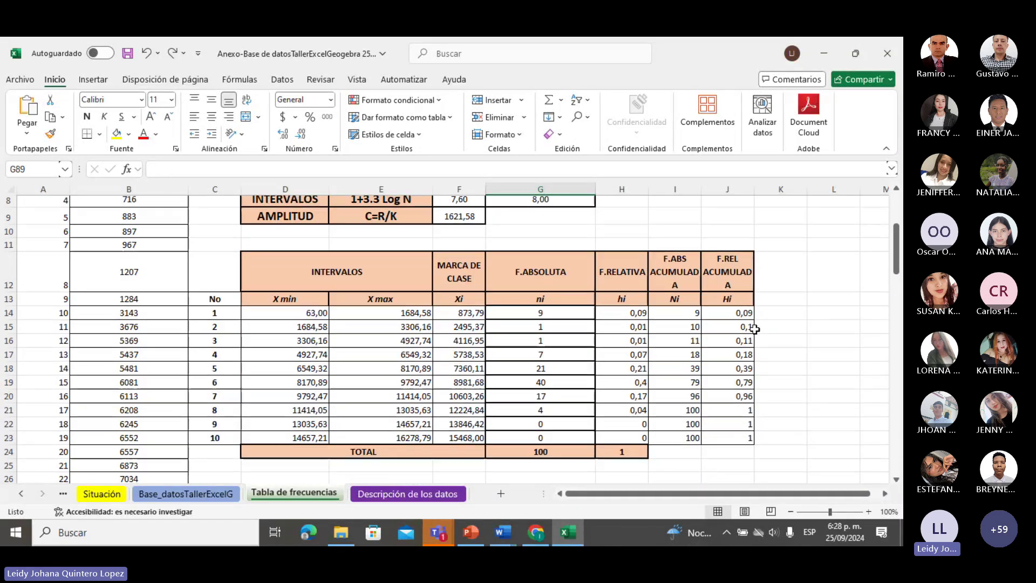
{"action": "scroll", "coordinate": [750, 332], "scroll_direction": "down", "scroll_amount": 1}
{"action": "scroll", "coordinate": [745, 335], "scroll_direction": "up", "scroll_amount": 4}
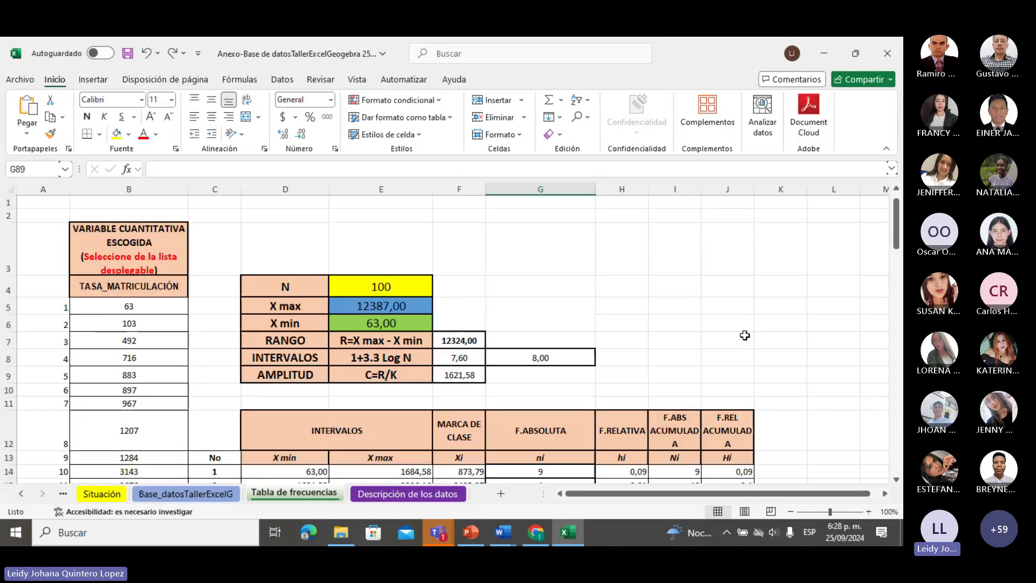
{"action": "left_click", "coordinate": [385, 290]}
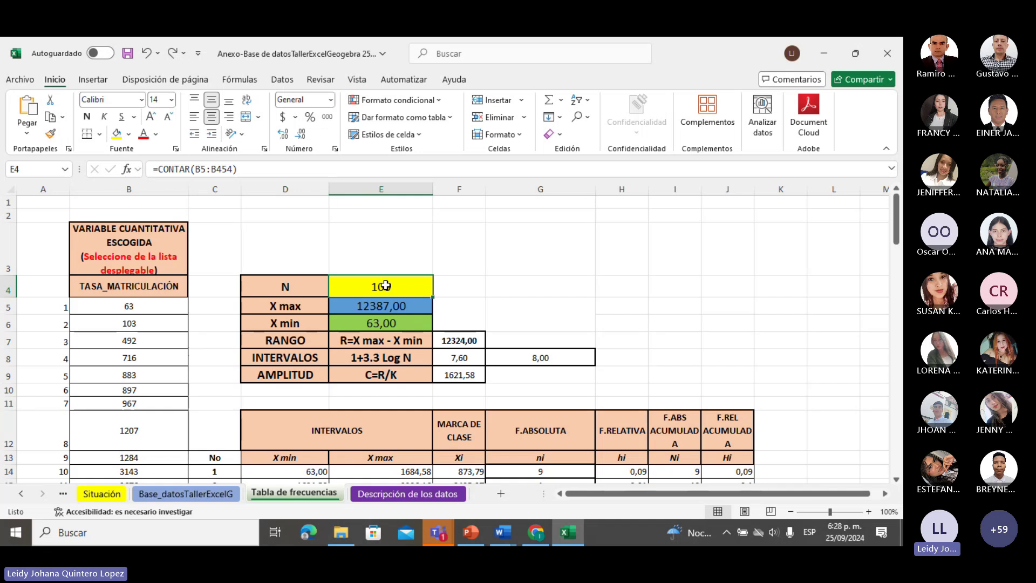
Show the Situación sheet and highlight the full problem statement text under SITUACIÓN PROBLEMA
{"action": "left_click", "coordinate": [102, 493]}
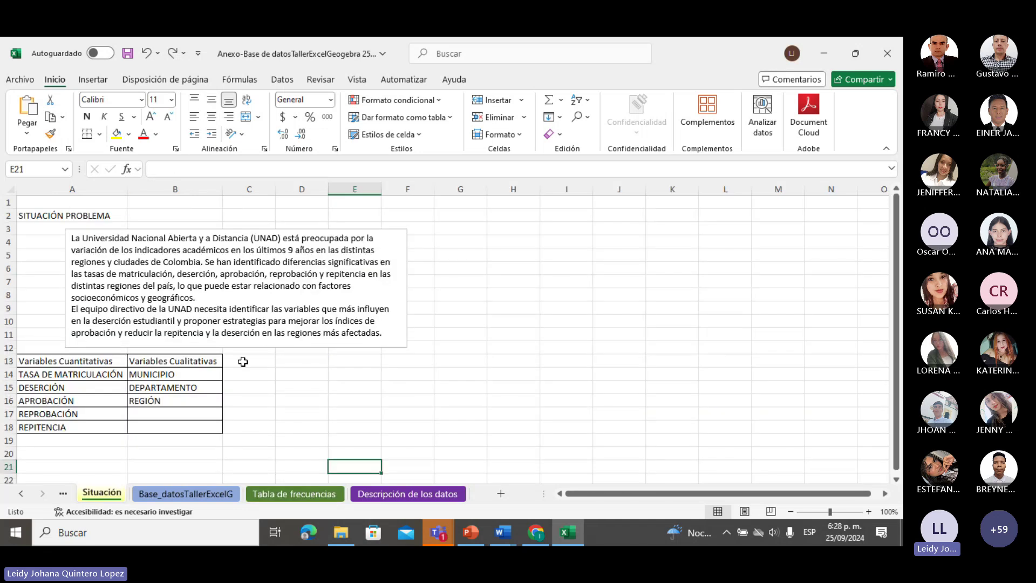
{"action": "left_click", "coordinate": [27, 215]}
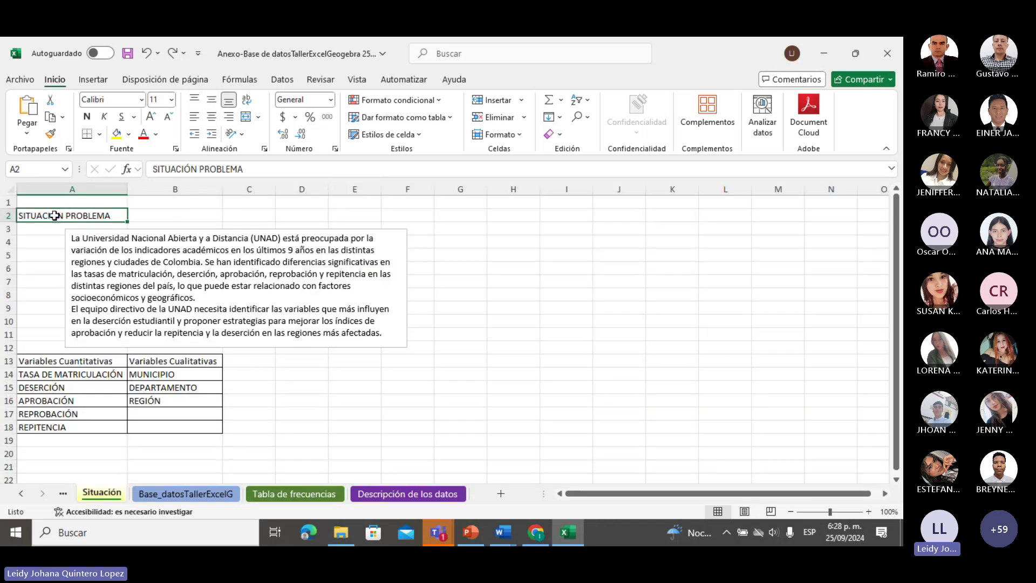
{"action": "left_click", "coordinate": [88, 233]}
{"action": "left_click_drag", "start_coordinate": [88, 233], "coordinate": [386, 335]}
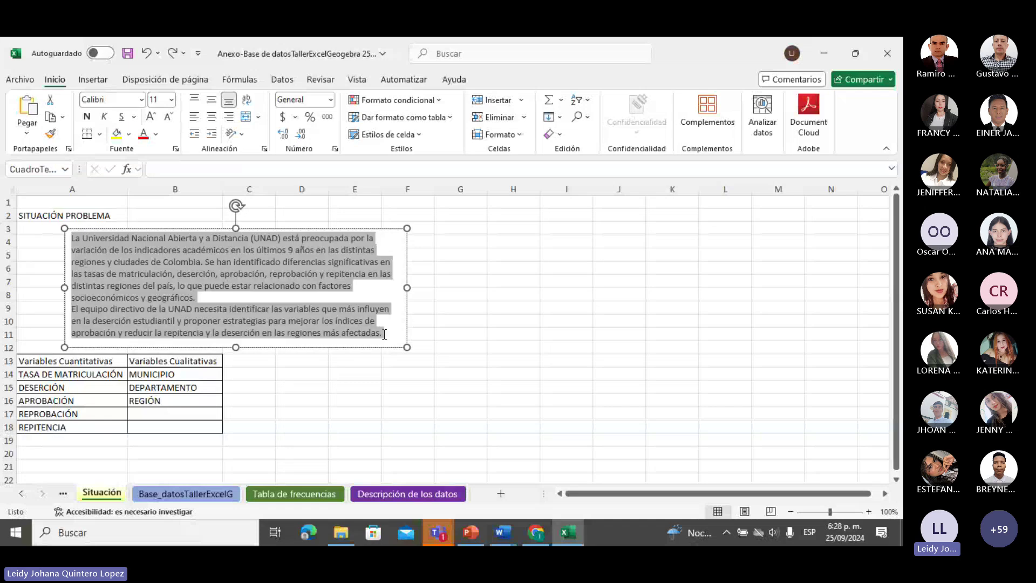
Examine the Base_datosTallerExcelG data sheet and return to the Tabla de frecuencias sheet
{"action": "left_click", "coordinate": [195, 496]}
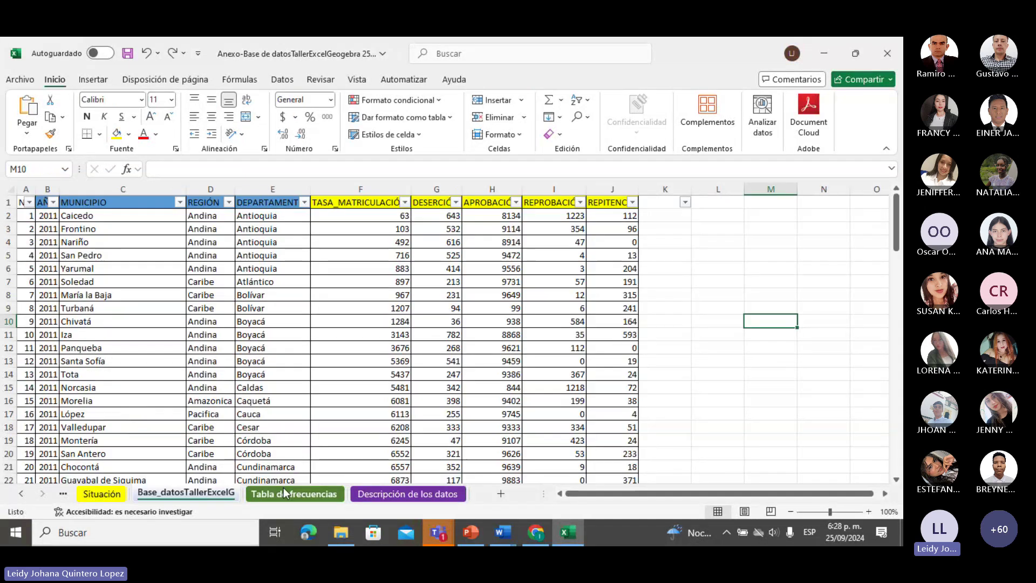
{"action": "left_click", "coordinate": [283, 491]}
{"action": "left_click", "coordinate": [186, 493]}
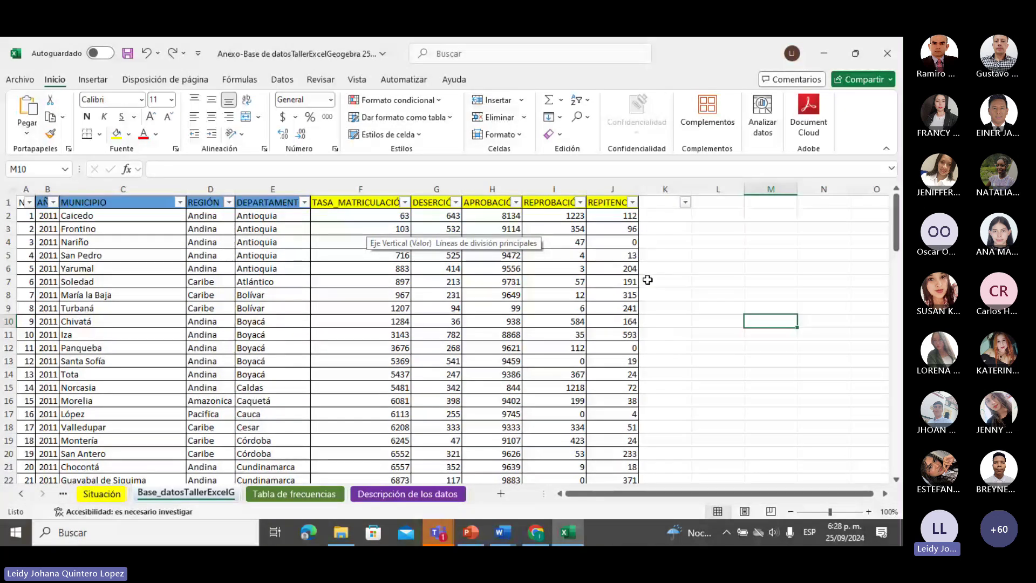
{"action": "left_click", "coordinate": [309, 495]}
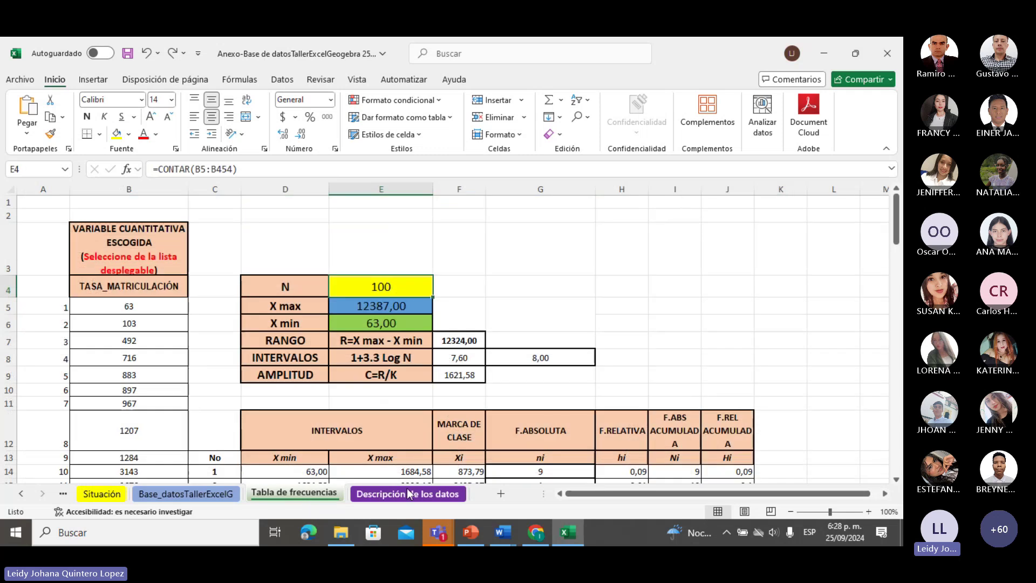
Inspect the X max formula in E5 and the neighbouring X min and range values
{"action": "left_click", "coordinate": [638, 304]}
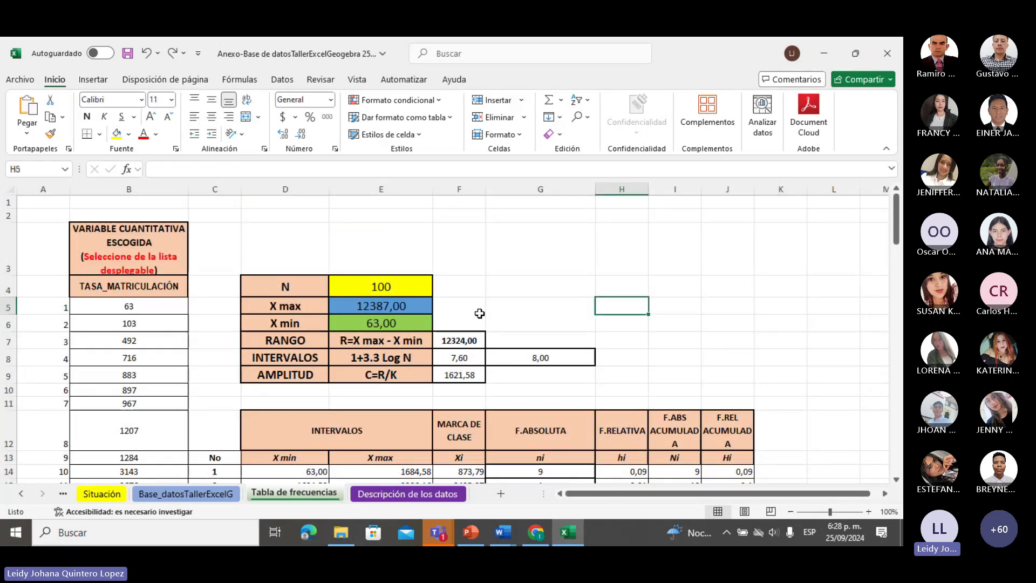
{"action": "scroll", "coordinate": [479, 313], "scroll_direction": "down", "scroll_amount": 1}
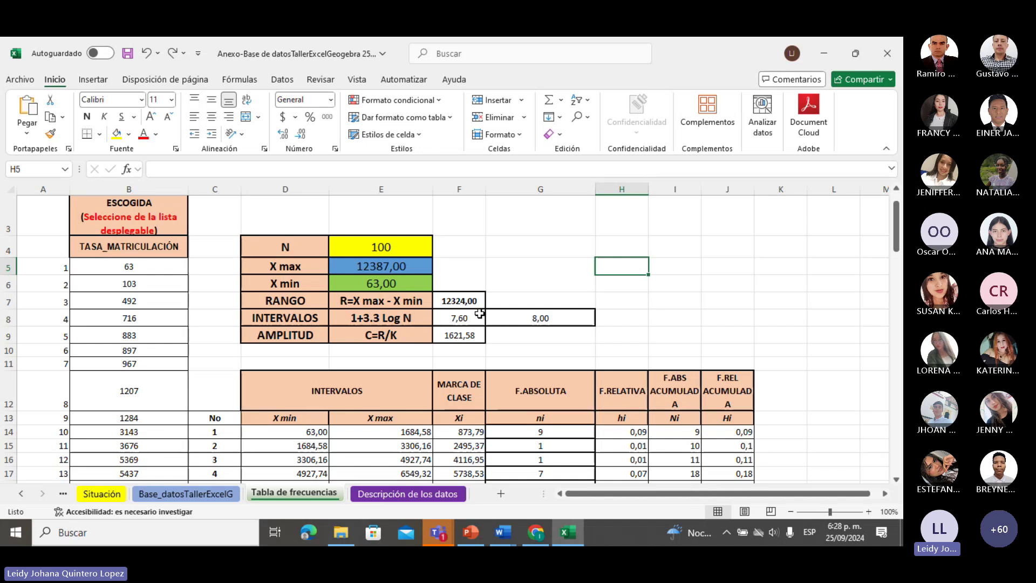
{"action": "left_click", "coordinate": [382, 268]}
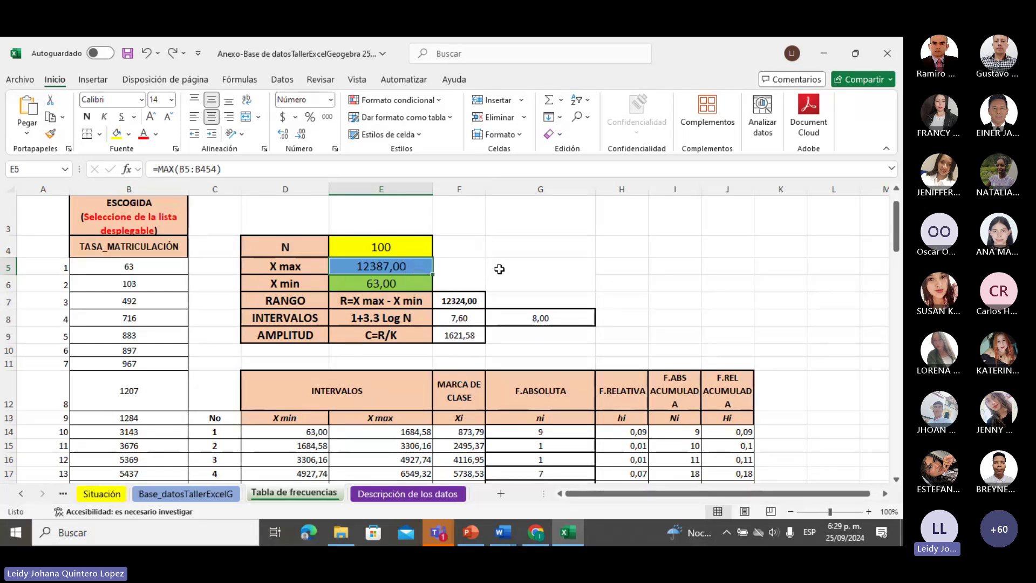
{"action": "scroll", "coordinate": [494, 270], "scroll_direction": "down", "scroll_amount": 1}
{"action": "scroll", "coordinate": [501, 271], "scroll_direction": "up", "scroll_amount": 1}
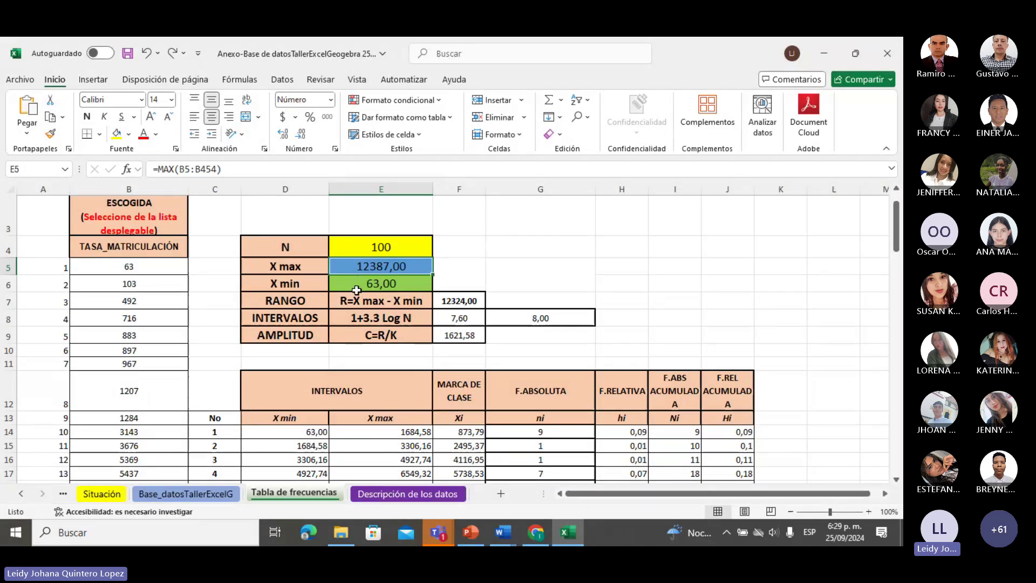
{"action": "scroll", "coordinate": [356, 281], "scroll_direction": "down", "scroll_amount": 1}
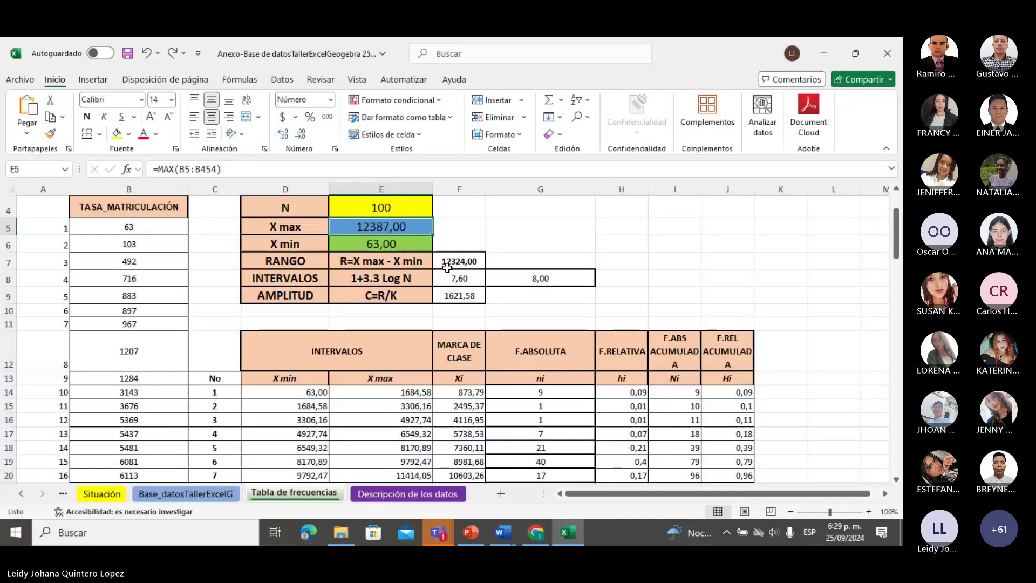
Inspect the rounded interval count in G8, the 1+3.3 Log N rule, the N formula and the C=R/K amplitude rule
{"action": "left_click", "coordinate": [545, 278]}
{"action": "scroll", "coordinate": [546, 278], "scroll_direction": "down", "scroll_amount": 1}
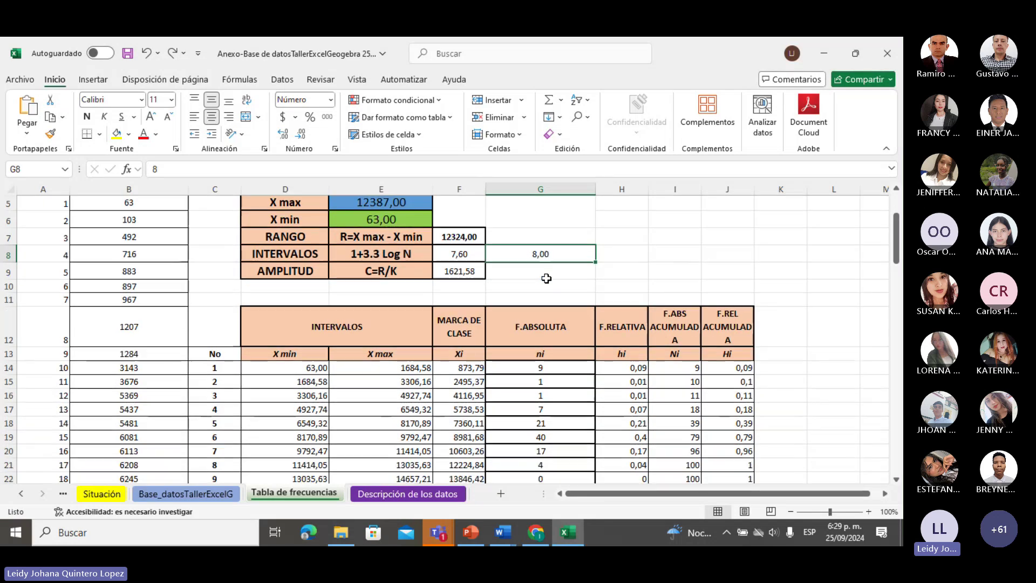
{"action": "scroll", "coordinate": [546, 278], "scroll_direction": "up", "scroll_amount": 1}
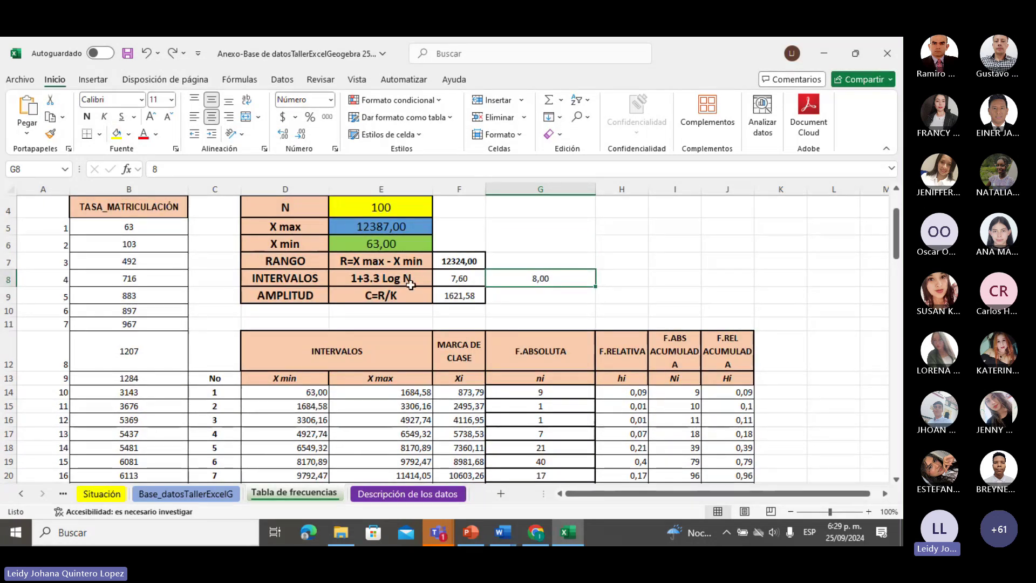
{"action": "left_click", "coordinate": [395, 281]}
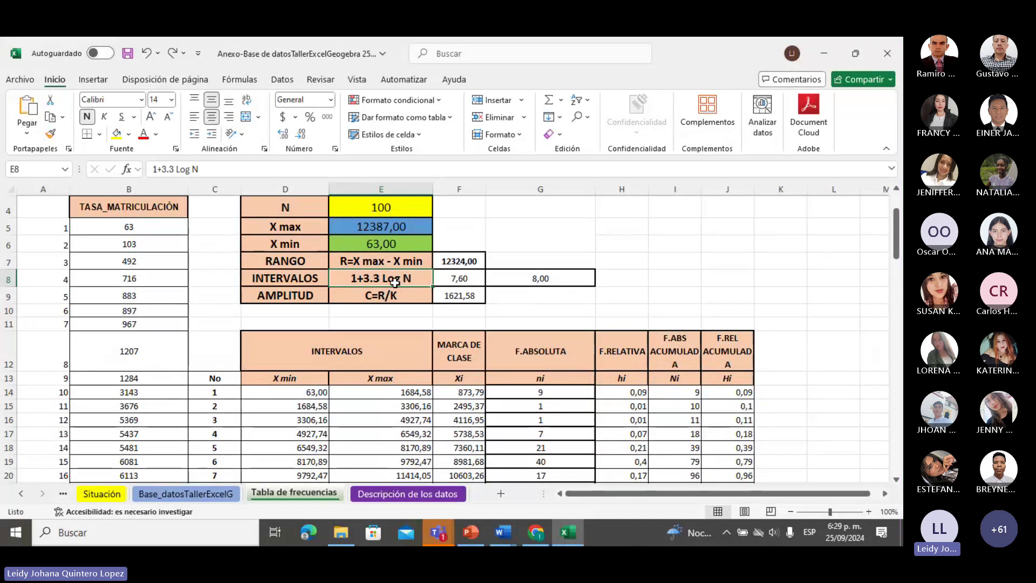
{"action": "left_click", "coordinate": [387, 211]}
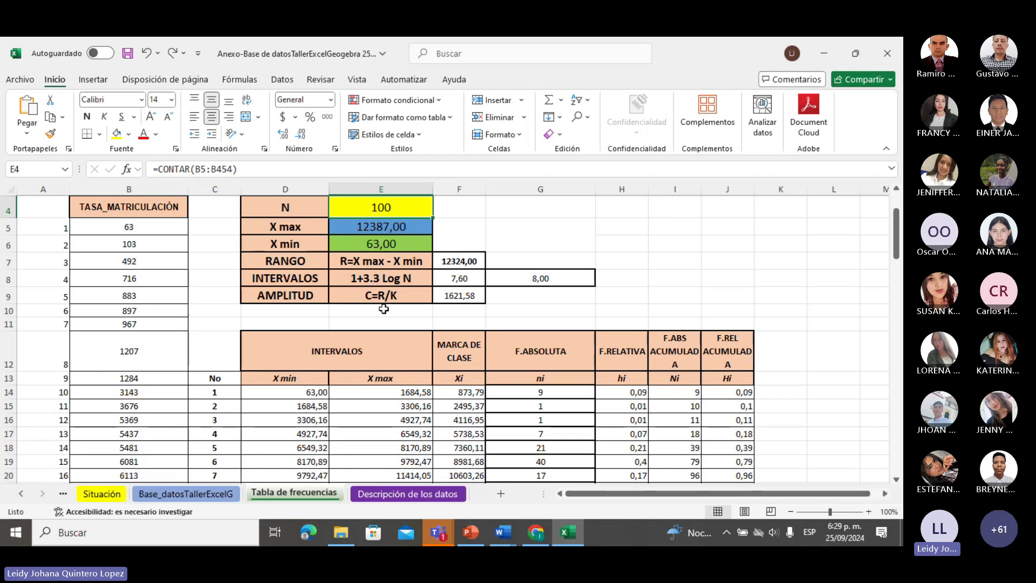
{"action": "left_click", "coordinate": [420, 300]}
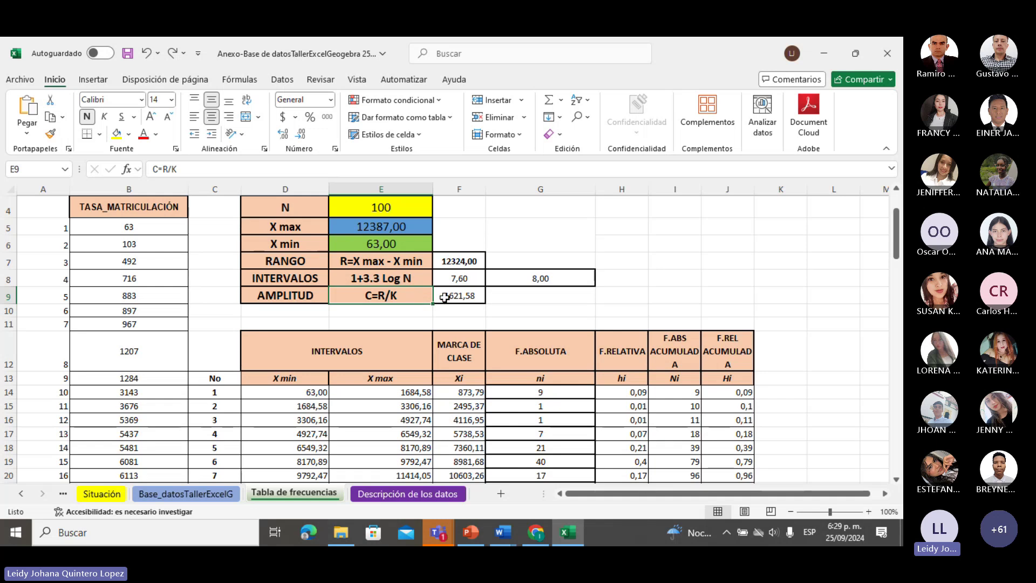
Inspect the first interval's formulas in row 14 for relative frequency, cumulative absolute frequency, X min and X max
{"action": "scroll", "coordinate": [407, 305], "scroll_direction": "down", "scroll_amount": 2}
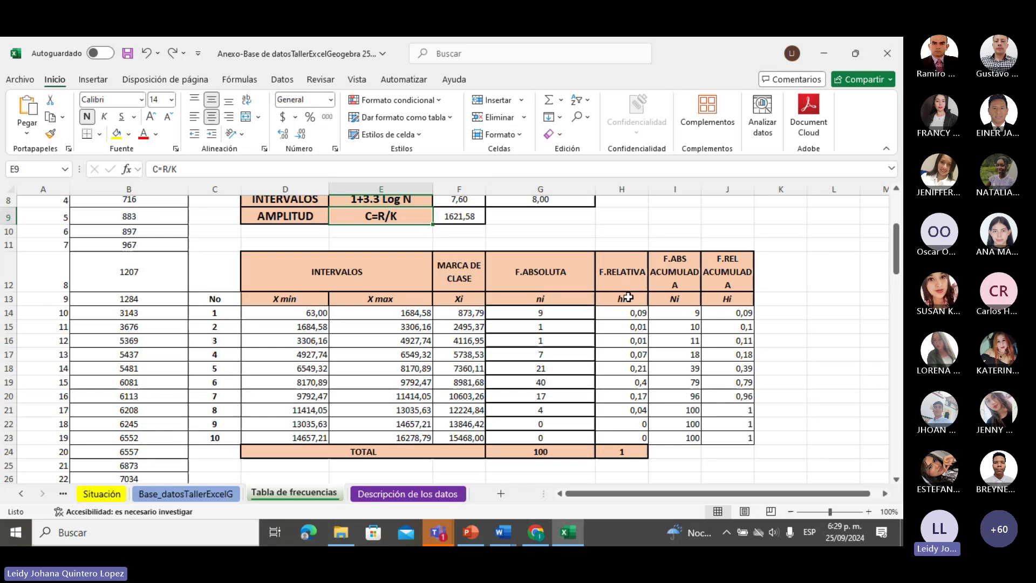
{"action": "scroll", "coordinate": [578, 310], "scroll_direction": "down", "scroll_amount": 1}
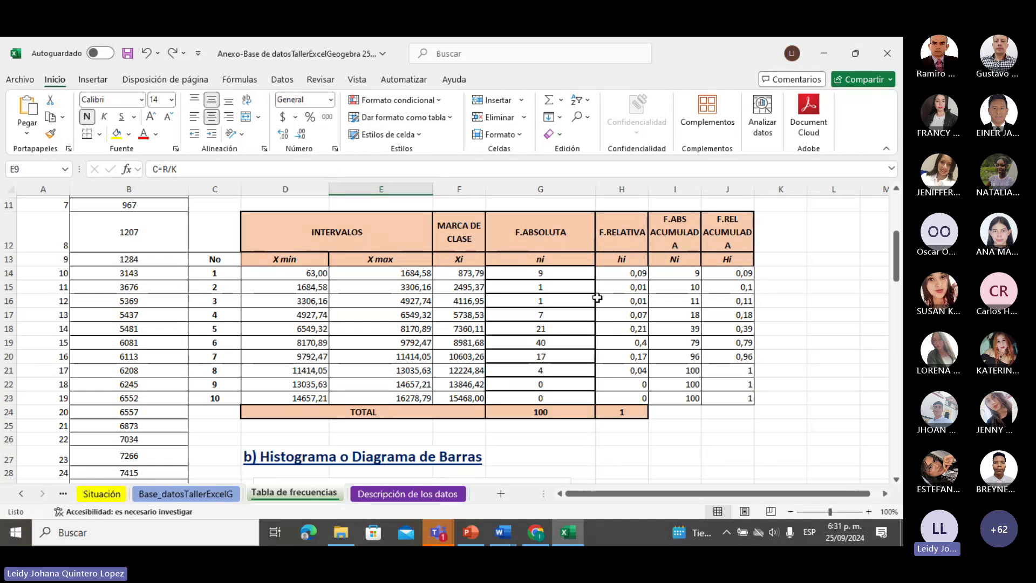
{"action": "left_click", "coordinate": [619, 273]}
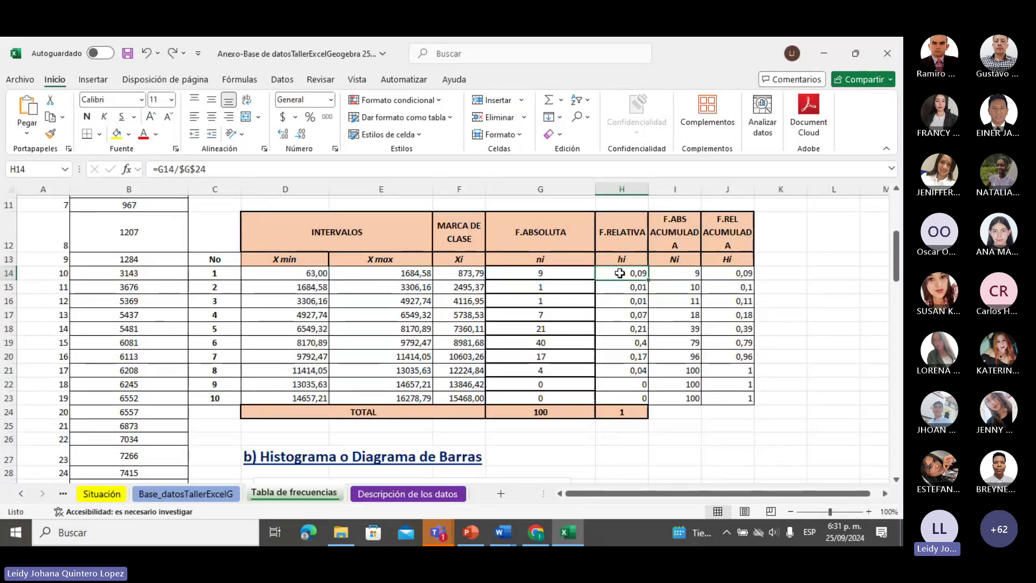
{"action": "left_click", "coordinate": [689, 276]}
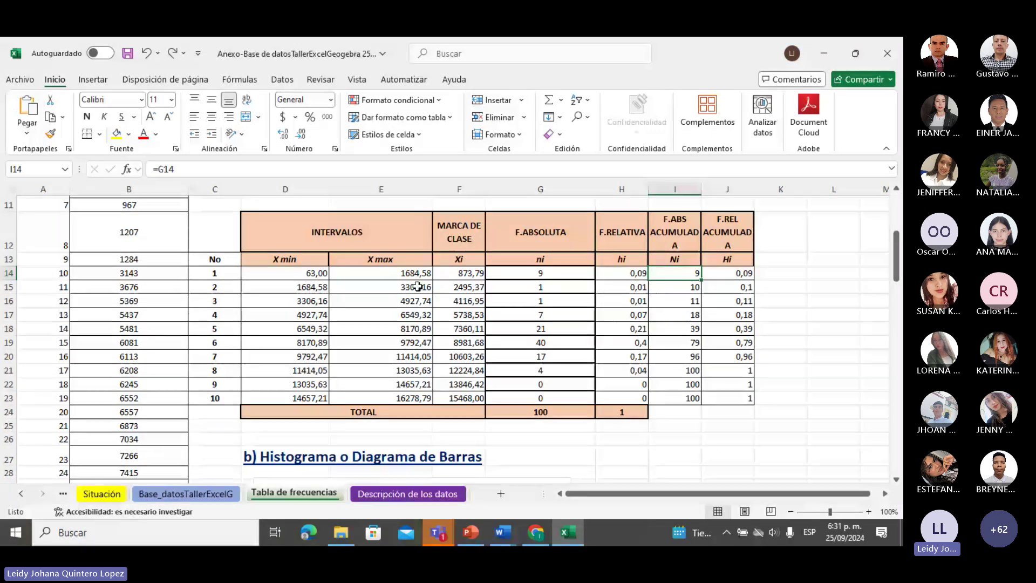
{"action": "left_click", "coordinate": [300, 278]}
{"action": "left_click", "coordinate": [389, 275]}
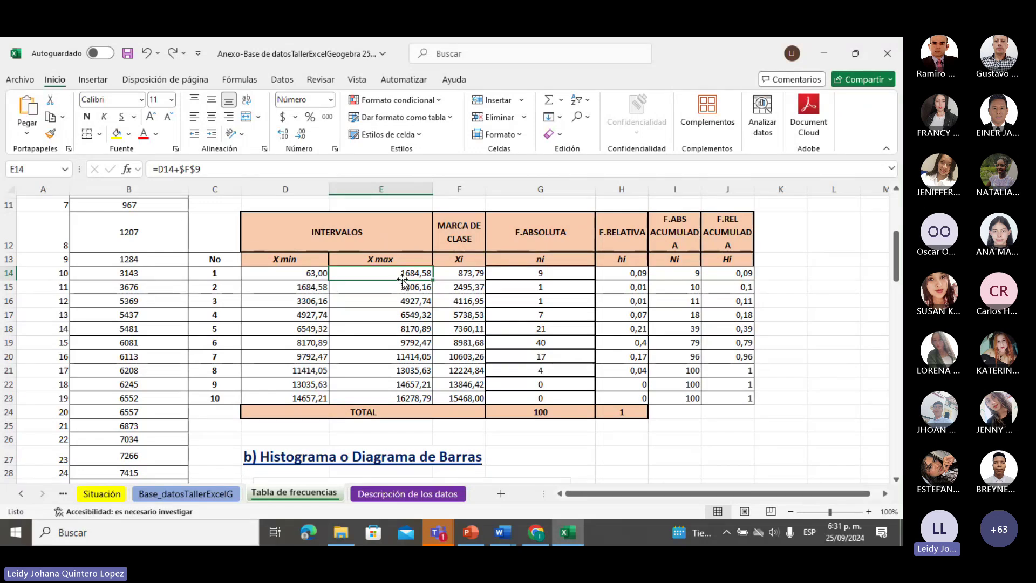
{"action": "scroll", "coordinate": [404, 280], "scroll_direction": "down", "scroll_amount": 1}
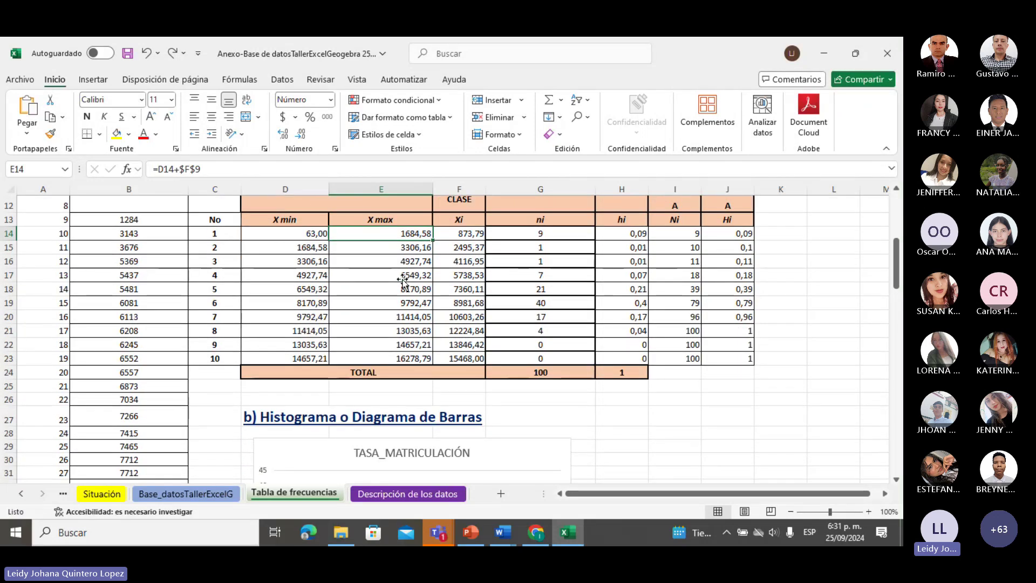
{"action": "scroll", "coordinate": [594, 246], "scroll_direction": "up", "scroll_amount": 1}
Inspect the second interval's cumulative absolute frequency and X max formulas, plus the first cumulative relative frequency in J14
{"action": "left_click", "coordinate": [669, 259]}
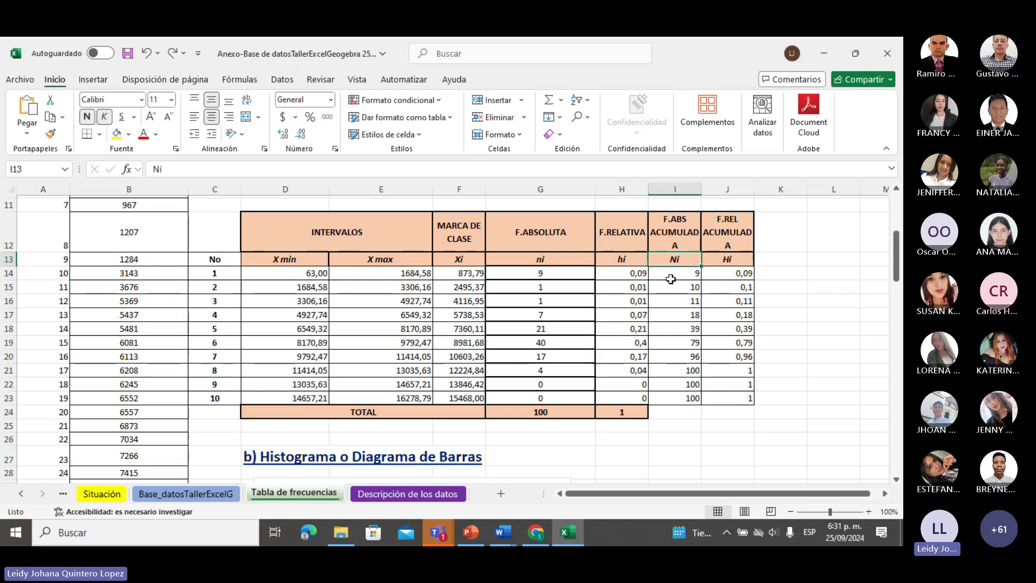
{"action": "left_click", "coordinate": [685, 288]}
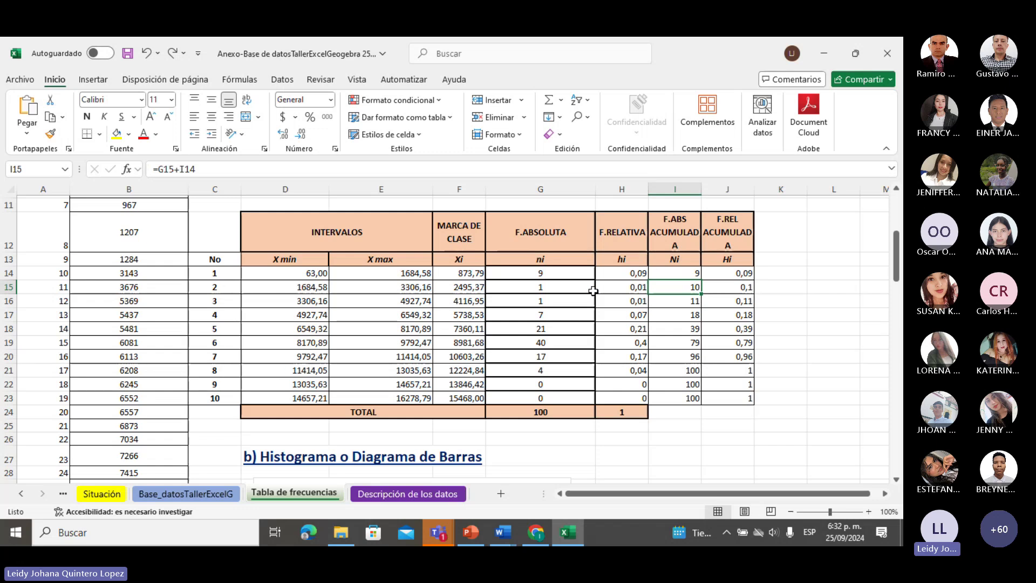
{"action": "left_click", "coordinate": [416, 290]}
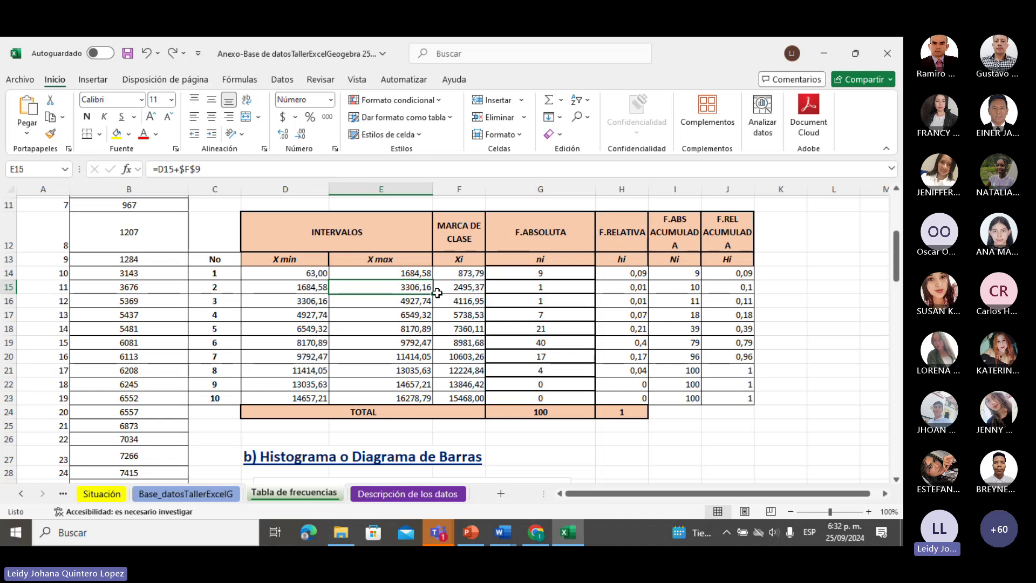
{"action": "scroll", "coordinate": [350, 308], "scroll_direction": "down", "scroll_amount": 1}
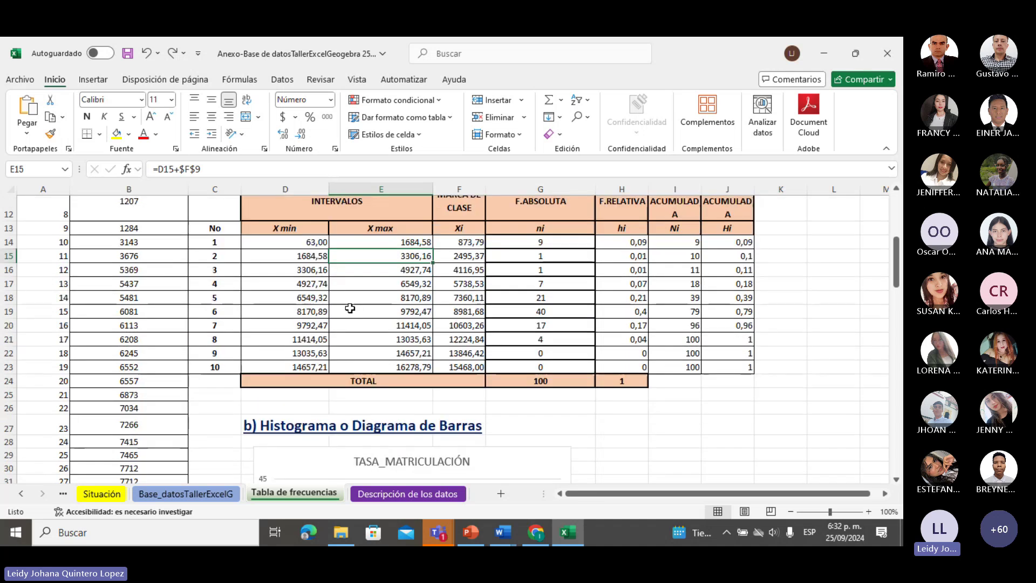
{"action": "scroll", "coordinate": [350, 308], "scroll_direction": "down", "scroll_amount": 1}
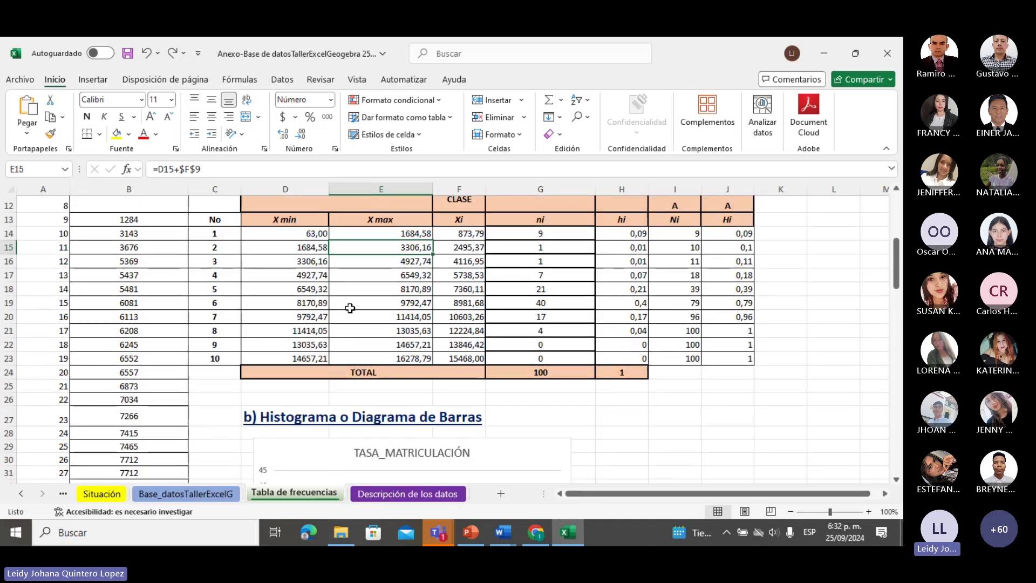
{"action": "scroll", "coordinate": [572, 289], "scroll_direction": "up", "scroll_amount": 2}
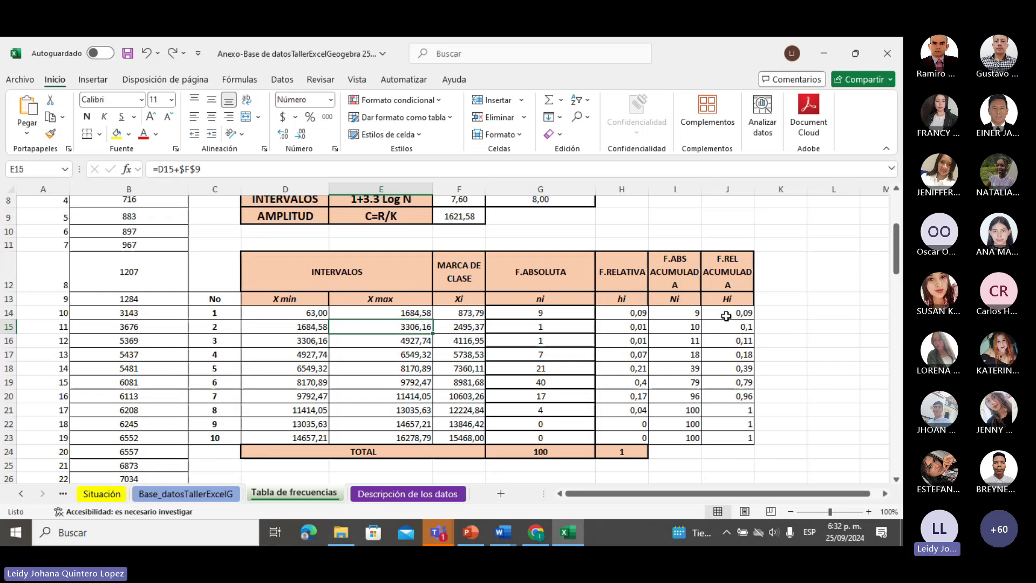
{"action": "left_click", "coordinate": [726, 315]}
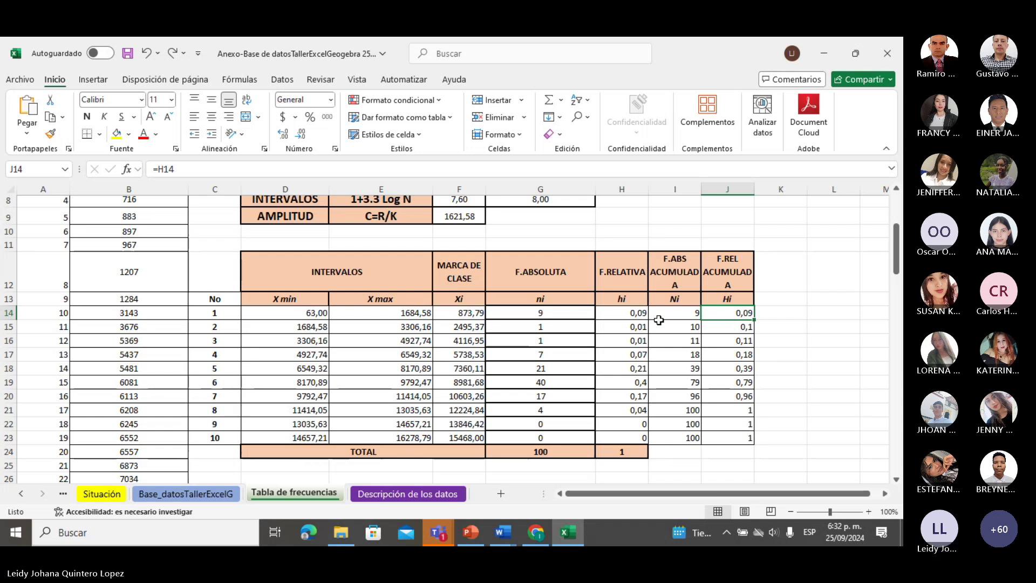
Inspect the sixth interval's number, X min, X max and absolute frequency formulas in row 19
{"action": "left_click", "coordinate": [211, 382]}
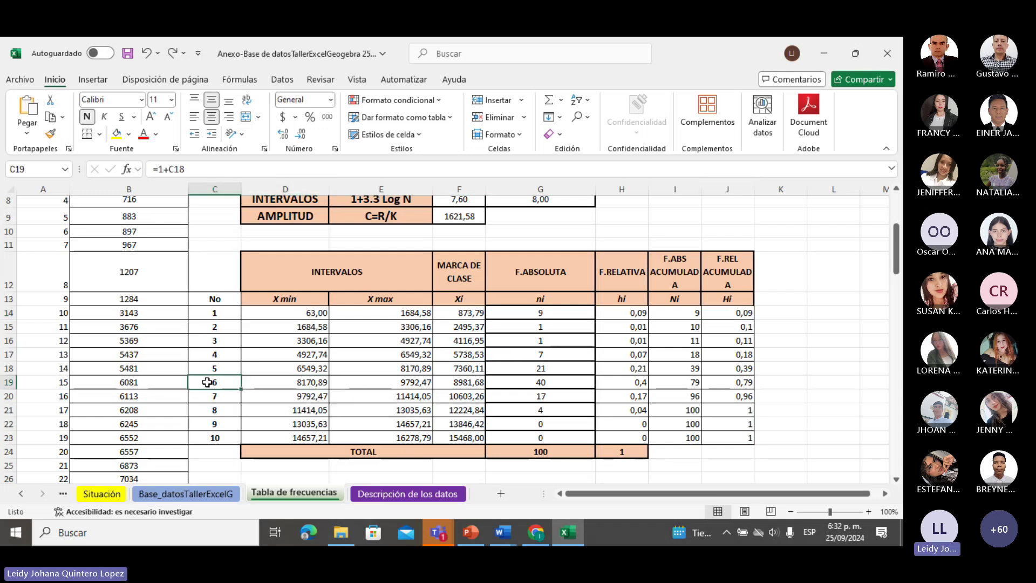
{"action": "left_click", "coordinate": [296, 382]}
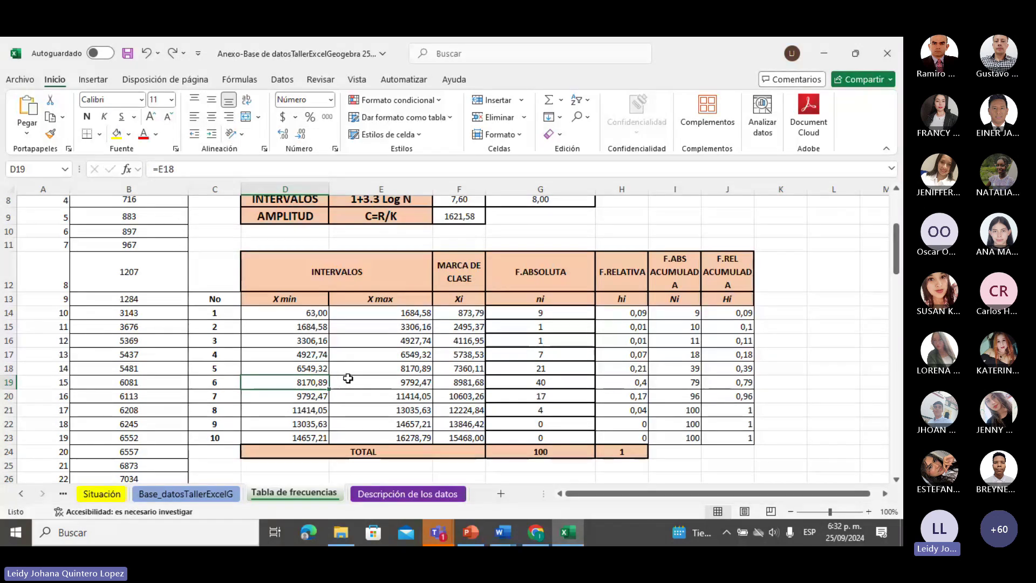
{"action": "left_click", "coordinate": [394, 386]}
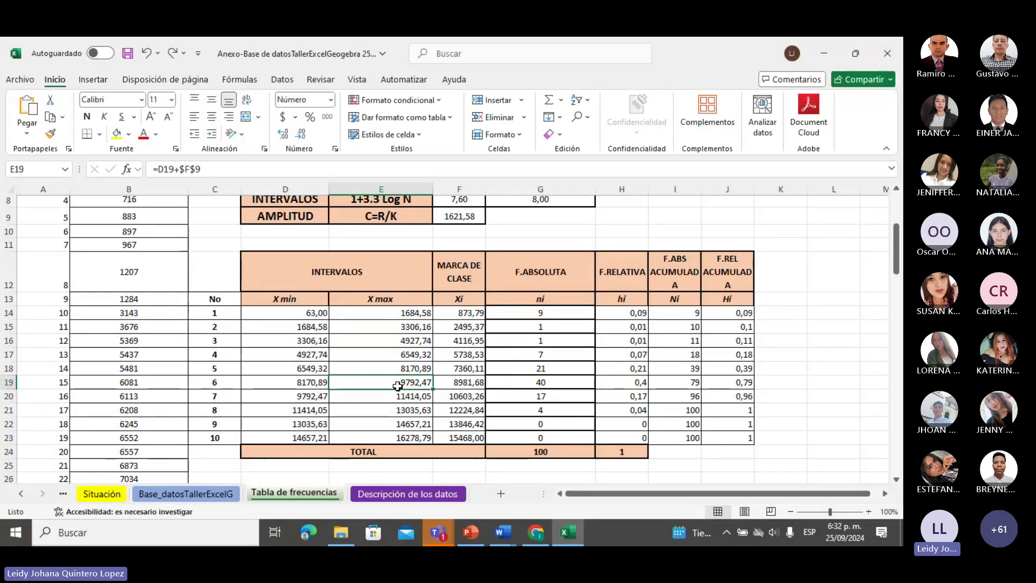
{"action": "left_click", "coordinate": [530, 384]}
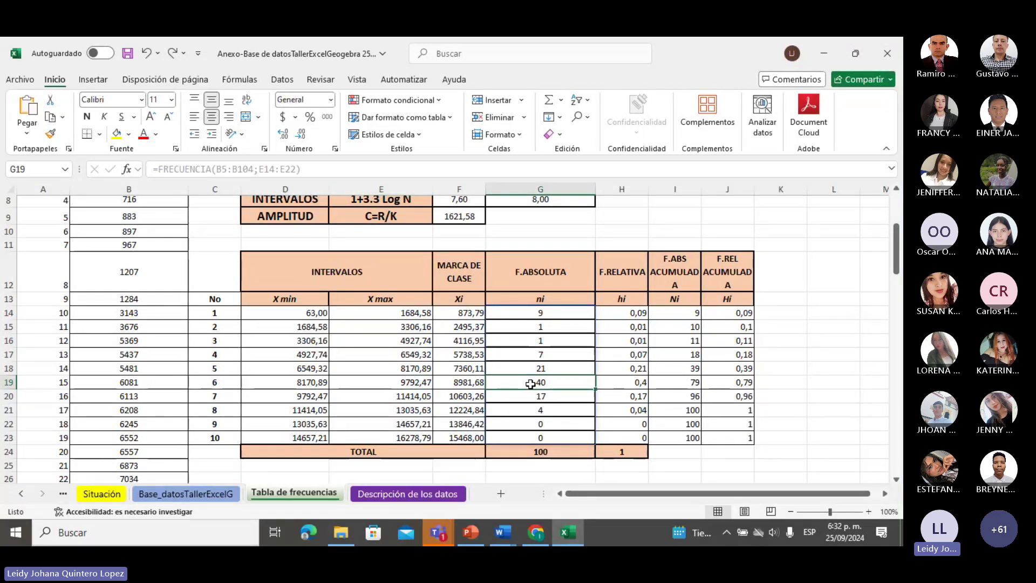
Try to delete the seventh interval's absolute frequency in G20
{"action": "left_click", "coordinate": [530, 398]}
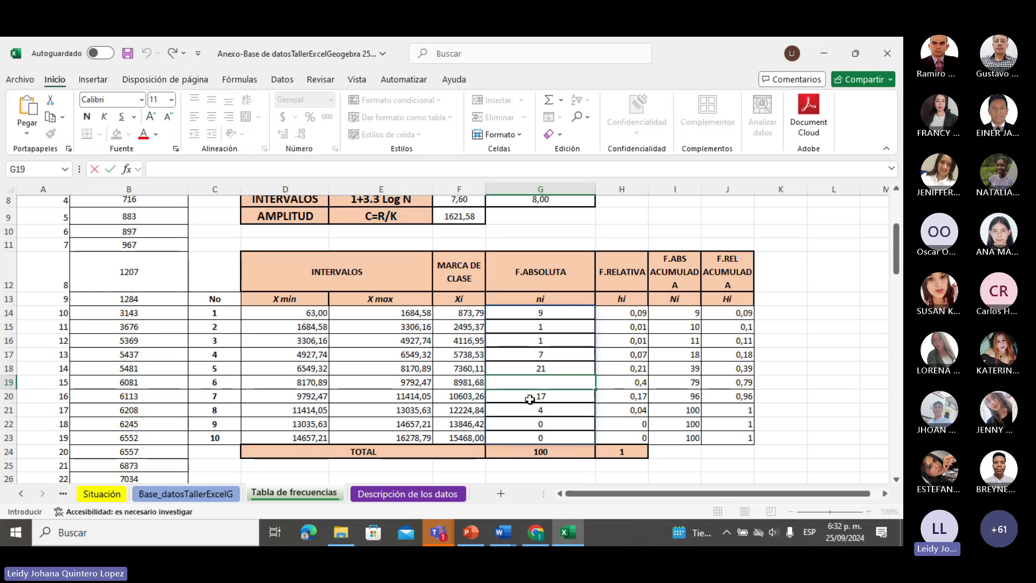
{"action": "key", "text": "Delete"}
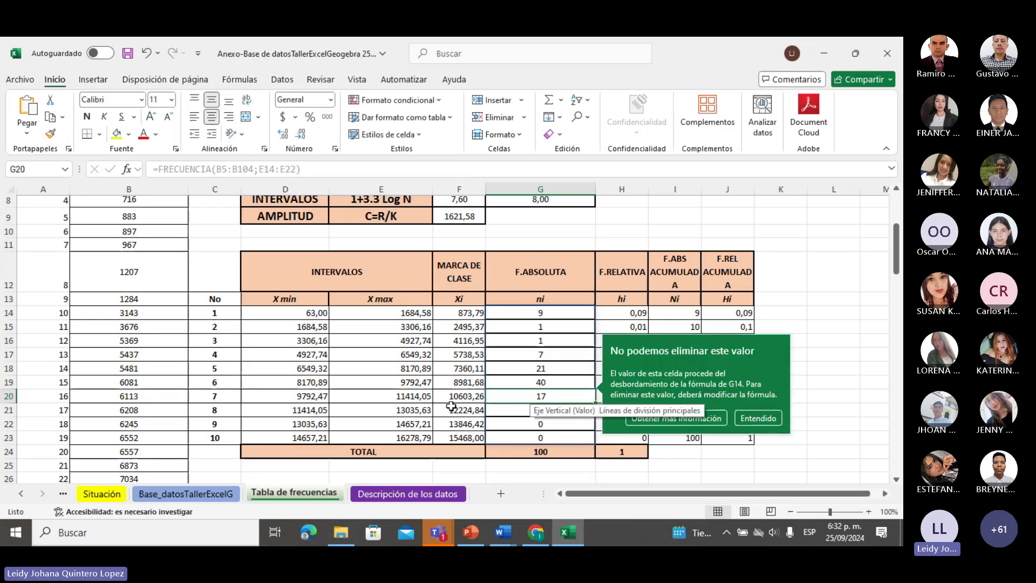
{"action": "left_click", "coordinate": [426, 399]}
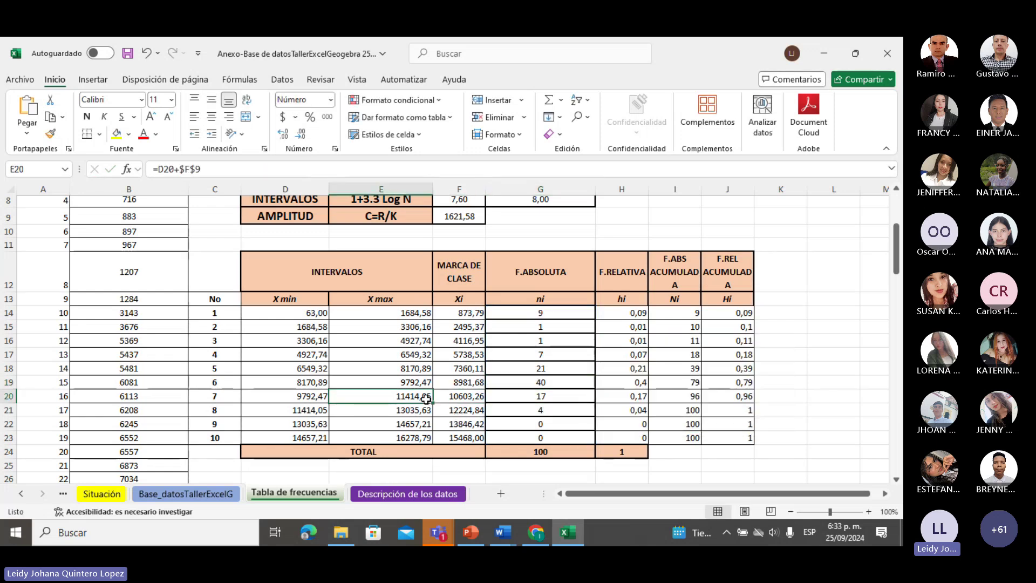
Highlight the X min and X max limits of intervals 9 and 10 in D22:E23
{"action": "scroll", "coordinate": [426, 399], "scroll_direction": "down", "scroll_amount": 3}
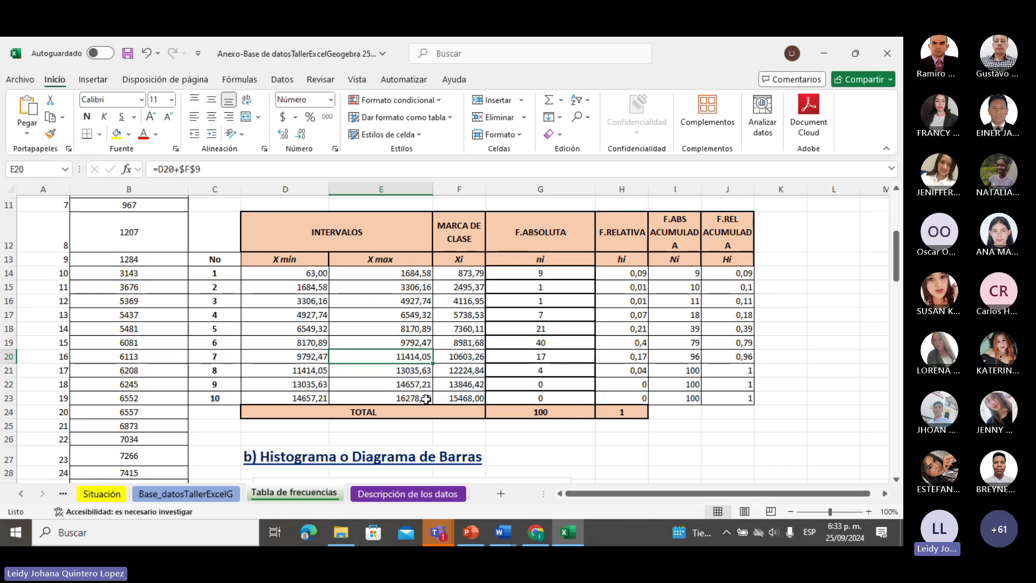
{"action": "left_click", "coordinate": [840, 369]}
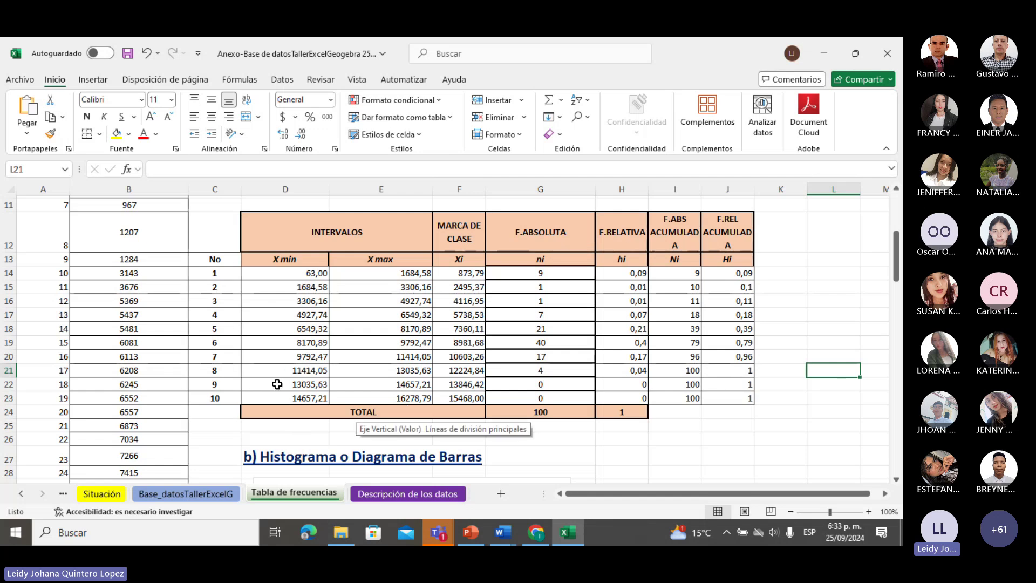
{"action": "left_click", "coordinate": [278, 384]}
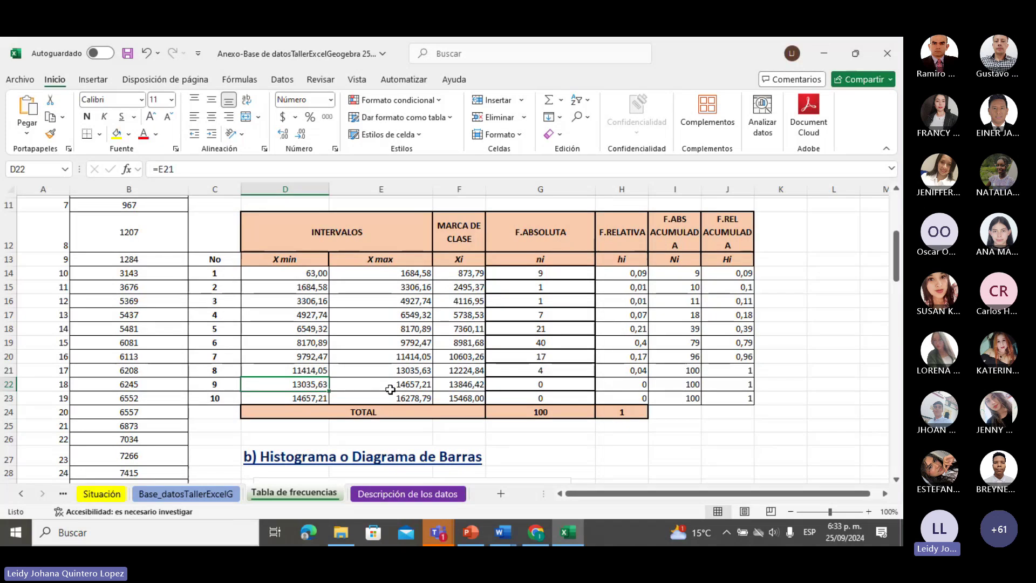
{"action": "left_click", "coordinate": [351, 399]}
{"action": "left_click", "coordinate": [321, 386]}
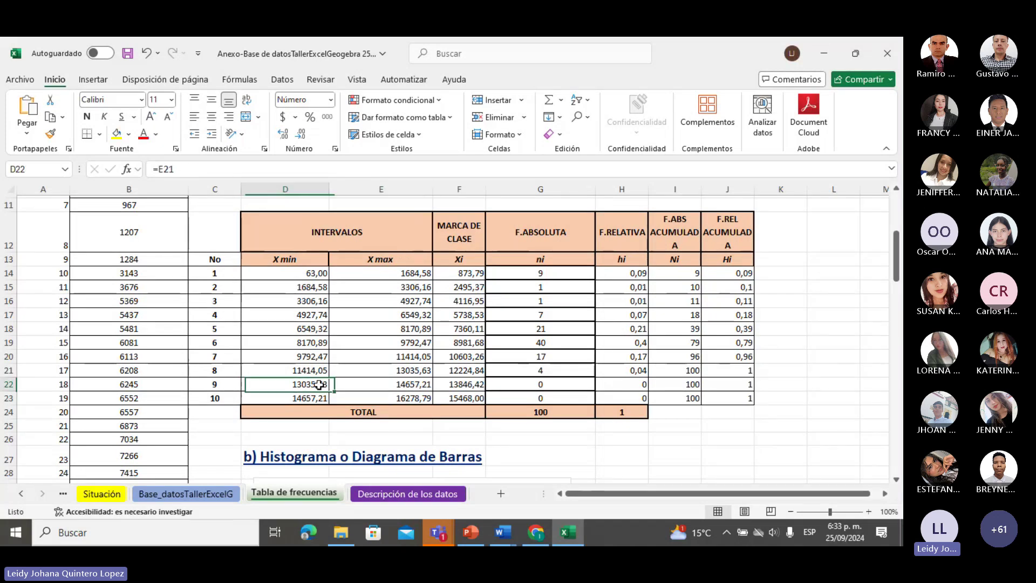
{"action": "left_click", "coordinate": [381, 408]}
{"action": "left_click", "coordinate": [324, 386]}
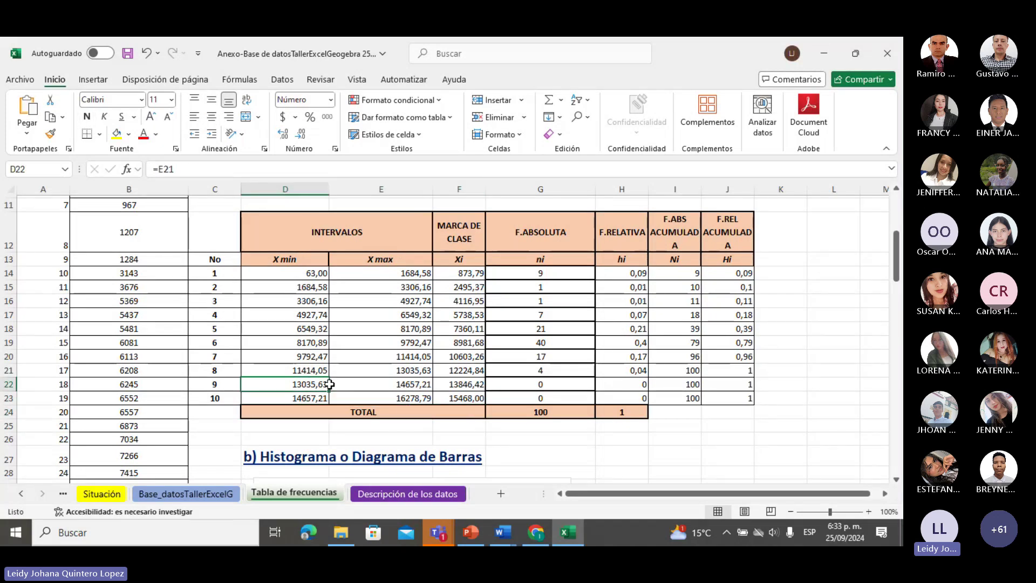
{"action": "left_click_drag", "start_coordinate": [326, 388], "coordinate": [398, 397]}
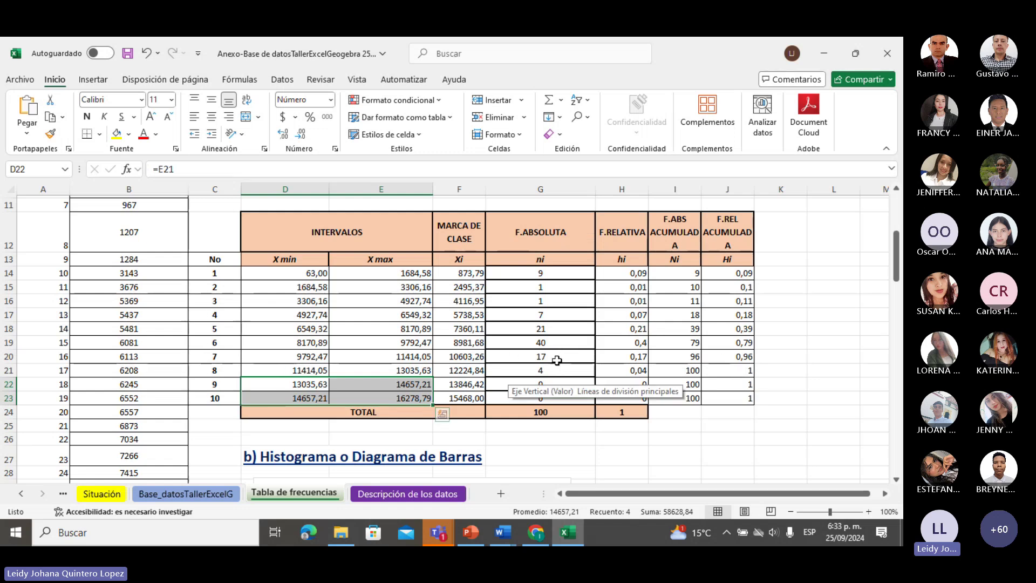
Examine the TASA_MATRICULACIÓN histogram, pie chart and frequency polygon below the frequency table
{"action": "scroll", "coordinate": [556, 362], "scroll_direction": "down", "scroll_amount": 1}
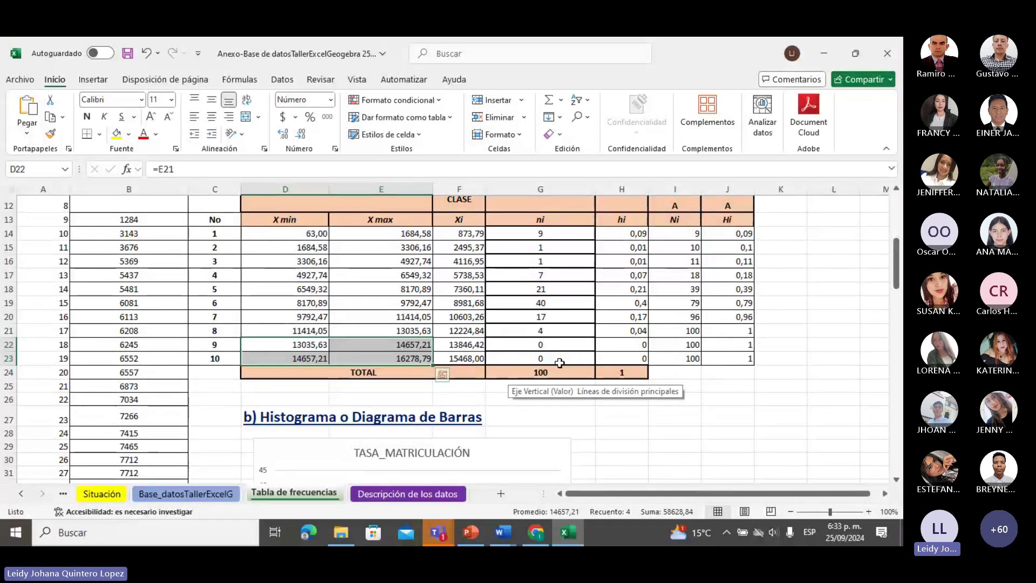
{"action": "scroll", "coordinate": [559, 363], "scroll_direction": "down", "scroll_amount": 10}
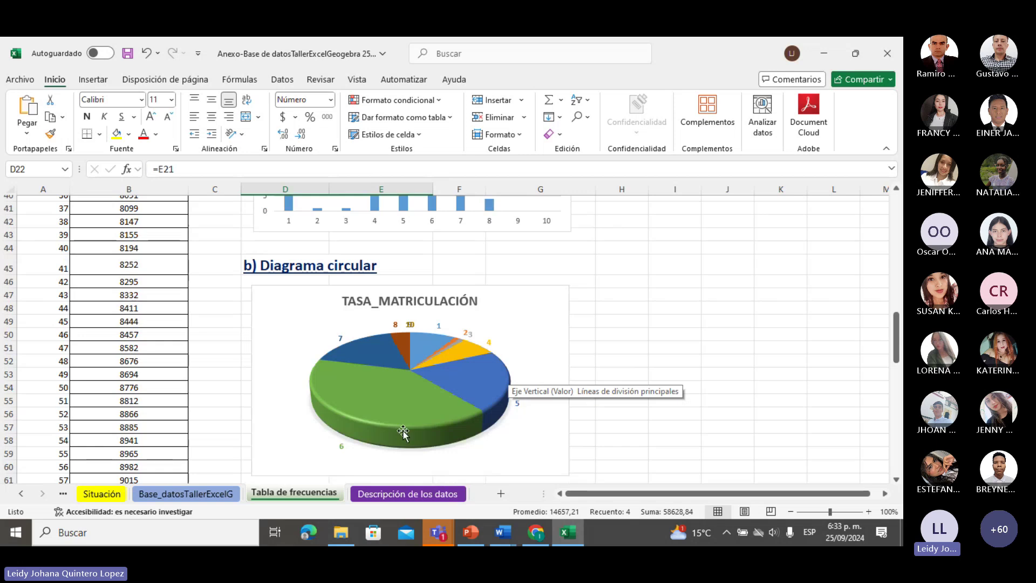
{"action": "scroll", "coordinate": [403, 432], "scroll_direction": "down", "scroll_amount": 2}
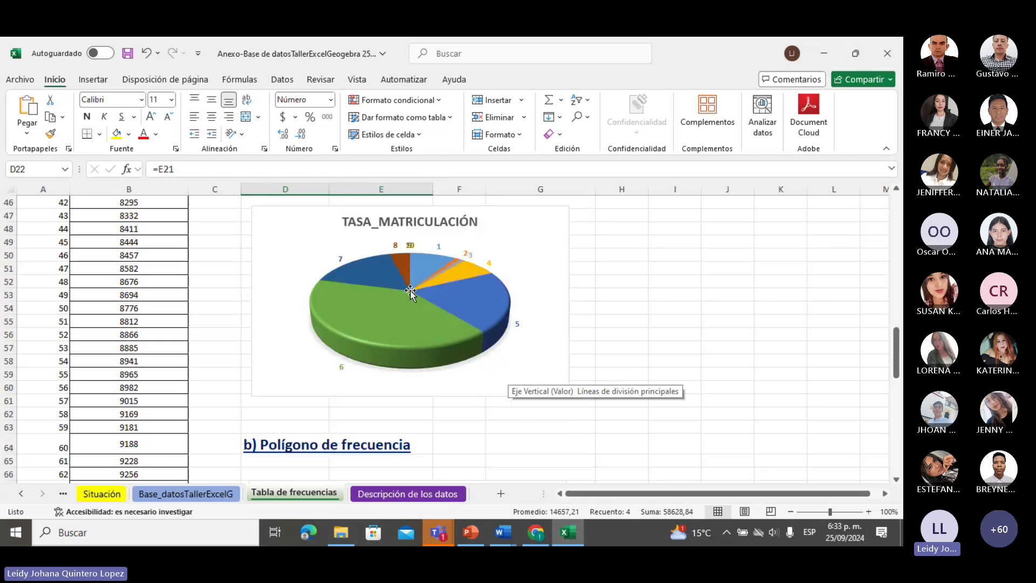
{"action": "scroll", "coordinate": [417, 301], "scroll_direction": "down", "scroll_amount": 2}
{"action": "scroll", "coordinate": [417, 300], "scroll_direction": "down", "scroll_amount": 4}
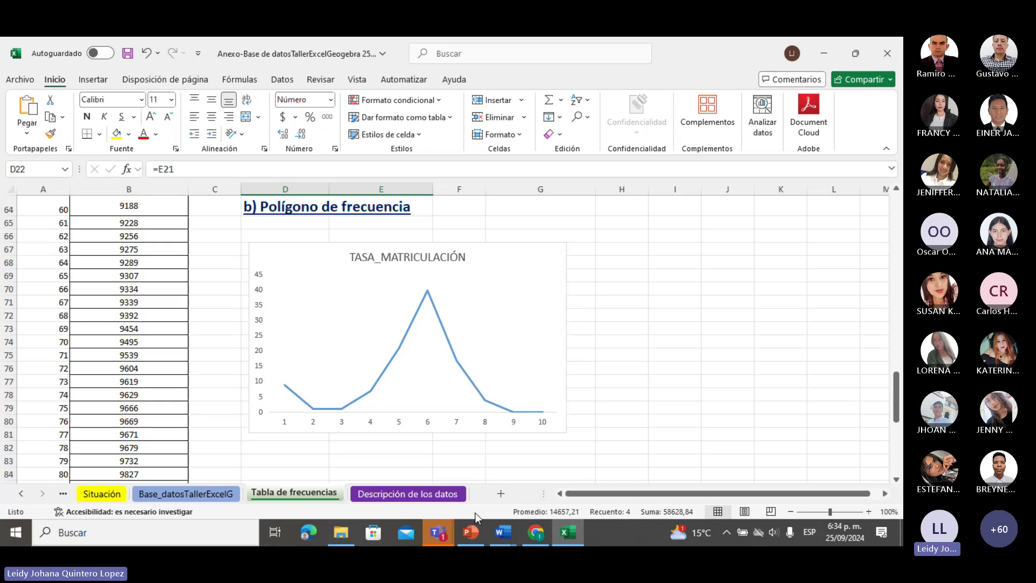
{"action": "scroll", "coordinate": [227, 432], "scroll_direction": "up", "scroll_amount": 1}
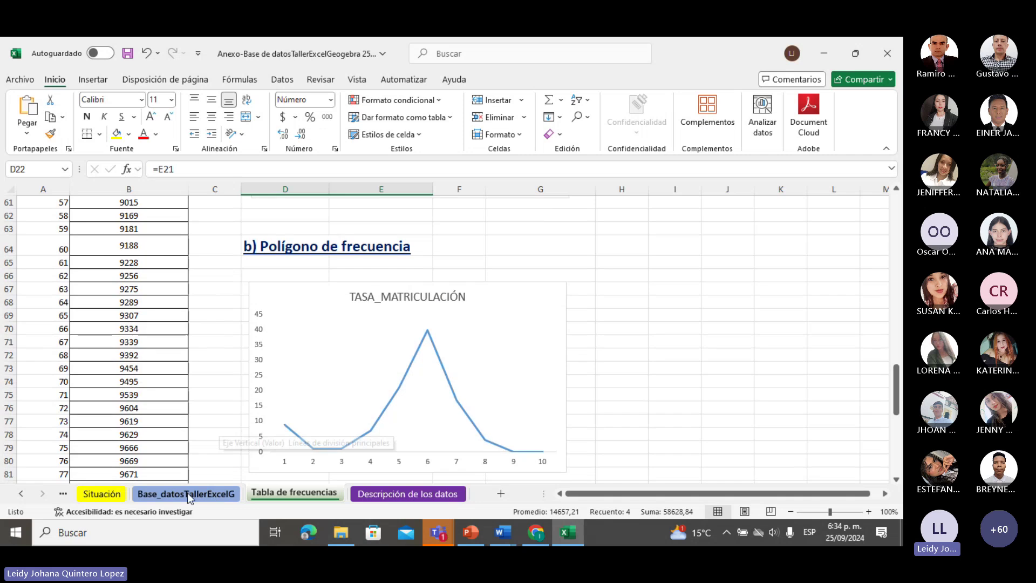
Show the Base_datosTallerExcelG sheet and point out the DESERCIÓN, APROBACIÓN and REPITENCIA column headers
{"action": "left_click", "coordinate": [186, 494]}
{"action": "left_click", "coordinate": [431, 202]}
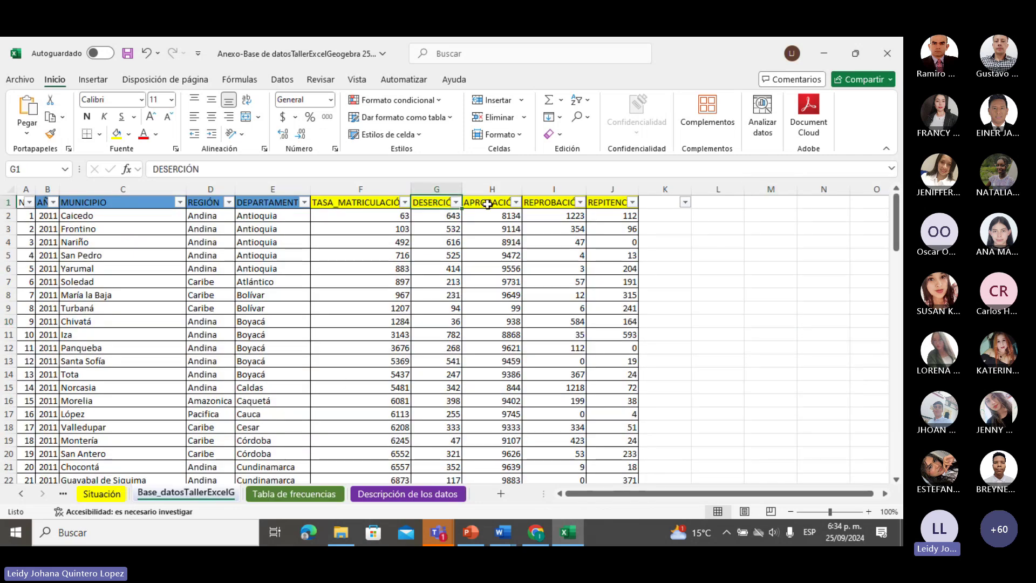
{"action": "left_click", "coordinate": [489, 203]}
{"action": "left_click", "coordinate": [602, 202]}
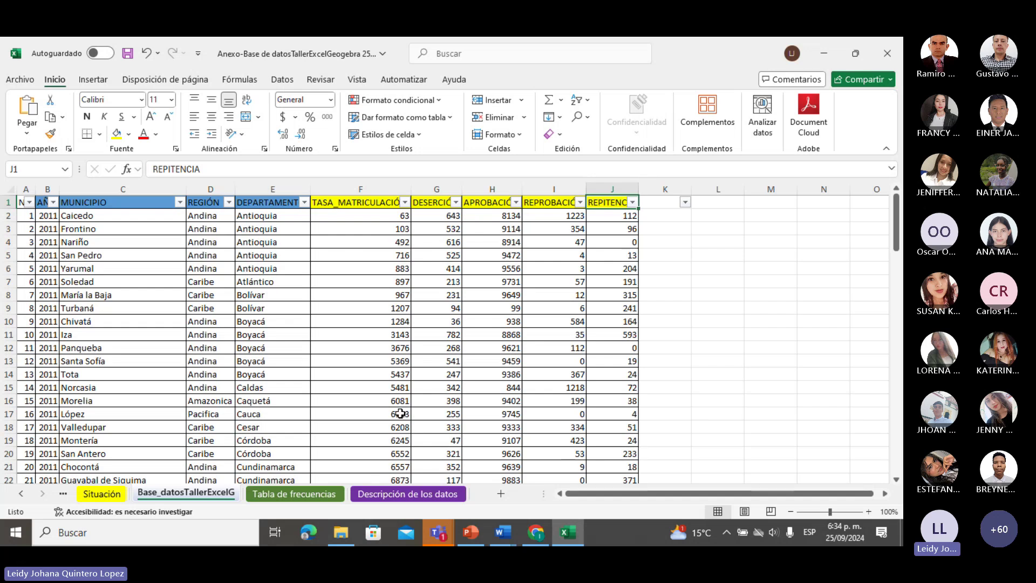
Switch to the Taller de Excel y Geogebra meeting window in Teams and turn the camera on
{"action": "left_click", "coordinate": [439, 532]}
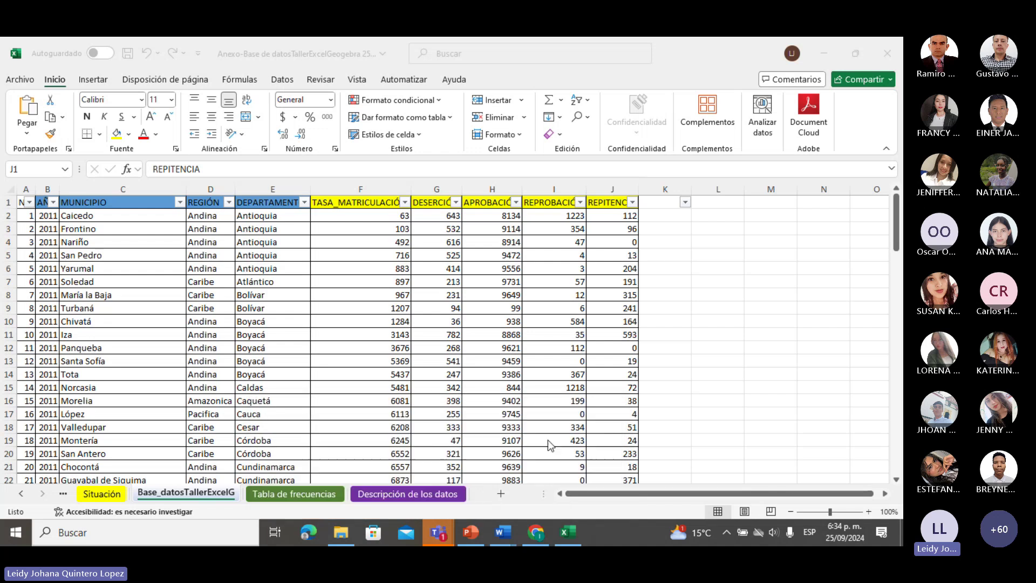
{"action": "mouse_move", "coordinate": [446, 536]}
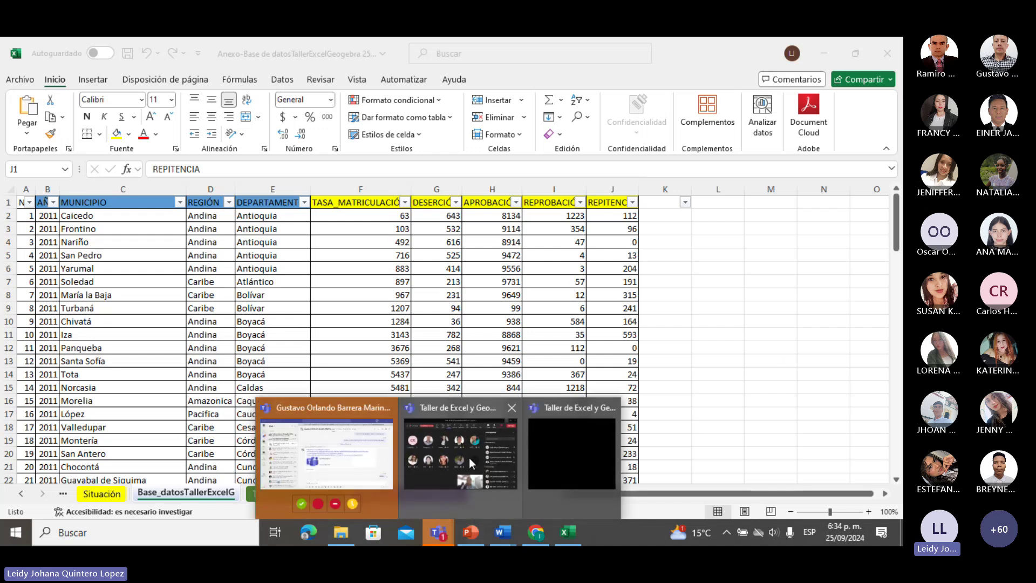
{"action": "left_click", "coordinate": [465, 461]}
{"action": "left_click", "coordinate": [627, 107]}
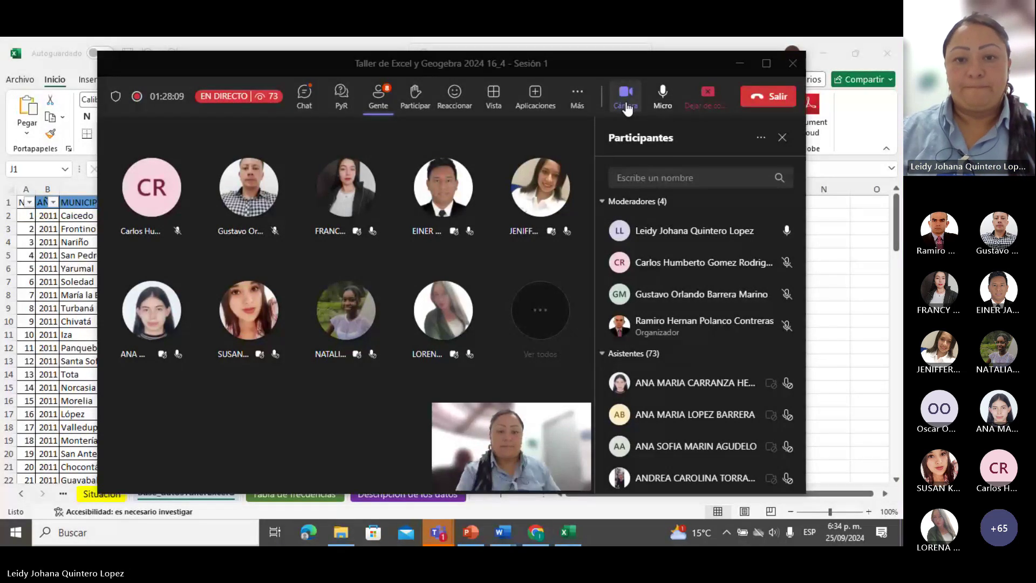
{"action": "scroll", "coordinate": [610, 216], "scroll_direction": "down", "scroll_amount": 1}
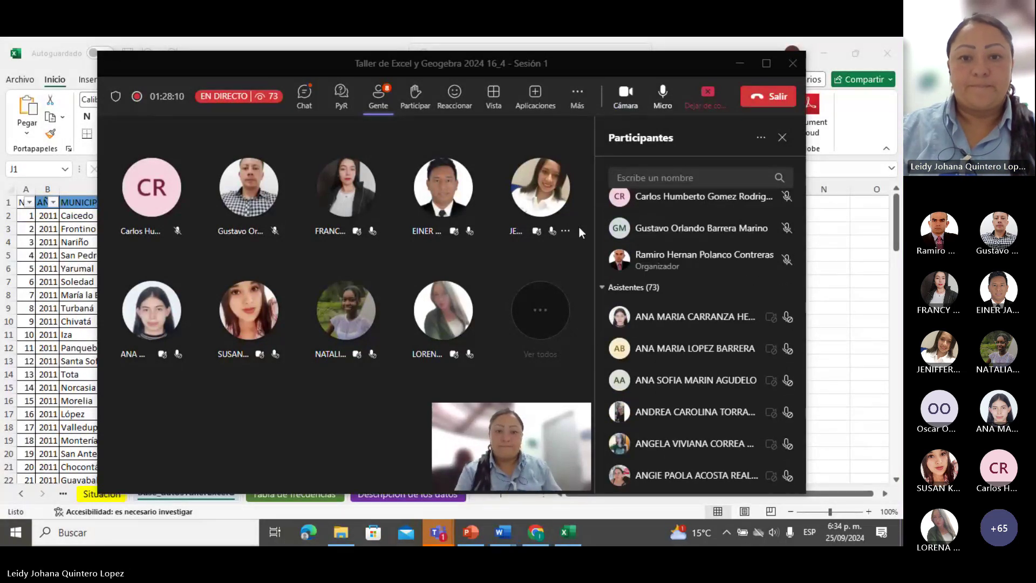
Turn off the camera, mute the microphone and stop sharing the screen in the meeting
{"action": "left_click", "coordinate": [626, 94]}
{"action": "left_click", "coordinate": [665, 96]}
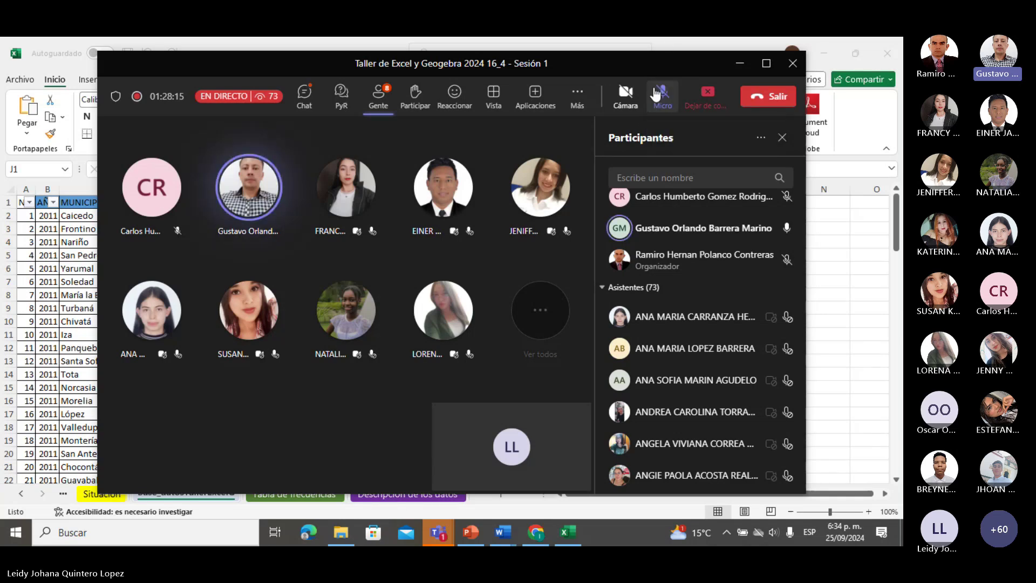
{"action": "left_click", "coordinate": [707, 96]}
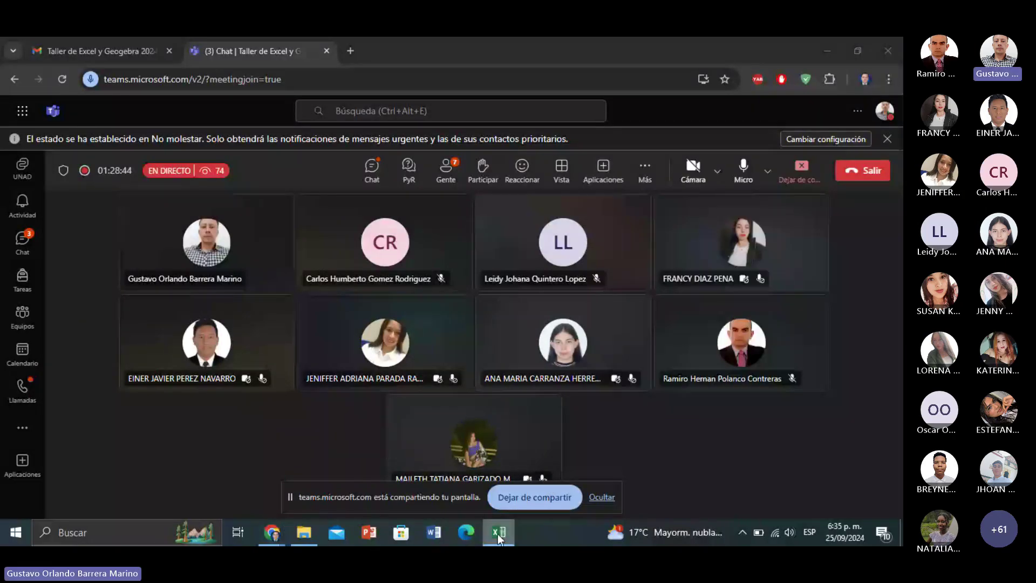
Switch to the Análisis workbook in Excel and move the screen-sharing bar off the sheet tabs
{"action": "left_click", "coordinate": [498, 533]}
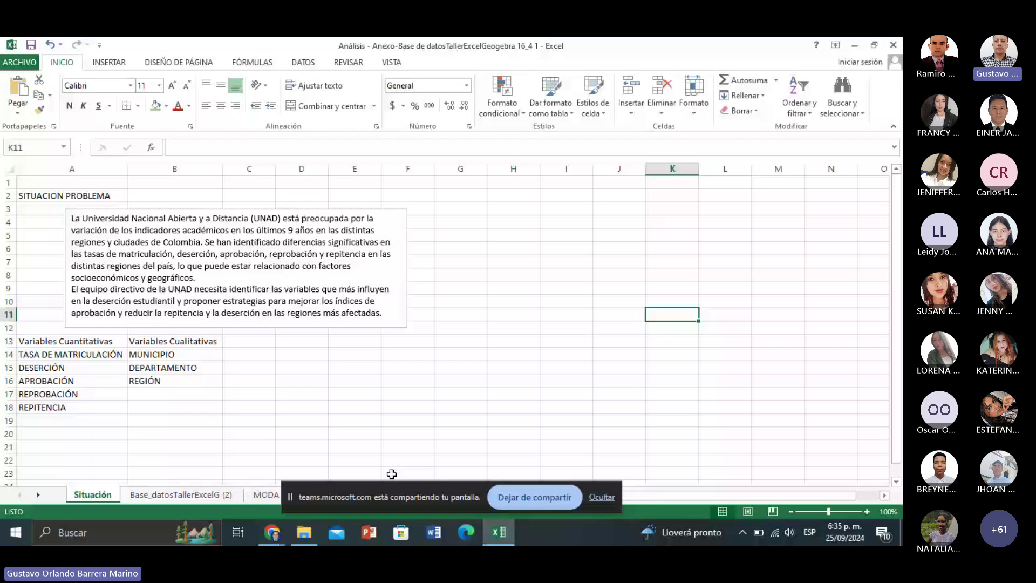
{"action": "left_click", "coordinate": [308, 420]}
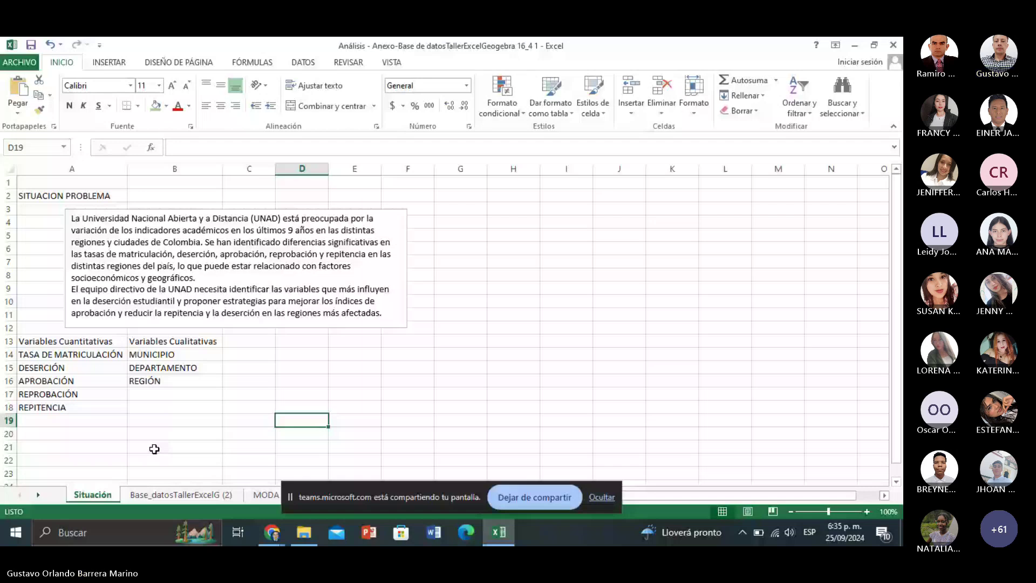
{"action": "left_click_drag", "start_coordinate": [412, 488], "coordinate": [471, 406]}
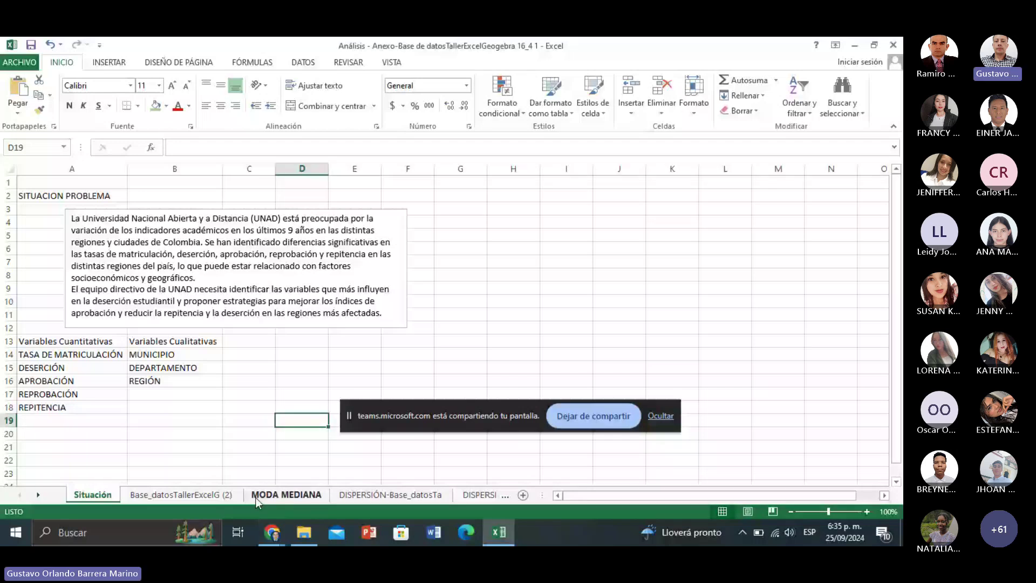
{"action": "key", "text": "Down"}
{"action": "key", "text": "Down"}
{"action": "key", "text": "Down"}
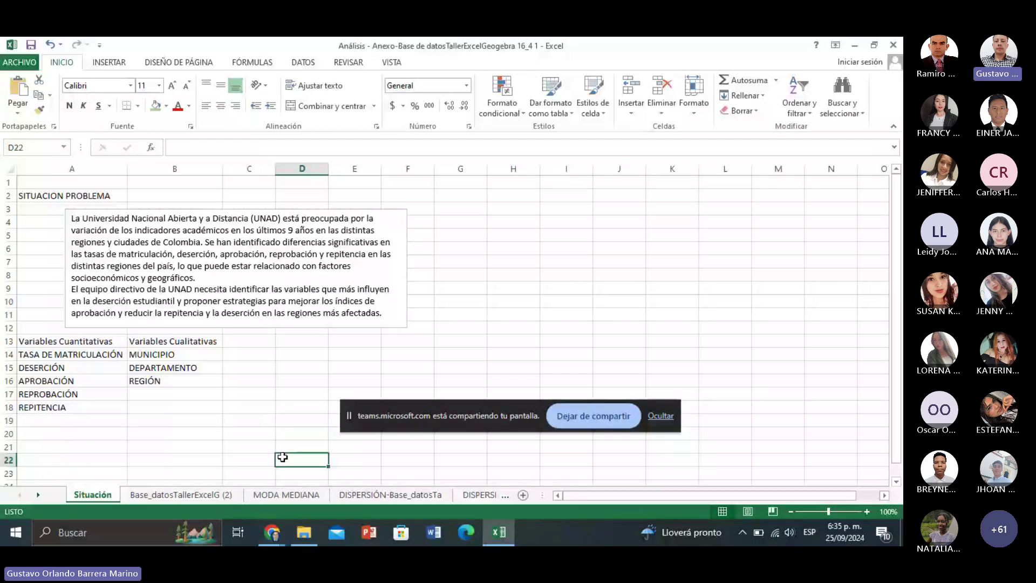
Show the MODA MEDIANA sheet and point out the MODA heading, the PROMEDIO result cell and the worked average example
{"action": "left_click", "coordinate": [280, 494]}
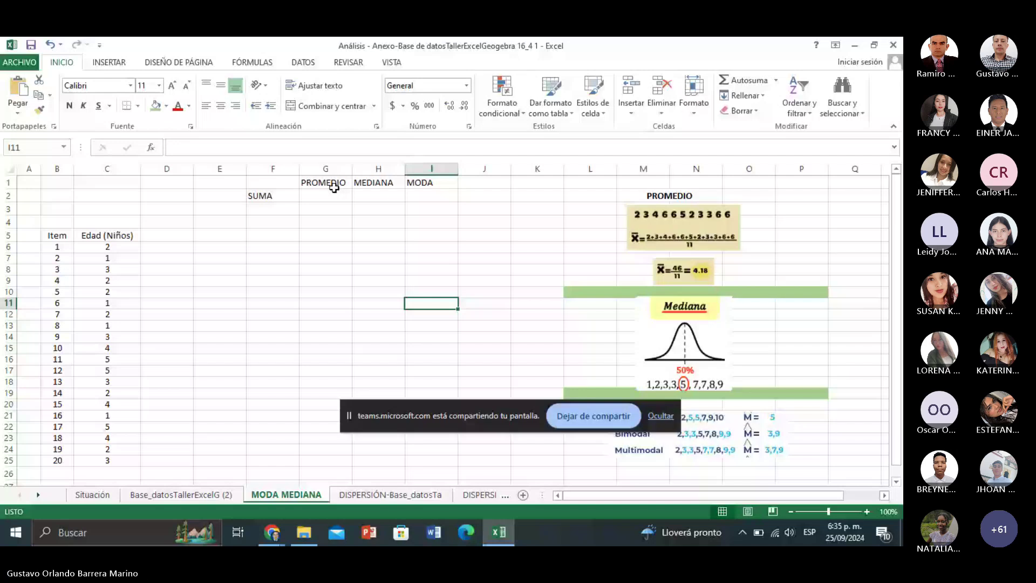
{"action": "left_click", "coordinate": [421, 184]}
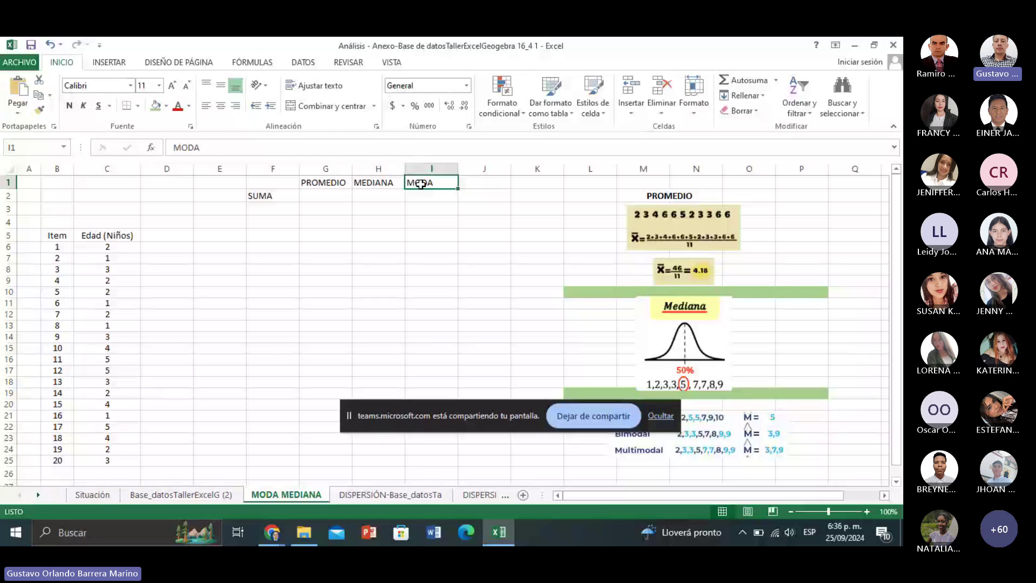
{"action": "left_click", "coordinate": [322, 199]}
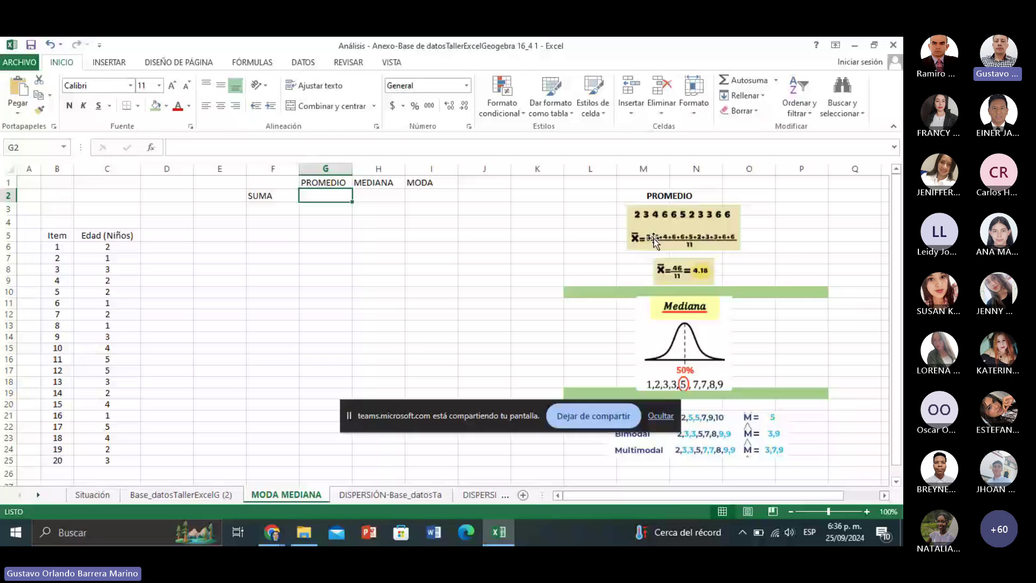
{"action": "left_click", "coordinate": [675, 280]}
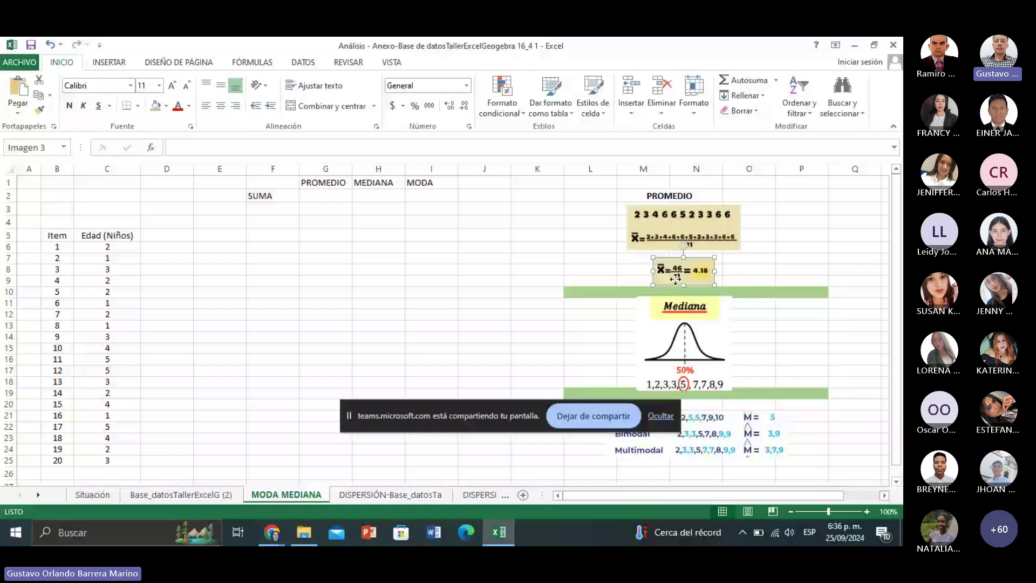
{"action": "left_click", "coordinate": [378, 269]}
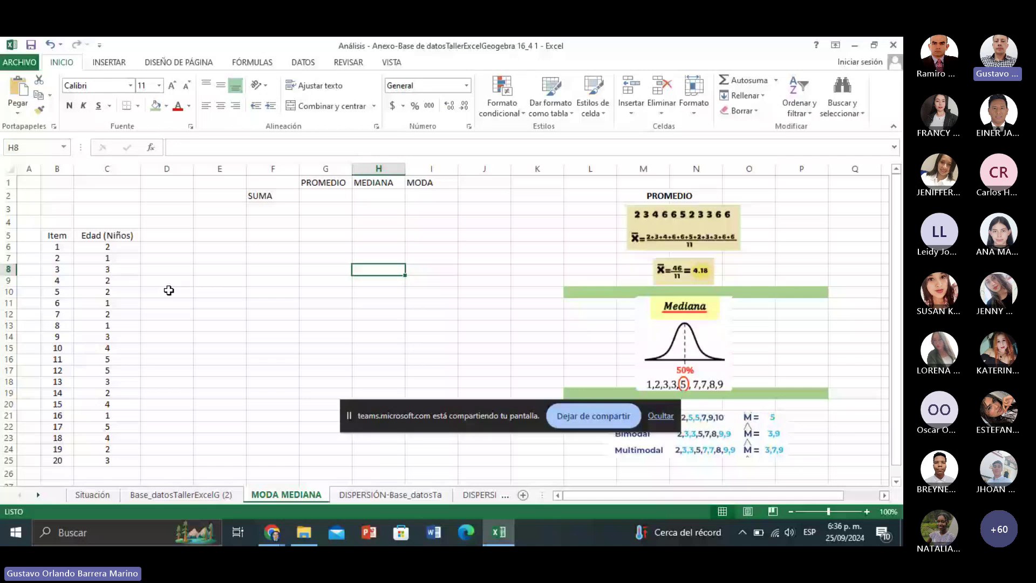
Calculate the children's average age in G2 by dividing SUMA(C6:C25) by the 20 items
{"action": "left_click", "coordinate": [328, 198]}
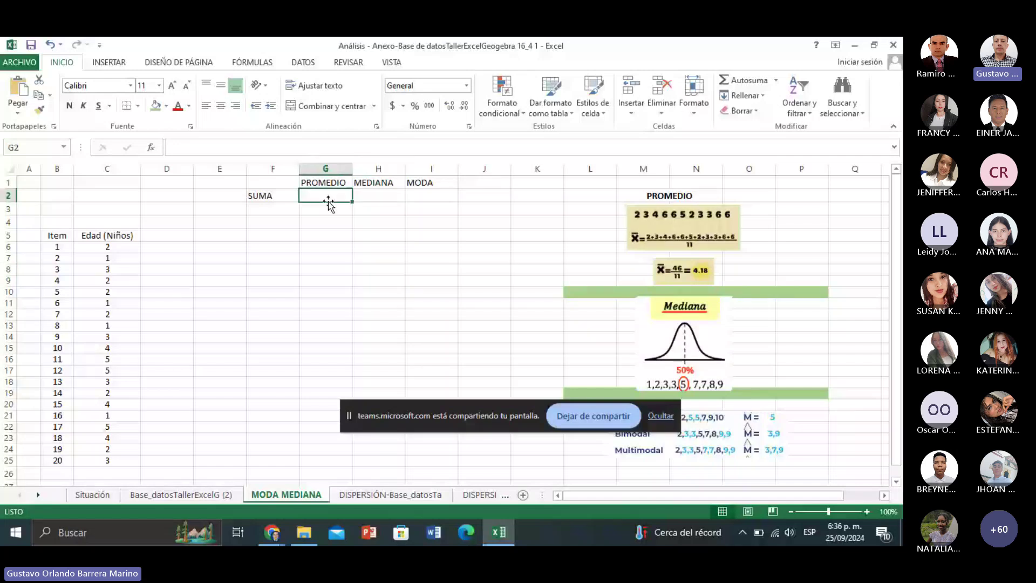
{"action": "type", "text": "=SUM"}
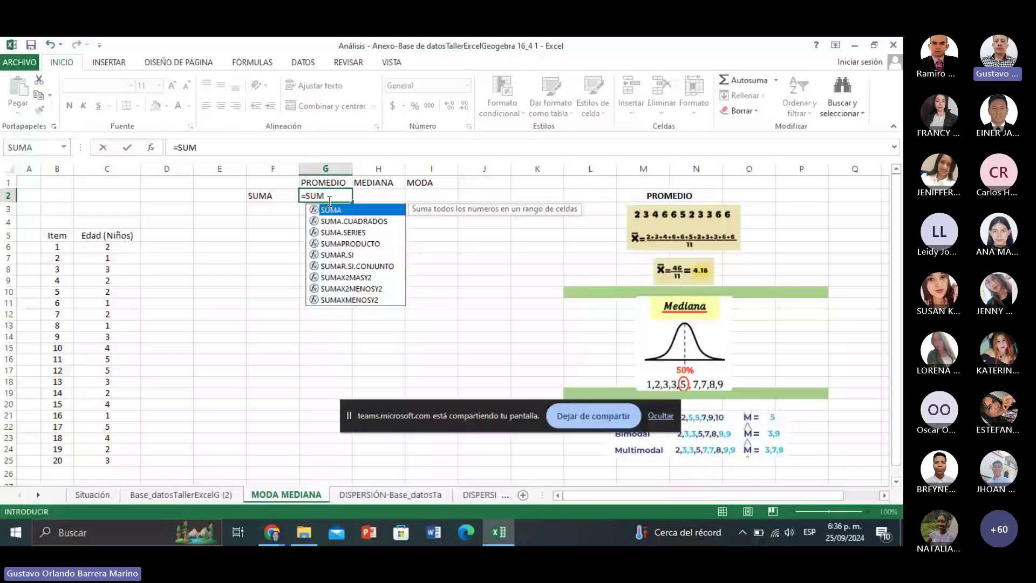
{"action": "type", "text": "A"}
{"action": "double_click", "coordinate": [331, 210]}
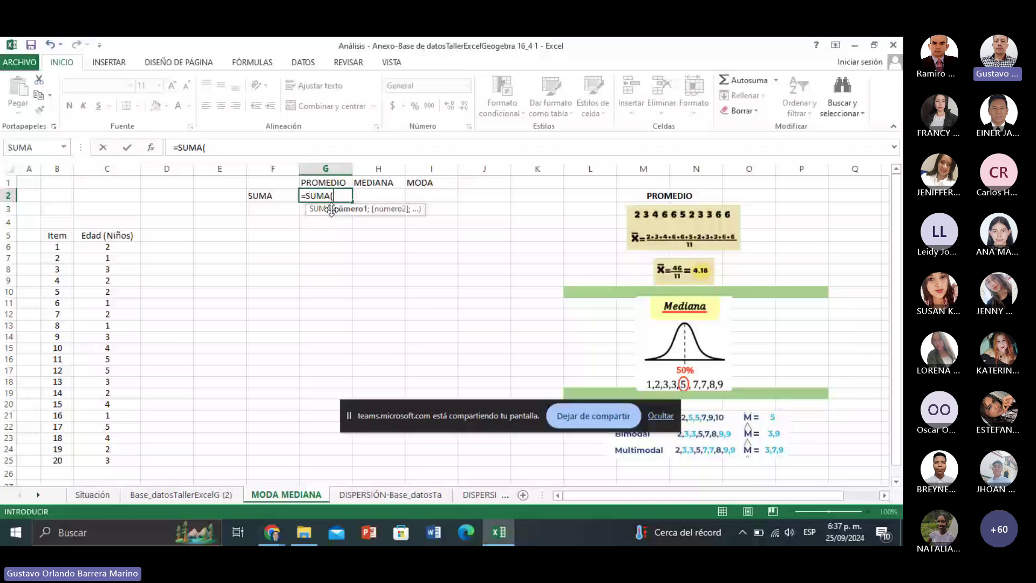
{"action": "left_click_drag", "start_coordinate": [108, 247], "coordinate": [111, 461]}
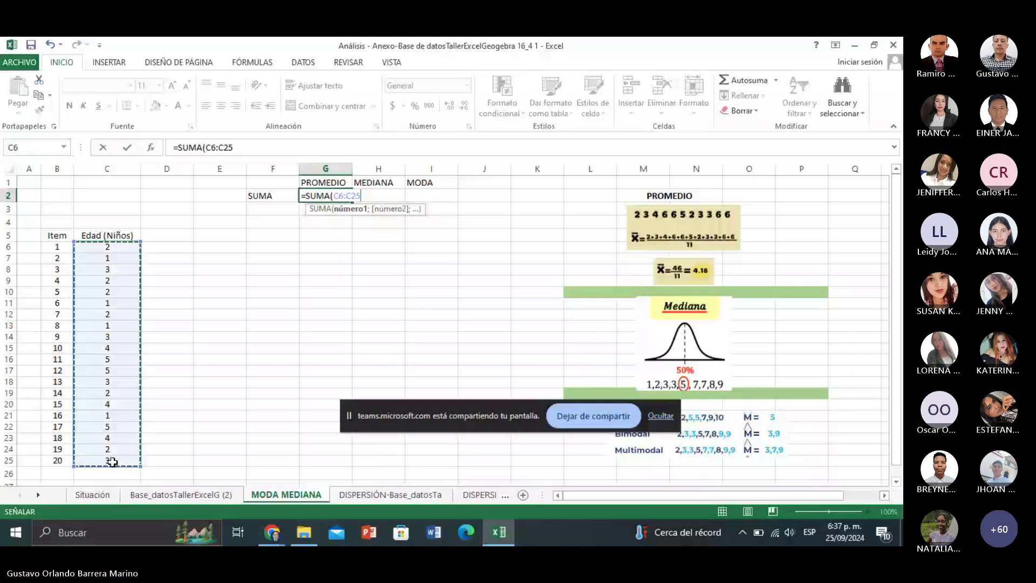
{"action": "type", "text": ")"}
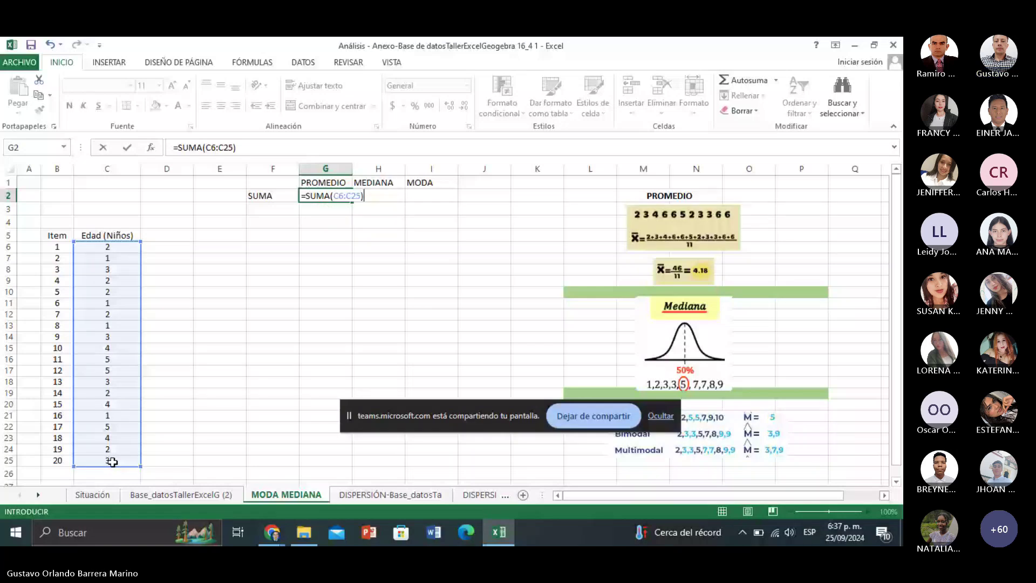
{"action": "type", "text": "/"}
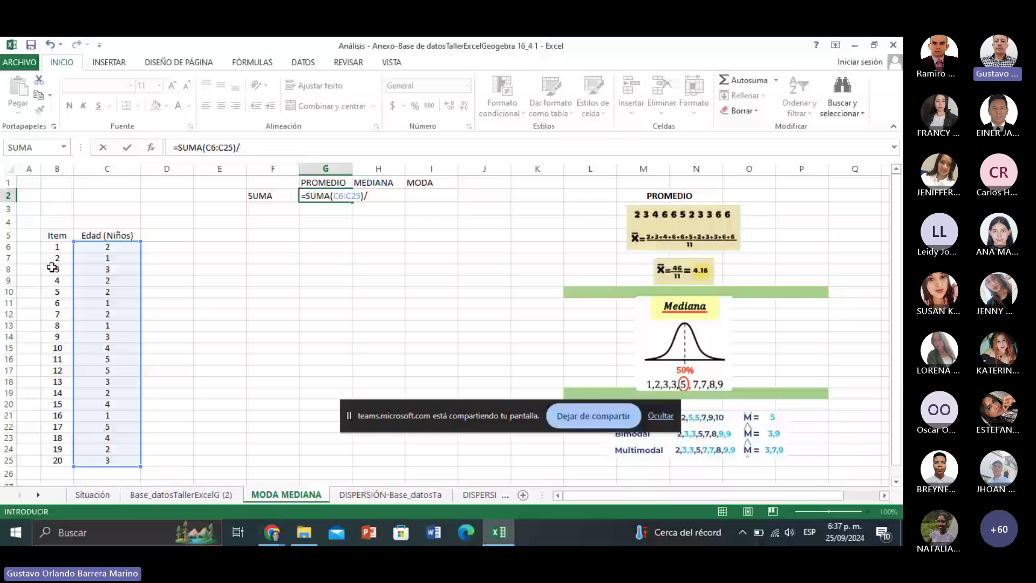
{"action": "type", "text": "2"}
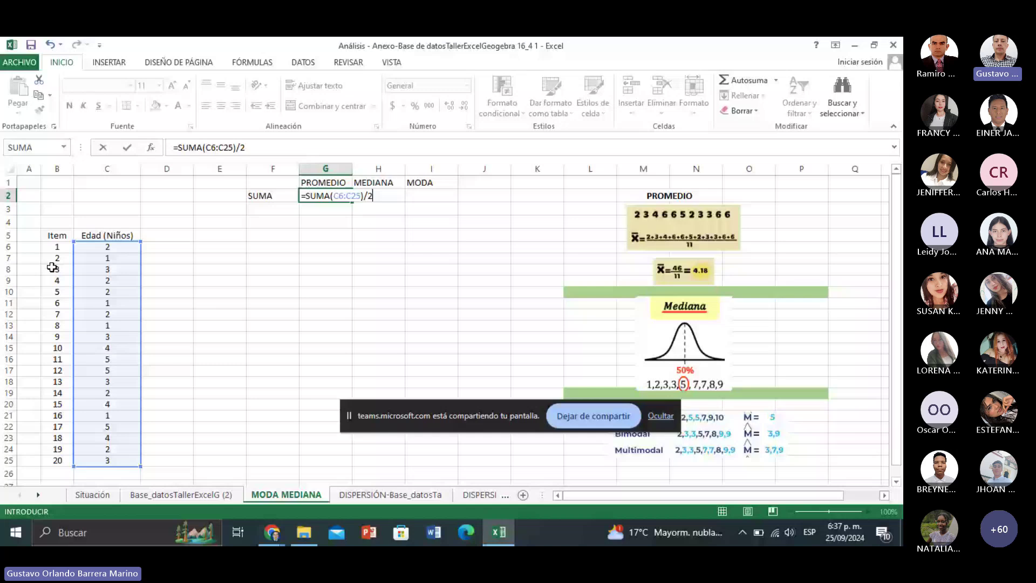
{"action": "key", "text": "Return"}
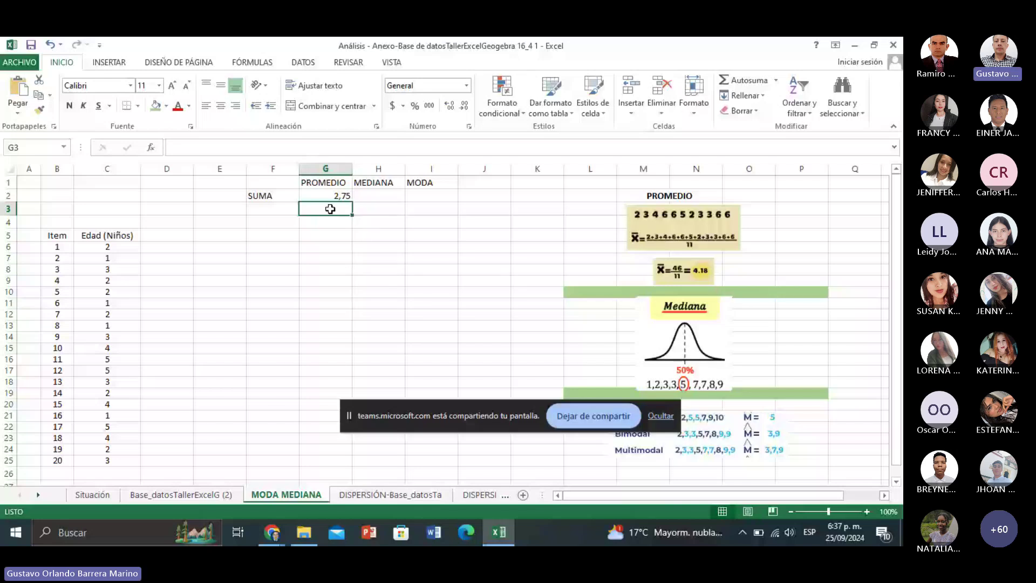
Calculate the same average in G3 with =PROMEDIO(C6:C25)
{"action": "type", "text": "=PRO"}
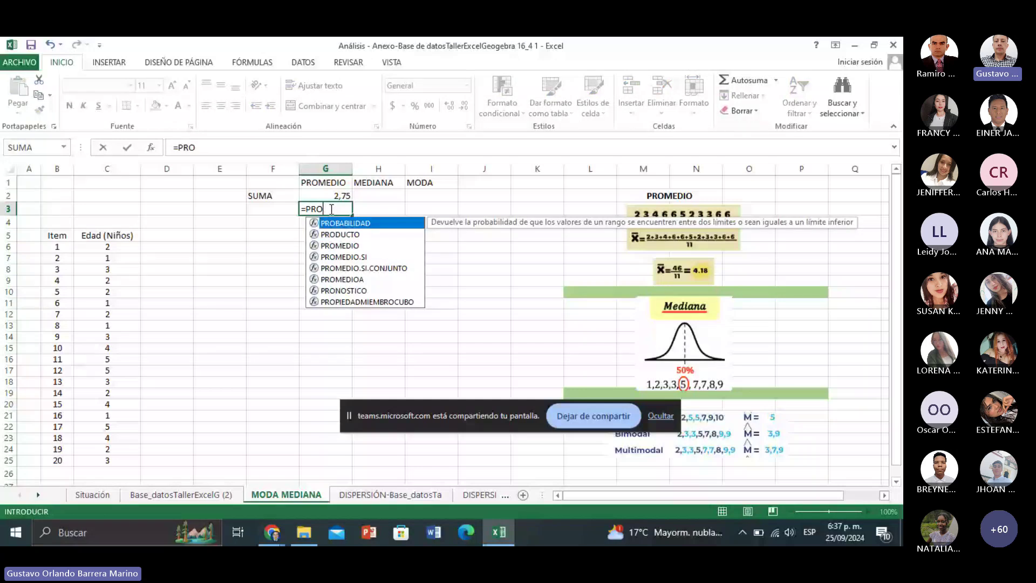
{"action": "double_click", "coordinate": [327, 247]}
{"action": "left_click_drag", "start_coordinate": [108, 246], "coordinate": [114, 462]}
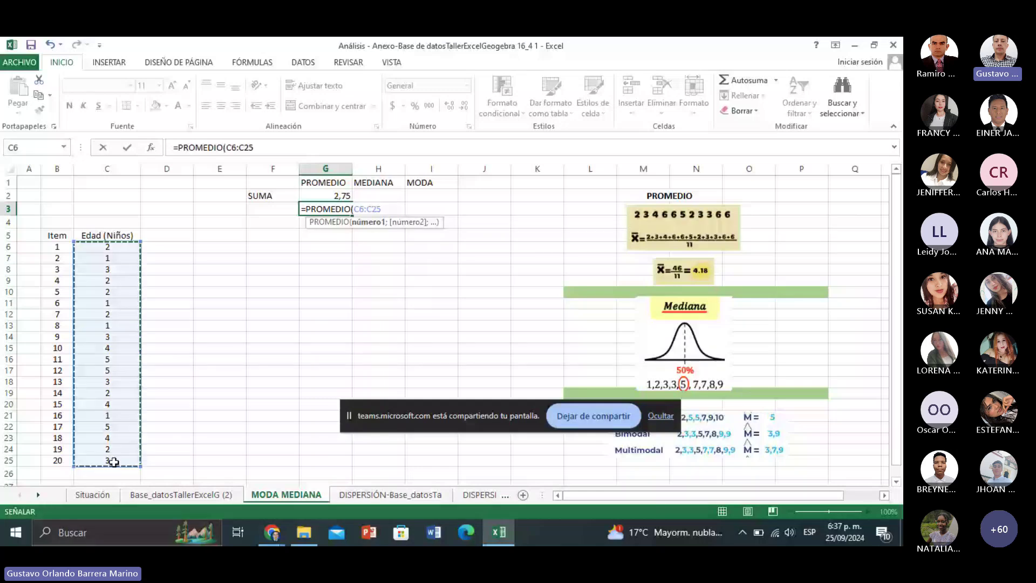
{"action": "type", "text": ")"}
{"action": "key", "text": "Return"}
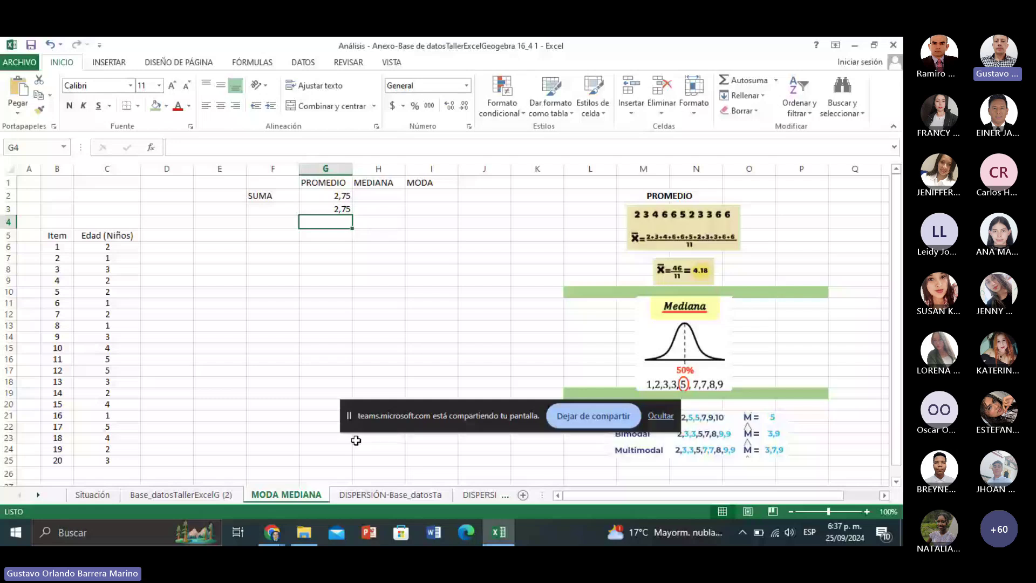
Compare the two DISPERSIÓN-Base_datosTa sheets and point out the TASA_MATRICULACIÓN values in the second one
{"action": "left_click", "coordinate": [390, 494]}
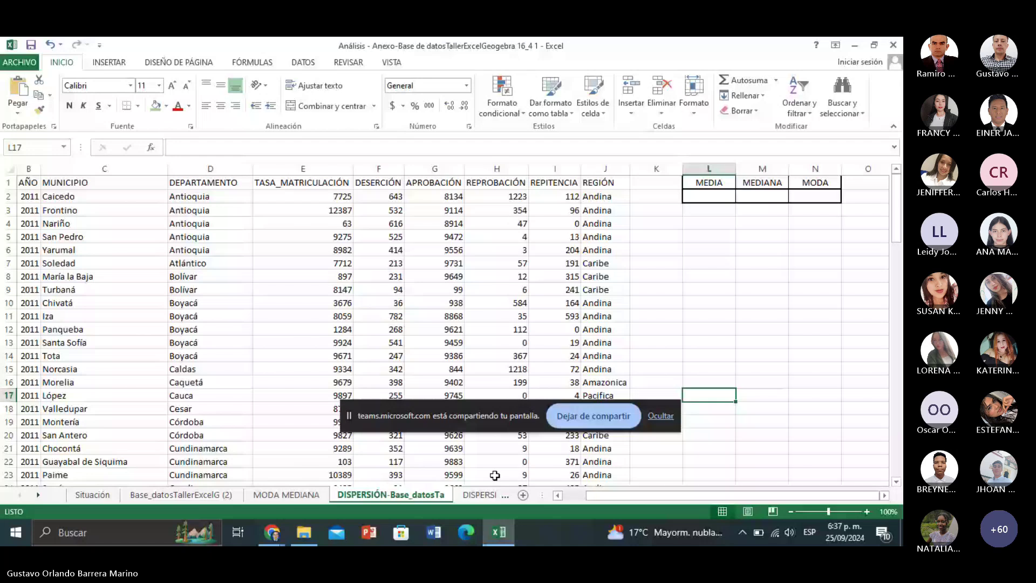
{"action": "left_click", "coordinate": [474, 498]}
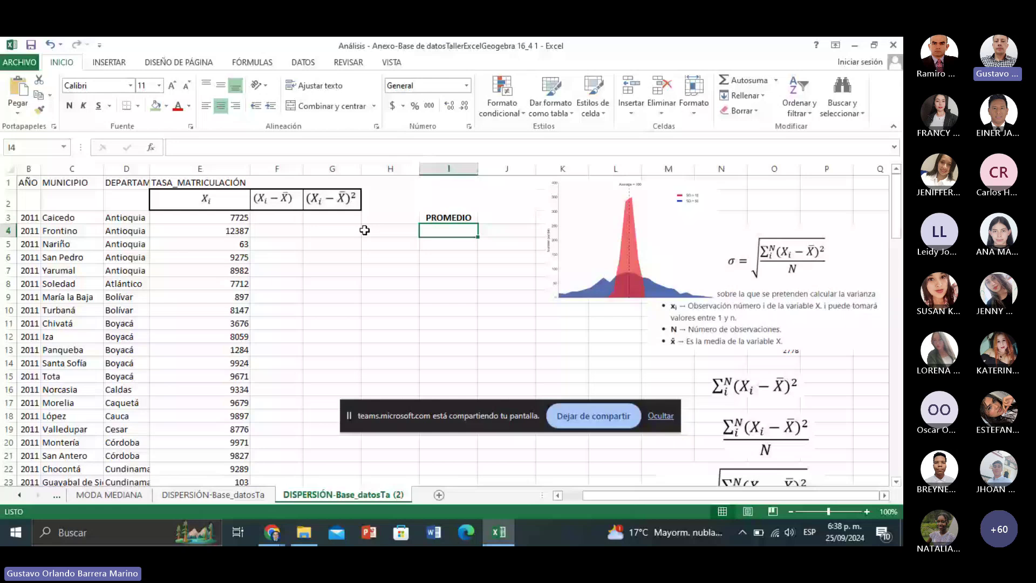
{"action": "key", "text": "ctrl+Page_Up"}
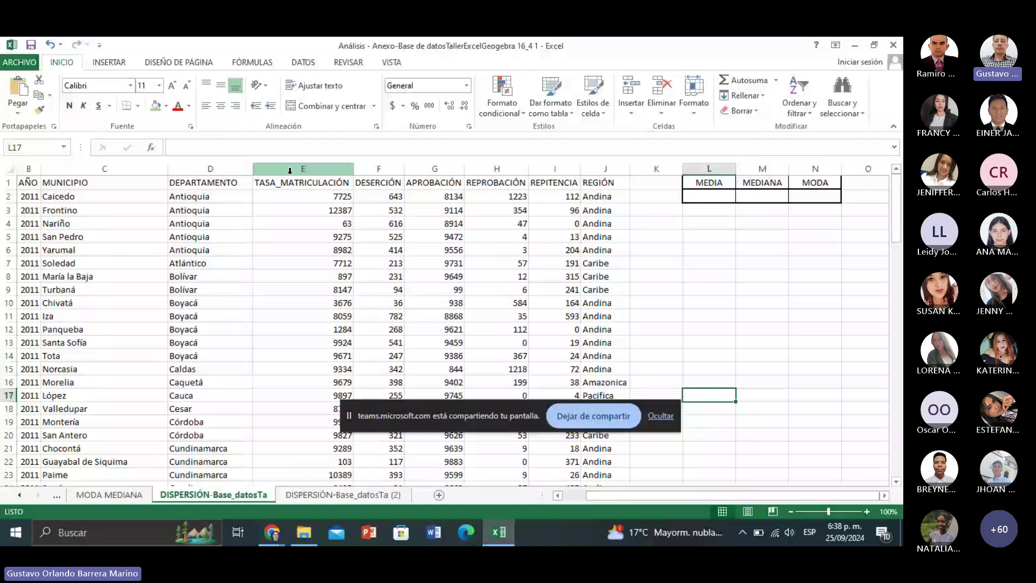
{"action": "key", "text": "ctrl+Page_Down"}
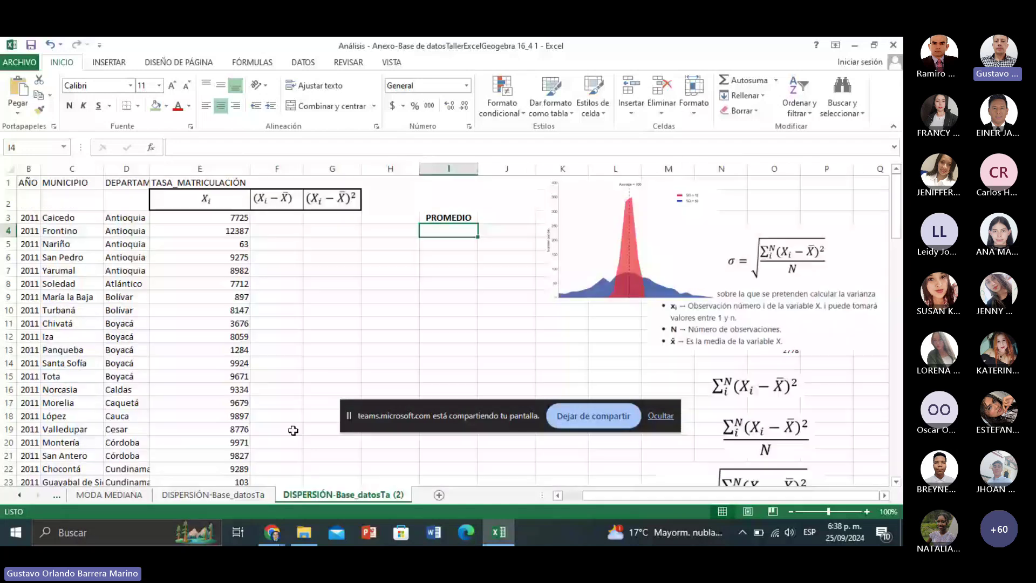
{"action": "left_click", "coordinate": [230, 236]}
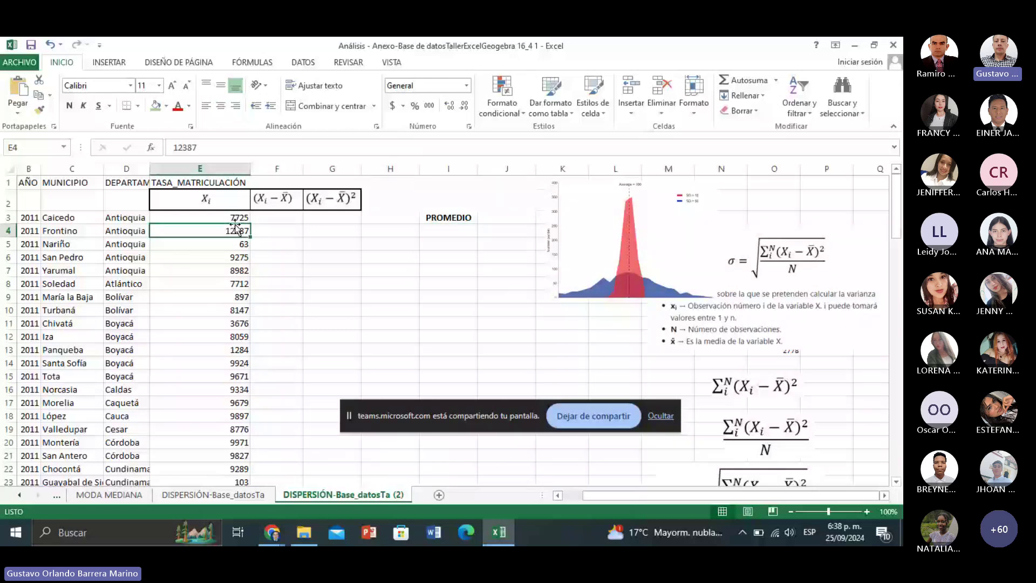
{"action": "key", "text": "Down"}
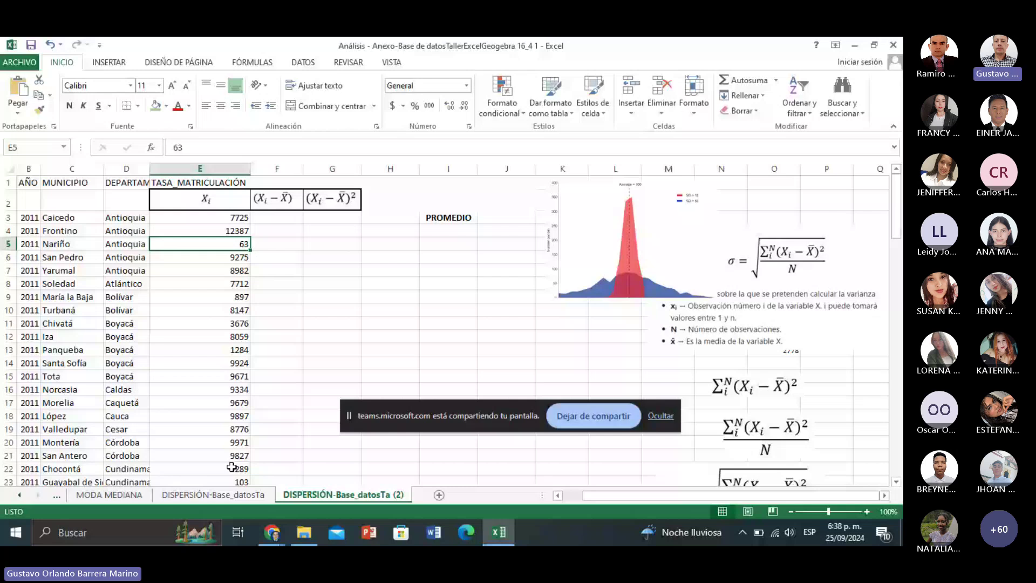
Calculate the average of the TASA_MATRICULACIÓN values in I4 with PROMEDIO, taking the column's data from E3 downward
{"action": "left_click", "coordinate": [460, 232]}
{"action": "type", "text": "="}
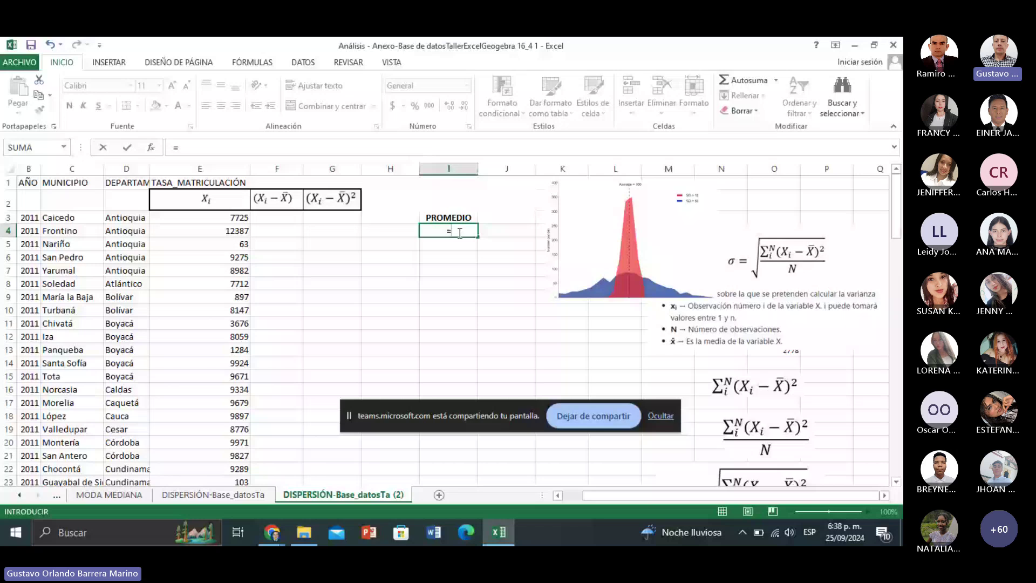
{"action": "type", "text": "PROM"}
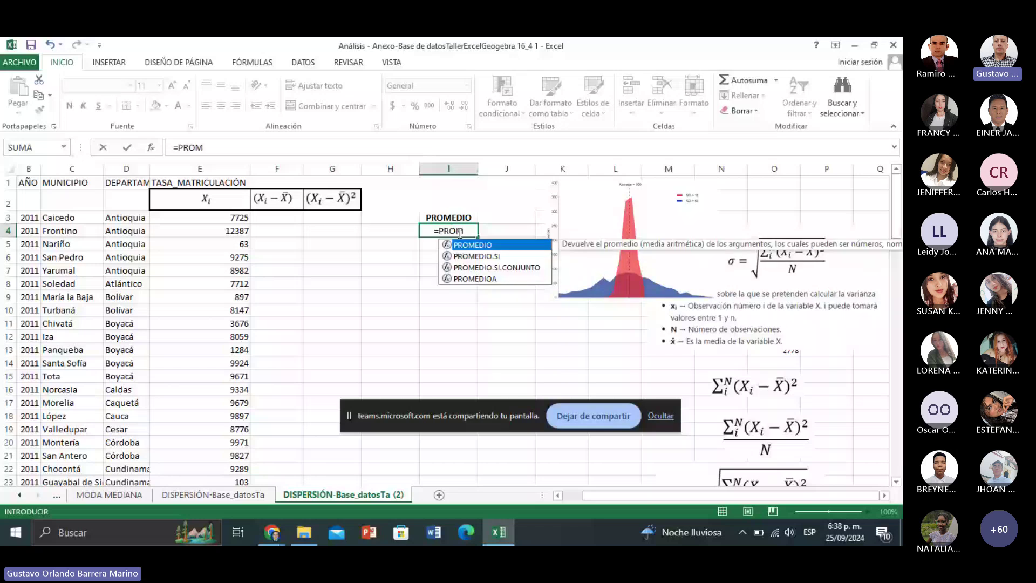
{"action": "double_click", "coordinate": [473, 245]}
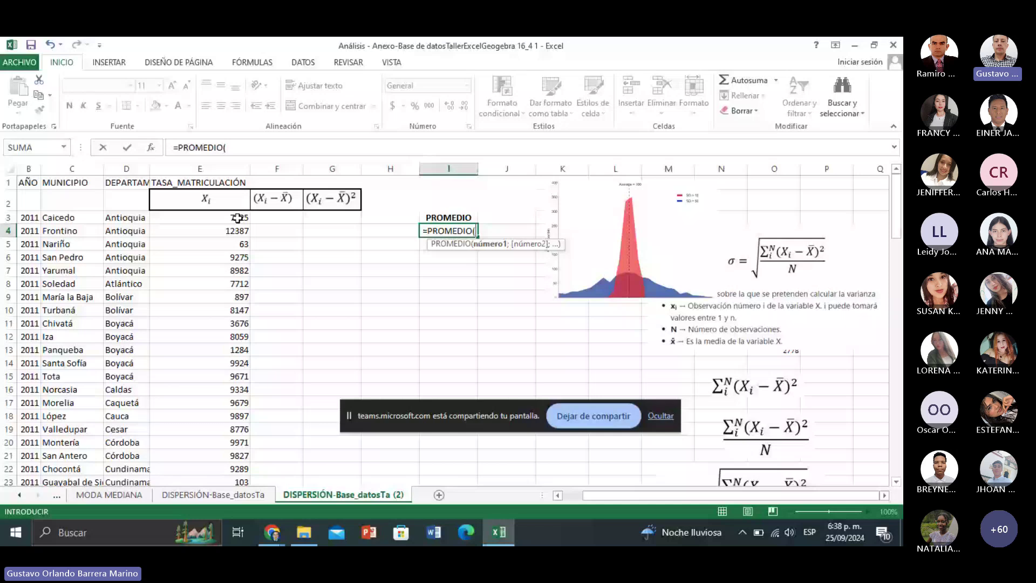
{"action": "left_click_drag", "start_coordinate": [237, 218], "coordinate": [224, 477]}
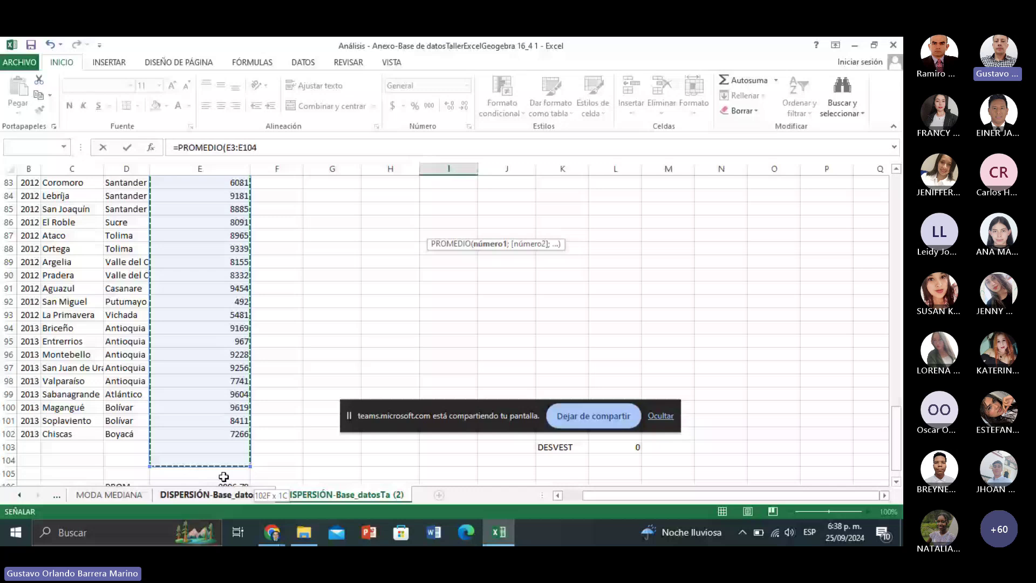
{"action": "key", "text": "Return"}
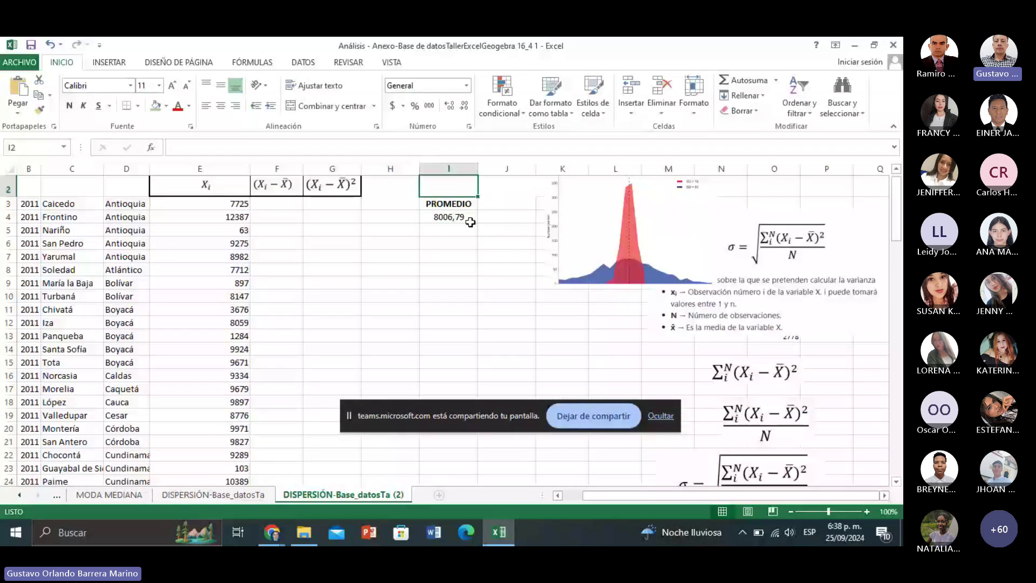
{"action": "key", "text": "Up"}
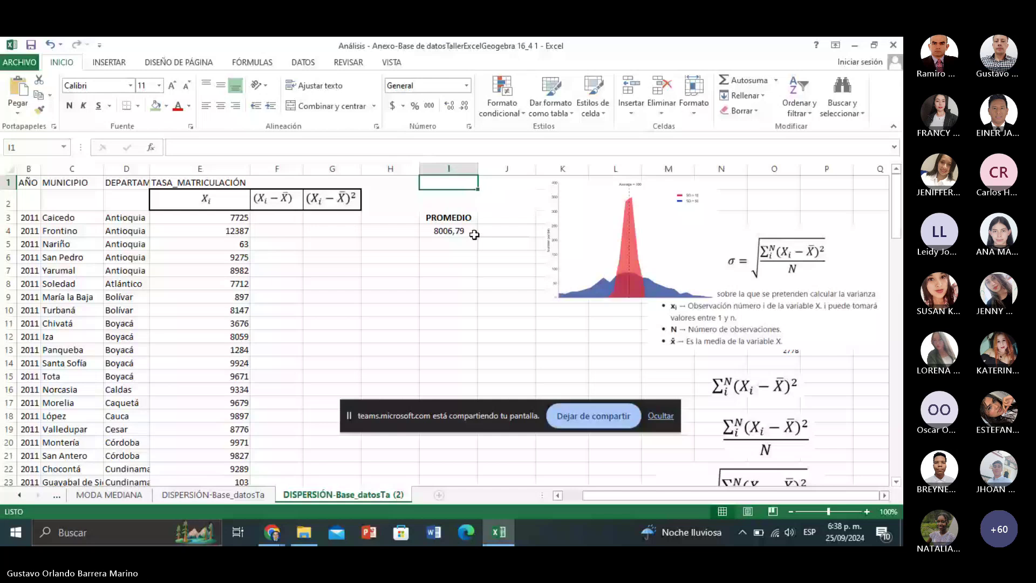
Return to the MODA MEDIANA sheet, show the MEDIANA result cell H2 and move the screen-sharing bar off the mode examples
{"action": "left_click", "coordinate": [128, 495]}
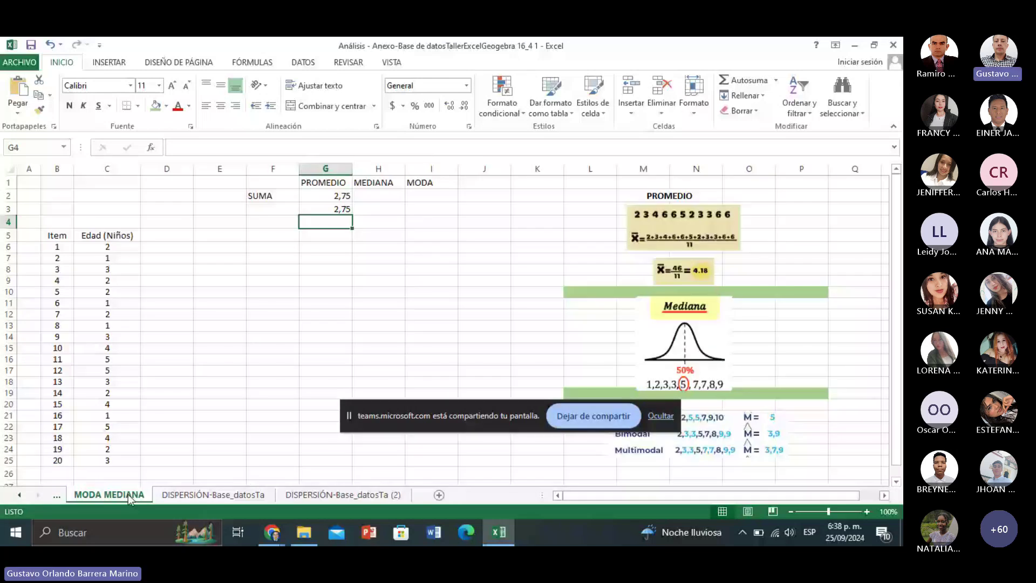
{"action": "left_click", "coordinate": [383, 198]}
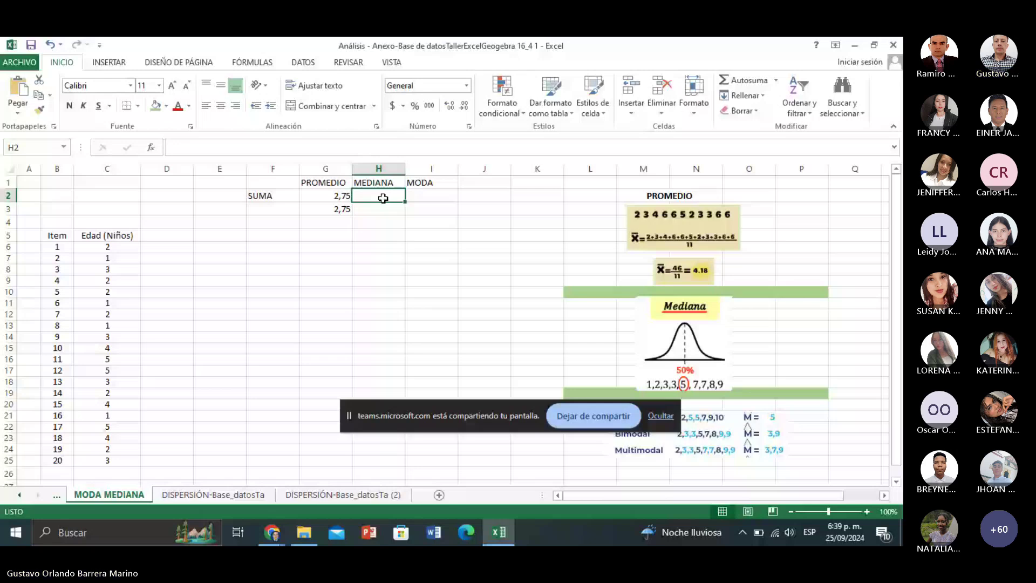
{"action": "left_click", "coordinate": [474, 443]}
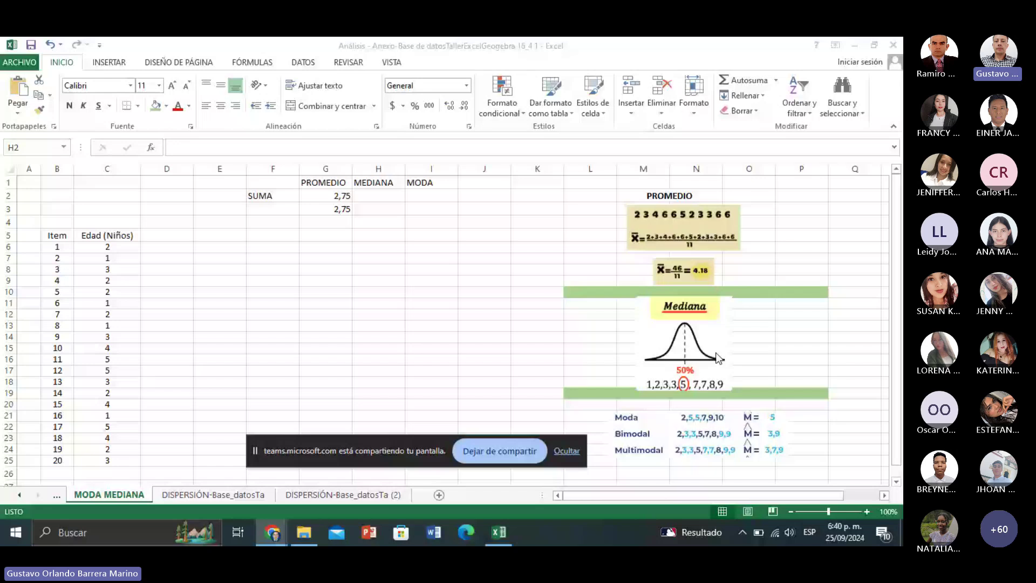
{"action": "key", "text": "alt+Tab"}
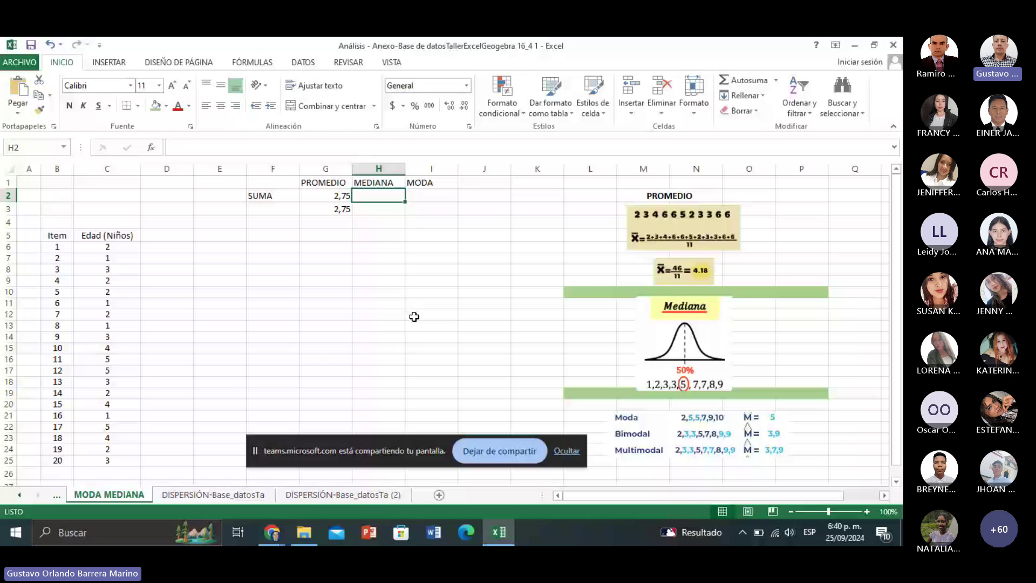
Sort the Edad (Niños) column C5:C25 from smallest to largest, continuing with the current selection only
{"action": "left_click_drag", "start_coordinate": [108, 235], "coordinate": [117, 459]}
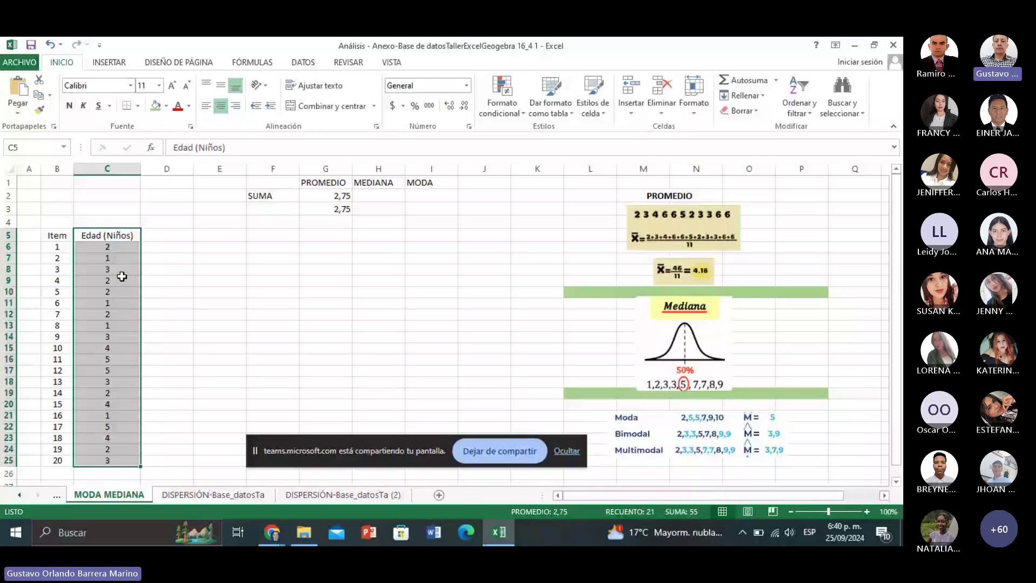
{"action": "right_click", "coordinate": [122, 277]}
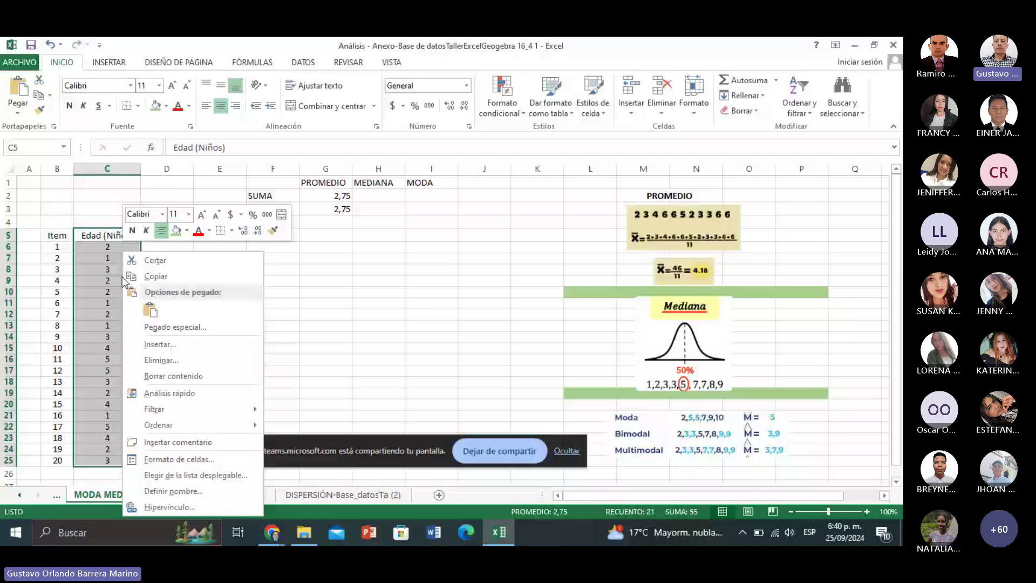
{"action": "mouse_move", "coordinate": [173, 426]}
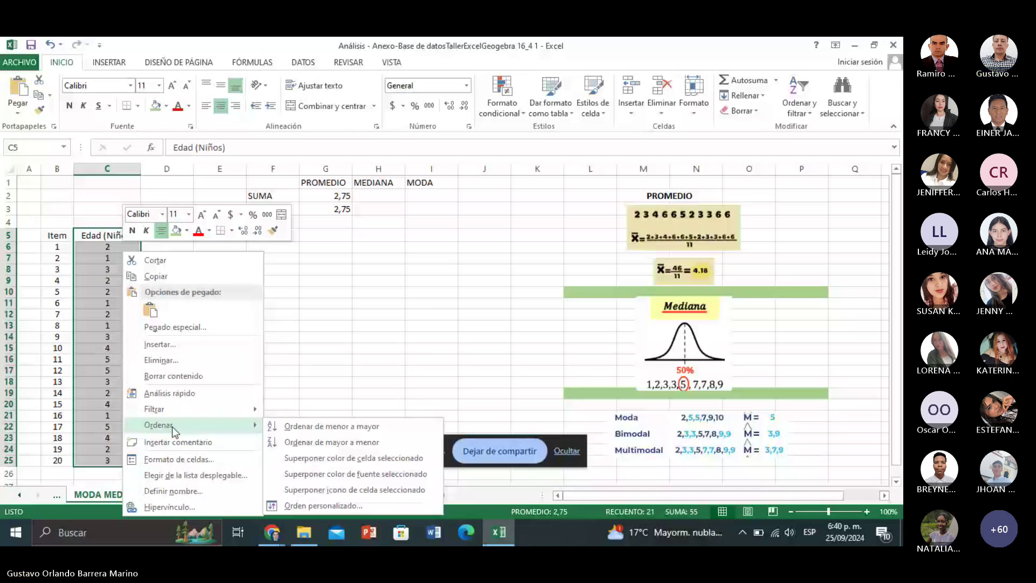
{"action": "left_click", "coordinate": [295, 427]}
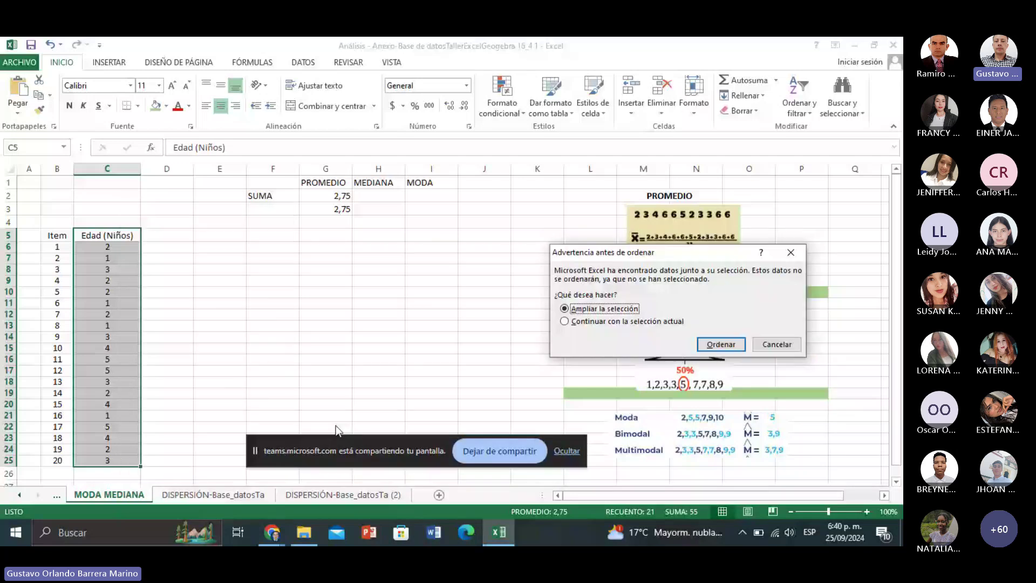
{"action": "key", "text": "Down"}
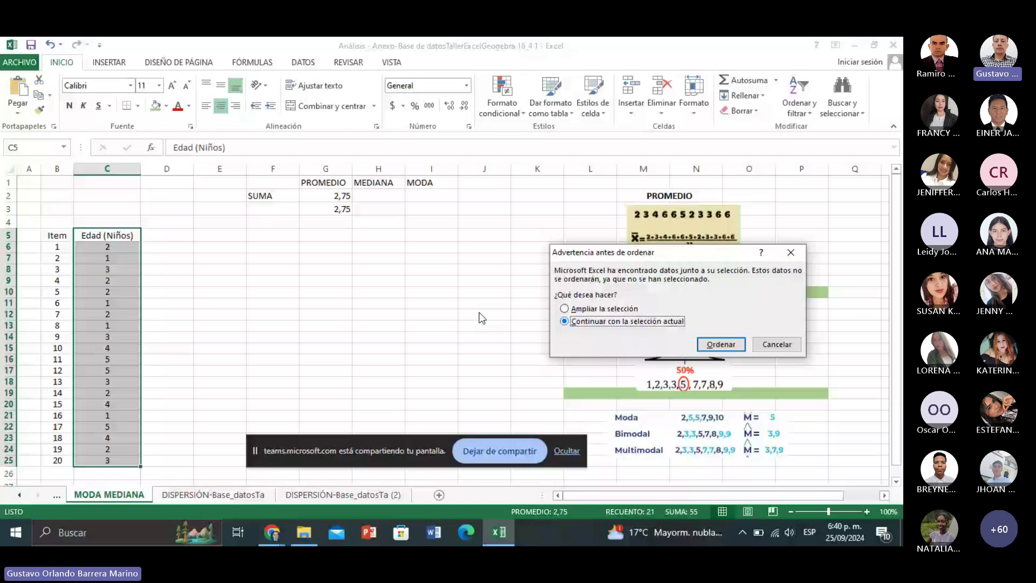
{"action": "key", "text": "Return"}
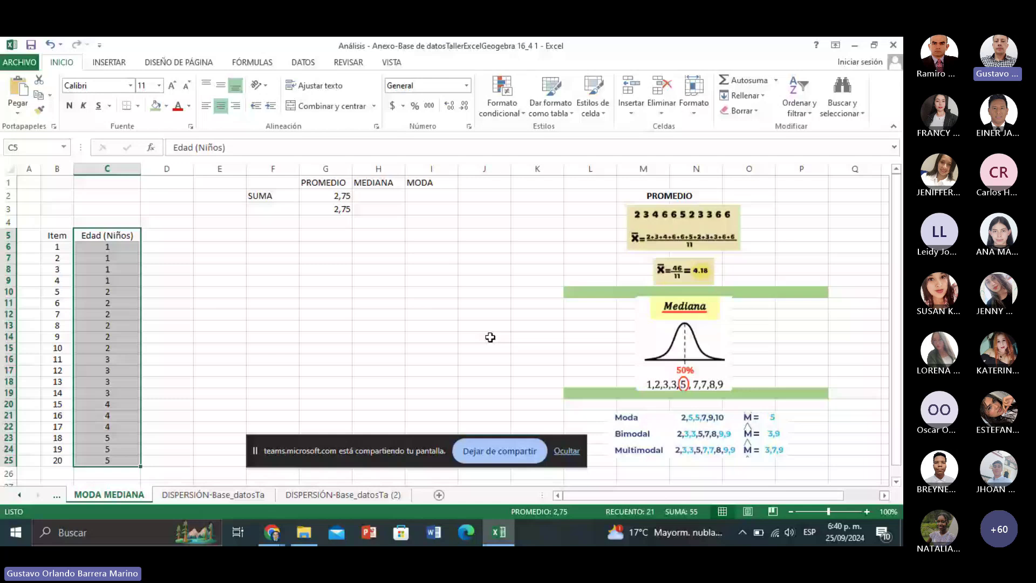
{"action": "left_click", "coordinate": [326, 292]}
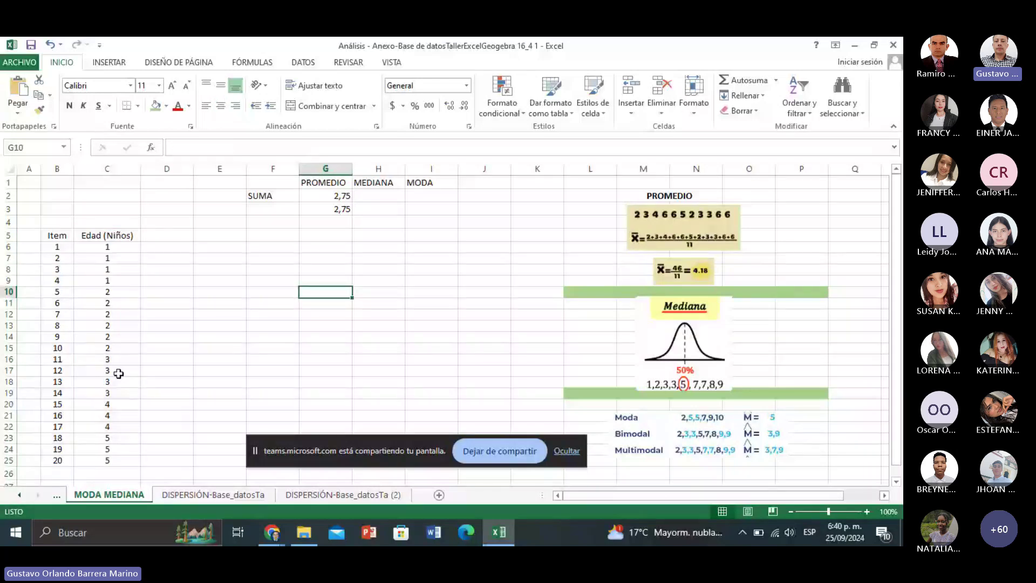
{"action": "left_click", "coordinate": [435, 339]}
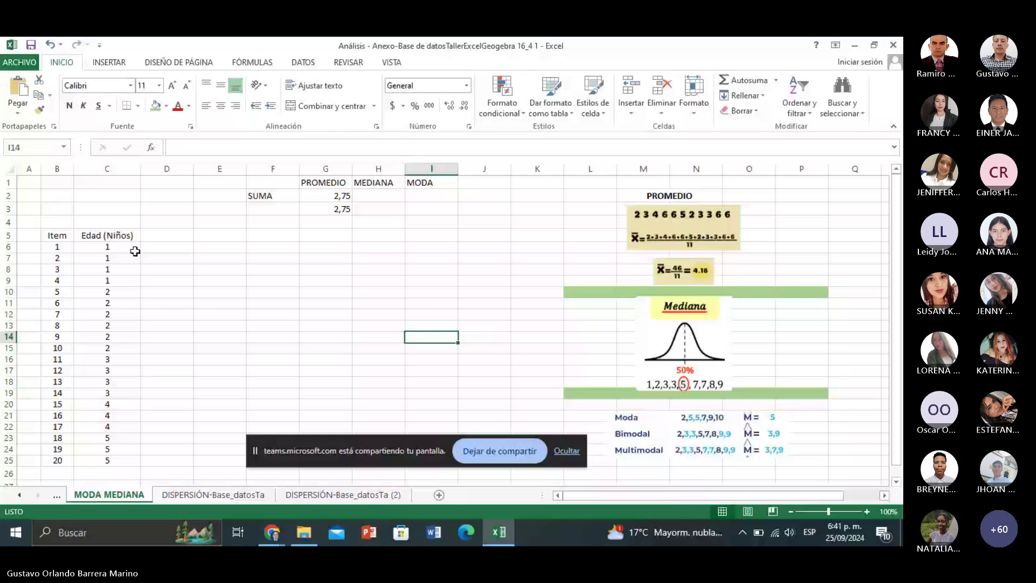
Calculate the children's median age in H2 with =MEDIANA(C6:C25)
{"action": "left_click", "coordinate": [382, 196]}
{"action": "double_click", "coordinate": [382, 196]}
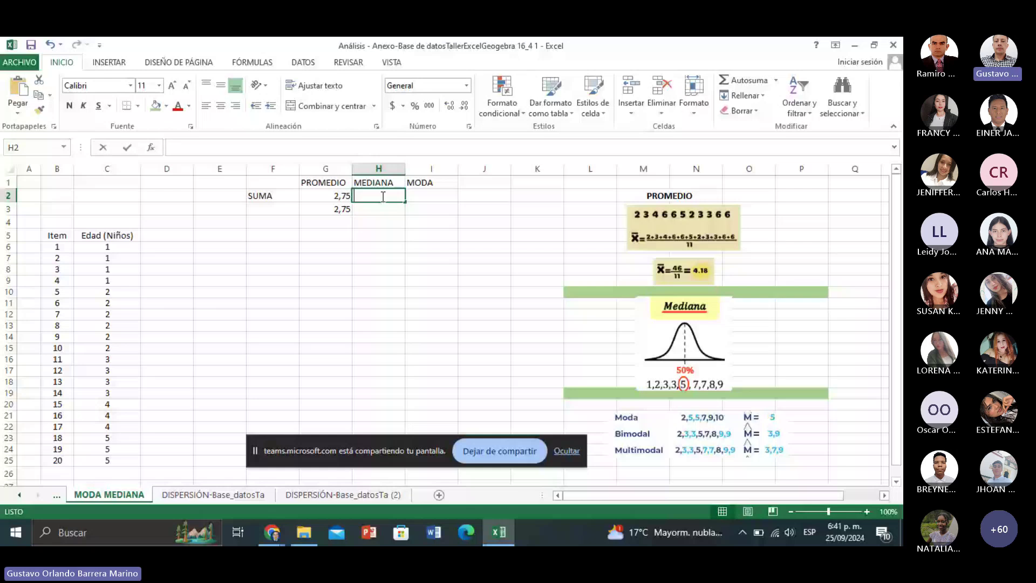
{"action": "type", "text": "=MEDIANA("}
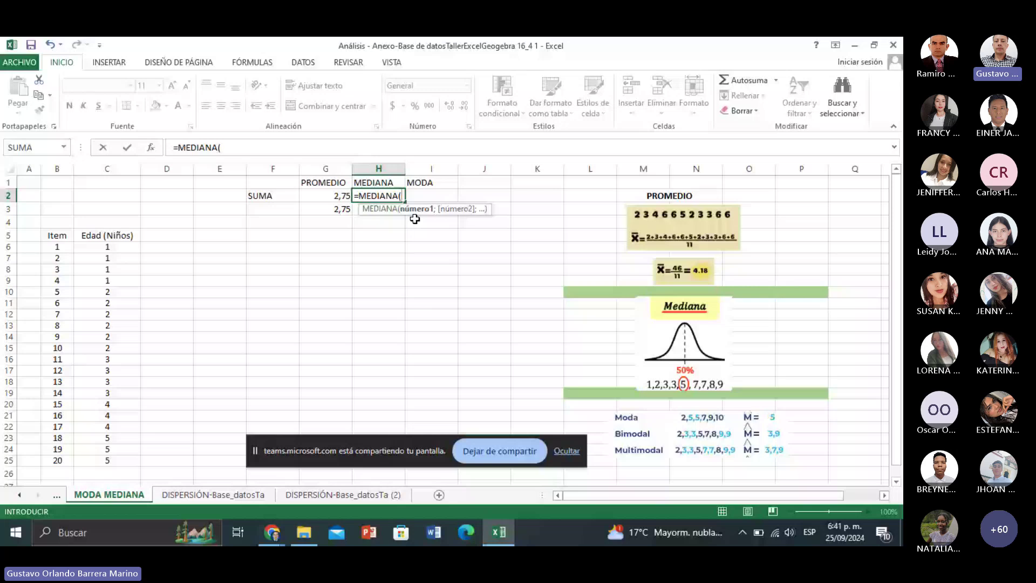
{"action": "left_click_drag", "start_coordinate": [107, 247], "coordinate": [111, 461]}
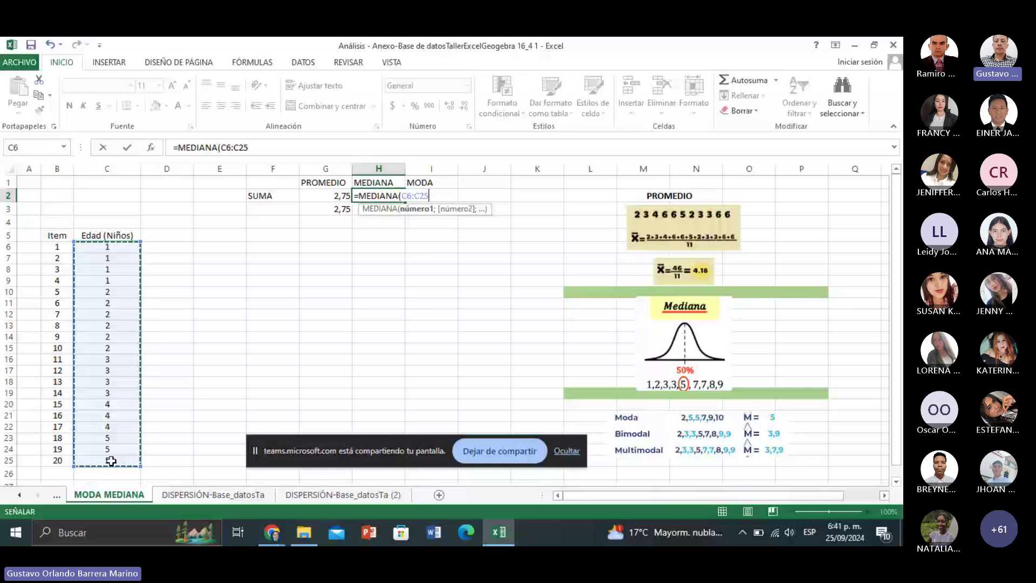
{"action": "key", "text": "Return"}
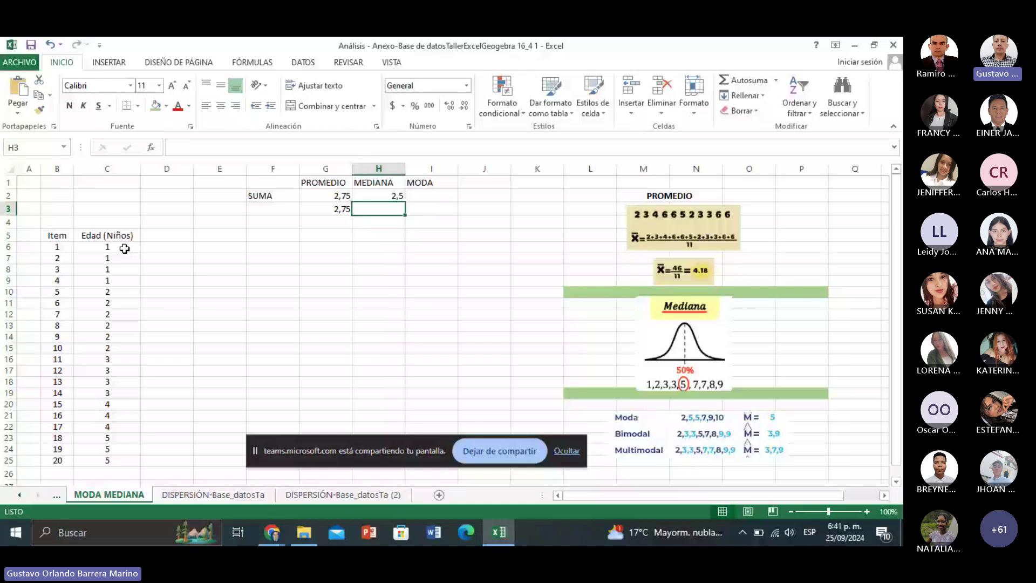
Fill the first eight ages C6:C13 and the last eight ages C18:C25 with green
{"action": "left_click_drag", "start_coordinate": [124, 248], "coordinate": [126, 293]}
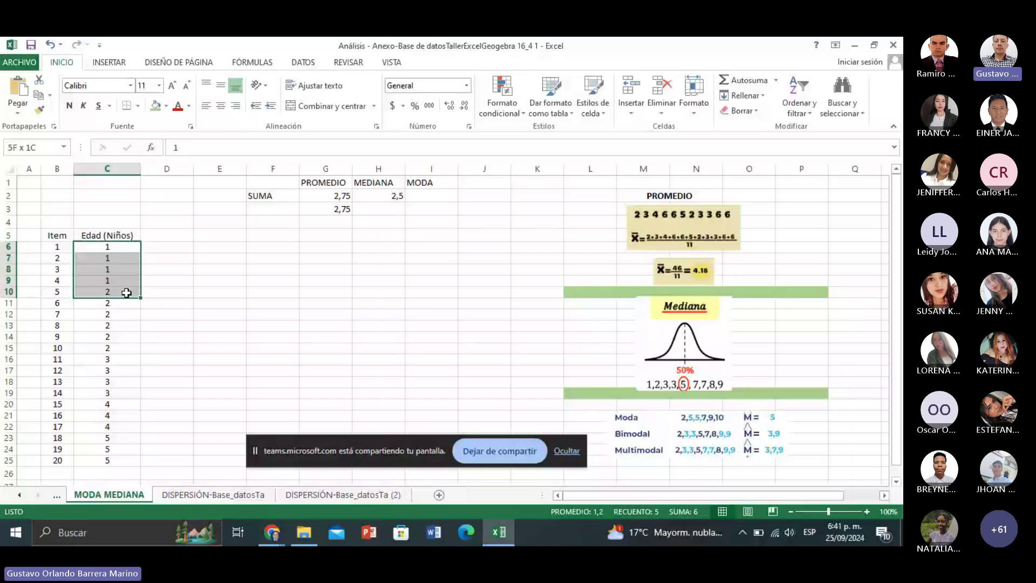
{"action": "left_click_drag", "start_coordinate": [126, 293], "coordinate": [126, 326]}
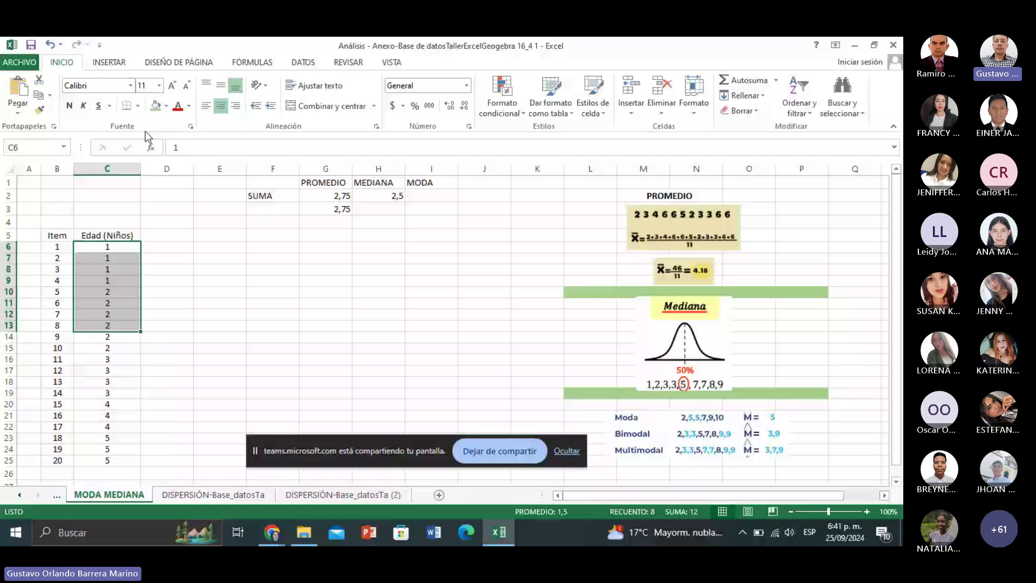
{"action": "left_click", "coordinate": [155, 105]}
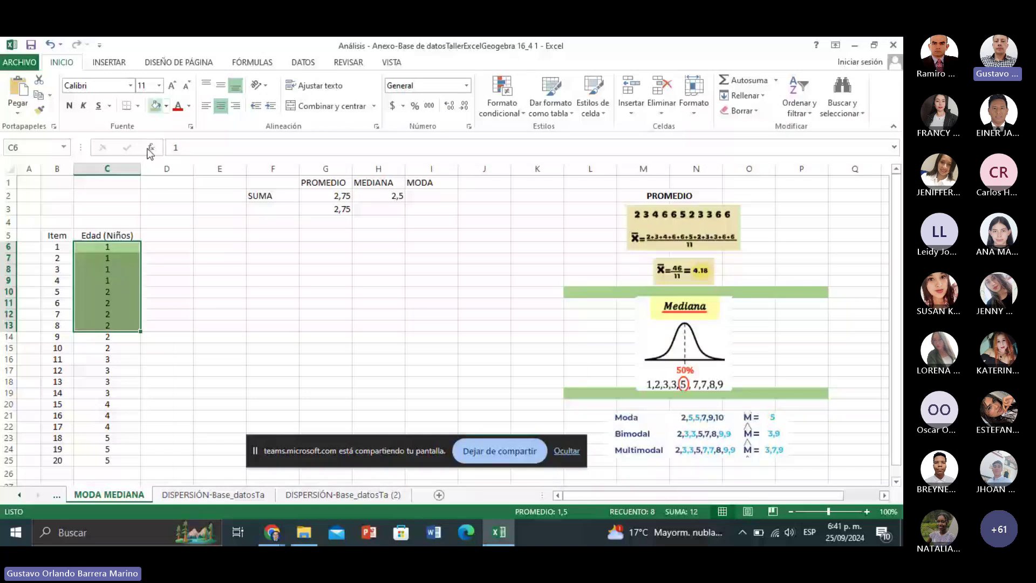
{"action": "left_click_drag", "start_coordinate": [114, 460], "coordinate": [116, 381]}
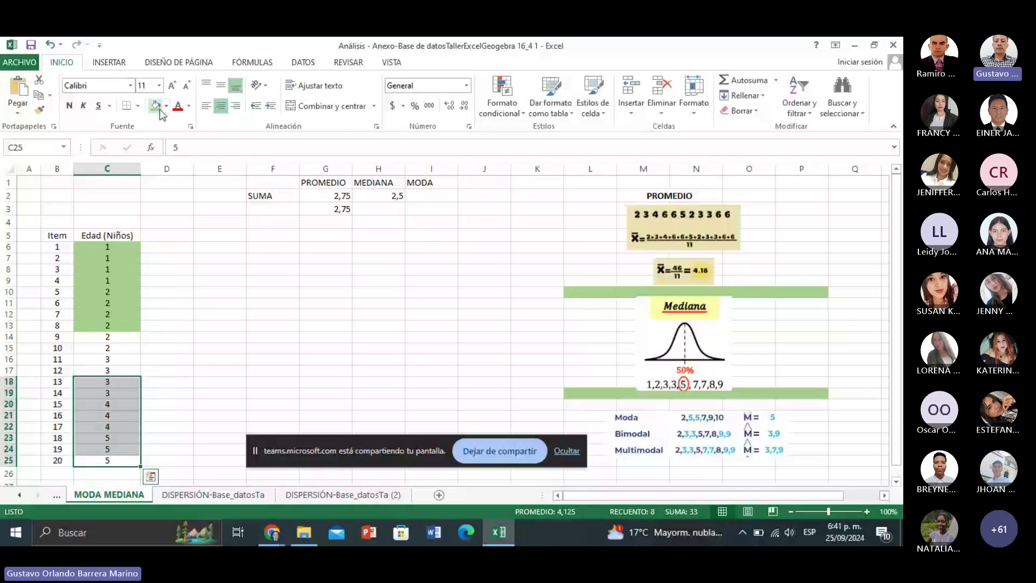
{"action": "left_click", "coordinate": [158, 108]}
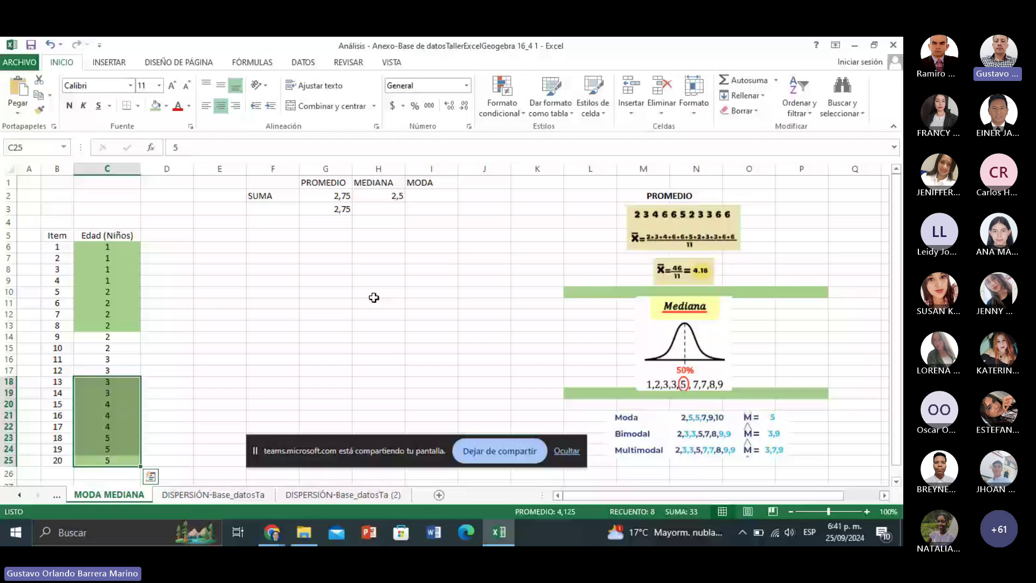
{"action": "left_click", "coordinate": [390, 312]}
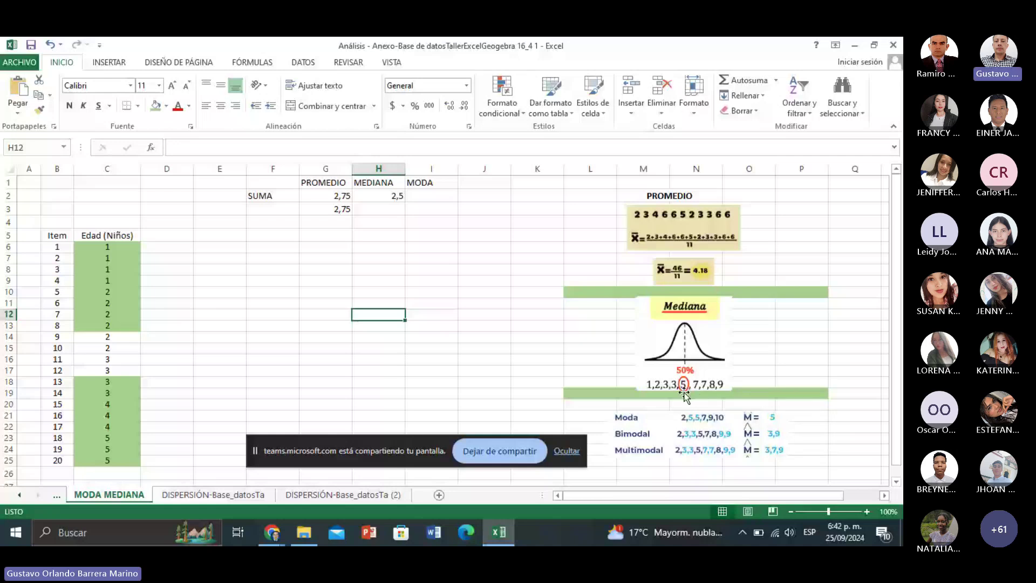
Fill the two middle ages C15:C16 with light blue
{"action": "left_click_drag", "start_coordinate": [107, 347], "coordinate": [106, 359]}
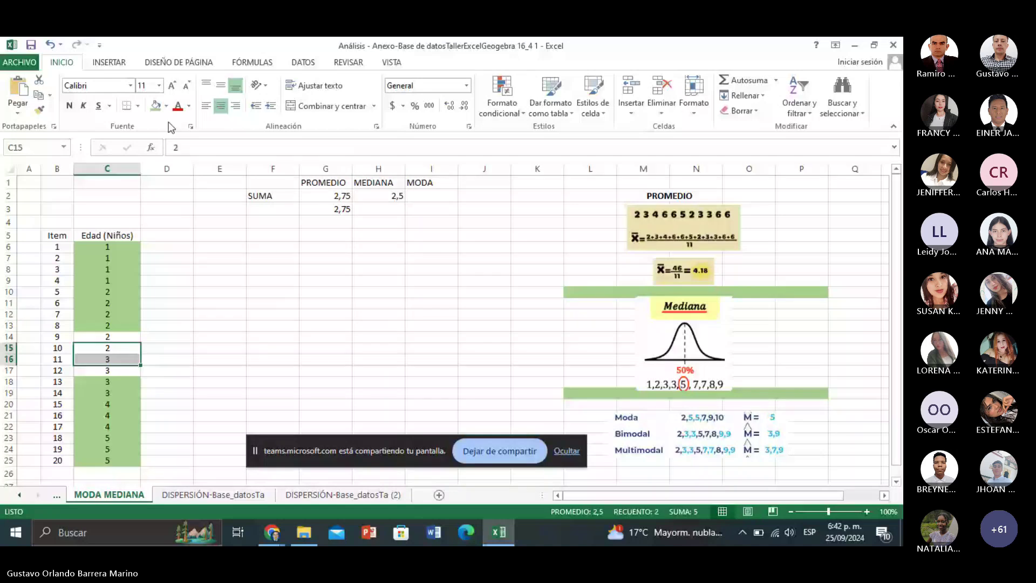
{"action": "left_click", "coordinate": [166, 106]}
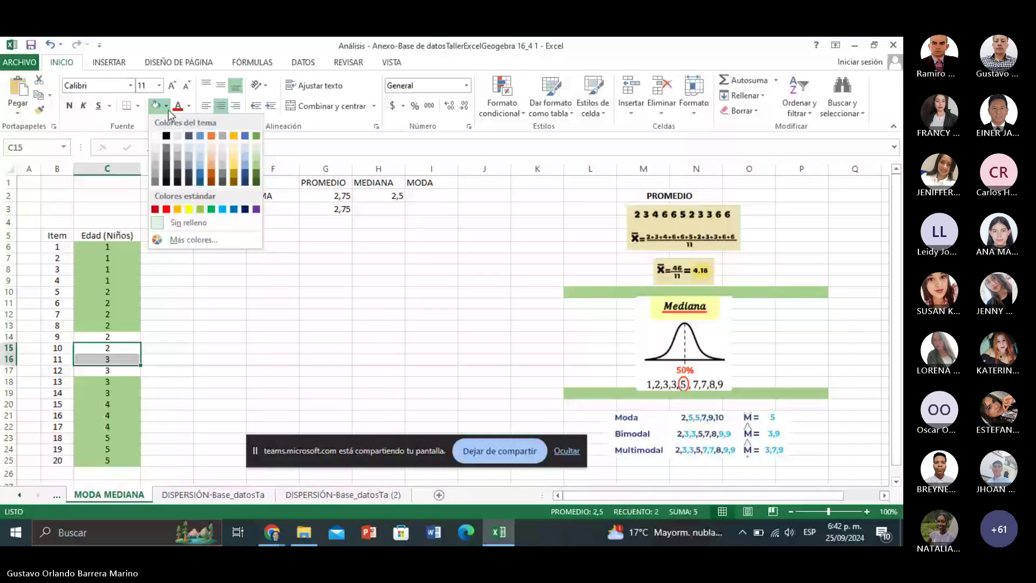
{"action": "left_click", "coordinate": [200, 165]}
Fill the remaining uncoloured ages in C14 and C17 with the same green as the outer values
{"action": "left_click", "coordinate": [108, 336]}
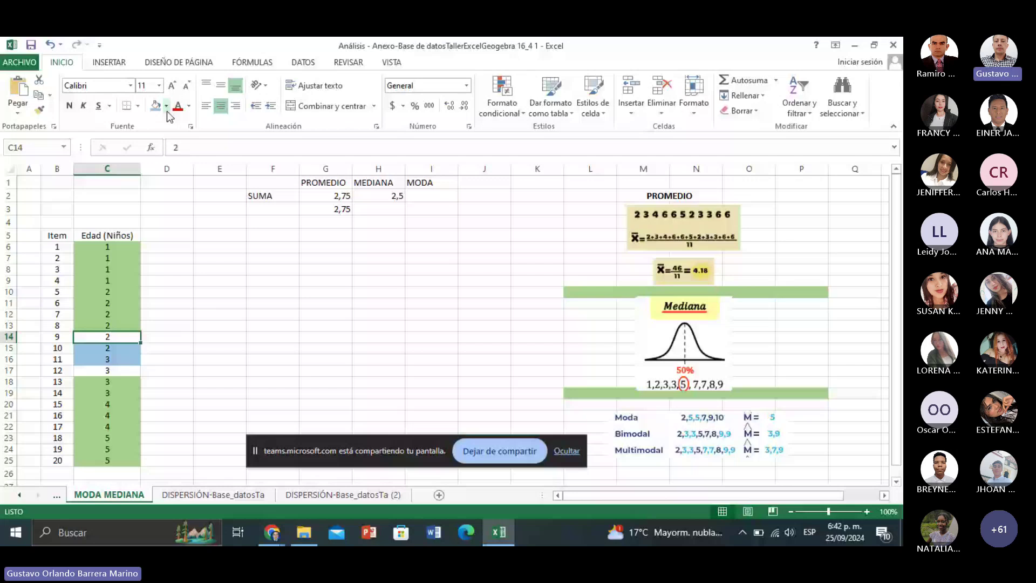
{"action": "left_click", "coordinate": [166, 110]}
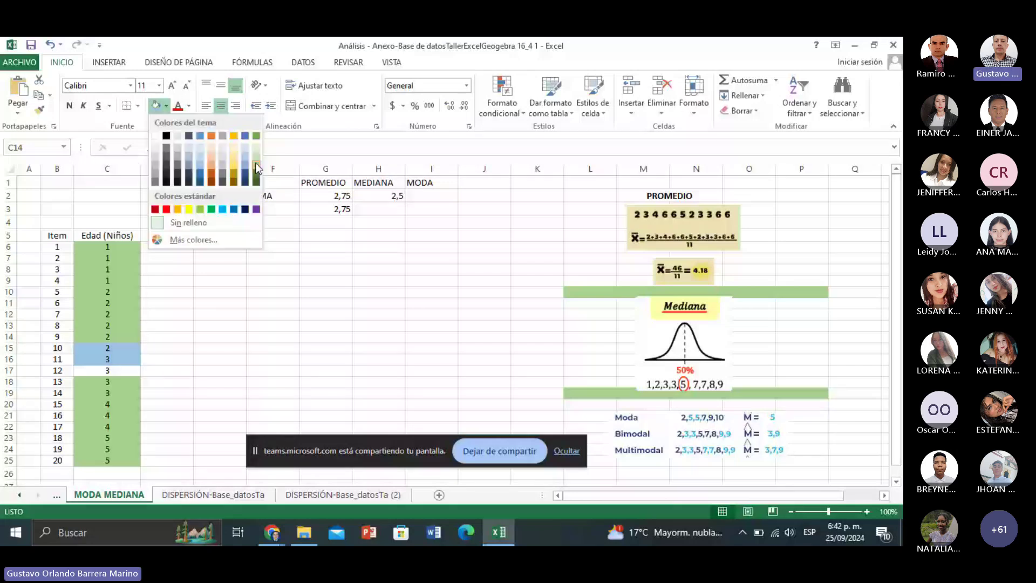
{"action": "left_click", "coordinate": [255, 163]}
{"action": "key", "text": "Down"}
{"action": "key", "text": "Down"}
{"action": "key", "text": "Down"}
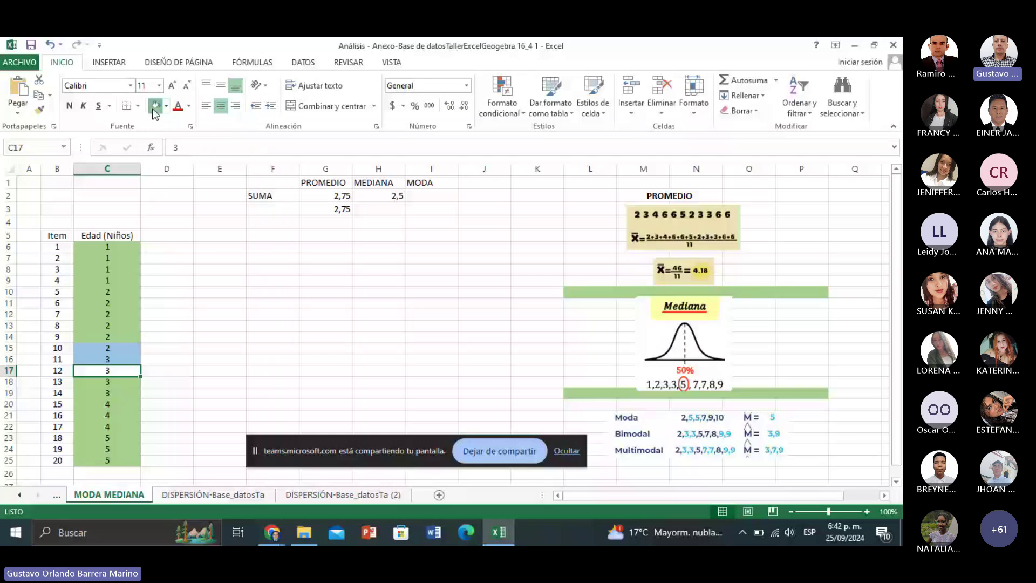
Average the two middle ages in H6 with =PROMEDIO(C15:C16) and compare the formula with the median in H2
{"action": "left_click", "coordinate": [367, 249]}
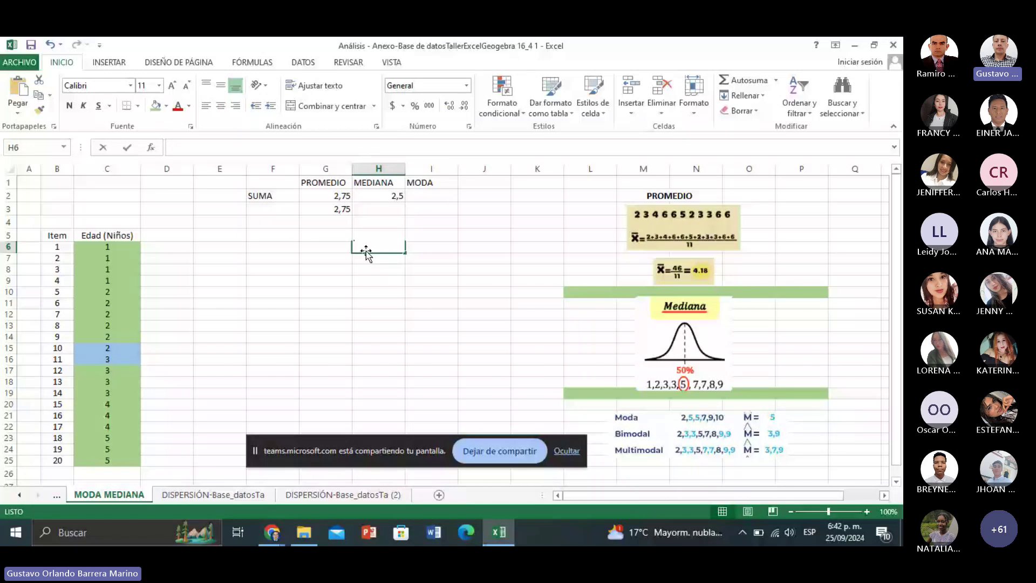
{"action": "type", "text": "="}
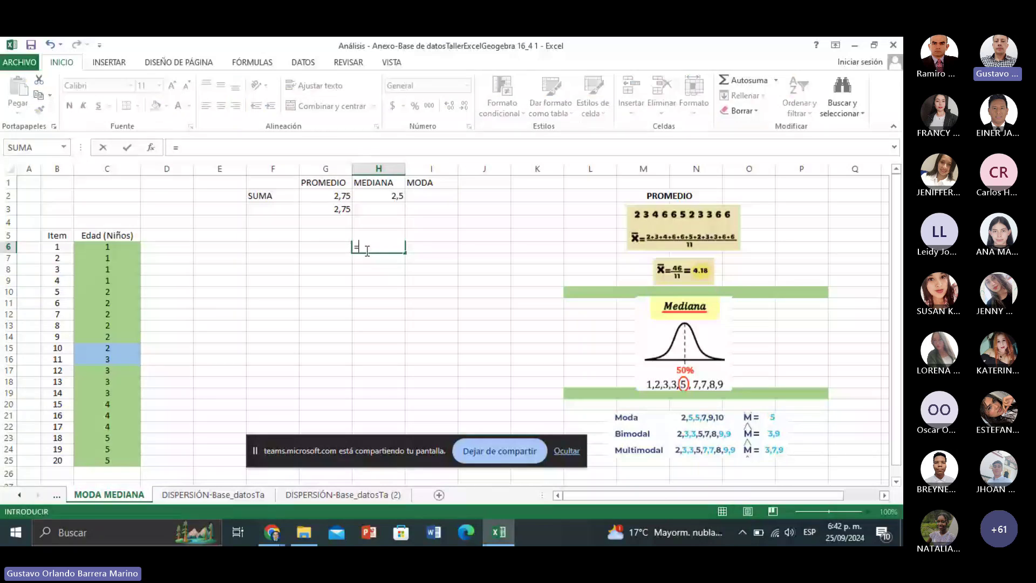
{"action": "type", "text": "PROM"}
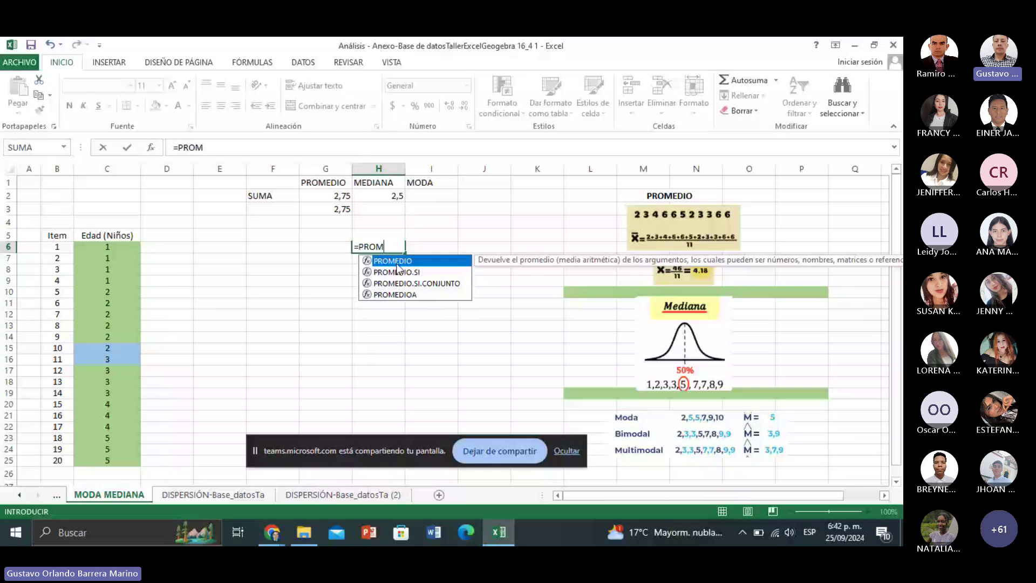
{"action": "key", "text": "Tab"}
{"action": "left_click_drag", "start_coordinate": [107, 348], "coordinate": [107, 359]}
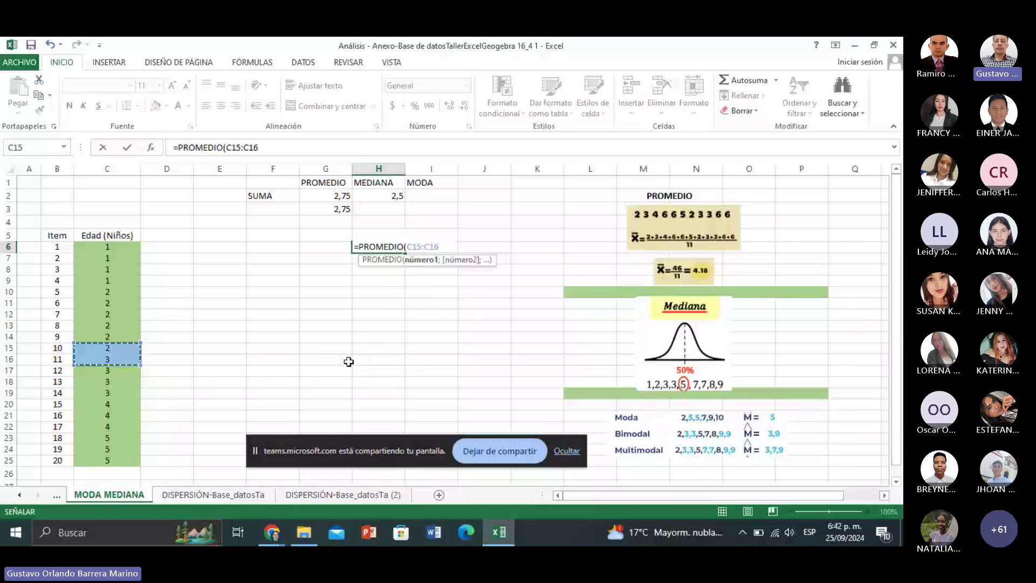
{"action": "type", "text": ")"}
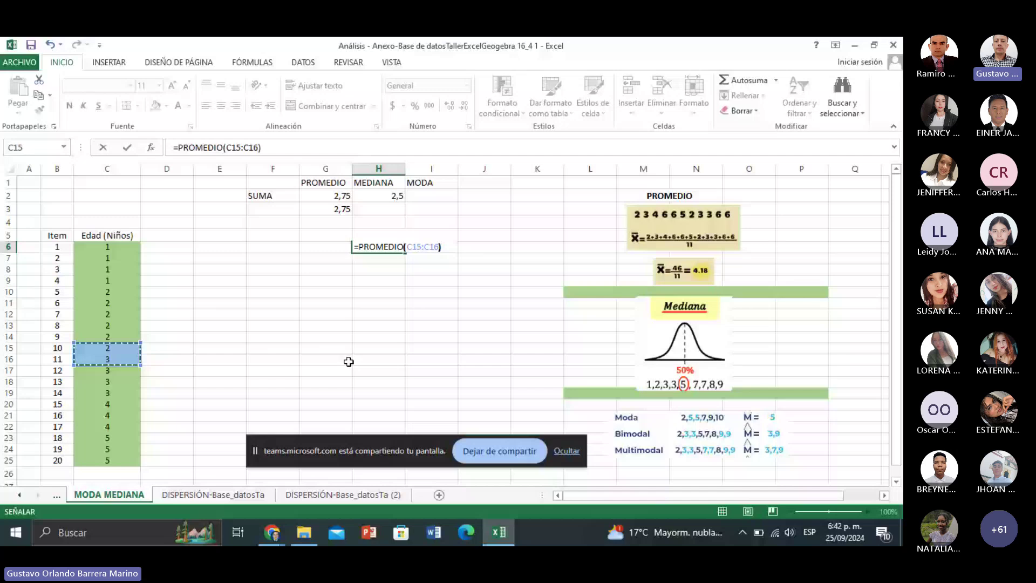
{"action": "key", "text": "Return"}
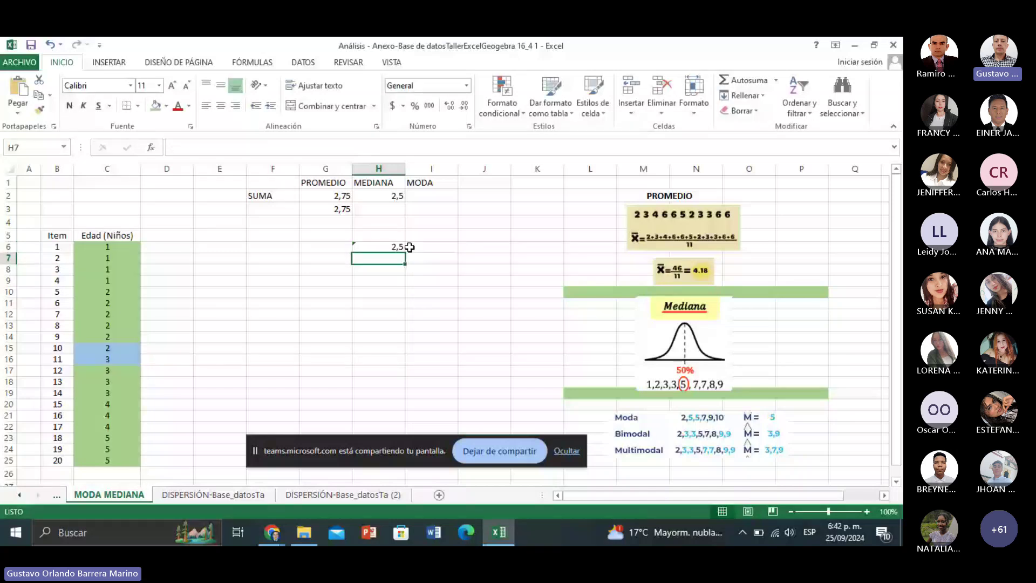
{"action": "left_click", "coordinate": [402, 247]}
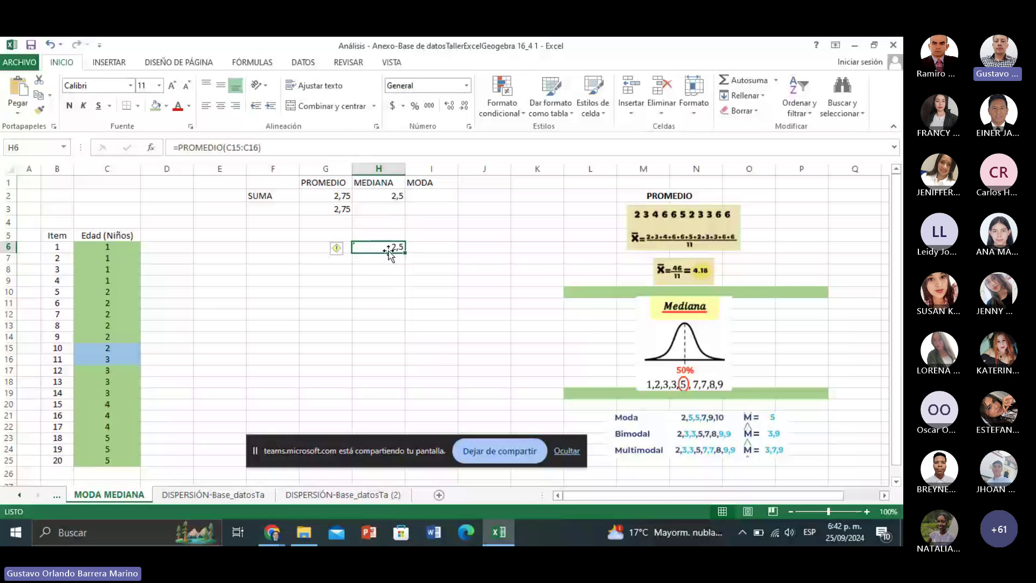
{"action": "left_click", "coordinate": [389, 196]}
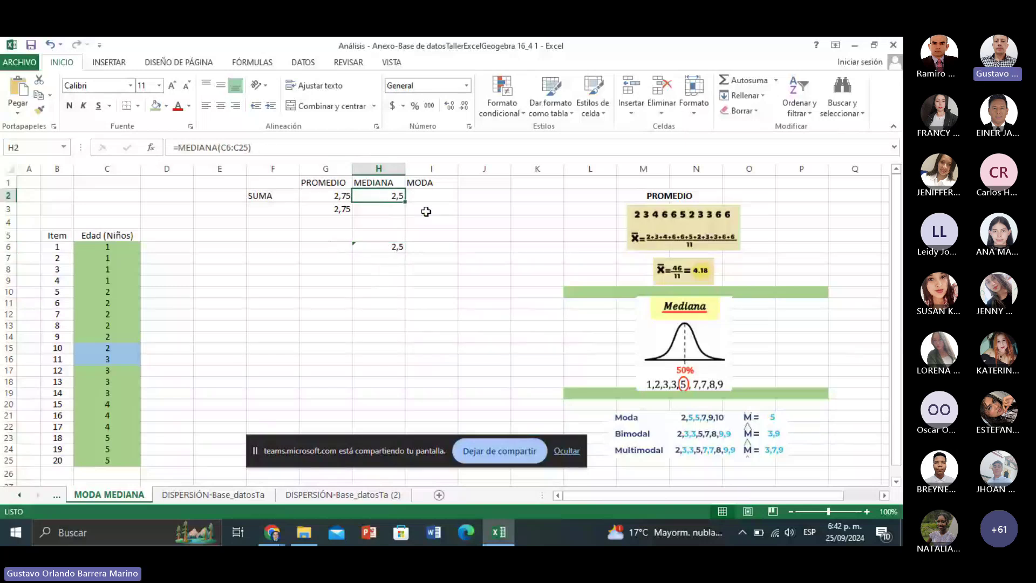
Start a frequency table for the children's ages by entering age 1 in E8
{"action": "left_click", "coordinate": [463, 241]}
{"action": "left_click", "coordinate": [436, 195]}
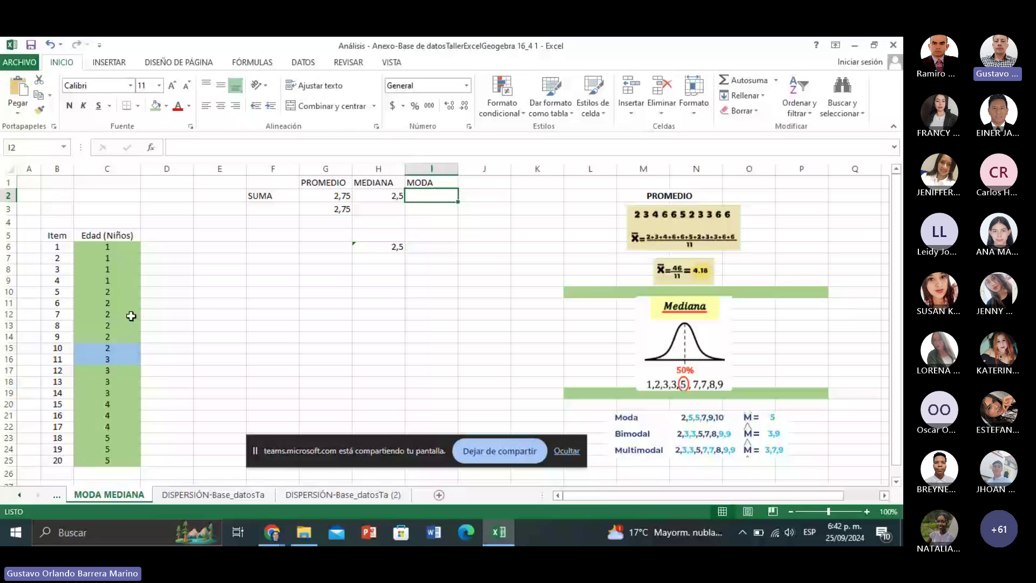
{"action": "left_click", "coordinate": [108, 247]}
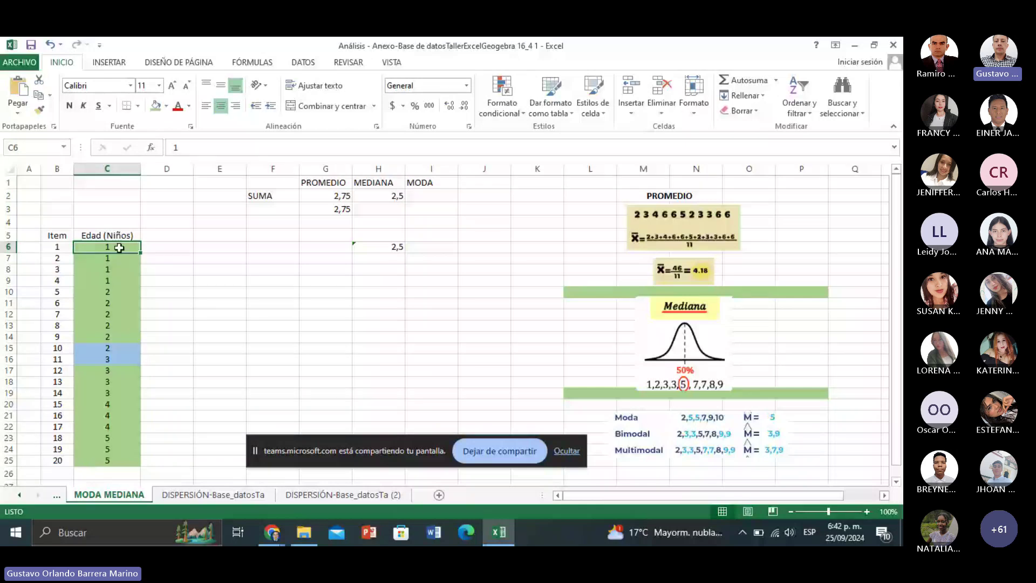
{"action": "left_click", "coordinate": [183, 257]}
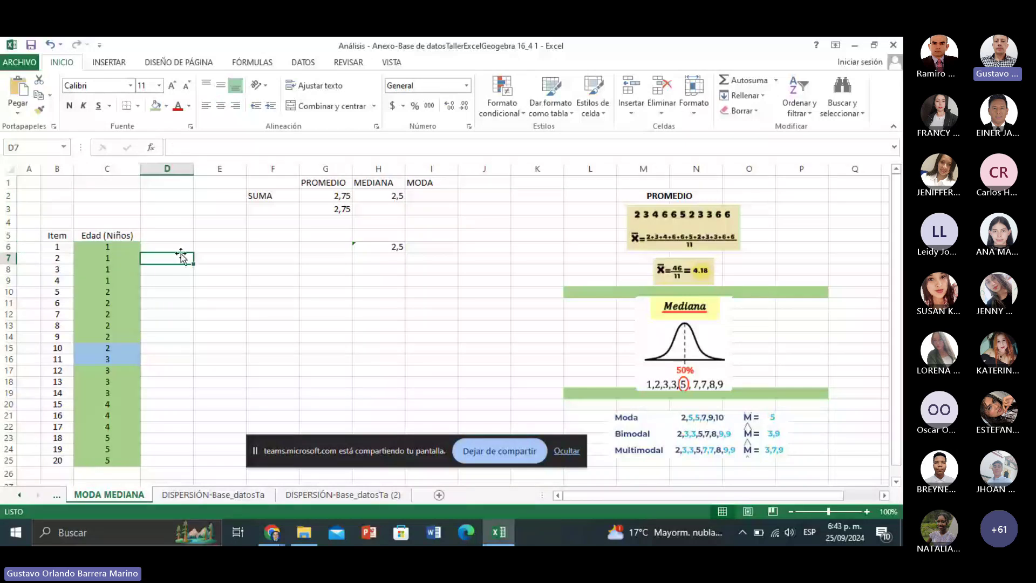
{"action": "type", "text": "!"}
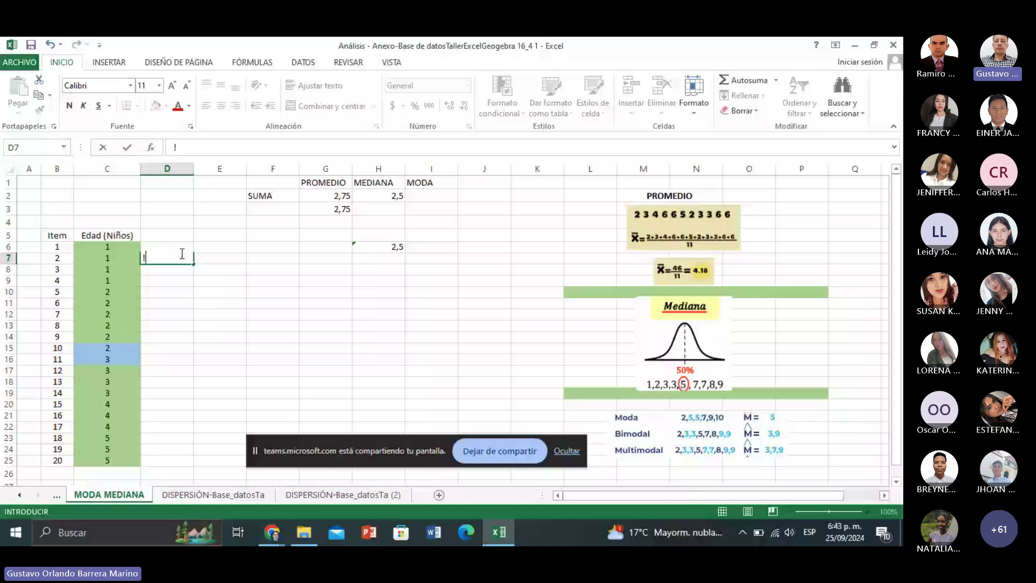
{"action": "key", "text": "Escape"}
{"action": "key", "text": "Down"}
{"action": "key", "text": "Right"}
{"action": "type", "text": "1"}
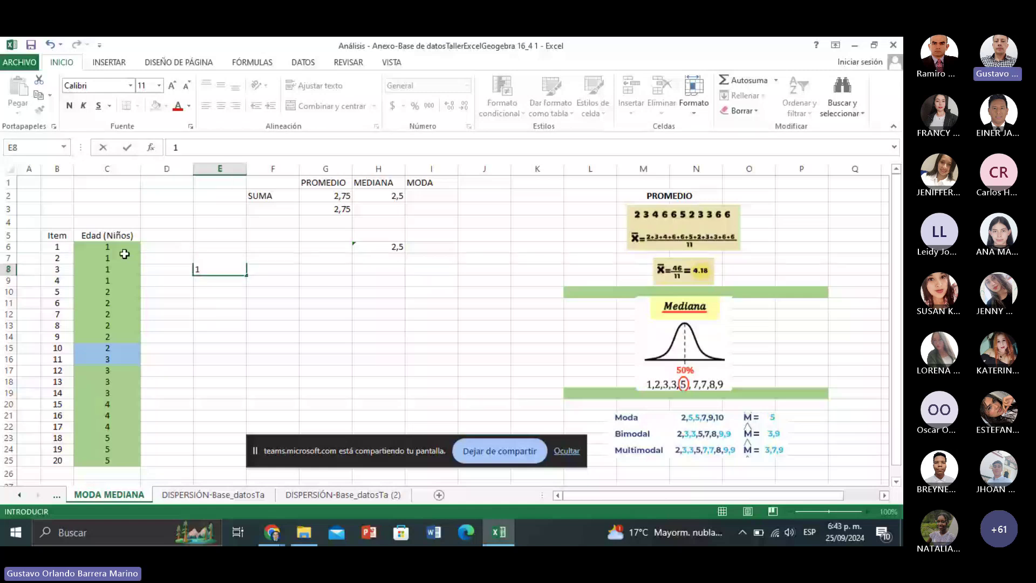
{"action": "left_click", "coordinate": [124, 254]}
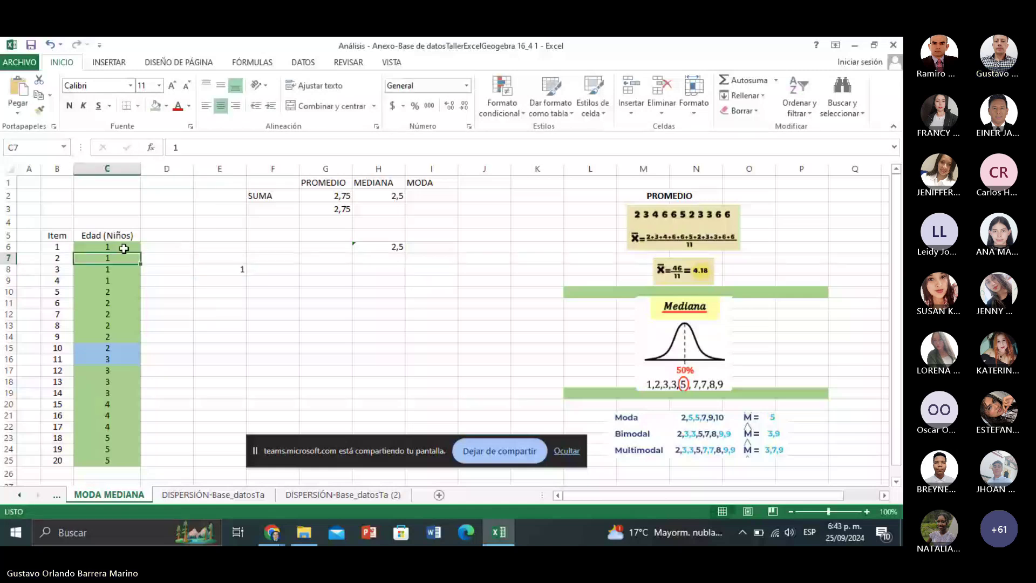
Enter the frequency 4 for age 1 in F8 and head the frequency column with f in F7
{"action": "key", "text": "Down"}
{"action": "key", "text": "Down"}
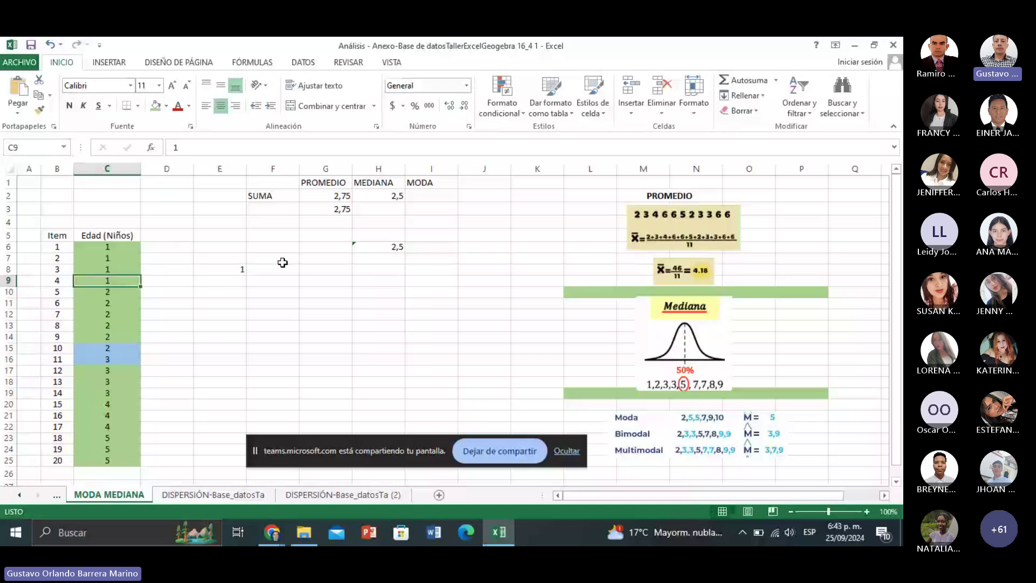
{"action": "left_click", "coordinate": [276, 270]}
{"action": "type", "text": "4"}
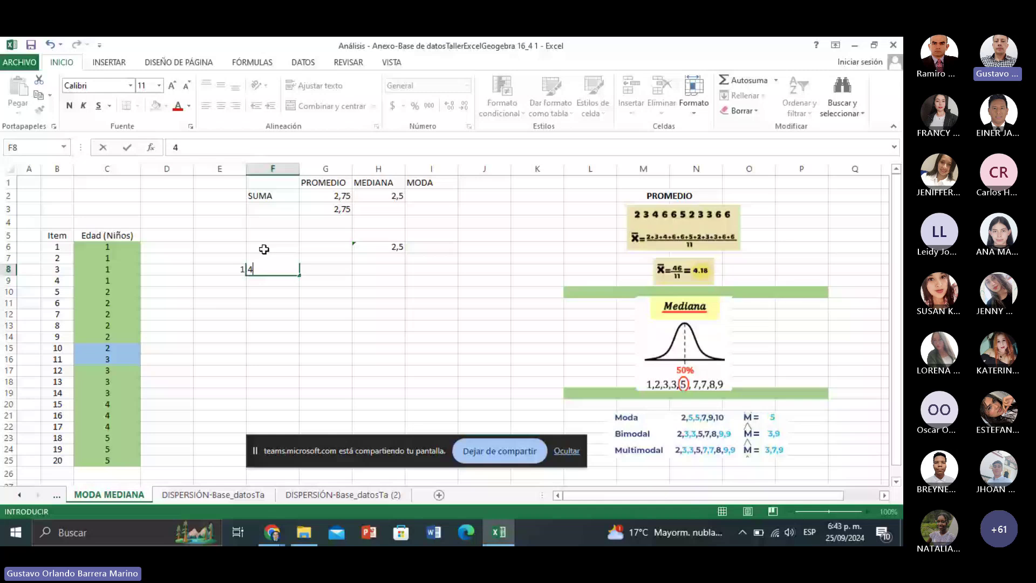
{"action": "left_click", "coordinate": [266, 258]}
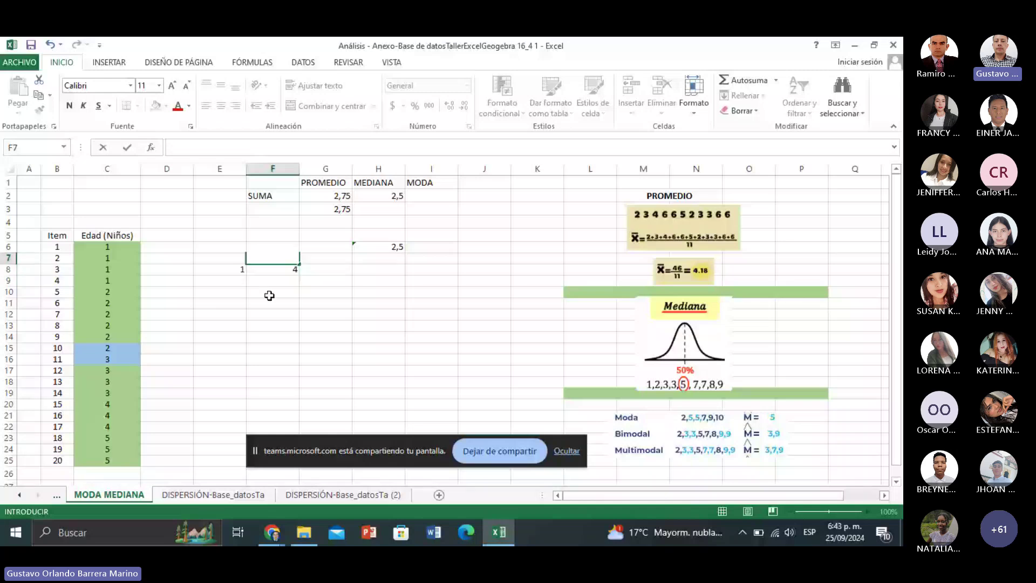
{"action": "type", "text": "f"}
{"action": "left_click", "coordinate": [277, 312]}
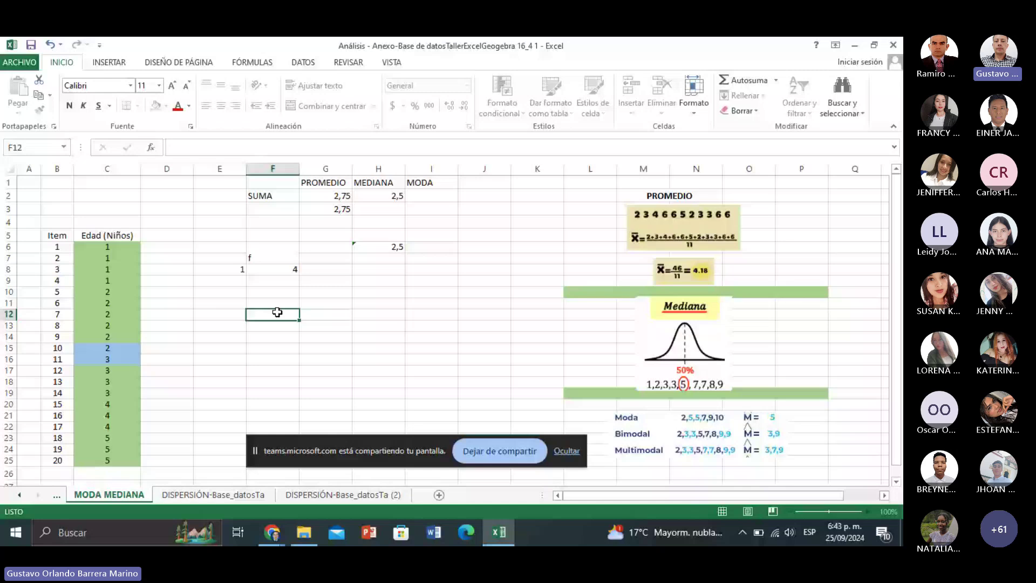
Add ages 2 and 3 with their frequencies 6 and 4 to the table in E9:F10
{"action": "left_click", "coordinate": [128, 301]}
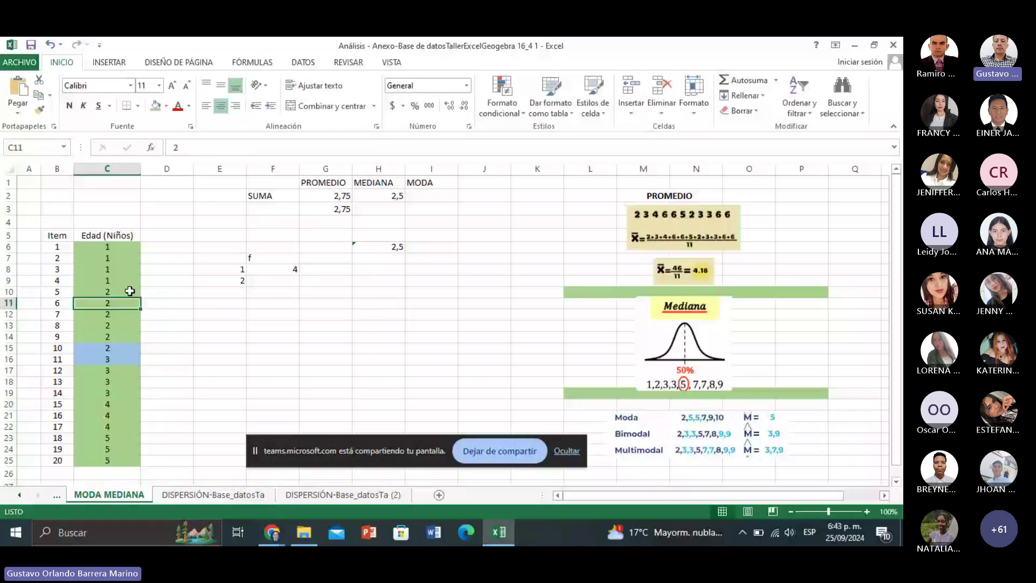
{"action": "left_click", "coordinate": [276, 282]}
{"action": "type", "text": "6"}
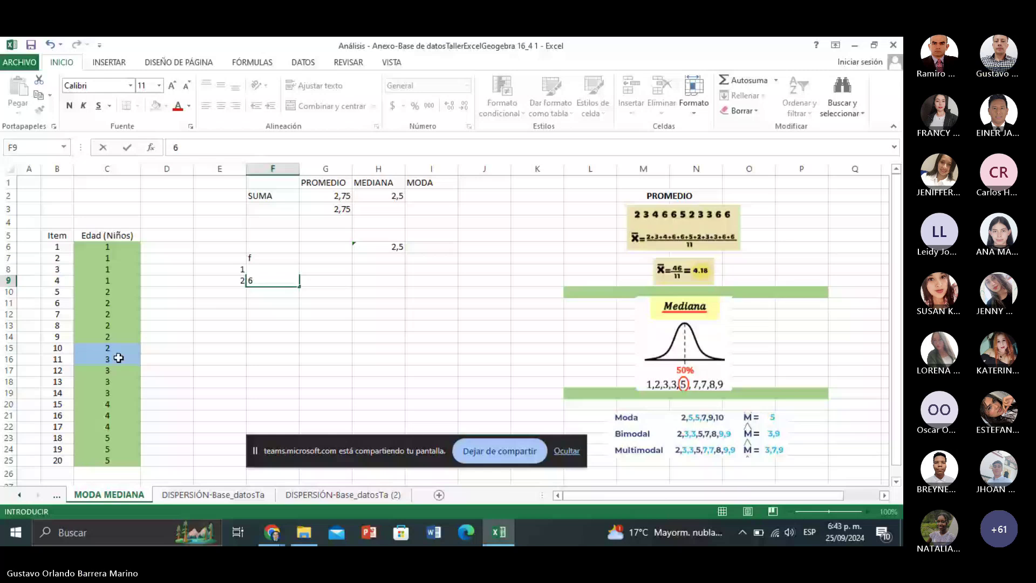
{"action": "left_click", "coordinate": [235, 292]}
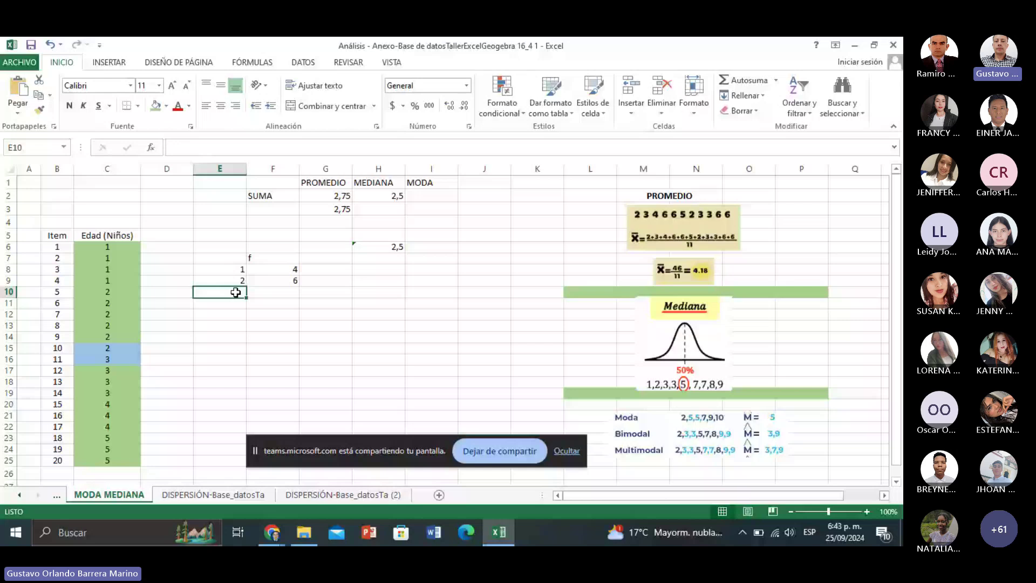
{"action": "type", "text": "3"}
{"action": "key", "text": "Tab"}
{"action": "type", "text": "4"}
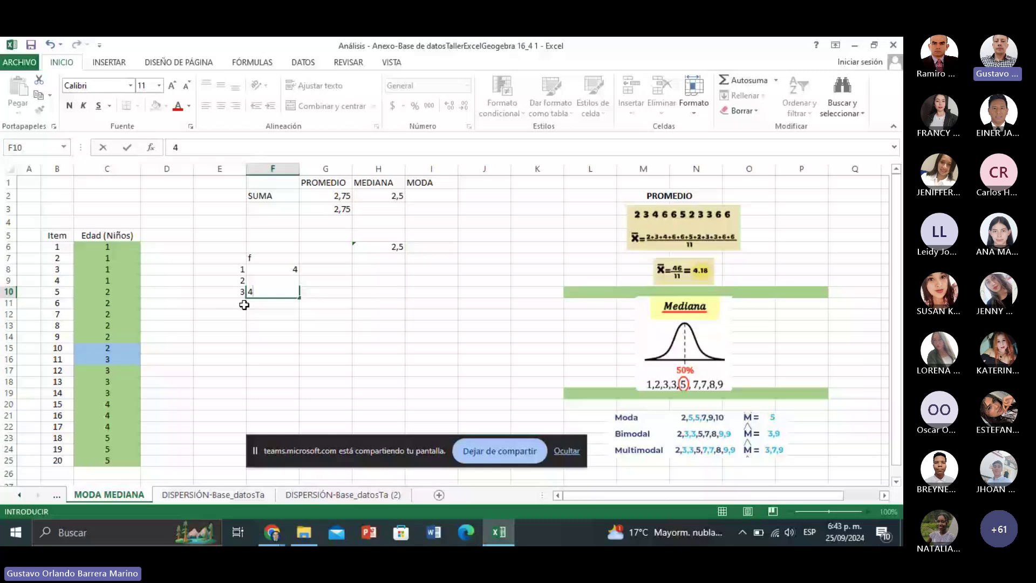
Complete the frequency table in E11:F12 with ages 4 and 5, each with frequency 3
{"action": "left_click", "coordinate": [244, 305]}
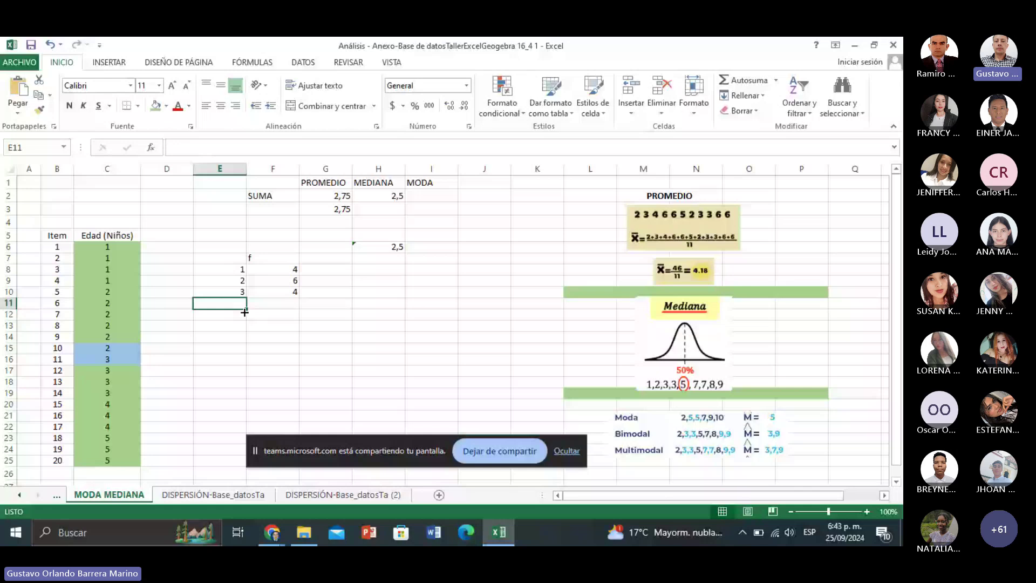
{"action": "type", "text": "4"}
{"action": "key", "text": "Tab"}
{"action": "type", "text": "3"}
{"action": "key", "text": "Return"}
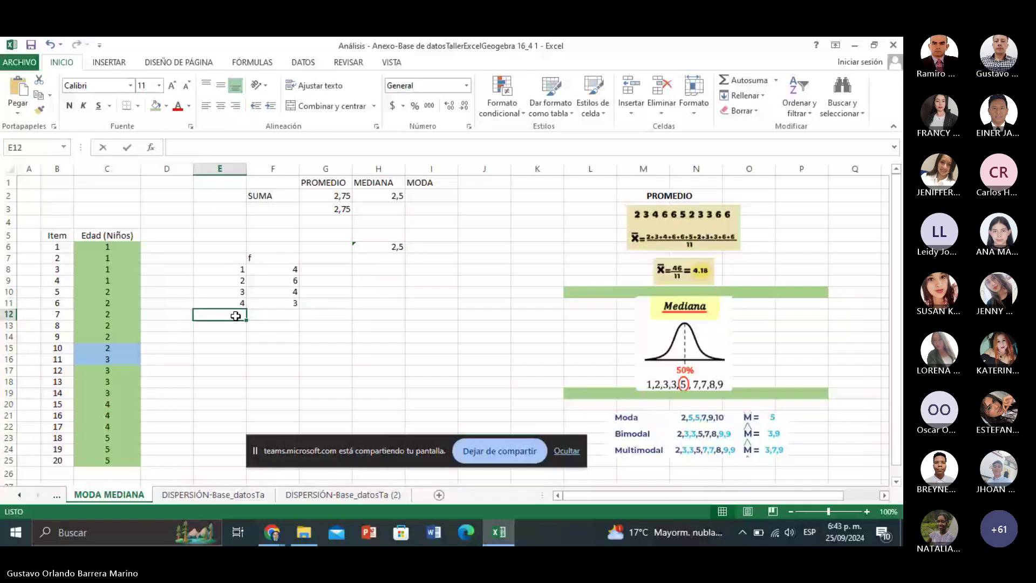
{"action": "type", "text": "5"}
{"action": "key", "text": "Tab"}
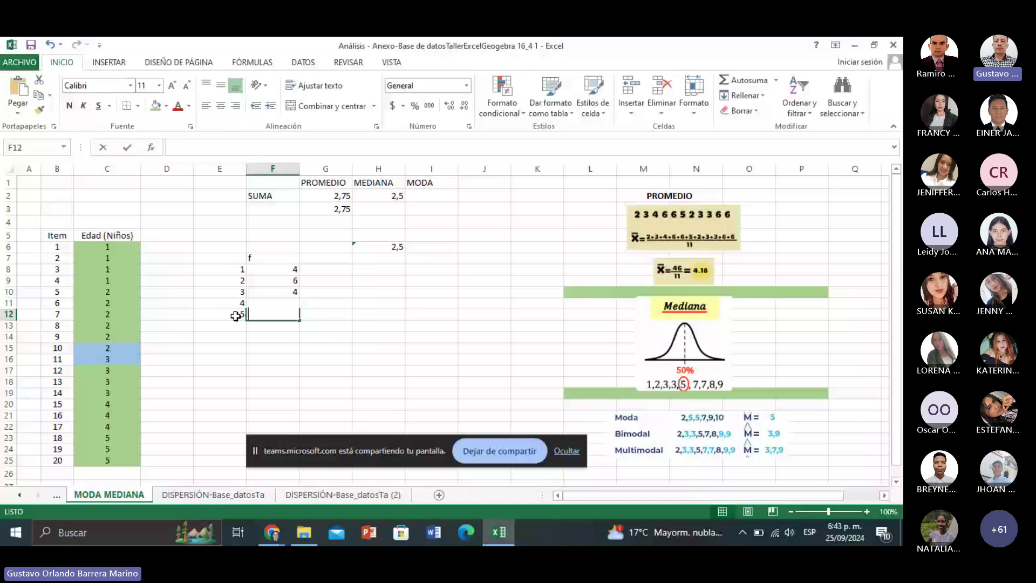
{"action": "type", "text": "3"}
{"action": "key", "text": "Return"}
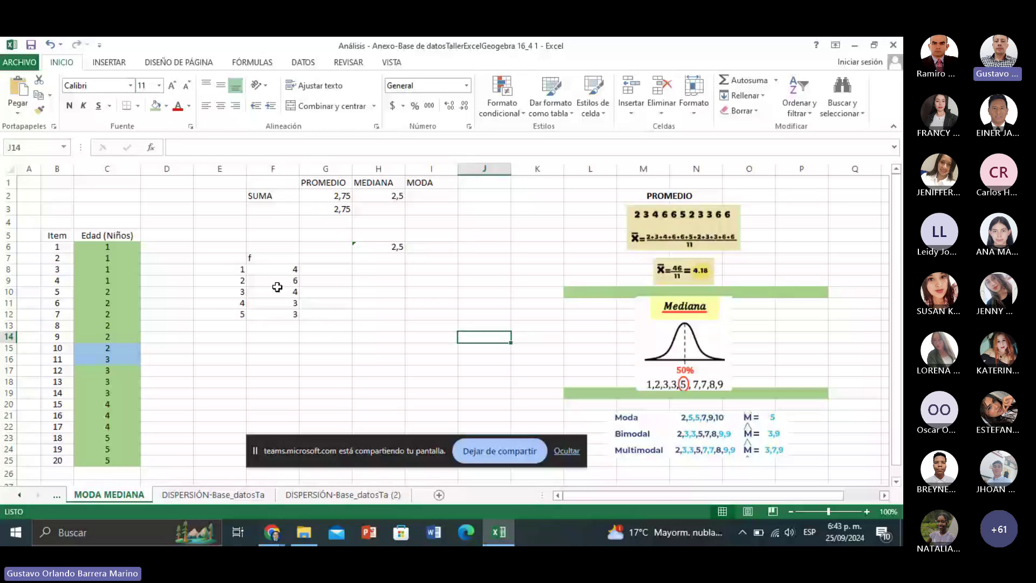
Fill the most frequent age's row E9:F9 with green and centre the f heading in F7
{"action": "left_click", "coordinate": [235, 282]}
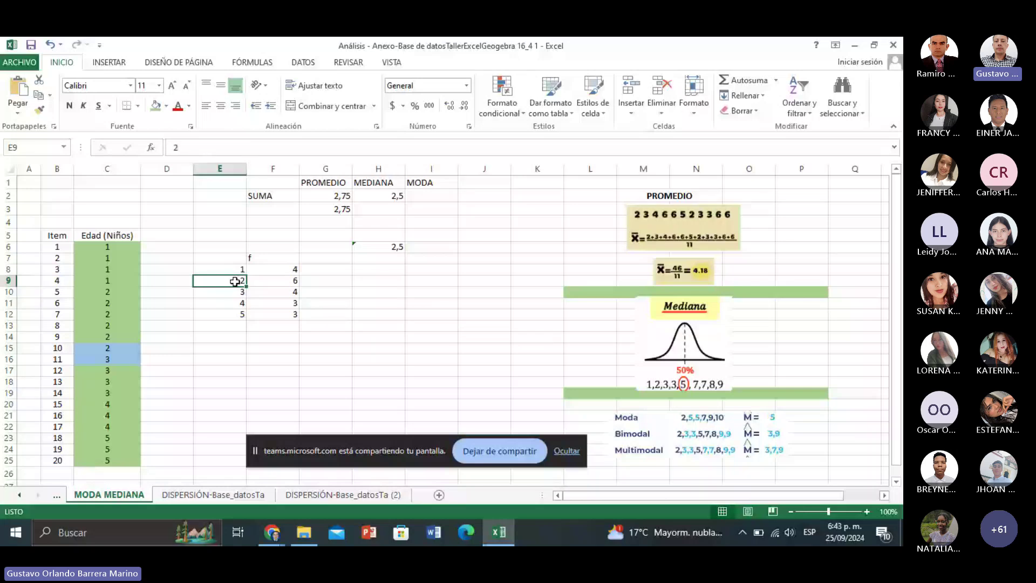
{"action": "left_click_drag", "start_coordinate": [234, 282], "coordinate": [272, 280]}
{"action": "left_click", "coordinate": [156, 105]}
{"action": "left_click", "coordinate": [272, 258]}
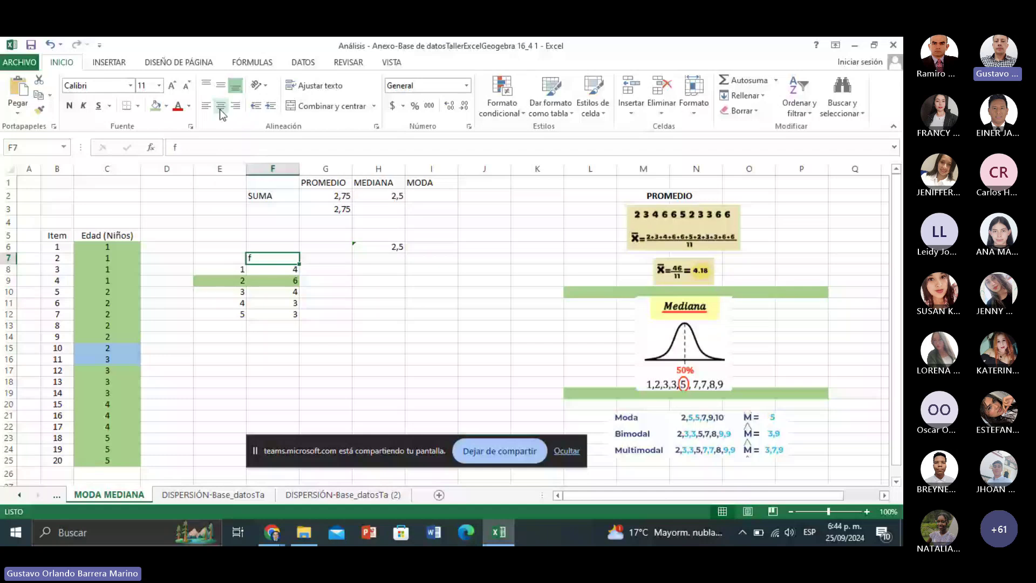
{"action": "left_click", "coordinate": [221, 106]}
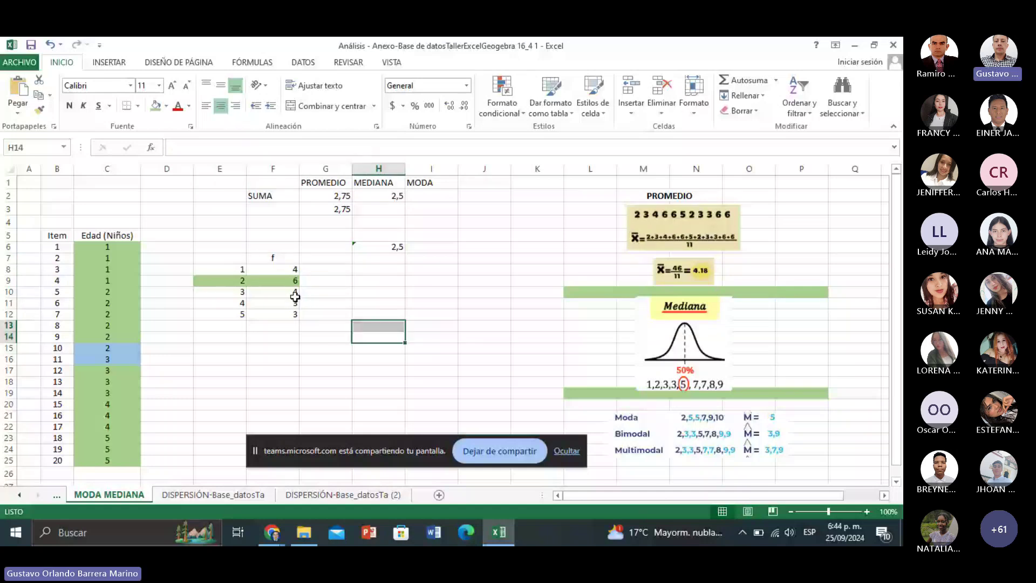
Calculate the mode of the children's ages in I2 with =MODA(C6:C25)
{"action": "left_click", "coordinate": [253, 282]}
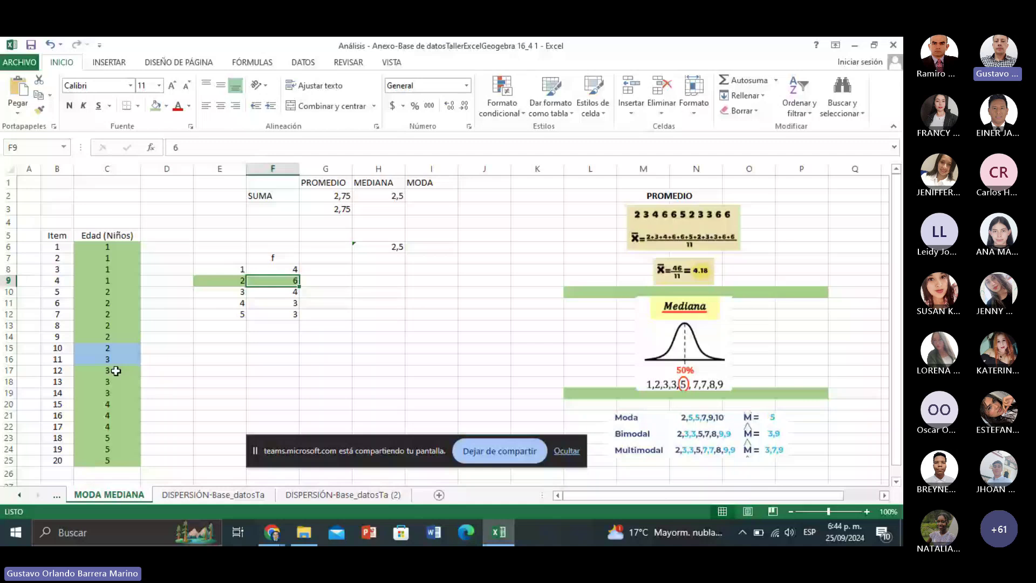
{"action": "left_click", "coordinate": [432, 199]}
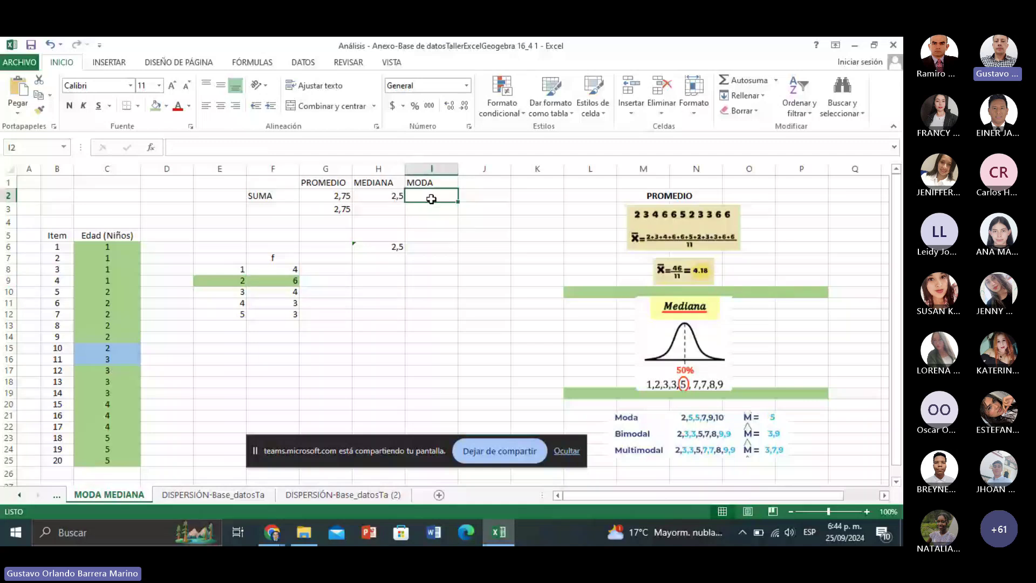
{"action": "type", "text": "="}
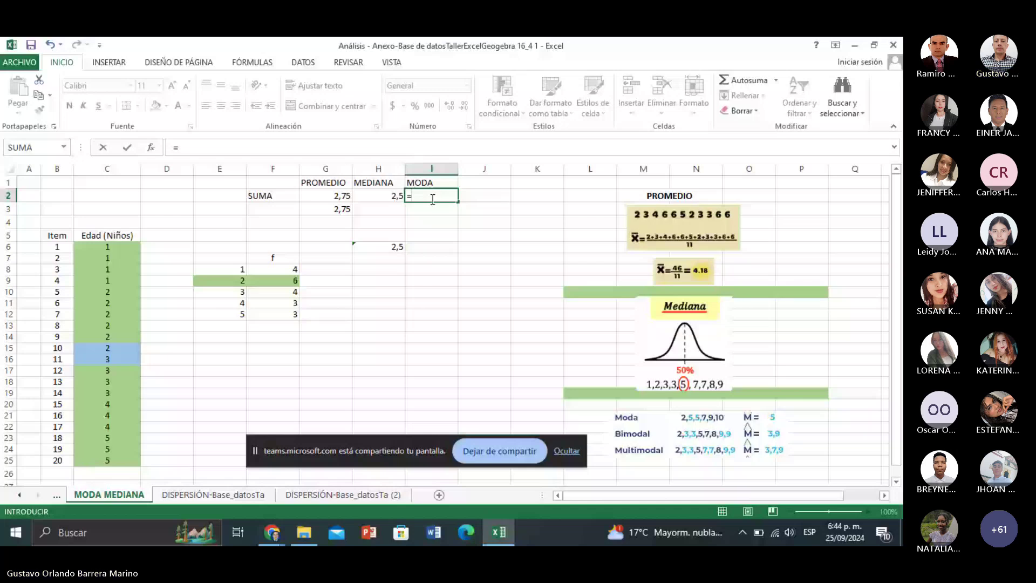
{"action": "type", "text": "MODA("}
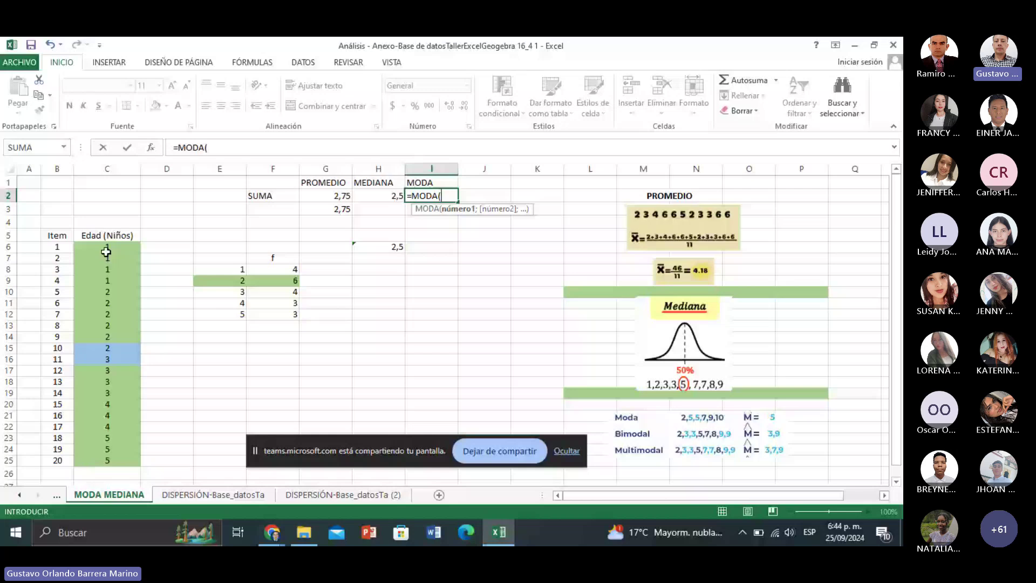
{"action": "left_click_drag", "start_coordinate": [105, 252], "coordinate": [115, 462]}
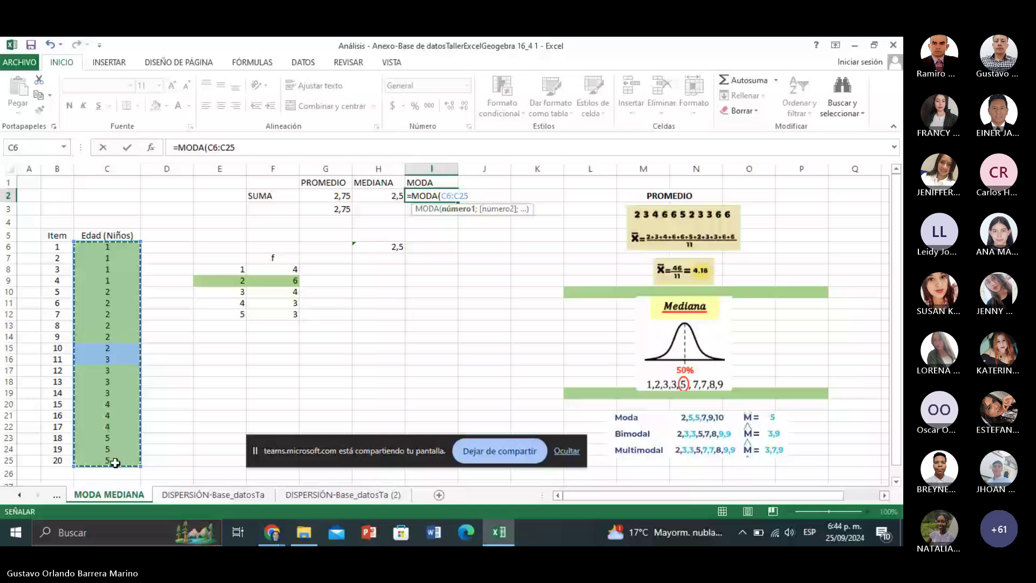
{"action": "key", "text": "Return"}
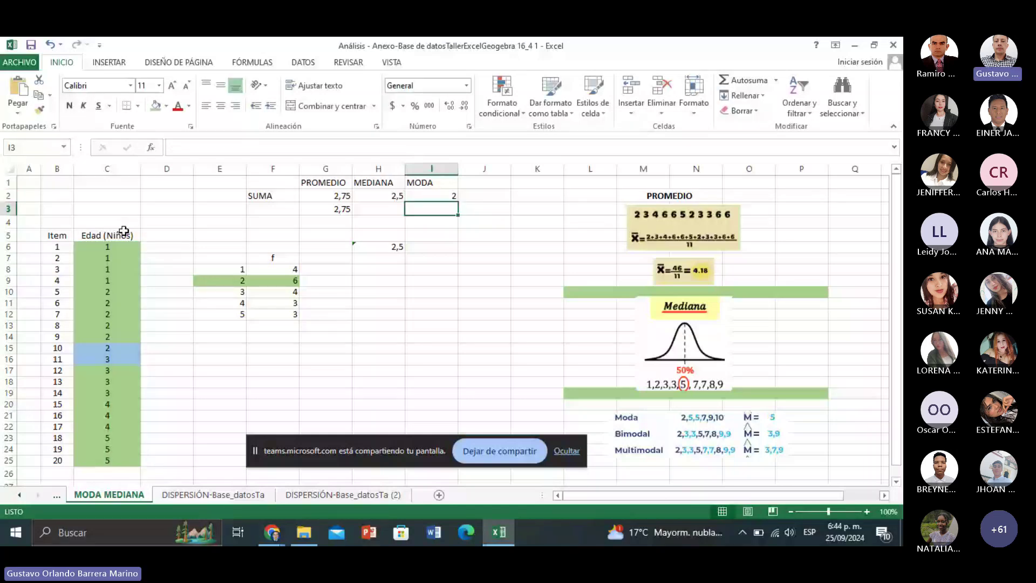
Check the mode formula in I2 against the highlighted row of the age frequency table
{"action": "left_click", "coordinate": [445, 194]}
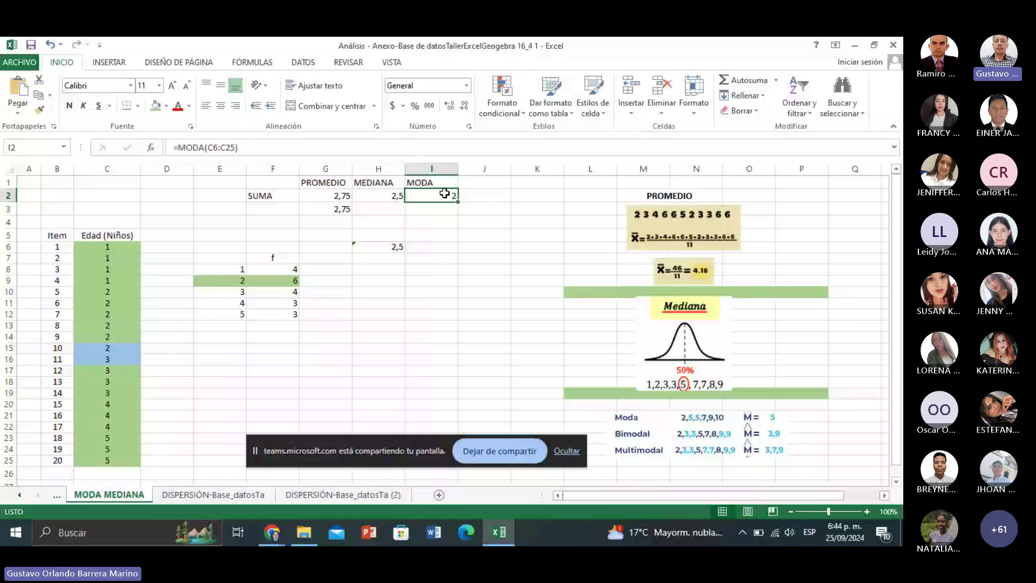
{"action": "left_click", "coordinate": [272, 281]}
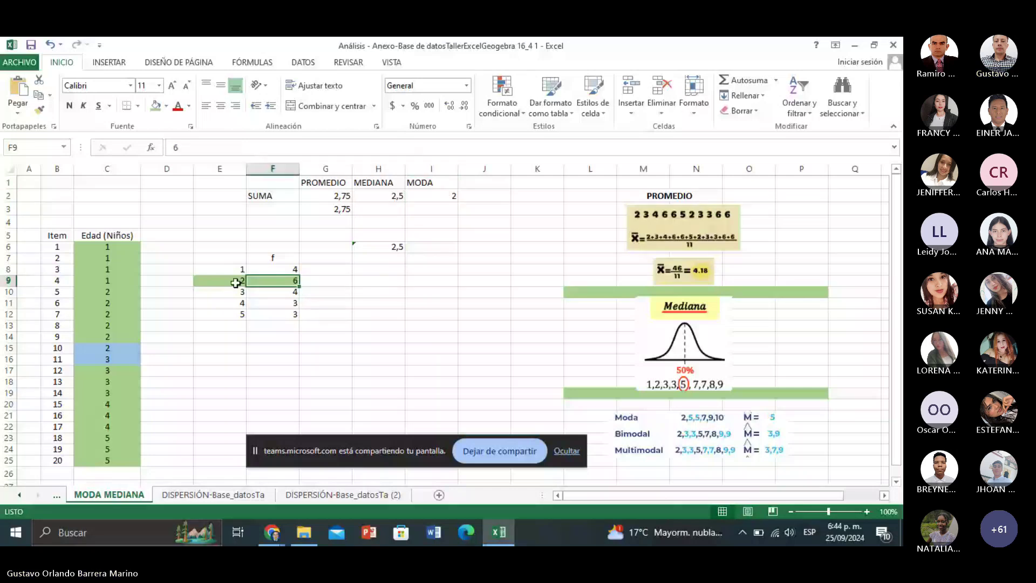
On the DISPERSIÓN-Base_datosTa sheet, sort only the TASA_MATRICULACIÓN column E1:E101 from smallest to largest, continuing with the current selection
{"action": "left_click", "coordinate": [213, 496]}
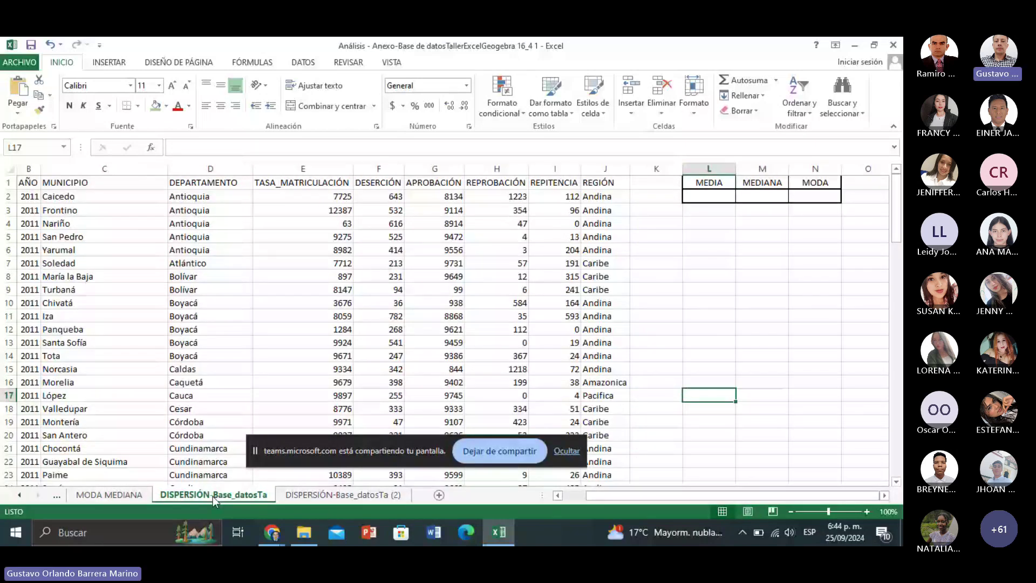
{"action": "left_click", "coordinate": [315, 495]}
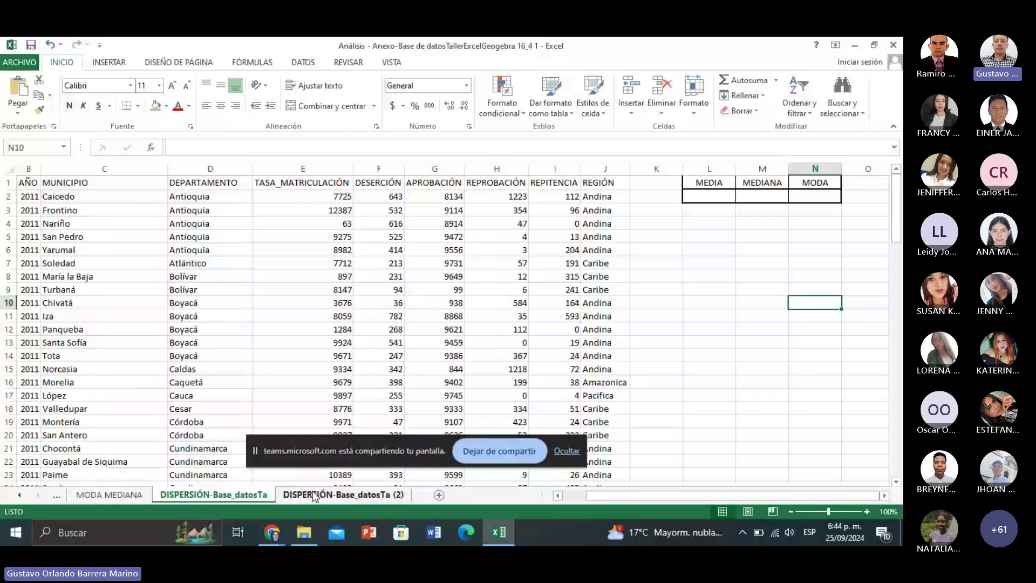
{"action": "left_click", "coordinate": [314, 495]}
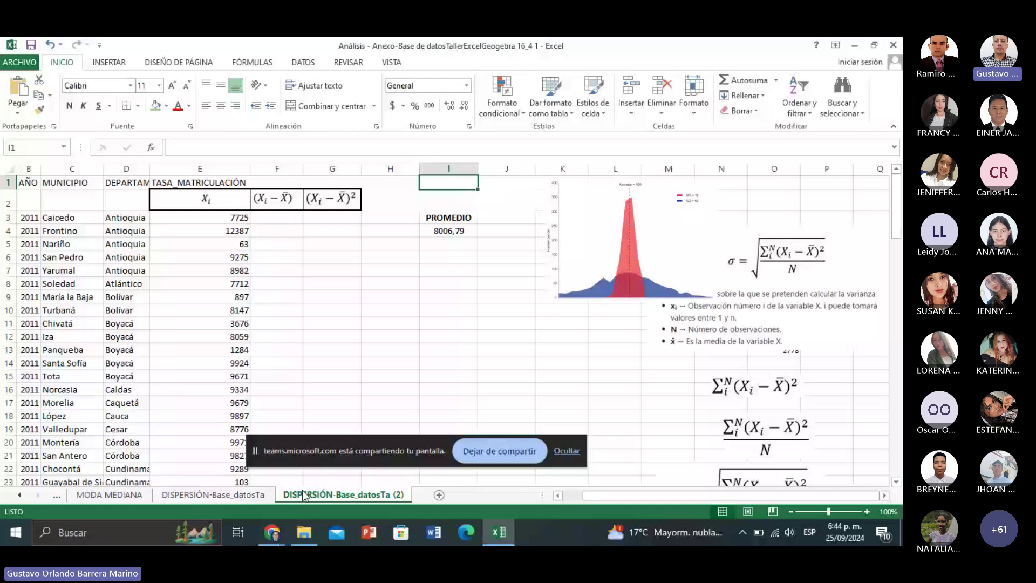
{"action": "key", "text": "ctrl+Page_Up"}
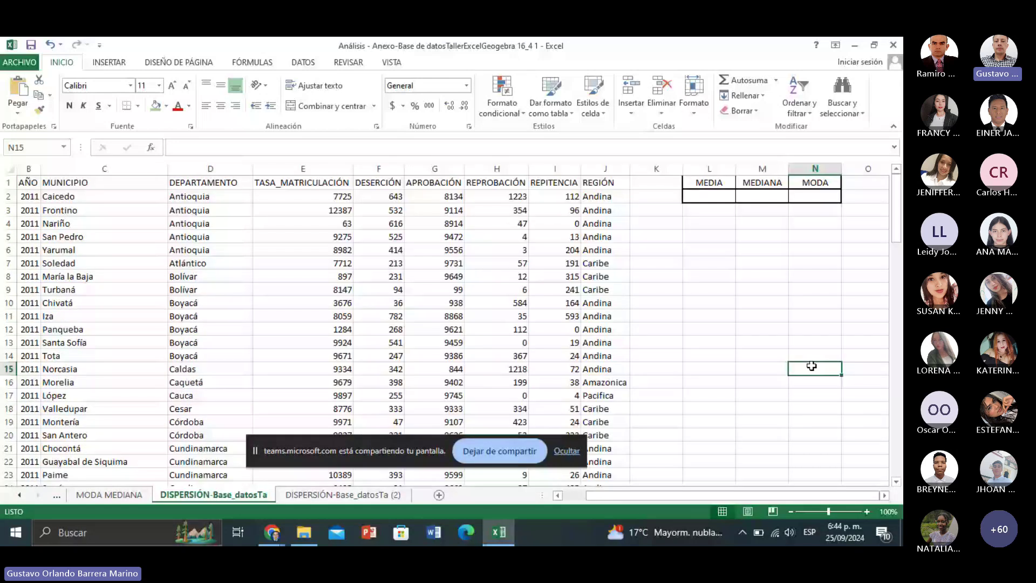
{"action": "left_click_drag", "start_coordinate": [303, 182], "coordinate": [318, 503]}
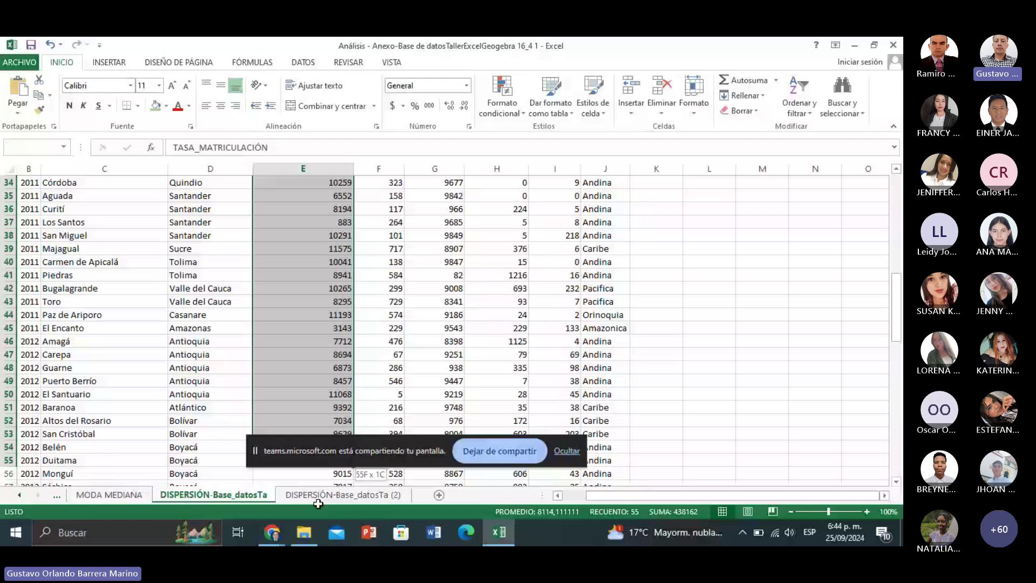
{"action": "left_click_drag", "start_coordinate": [318, 503], "coordinate": [319, 323]}
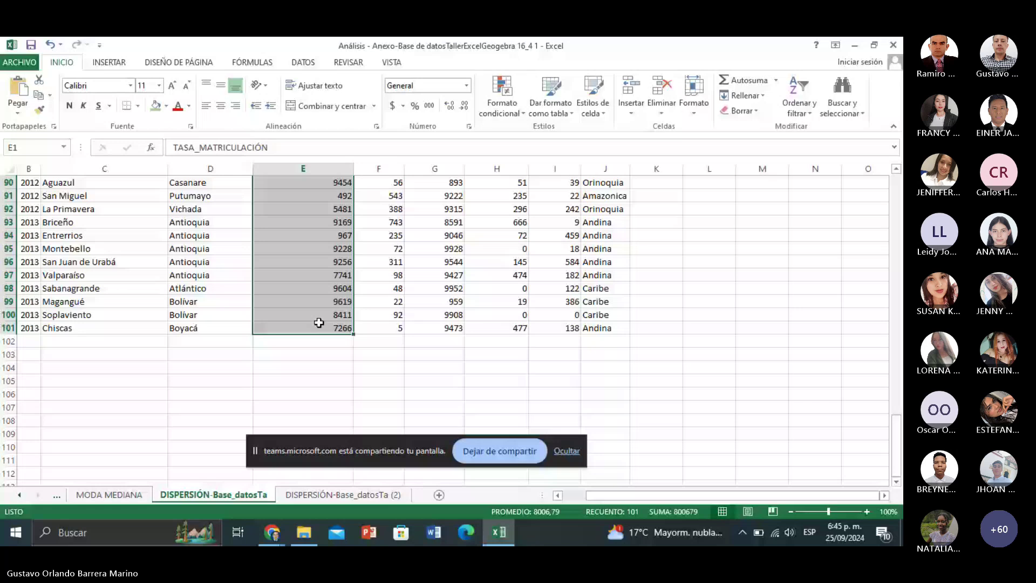
{"action": "right_click", "coordinate": [319, 322]}
{"action": "mouse_move", "coordinate": [431, 425]}
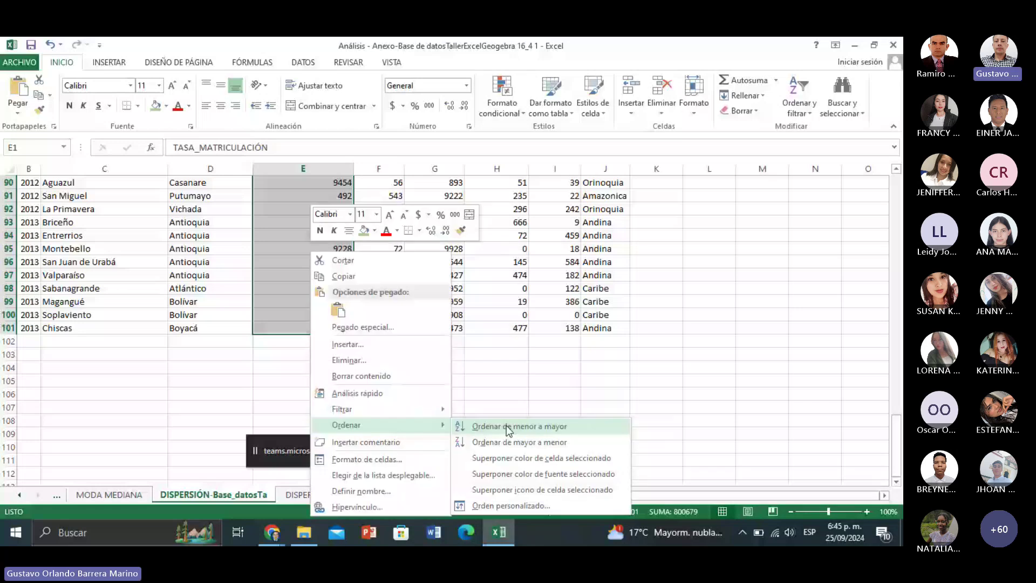
{"action": "left_click", "coordinate": [506, 425]}
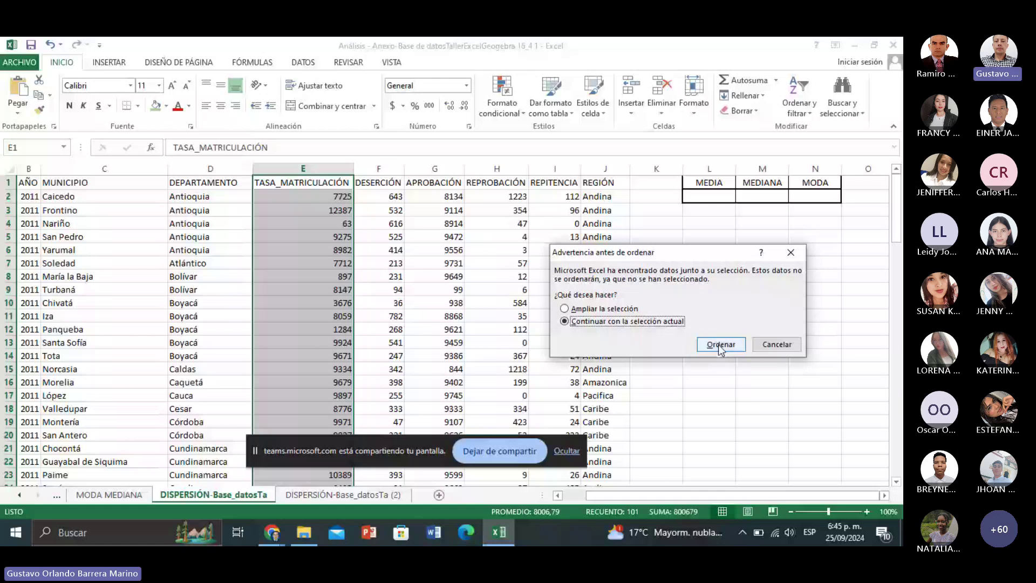
{"action": "left_click", "coordinate": [720, 348]}
Examine the sorted TASA_MATRICULACIÓN values one by one from E2 down to E9
{"action": "left_click", "coordinate": [336, 198]}
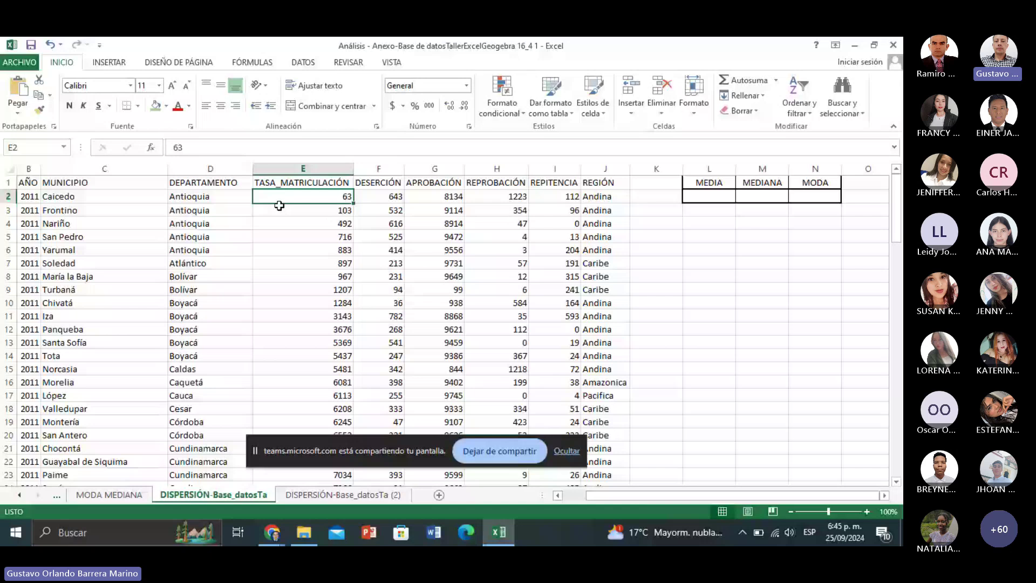
{"action": "key", "text": "Down"}
{"action": "key", "text": "Down"}
{"action": "key", "text": "Down"}
{"action": "key", "text": "Down"}
{"action": "key", "text": "Down"}
{"action": "key", "text": "Down"}
{"action": "key", "text": "Down"}
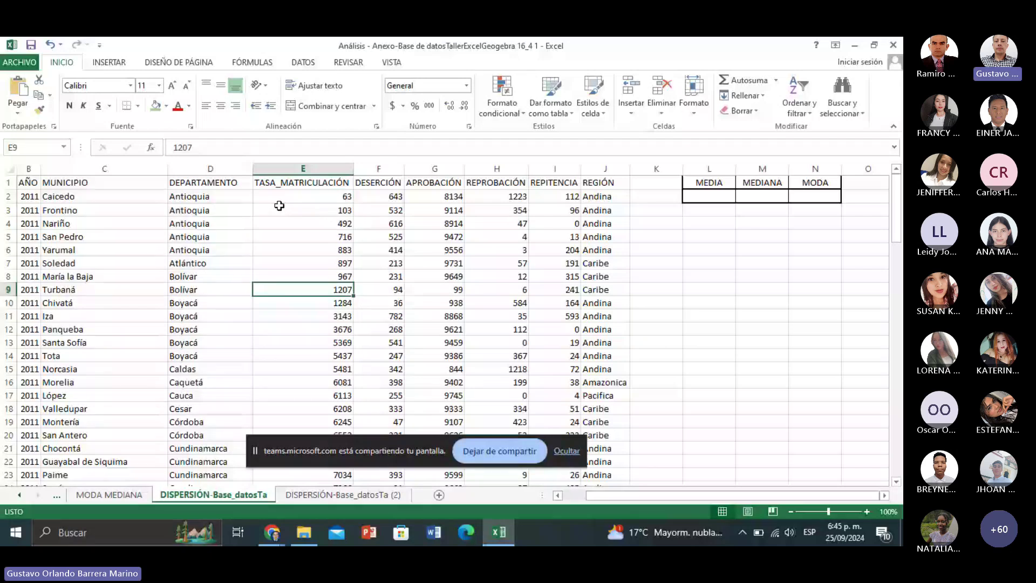
Calculate the median of TASA_MATRICULACIÓN in M2 with =MEDIANA(E2:E100)
{"action": "left_click", "coordinate": [756, 195]}
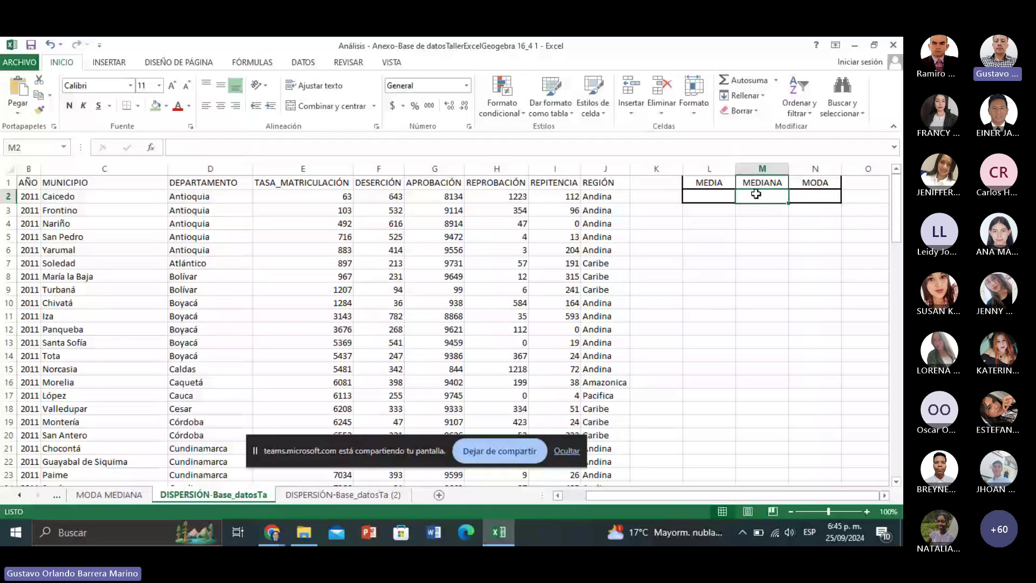
{"action": "type", "text": "="}
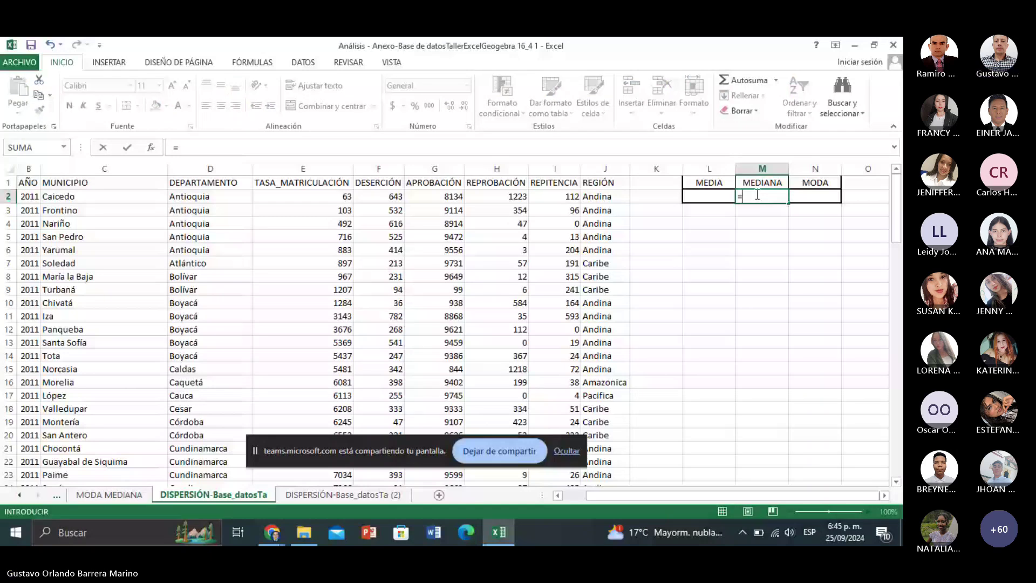
{"action": "type", "text": "MEDIANA("}
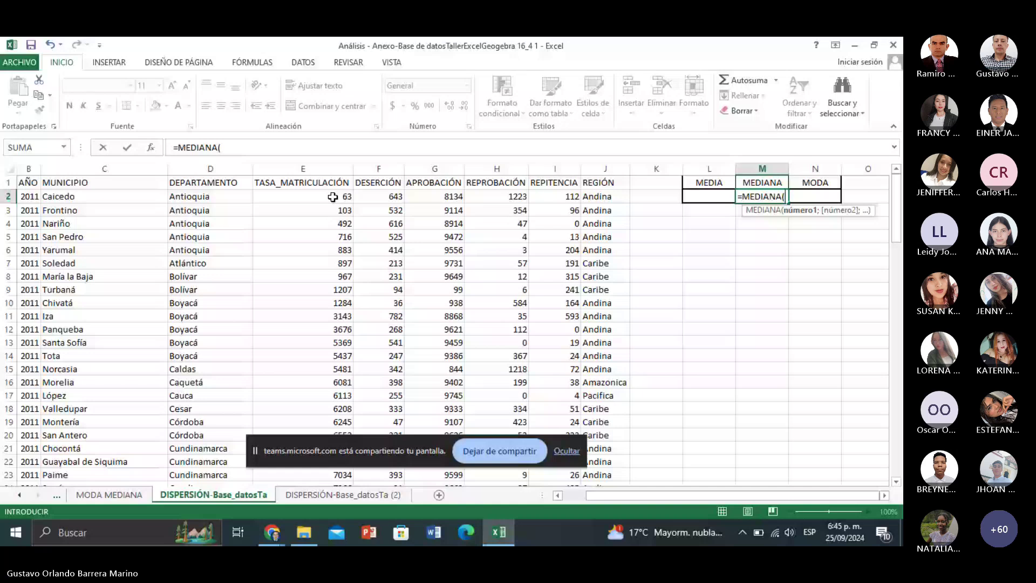
{"action": "left_click_drag", "start_coordinate": [332, 197], "coordinate": [328, 479]}
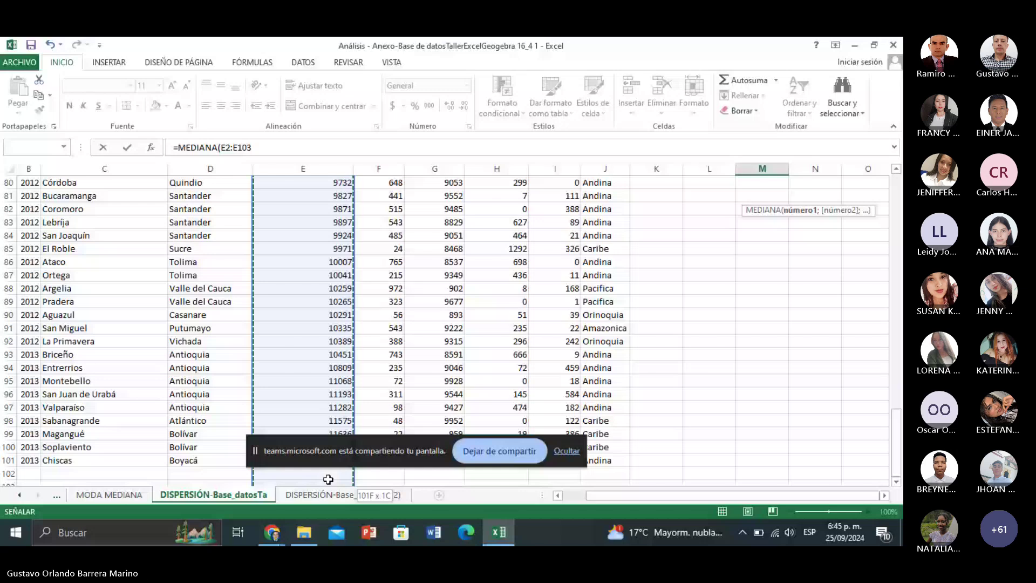
{"action": "left_click_drag", "start_coordinate": [328, 479], "coordinate": [327, 449]}
{"action": "key", "text": "Return"}
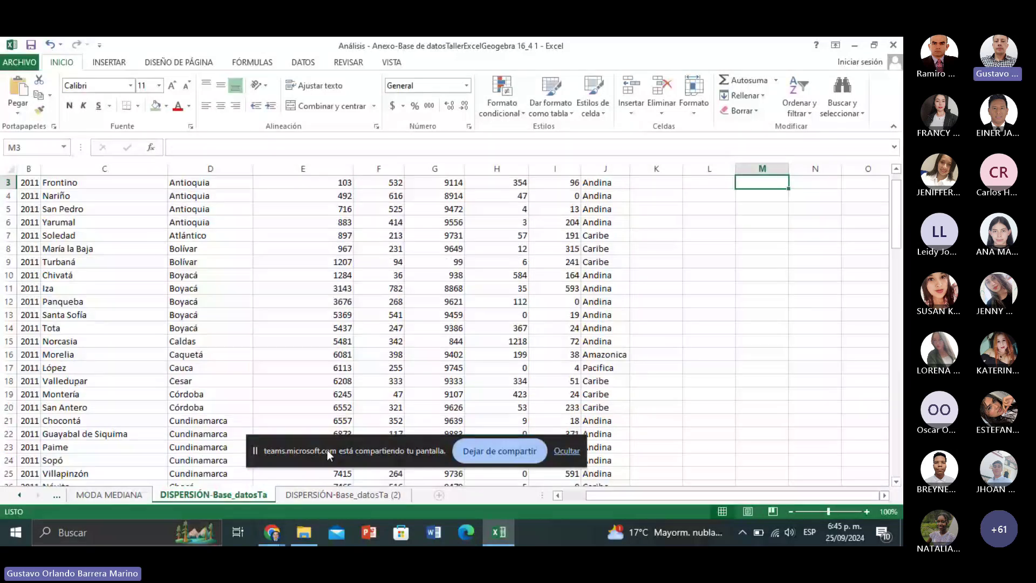
{"action": "key", "text": "Up"}
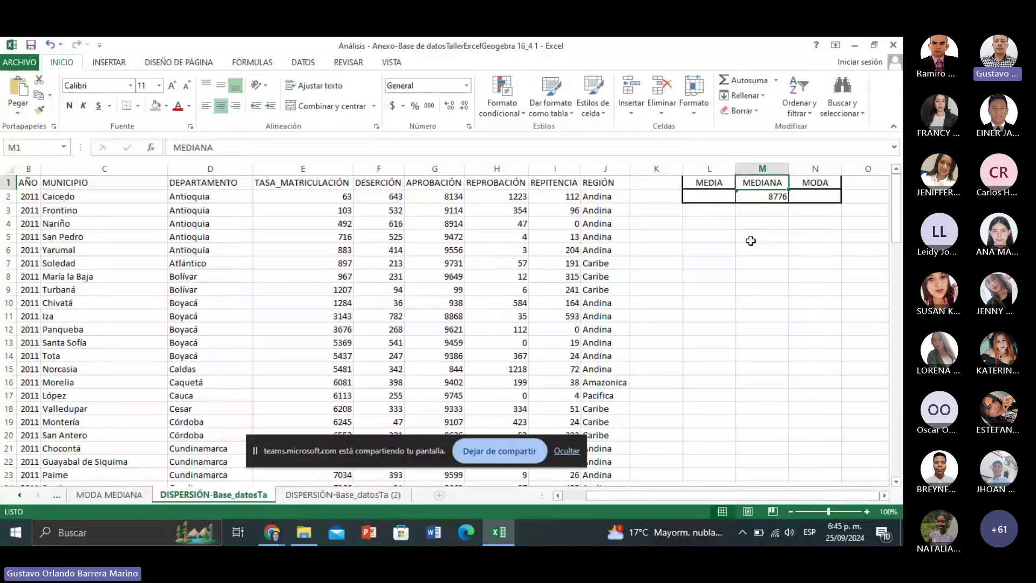
{"action": "left_click", "coordinate": [772, 198]}
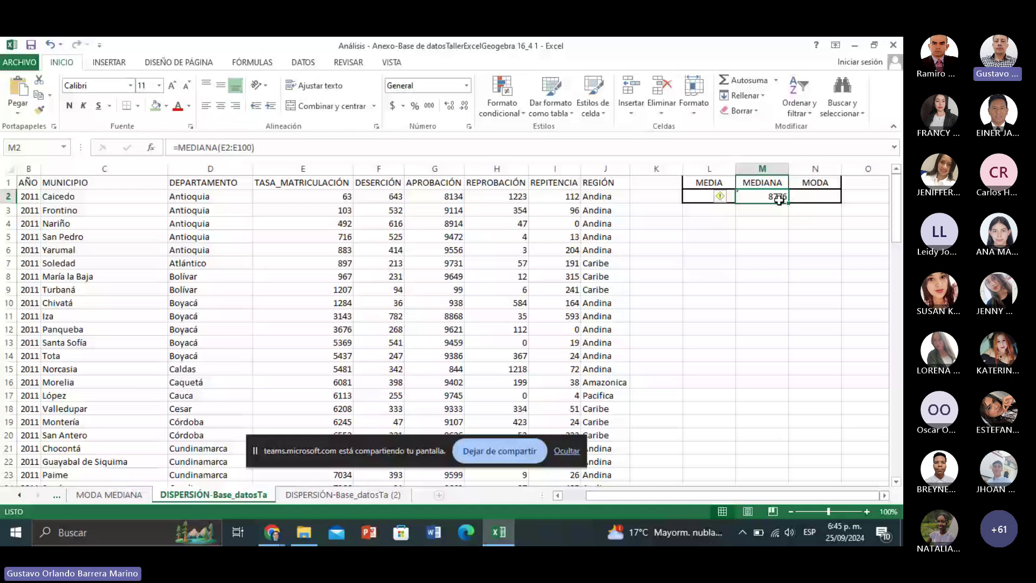
Calculate the mode of TASA_MATRICULACIÓN in N2 with =MODA(E2:E101)
{"action": "left_click", "coordinate": [808, 199]}
{"action": "type", "text": "=mo"}
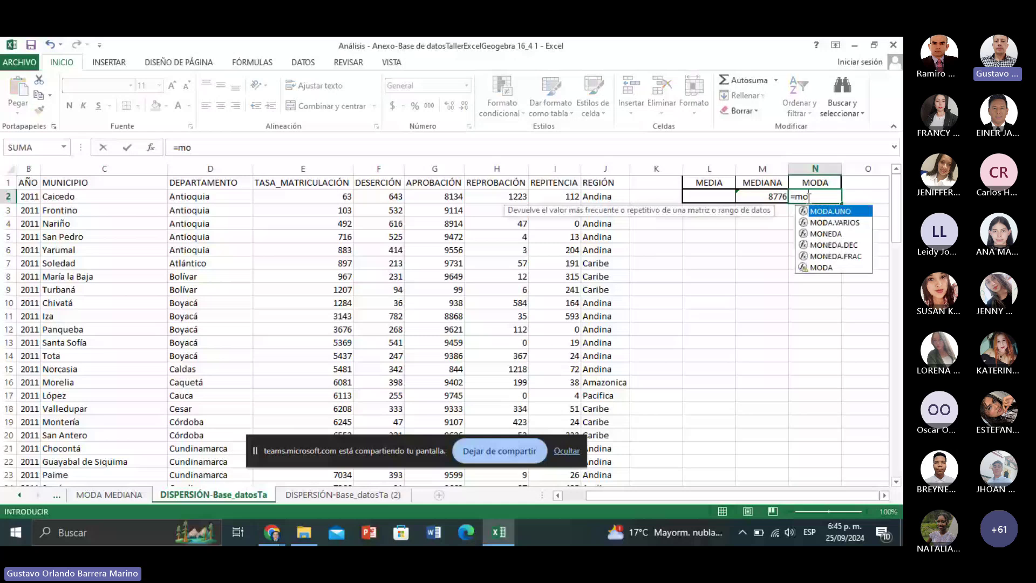
{"action": "type", "text": "da"}
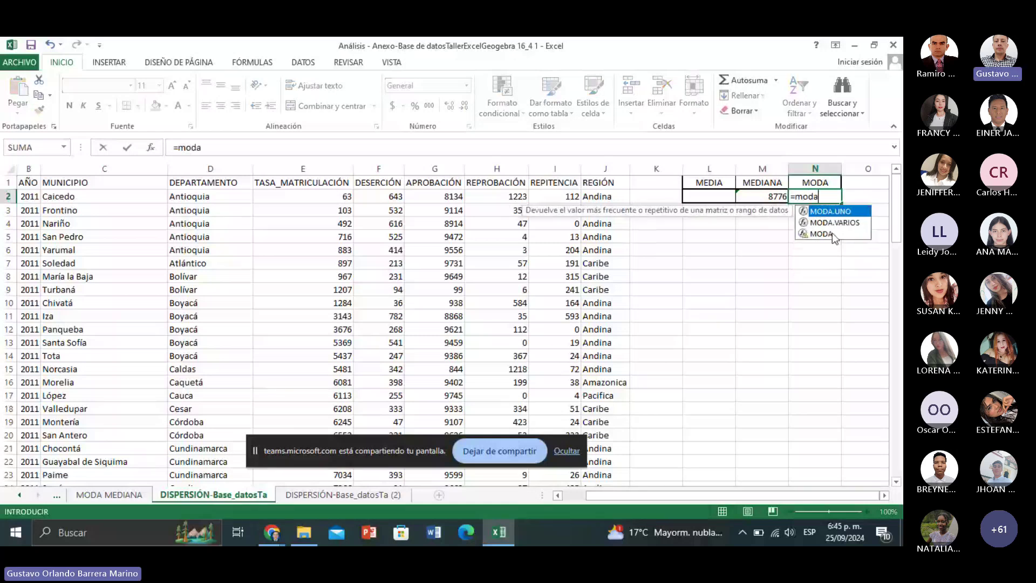
{"action": "left_click", "coordinate": [832, 234]}
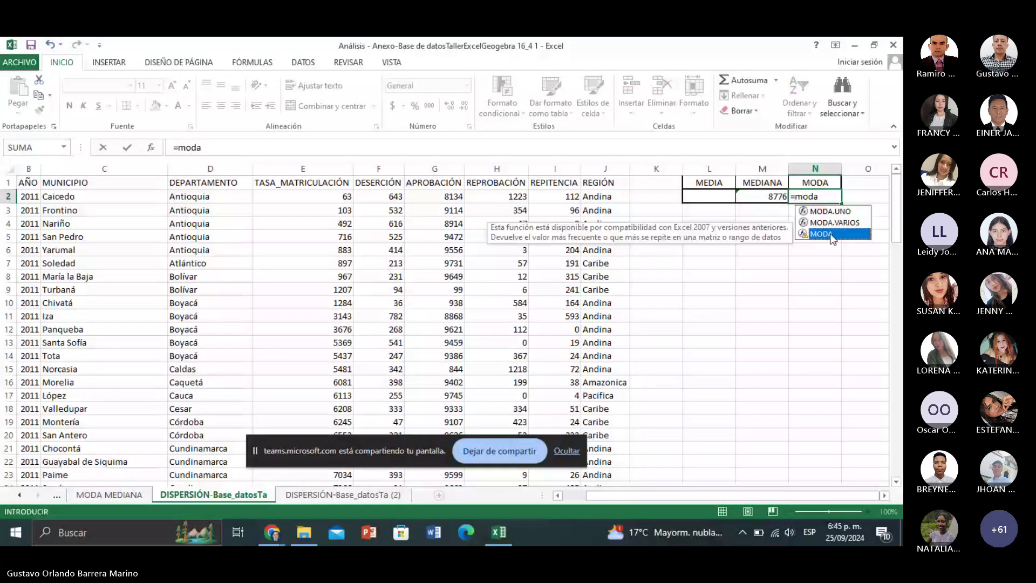
{"action": "double_click", "coordinate": [833, 235]}
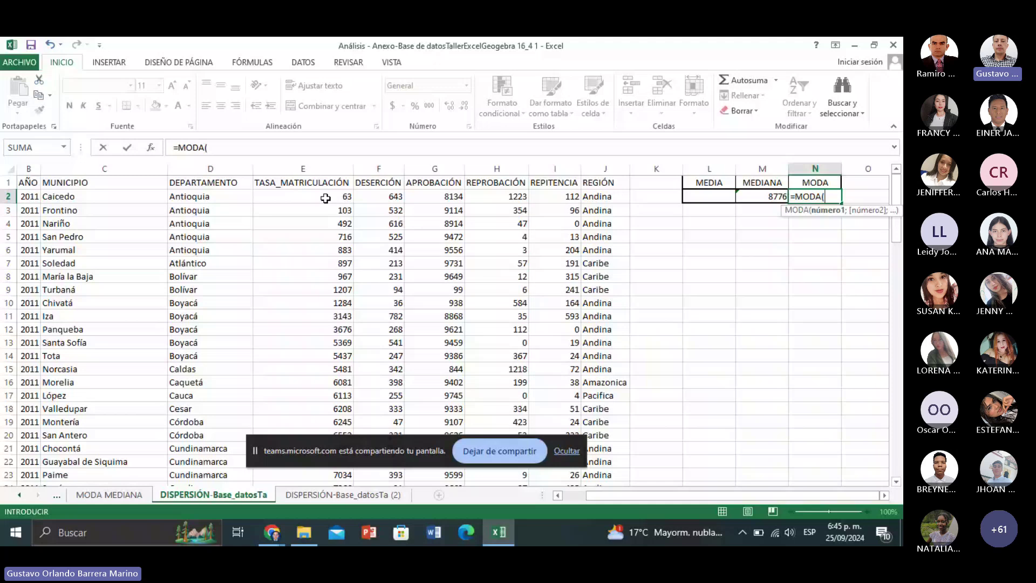
{"action": "left_click_drag", "start_coordinate": [323, 196], "coordinate": [306, 415]}
{"action": "key", "text": "ctrl+Return"}
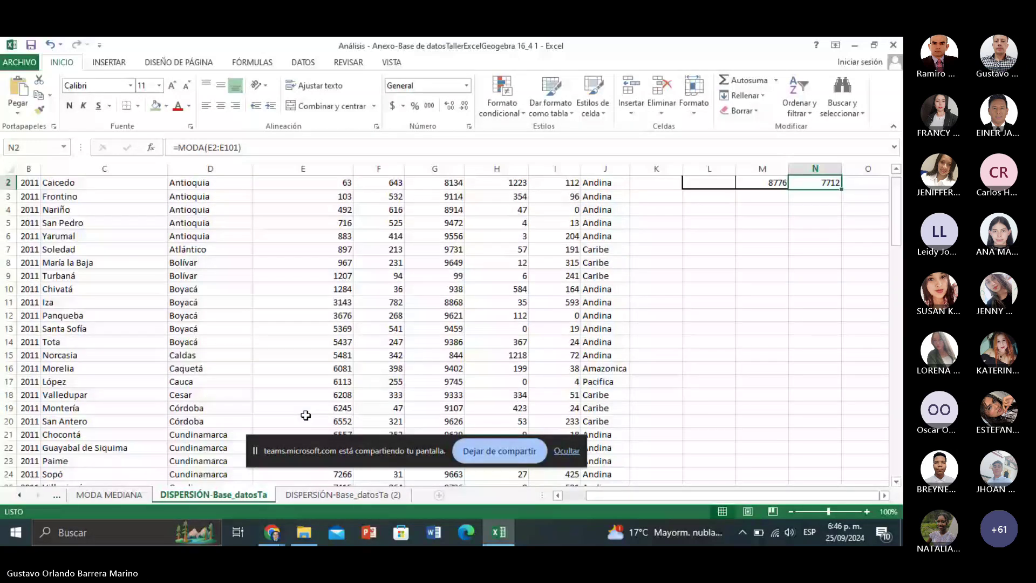
{"action": "key", "text": "Up"}
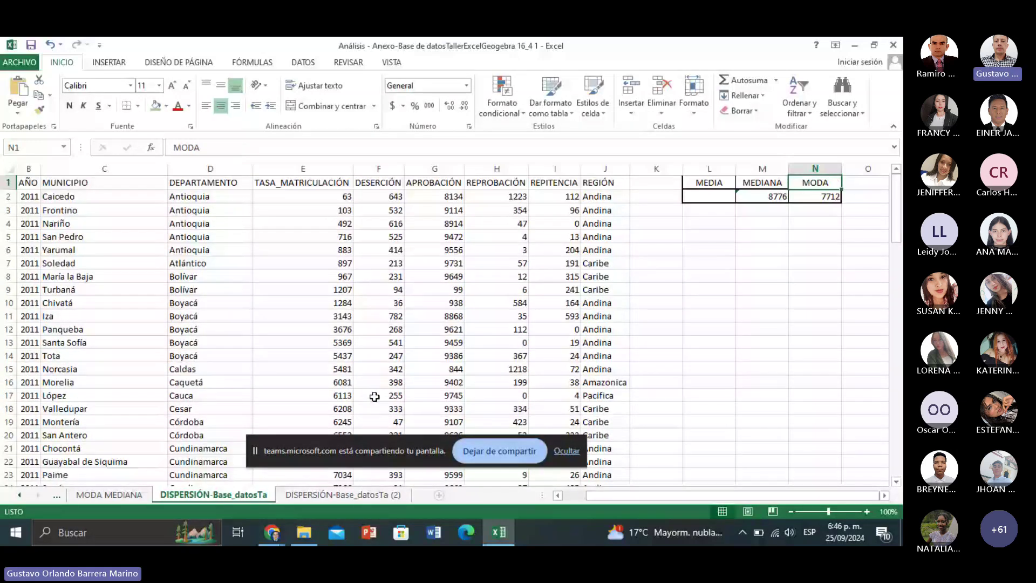
{"action": "left_click", "coordinate": [826, 198]}
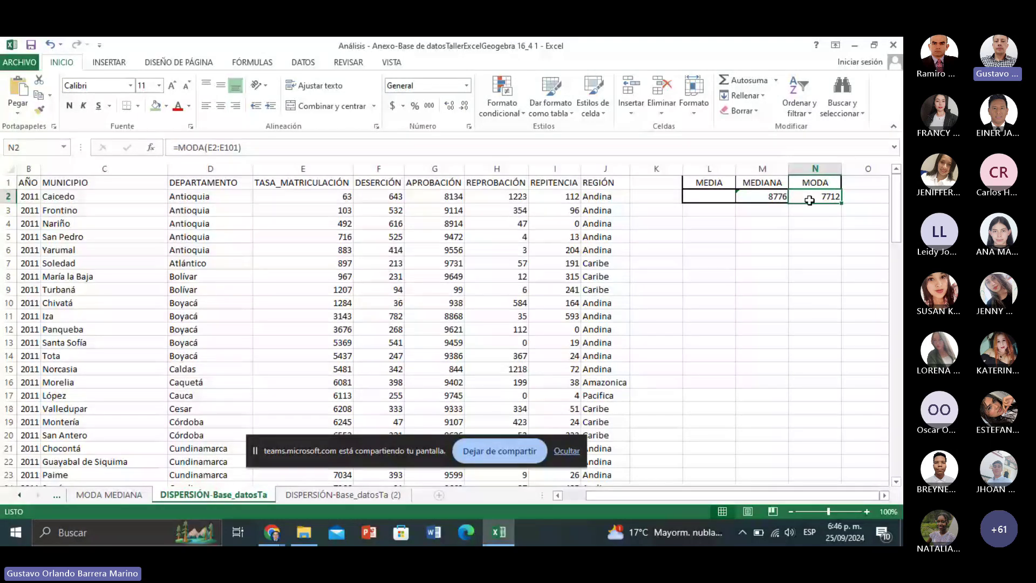
Switch to the DISPERSIÓN-Base_datosTa (2) sheet and examine the dispersion chart and the standard deviation formula
{"action": "key", "text": "ctrl+Page_Down"}
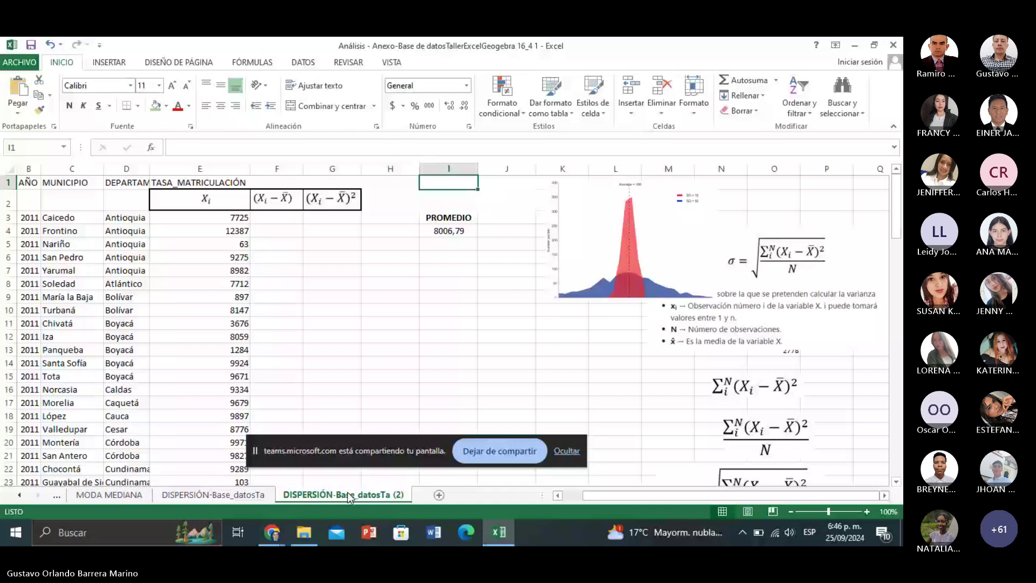
{"action": "left_click", "coordinate": [500, 332]}
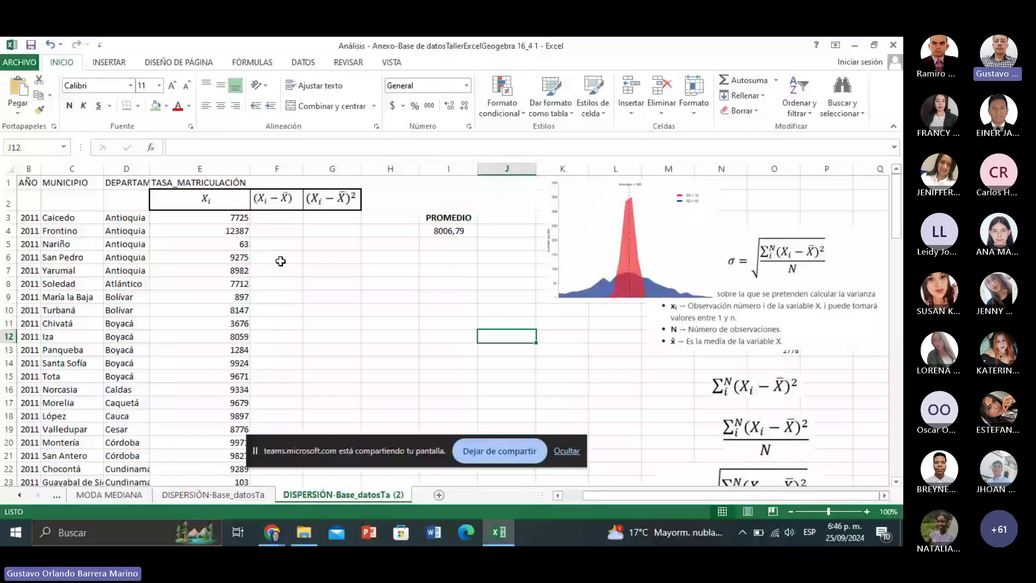
{"action": "left_click", "coordinate": [401, 333]}
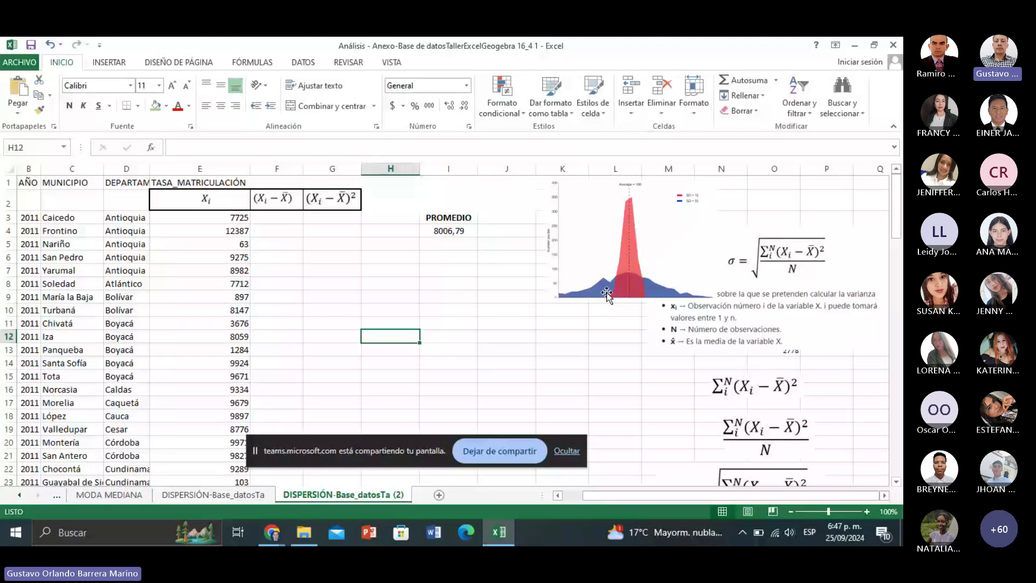
{"action": "left_click", "coordinate": [443, 267]}
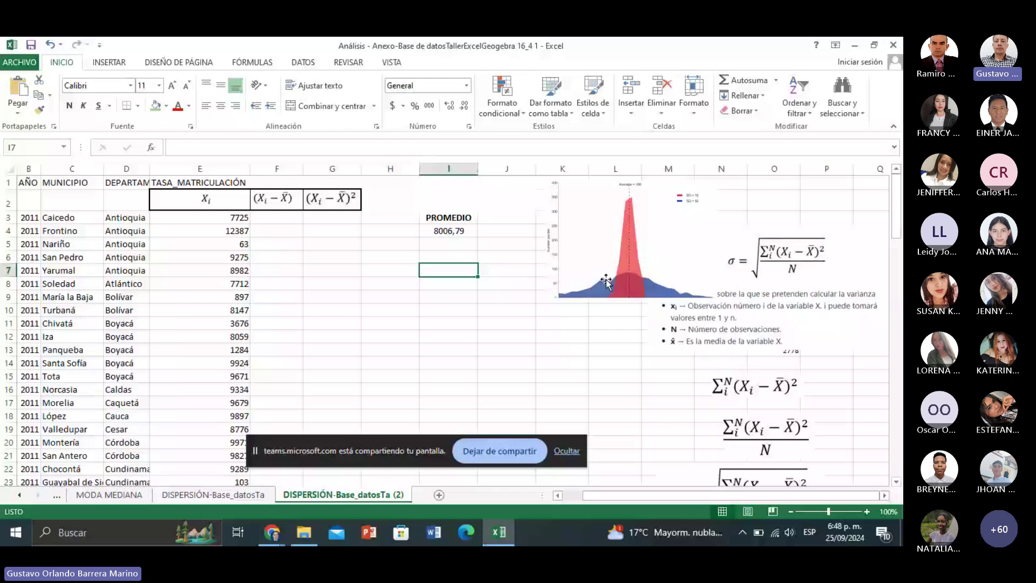
Calculate the first TASA_MATRICULACIÓN value's deviation from the average in F3 with =E3-$I$4
{"action": "left_click", "coordinate": [281, 222]}
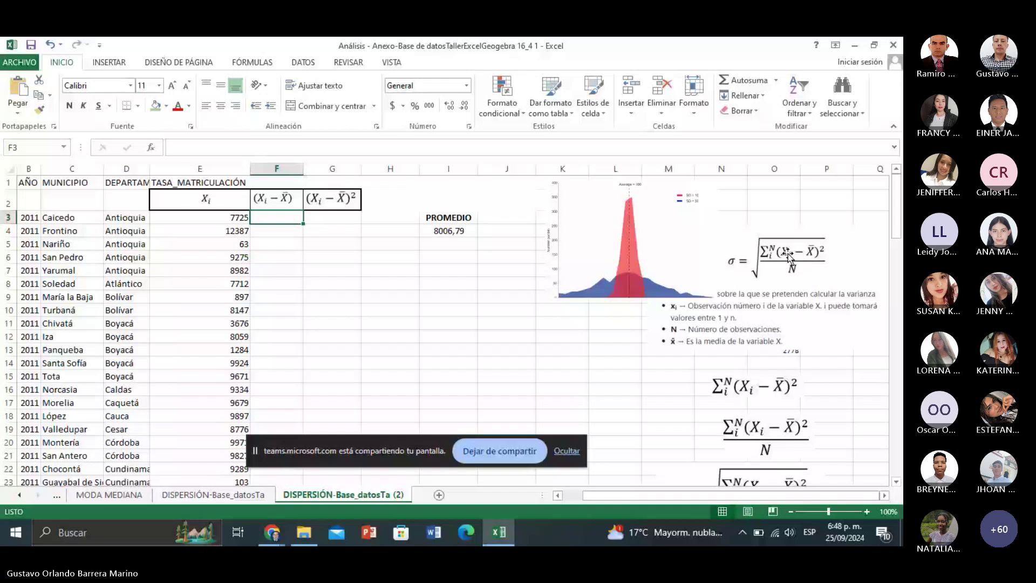
{"action": "type", "text": "="}
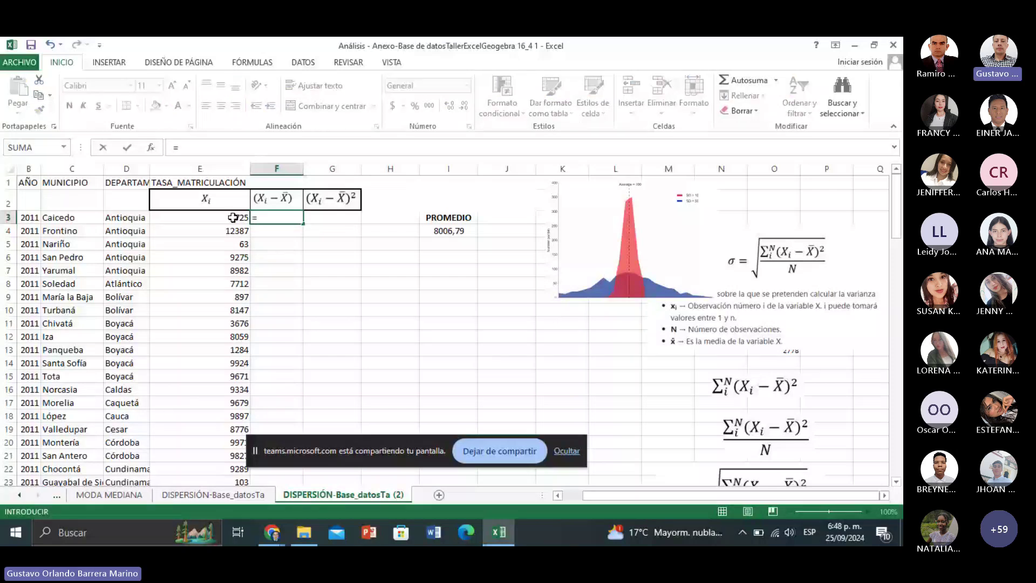
{"action": "left_click", "coordinate": [221, 218]}
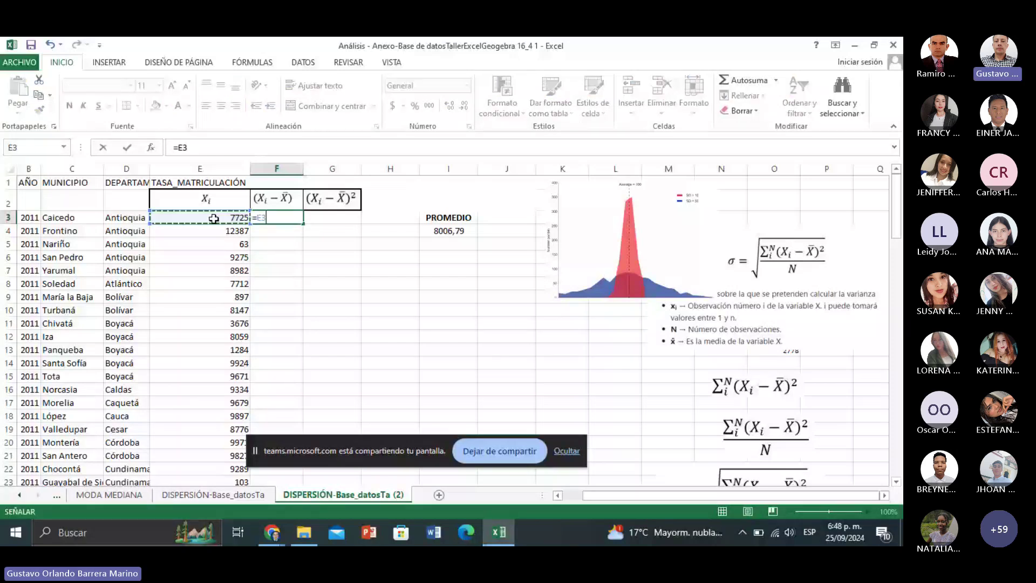
{"action": "type", "text": "-"}
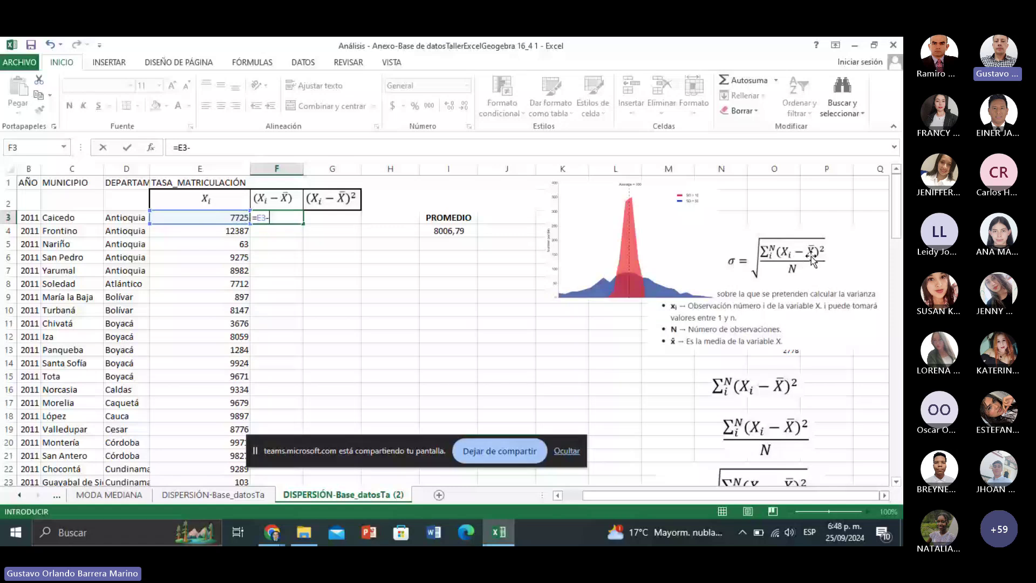
{"action": "left_click", "coordinate": [460, 231]}
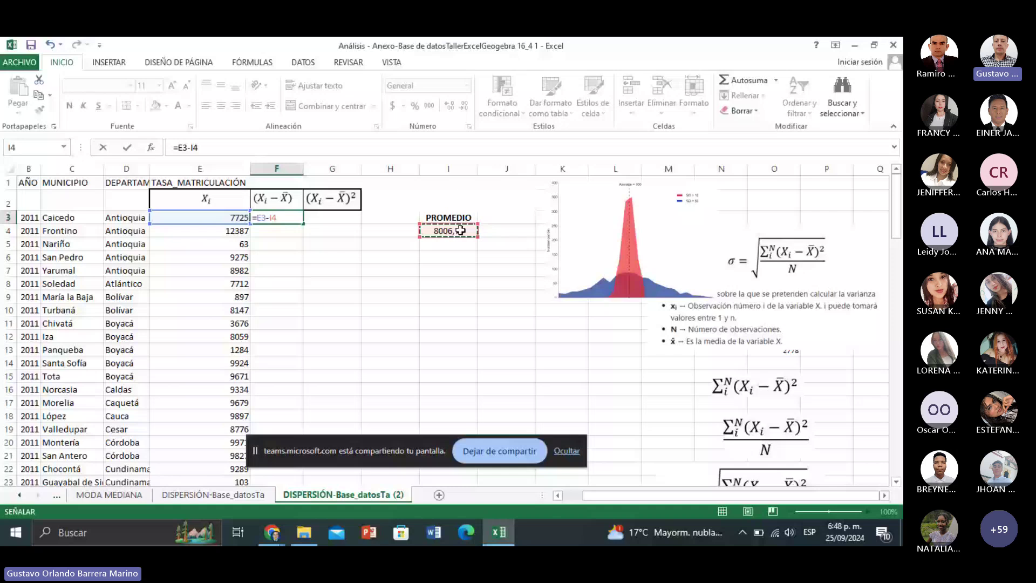
{"action": "key", "text": "F4"}
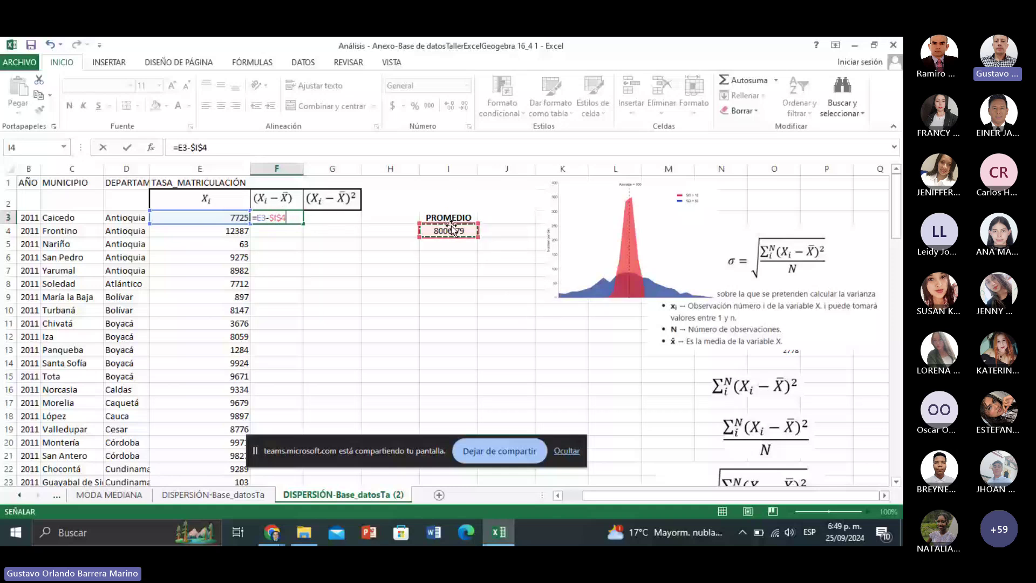
{"action": "key", "text": "Return"}
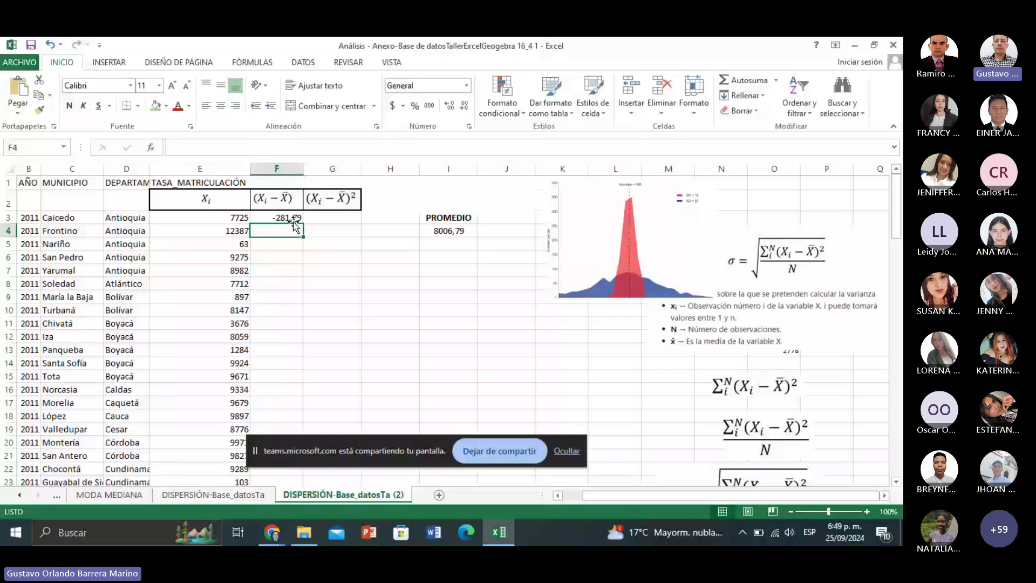
Fill the deviation formula from F3 down to F102 and move the screen-sharing bar off the last rows
{"action": "left_click", "coordinate": [294, 221]}
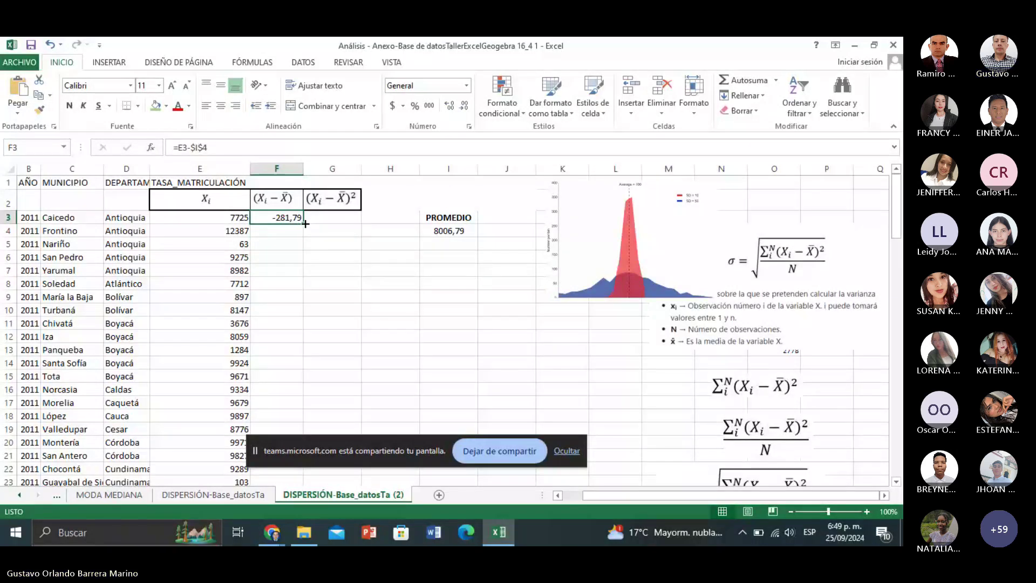
{"action": "left_click_drag", "start_coordinate": [306, 224], "coordinate": [276, 453]}
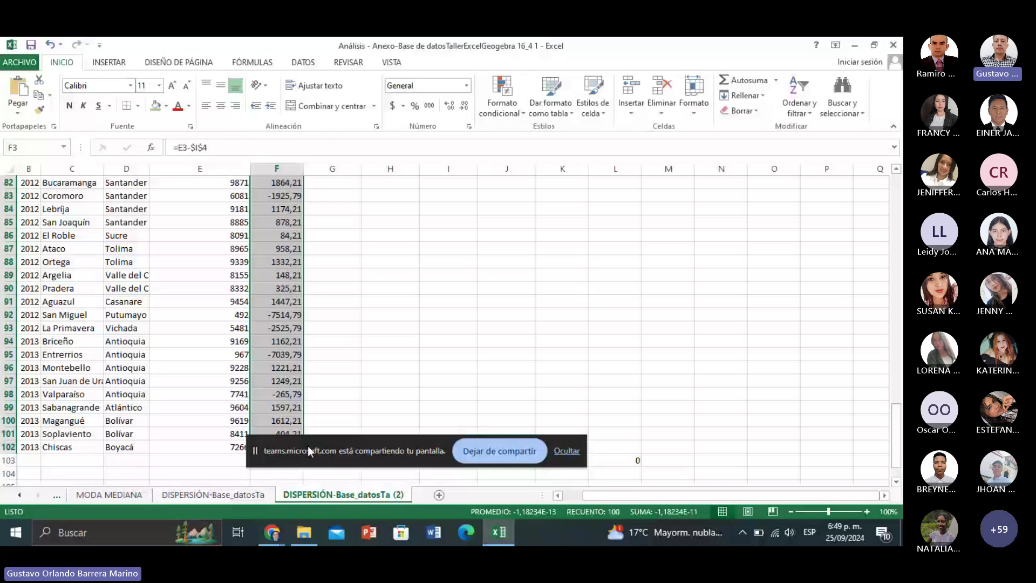
{"action": "left_click", "coordinate": [430, 449]}
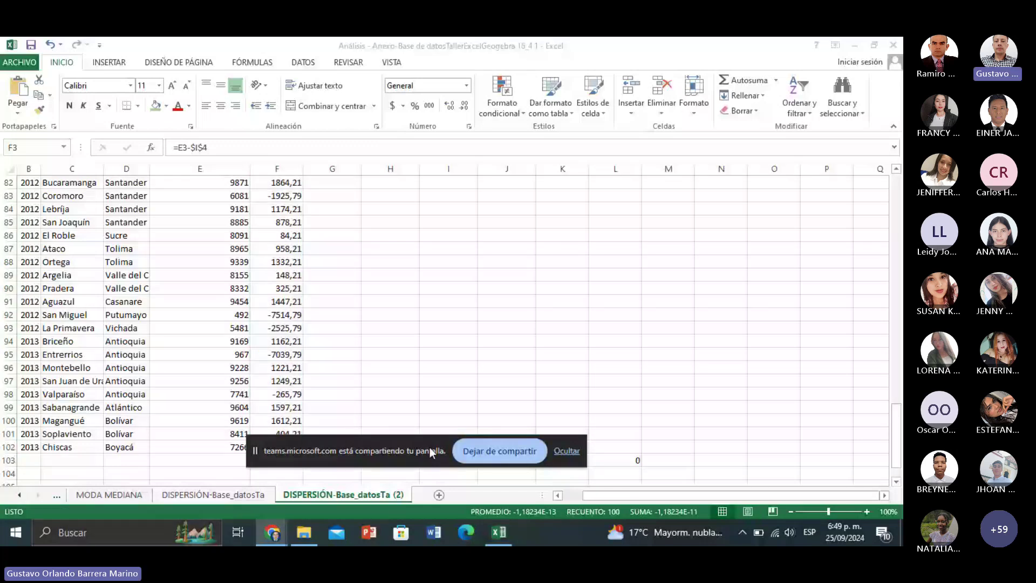
{"action": "left_click_drag", "start_coordinate": [429, 447], "coordinate": [623, 447]}
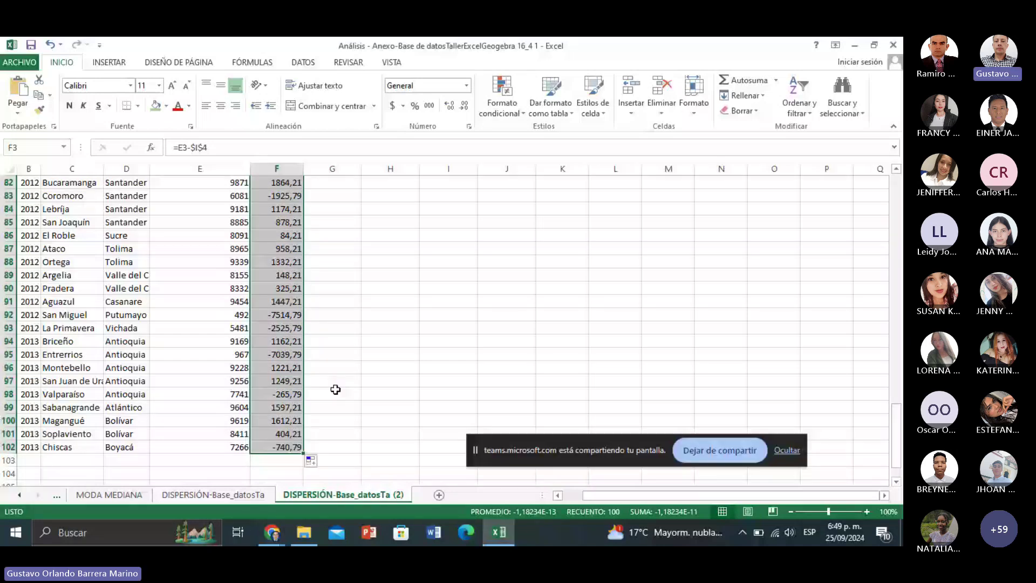
Review the deviations in column F from the end of the data back up to the headers
{"action": "left_click", "coordinate": [334, 355]}
{"action": "key", "text": "Up"}
{"action": "key", "text": "Up"}
{"action": "key", "text": "Up"}
{"action": "key", "text": "Up"}
{"action": "key", "text": "Up"}
{"action": "key", "text": "Up"}
{"action": "key", "text": "Up"}
{"action": "key", "text": "Up"}
{"action": "key", "text": "Up"}
{"action": "key", "text": "Up"}
{"action": "key", "text": "Up"}
{"action": "key", "text": "Up"}
{"action": "key", "text": "Up"}
{"action": "key", "text": "Up"}
{"action": "key", "text": "Up"}
{"action": "key", "text": "Up"}
{"action": "key", "text": "Up"}
{"action": "key", "text": "Up"}
{"action": "key", "text": "Up"}
{"action": "key", "text": "Up"}
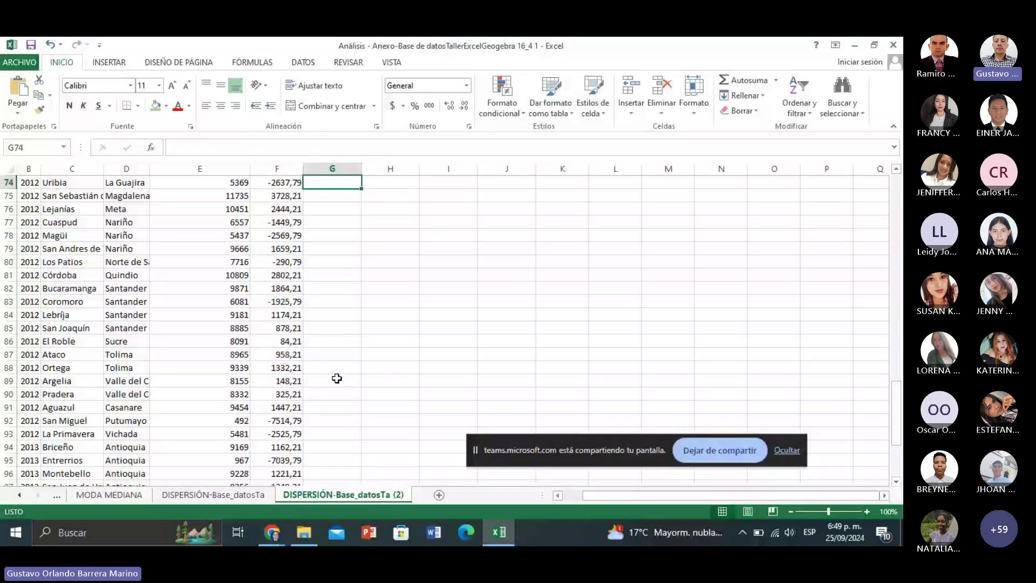
{"action": "key", "text": "Up"}
{"action": "key", "text": "Up"}
{"action": "key", "text": "Up"}
{"action": "key", "text": "Up"}
{"action": "key", "text": "Up"}
{"action": "key", "text": "Up"}
{"action": "key", "text": "Up"}
{"action": "key", "text": "Up"}
{"action": "key", "text": "Up"}
{"action": "key", "text": "Up"}
{"action": "key", "text": "Up"}
{"action": "key", "text": "Up"}
{"action": "key", "text": "Up"}
{"action": "key", "text": "Up"}
{"action": "key", "text": "Up"}
{"action": "key", "text": "Up"}
{"action": "key", "text": "Up"}
{"action": "key", "text": "Up"}
{"action": "key", "text": "Up"}
{"action": "key", "text": "Up"}
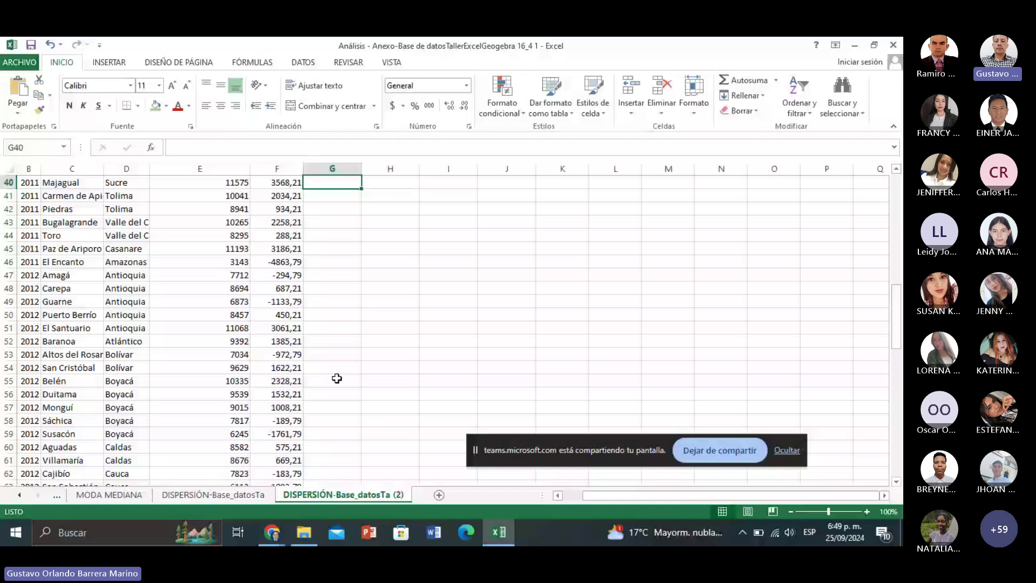
{"action": "key", "text": "Up"}
{"action": "key", "text": "Up"}
{"action": "key", "text": "Up"}
{"action": "key", "text": "Up"}
{"action": "key", "text": "Up"}
{"action": "key", "text": "Up"}
{"action": "key", "text": "Up"}
{"action": "key", "text": "Up"}
{"action": "key", "text": "Up"}
{"action": "key", "text": "Up"}
{"action": "key", "text": "Up"}
{"action": "key", "text": "Up"}
{"action": "key", "text": "Up"}
{"action": "key", "text": "Up"}
{"action": "key", "text": "Up"}
{"action": "key", "text": "Up"}
{"action": "key", "text": "Up"}
{"action": "key", "text": "Up"}
{"action": "key", "text": "Up"}
{"action": "key", "text": "Up"}
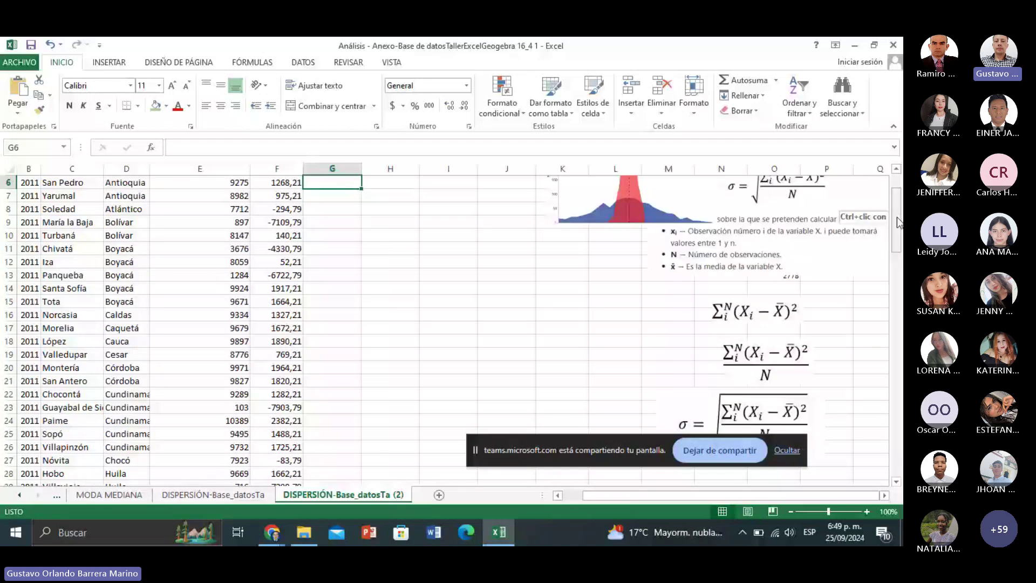
{"action": "scroll", "coordinate": [896, 217], "scroll_direction": "up", "scroll_amount": 1}
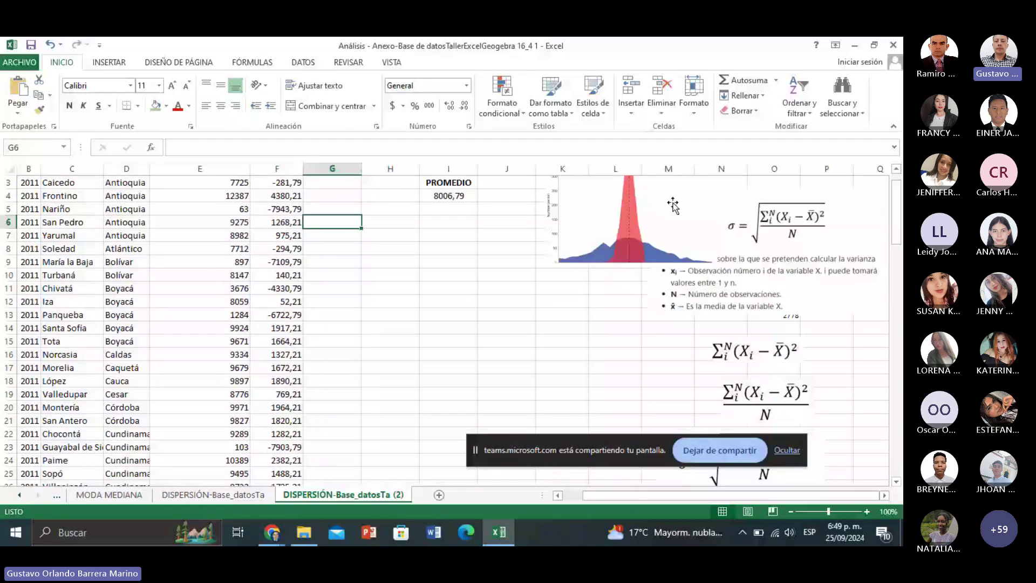
{"action": "key", "text": "Up"}
{"action": "key", "text": "Up"}
{"action": "key", "text": "Up"}
{"action": "key", "text": "Up"}
{"action": "key", "text": "Up"}
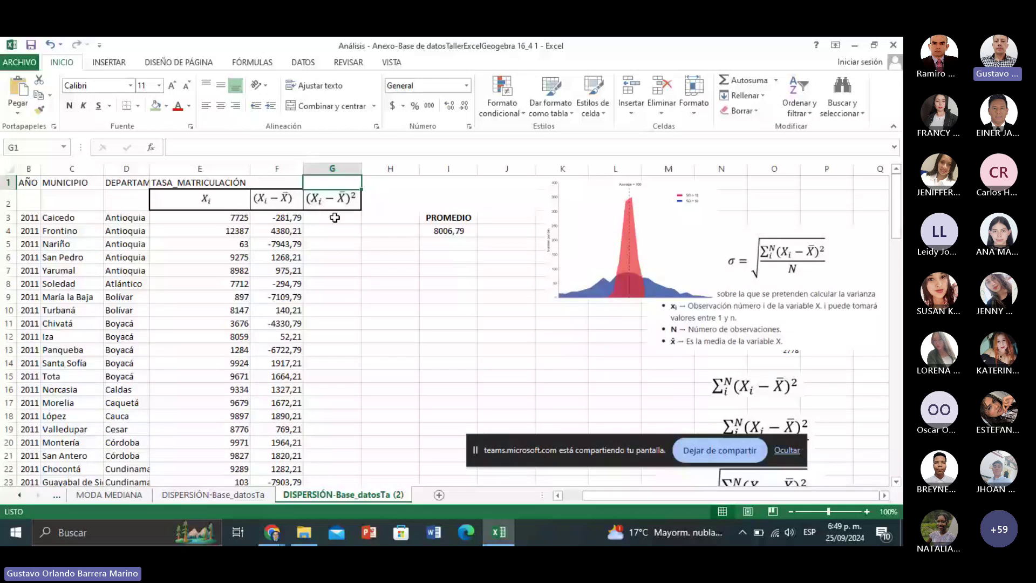
{"action": "left_click", "coordinate": [471, 302]}
{"action": "type", "text": "2"}
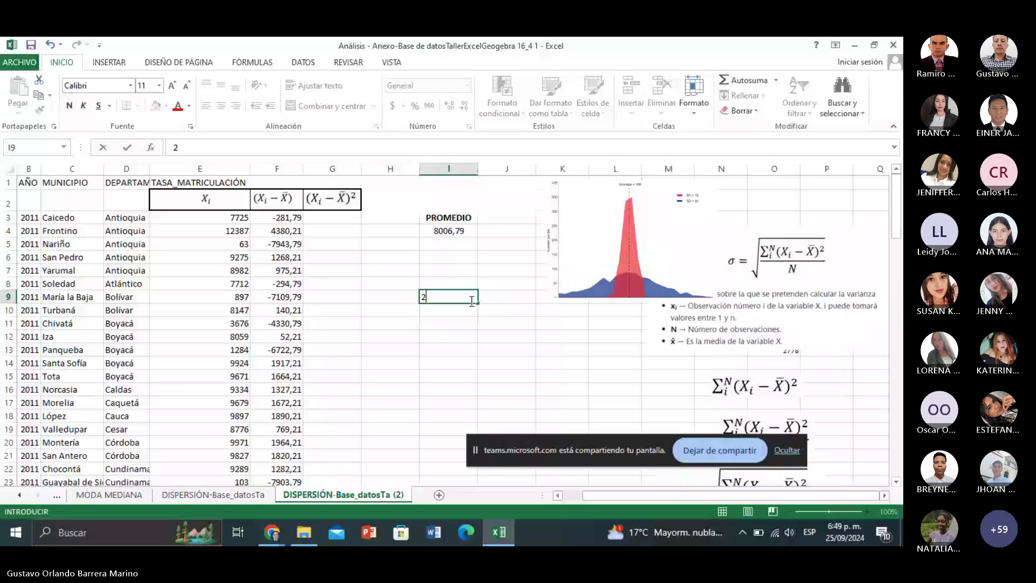
{"action": "left_click", "coordinate": [504, 298]}
{"action": "type", "text": "2"}
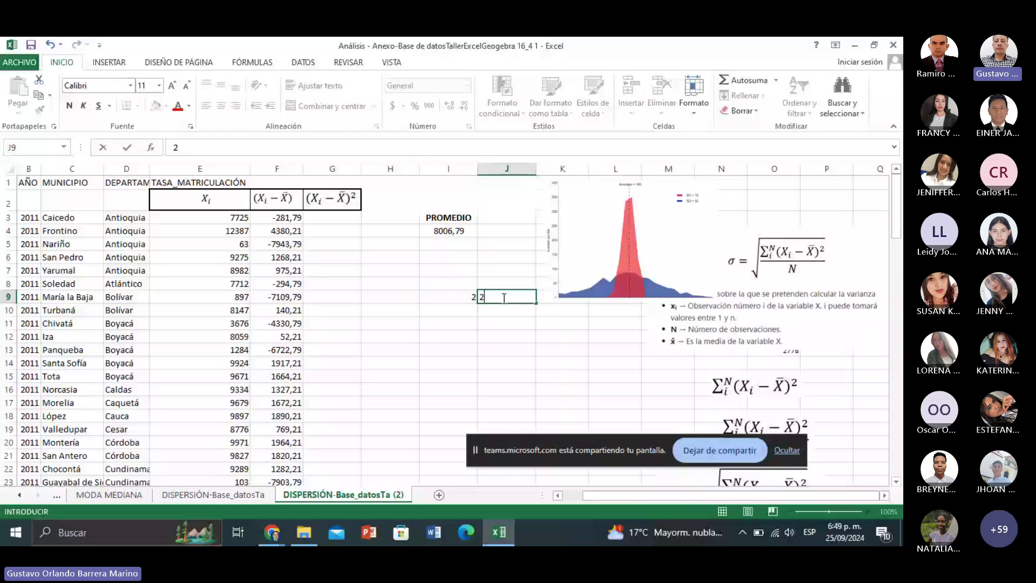
{"action": "key", "text": "Down"}
{"action": "key", "text": "Down"}
{"action": "key", "text": "Down"}
{"action": "key", "text": "Down"}
{"action": "key", "text": "Down"}
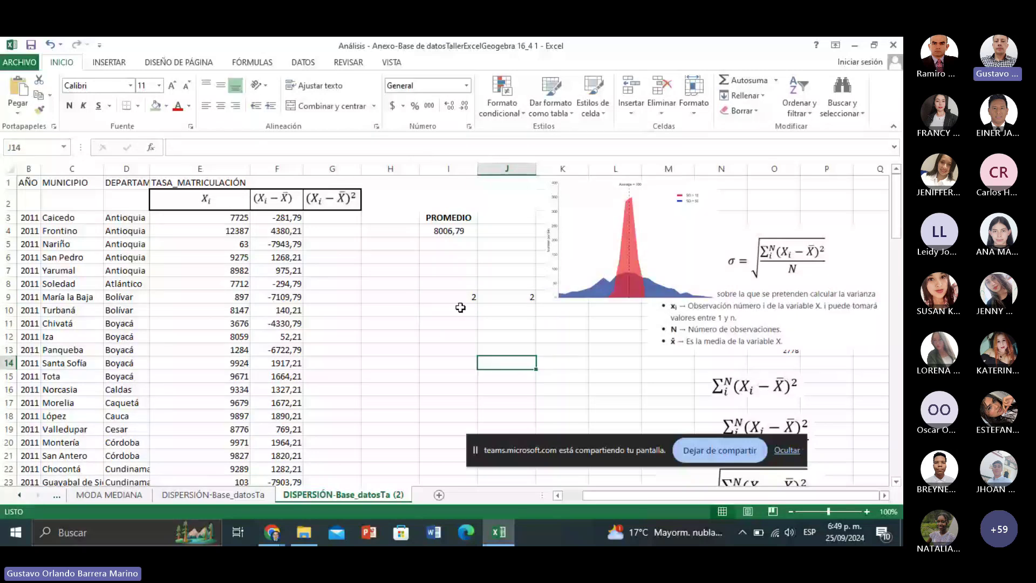
{"action": "left_click", "coordinate": [452, 300]}
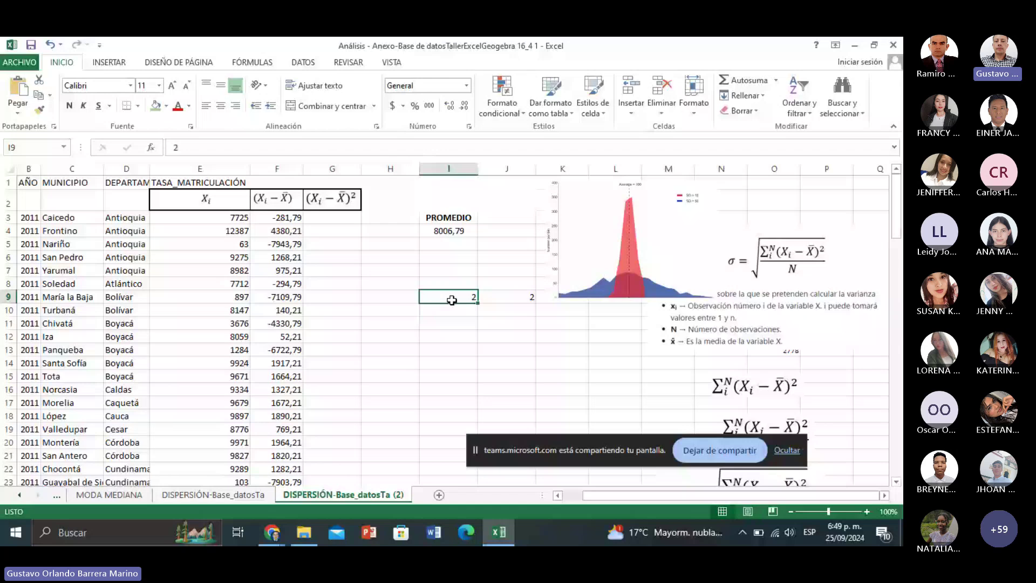
{"action": "left_click_drag", "start_coordinate": [507, 298], "coordinate": [451, 300]}
{"action": "key", "text": "Delete"}
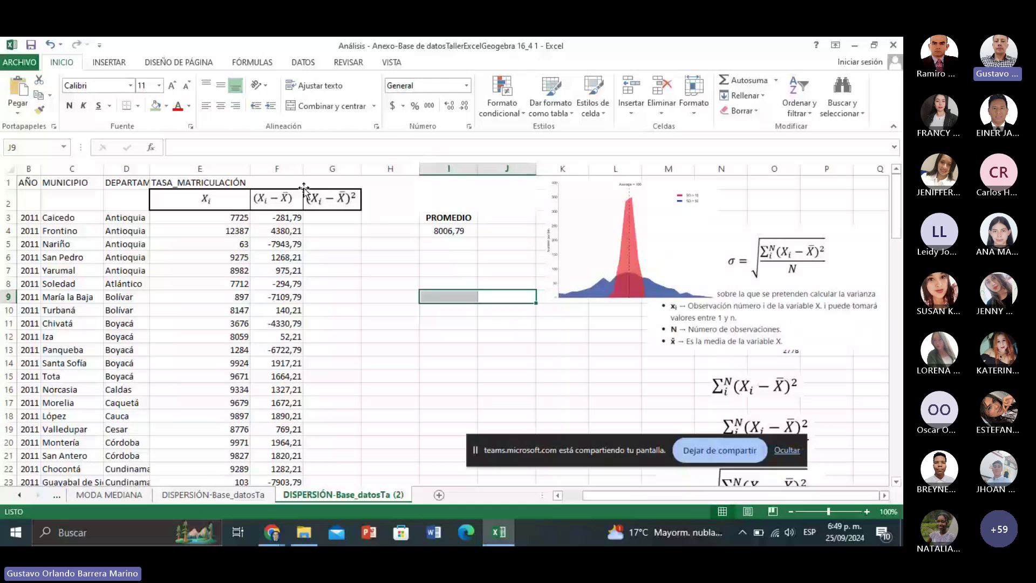
Calculate the first squared deviation in G3 with =F3*F3
{"action": "left_click", "coordinate": [327, 218]}
{"action": "type", "text": "="}
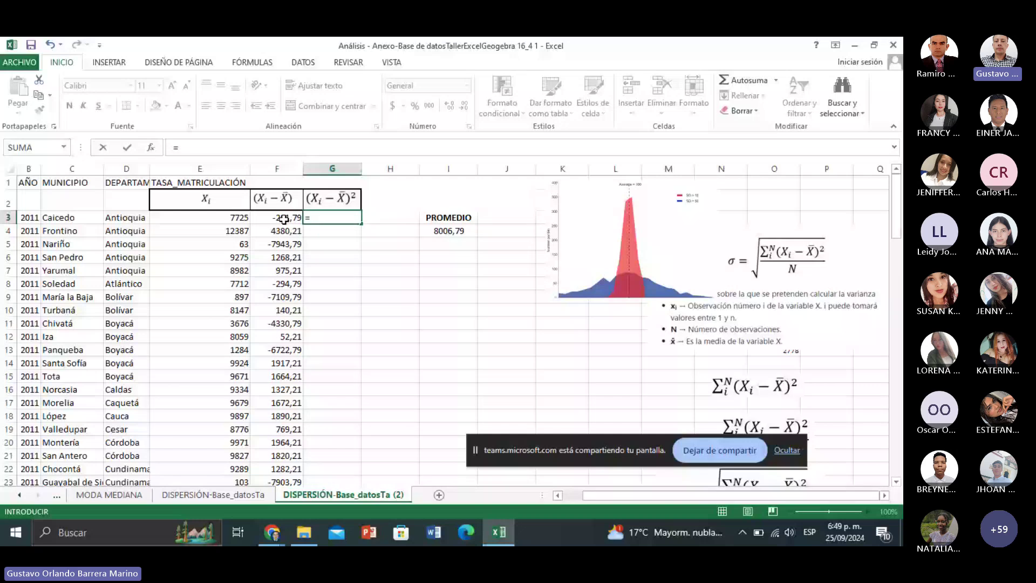
{"action": "left_click", "coordinate": [284, 218]}
{"action": "type", "text": "*"}
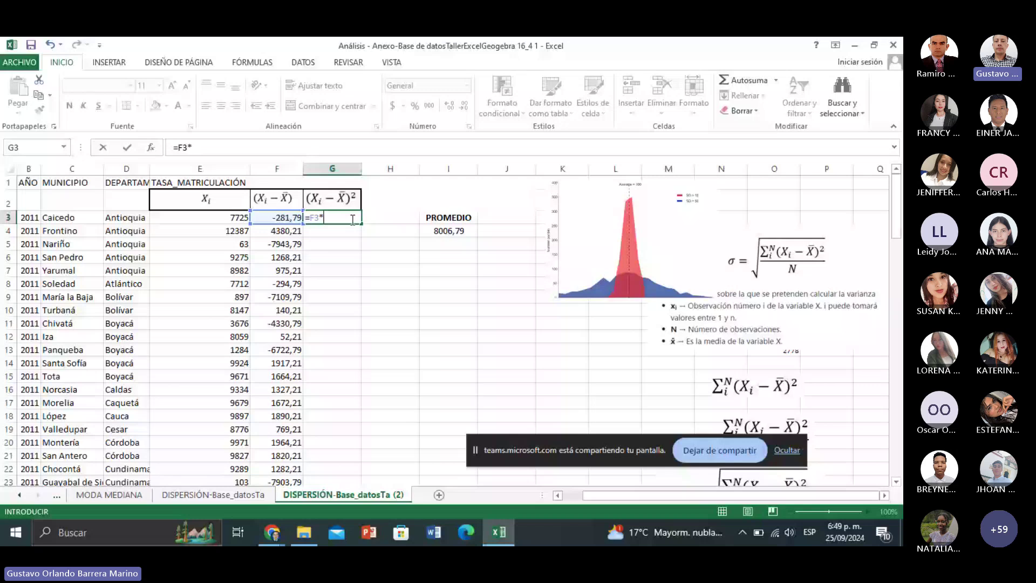
{"action": "type", "text": "F3"}
{"action": "key", "text": "Return"}
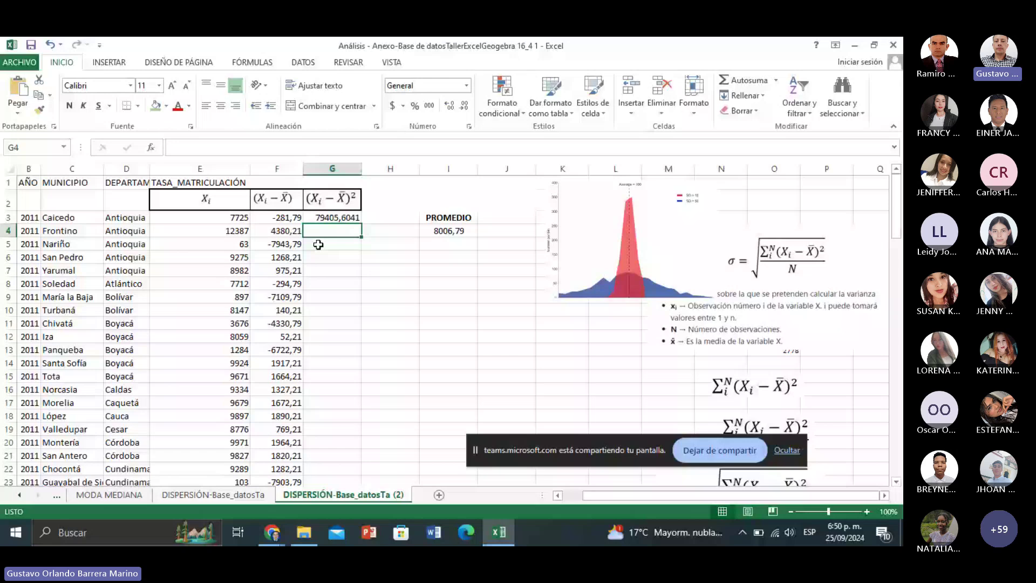
Fill the squared deviation formula from G3 down to G102
{"action": "left_click", "coordinate": [353, 219]}
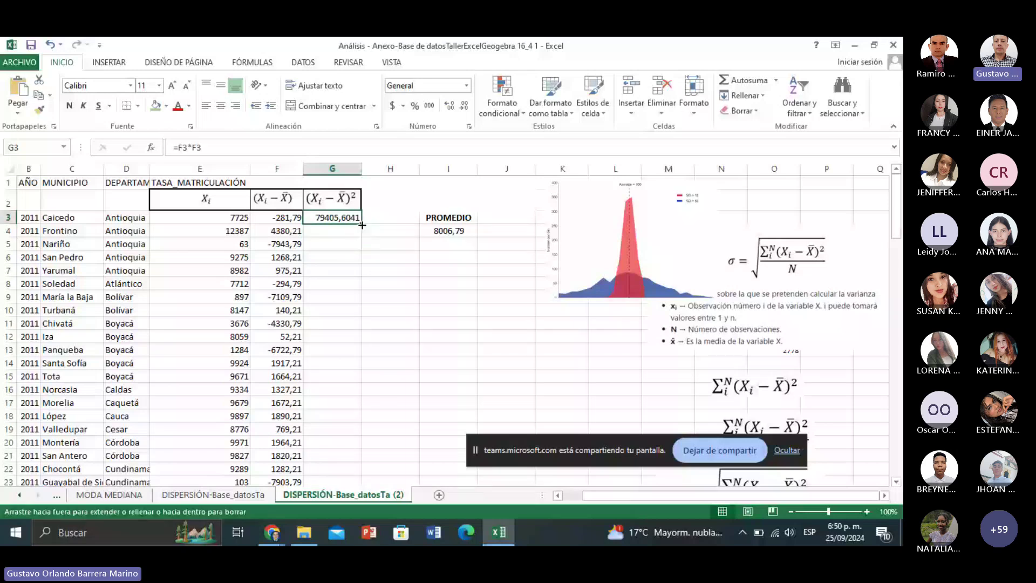
{"action": "left_click_drag", "start_coordinate": [362, 225], "coordinate": [357, 511]}
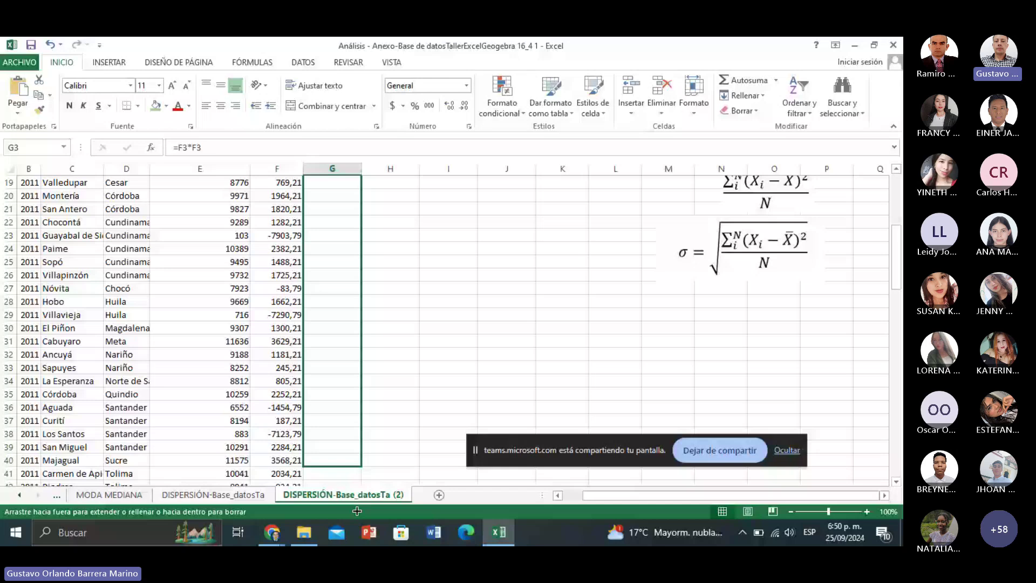
{"action": "left_click_drag", "start_coordinate": [357, 511], "coordinate": [353, 415]}
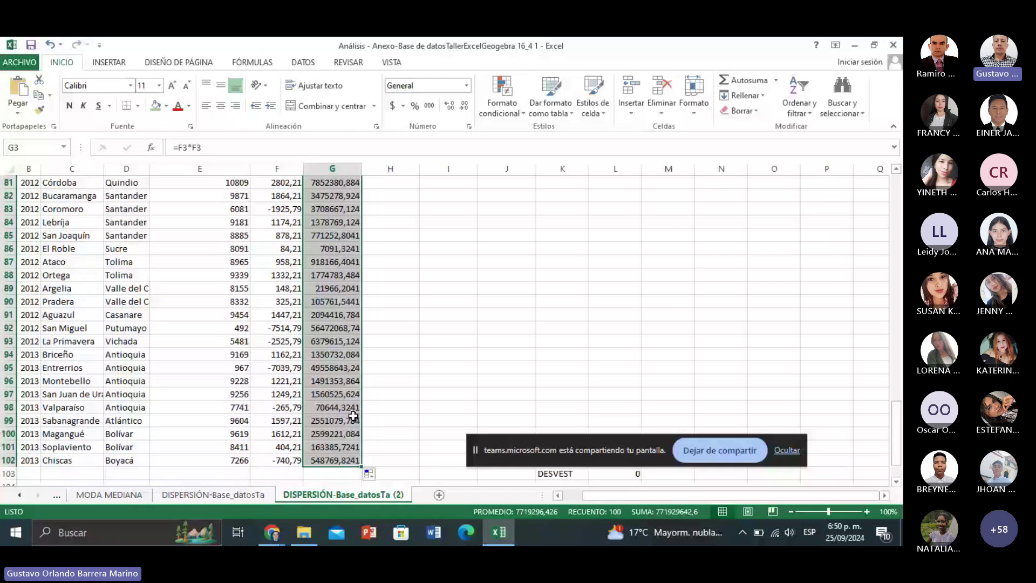
Review the squared deviations in column G from the end of the data back up to the headers
{"action": "left_click", "coordinate": [381, 389]}
{"action": "key", "text": "Up"}
{"action": "key", "text": "Up"}
{"action": "key", "text": "Up"}
{"action": "key", "text": "Up"}
{"action": "key", "text": "Up"}
{"action": "key", "text": "Up"}
{"action": "key", "text": "Up"}
{"action": "key", "text": "Up"}
{"action": "key", "text": "Up"}
{"action": "key", "text": "Up"}
{"action": "key", "text": "Up"}
{"action": "key", "text": "Up"}
{"action": "key", "text": "Up"}
{"action": "key", "text": "Up"}
{"action": "key", "text": "Up"}
{"action": "key", "text": "Up"}
{"action": "key", "text": "Up"}
{"action": "key", "text": "Up"}
{"action": "key", "text": "Up"}
{"action": "key", "text": "Up"}
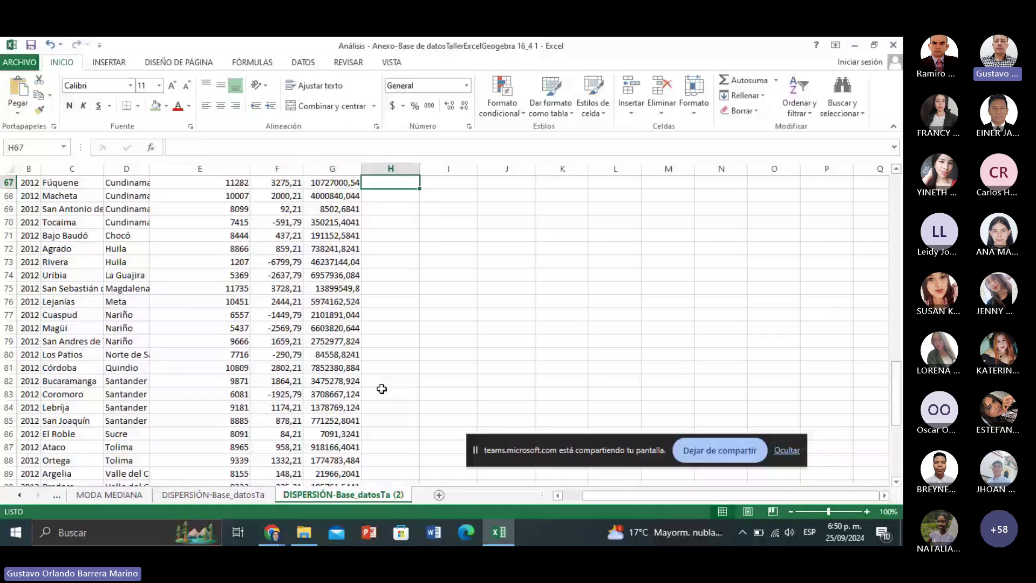
{"action": "key", "text": "Up"}
{"action": "key", "text": "Up"}
{"action": "key", "text": "Up"}
{"action": "key", "text": "Up"}
{"action": "key", "text": "Up"}
{"action": "key", "text": "Up"}
{"action": "key", "text": "Up"}
{"action": "key", "text": "Up"}
{"action": "key", "text": "Up"}
{"action": "key", "text": "Up"}
{"action": "key", "text": "Up"}
{"action": "key", "text": "Up"}
{"action": "key", "text": "Up"}
{"action": "key", "text": "Up"}
{"action": "key", "text": "Up"}
{"action": "key", "text": "Up"}
{"action": "key", "text": "Up"}
{"action": "key", "text": "Up"}
{"action": "key", "text": "Up"}
{"action": "key", "text": "Up"}
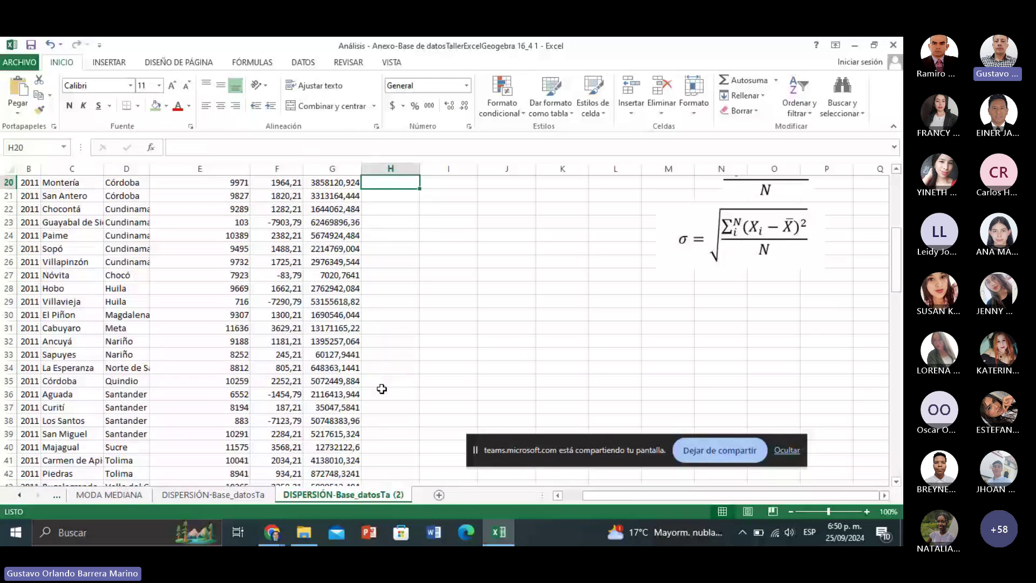
{"action": "key", "text": "ctrl+Up"}
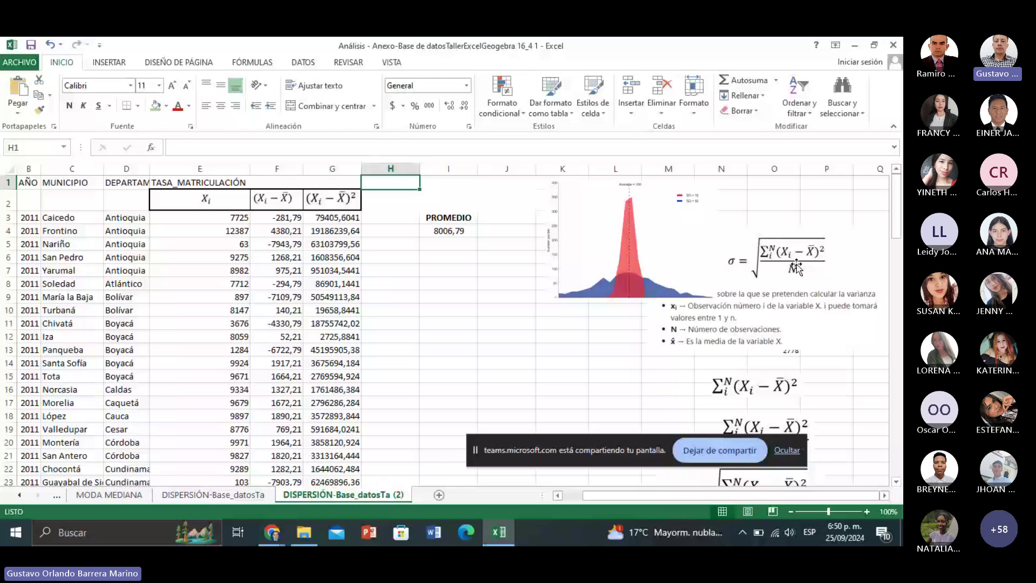
Move the standard deviation formula picture from beside the chart to about row 17, near columns H to K
{"action": "left_click_drag", "start_coordinate": [796, 267], "coordinate": [431, 494]}
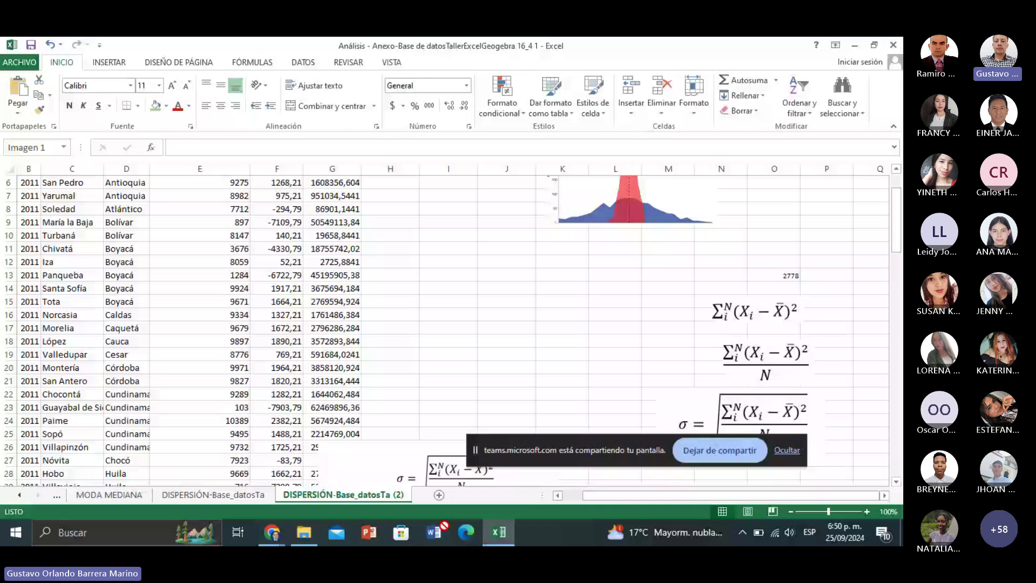
Total the squared deviations in G103 with =SUMA(G3:G102)
{"action": "left_click_drag", "start_coordinate": [895, 218], "coordinate": [887, 475]}
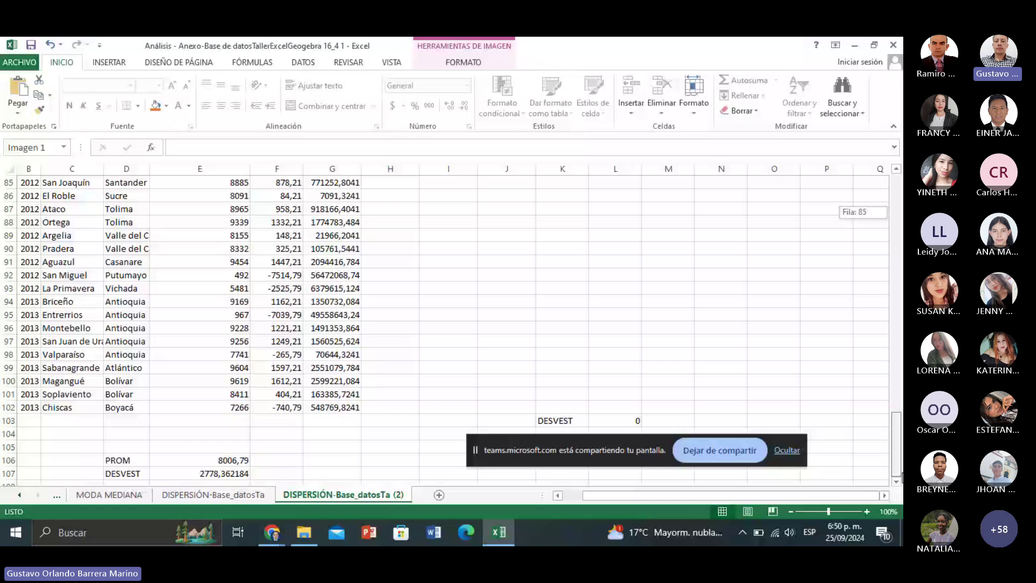
{"action": "key", "text": "Escape"}
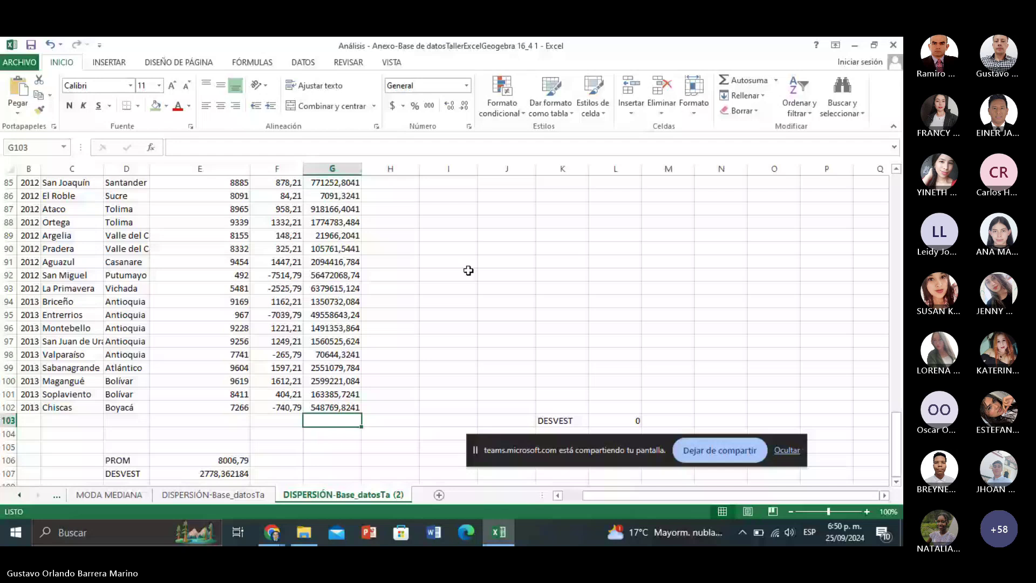
{"action": "left_click", "coordinate": [734, 80]}
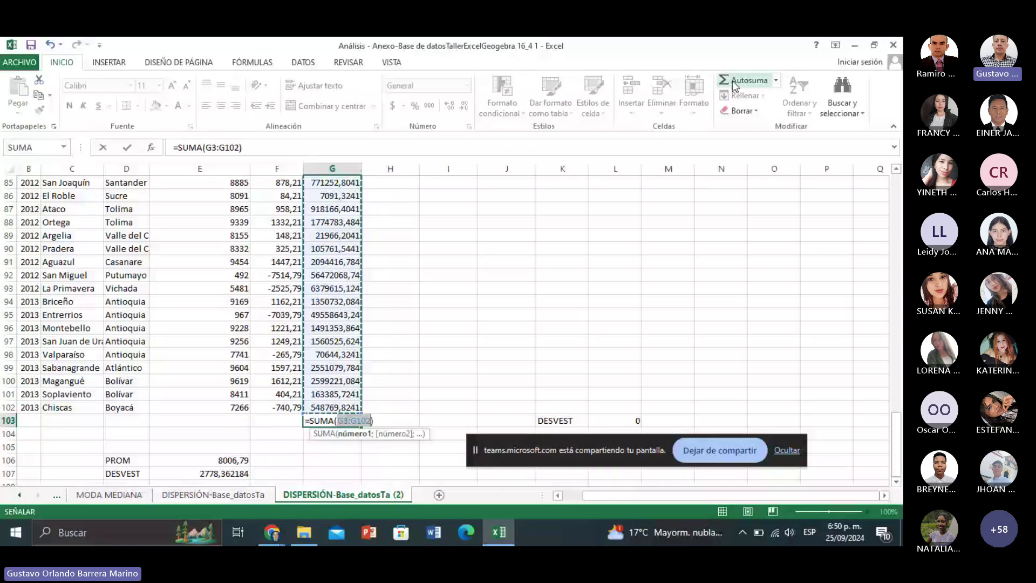
{"action": "left_click", "coordinate": [733, 80]}
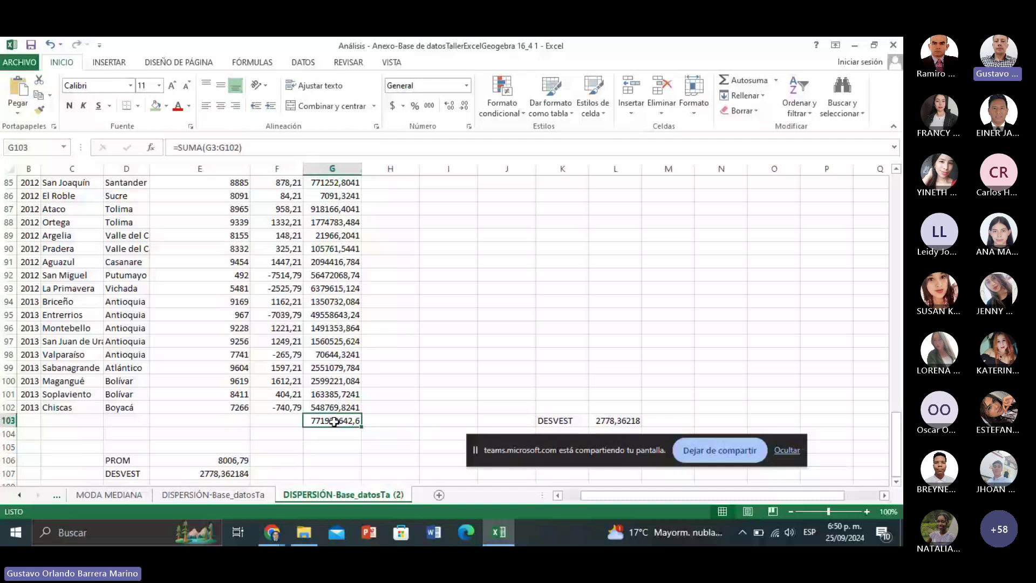
Consult the standard deviation formula picture and extend the G103 formula to divide the sum by 100
{"action": "left_click_drag", "start_coordinate": [895, 437], "coordinate": [888, 242]}
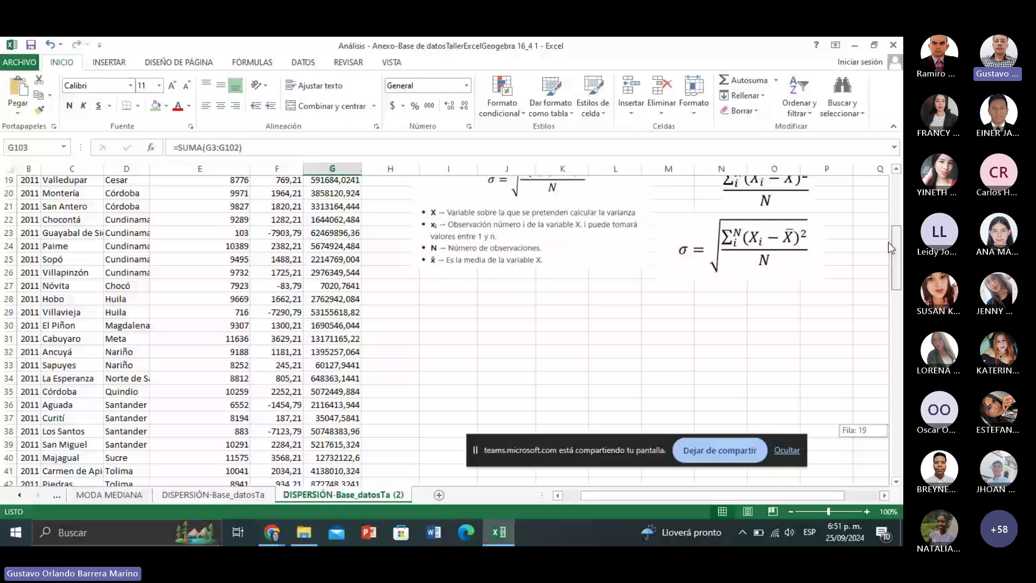
{"action": "left_click_drag", "start_coordinate": [889, 241], "coordinate": [888, 236]}
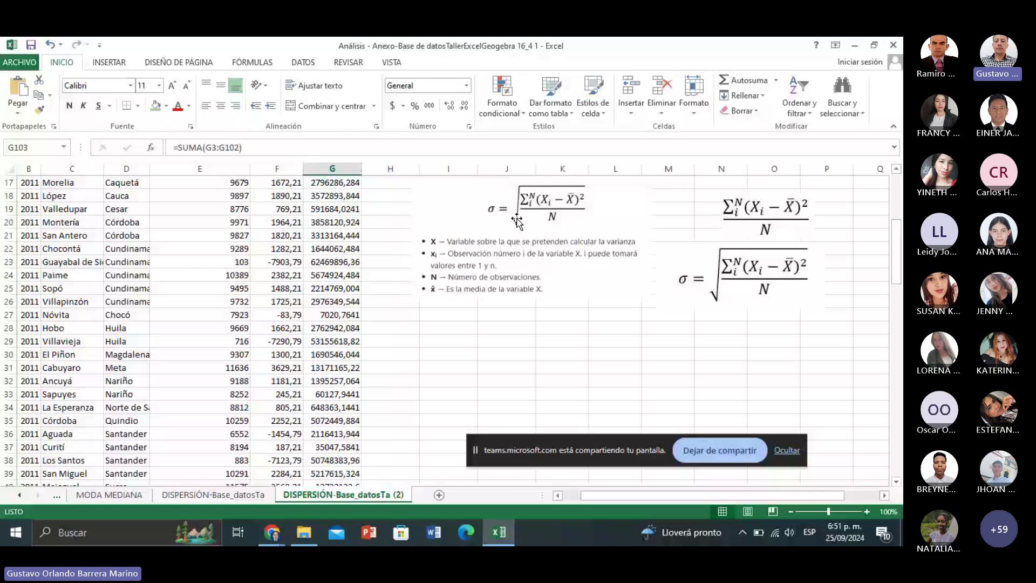
{"action": "scroll", "coordinate": [329, 418], "scroll_direction": "down", "scroll_amount": 20}
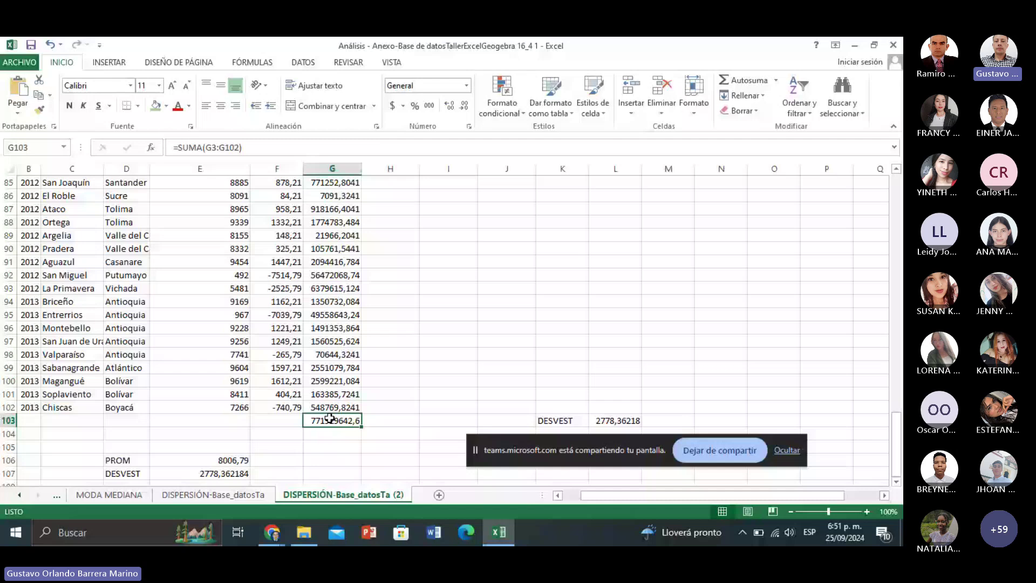
{"action": "left_click", "coordinate": [252, 147]}
{"action": "type", "text": "/"}
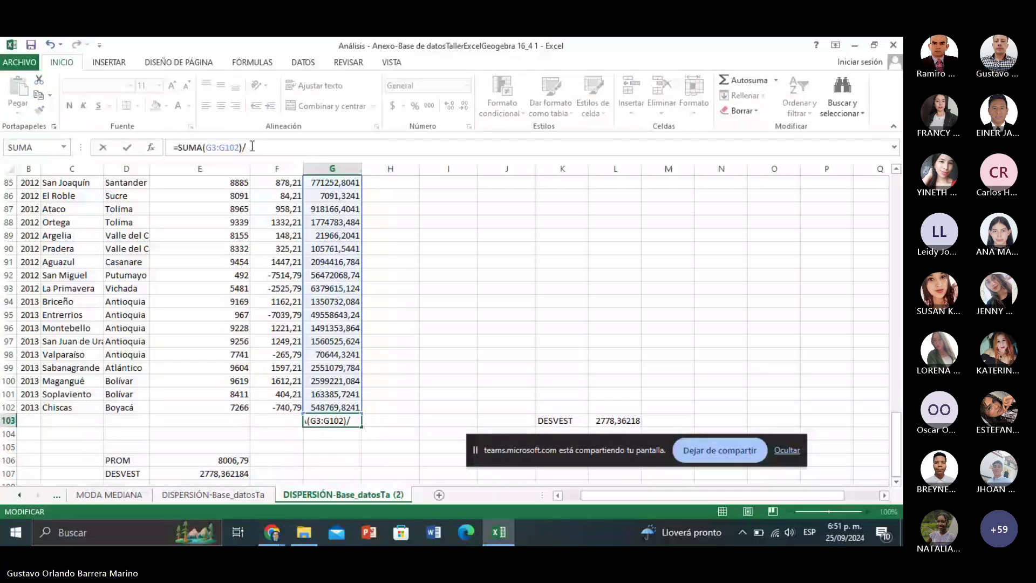
{"action": "type", "text": "100"}
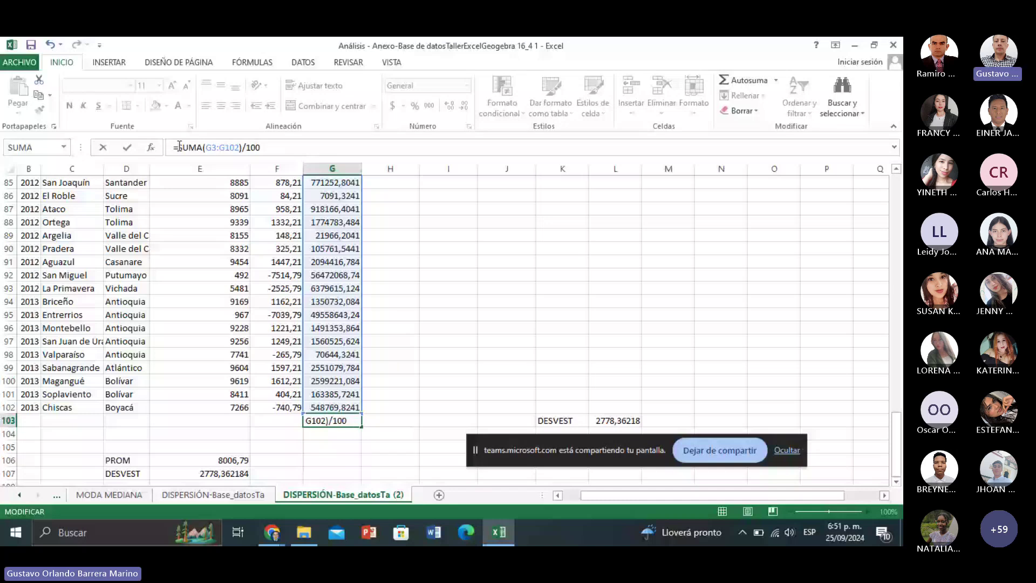
Wrap the G103 formula in a square root so it reads =RAIZ(SUMA(G3:G102)/100)
{"action": "left_click", "coordinate": [179, 147]}
{"action": "type", "text": "("}
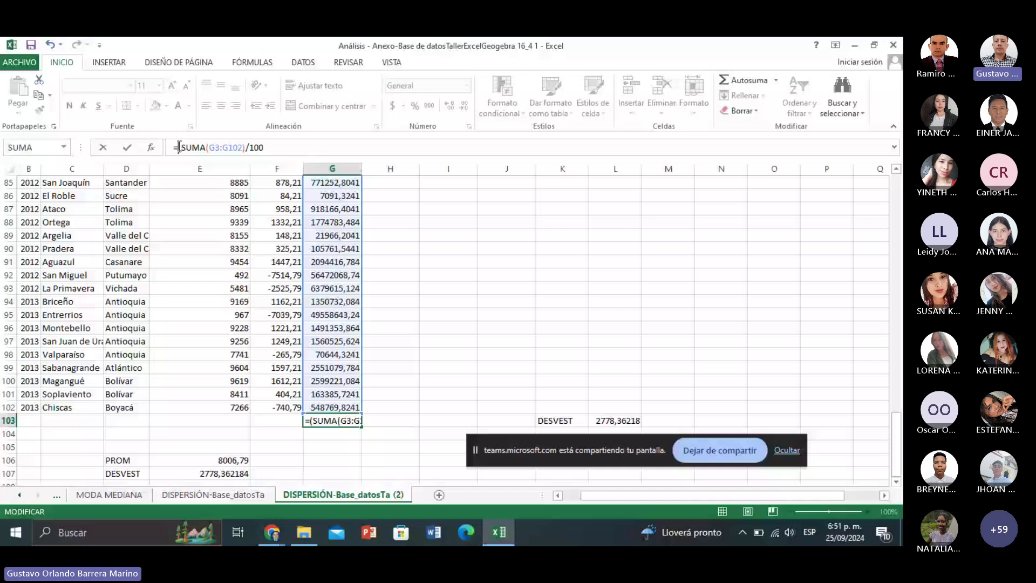
{"action": "type", "text": "R"}
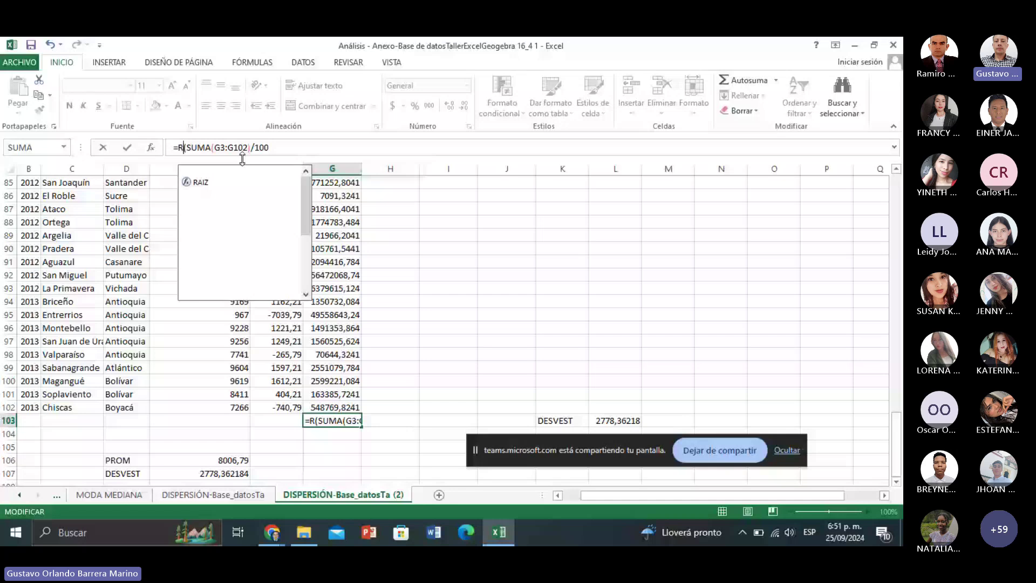
{"action": "type", "text": "AIZ"}
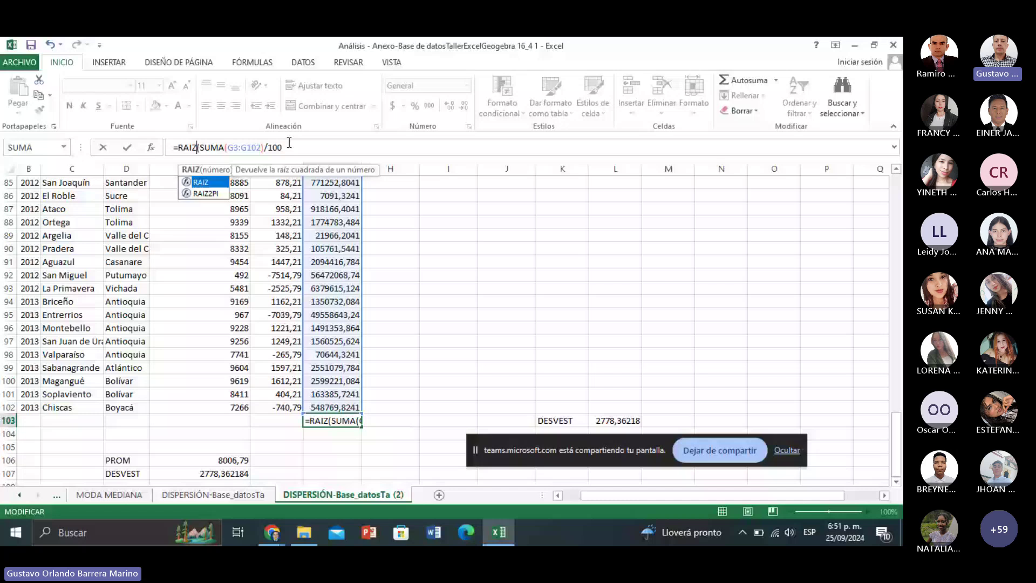
{"action": "key", "text": "Return"}
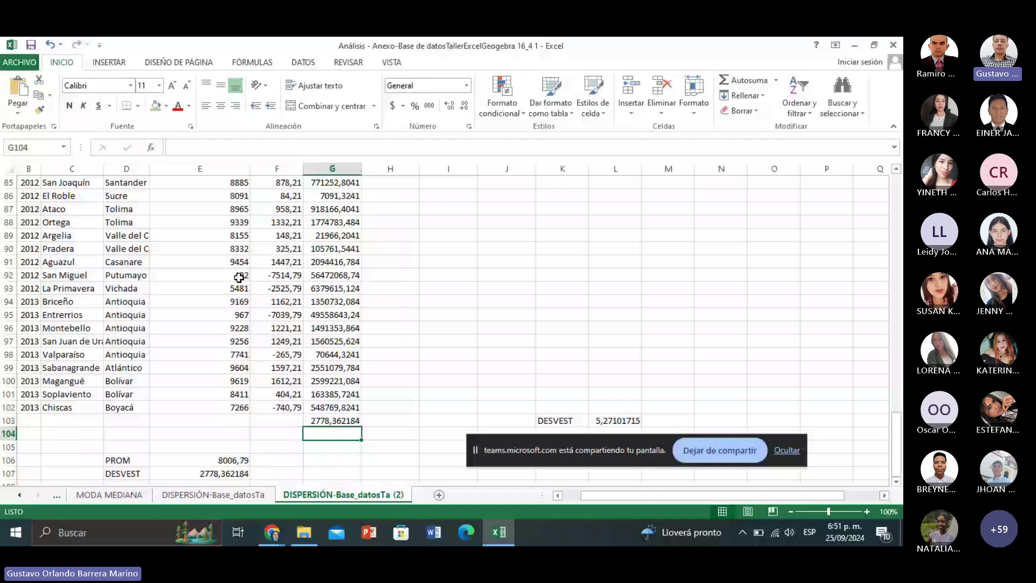
{"action": "key", "text": "Up"}
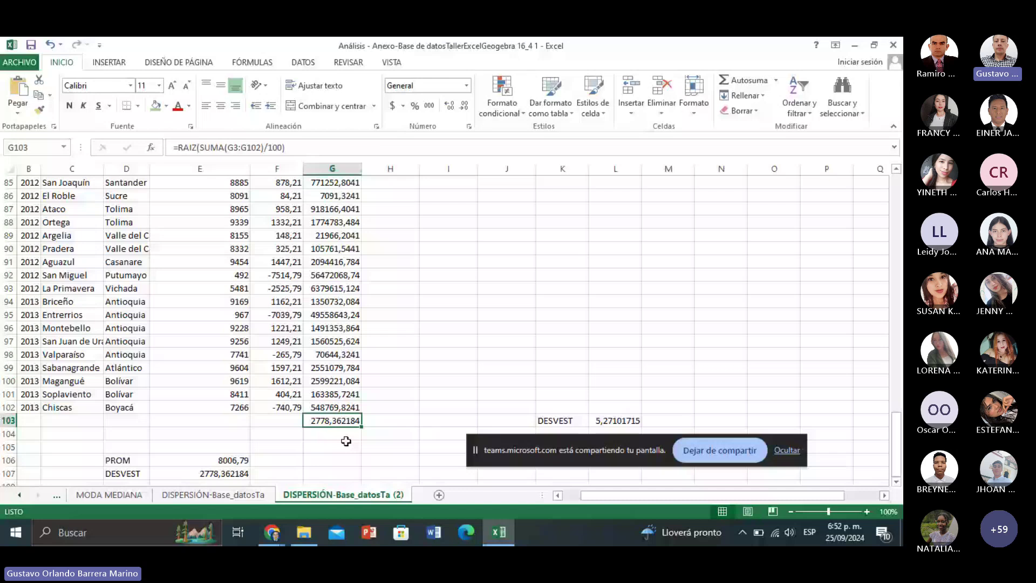
Compare the result in G103 with the enrolment values in column E and the table headers
{"action": "left_click", "coordinate": [241, 316]}
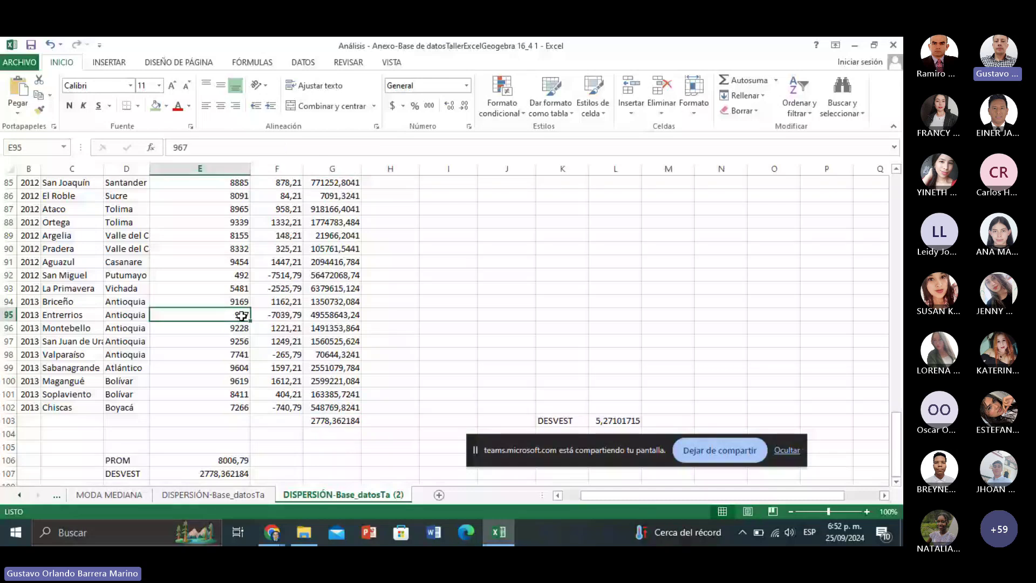
{"action": "left_click", "coordinate": [232, 180]}
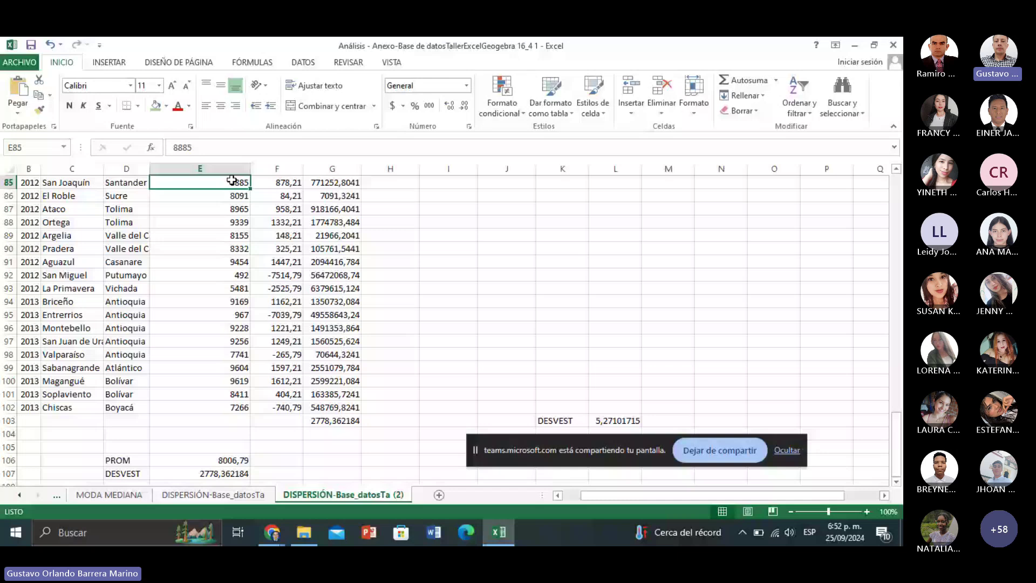
{"action": "left_click", "coordinate": [351, 420]}
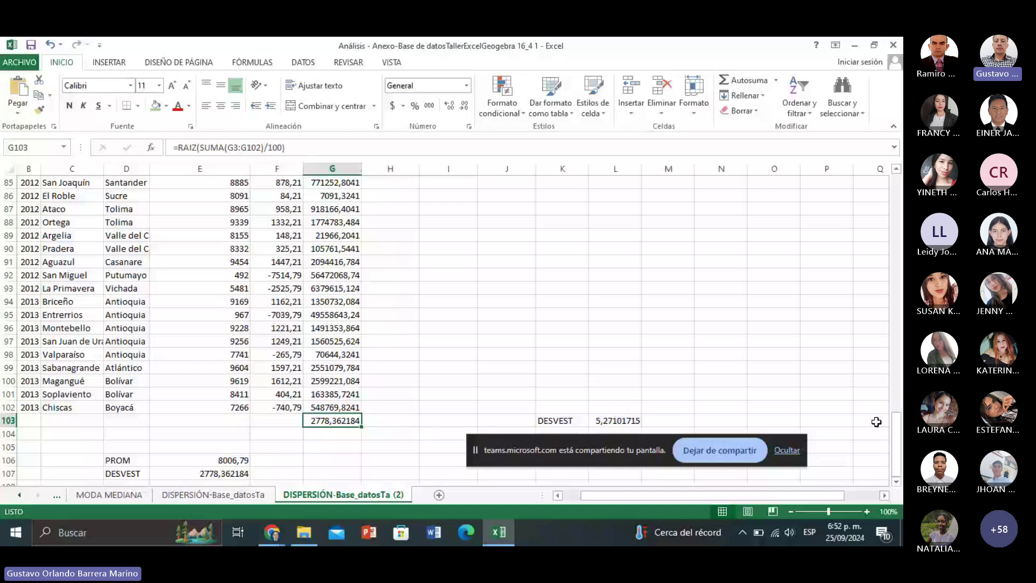
{"action": "left_click_drag", "start_coordinate": [896, 439], "coordinate": [896, 239]}
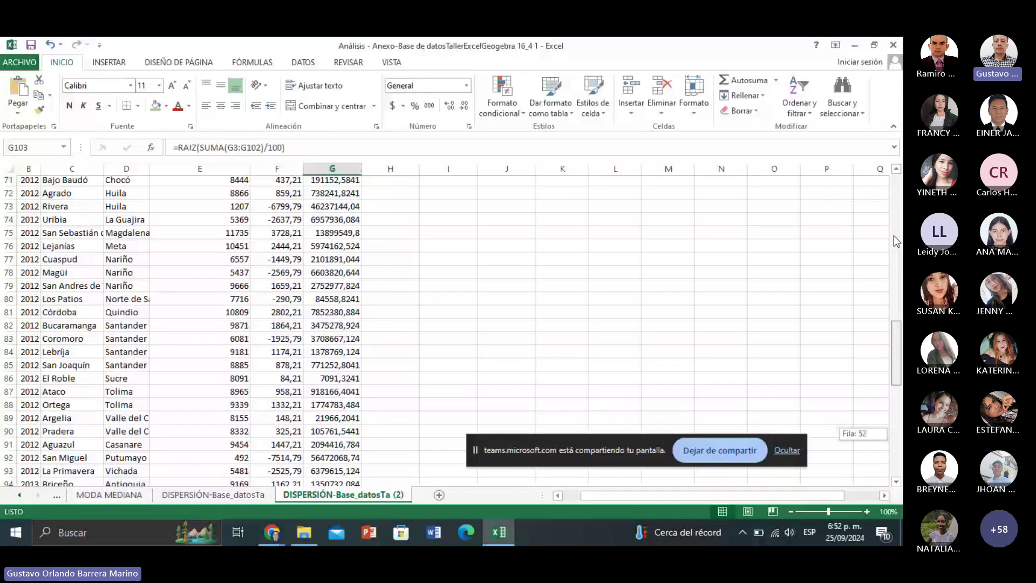
{"action": "scroll", "coordinate": [432, 270], "scroll_direction": "up", "scroll_amount": 20}
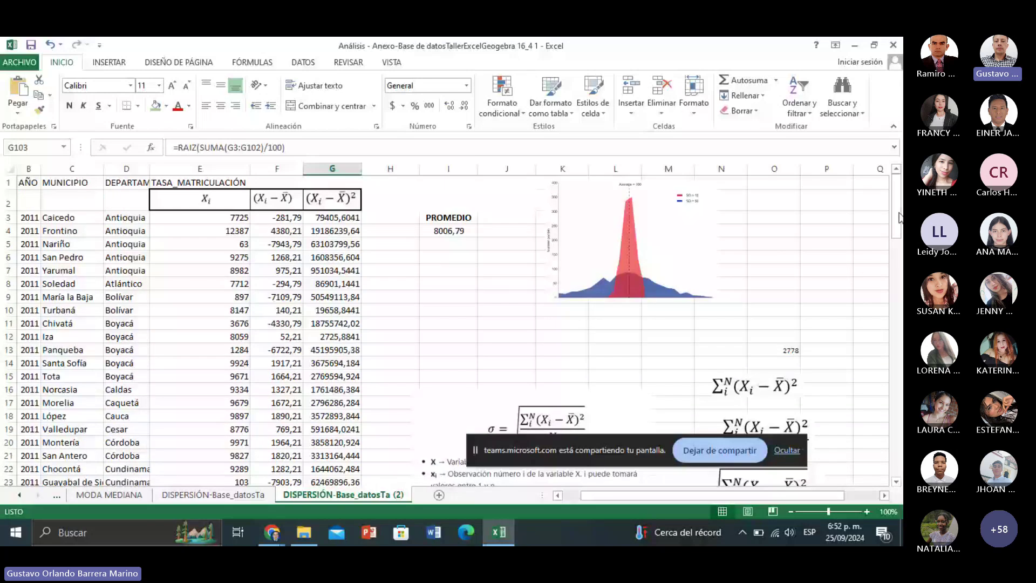
Calculate the population standard deviation of TASA_MATRICULACIÓN in E103 with =DESVEST.P(E3:E102)
{"action": "left_click_drag", "start_coordinate": [899, 217], "coordinate": [897, 456]}
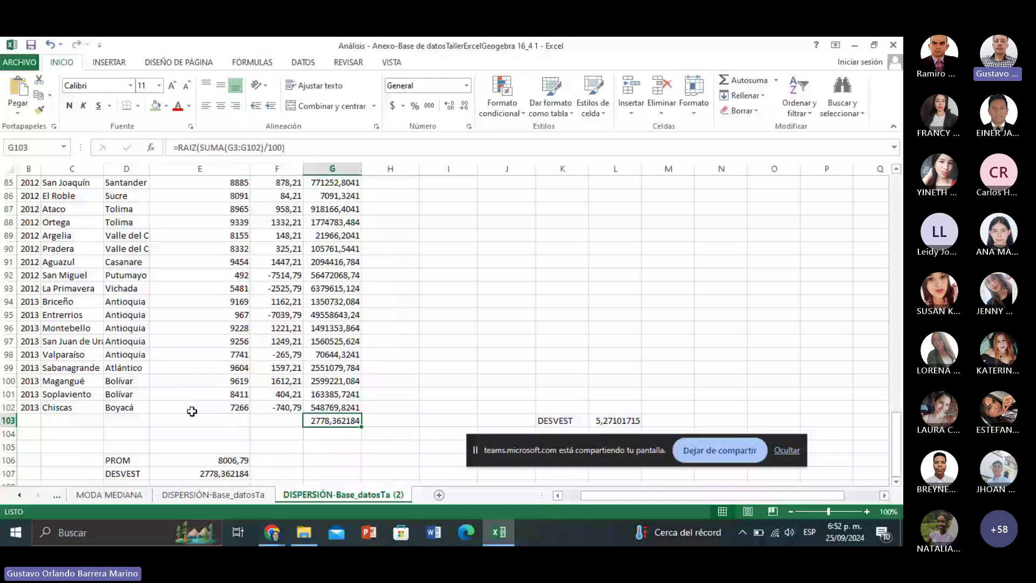
{"action": "left_click", "coordinate": [208, 423]}
{"action": "type", "text": "="}
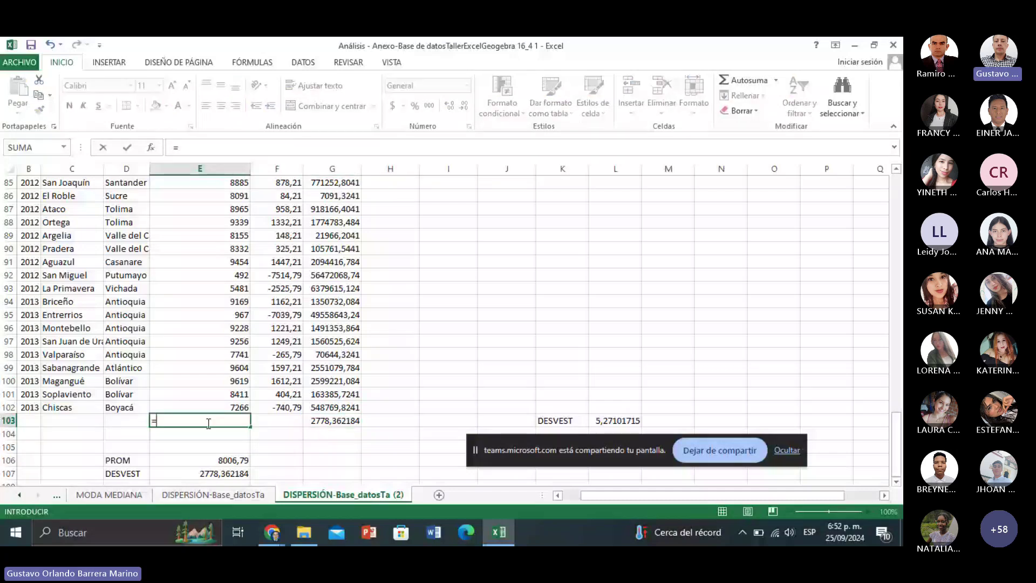
{"action": "type", "text": "DESV"}
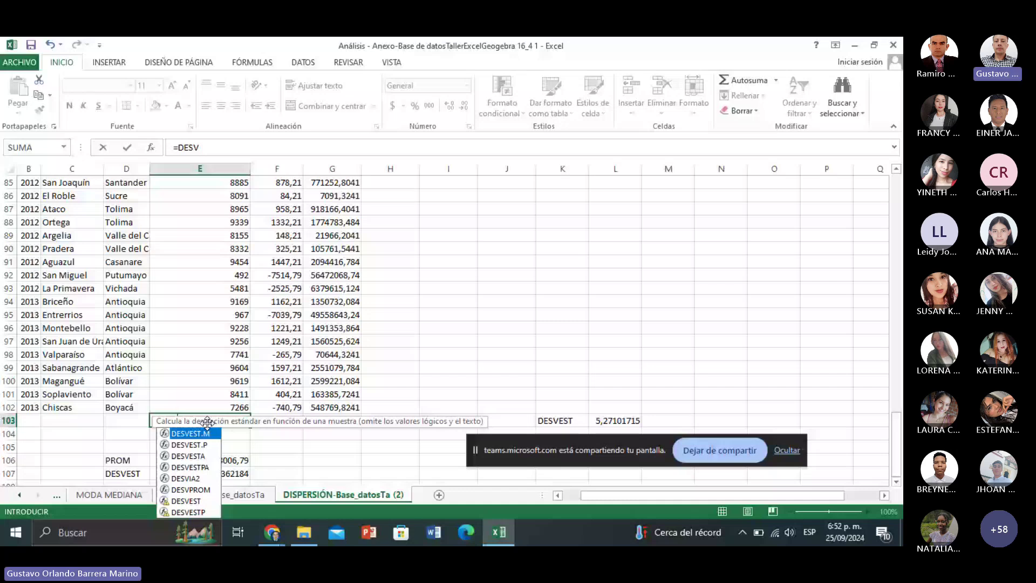
{"action": "key", "text": "Down"}
{"action": "key", "text": "Tab"}
{"action": "left_click_drag", "start_coordinate": [237, 409], "coordinate": [242, 191]}
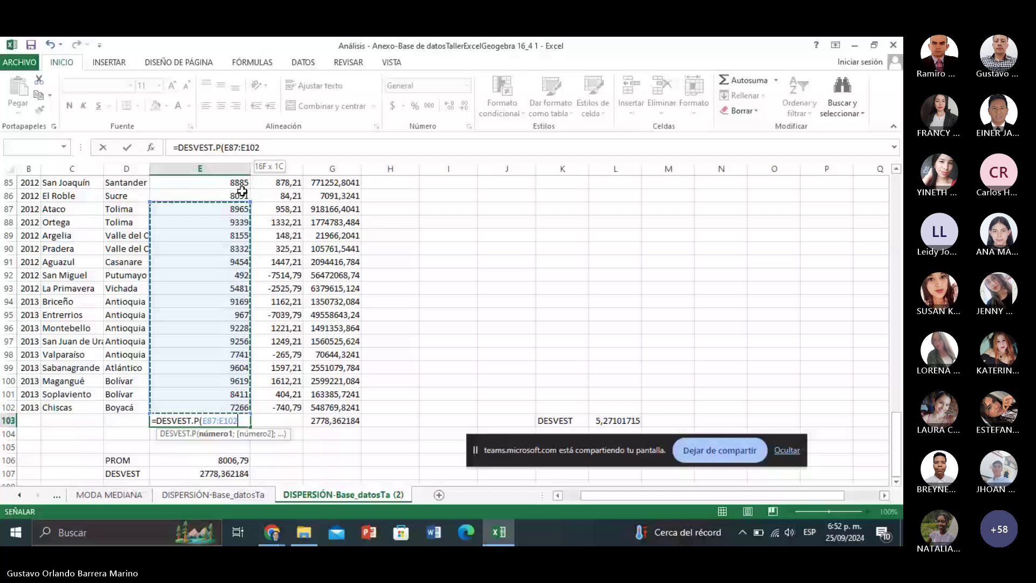
{"action": "left_click_drag", "start_coordinate": [241, 191], "coordinate": [219, 206]}
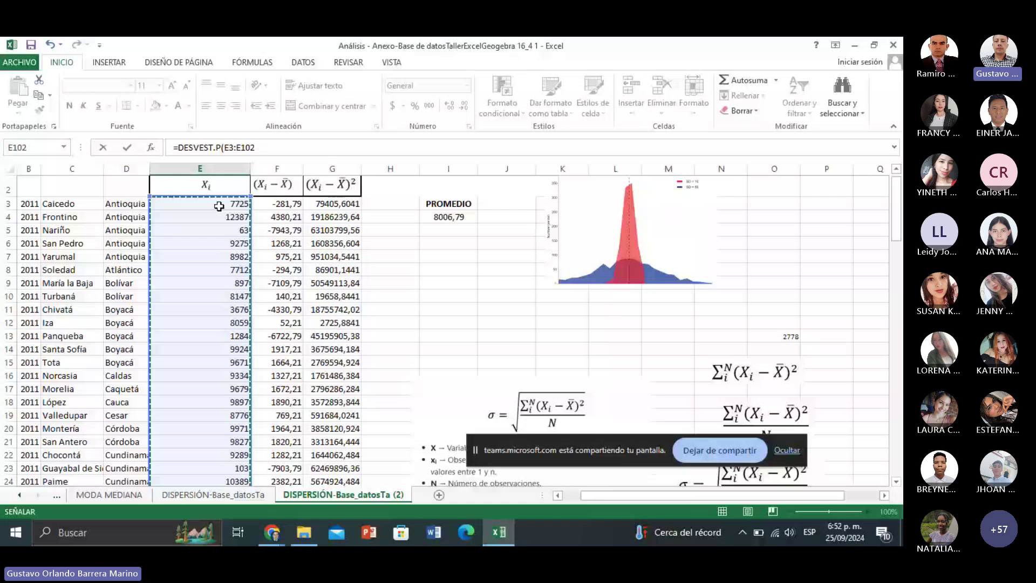
{"action": "key", "text": "Return"}
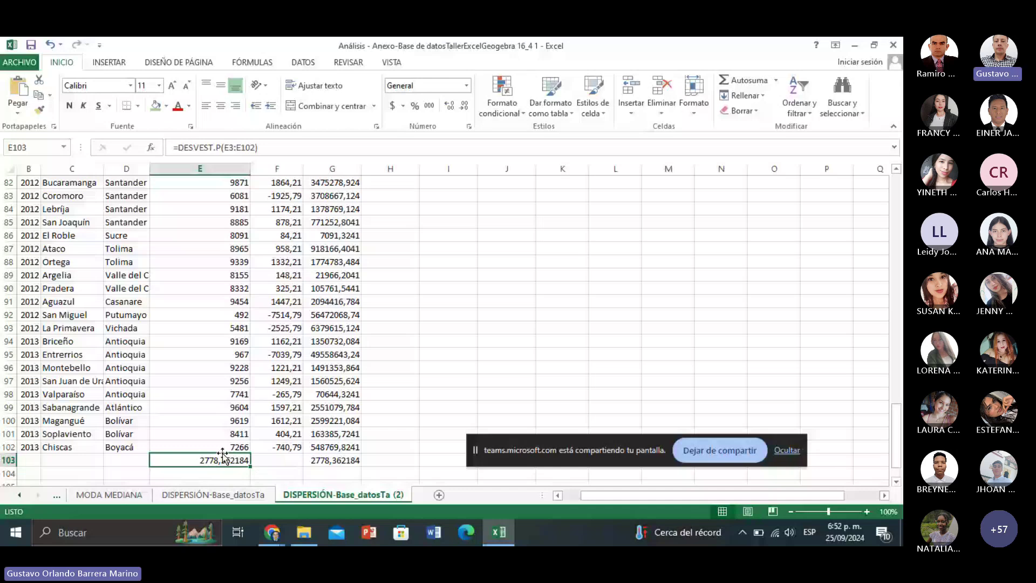
Compare the manual standard deviation in G103 with the function result in E103, and return to the table headers
{"action": "left_click", "coordinate": [336, 459]}
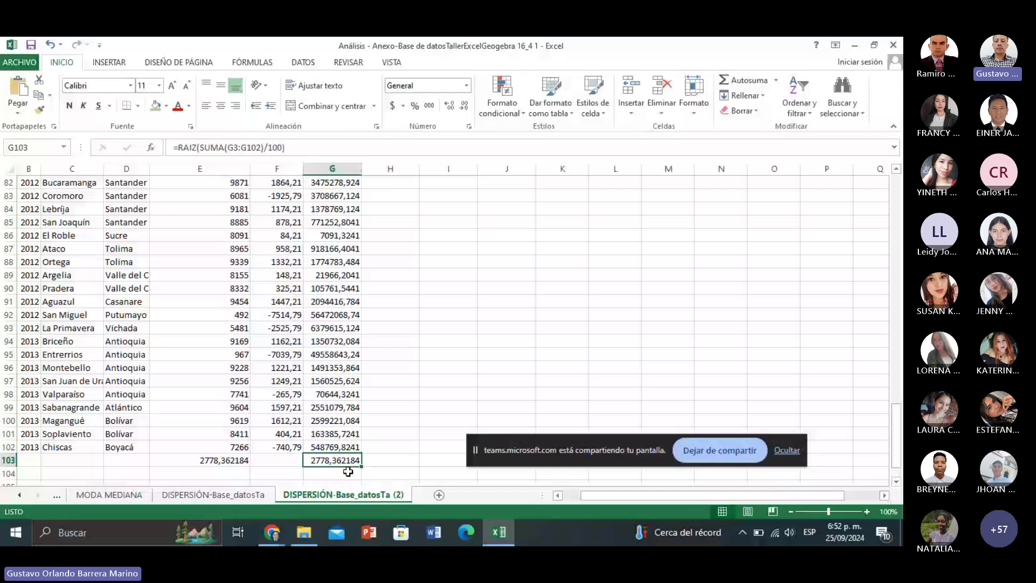
{"action": "key", "text": "Left"}
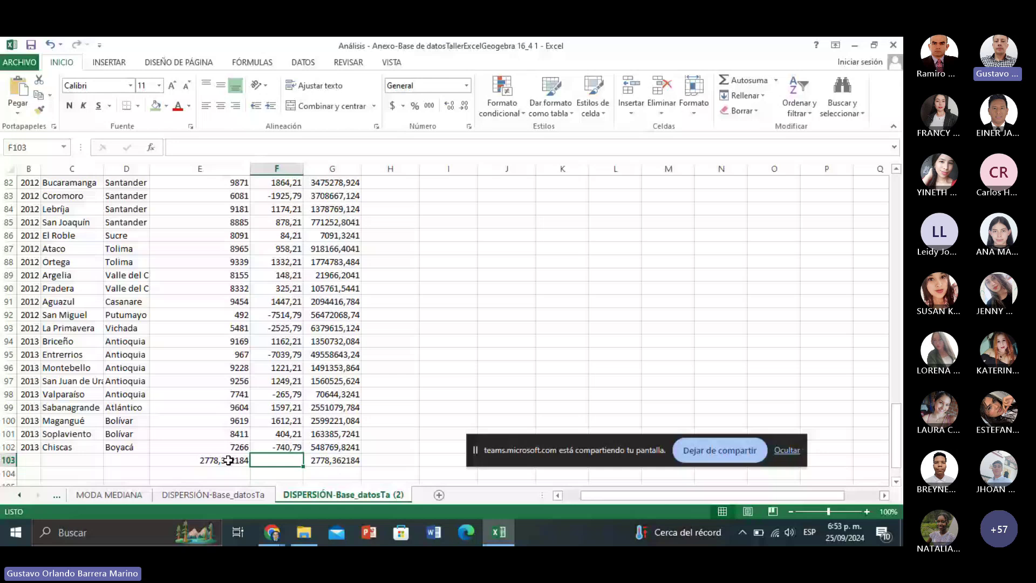
{"action": "key", "text": "Right"}
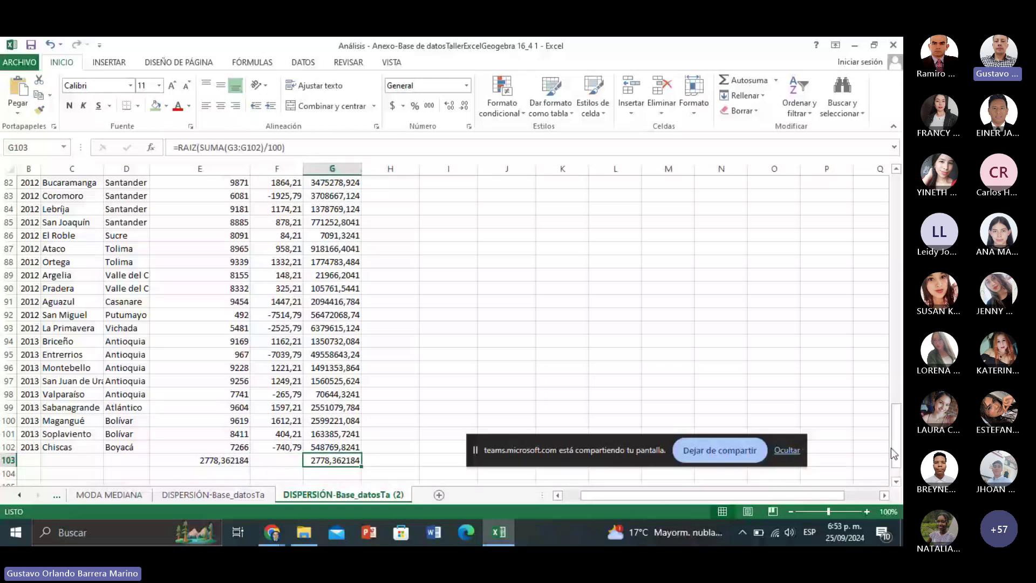
{"action": "left_click_drag", "start_coordinate": [893, 454], "coordinate": [900, 216]}
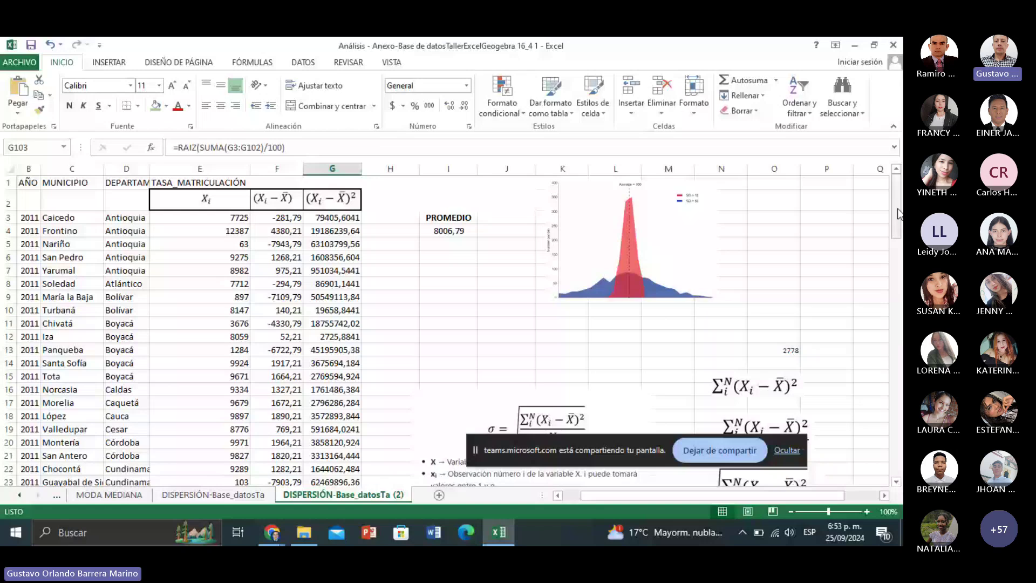
{"action": "left_click", "coordinate": [415, 310]}
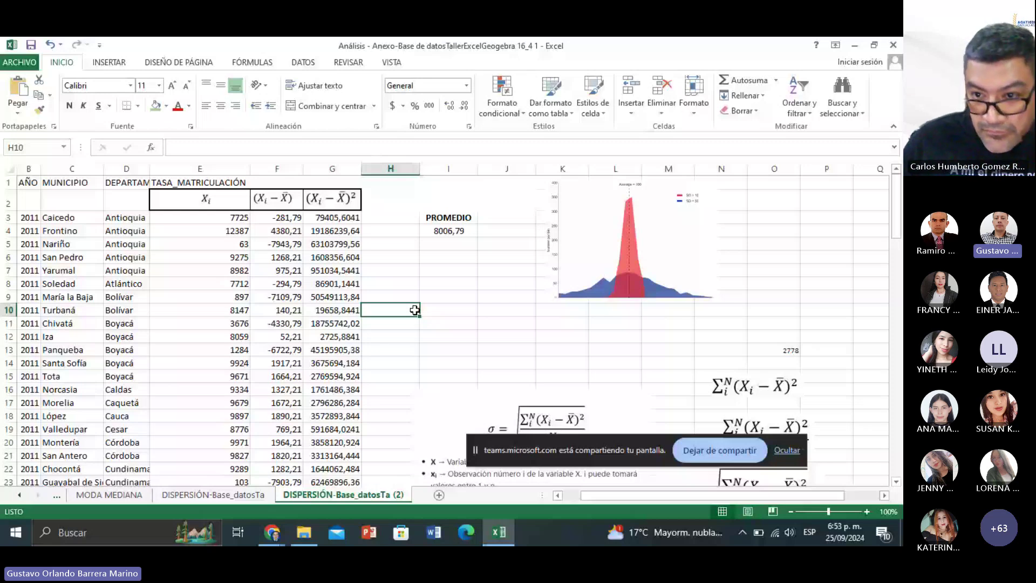
Stop sharing the screen in the Teams meeting
{"action": "left_click", "coordinate": [714, 449]}
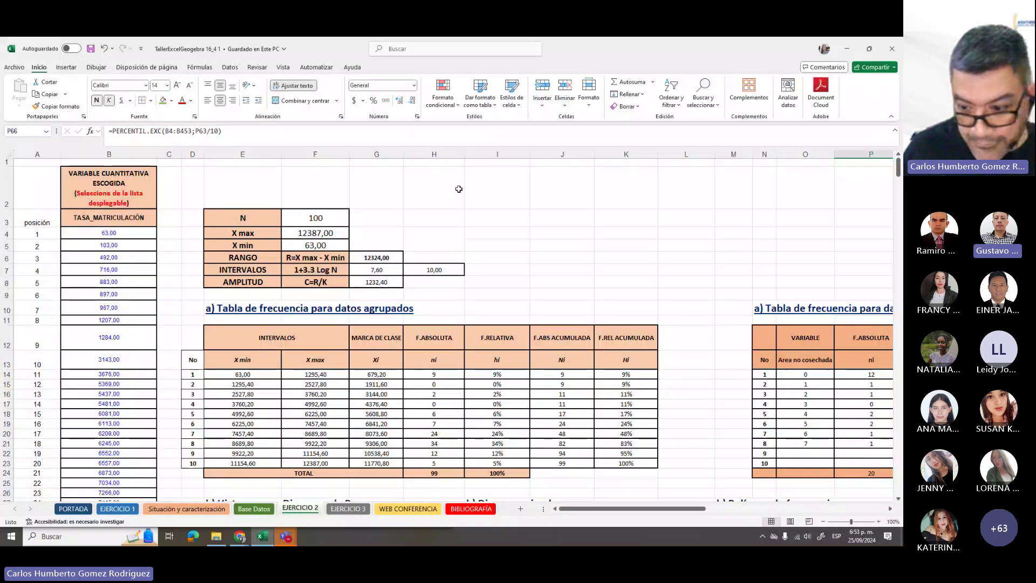
Examine the MEDIDAS DE POSICIÓN section and the attendance QR codes and link on the EJERCICIO 2 sheet
{"action": "scroll", "coordinate": [659, 298], "scroll_direction": "down", "scroll_amount": 1}
{"action": "scroll", "coordinate": [659, 298], "scroll_direction": "down", "scroll_amount": 10}
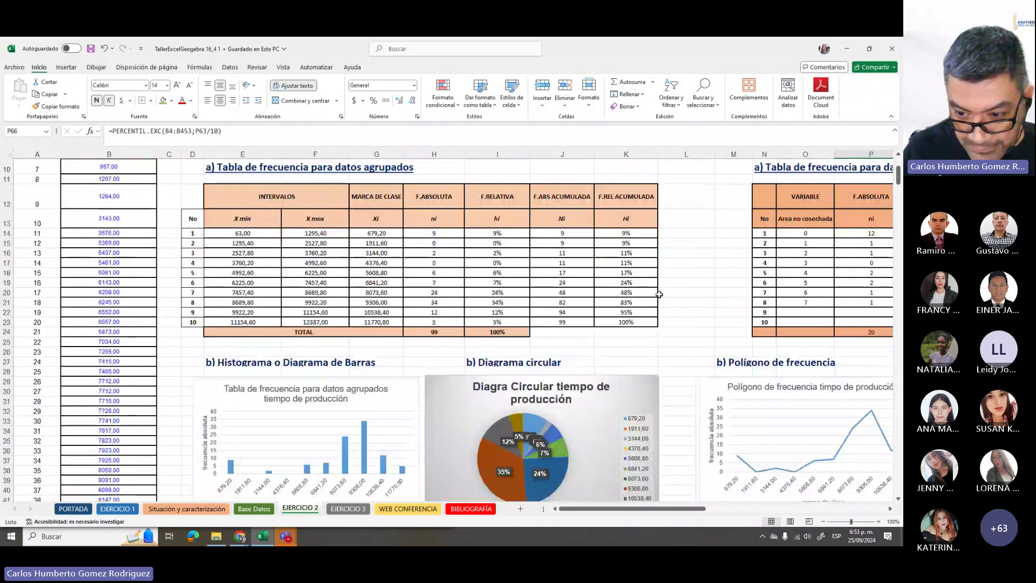
{"action": "scroll", "coordinate": [656, 311], "scroll_direction": "down", "scroll_amount": 7}
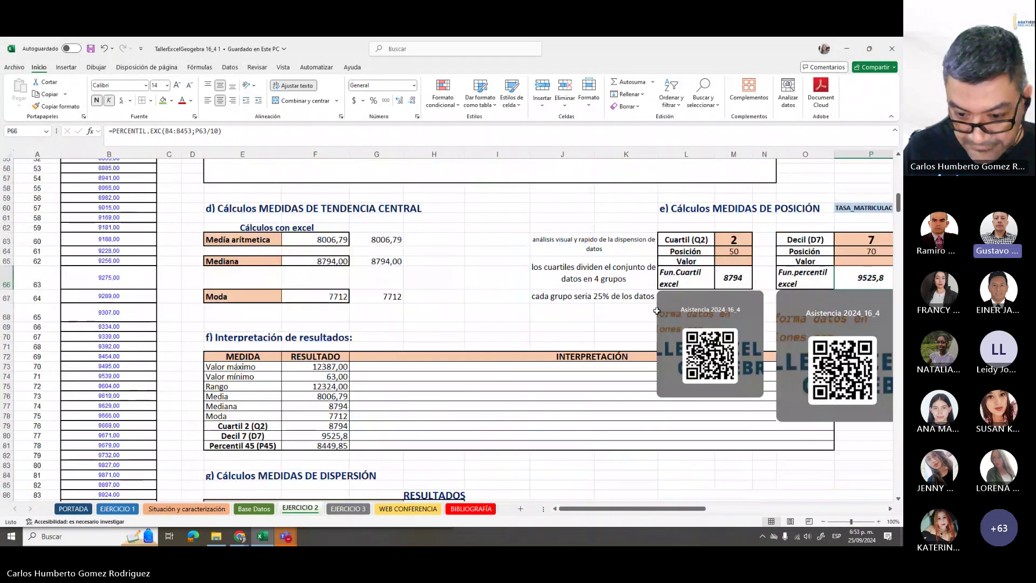
{"action": "left_click_drag", "start_coordinate": [619, 510], "coordinate": [687, 508]}
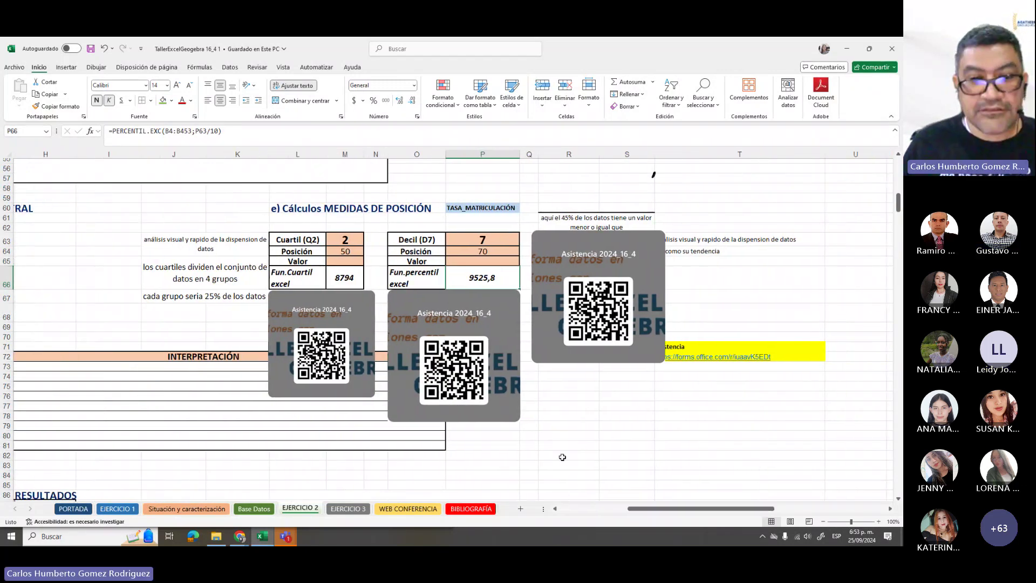
Examine the quantitative variables from TASA DE MATRICULACIÓN to REPITENCIA listed on the Situación y caracterización sheet
{"action": "left_click", "coordinate": [581, 454]}
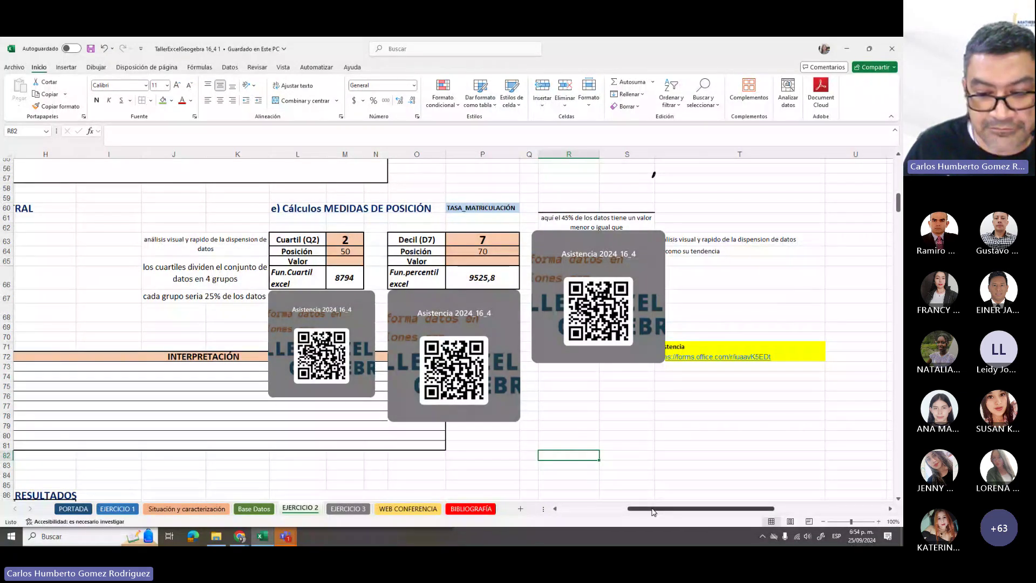
{"action": "left_click_drag", "start_coordinate": [653, 511], "coordinate": [637, 506]}
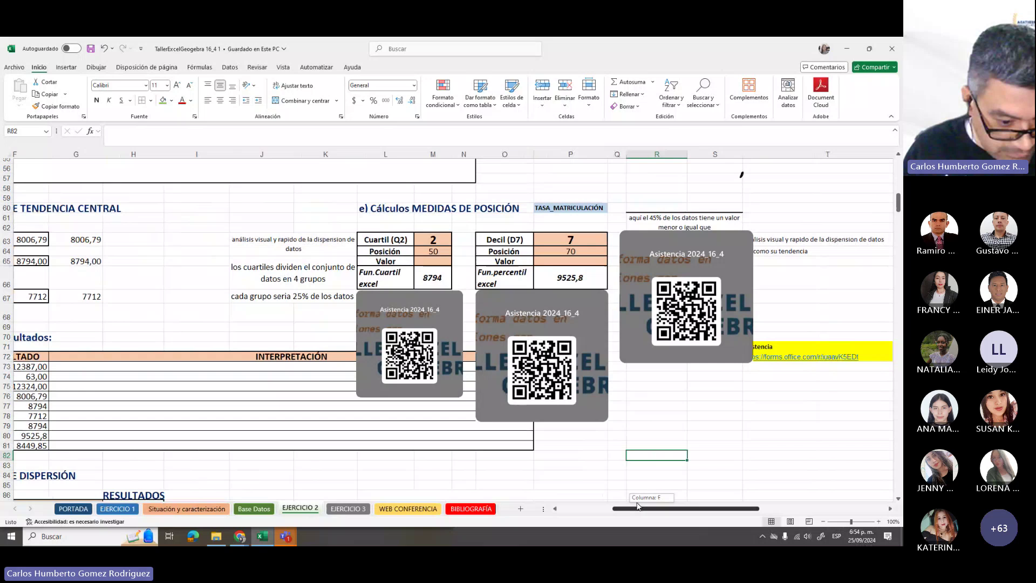
{"action": "left_click", "coordinate": [260, 510]}
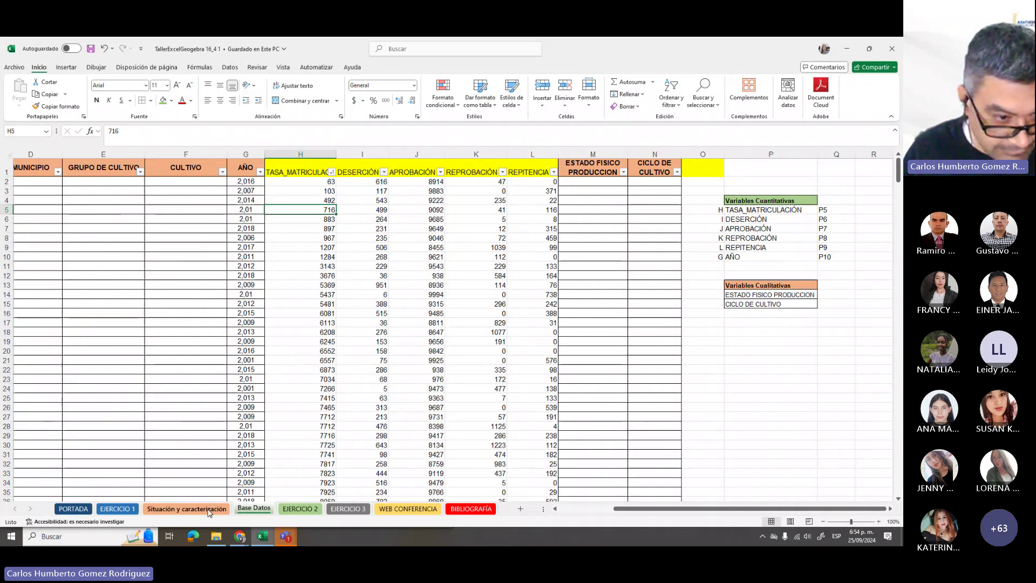
{"action": "left_click", "coordinate": [187, 509]}
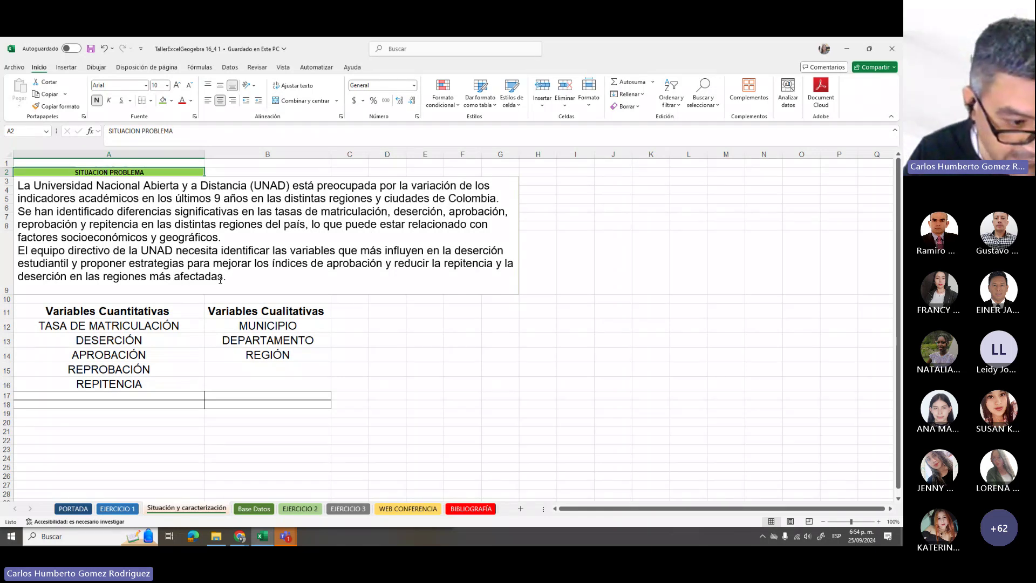
{"action": "left_click", "coordinate": [154, 327]}
{"action": "left_click", "coordinate": [147, 344]}
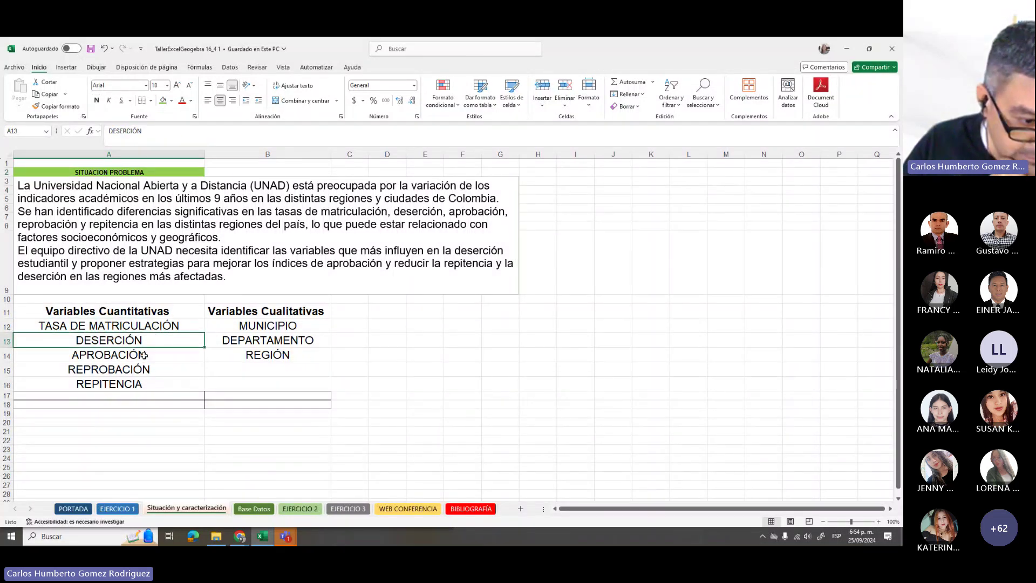
{"action": "left_click", "coordinate": [143, 354]}
{"action": "left_click", "coordinate": [141, 371]}
{"action": "left_click", "coordinate": [133, 384]}
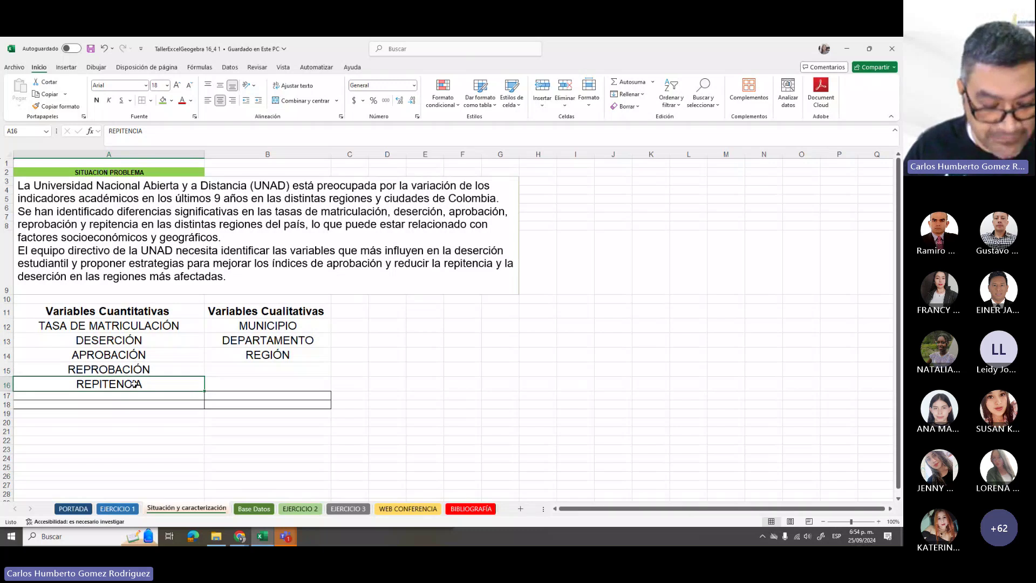
Choose TASA_MATRICULACIÓN as the quantitative variable in B3 of the EJERCICIO 2 sheet
{"action": "left_click", "coordinate": [303, 507]}
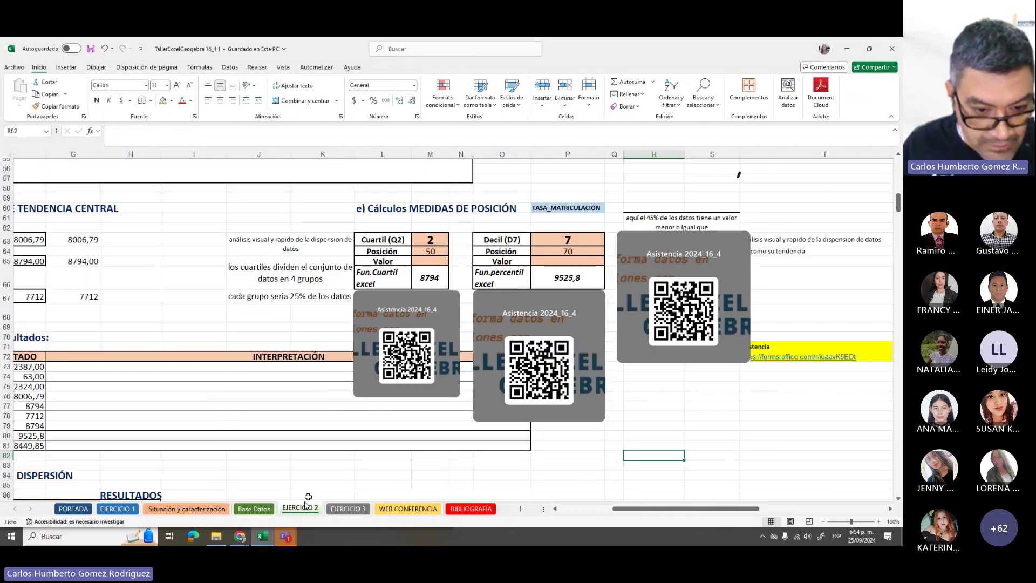
{"action": "left_click_drag", "start_coordinate": [685, 509], "coordinate": [632, 509]}
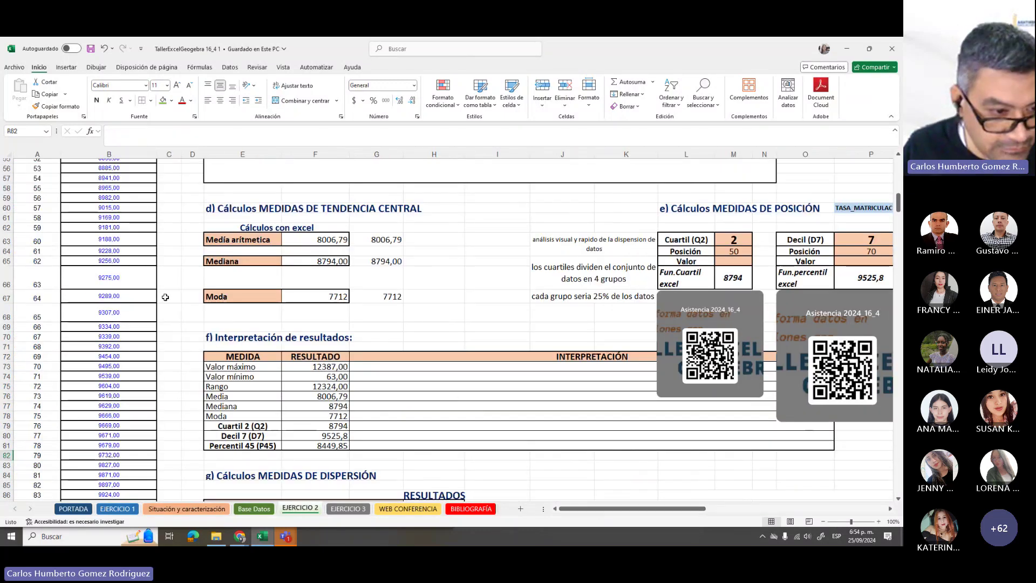
{"action": "scroll", "coordinate": [165, 297], "scroll_direction": "up", "scroll_amount": 18}
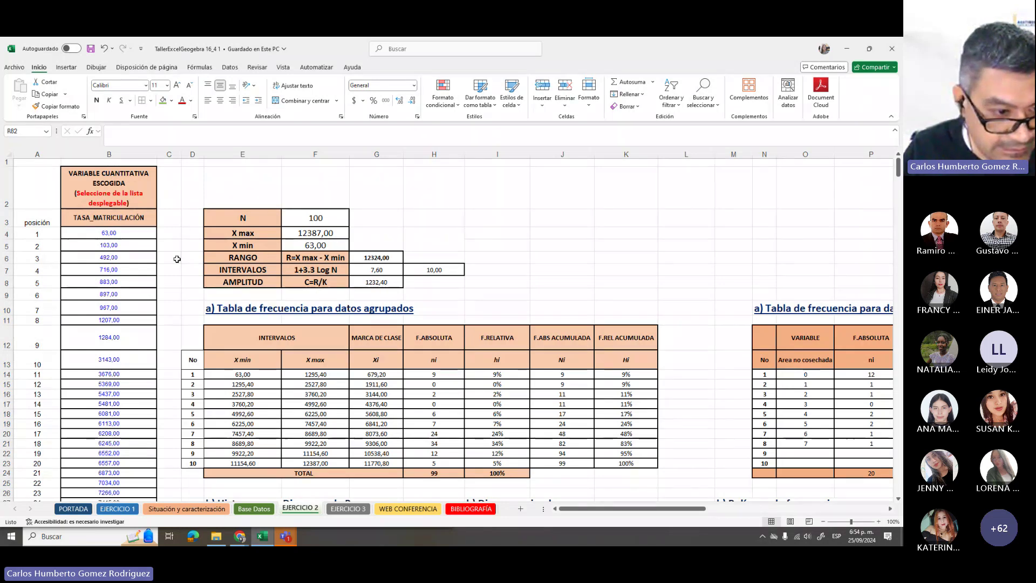
{"action": "scroll", "coordinate": [177, 259], "scroll_direction": "up", "scroll_amount": 1}
{"action": "scroll", "coordinate": [164, 257], "scroll_direction": "up", "scroll_amount": 1}
{"action": "left_click", "coordinate": [95, 237]}
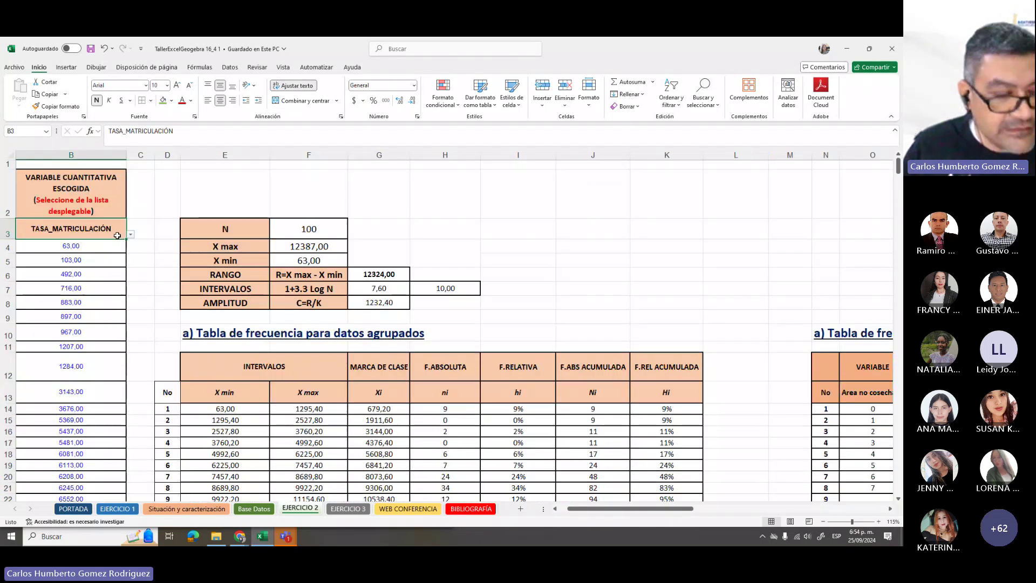
{"action": "key", "text": "alt+Down"}
{"action": "left_click", "coordinate": [81, 244]}
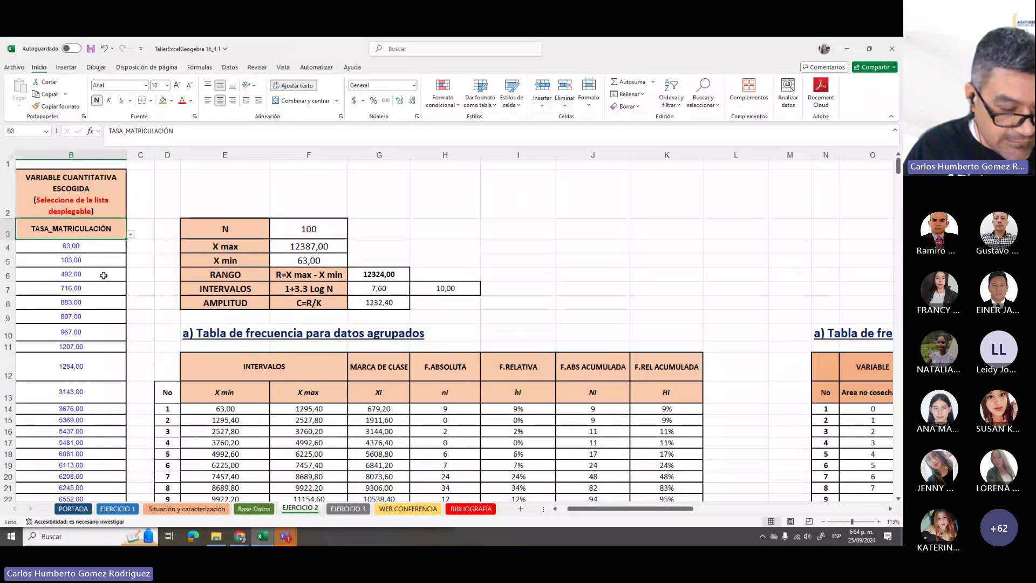
Review the TASA_MATRICULACIÓN values with their positions, and go to the MEDIDAS DE POSICIÓN heading in row 60
{"action": "scroll", "coordinate": [102, 274], "scroll_direction": "down", "scroll_amount": 1}
{"action": "left_click_drag", "start_coordinate": [610, 507], "coordinate": [601, 508]}
{"action": "scroll", "coordinate": [131, 326], "scroll_direction": "down", "scroll_amount": 4}
{"action": "scroll", "coordinate": [131, 326], "scroll_direction": "down", "scroll_amount": 20}
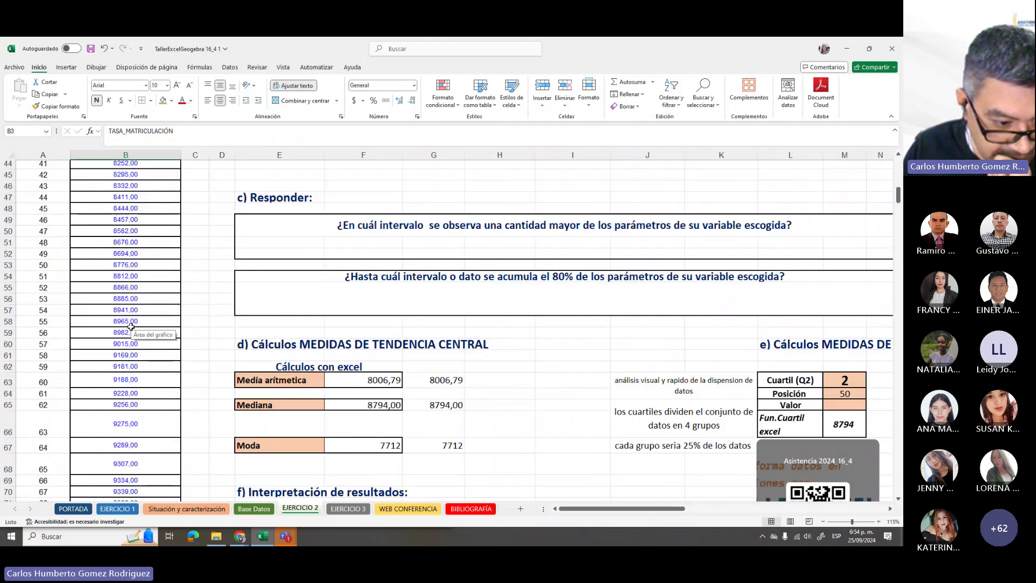
{"action": "left_click_drag", "start_coordinate": [43, 312], "coordinate": [125, 312]}
{"action": "scroll", "coordinate": [719, 329], "scroll_direction": "up", "scroll_amount": 6}
{"action": "scroll", "coordinate": [719, 329], "scroll_direction": "up", "scroll_amount": 7}
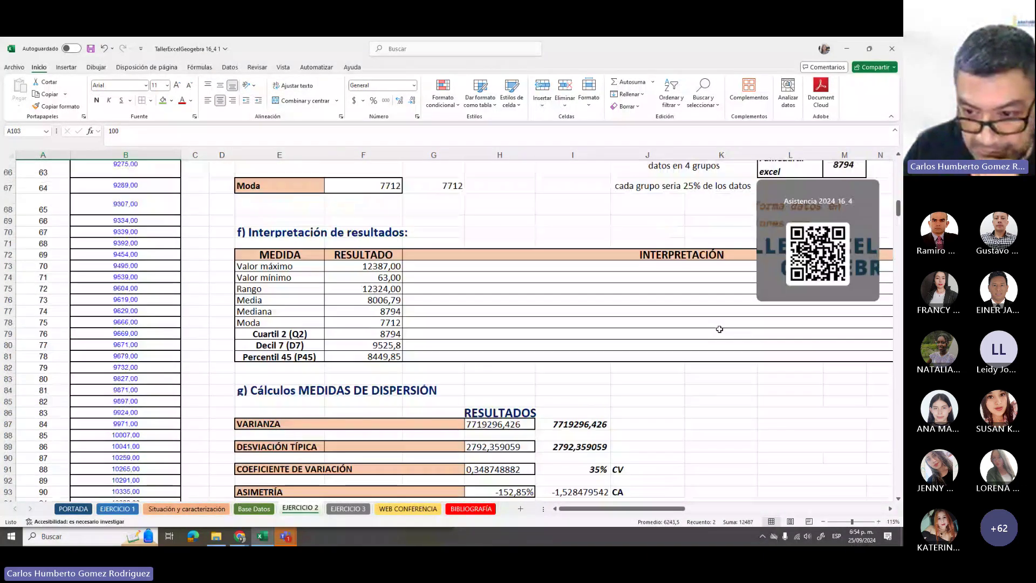
{"action": "left_click", "coordinate": [623, 508]}
{"action": "left_click_drag", "start_coordinate": [623, 508], "coordinate": [700, 508]}
{"action": "left_click_drag", "start_coordinate": [303, 247], "coordinate": [424, 243]}
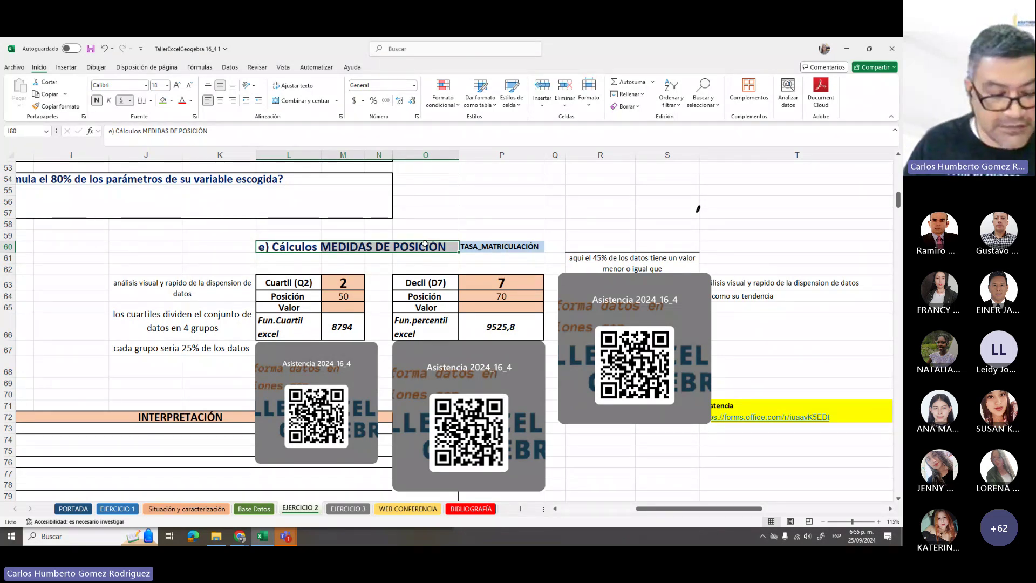
Highlight the note about visual and quick analysis of data dispersion beside the Cuartil (Q2) table in green ink
{"action": "key", "text": "alt+j"}
{"action": "key", "text": "i"}
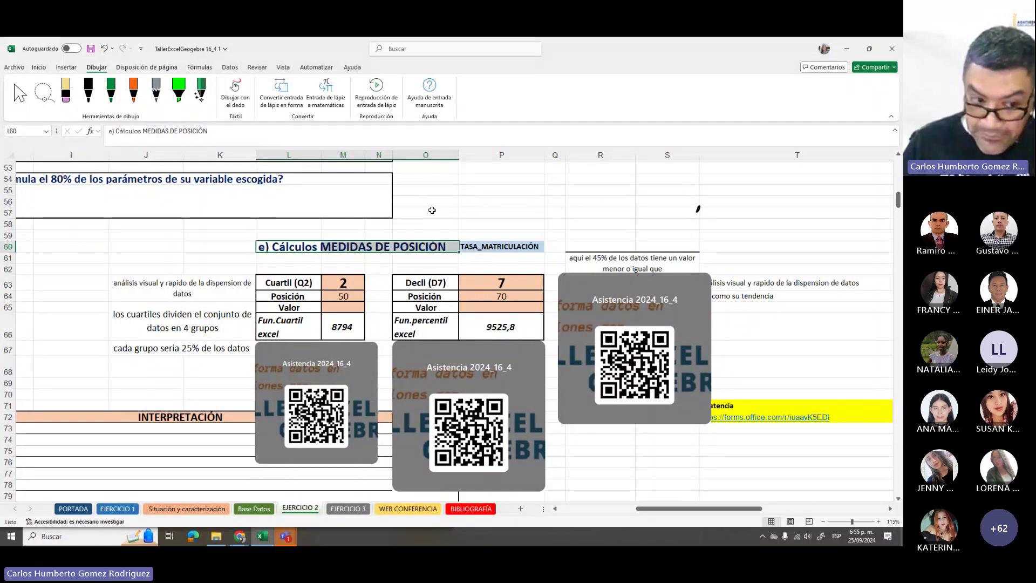
{"action": "left_click", "coordinate": [178, 90]}
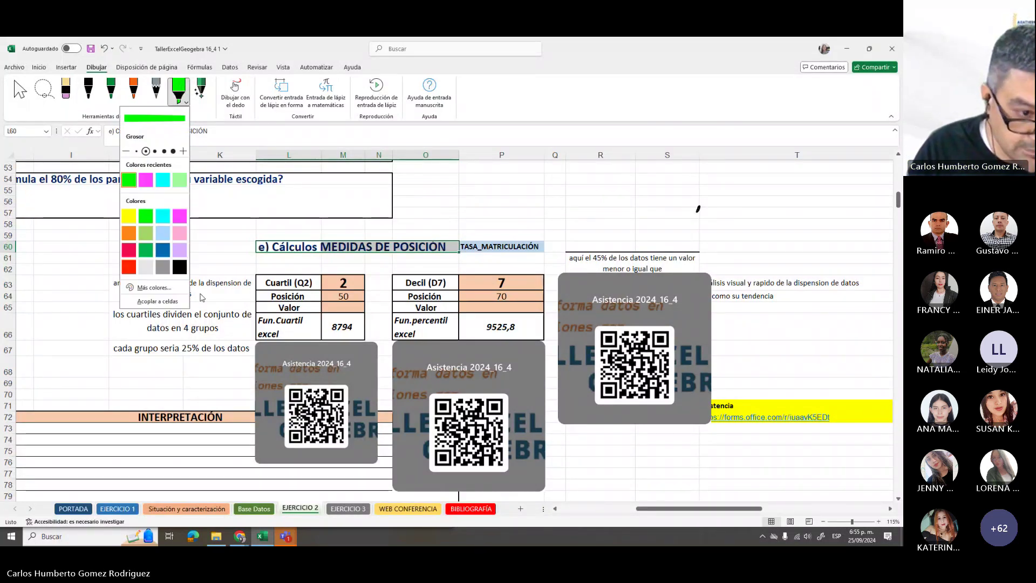
{"action": "left_click", "coordinate": [84, 284]}
{"action": "mouse_move", "coordinate": [169, 276]}
{"action": "left_mouse_down"}
{"action": "mouse_move", "coordinate": [246, 288]}
{"action": "mouse_move", "coordinate": [115, 296]}
{"action": "mouse_move", "coordinate": [162, 278]}
{"action": "left_mouse_up"}
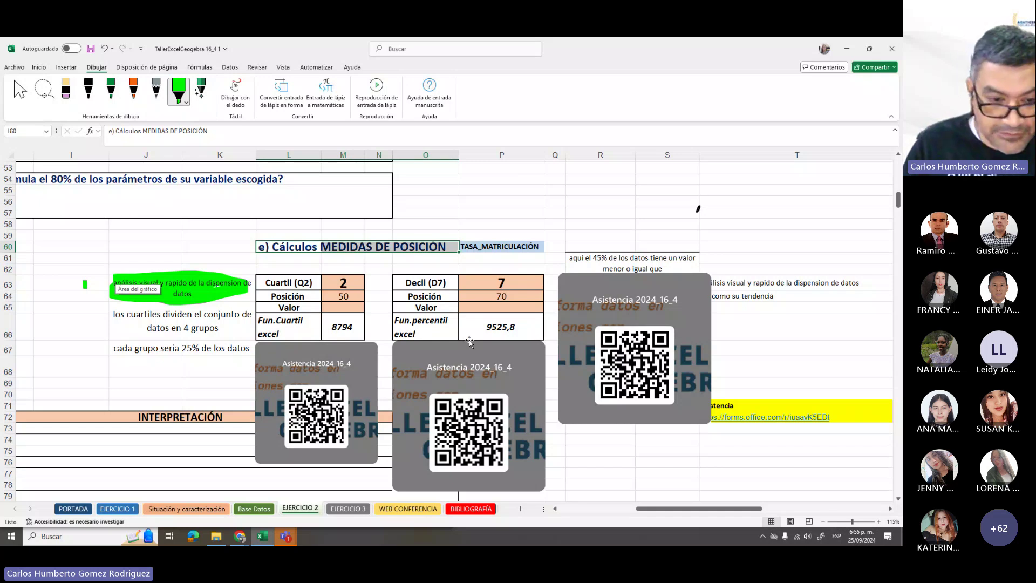
Try highlighting the Cuartil (Q2) and Decil (D7) labels in green, and remove both highlights
{"action": "left_click_drag", "start_coordinate": [260, 284], "coordinate": [306, 284]}
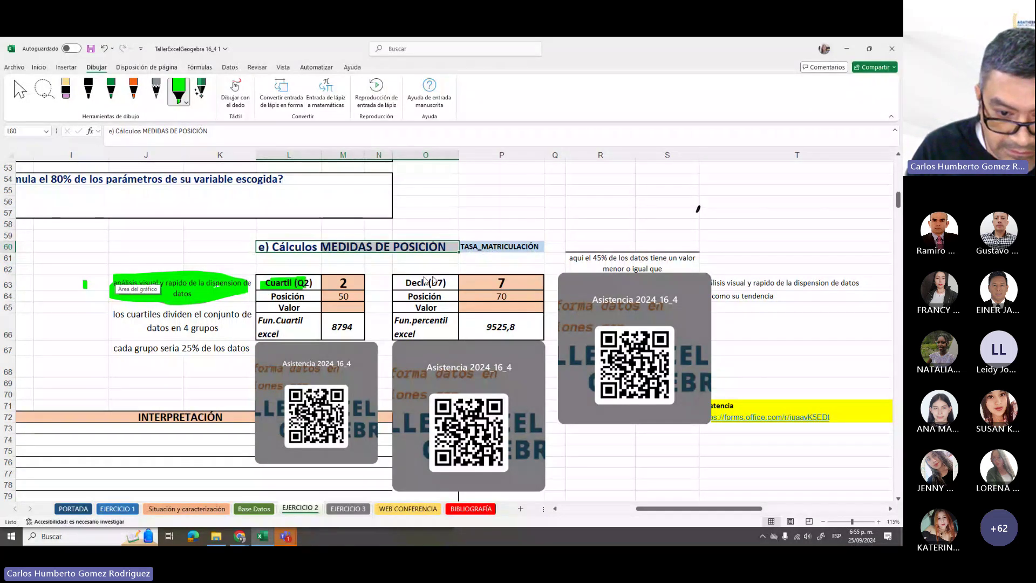
{"action": "left_click_drag", "start_coordinate": [404, 284], "coordinate": [438, 283]}
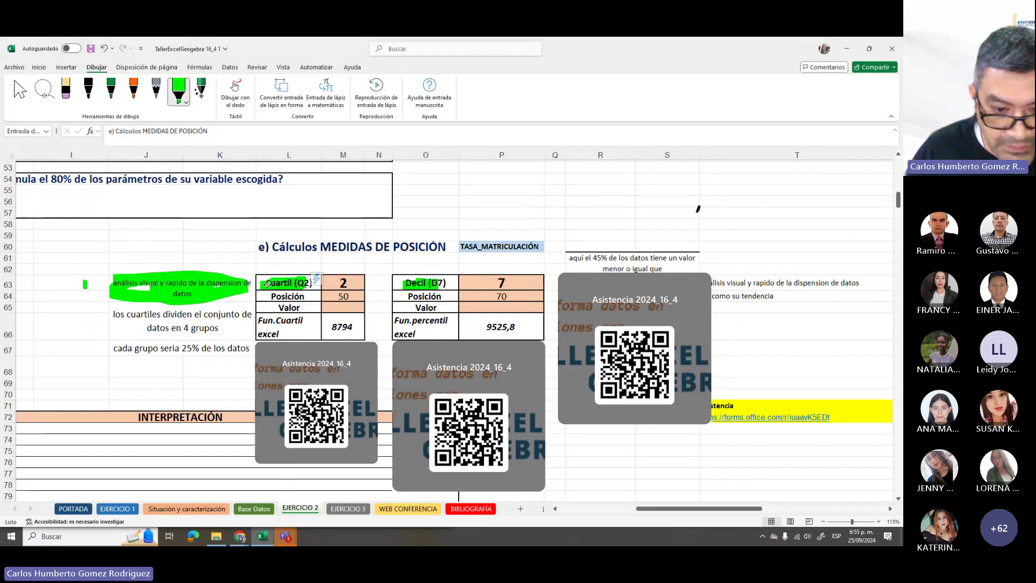
{"action": "left_click", "coordinate": [286, 283]}
{"action": "key", "text": "Delete"}
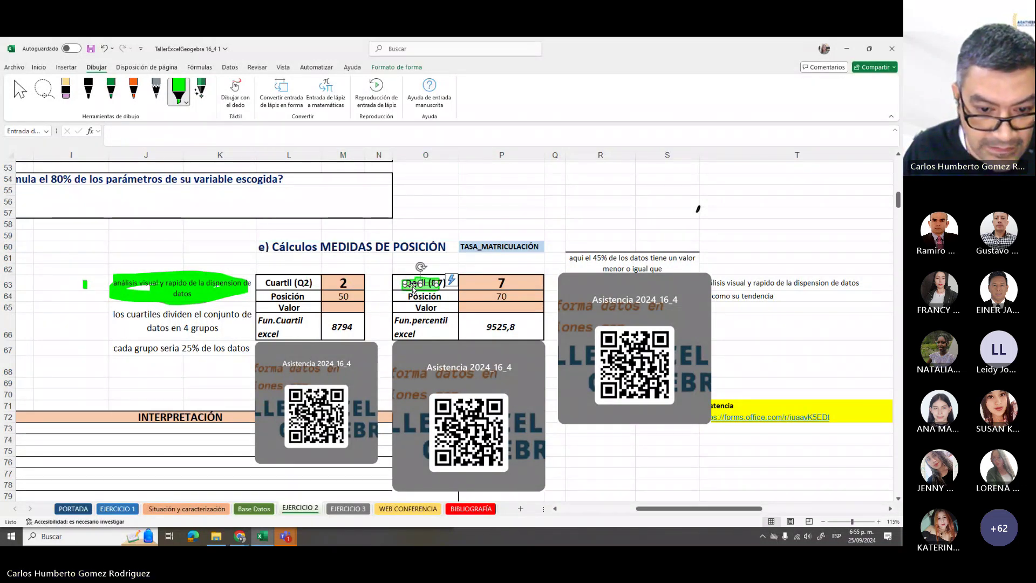
{"action": "key", "text": "Delete"}
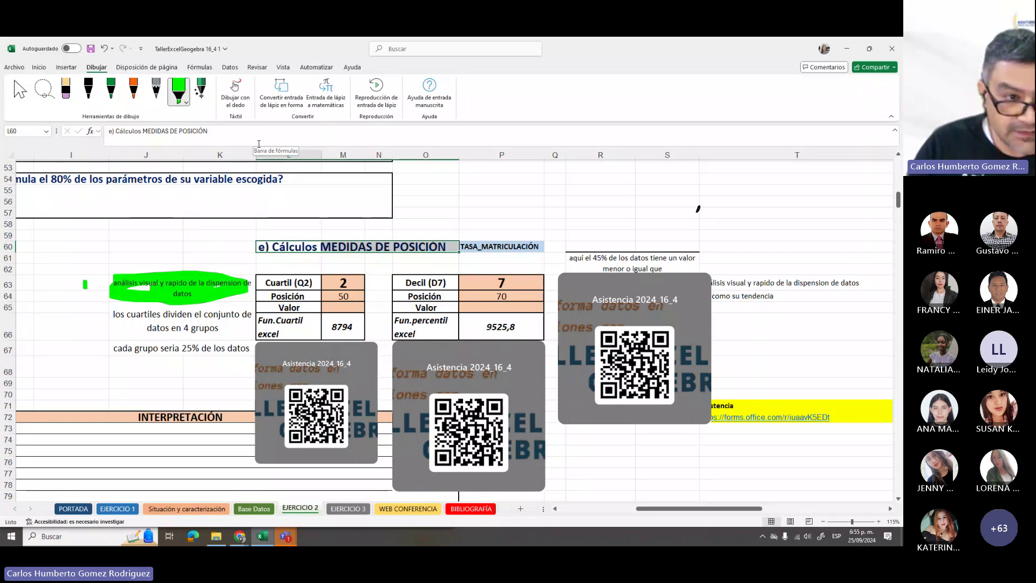
Circle the quartile number 2 in green pen and handwrite "2/4 = 1/2 = mitad de los datos 50%" above the 45% note
{"action": "left_click", "coordinate": [111, 96]}
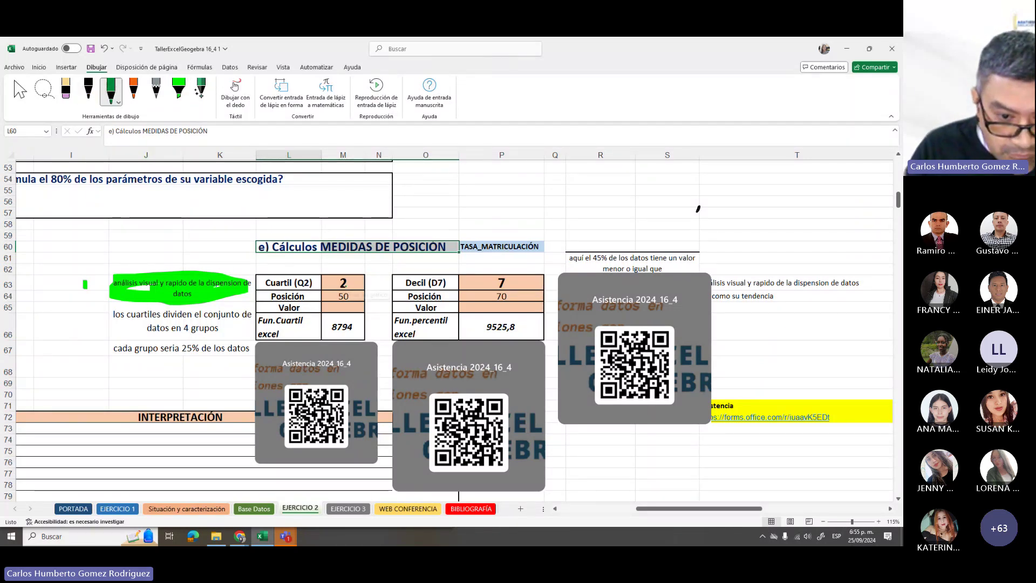
{"action": "mouse_move", "coordinate": [351, 274]}
{"action": "left_mouse_down"}
{"action": "mouse_move", "coordinate": [339, 290]}
{"action": "mouse_move", "coordinate": [352, 273]}
{"action": "left_mouse_up"}
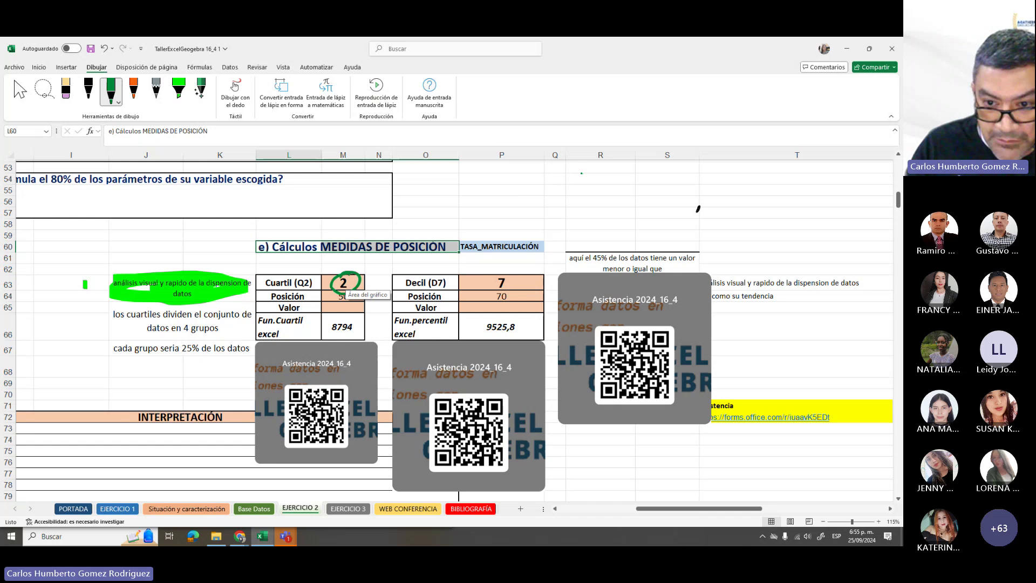
{"action": "mouse_move", "coordinate": [581, 173]}
{"action": "left_mouse_down"}
{"action": "mouse_move", "coordinate": [583, 188]}
{"action": "mouse_move", "coordinate": [607, 199]}
{"action": "mouse_move", "coordinate": [581, 229]}
{"action": "mouse_move", "coordinate": [626, 197]}
{"action": "mouse_move", "coordinate": [634, 212]}
{"action": "left_mouse_up"}
{"action": "mouse_move", "coordinate": [676, 169]}
{"action": "left_mouse_down"}
{"action": "mouse_move", "coordinate": [678, 230]}
{"action": "mouse_move", "coordinate": [720, 200]}
{"action": "mouse_move", "coordinate": [753, 211]}
{"action": "mouse_move", "coordinate": [777, 192]}
{"action": "mouse_move", "coordinate": [793, 205]}
{"action": "mouse_move", "coordinate": [816, 199]}
{"action": "mouse_move", "coordinate": [820, 180]}
{"action": "left_mouse_up"}
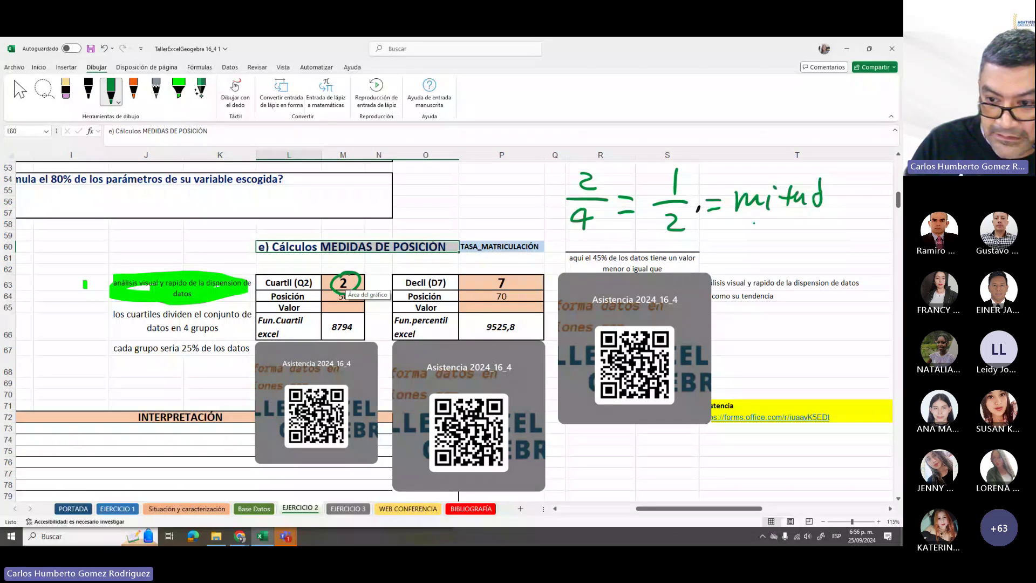
{"action": "mouse_move", "coordinate": [748, 216]}
{"action": "left_mouse_down"}
{"action": "mouse_move", "coordinate": [762, 233]}
{"action": "mouse_move", "coordinate": [825, 218]}
{"action": "left_mouse_up"}
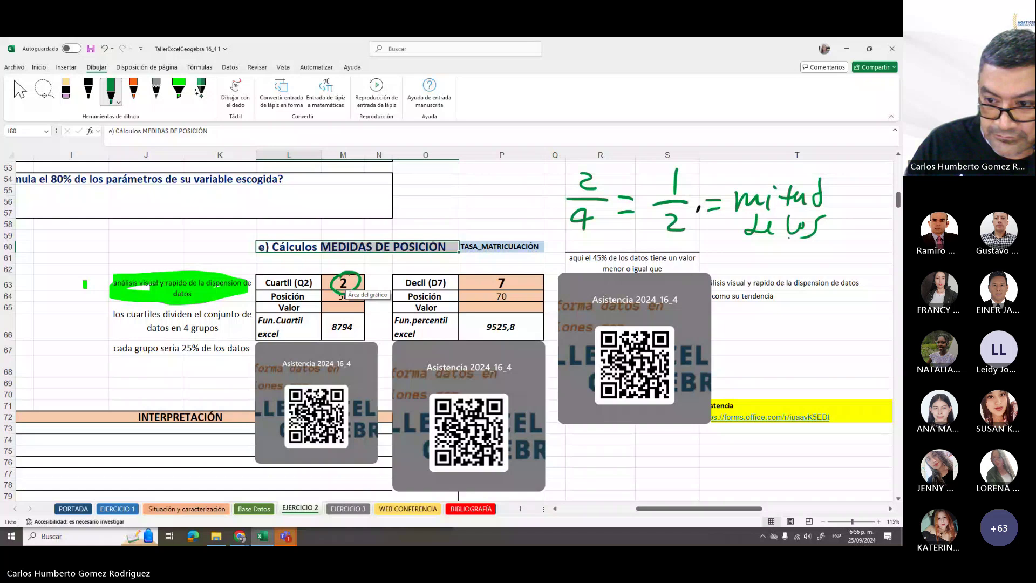
{"action": "mouse_move", "coordinate": [771, 248]}
{"action": "left_mouse_down"}
{"action": "mouse_move", "coordinate": [822, 252]}
{"action": "mouse_move", "coordinate": [827, 242]}
{"action": "left_mouse_up"}
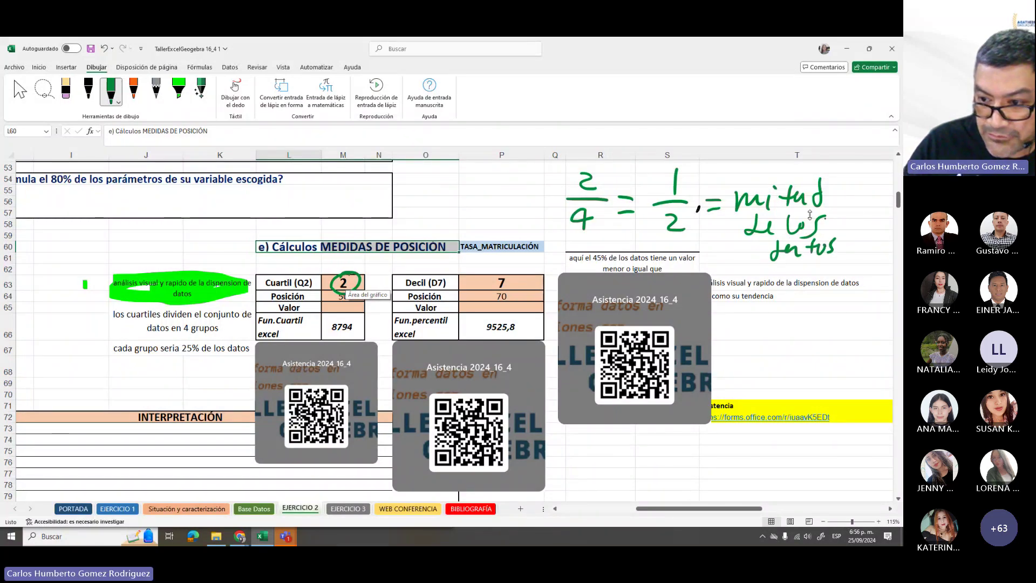
{"action": "mouse_move", "coordinate": [857, 204]}
{"action": "left_mouse_down"}
{"action": "mouse_move", "coordinate": [845, 214]}
{"action": "mouse_move", "coordinate": [877, 221]}
{"action": "left_mouse_up"}
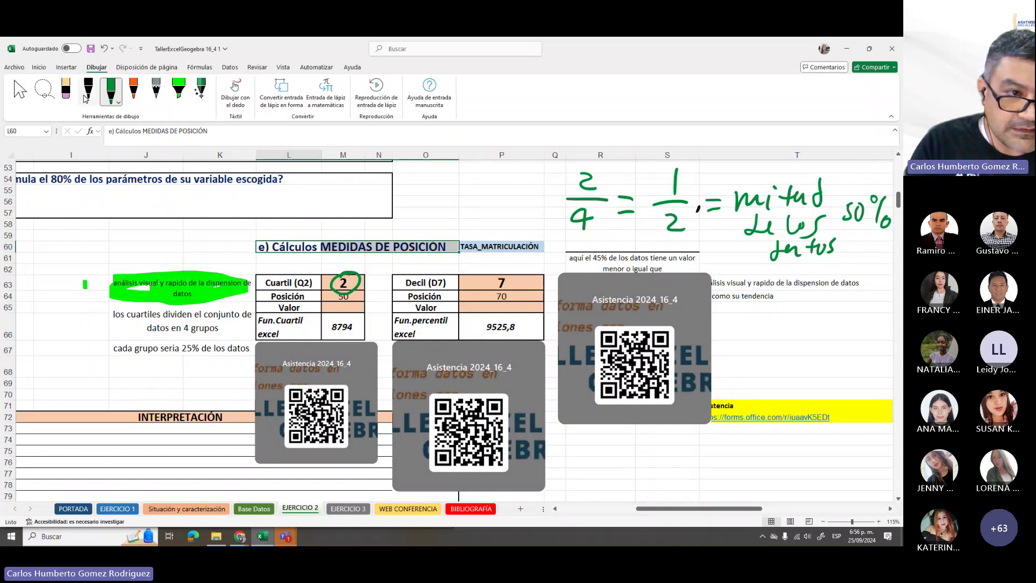
Handwrite "1/4 = 0.25 → 25%" in green pen above the 2/4 fraction
{"action": "left_click", "coordinate": [65, 91]}
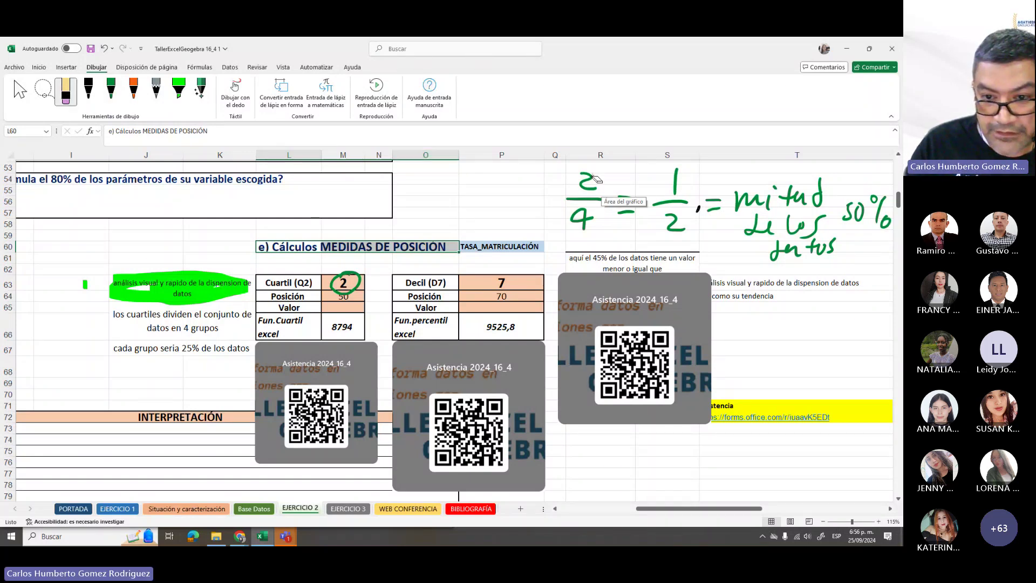
{"action": "left_click", "coordinate": [110, 89]}
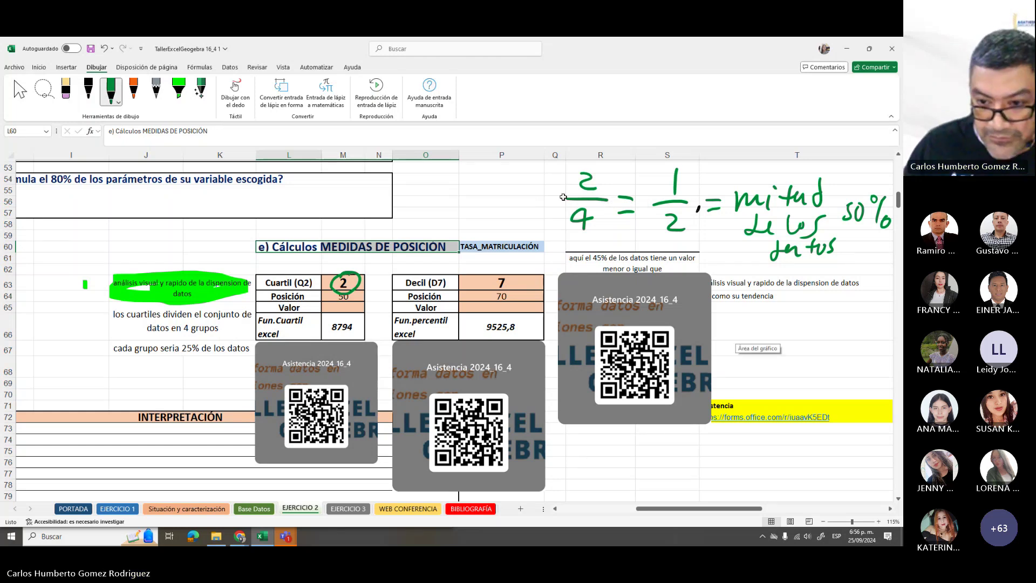
{"action": "scroll", "coordinate": [686, 238], "scroll_direction": "up", "scroll_amount": 5}
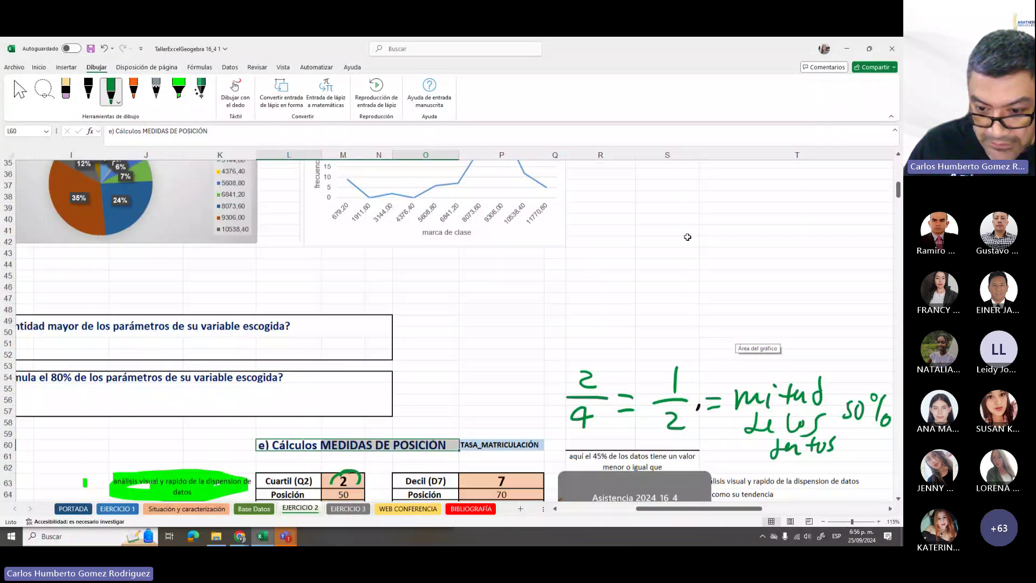
{"action": "scroll", "coordinate": [687, 240], "scroll_direction": "down", "scroll_amount": 2}
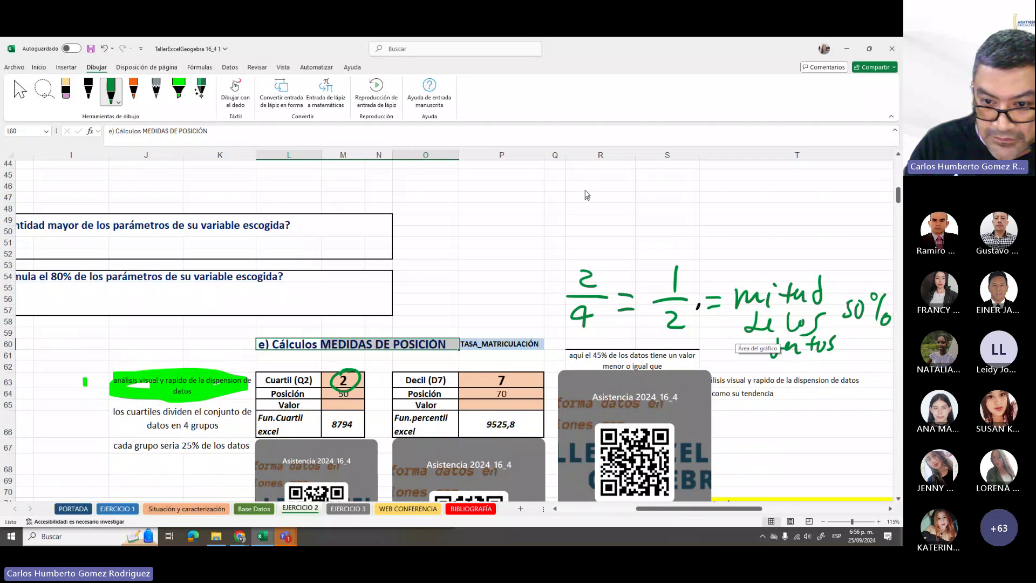
{"action": "mouse_move", "coordinate": [587, 177]}
{"action": "left_mouse_down"}
{"action": "mouse_move", "coordinate": [596, 208]}
{"action": "mouse_move", "coordinate": [583, 233]}
{"action": "left_mouse_up"}
{"action": "left_click", "coordinate": [580, 215]}
{"action": "mouse_move", "coordinate": [606, 209]}
{"action": "left_mouse_down"}
{"action": "mouse_move", "coordinate": [617, 215]}
{"action": "mouse_move", "coordinate": [651, 198]}
{"action": "mouse_move", "coordinate": [691, 210]}
{"action": "left_mouse_up"}
{"action": "left_click", "coordinate": [667, 211]}
{"action": "mouse_move", "coordinate": [704, 194]}
{"action": "left_mouse_down"}
{"action": "mouse_move", "coordinate": [696, 203]}
{"action": "mouse_move", "coordinate": [762, 209]}
{"action": "left_mouse_up"}
{"action": "left_click_drag", "start_coordinate": [778, 191], "coordinate": [769, 208]}
{"action": "left_click_drag", "start_coordinate": [788, 190], "coordinate": [796, 218]}
{"action": "left_click_drag", "start_coordinate": [802, 207], "coordinate": [809, 212]}
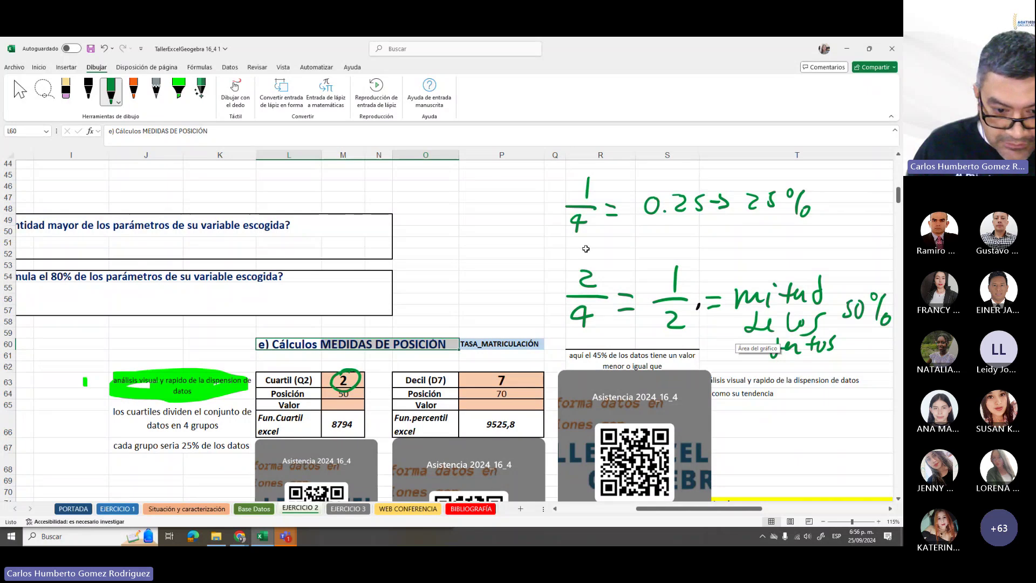
Highlight in green the notes about quartiles dividing the data into 4 groups and each group being 25% of the data
{"action": "scroll", "coordinate": [281, 344], "scroll_direction": "down", "scroll_amount": 3}
{"action": "left_click", "coordinate": [210, 324]}
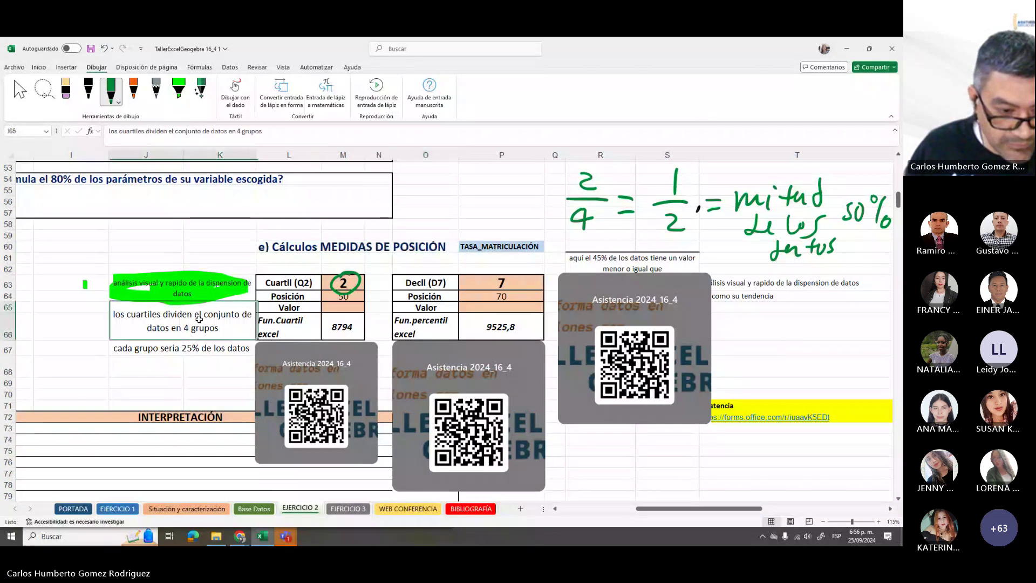
{"action": "left_click", "coordinate": [178, 91]}
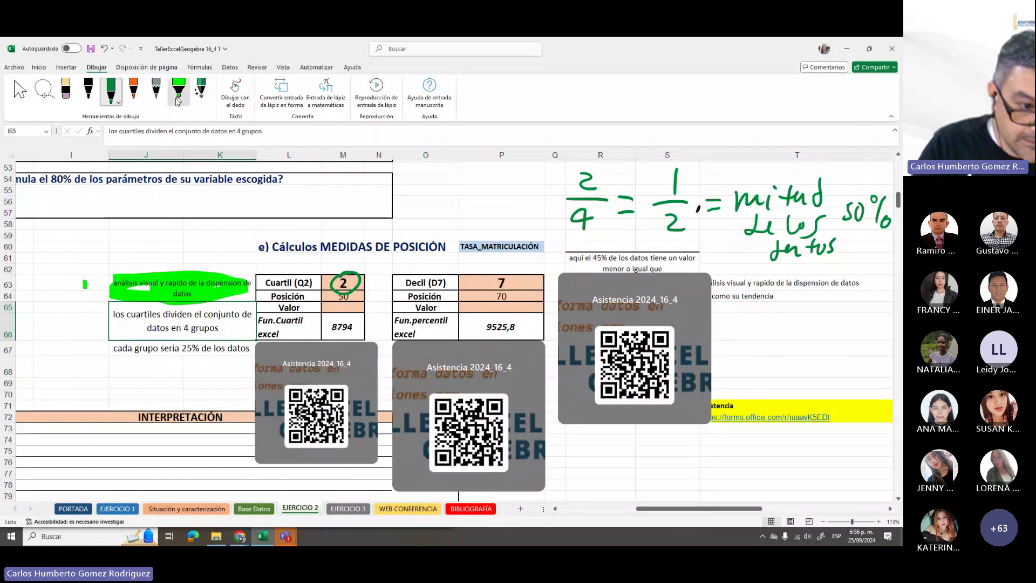
{"action": "mouse_move", "coordinate": [113, 314]}
{"action": "left_mouse_down"}
{"action": "mouse_move", "coordinate": [239, 321]}
{"action": "mouse_move", "coordinate": [154, 332]}
{"action": "mouse_move", "coordinate": [123, 350]}
{"action": "mouse_move", "coordinate": [244, 351]}
{"action": "left_mouse_up"}
{"action": "left_click", "coordinate": [66, 90]}
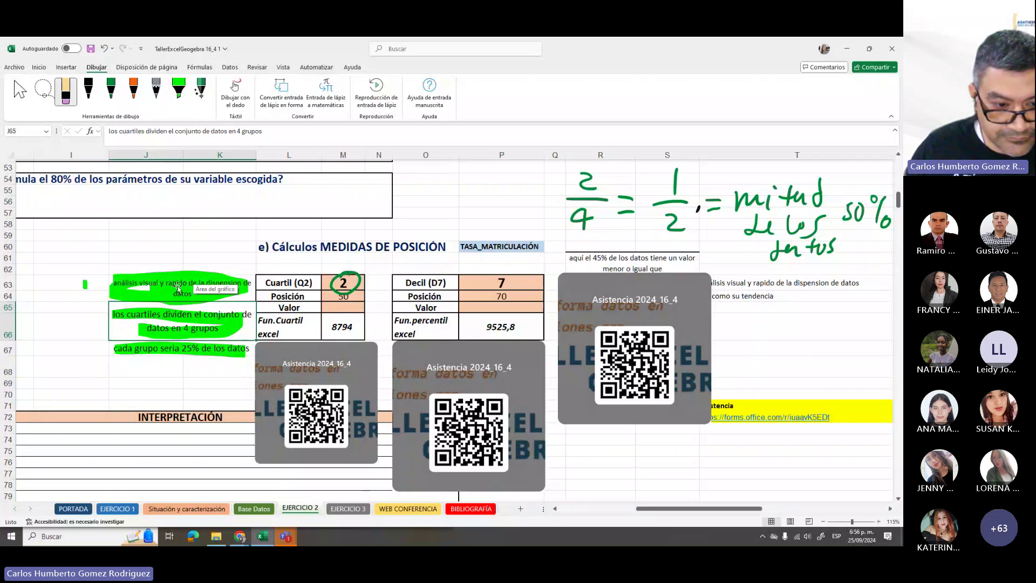
Remove the green highlights from the dispersion and quartile notes and the green circle around the quartile number 2
{"action": "left_click", "coordinate": [178, 288]}
{"action": "left_click", "coordinate": [176, 288]}
{"action": "left_click", "coordinate": [194, 321]}
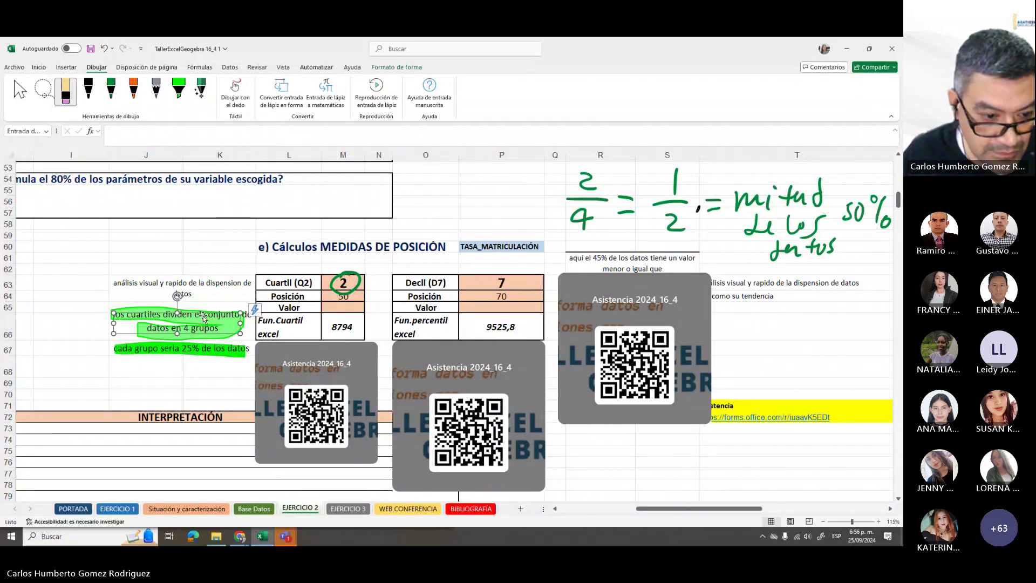
{"action": "left_click", "coordinate": [204, 350]}
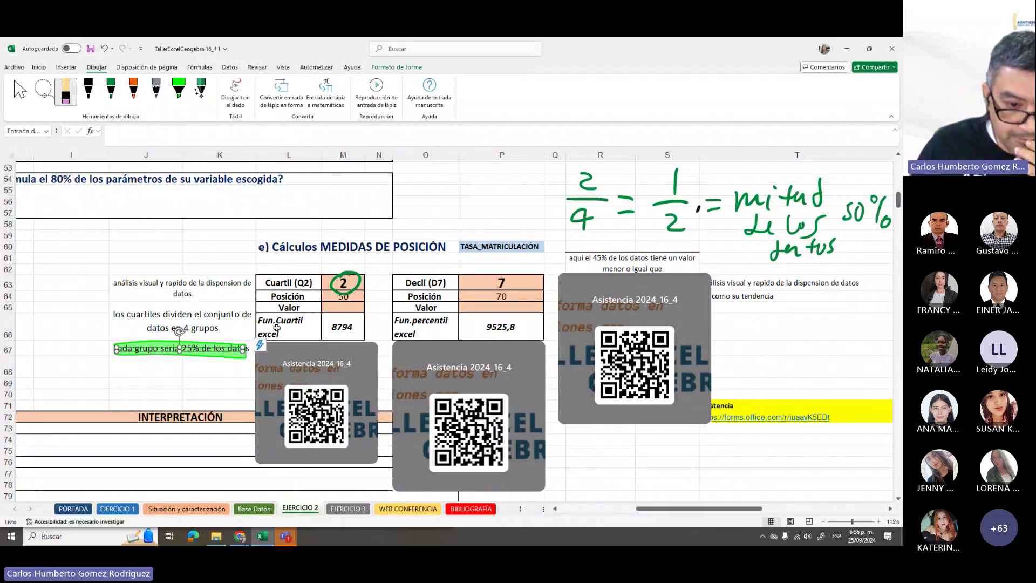
{"action": "left_click", "coordinate": [334, 287]}
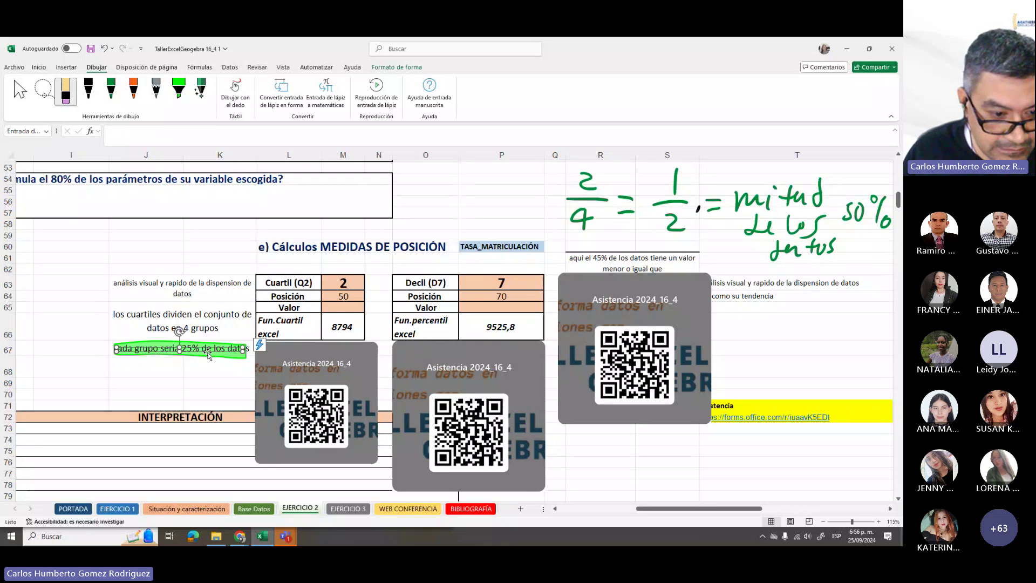
{"action": "left_click", "coordinate": [205, 351]}
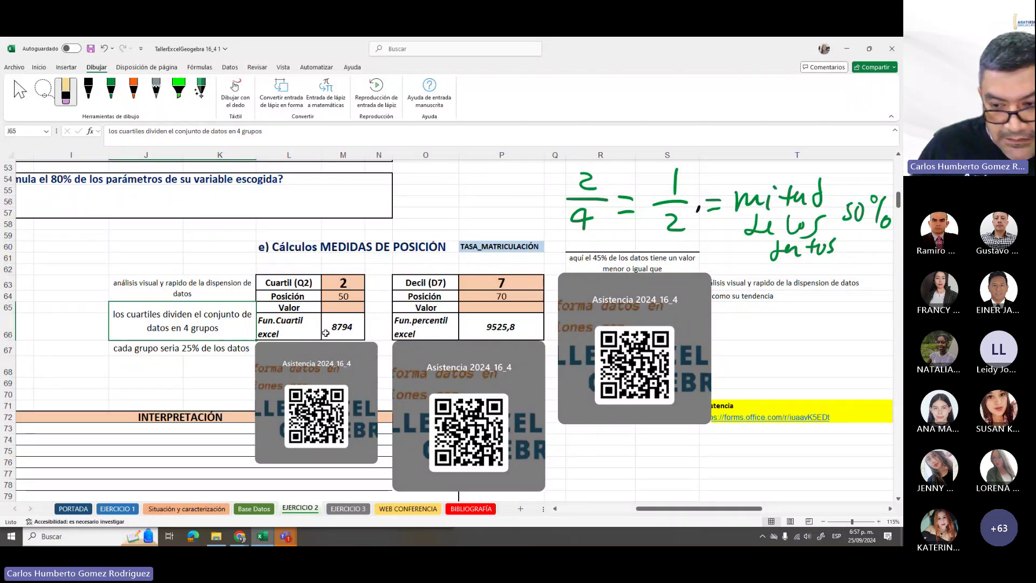
Delete the green handwritten "2/4 = 1/2" and "= mitad de los datos 50%" above the 45% note
{"action": "left_click", "coordinate": [591, 200]}
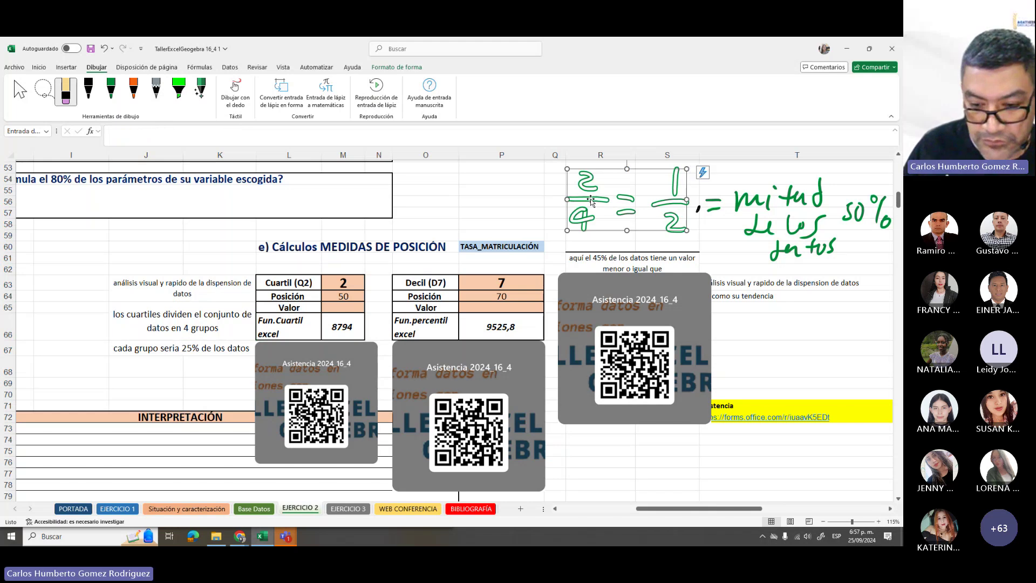
{"action": "key", "text": "Delete"}
{"action": "left_click", "coordinate": [714, 210]}
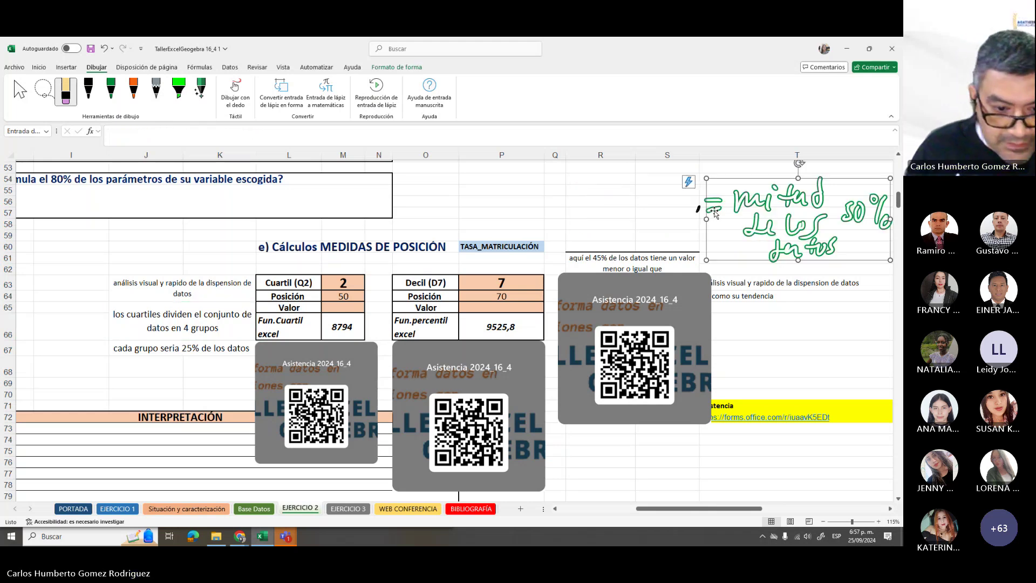
{"action": "key", "text": "Delete"}
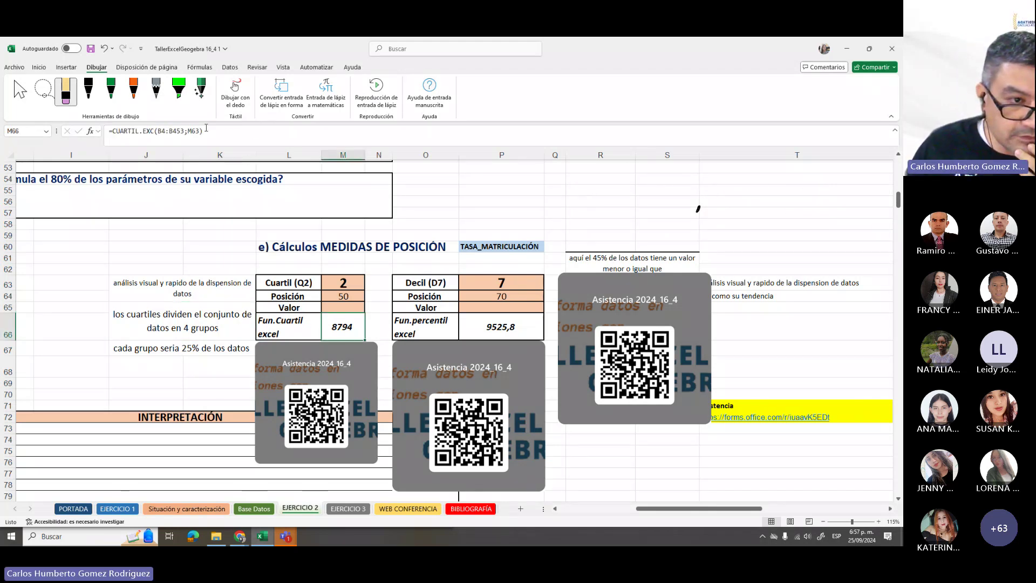
Overwrite the Fun.Cuartil excel formula in M66, beginning the quartile function again with "=cu"
{"action": "left_click_drag", "start_coordinate": [205, 131], "coordinate": [96, 130]}
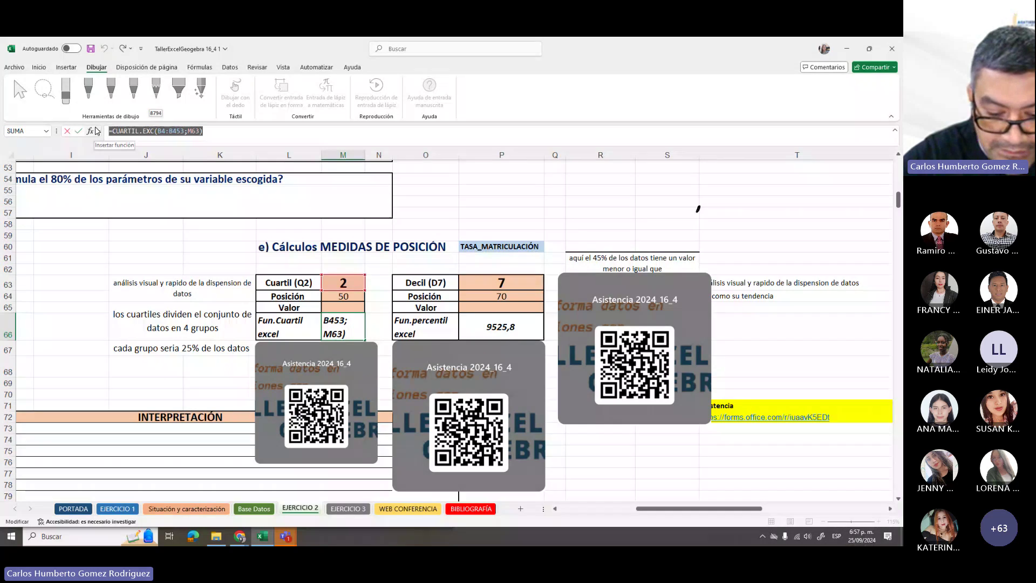
{"action": "type", "text": "=cu"}
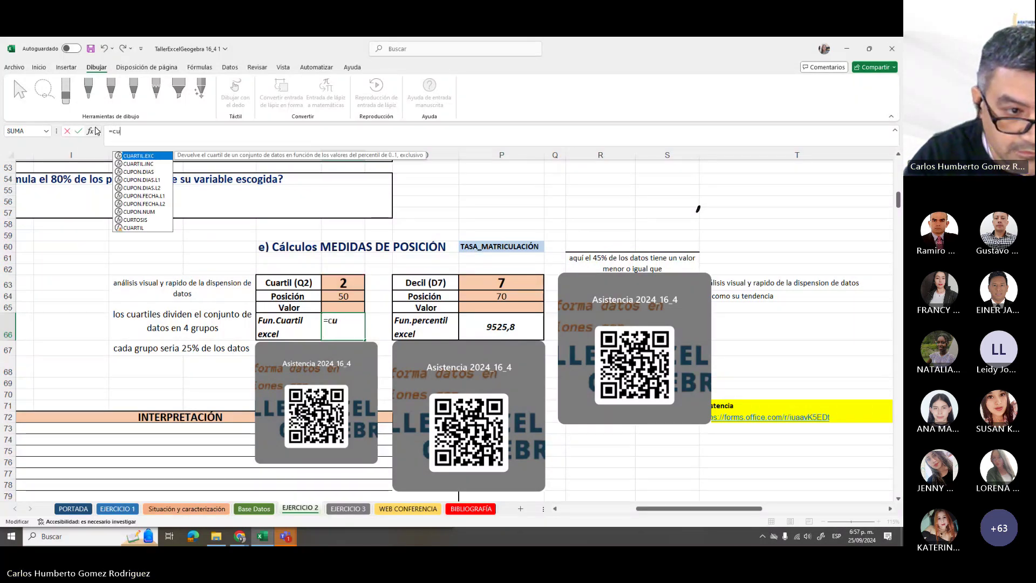
Start a CUARTIL.EXC formula in the Fun.Cuartil excel cell of the Cuartil (Q2) table
{"action": "type", "text": "artil"}
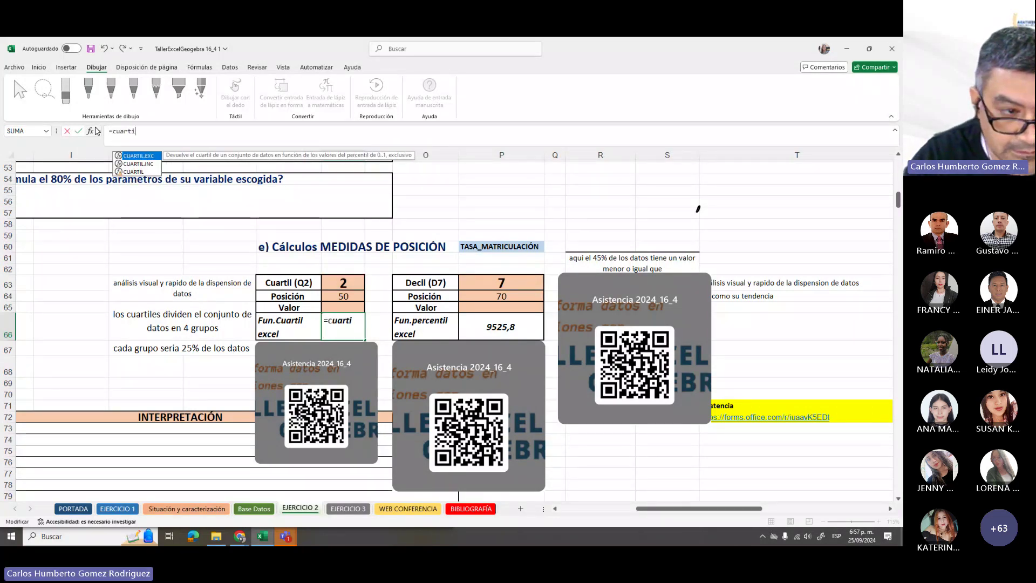
{"action": "double_click", "coordinate": [139, 160]}
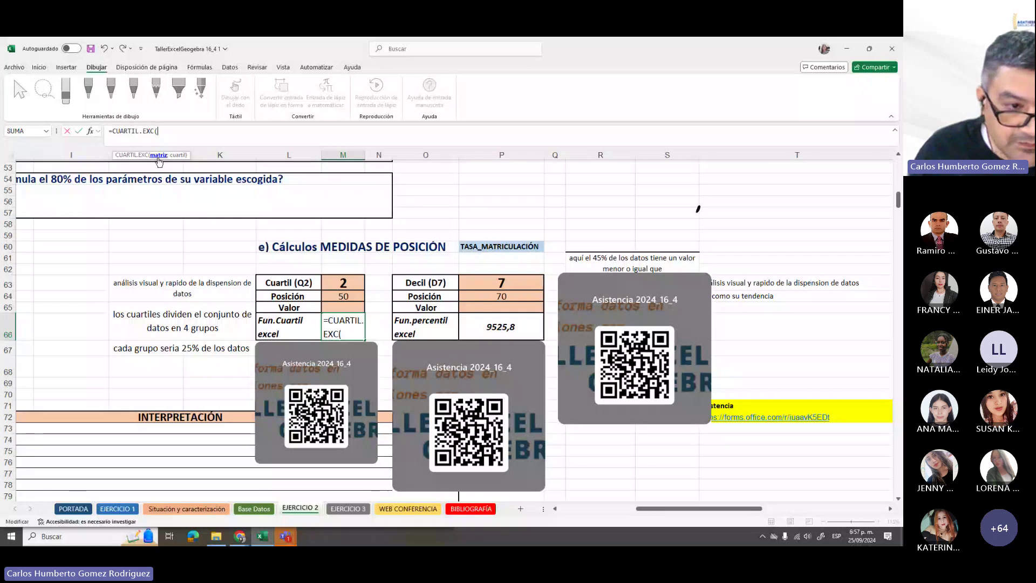
{"action": "left_click_drag", "start_coordinate": [648, 508], "coordinate": [557, 510]}
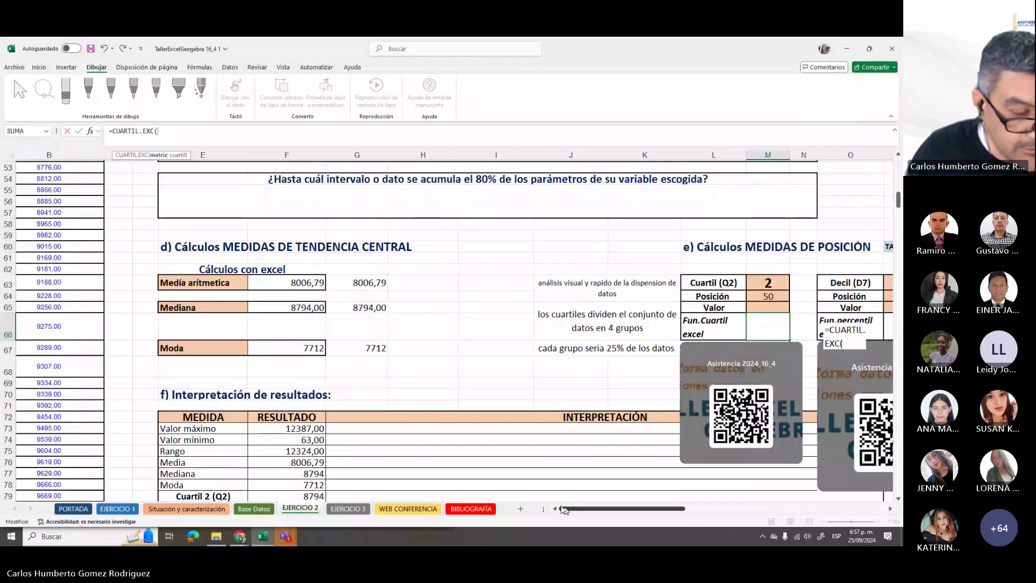
{"action": "scroll", "coordinate": [76, 260], "scroll_direction": "up", "scroll_amount": 7}
{"action": "scroll", "coordinate": [76, 261], "scroll_direction": "up", "scroll_amount": 8}
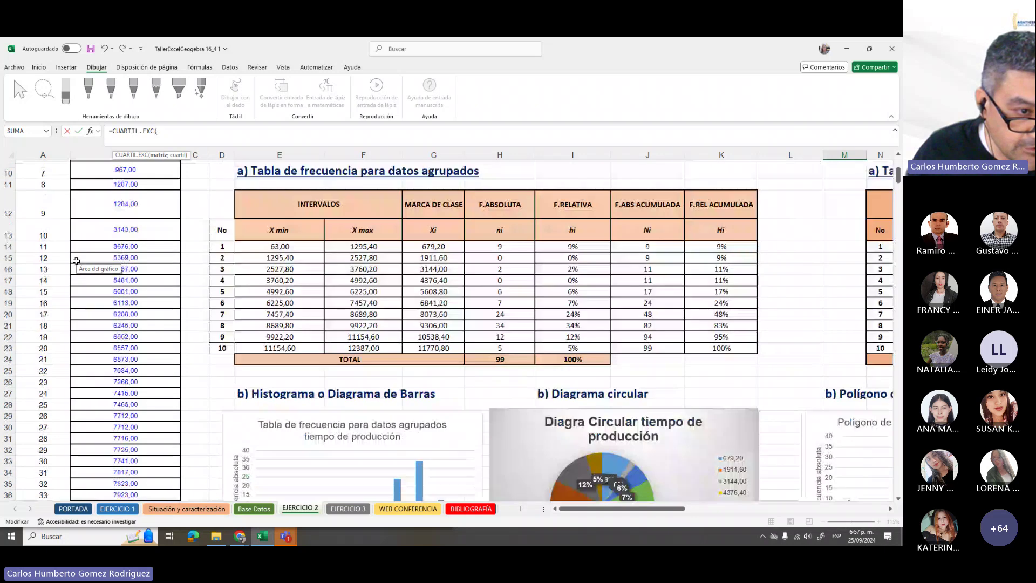
{"action": "scroll", "coordinate": [76, 260], "scroll_direction": "up", "scroll_amount": 3}
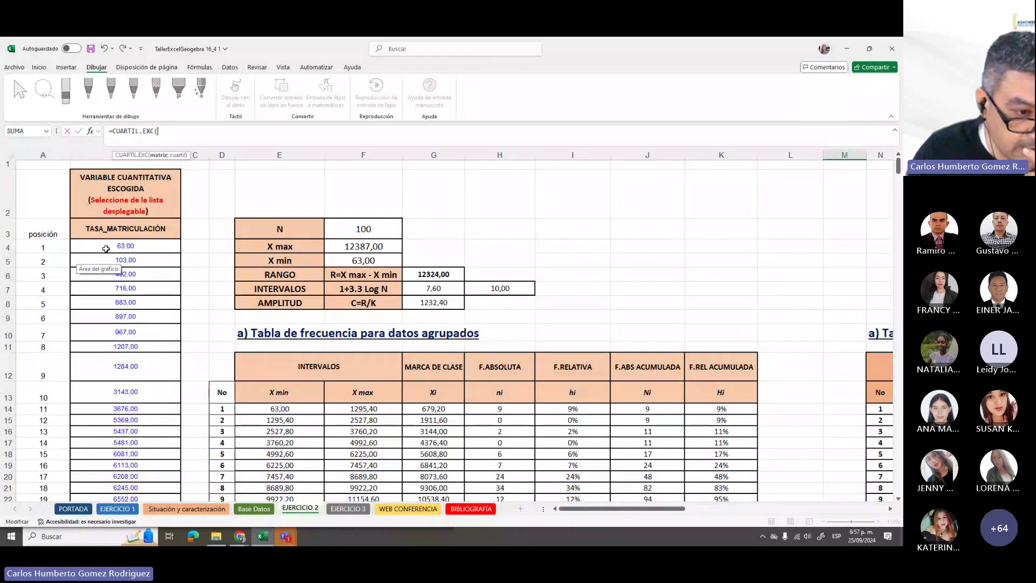
{"action": "left_click", "coordinate": [106, 248]}
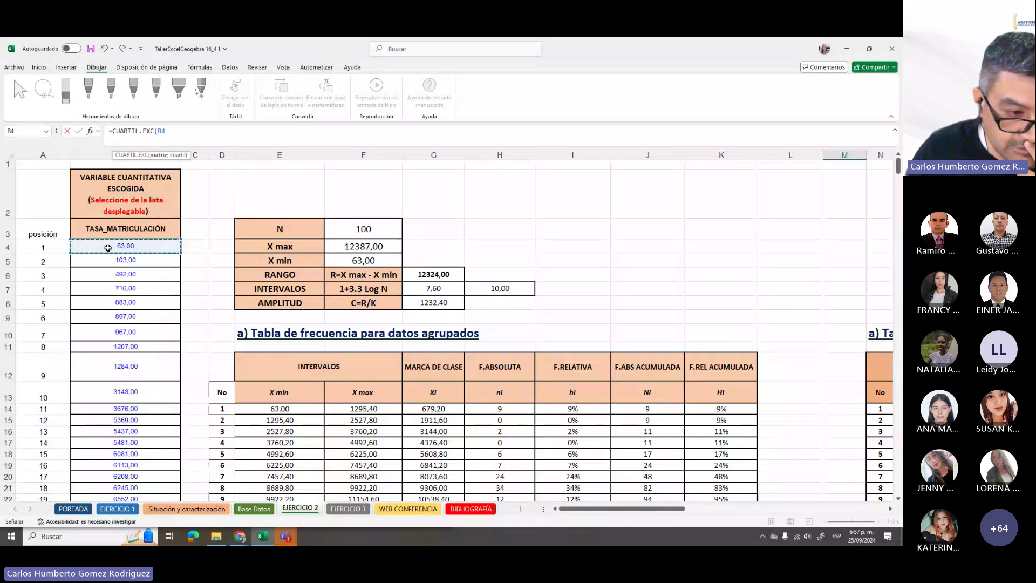
{"action": "mouse_move", "coordinate": [111, 249]}
{"action": "left_mouse_down"}
{"action": "mouse_move", "coordinate": [125, 504]}
{"action": "mouse_move", "coordinate": [114, 157]}
{"action": "mouse_move", "coordinate": [117, 241]}
{"action": "left_mouse_up"}
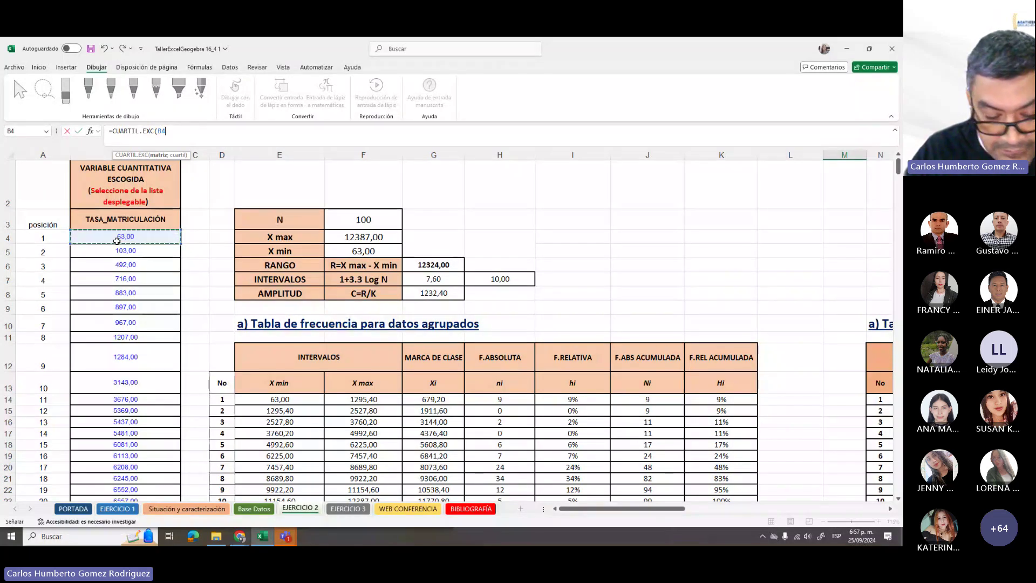
{"action": "key", "text": "ctrl+shift+Down"}
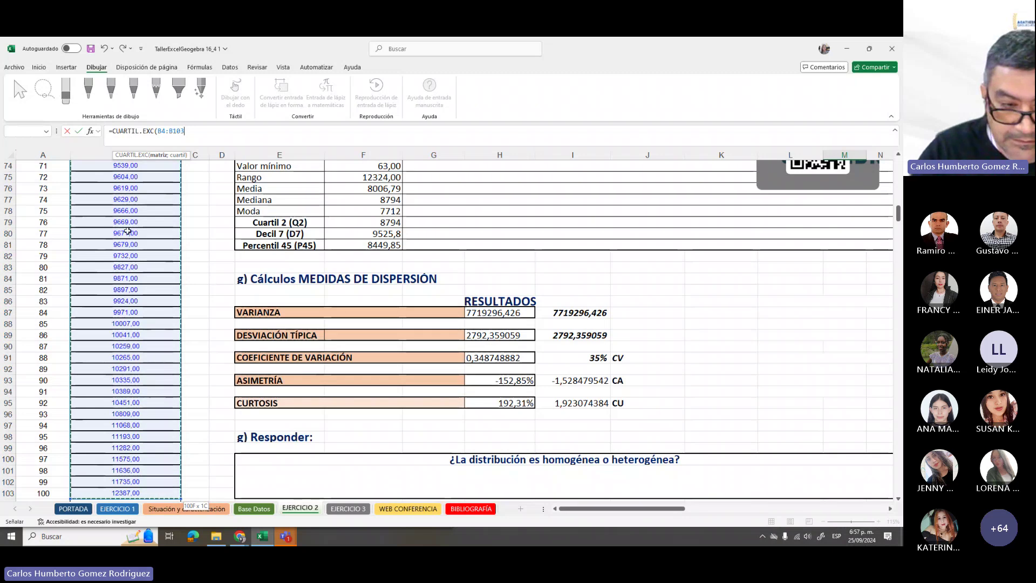
{"action": "key", "text": "ctrl+z"}
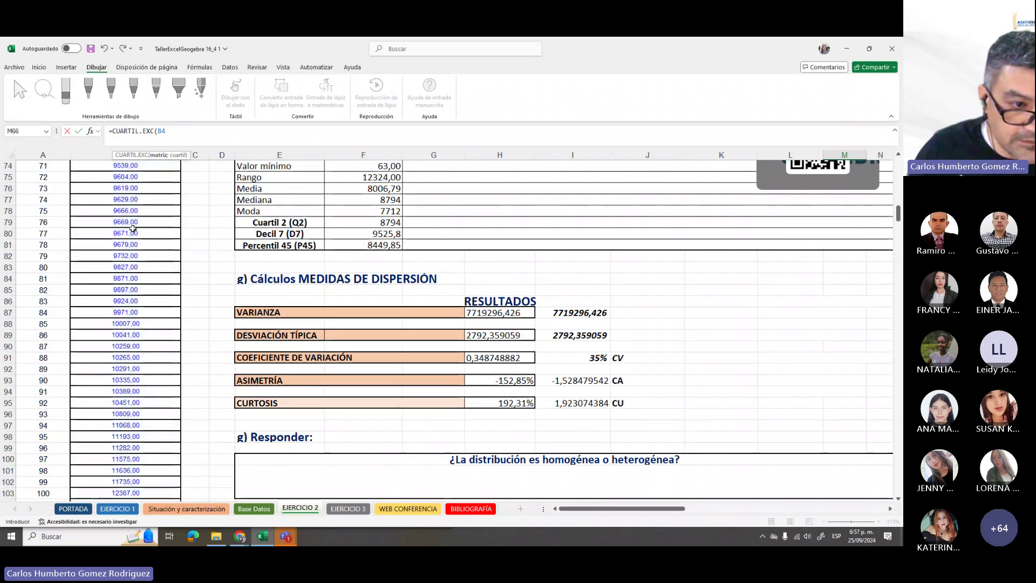
{"action": "scroll", "coordinate": [133, 229], "scroll_direction": "up", "scroll_amount": 15}
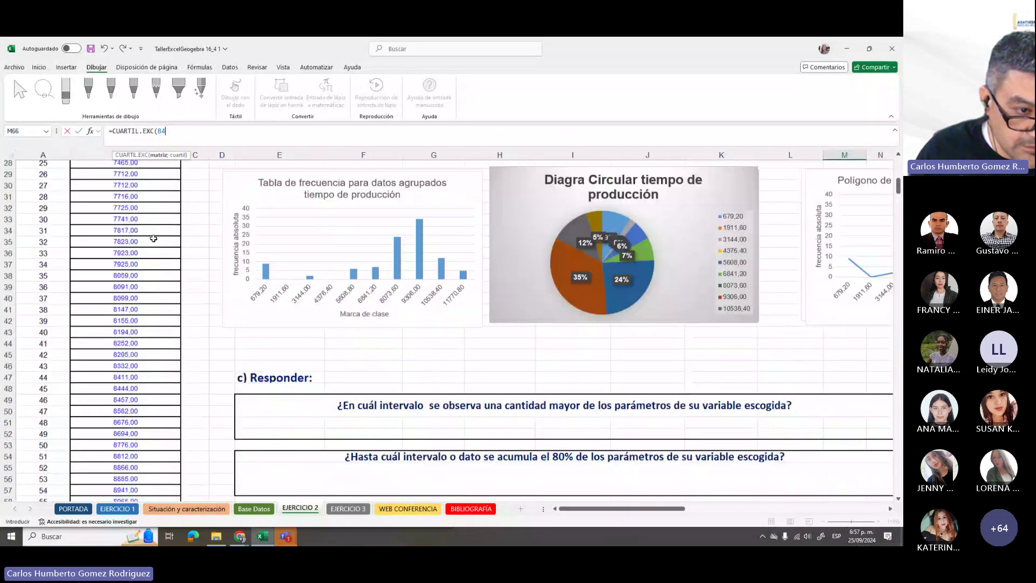
{"action": "scroll", "coordinate": [154, 239], "scroll_direction": "up", "scroll_amount": 9}
{"action": "left_click", "coordinate": [128, 344]}
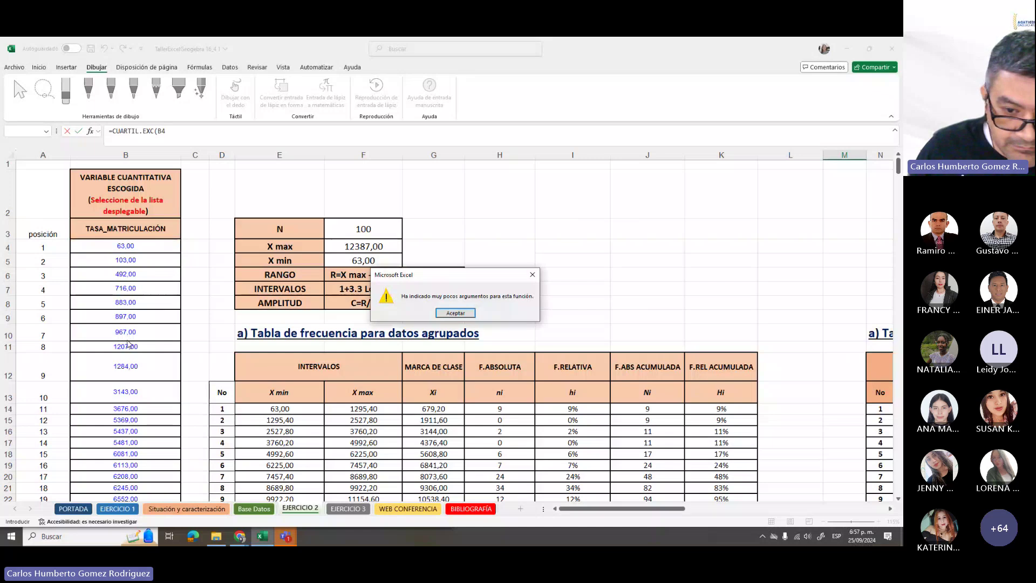
{"action": "key", "text": "Return"}
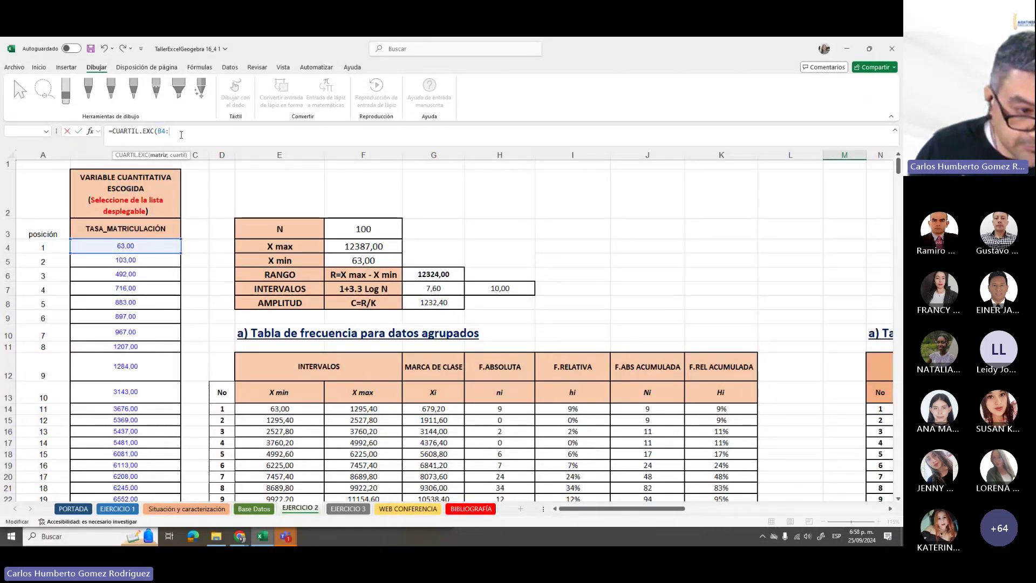
{"action": "left_click_drag", "start_coordinate": [139, 245], "coordinate": [138, 302]}
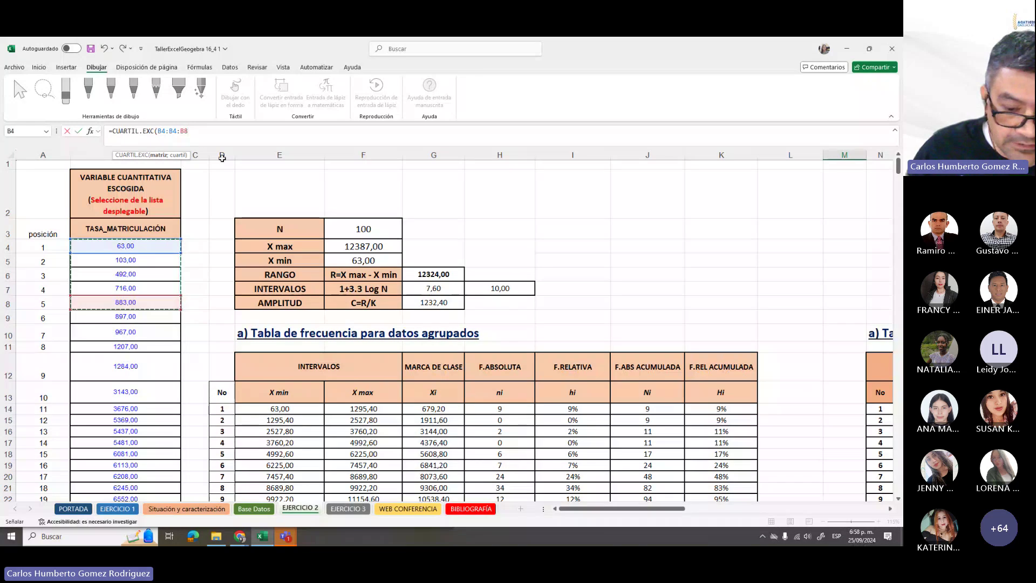
{"action": "key", "text": "BackSpace"}
{"action": "key", "text": "BackSpace"}
{"action": "key", "text": "BackSpace"}
{"action": "key", "text": "BackSpace"}
{"action": "key", "text": "BackSpace"}
{"action": "key", "text": "BackSpace"}
{"action": "key", "text": "BackSpace"}
{"action": "key", "text": "BackSpace"}
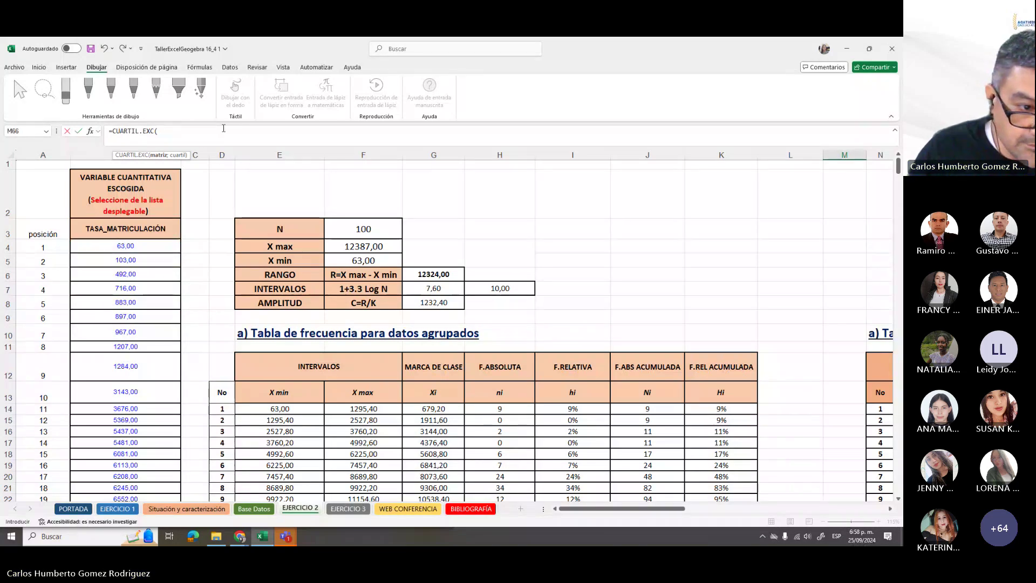
Complete the quartile formula with B4:B103 as the data range and M63 as the quartile number
{"action": "left_click_drag", "start_coordinate": [136, 246], "coordinate": [132, 437]}
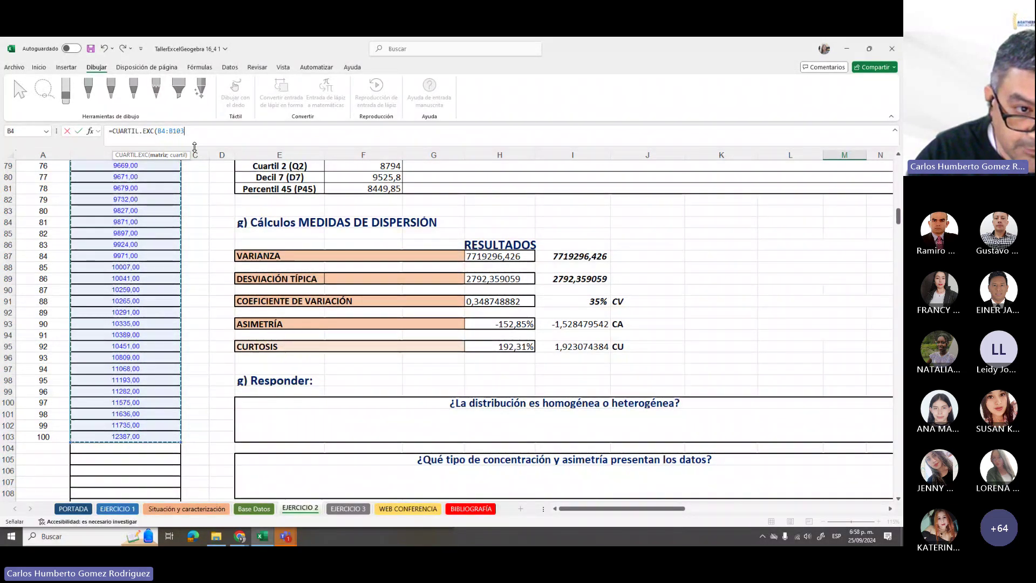
{"action": "type", "text": ";"}
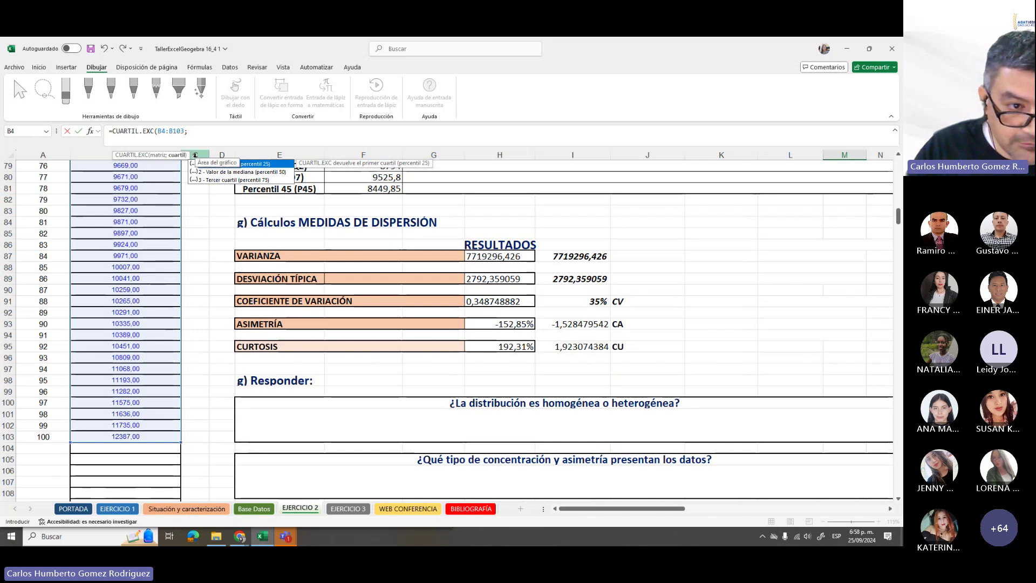
{"action": "type", "text": "2"}
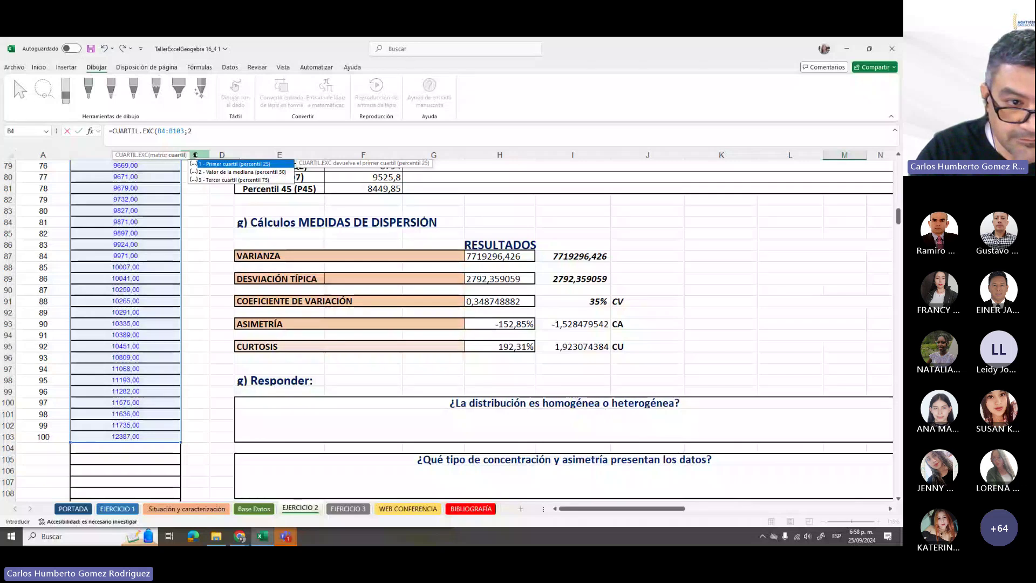
{"action": "key", "text": "BackSpace"}
{"action": "scroll", "coordinate": [652, 312], "scroll_direction": "up", "scroll_amount": 5}
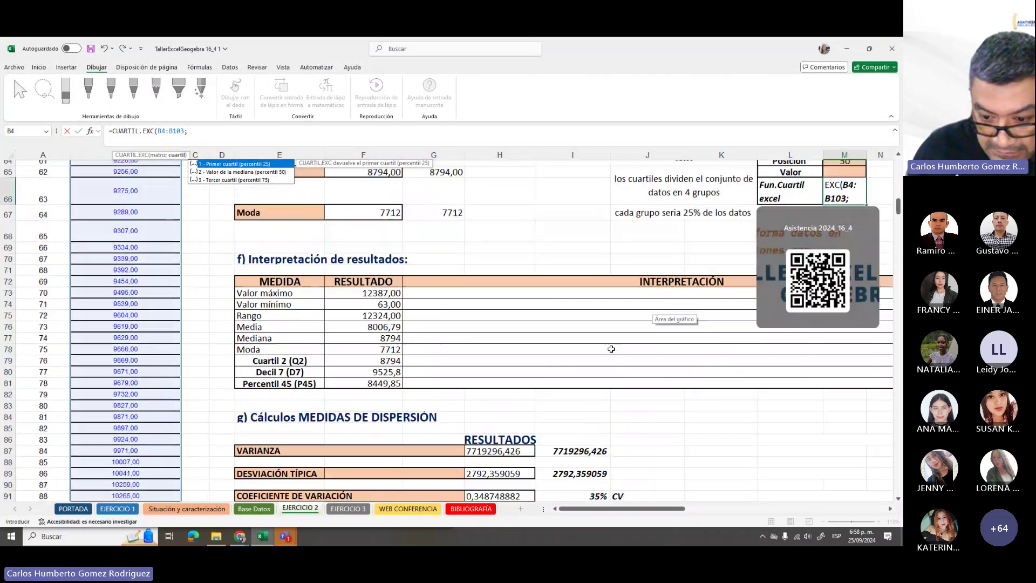
{"action": "scroll", "coordinate": [749, 285], "scroll_direction": "up", "scroll_amount": 3}
{"action": "scroll", "coordinate": [749, 285], "scroll_direction": "up", "scroll_amount": 1}
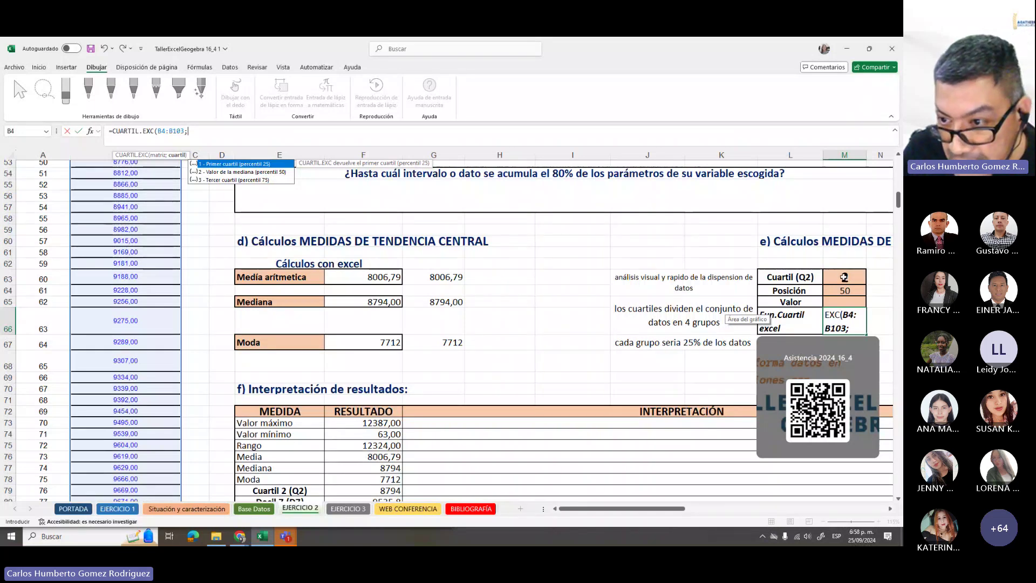
{"action": "left_click", "coordinate": [842, 277]}
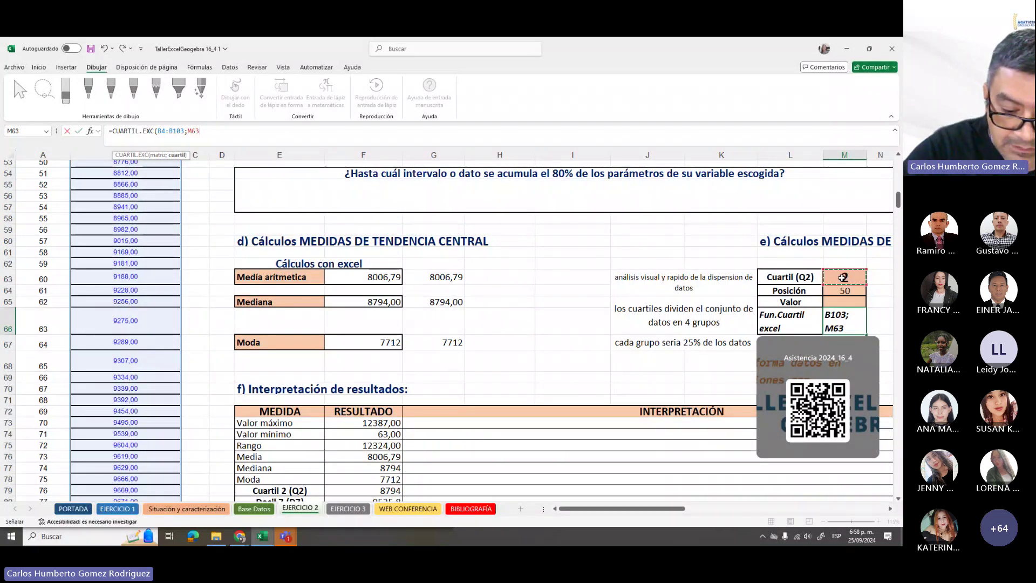
{"action": "type", "text": ")"}
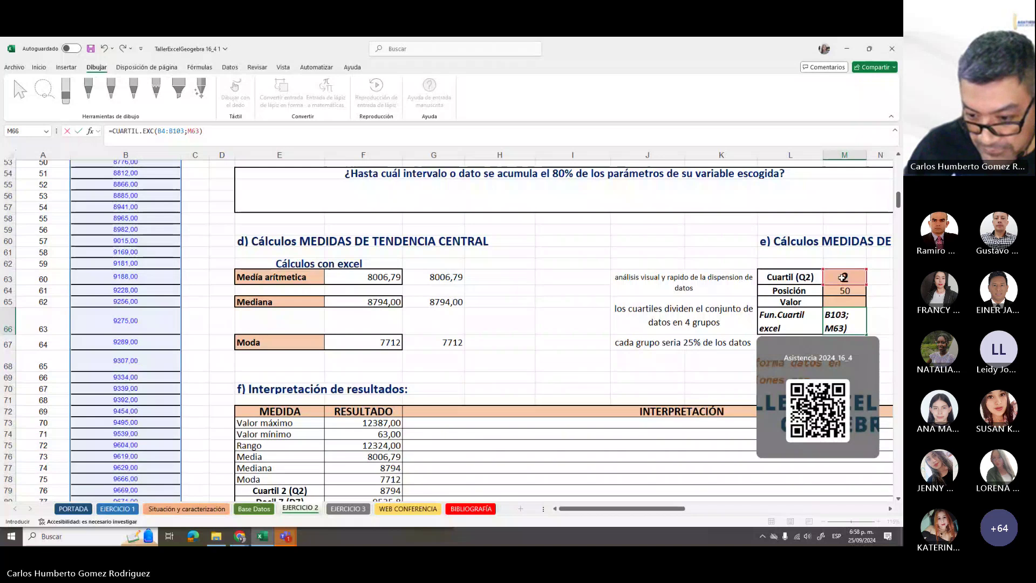
{"action": "key", "text": "Return"}
Link the Cuartil 2 (Q2) row to the quartile number with green highlighter and mark the Q2 result in both tables
{"action": "scroll", "coordinate": [862, 408], "scroll_direction": "right", "scroll_amount": 2}
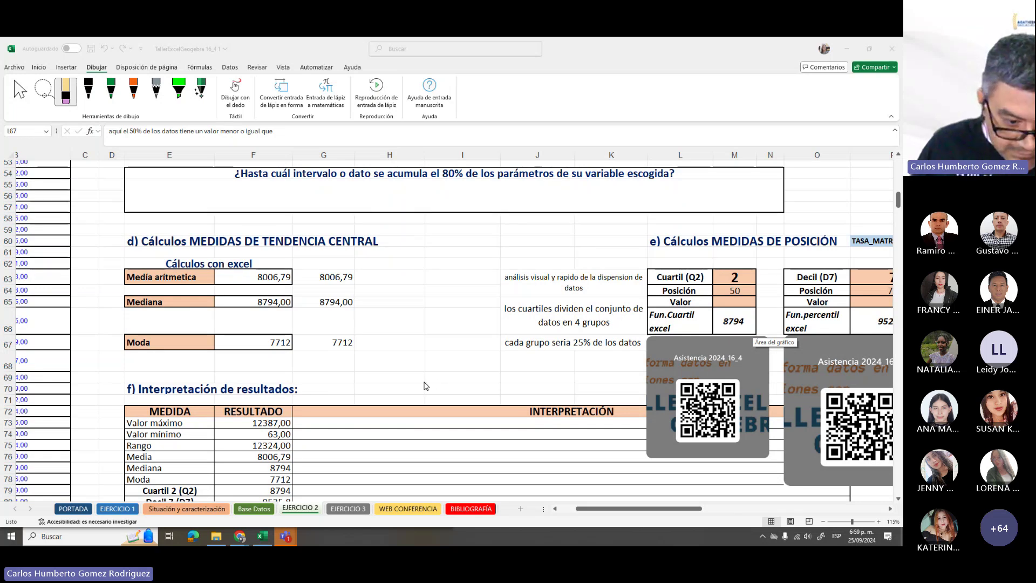
{"action": "scroll", "coordinate": [426, 385], "scroll_direction": "down", "scroll_amount": 1}
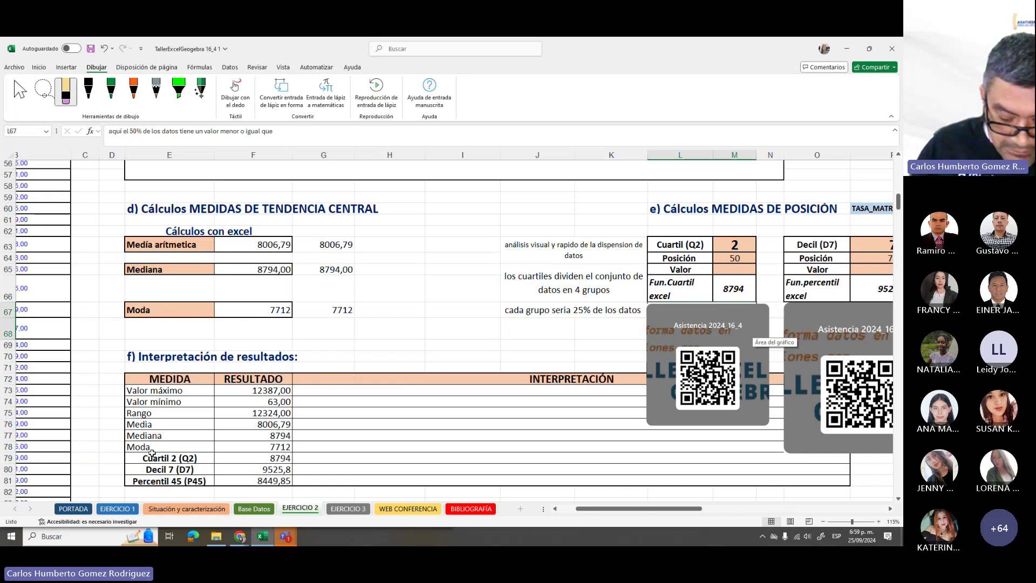
{"action": "left_click", "coordinate": [178, 91]}
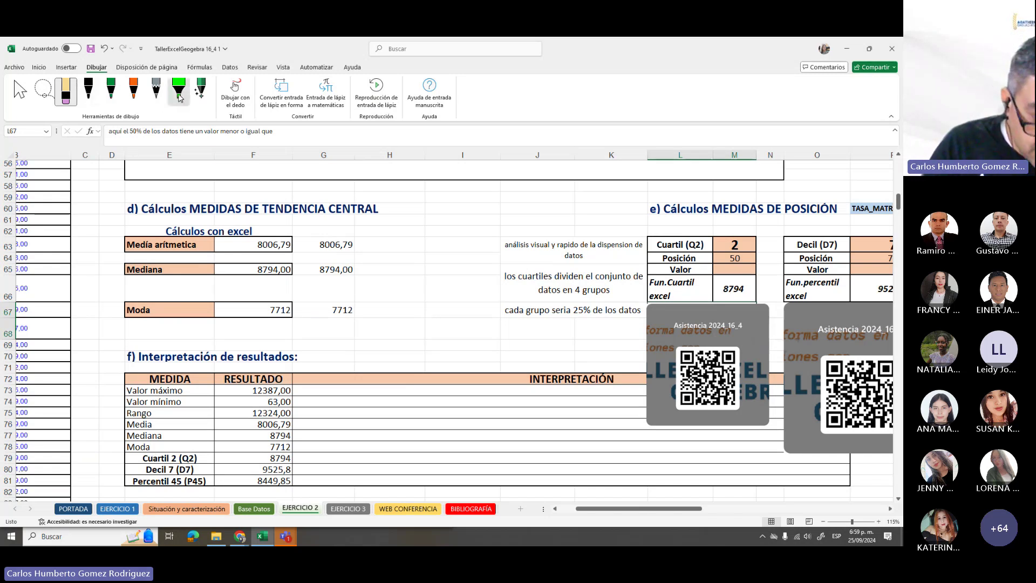
{"action": "mouse_move", "coordinate": [141, 457]}
{"action": "left_mouse_down"}
{"action": "mouse_move", "coordinate": [203, 459]}
{"action": "mouse_move", "coordinate": [526, 253]}
{"action": "mouse_move", "coordinate": [647, 222]}
{"action": "mouse_move", "coordinate": [749, 246]}
{"action": "left_mouse_up"}
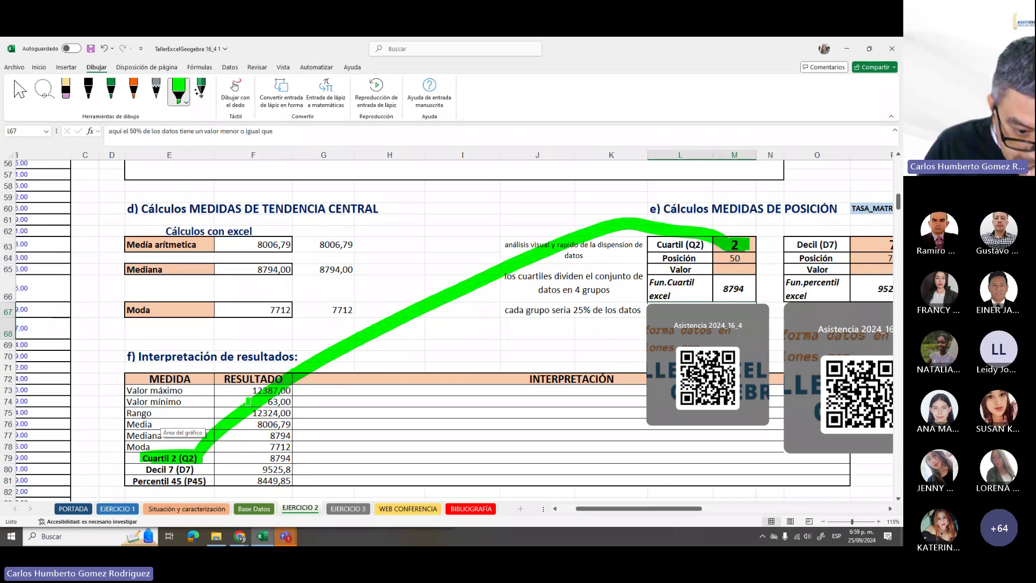
{"action": "left_click_drag", "start_coordinate": [269, 458], "coordinate": [292, 458]}
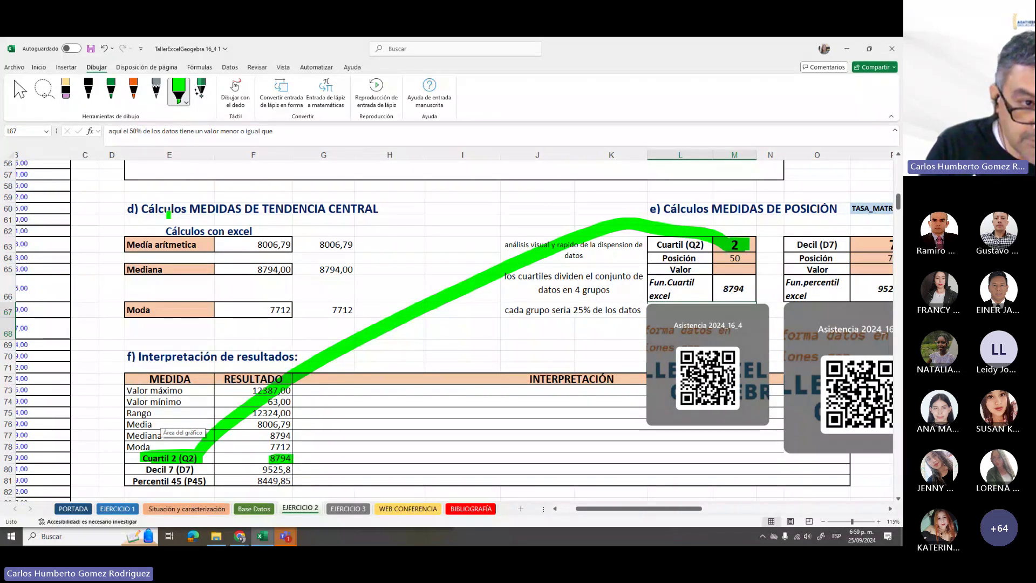
{"action": "left_click_drag", "start_coordinate": [722, 289], "coordinate": [745, 289]}
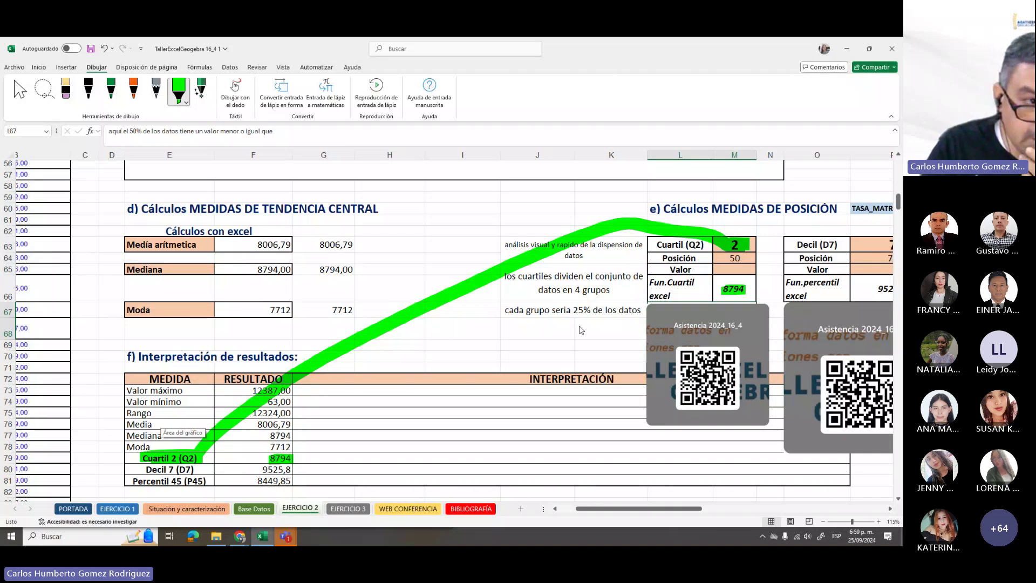
Handwrite "50% de los datos tienen valor menor o igual 8794" with the green pen in the Cuartil 2 interpretation row
{"action": "left_click", "coordinate": [110, 90]}
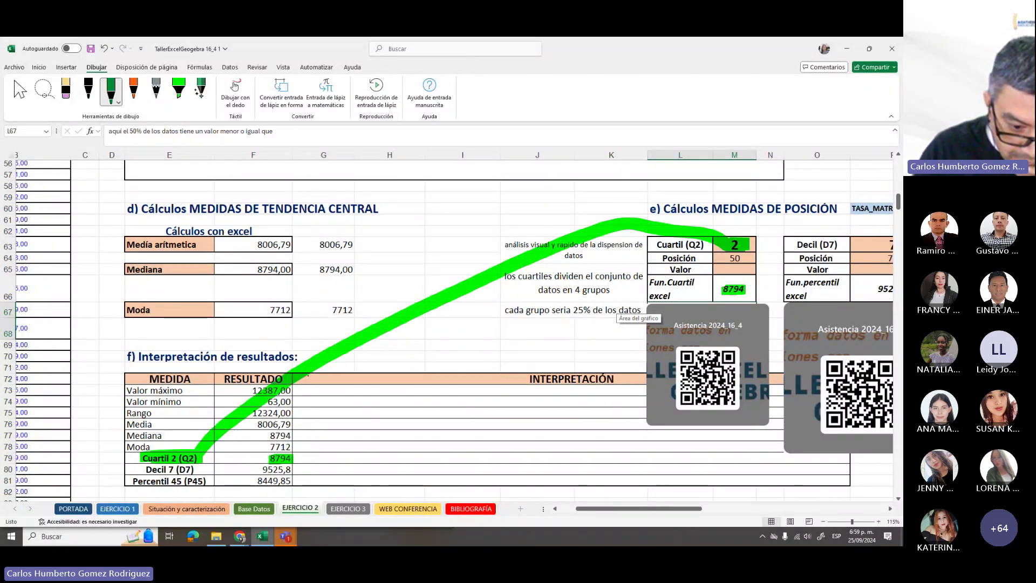
{"action": "left_click_drag", "start_coordinate": [312, 453], "coordinate": [307, 465]}
{"action": "mouse_move", "coordinate": [323, 453]}
{"action": "left_mouse_down"}
{"action": "mouse_move", "coordinate": [345, 461]}
{"action": "mouse_move", "coordinate": [372, 451]}
{"action": "mouse_move", "coordinate": [380, 462]}
{"action": "left_mouse_up"}
{"action": "mouse_move", "coordinate": [391, 451]}
{"action": "left_mouse_down"}
{"action": "mouse_move", "coordinate": [392, 462]}
{"action": "mouse_move", "coordinate": [426, 467]}
{"action": "mouse_move", "coordinate": [449, 453]}
{"action": "mouse_move", "coordinate": [471, 464]}
{"action": "left_mouse_up"}
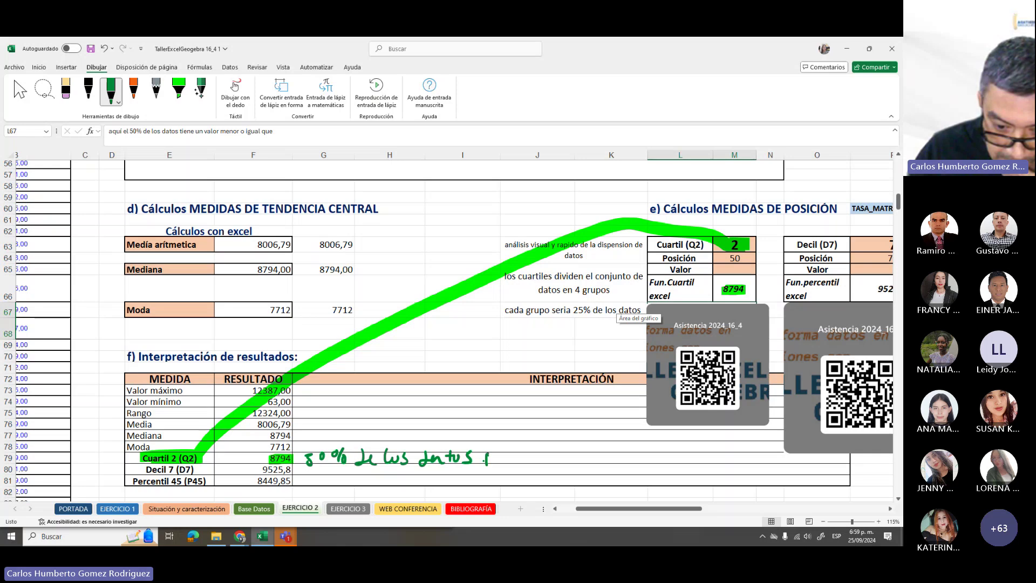
{"action": "mouse_move", "coordinate": [487, 459]}
{"action": "left_mouse_down"}
{"action": "mouse_move", "coordinate": [746, 450]}
{"action": "mouse_move", "coordinate": [809, 464]}
{"action": "left_mouse_up"}
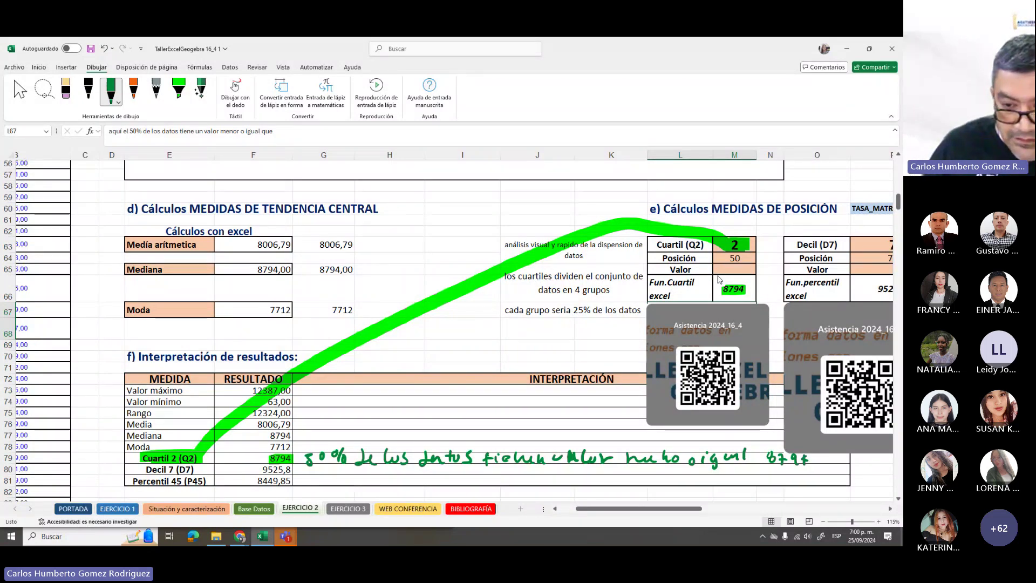
Delete the attendance QR image below the Cuartil (Q2) table
{"action": "left_click", "coordinate": [717, 330]}
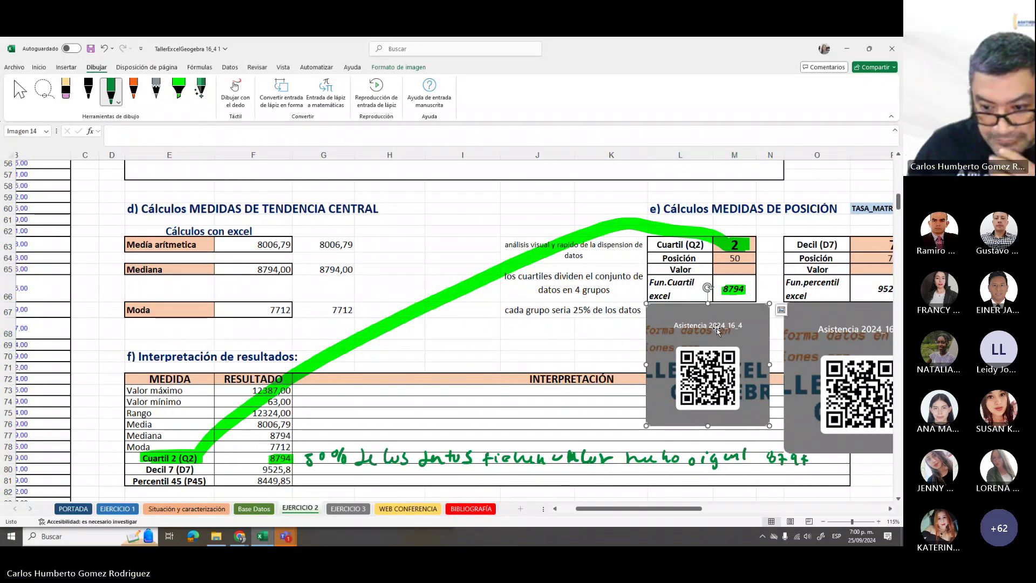
{"action": "key", "text": "Delete"}
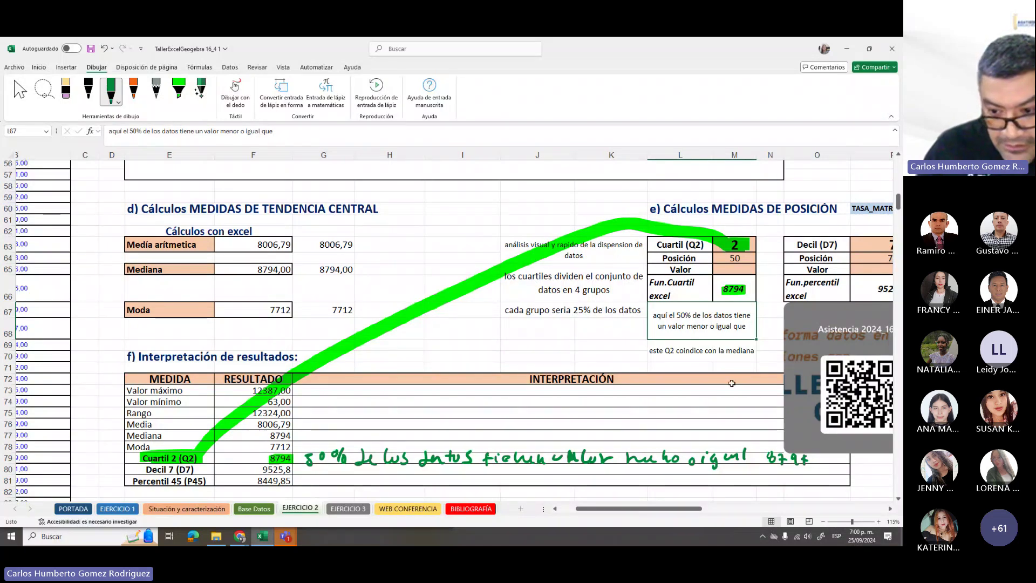
Select the note about Q2 and the median, circle the Mediana result in green and select its cell
{"action": "left_click", "coordinate": [684, 351]}
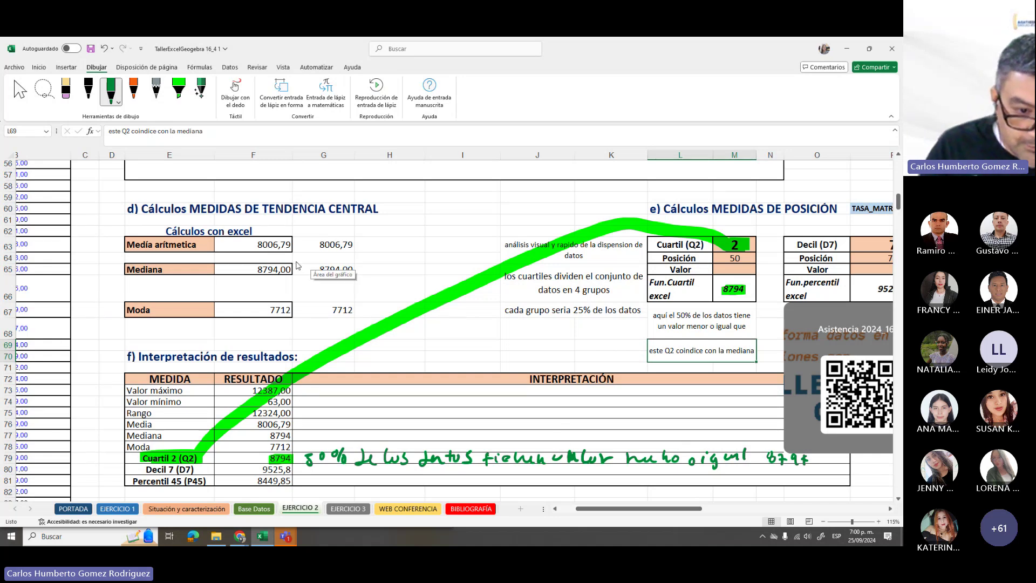
{"action": "mouse_move", "coordinate": [280, 266]}
{"action": "left_mouse_down"}
{"action": "mouse_move", "coordinate": [270, 284]}
{"action": "mouse_move", "coordinate": [267, 258]}
{"action": "left_mouse_up"}
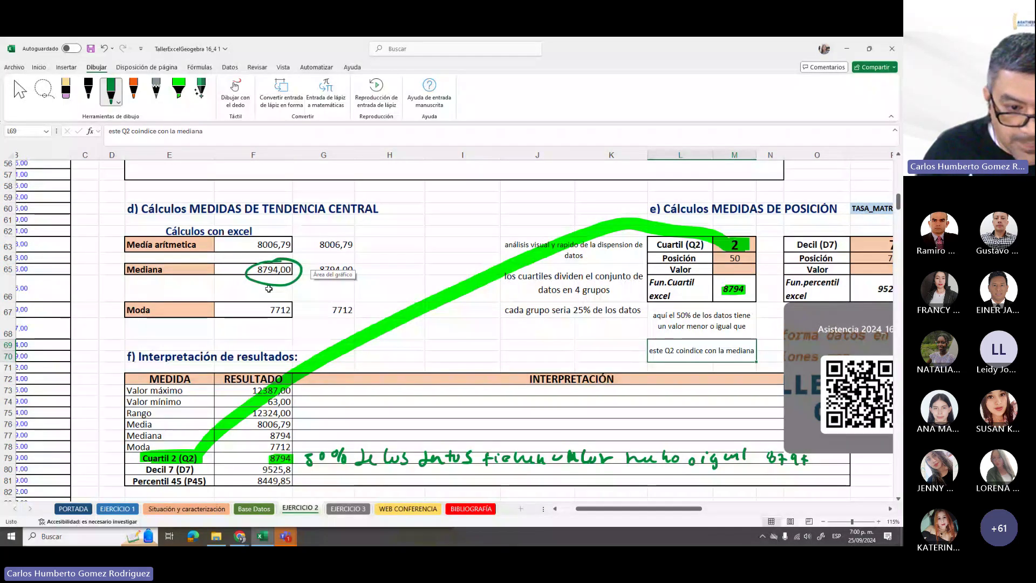
{"action": "left_click", "coordinate": [234, 269]}
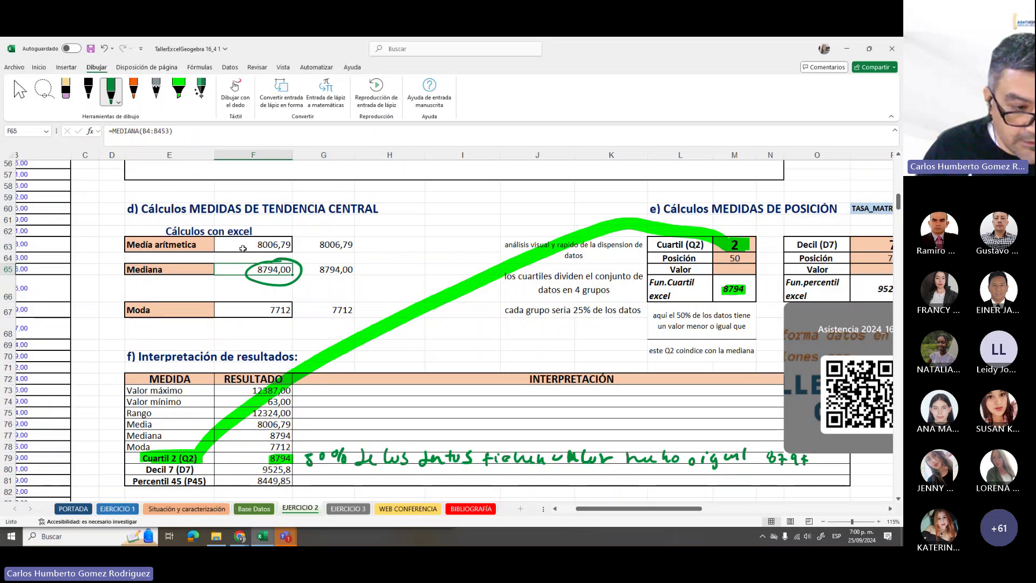
Remove the green handwriting from the Cuartil 2 interpretation row and the highlighter marks linking it to the Cuartil (Q2) table
{"action": "key", "text": "Return"}
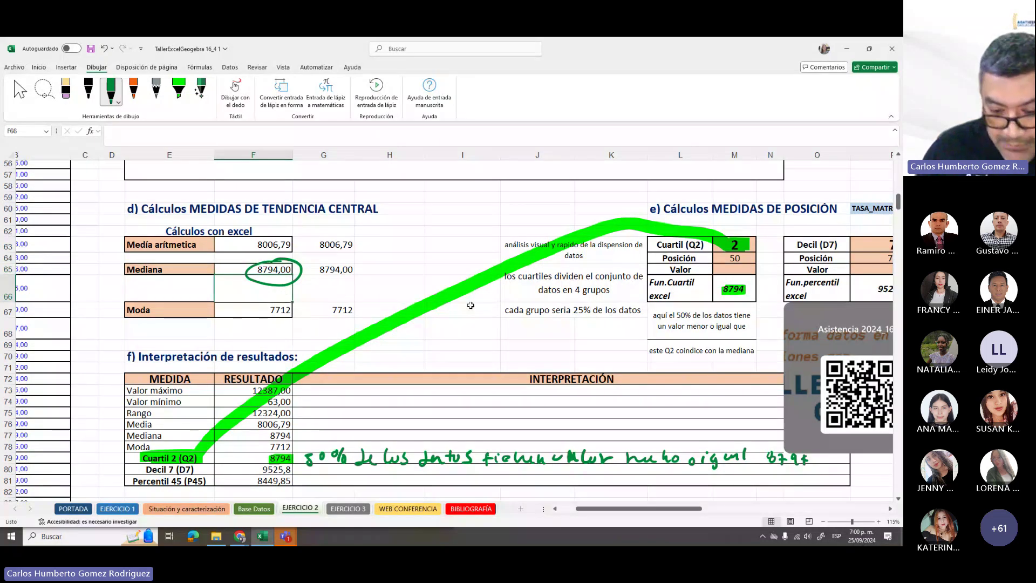
{"action": "mouse_move", "coordinate": [356, 462]}
{"action": "left_mouse_down"}
{"action": "mouse_move", "coordinate": [378, 478]}
{"action": "mouse_move", "coordinate": [324, 459]}
{"action": "mouse_move", "coordinate": [548, 462]}
{"action": "left_mouse_up"}
{"action": "key", "text": "Delete"}
{"action": "left_click_drag", "start_coordinate": [620, 458], "coordinate": [788, 460]}
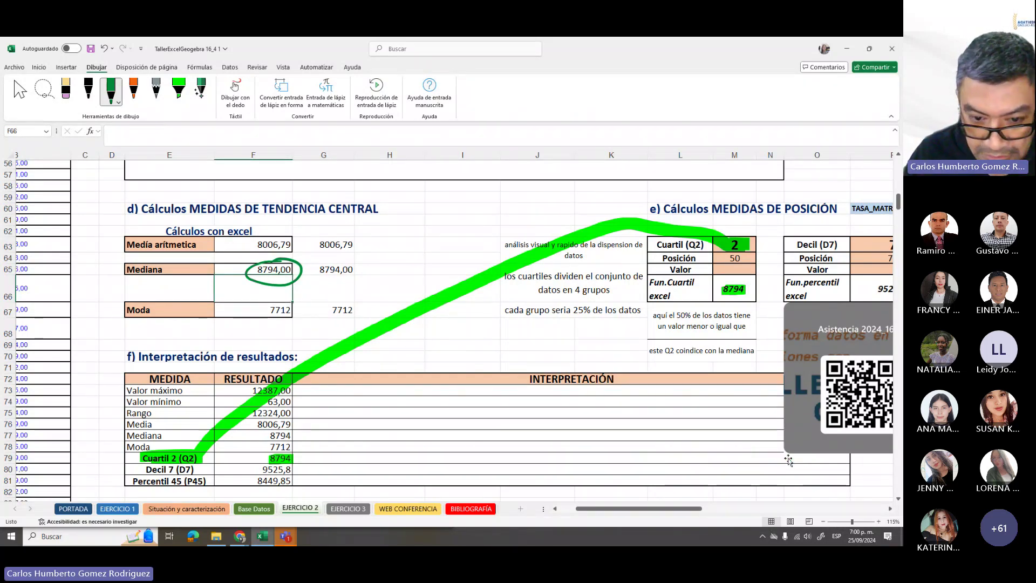
Handwrite the fraction "(Datos) / 10" with the green pen above the Decil (D7) table
{"action": "left_click_drag", "start_coordinate": [603, 510], "coordinate": [665, 512]}
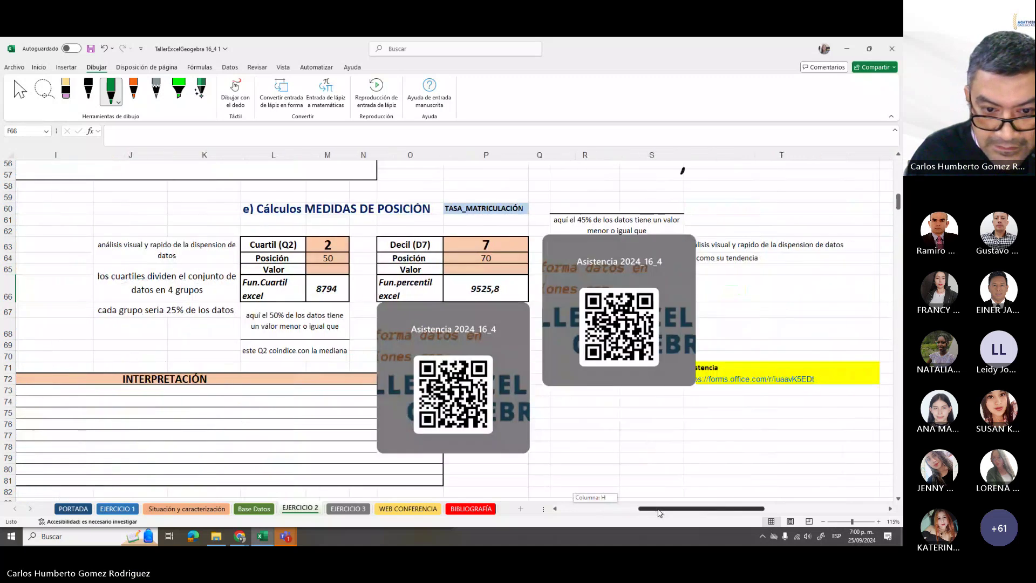
{"action": "left_click", "coordinate": [442, 323]}
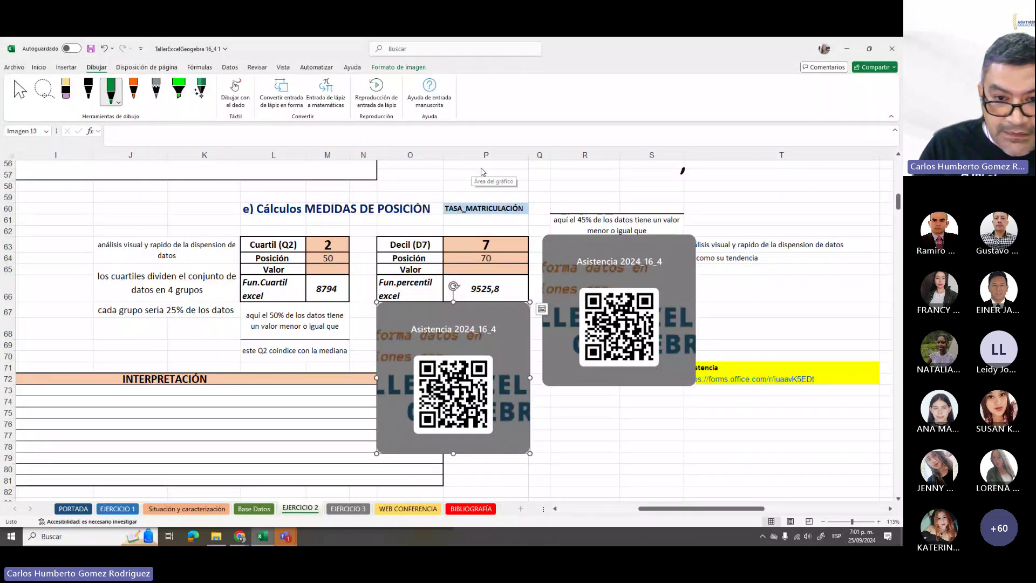
{"action": "mouse_move", "coordinate": [484, 164]}
{"action": "left_mouse_down"}
{"action": "mouse_move", "coordinate": [484, 182]}
{"action": "mouse_move", "coordinate": [520, 181]}
{"action": "left_mouse_up"}
{"action": "mouse_move", "coordinate": [530, 166]}
{"action": "left_mouse_down"}
{"action": "mouse_move", "coordinate": [529, 181]}
{"action": "mouse_move", "coordinate": [545, 179]}
{"action": "left_mouse_up"}
{"action": "mouse_move", "coordinate": [555, 166]}
{"action": "left_mouse_down"}
{"action": "mouse_move", "coordinate": [549, 181]}
{"action": "mouse_move", "coordinate": [565, 181]}
{"action": "left_mouse_up"}
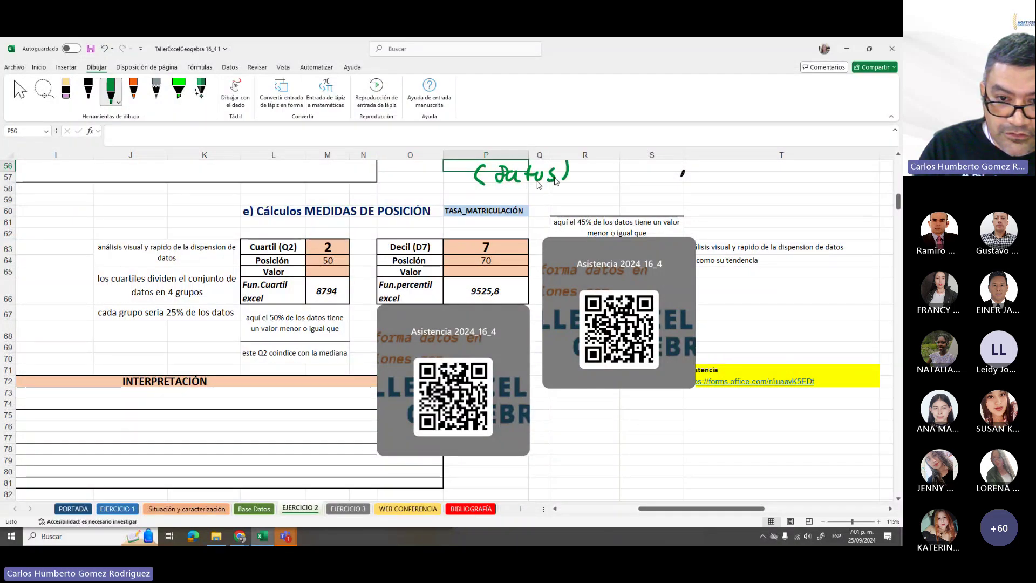
{"action": "left_click_drag", "start_coordinate": [475, 189], "coordinate": [545, 188]}
{"action": "left_click_drag", "start_coordinate": [510, 195], "coordinate": [521, 197]}
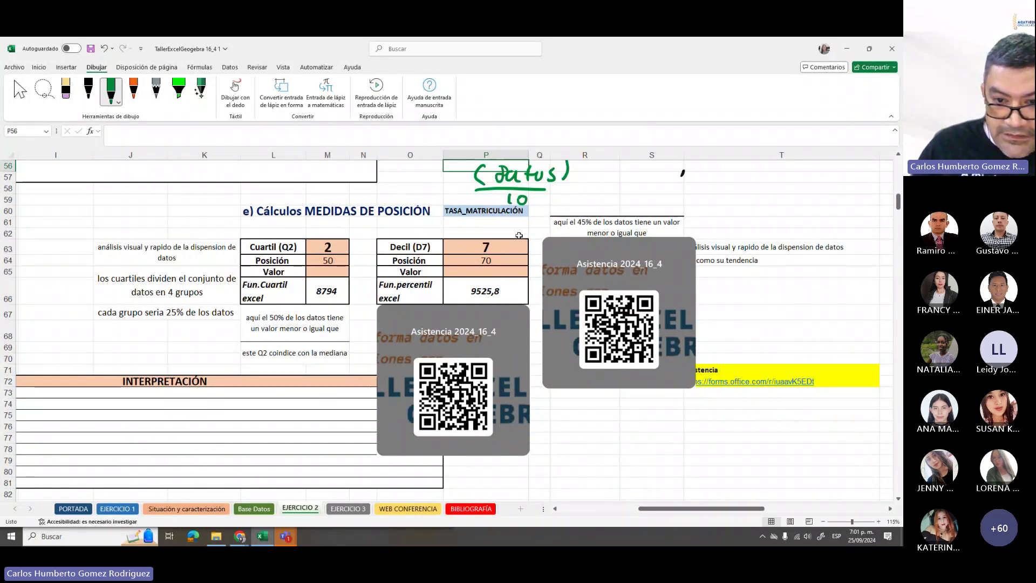
Handwrite the examples "D5 → 50%" and "D2 → 20%" in green beside the (Datos)/10 fraction
{"action": "mouse_move", "coordinate": [636, 165]}
{"action": "left_mouse_down"}
{"action": "mouse_move", "coordinate": [634, 188]}
{"action": "mouse_move", "coordinate": [650, 175]}
{"action": "mouse_move", "coordinate": [642, 186]}
{"action": "mouse_move", "coordinate": [713, 182]}
{"action": "mouse_move", "coordinate": [709, 192]}
{"action": "mouse_move", "coordinate": [755, 194]}
{"action": "mouse_move", "coordinate": [800, 173]}
{"action": "mouse_move", "coordinate": [810, 201]}
{"action": "left_mouse_up"}
{"action": "mouse_move", "coordinate": [647, 194]}
{"action": "left_mouse_down"}
{"action": "mouse_move", "coordinate": [647, 212]}
{"action": "mouse_move", "coordinate": [681, 211]}
{"action": "left_mouse_up"}
{"action": "mouse_move", "coordinate": [691, 204]}
{"action": "left_mouse_down"}
{"action": "mouse_move", "coordinate": [703, 203]}
{"action": "mouse_move", "coordinate": [695, 215]}
{"action": "mouse_move", "coordinate": [759, 218]}
{"action": "left_mouse_up"}
{"action": "left_click_drag", "start_coordinate": [774, 202], "coordinate": [793, 218]}
{"action": "left_click_drag", "start_coordinate": [801, 212], "coordinate": [803, 214]}
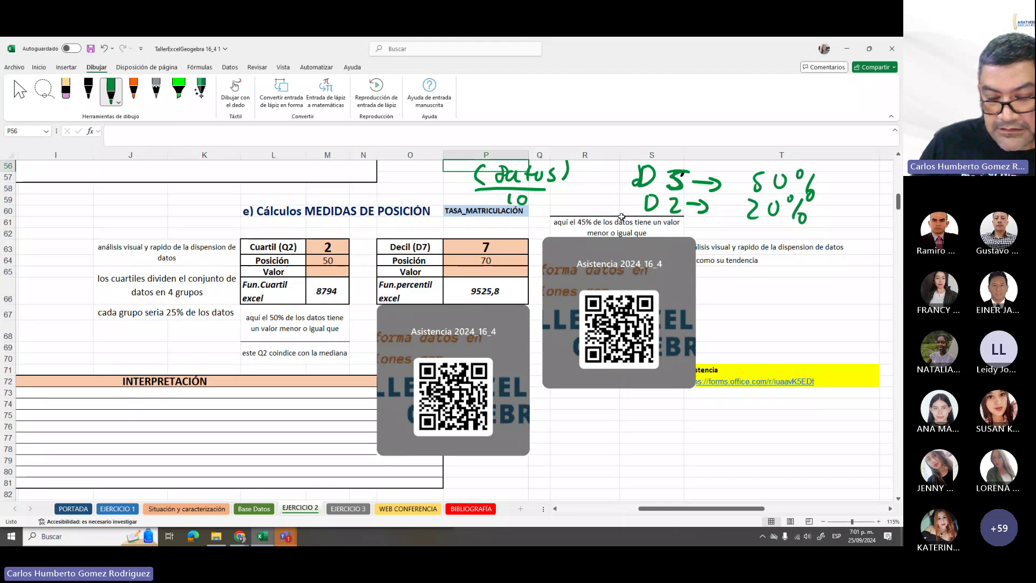
Select the decile number cell, then delete the attendance QR image covering the notes below the Decil (D7) table
{"action": "left_click", "coordinate": [496, 251]}
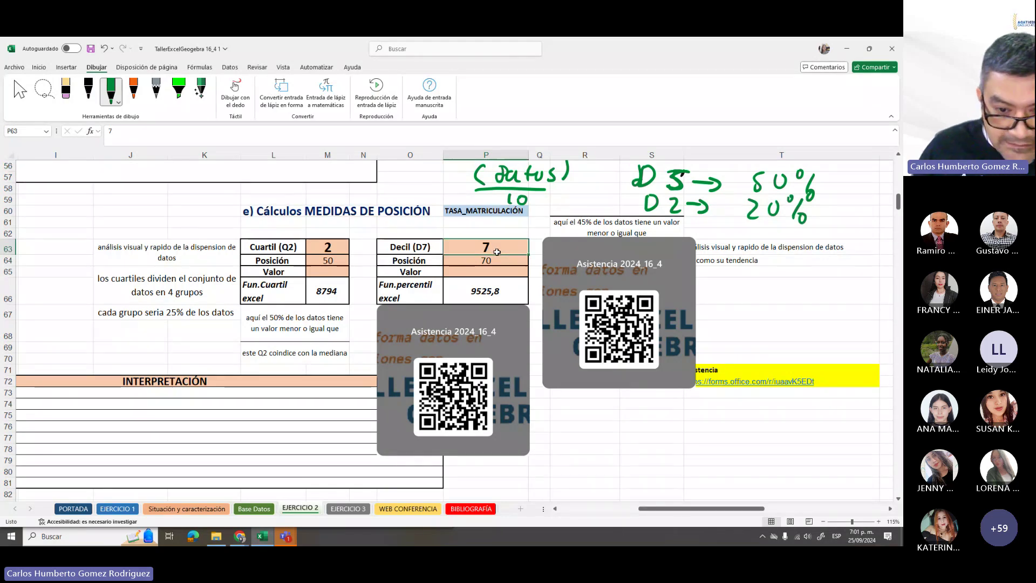
{"action": "left_click", "coordinate": [498, 326]}
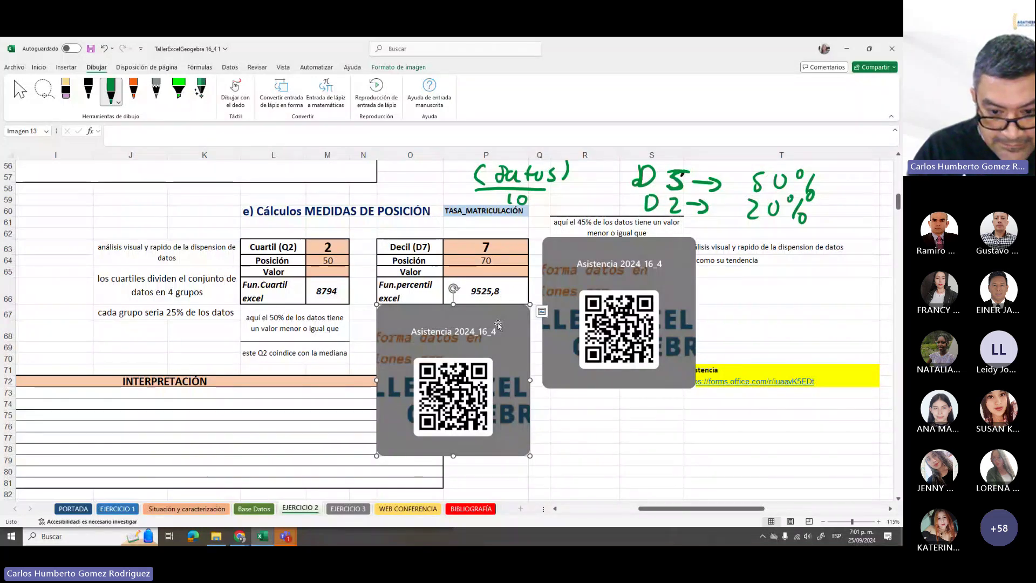
{"action": "key", "text": "Delete"}
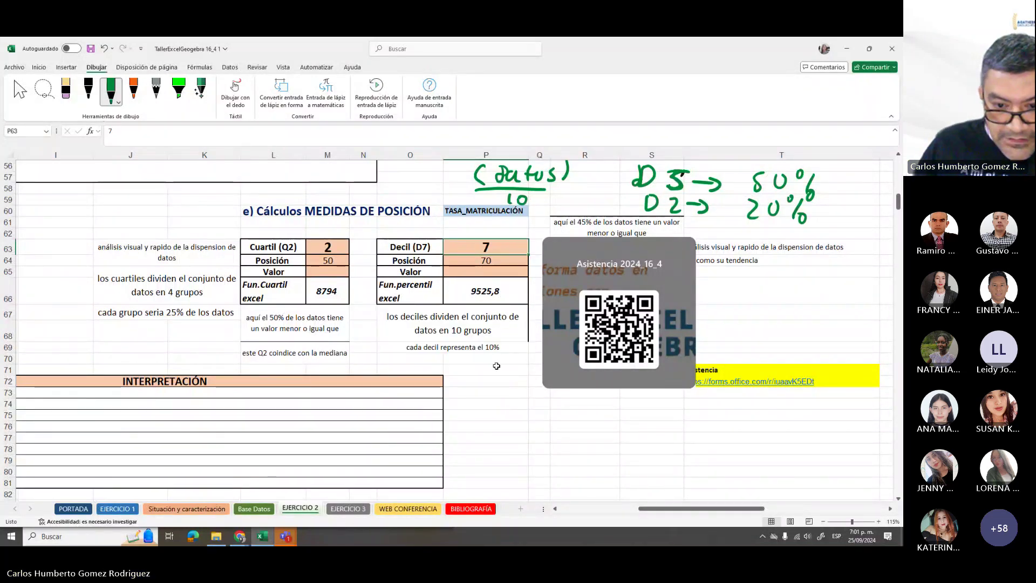
Clear the Fun.percentil excel formula in the Decil (D7) table and start a new PERCENTIL.EXC formula in P66
{"action": "left_click", "coordinate": [488, 296]}
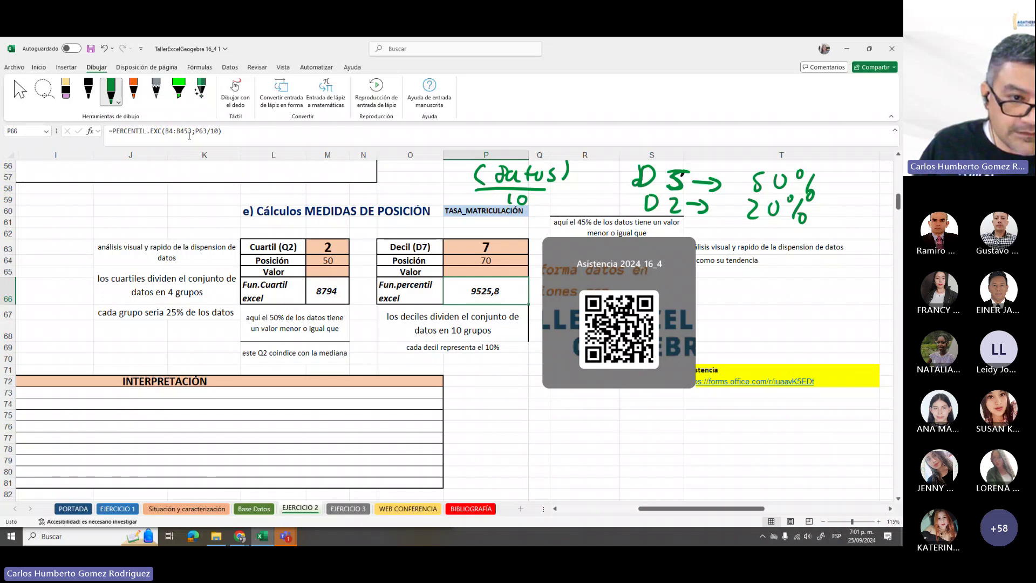
{"action": "left_click_drag", "start_coordinate": [221, 131], "coordinate": [112, 128]}
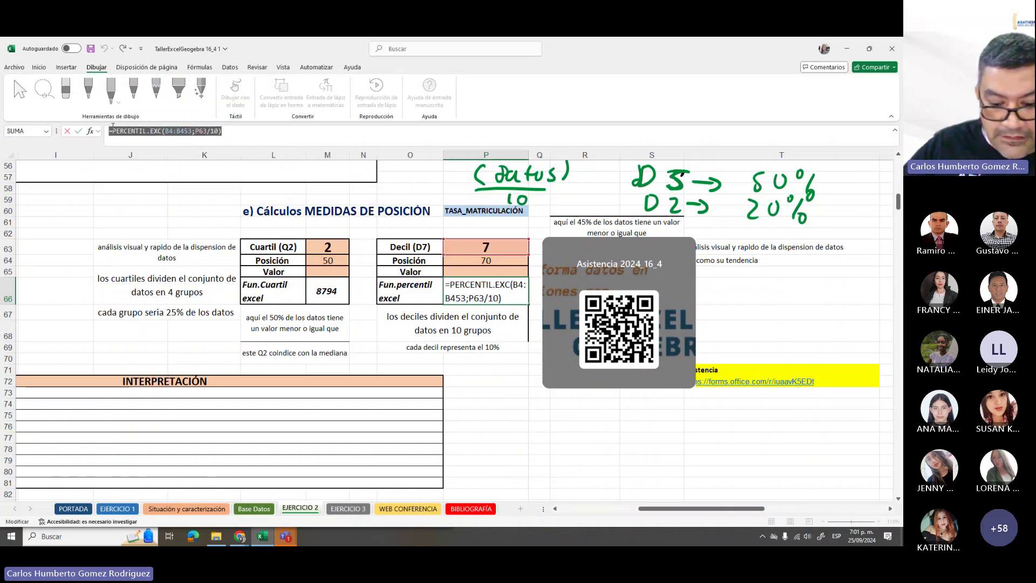
{"action": "key", "text": "BackSpace"}
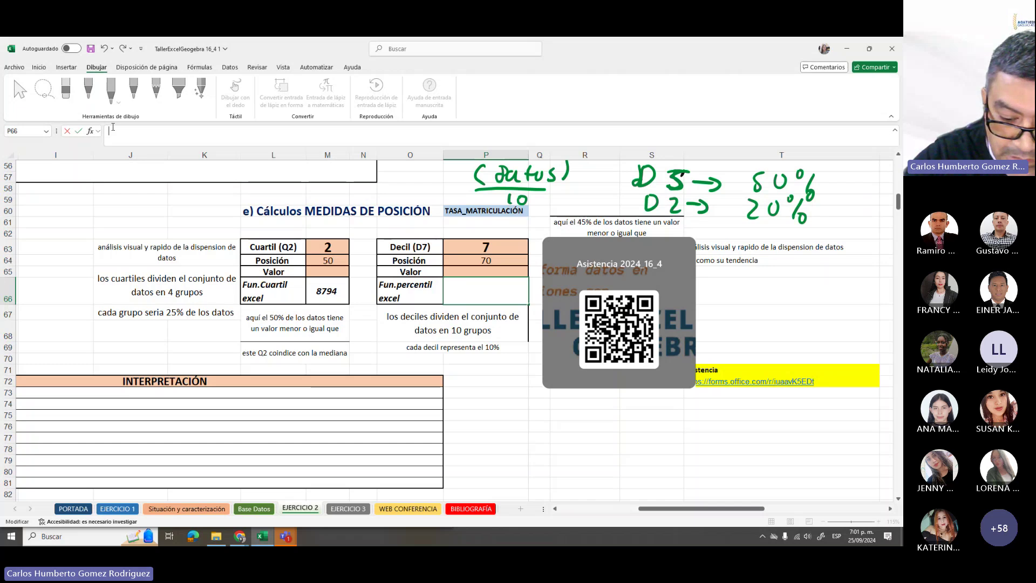
{"action": "type", "text": "="}
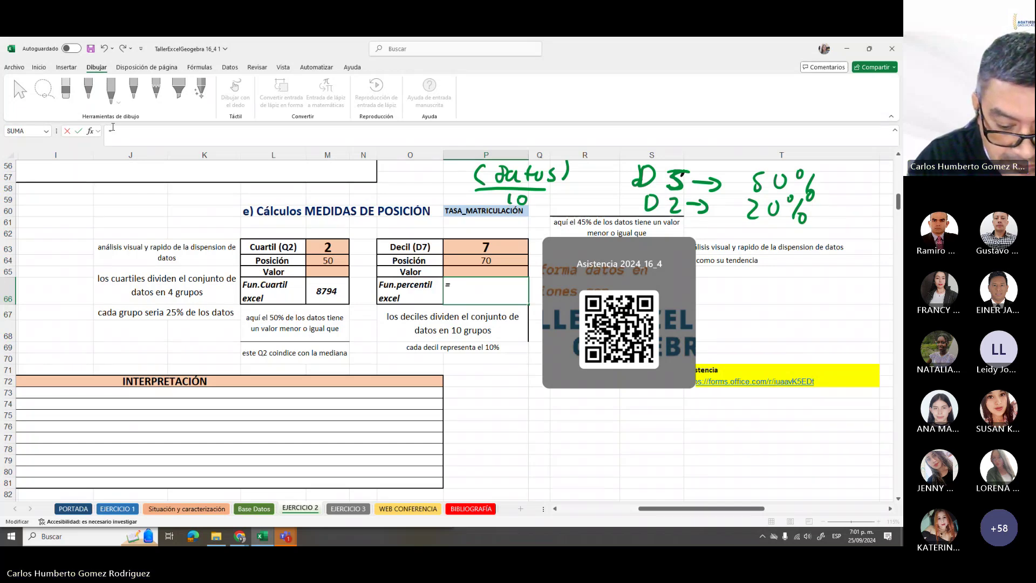
{"action": "type", "text": "pe"}
{"action": "type", "text": "til"}
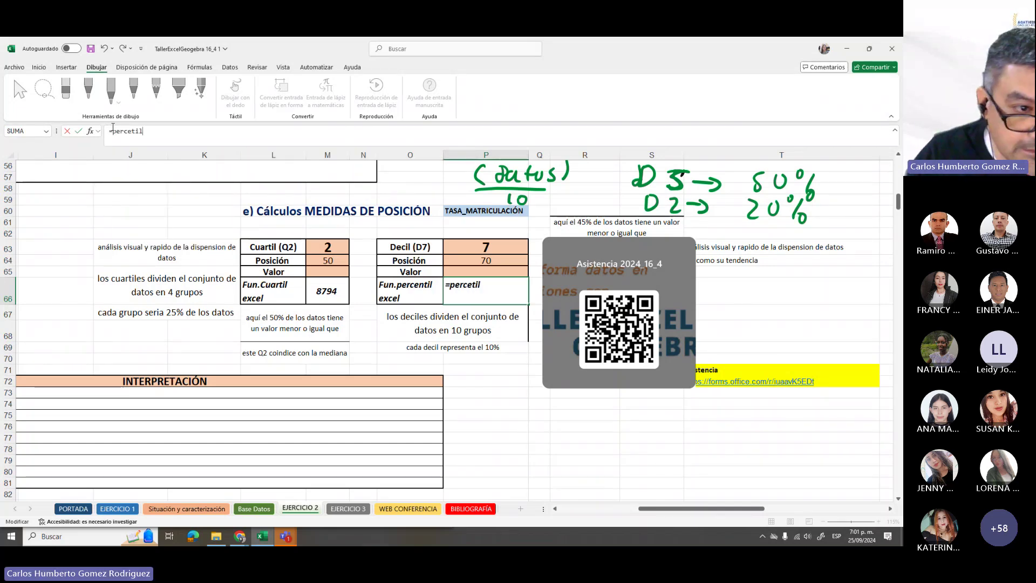
{"action": "key", "text": "BackSpace"}
{"action": "key", "text": "BackSpace"}
{"action": "key", "text": "BackSpace"}
{"action": "type", "text": "nt"}
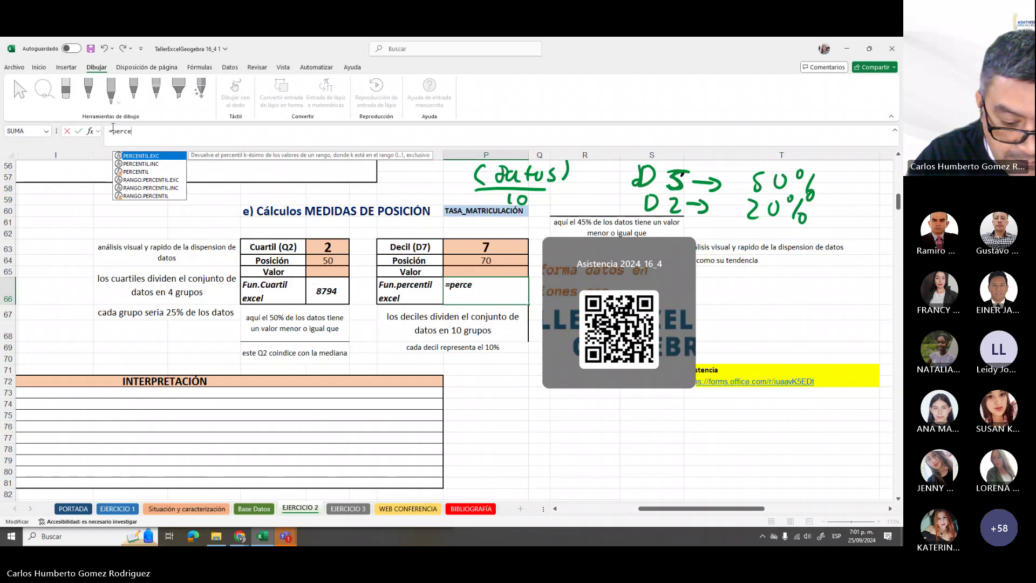
{"action": "type", "text": "il"}
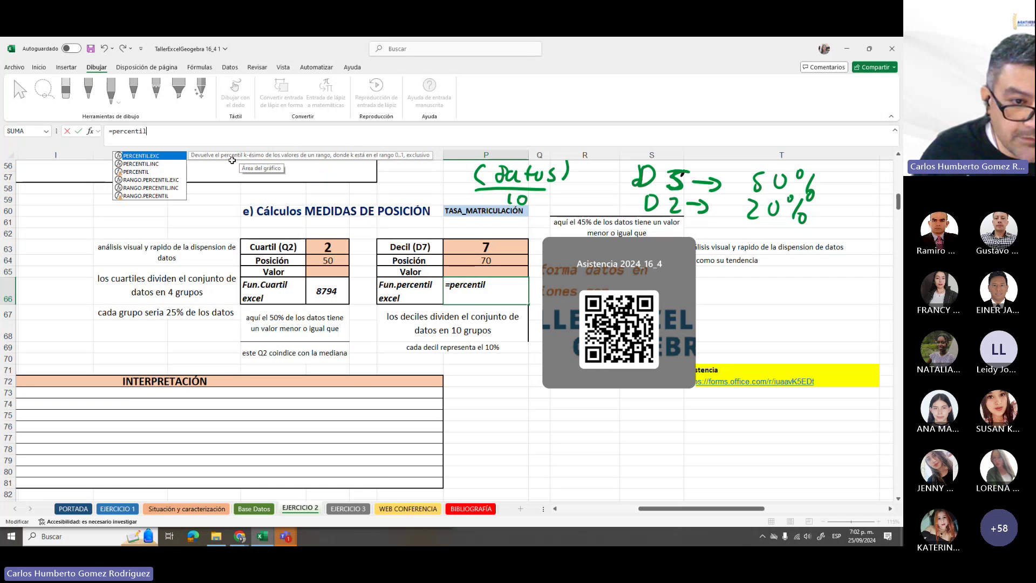
{"action": "double_click", "coordinate": [145, 156]}
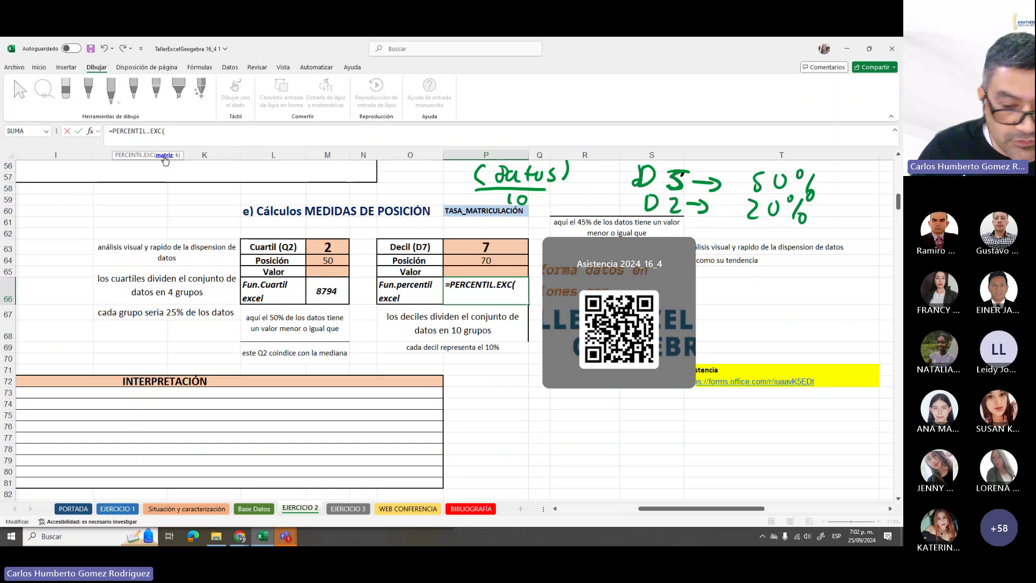
Set the matrix argument of PERCENTIL.EXC to the TASA_MATRICULACIÓN data in B4:B103
{"action": "left_click_drag", "start_coordinate": [667, 509], "coordinate": [565, 509]}
{"action": "scroll", "coordinate": [134, 289], "scroll_direction": "up", "scroll_amount": 13}
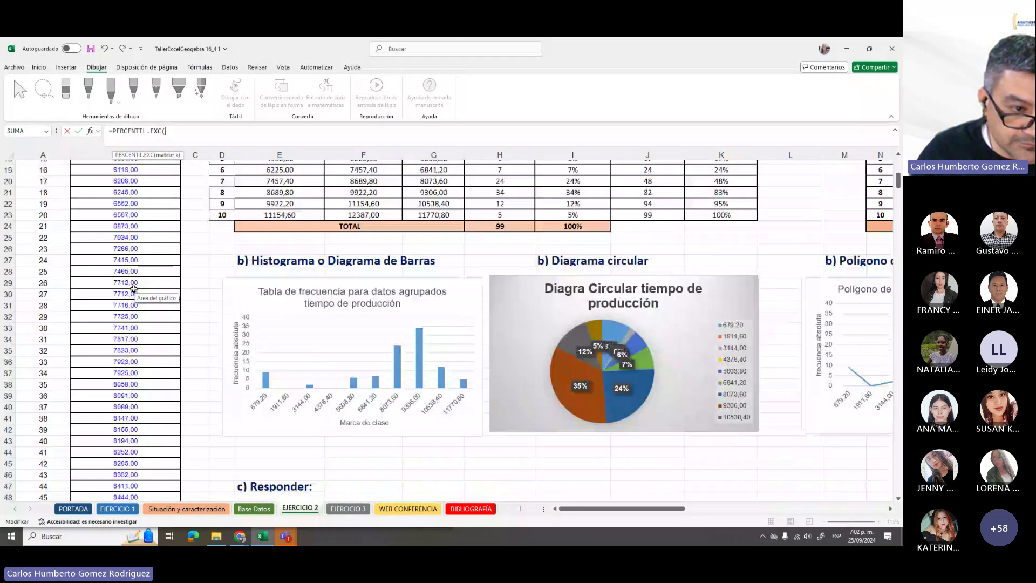
{"action": "scroll", "coordinate": [134, 288], "scroll_direction": "up", "scroll_amount": 6}
{"action": "left_click", "coordinate": [133, 243]}
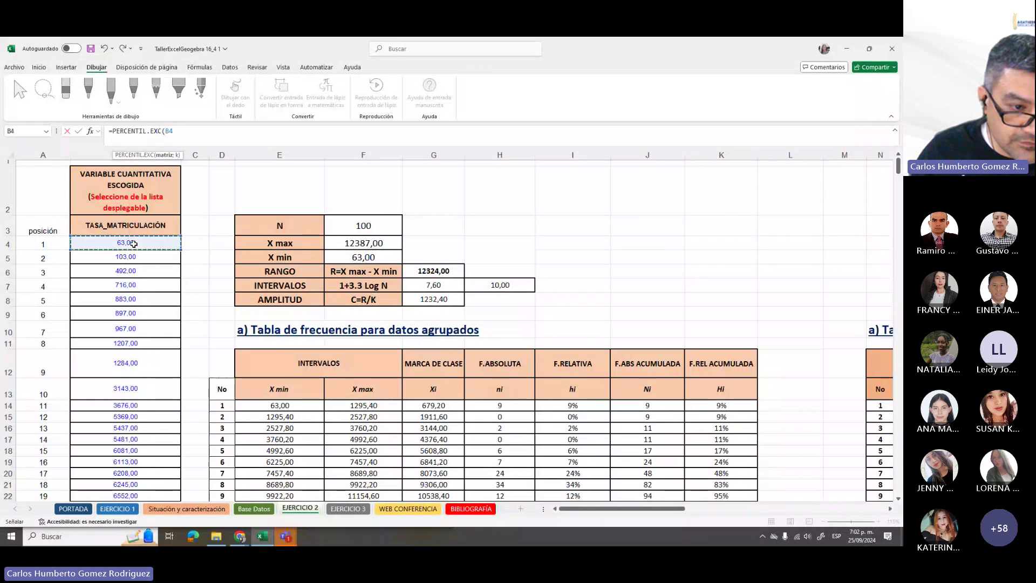
{"action": "key", "text": "ctrl+shift+Down"}
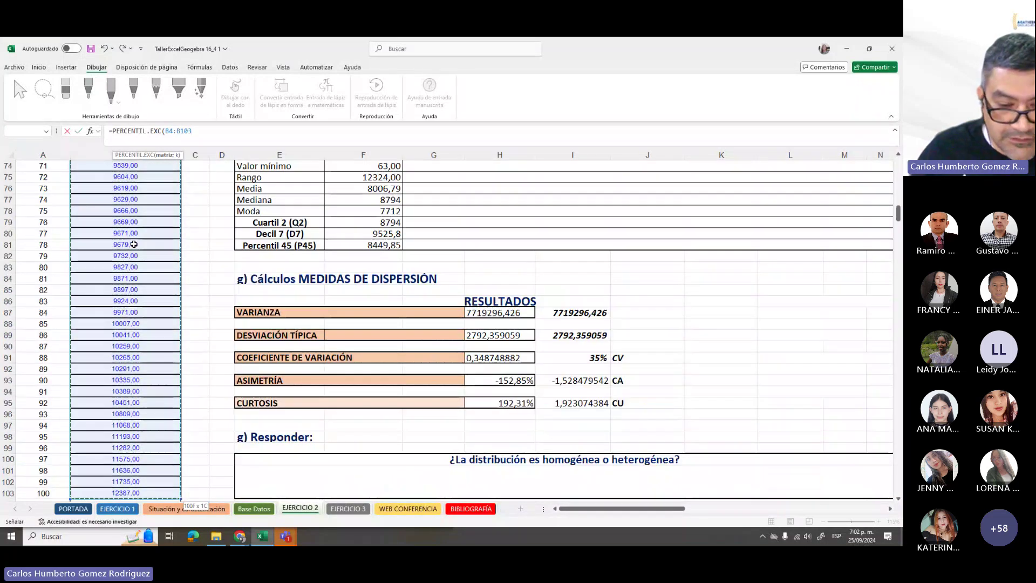
{"action": "type", "text": ";"}
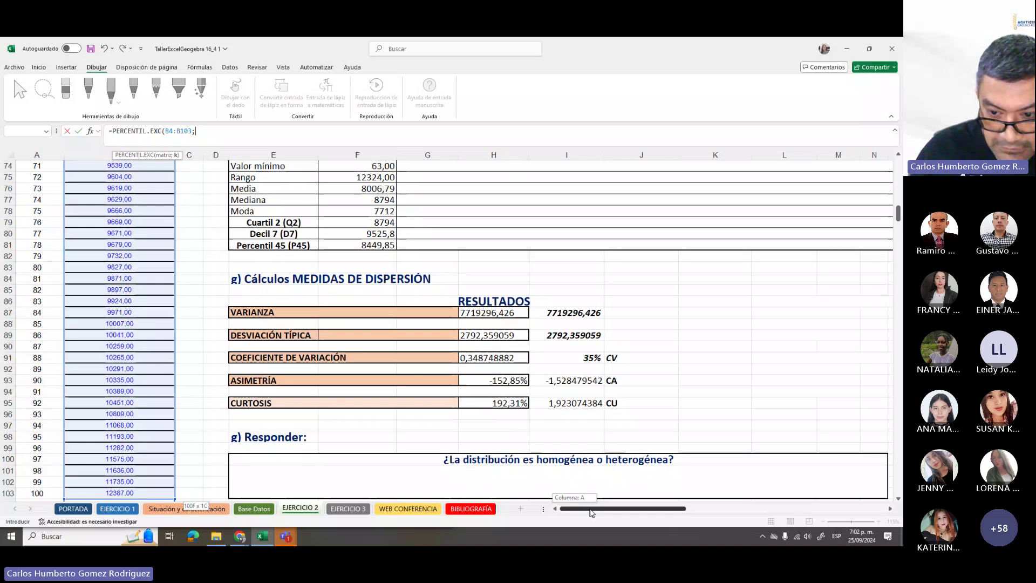
Complete the Decil (D7) formula with the k argument P63/10 and enter it
{"action": "mouse_move", "coordinate": [576, 508]}
{"action": "left_mouse_down"}
{"action": "mouse_move", "coordinate": [697, 512]}
{"action": "mouse_move", "coordinate": [674, 513]}
{"action": "left_mouse_up"}
{"action": "scroll", "coordinate": [568, 288], "scroll_direction": "up", "scroll_amount": 6}
{"action": "scroll", "coordinate": [568, 288], "scroll_direction": "up", "scroll_amount": 5}
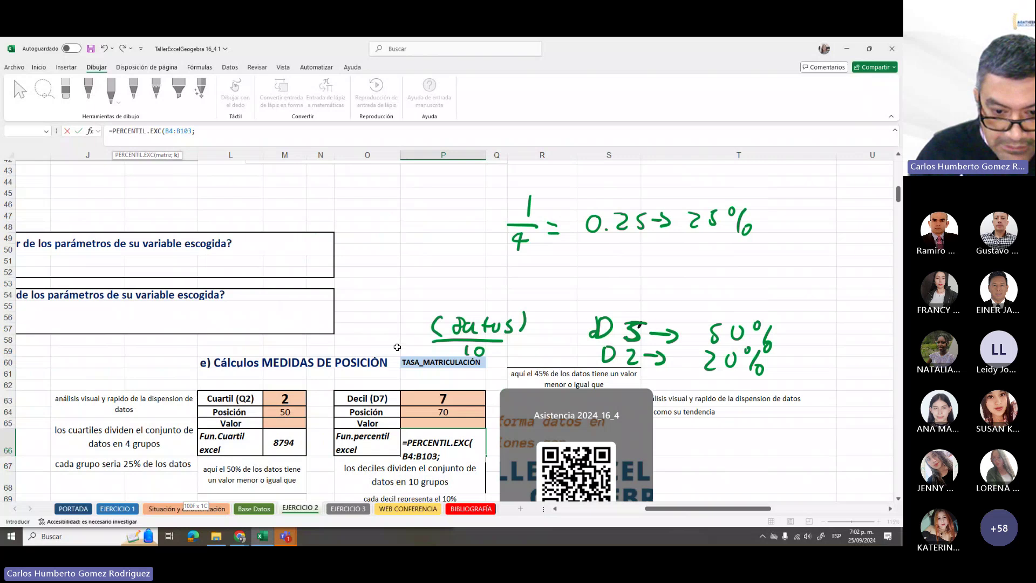
{"action": "scroll", "coordinate": [398, 347], "scroll_direction": "down", "scroll_amount": 5}
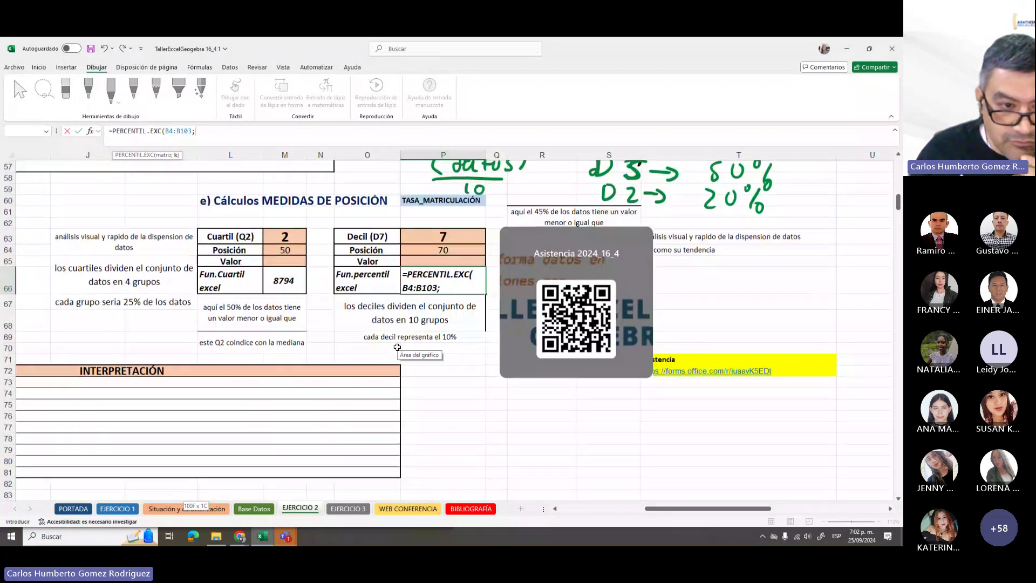
{"action": "left_click", "coordinate": [422, 233]}
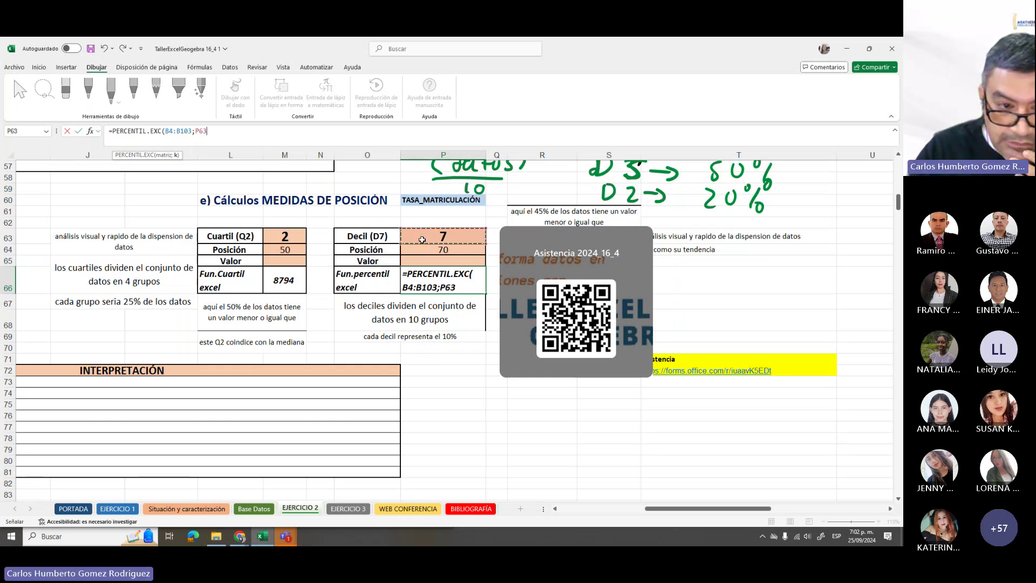
{"action": "type", "text": "/10"}
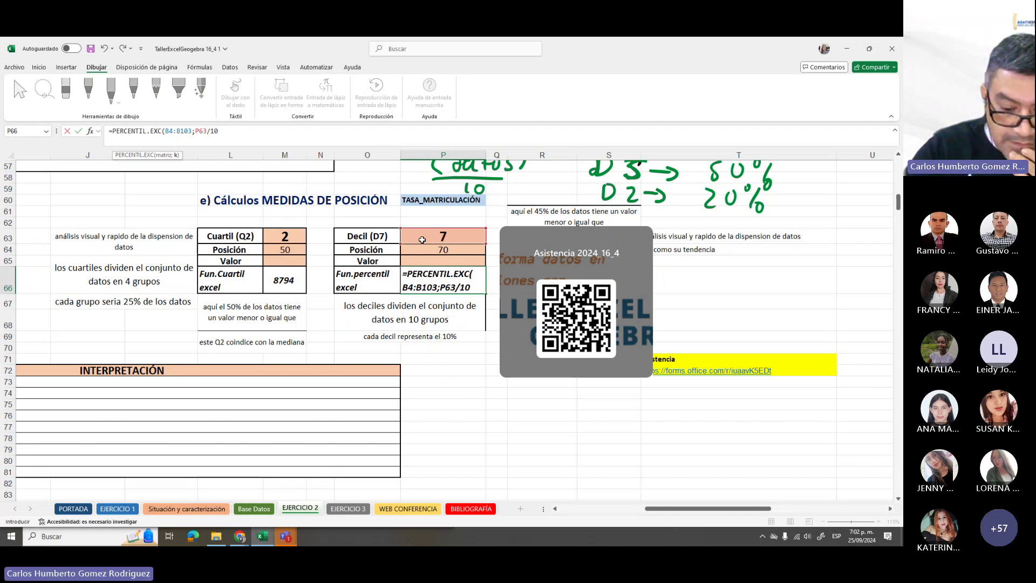
{"action": "type", "text": ")"}
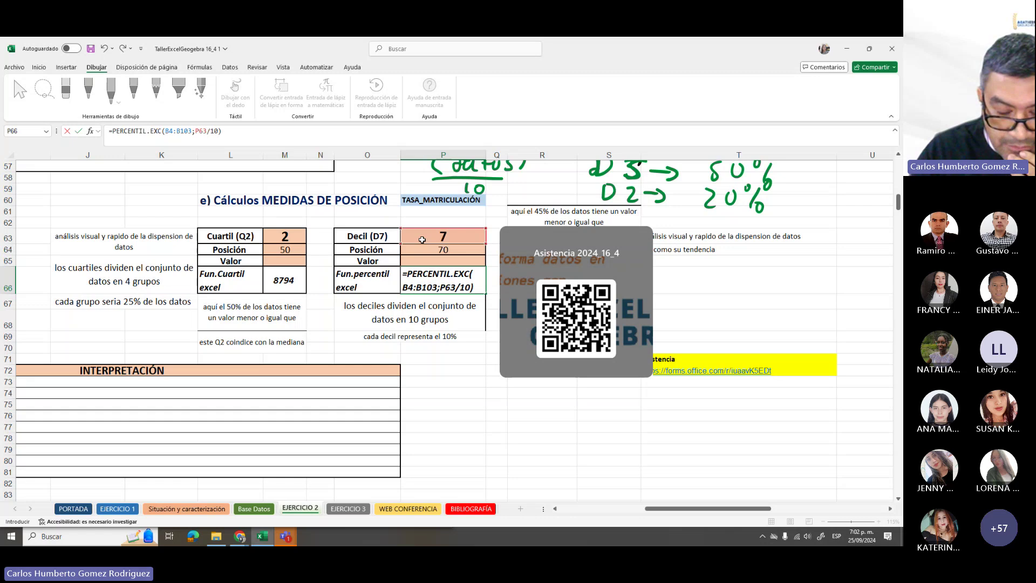
{"action": "key", "text": "Return"}
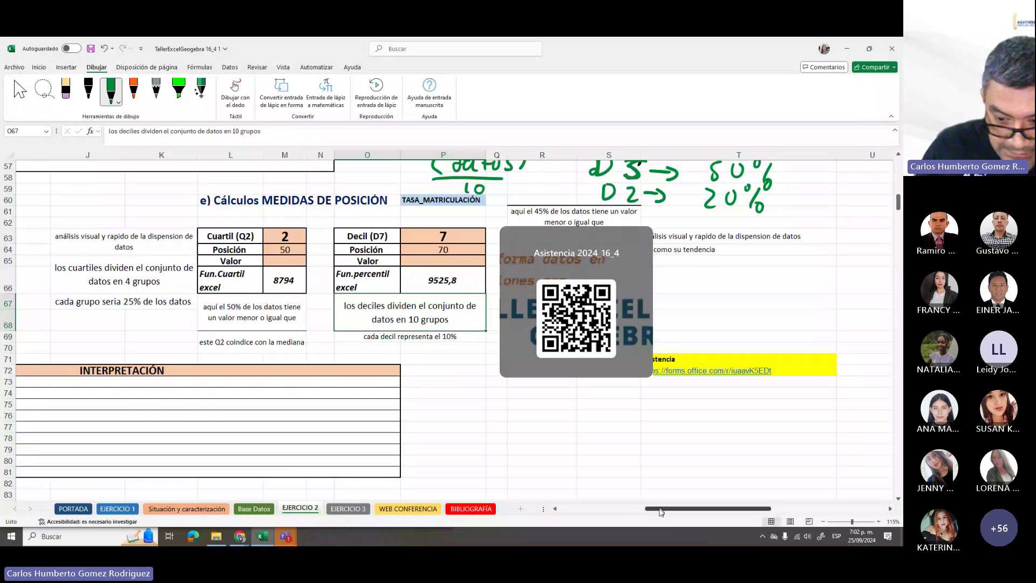
Mark the Decil 7 (D7) row with its result in the interpretation table using the green highlighter
{"action": "left_click_drag", "start_coordinate": [661, 513], "coordinate": [602, 511]}
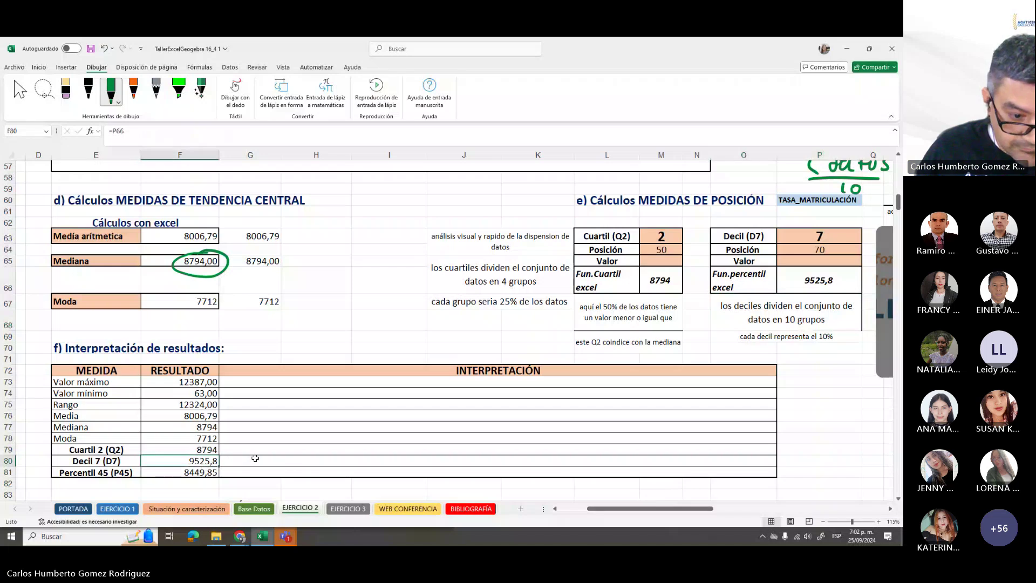
{"action": "left_click", "coordinate": [256, 458]}
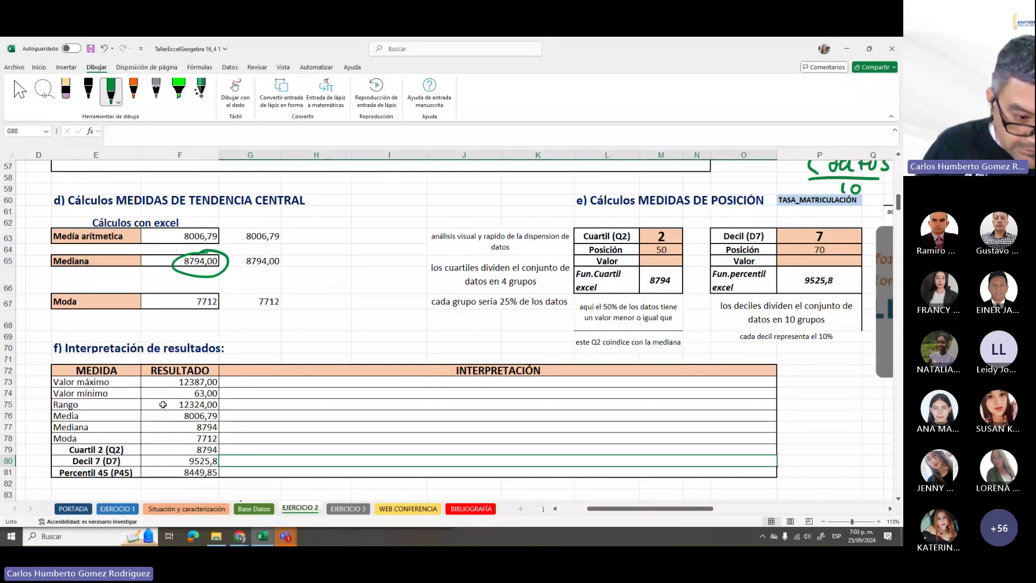
{"action": "scroll", "coordinate": [162, 405], "scroll_direction": "down", "scroll_amount": 3}
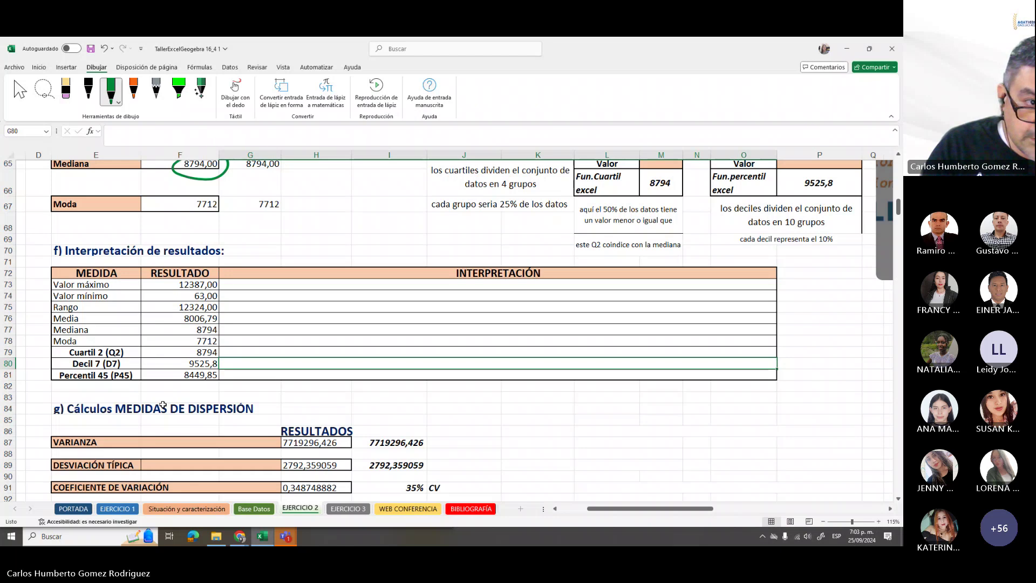
{"action": "left_click", "coordinate": [178, 92]}
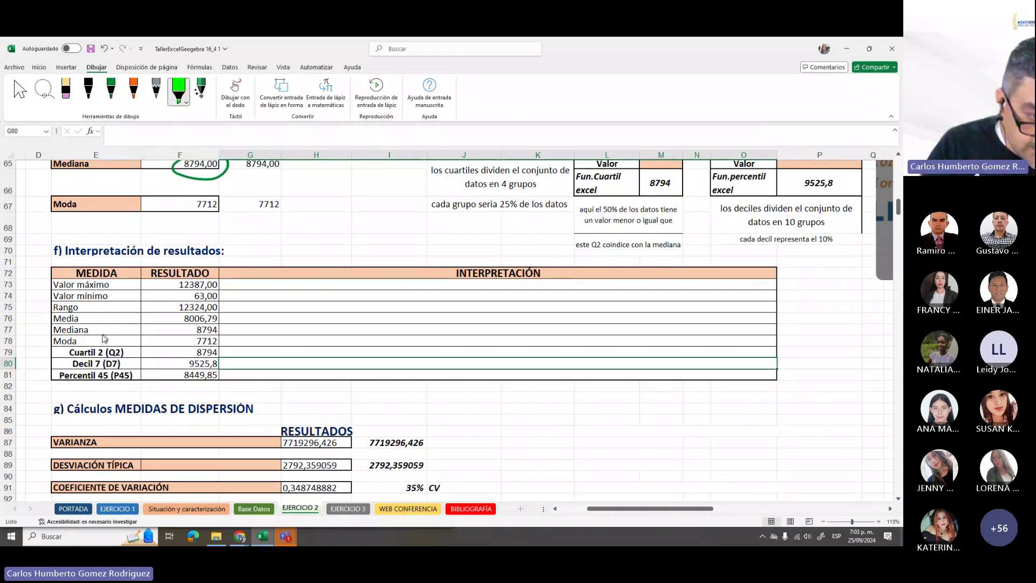
{"action": "mouse_move", "coordinate": [74, 365]}
{"action": "left_mouse_down"}
{"action": "mouse_move", "coordinate": [256, 368]}
{"action": "mouse_move", "coordinate": [247, 360]}
{"action": "left_mouse_up"}
Handwrite "70% de los datos son menores o iguales a 9525.8" with the green pen in the Decil 7 interpretation row
{"action": "left_click", "coordinate": [112, 97]}
{"action": "mouse_move", "coordinate": [272, 360]}
{"action": "left_mouse_down"}
{"action": "mouse_move", "coordinate": [291, 370]}
{"action": "mouse_move", "coordinate": [321, 355]}
{"action": "mouse_move", "coordinate": [335, 363]}
{"action": "left_mouse_up"}
{"action": "left_click_drag", "start_coordinate": [339, 355], "coordinate": [356, 365]}
{"action": "mouse_move", "coordinate": [361, 359]}
{"action": "left_mouse_down"}
{"action": "mouse_move", "coordinate": [363, 367]}
{"action": "mouse_move", "coordinate": [543, 369]}
{"action": "left_mouse_up"}
{"action": "left_click_drag", "start_coordinate": [546, 361], "coordinate": [725, 367]}
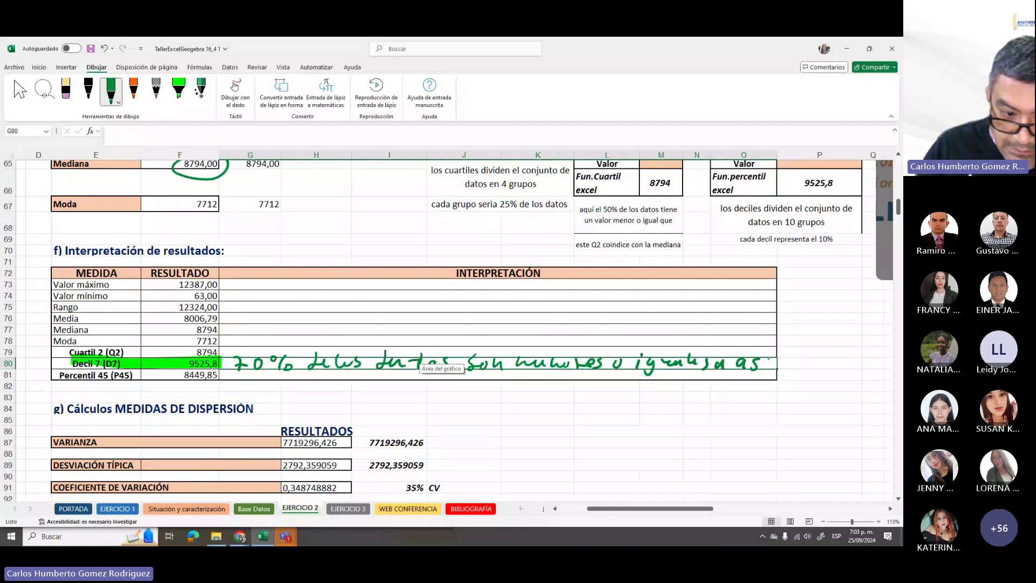
{"action": "mouse_move", "coordinate": [780, 358]}
{"action": "left_mouse_down"}
{"action": "mouse_move", "coordinate": [784, 369]}
{"action": "mouse_move", "coordinate": [809, 359]}
{"action": "left_mouse_up"}
{"action": "left_click", "coordinate": [796, 366]}
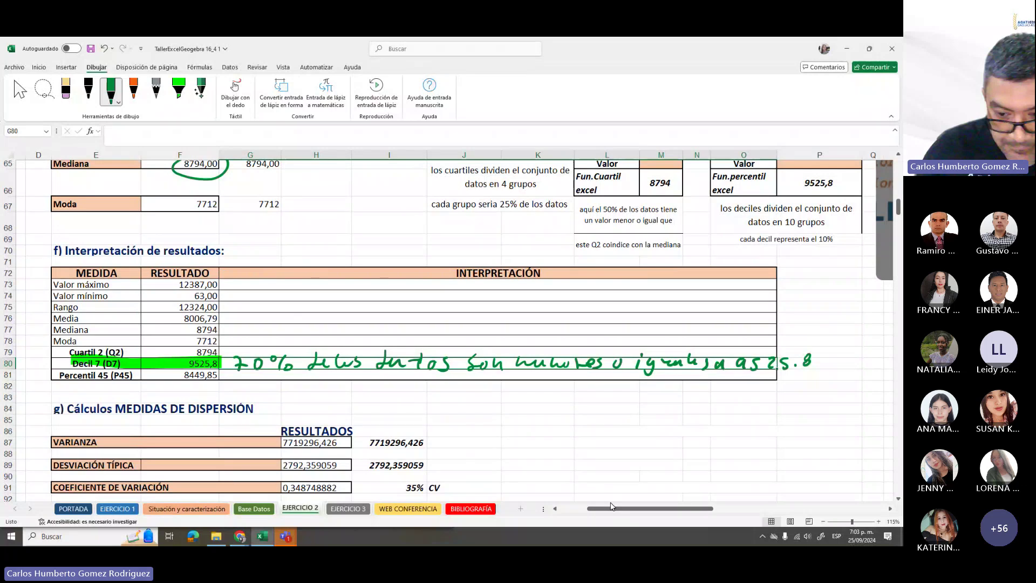
Erase the handwritten Decil 7 interpretation and the green highlighting from the Decil 7 (D7) row of the interpretation table
{"action": "left_click", "coordinate": [66, 92]}
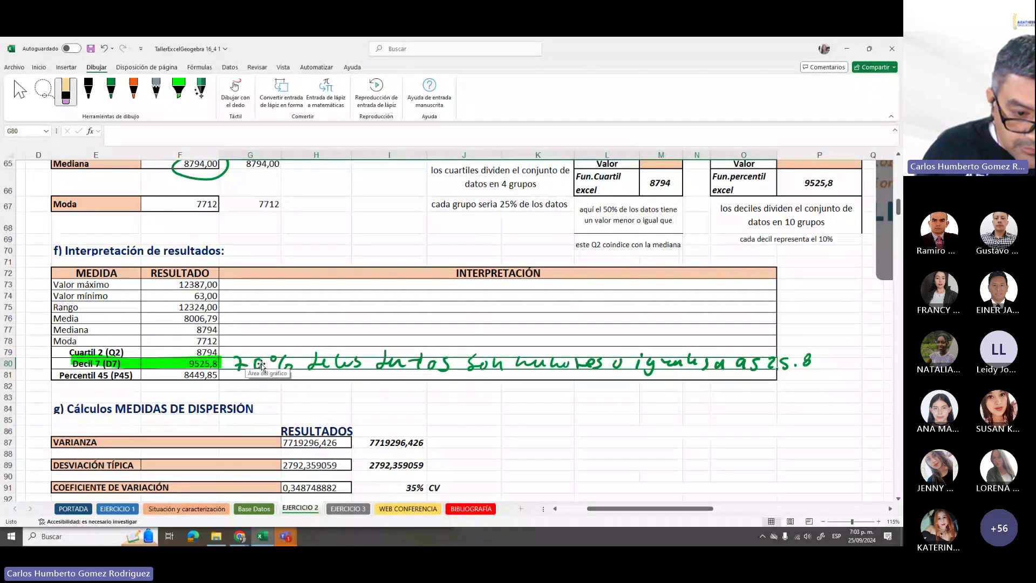
{"action": "left_click", "coordinate": [260, 366]}
{"action": "key", "text": "Delete"}
{"action": "left_click", "coordinate": [335, 363]}
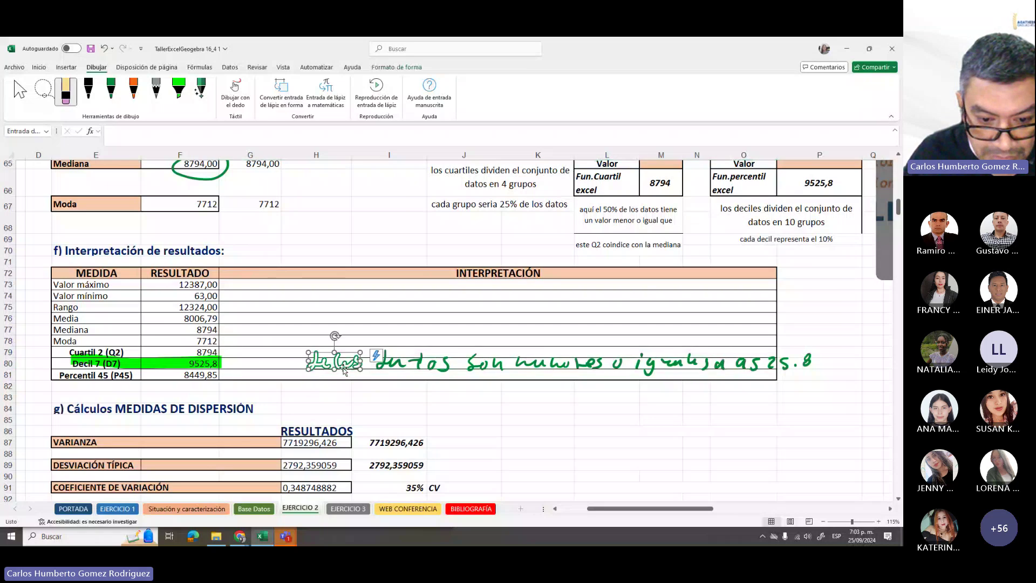
{"action": "key", "text": "Delete"}
{"action": "left_click", "coordinate": [431, 367]}
{"action": "key", "text": "Delete"}
{"action": "left_click", "coordinate": [485, 362]}
{"action": "key", "text": "Delete"}
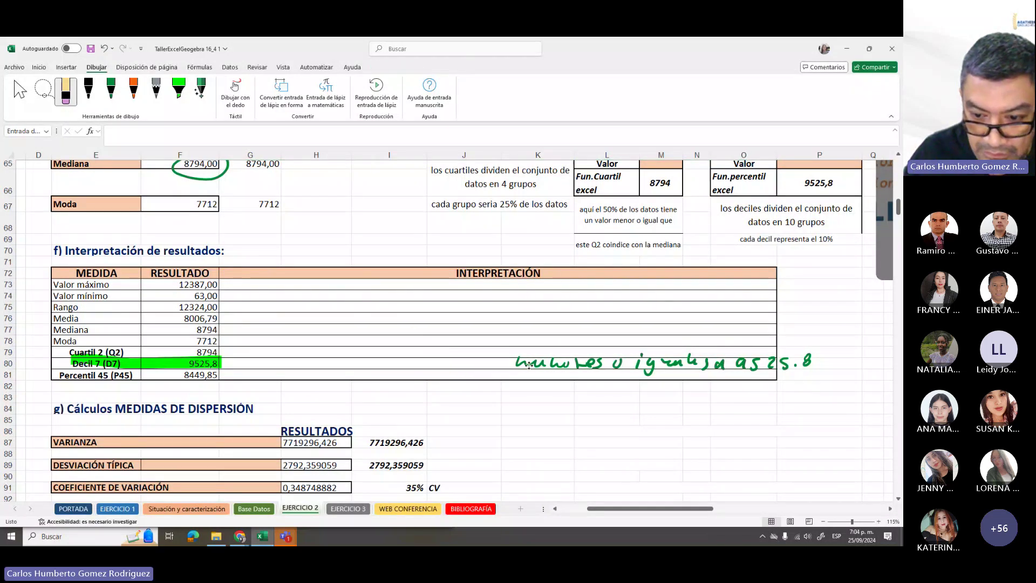
{"action": "left_click", "coordinate": [561, 363]}
{"action": "key", "text": "Delete"}
{"action": "left_click", "coordinate": [667, 369]}
{"action": "key", "text": "Delete"}
{"action": "left_click", "coordinate": [747, 362]}
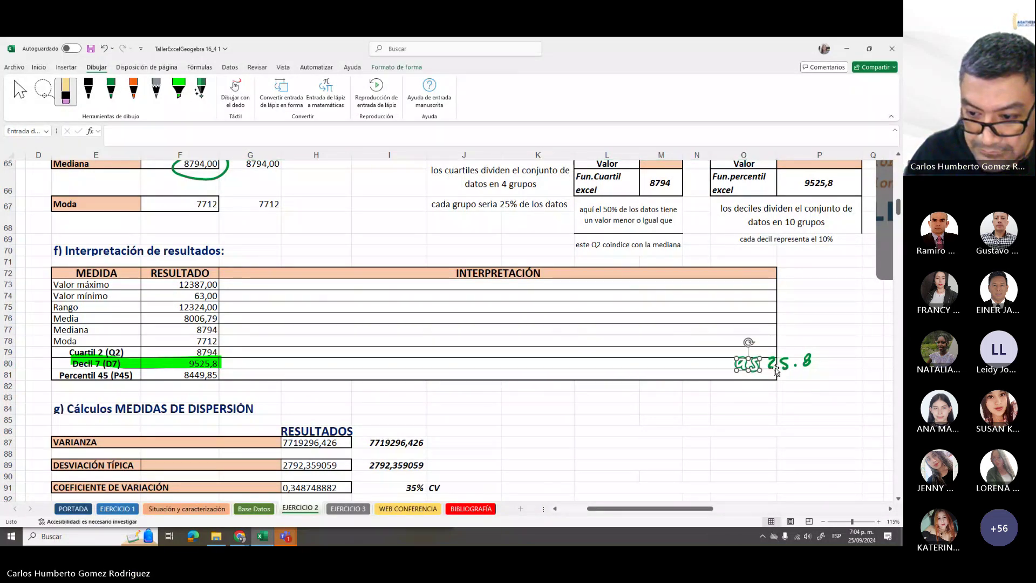
{"action": "key", "text": "Delete"}
{"action": "left_click", "coordinate": [788, 360]}
{"action": "key", "text": "Delete"}
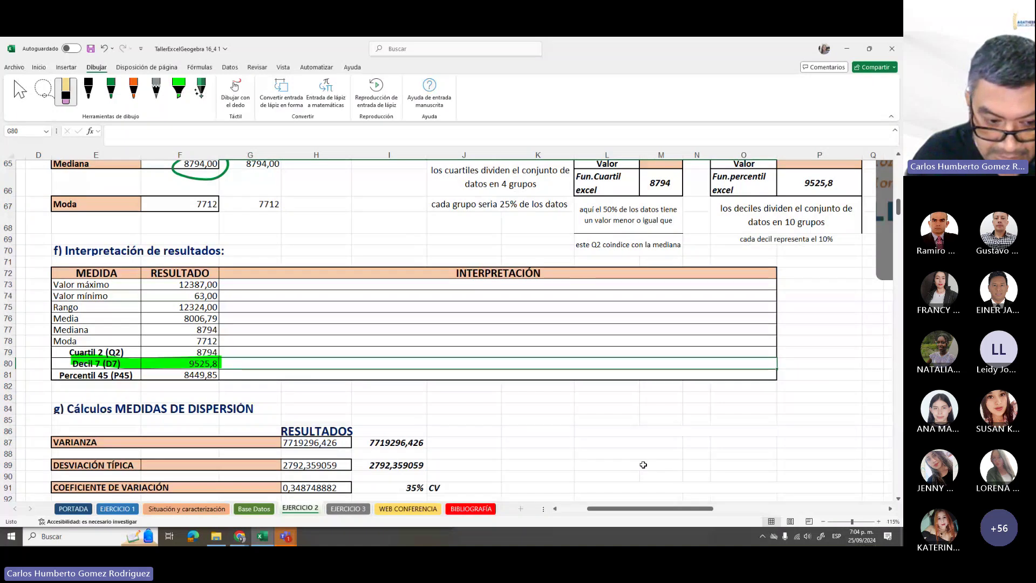
{"action": "mouse_move", "coordinate": [627, 508]}
{"action": "left_mouse_down"}
{"action": "mouse_move", "coordinate": [685, 506]}
{"action": "mouse_move", "coordinate": [588, 507]}
{"action": "mouse_move", "coordinate": [660, 506]}
{"action": "left_mouse_up"}
{"action": "left_click", "coordinate": [343, 364]}
{"action": "key", "text": "Delete"}
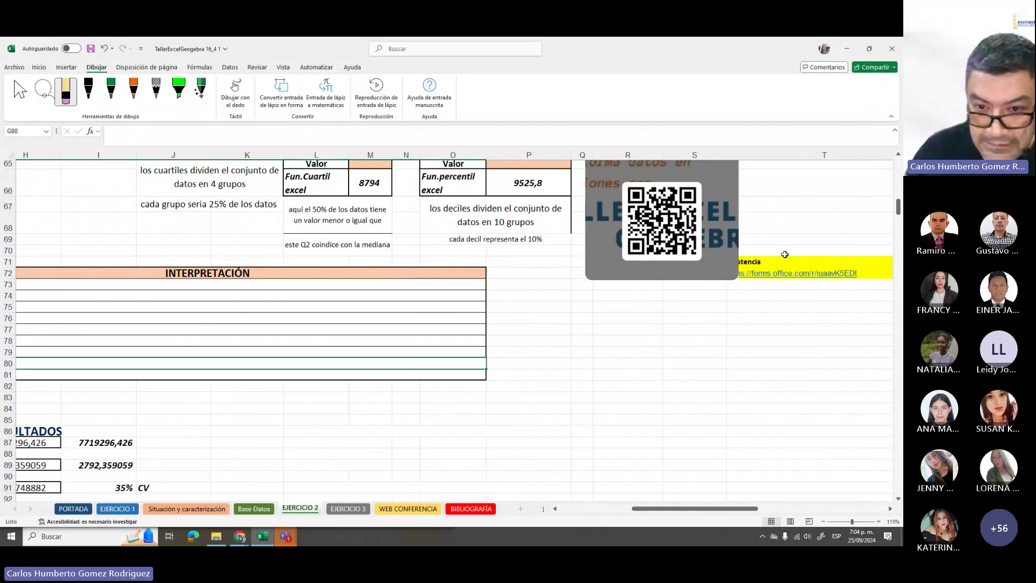
Erase the handwritten decile notes above the position measures and remove the attendance QR image covering the Percentil (P45) table
{"action": "scroll", "coordinate": [792, 230], "scroll_direction": "up", "scroll_amount": 4}
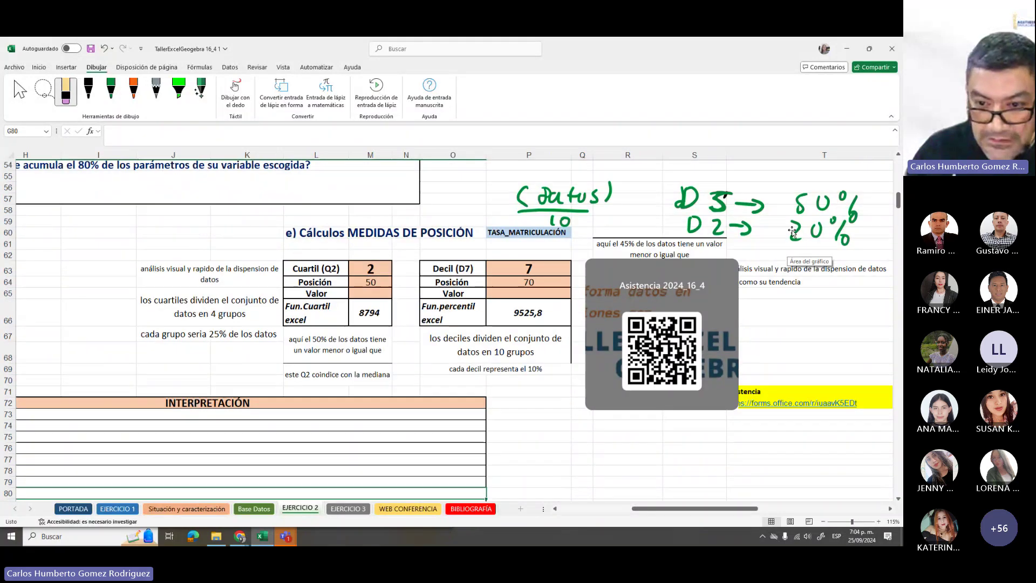
{"action": "left_click", "coordinate": [582, 213]}
{"action": "key", "text": "Delete"}
{"action": "left_click", "coordinate": [701, 210]}
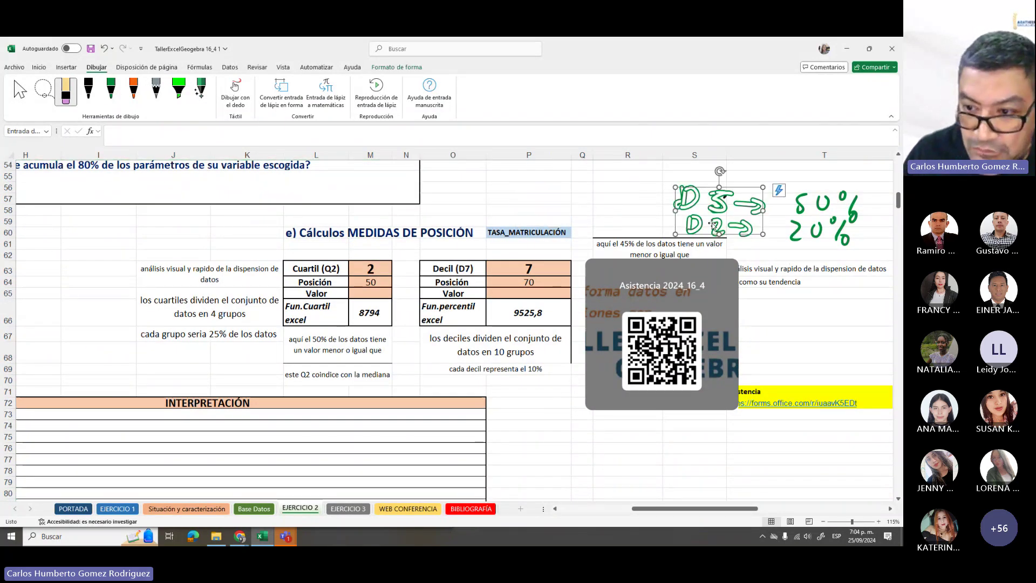
{"action": "key", "text": "Delete"}
{"action": "left_click", "coordinate": [800, 211]}
{"action": "key", "text": "Delete"}
{"action": "left_click", "coordinate": [725, 195]}
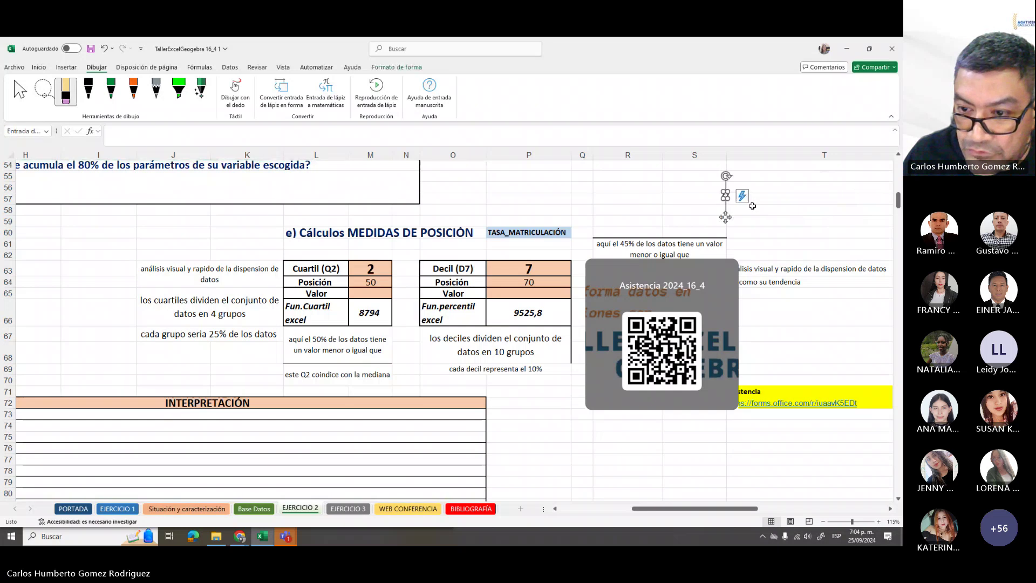
{"action": "key", "text": "Delete"}
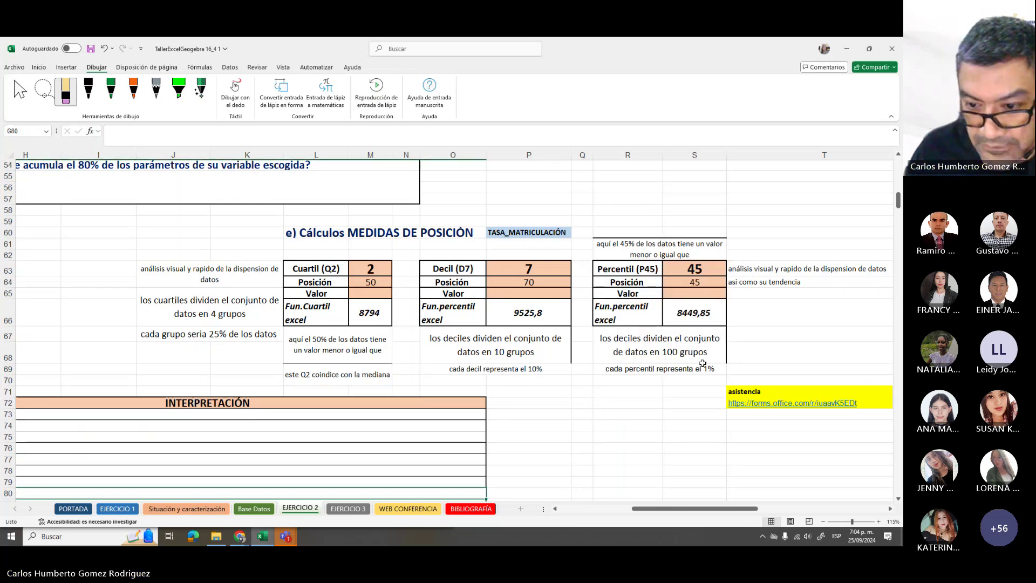
Handwrite "45%" with the green pen above the Percentil (P45) table
{"action": "left_click", "coordinate": [694, 268]}
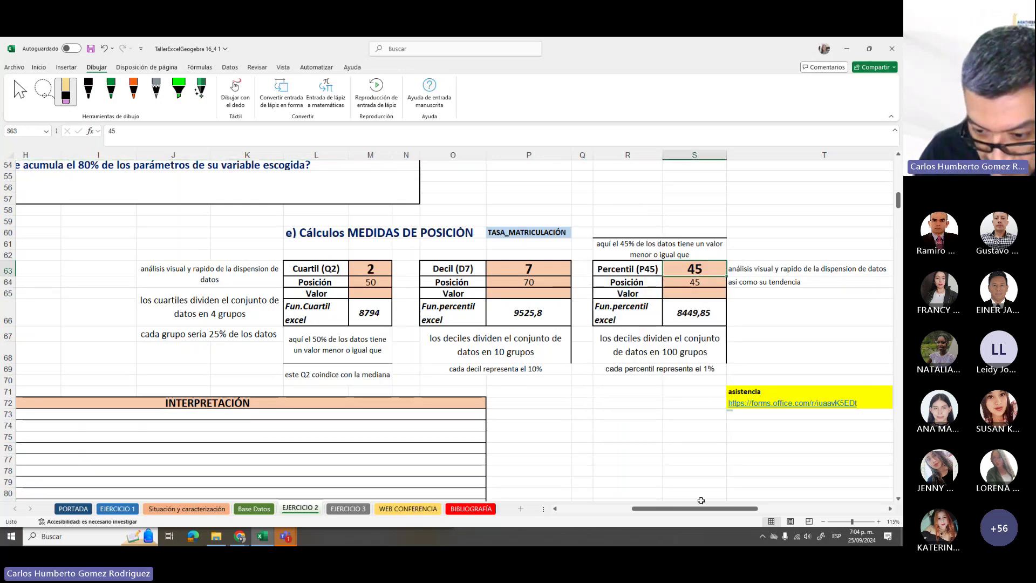
{"action": "left_click_drag", "start_coordinate": [693, 509], "coordinate": [712, 508]}
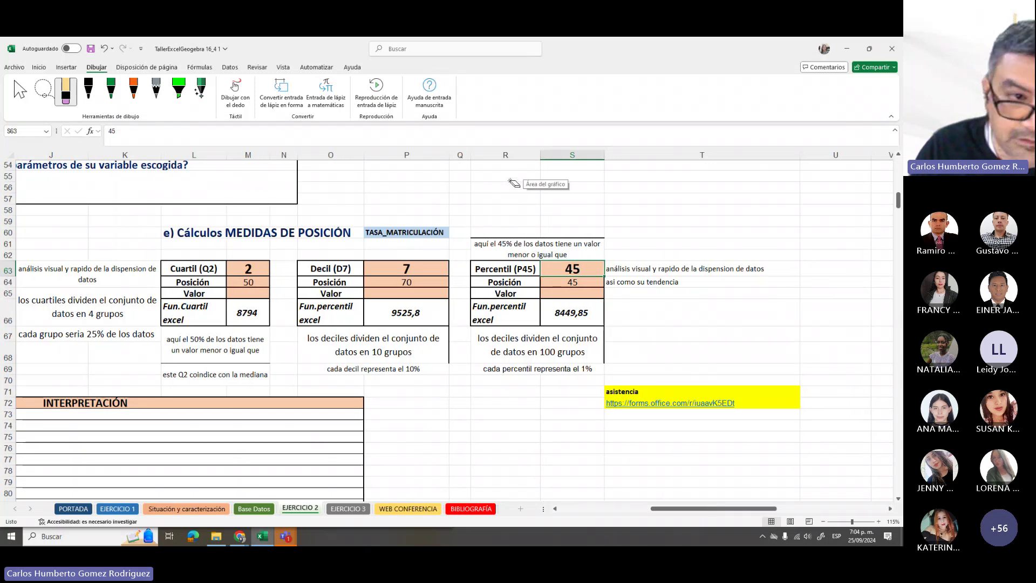
{"action": "left_click", "coordinate": [110, 89]}
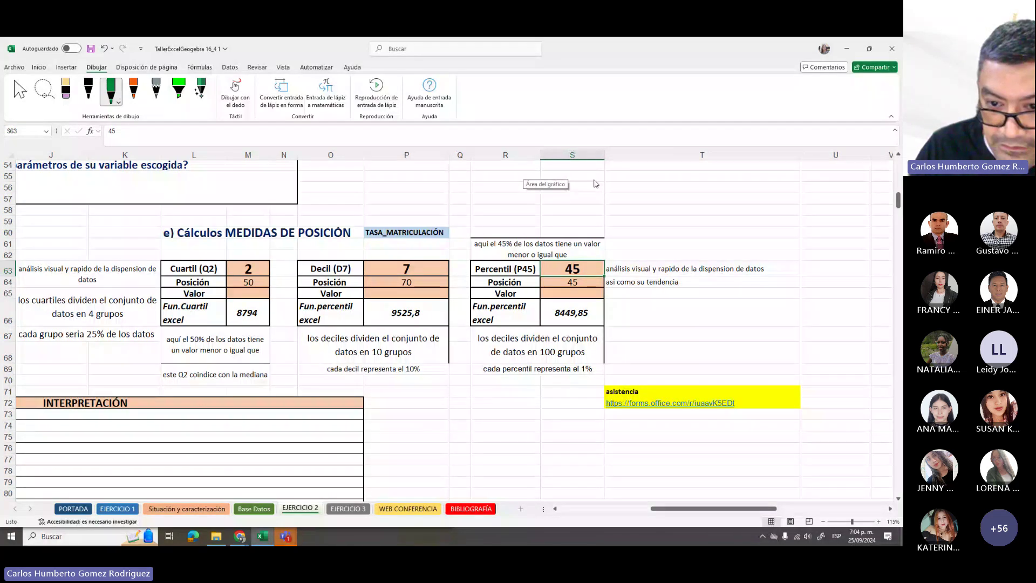
{"action": "mouse_move", "coordinate": [593, 173]}
{"action": "left_mouse_down"}
{"action": "mouse_move", "coordinate": [590, 191]}
{"action": "mouse_move", "coordinate": [613, 193]}
{"action": "mouse_move", "coordinate": [632, 173]}
{"action": "left_mouse_up"}
{"action": "mouse_move", "coordinate": [651, 170]}
{"action": "left_mouse_down"}
{"action": "mouse_move", "coordinate": [637, 201]}
{"action": "mouse_move", "coordinate": [646, 188]}
{"action": "mouse_move", "coordinate": [600, 184]}
{"action": "left_mouse_up"}
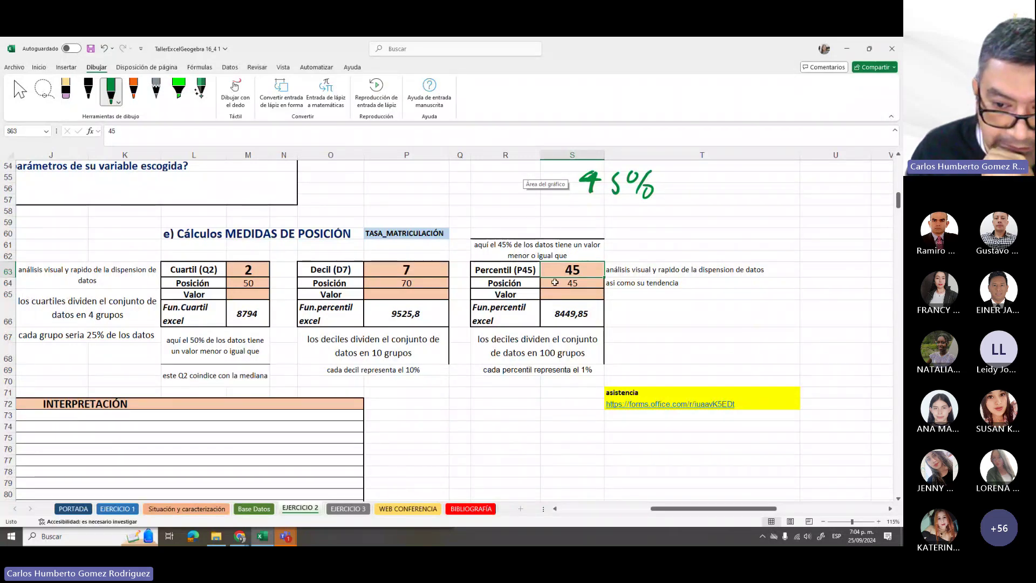
Replace the Percentil (P45) formula in S66 with the start of a new PERCENTIL.EXC function
{"action": "left_click", "coordinate": [579, 318]}
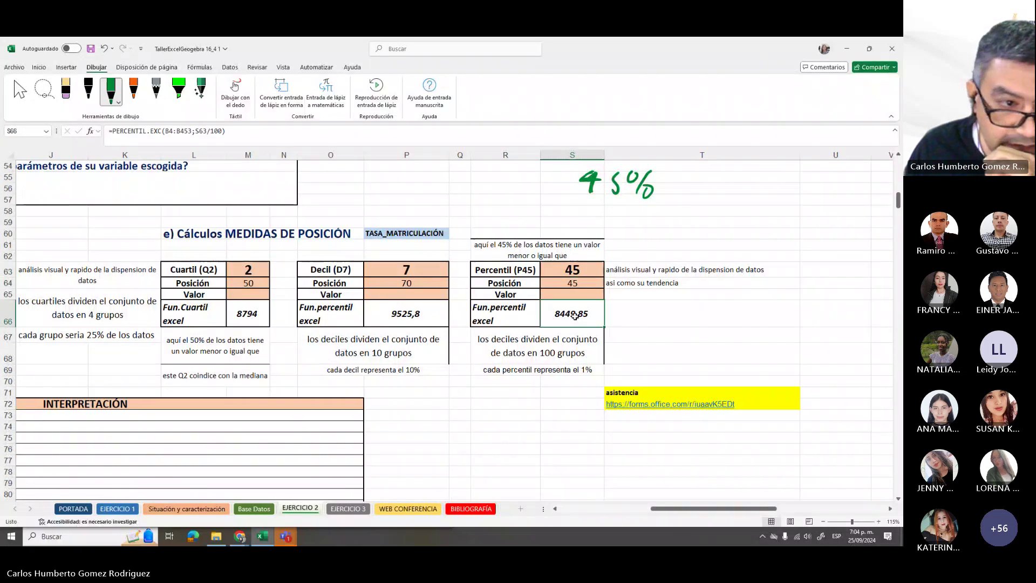
{"action": "left_click_drag", "start_coordinate": [226, 131], "coordinate": [105, 134]}
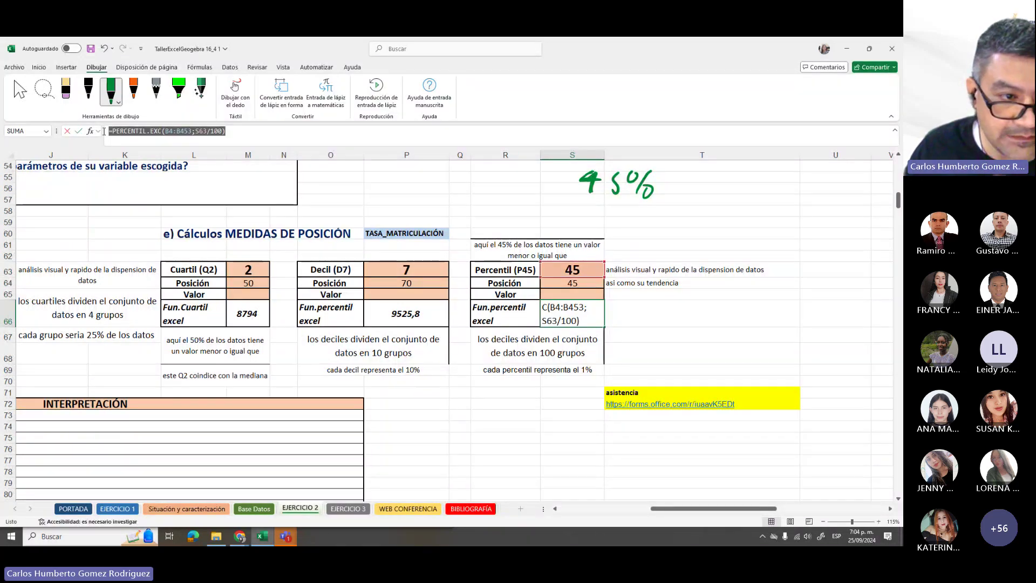
{"action": "type", "text": "="}
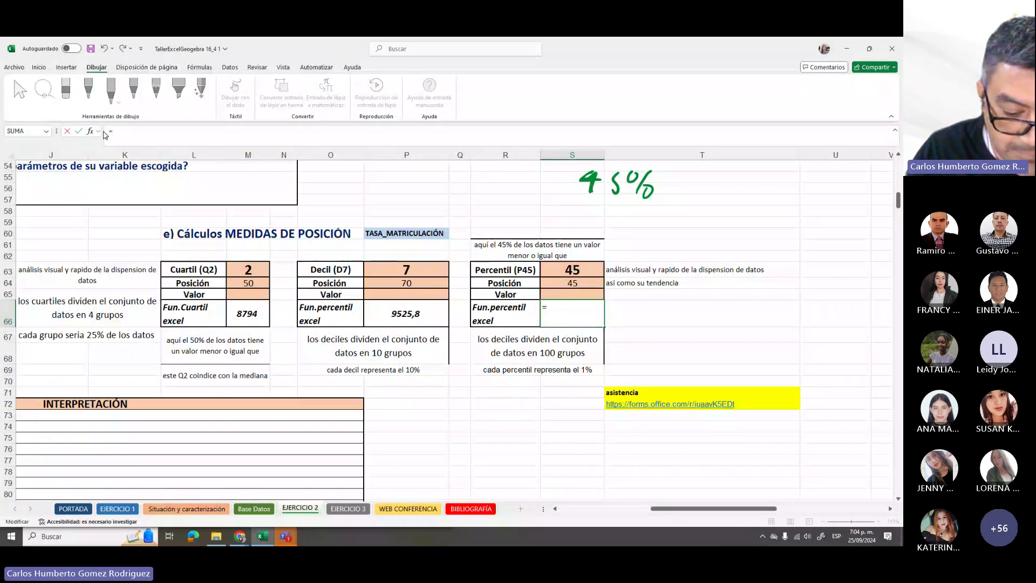
{"action": "type", "text": "percentil"}
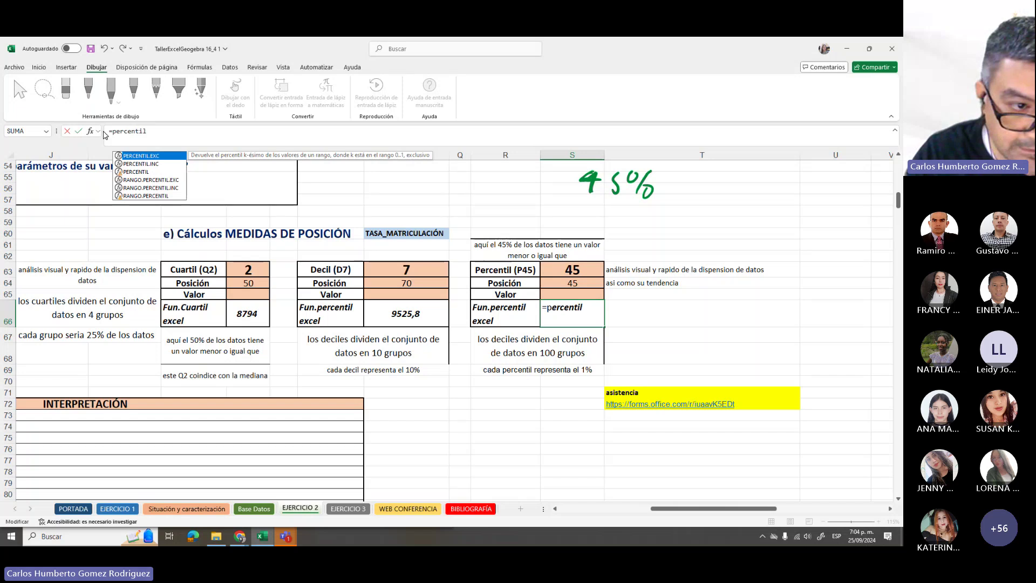
{"action": "key", "text": "Tab"}
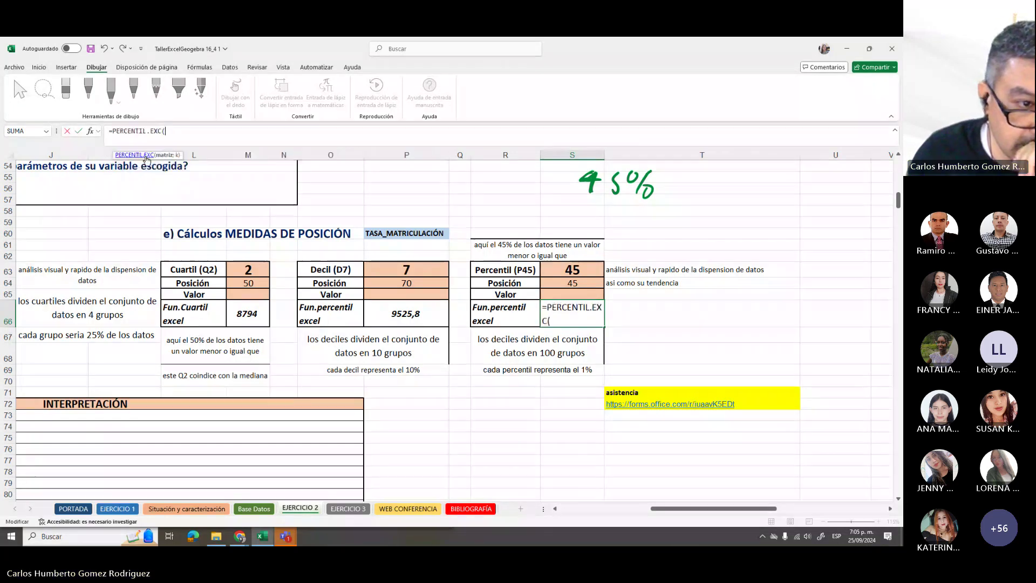
Set the matrix argument of the Percentil (P45) formula to the TASA_MATRICULACIÓN data in B4:B103
{"action": "scroll", "coordinate": [44, 243], "scroll_direction": "left", "scroll_amount": 6}
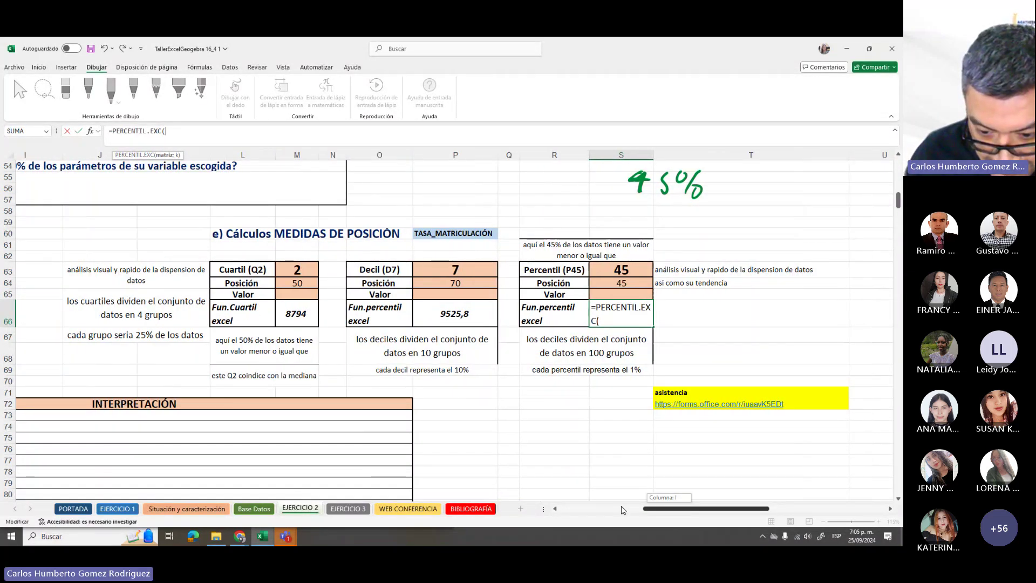
{"action": "scroll", "coordinate": [44, 243], "scroll_direction": "up", "scroll_amount": 12}
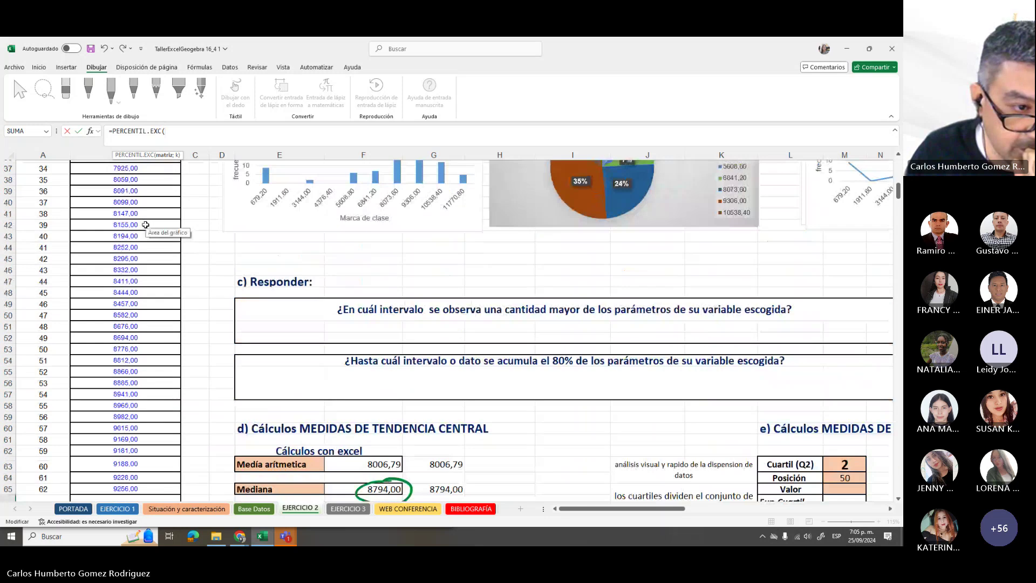
{"action": "scroll", "coordinate": [145, 224], "scroll_direction": "up", "scroll_amount": 5}
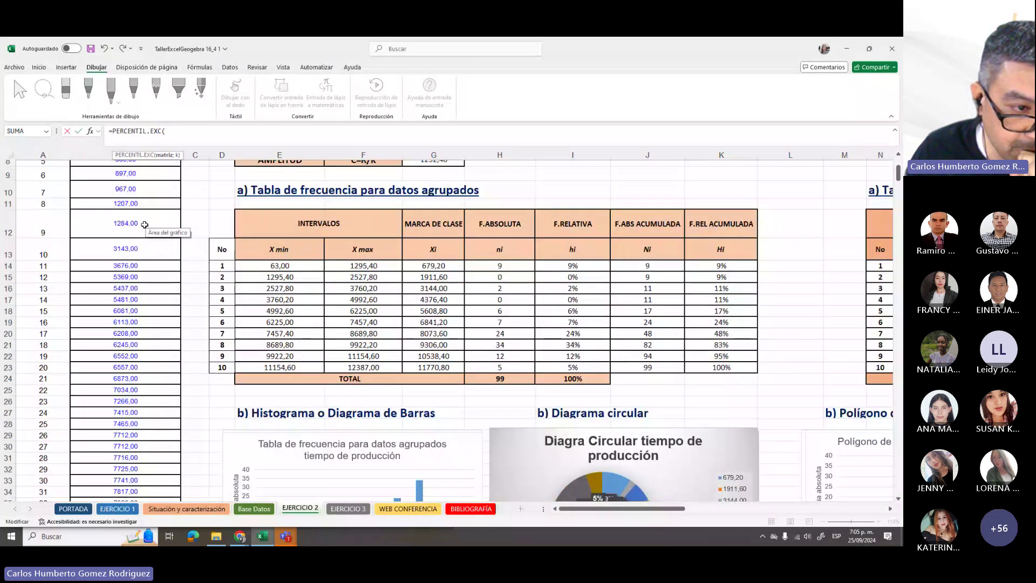
{"action": "left_click_drag", "start_coordinate": [113, 236], "coordinate": [144, 462]}
{"action": "type", "text": ";"}
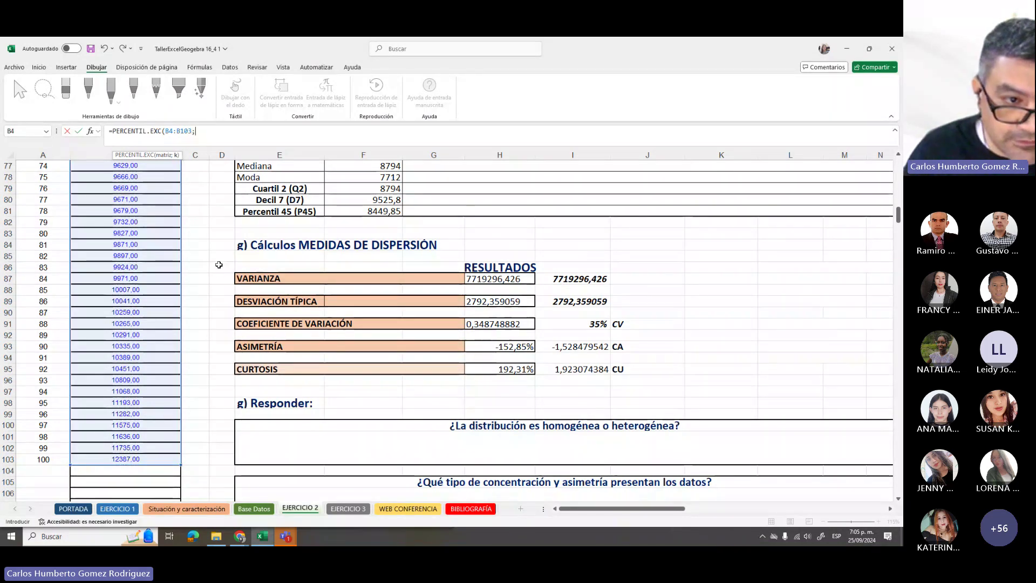
Complete the Percentil (P45) formula with the k argument 45/100 and enter it
{"action": "left_click_drag", "start_coordinate": [581, 509], "coordinate": [663, 510]}
{"action": "scroll", "coordinate": [677, 390], "scroll_direction": "up", "scroll_amount": 6}
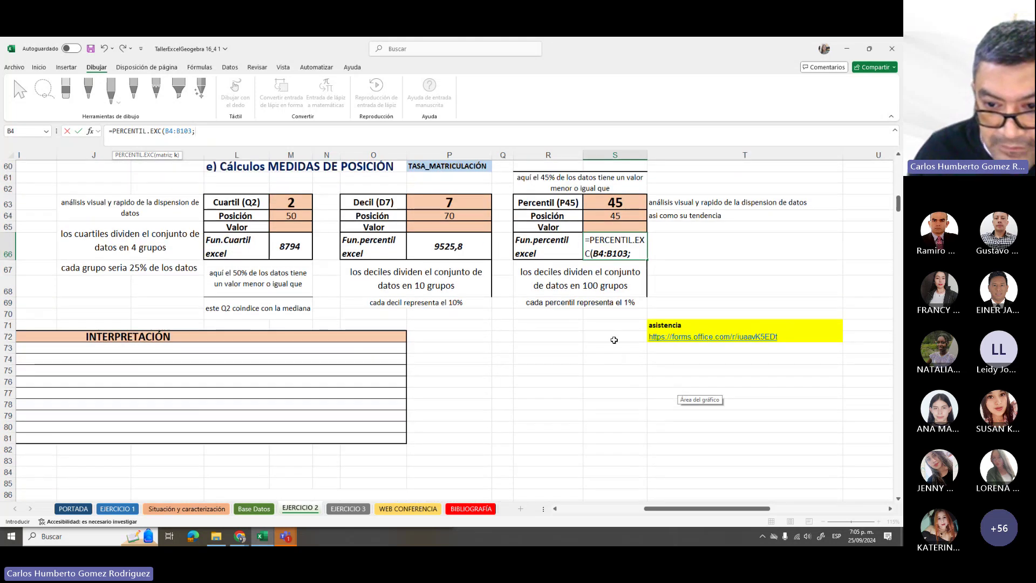
{"action": "left_click", "coordinate": [608, 202]}
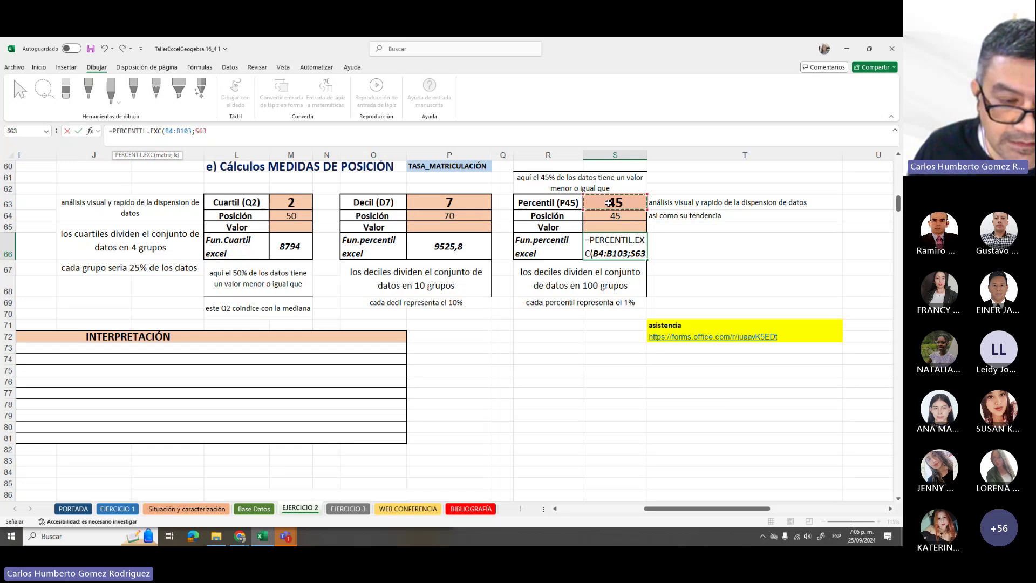
{"action": "key", "text": "BackSpace"}
{"action": "key", "text": "BackSpace"}
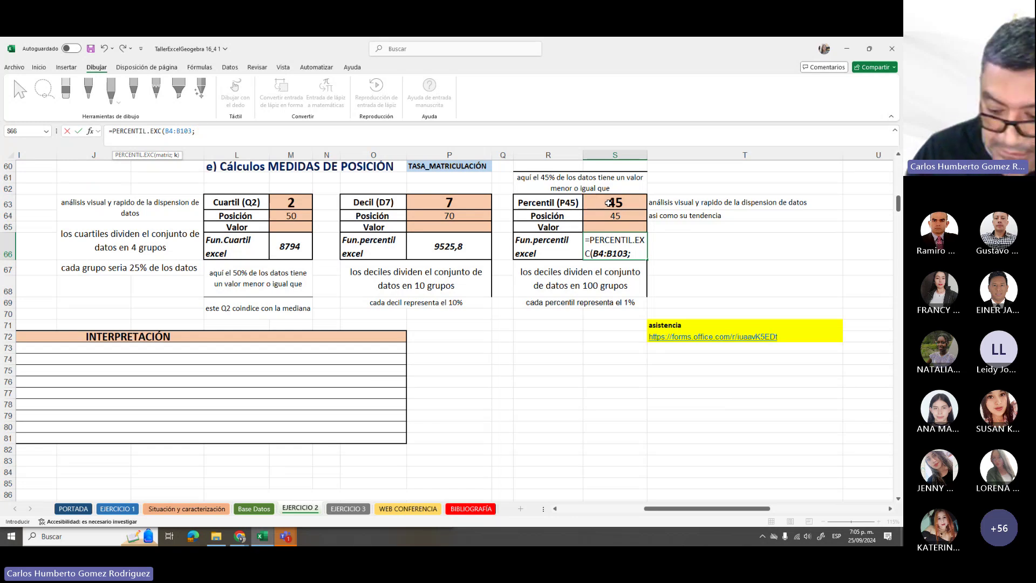
{"action": "type", "text": "45/100"}
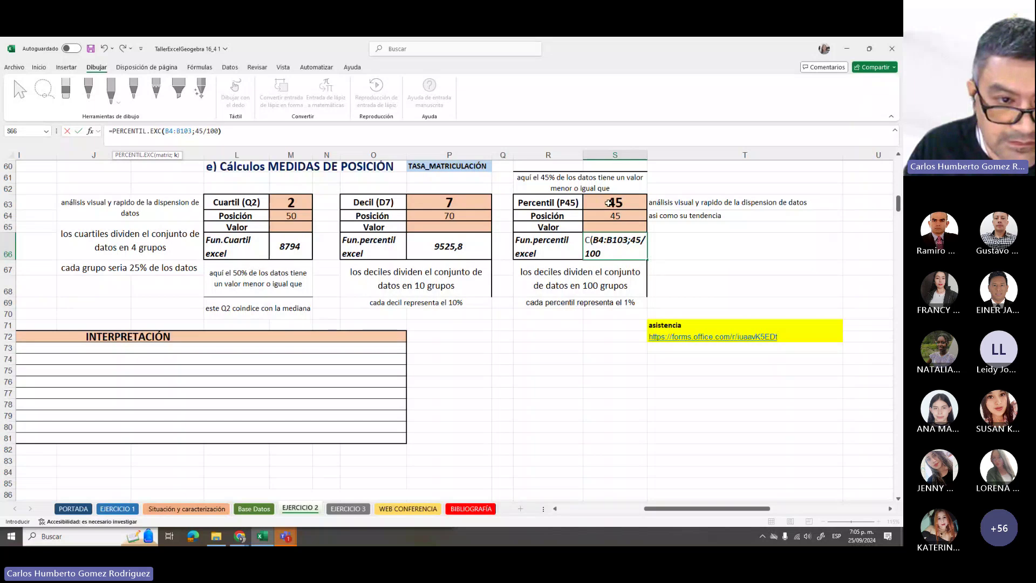
{"action": "type", "text": ")"}
{"action": "key", "text": "Return"}
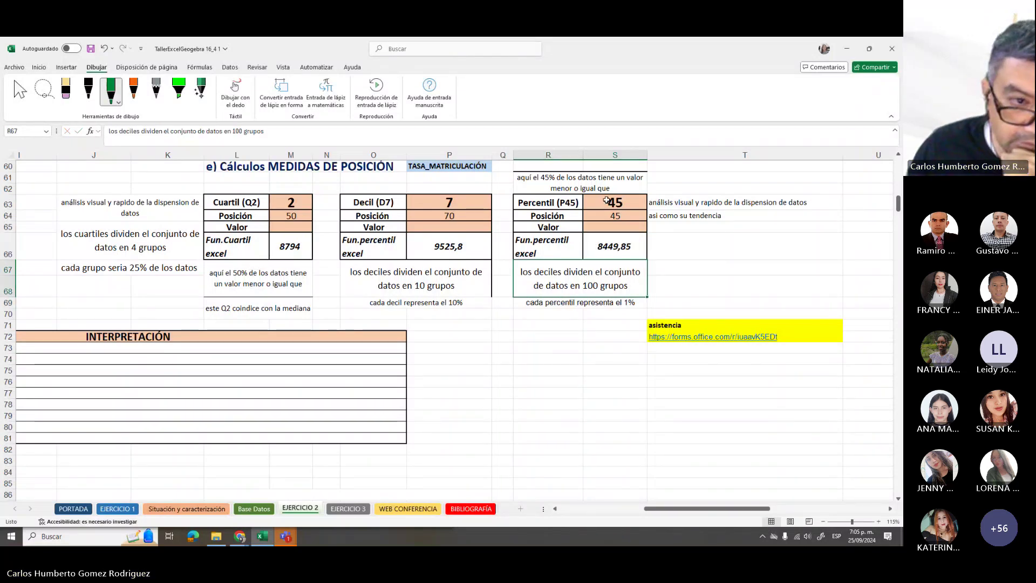
Mark the Percentil (P45) result in S66 and the Percentil 45 (P45) row of the interpretation table with the green highlighter
{"action": "left_click", "coordinate": [178, 90]}
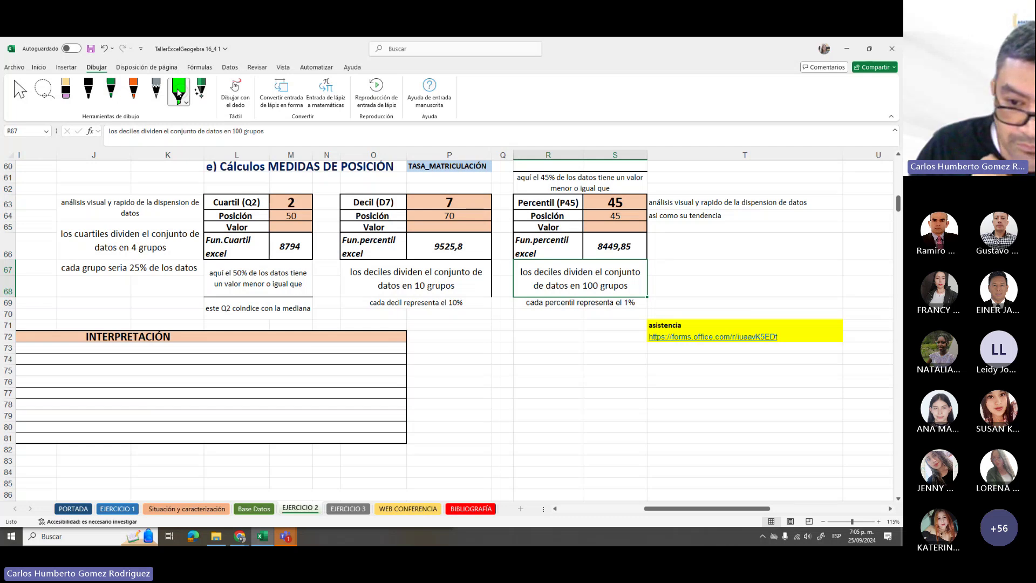
{"action": "mouse_move", "coordinate": [595, 248]}
{"action": "left_mouse_down"}
{"action": "mouse_move", "coordinate": [620, 232]}
{"action": "mouse_move", "coordinate": [651, 254]}
{"action": "mouse_move", "coordinate": [599, 242]}
{"action": "mouse_move", "coordinate": [613, 251]}
{"action": "left_mouse_up"}
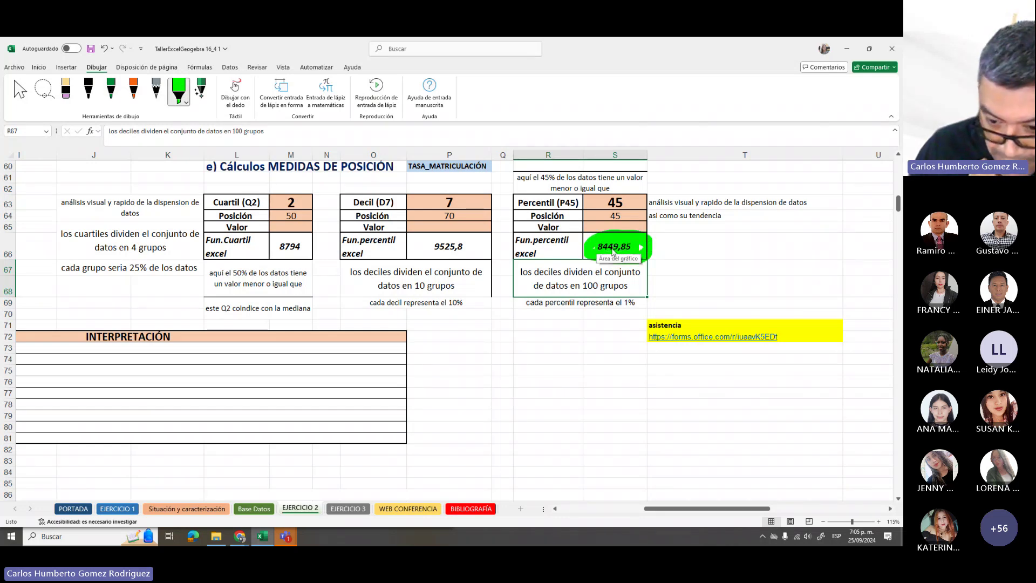
{"action": "left_click_drag", "start_coordinate": [707, 508], "coordinate": [646, 509]}
{"action": "scroll", "coordinate": [226, 394], "scroll_direction": "down", "scroll_amount": 3}
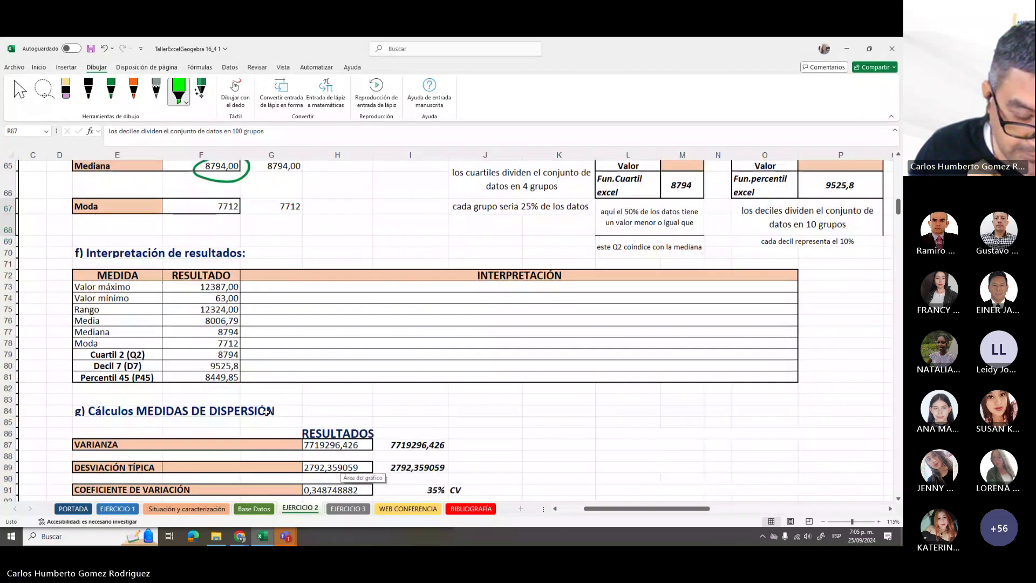
{"action": "left_click_drag", "start_coordinate": [118, 373], "coordinate": [240, 374]}
Handwrite "45% de los datos tienen un valor menor o igual a 8449.85" with the green pen in the Percentil 45 interpretation row
{"action": "left_click", "coordinate": [110, 91]}
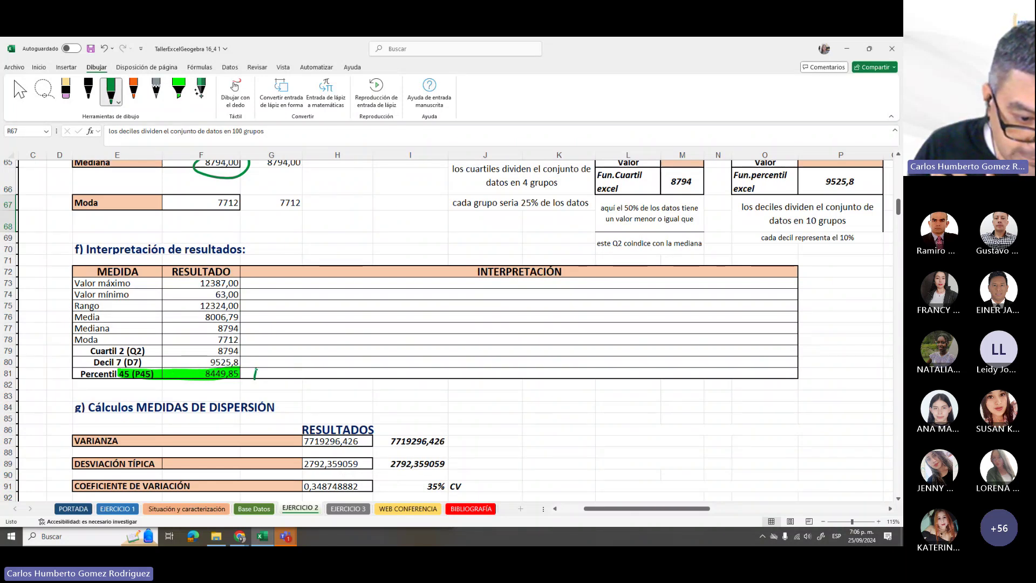
{"action": "mouse_move", "coordinate": [254, 369]}
{"action": "left_mouse_down"}
{"action": "mouse_move", "coordinate": [328, 378]}
{"action": "mouse_move", "coordinate": [384, 362]}
{"action": "mouse_move", "coordinate": [405, 378]}
{"action": "left_mouse_up"}
{"action": "mouse_move", "coordinate": [395, 369]}
{"action": "left_mouse_down"}
{"action": "mouse_move", "coordinate": [414, 368]}
{"action": "mouse_move", "coordinate": [408, 377]}
{"action": "left_mouse_up"}
{"action": "mouse_move", "coordinate": [426, 369]}
{"action": "left_mouse_down"}
{"action": "mouse_move", "coordinate": [422, 380]}
{"action": "mouse_move", "coordinate": [438, 375]}
{"action": "left_mouse_up"}
{"action": "left_click_drag", "start_coordinate": [432, 367], "coordinate": [456, 378]}
{"action": "mouse_move", "coordinate": [470, 373]}
{"action": "left_mouse_down"}
{"action": "mouse_move", "coordinate": [721, 384]}
{"action": "mouse_move", "coordinate": [751, 369]}
{"action": "mouse_move", "coordinate": [848, 379]}
{"action": "mouse_move", "coordinate": [871, 367]}
{"action": "mouse_move", "coordinate": [880, 379]}
{"action": "left_mouse_up"}
{"action": "left_click", "coordinate": [856, 376]}
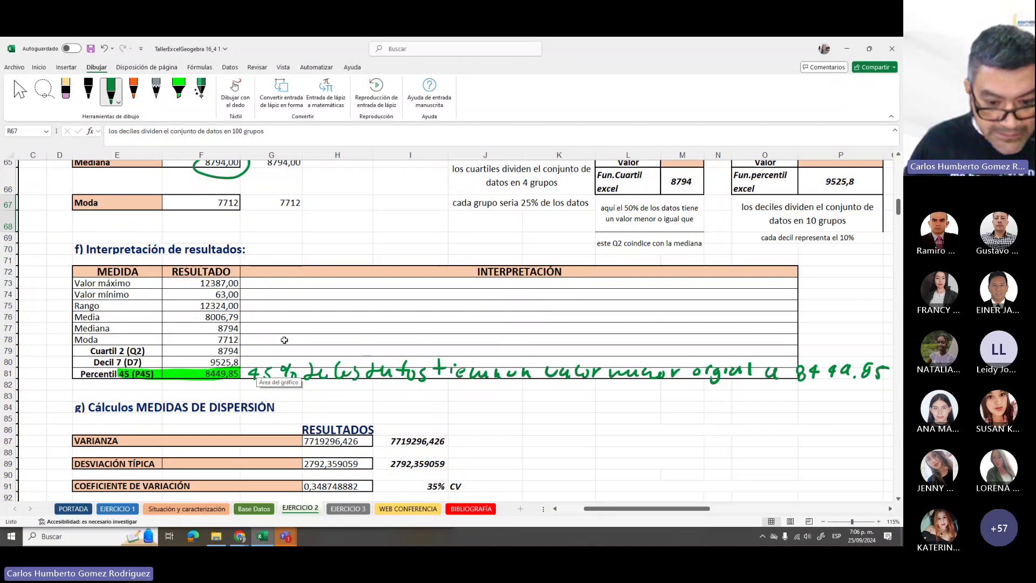
{"action": "left_click_drag", "start_coordinate": [588, 514], "coordinate": [643, 513]}
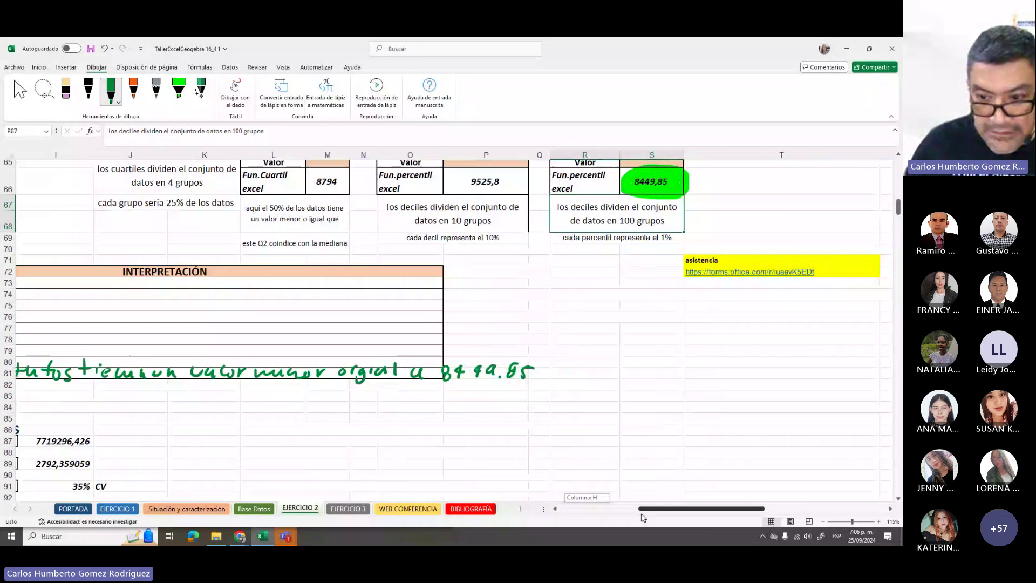
{"action": "scroll", "coordinate": [671, 395], "scroll_direction": "up", "scroll_amount": 2}
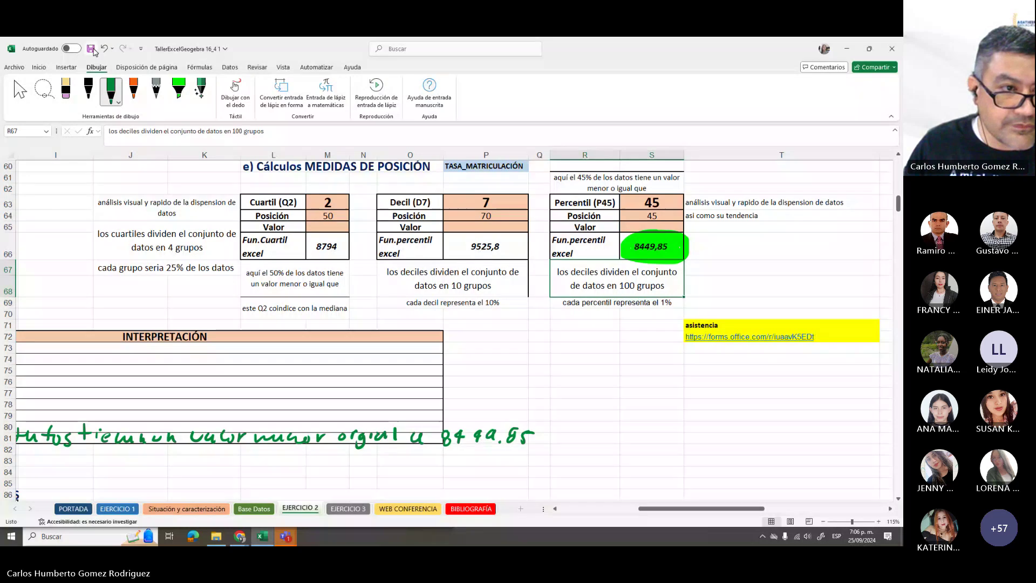
Save the workbook and open the EJERCICIO 3 sheet at the chosen quantitative variables
{"action": "key", "text": "ctrl+s"}
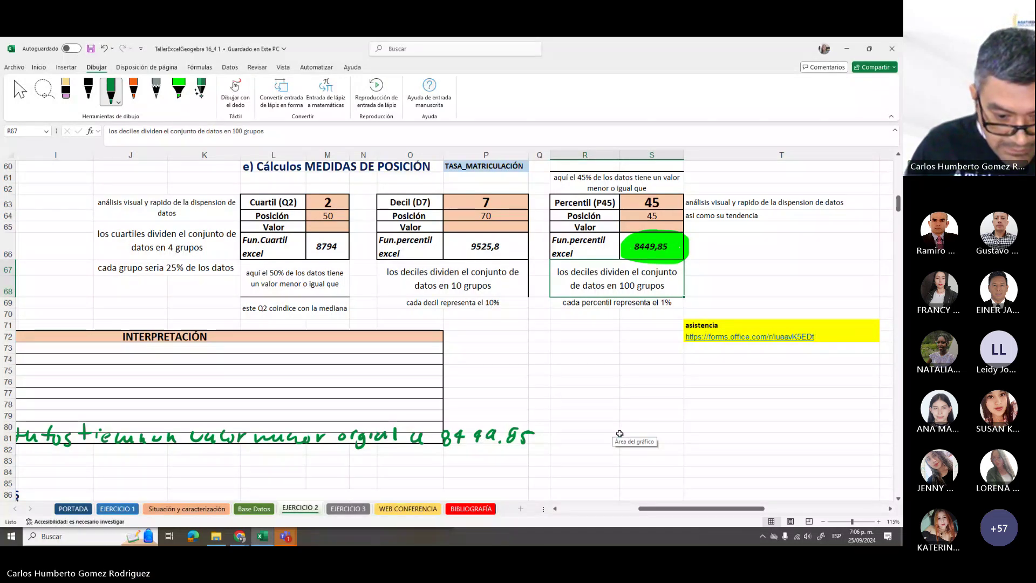
{"action": "left_click", "coordinate": [347, 509]}
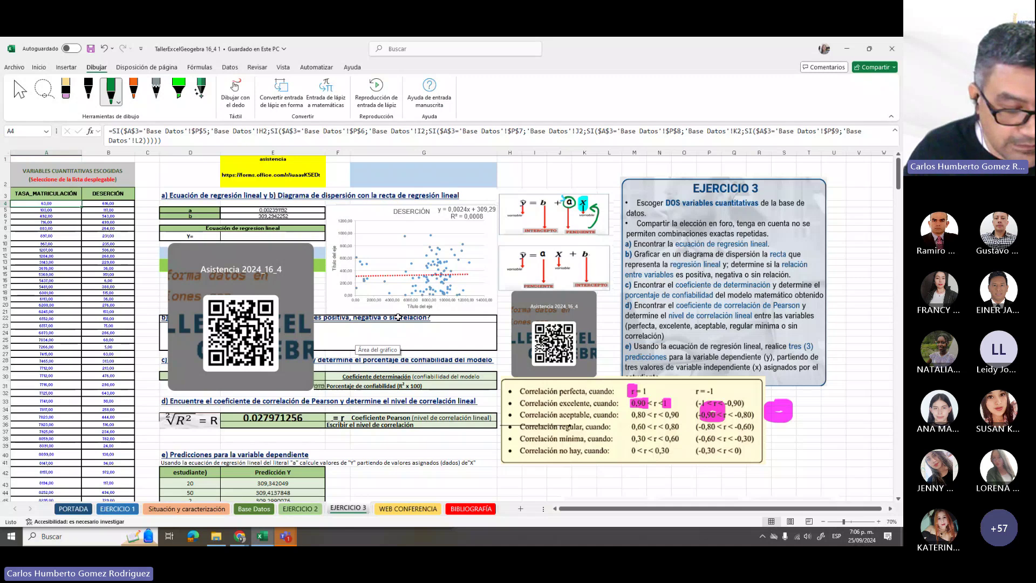
{"action": "left_click", "coordinate": [147, 288]}
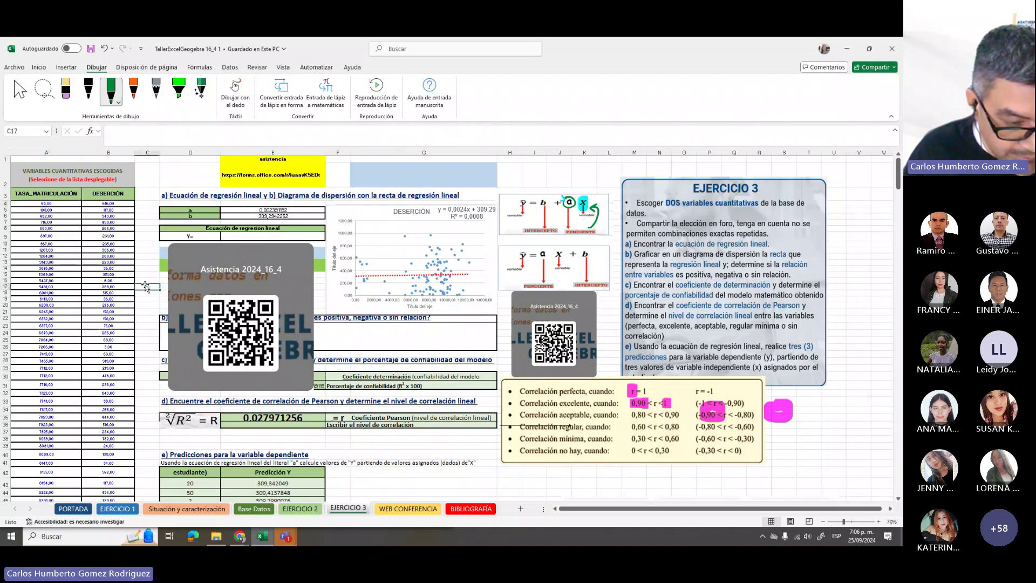
{"action": "scroll", "coordinate": [147, 287], "scroll_direction": "up", "scroll_amount": 5}
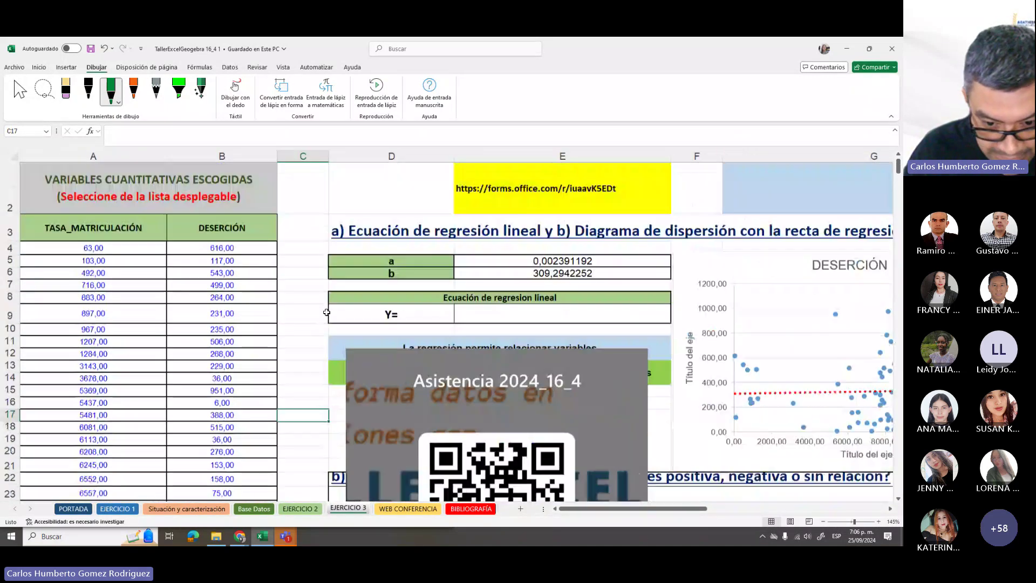
Delete the two overlapping DESERCIÓN scatter charts beside the regression equation table
{"action": "left_click_drag", "start_coordinate": [456, 423], "coordinate": [468, 418]}
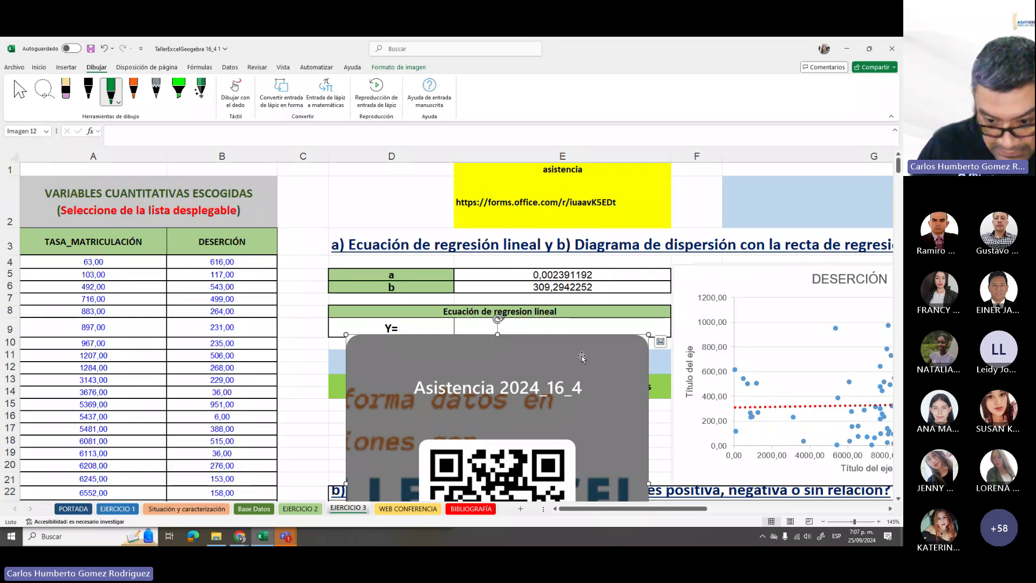
{"action": "left_click_drag", "start_coordinate": [611, 509], "coordinate": [609, 514]}
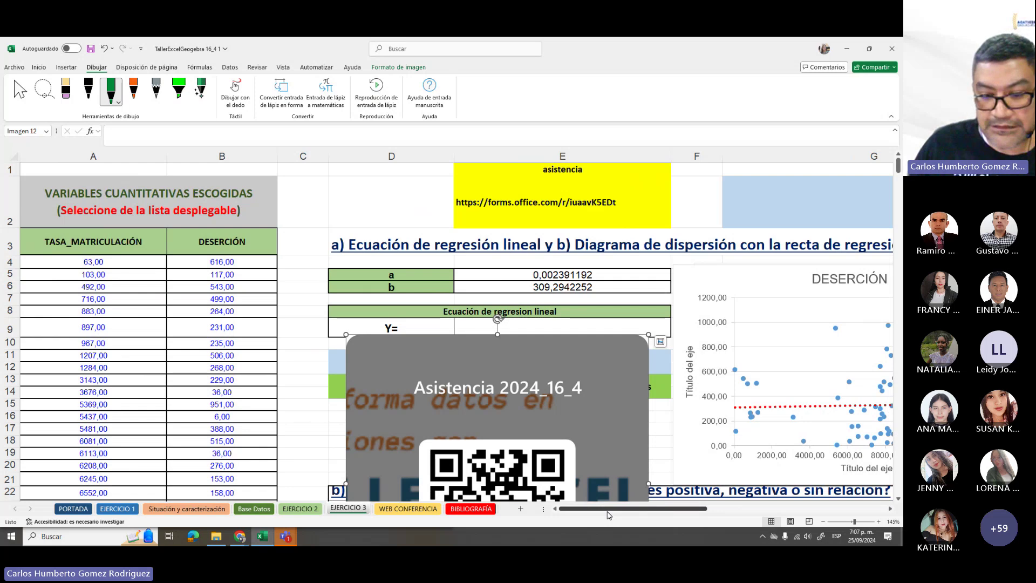
{"action": "left_click", "coordinate": [757, 386]}
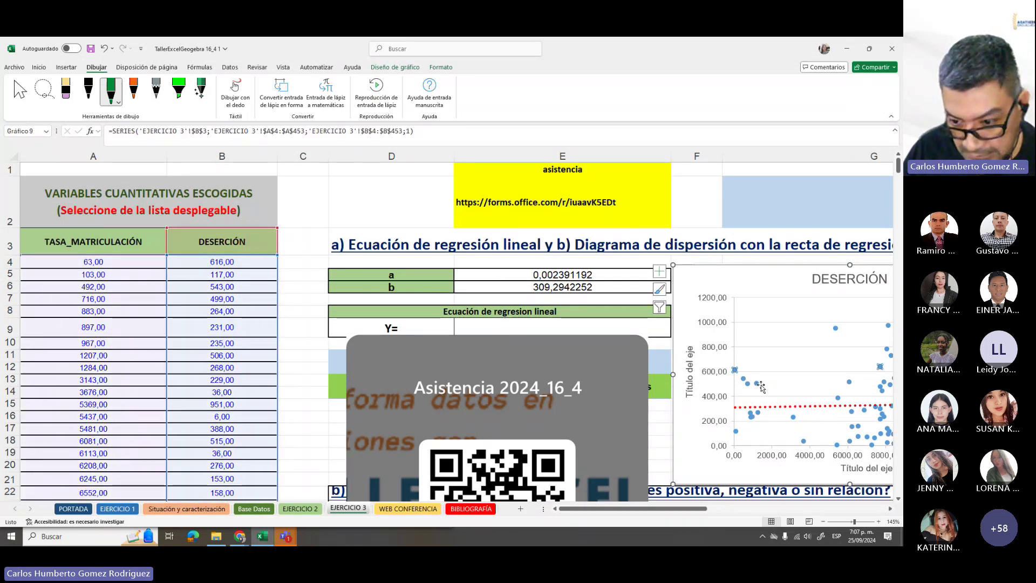
{"action": "left_click", "coordinate": [759, 396]}
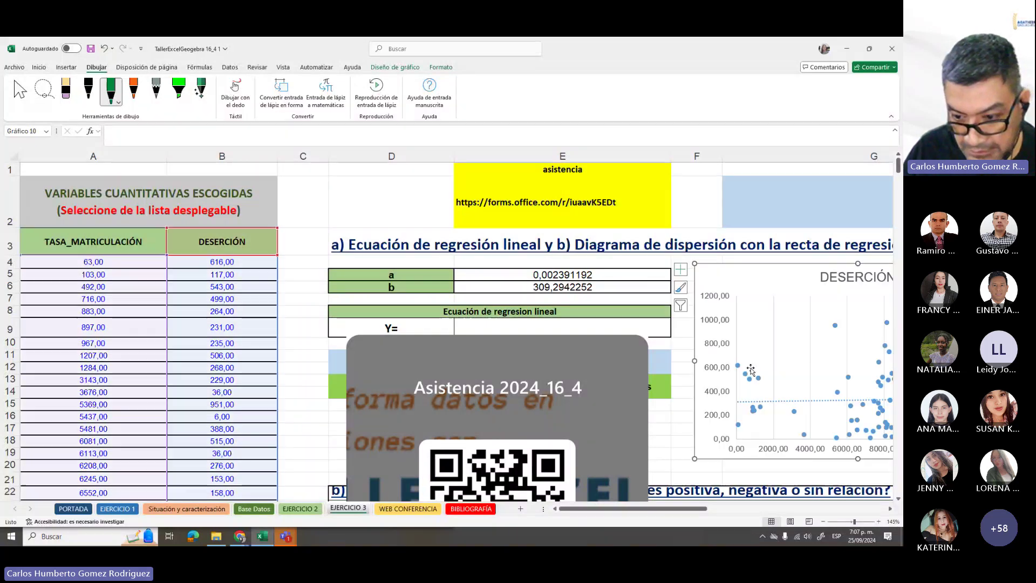
{"action": "key", "text": "Delete"}
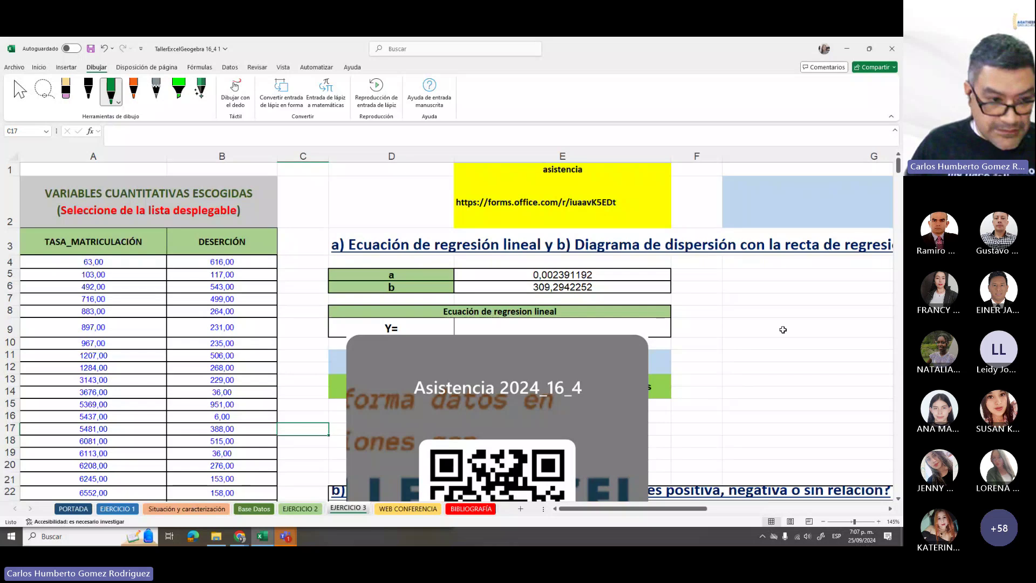
Change the second quantitative variable in B3 to APROBACIÓN
{"action": "left_click", "coordinate": [131, 247]}
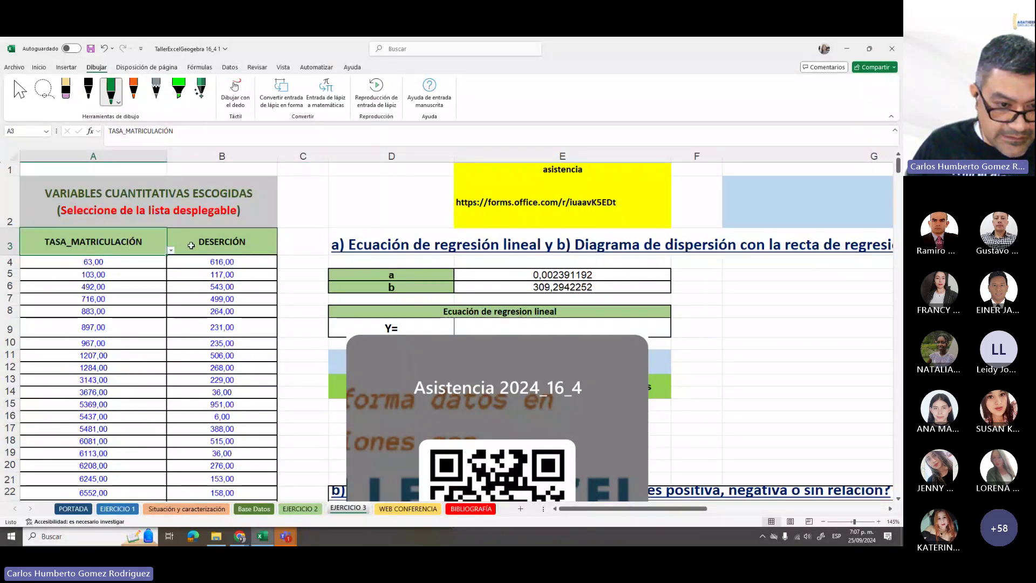
{"action": "left_click", "coordinate": [191, 245]}
{"action": "left_click", "coordinate": [281, 250]}
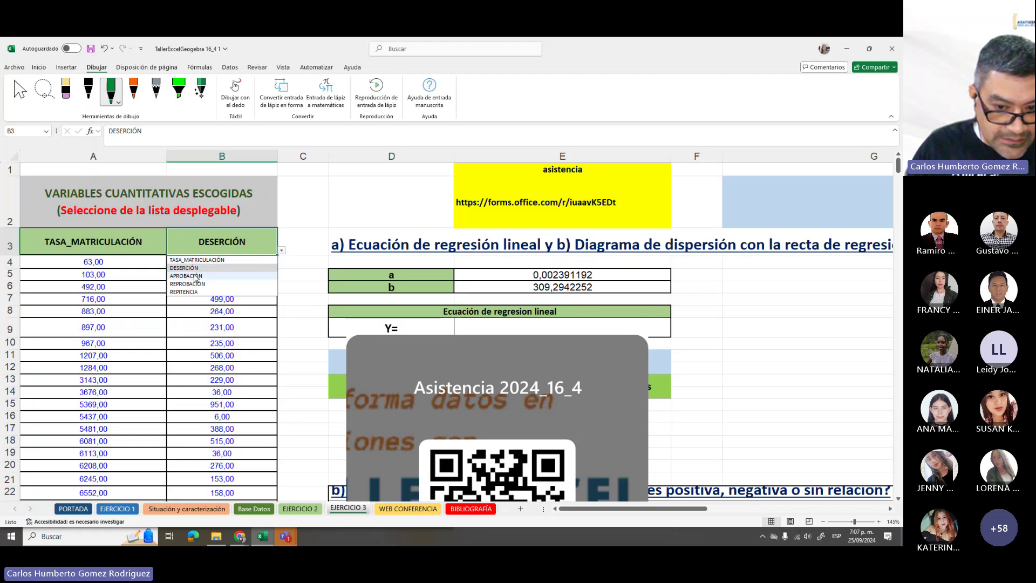
{"action": "left_click", "coordinate": [195, 276]}
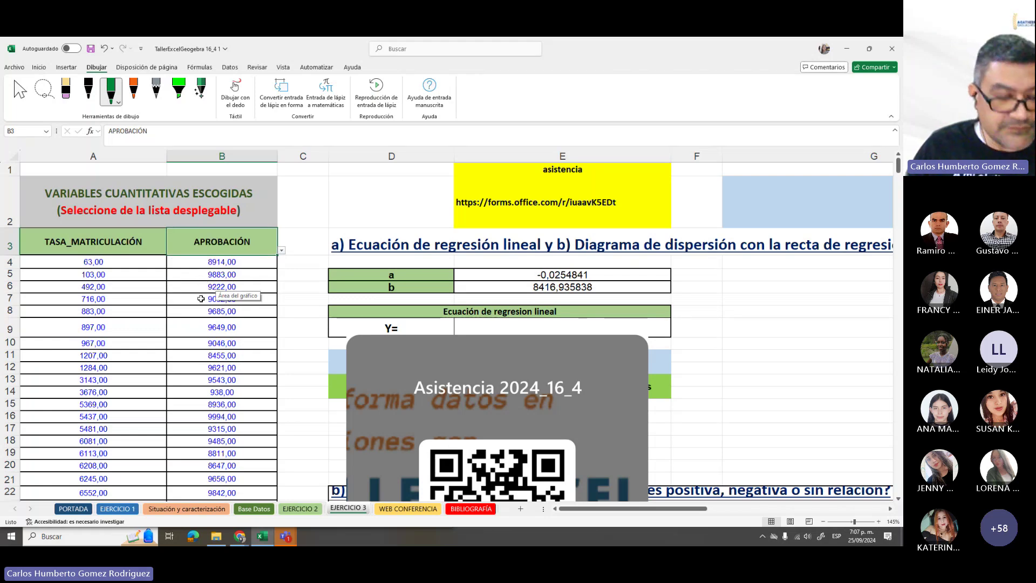
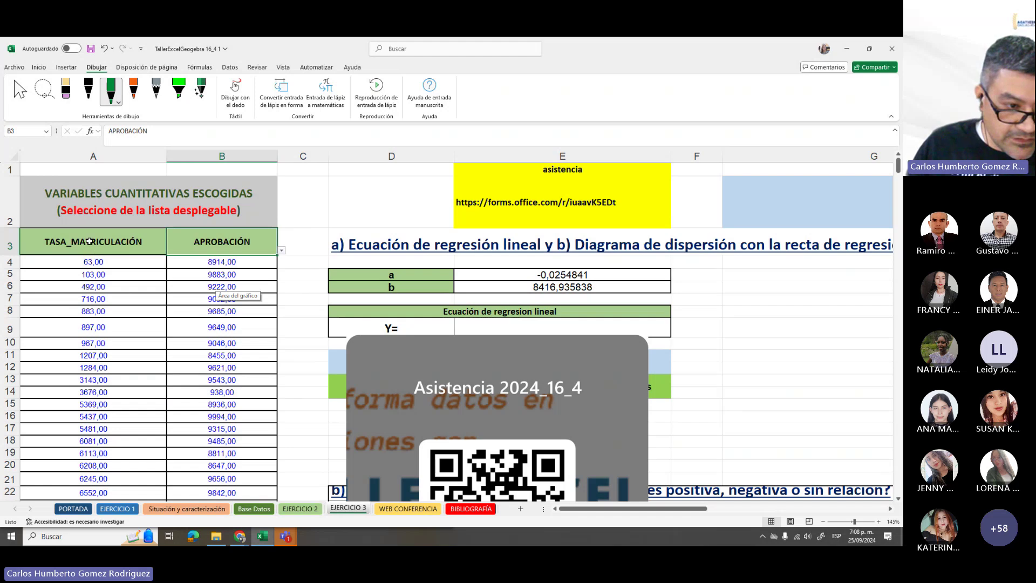
Insert a markers-only scatter chart from the TASA_MATRICULACIÓN and APROBACIÓN data in A3:B103
{"action": "left_click_drag", "start_coordinate": [89, 241], "coordinate": [215, 456]}
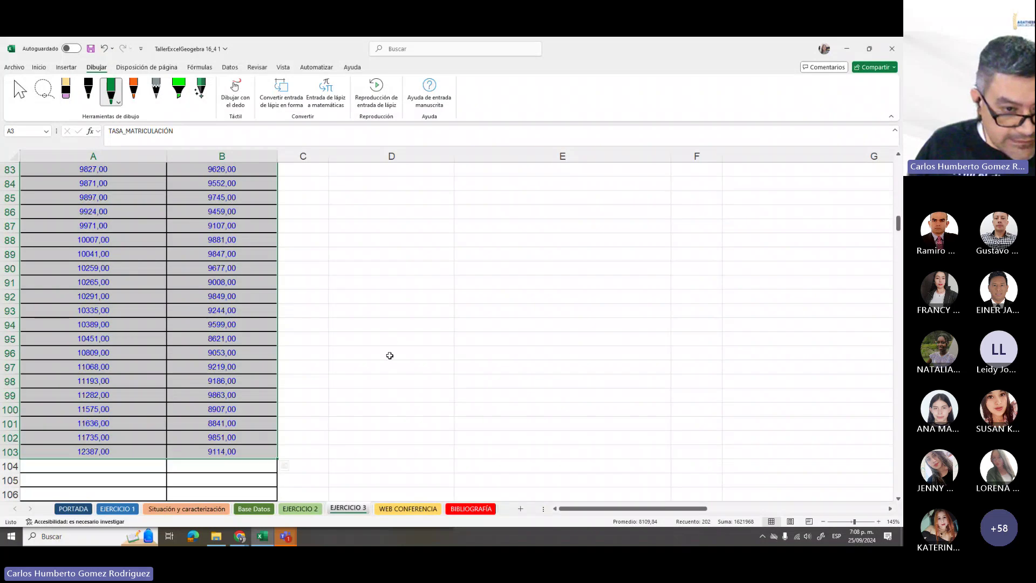
{"action": "scroll", "coordinate": [409, 341], "scroll_direction": "up", "scroll_amount": 8}
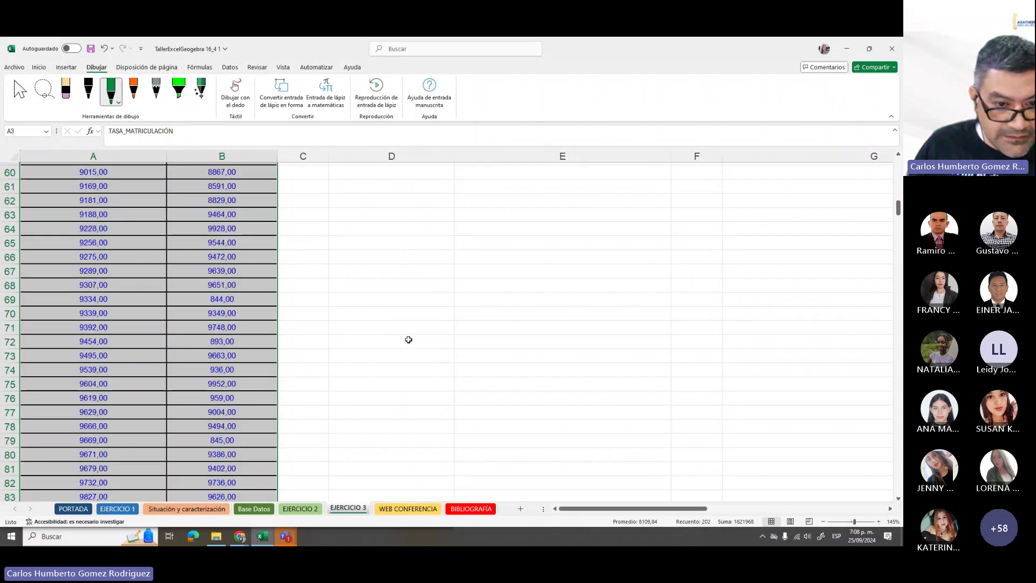
{"action": "scroll", "coordinate": [409, 339], "scroll_direction": "up", "scroll_amount": 20}
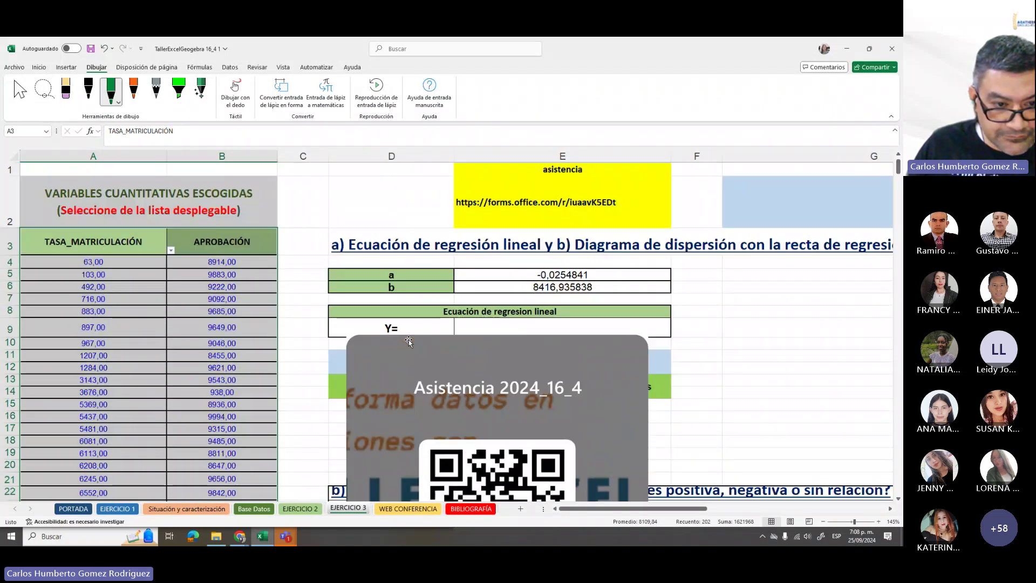
{"action": "left_click", "coordinate": [59, 69]}
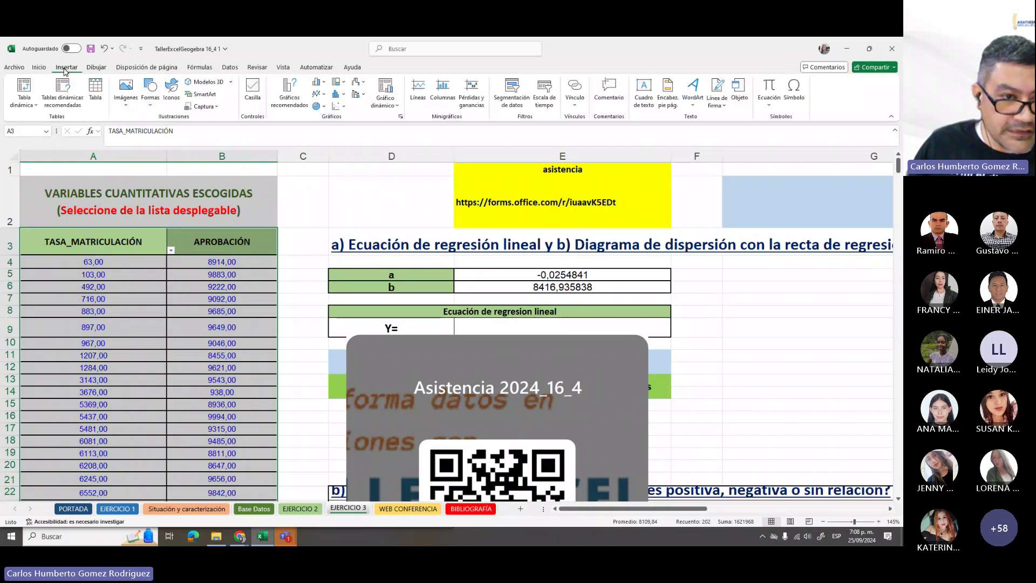
{"action": "left_click", "coordinate": [336, 111]}
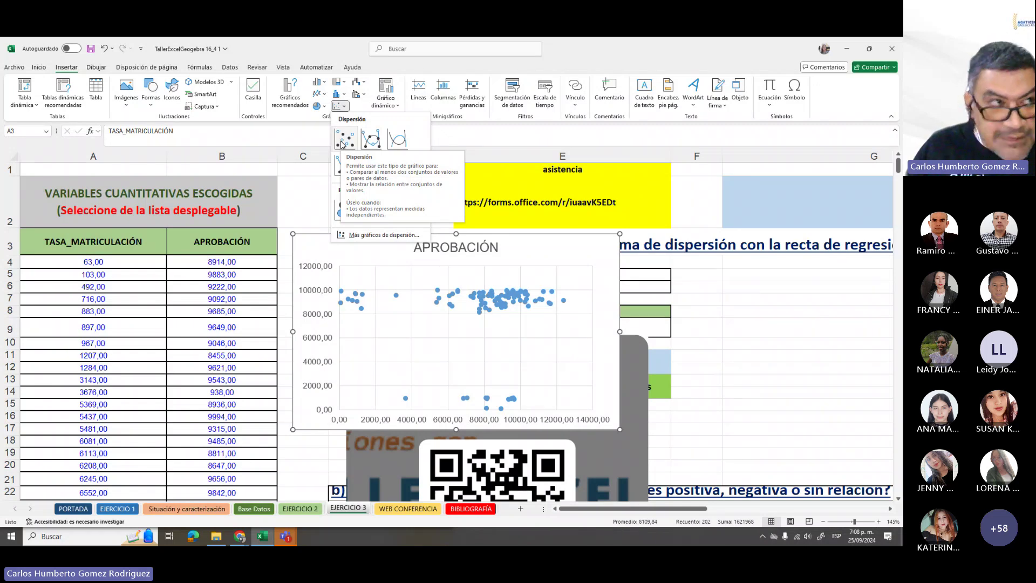
{"action": "left_click", "coordinate": [343, 141]}
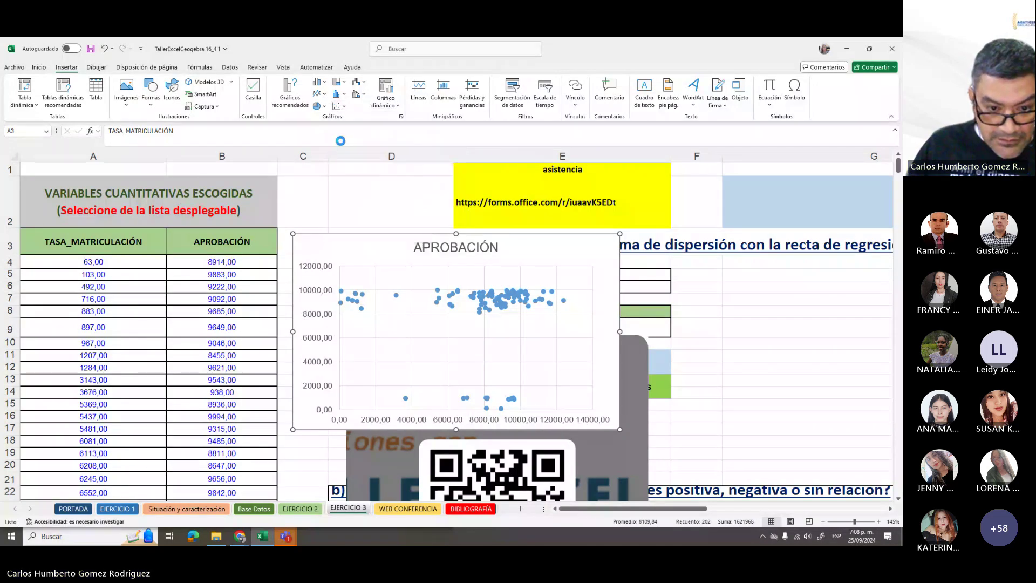
Place the APROBACIÓN scatter chart beside the data table, over columns C to E
{"action": "left_click_drag", "start_coordinate": [333, 314], "coordinate": [717, 345]}
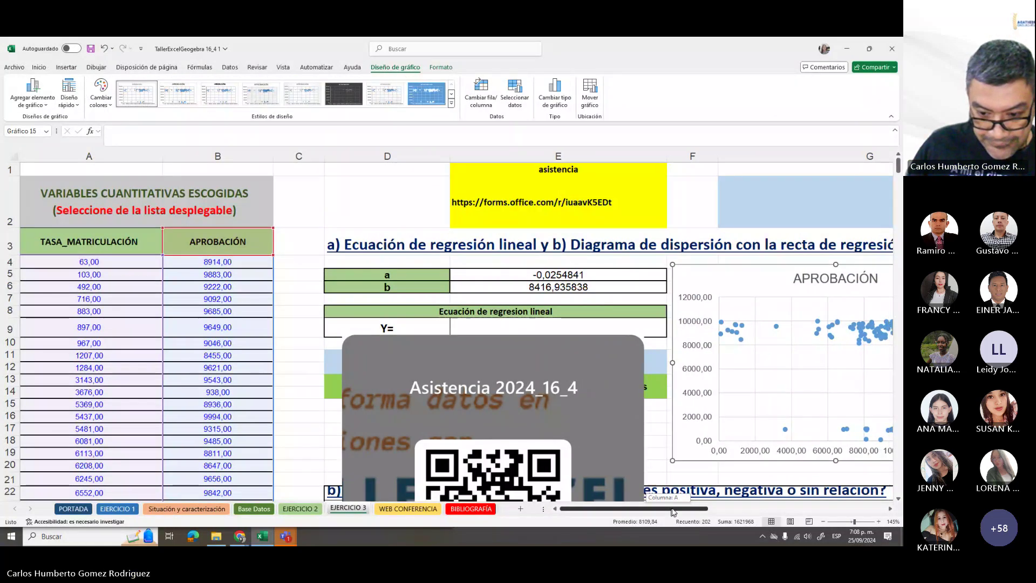
{"action": "mouse_move", "coordinate": [672, 508]}
{"action": "left_mouse_down"}
{"action": "mouse_move", "coordinate": [688, 508]}
{"action": "mouse_move", "coordinate": [673, 508]}
{"action": "left_mouse_up"}
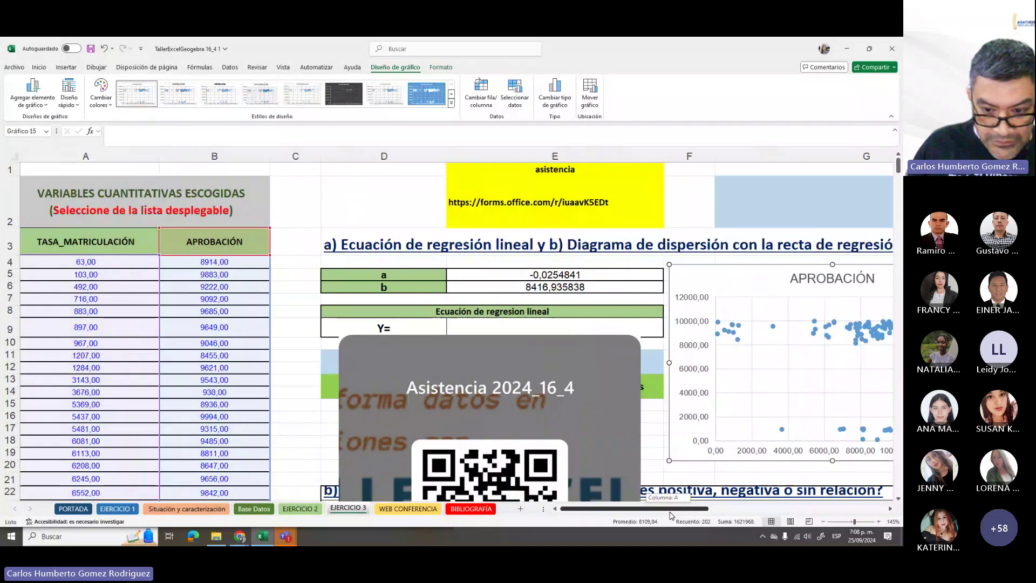
{"action": "left_click_drag", "start_coordinate": [683, 270], "coordinate": [294, 236]}
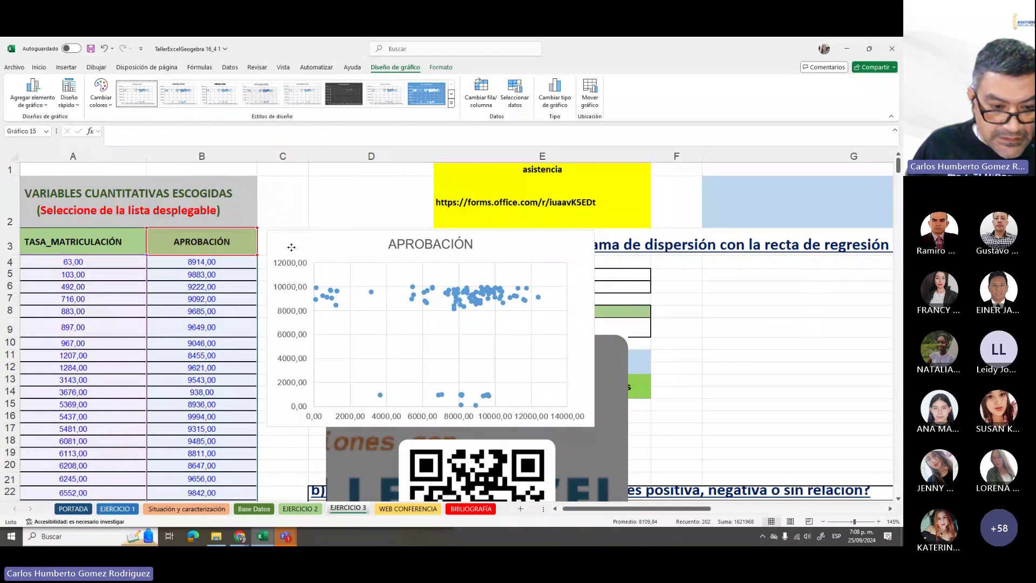
{"action": "left_click_drag", "start_coordinate": [659, 510], "coordinate": [655, 510]}
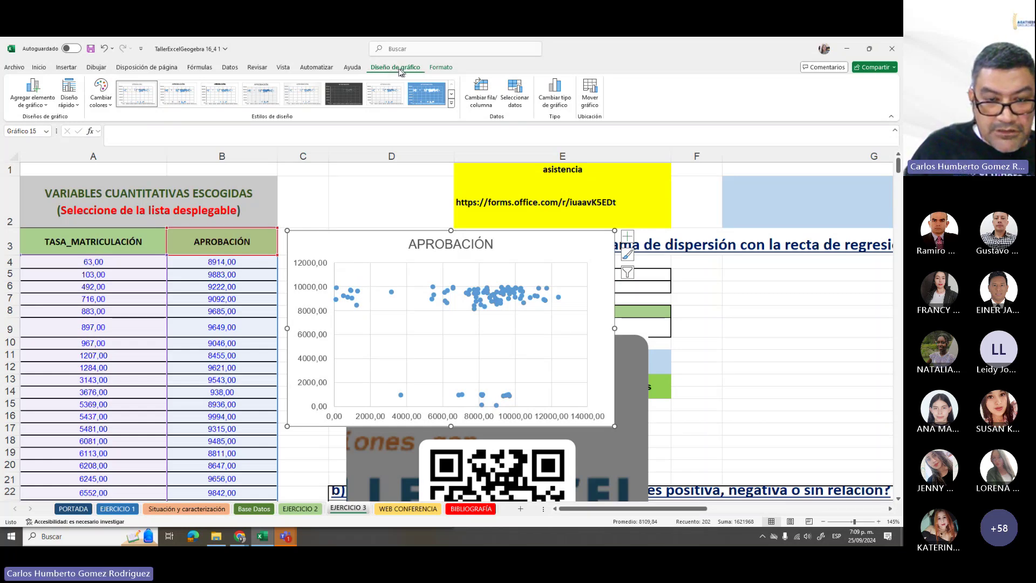
{"action": "left_click", "coordinate": [759, 345]}
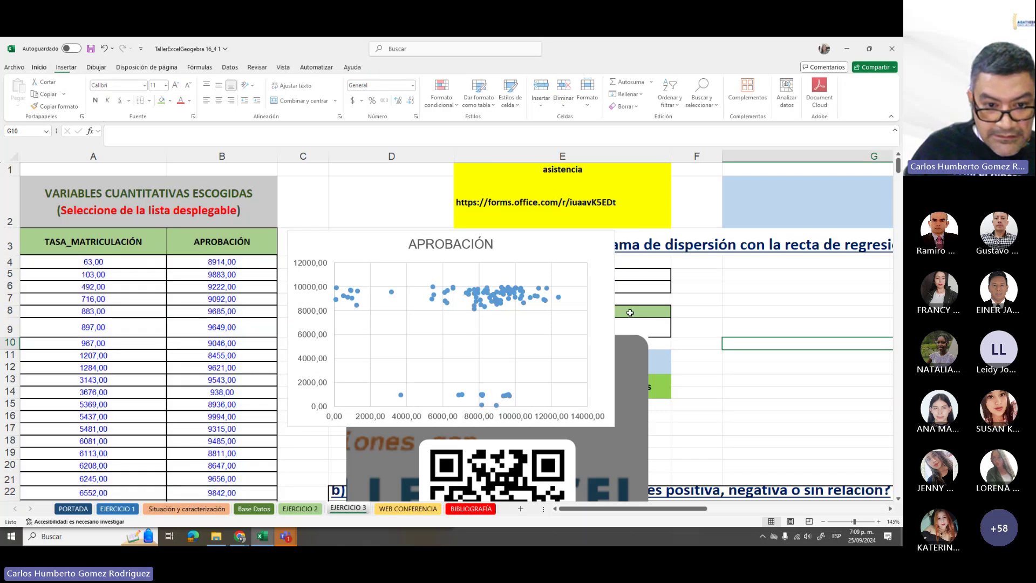
{"action": "left_click", "coordinate": [355, 245]}
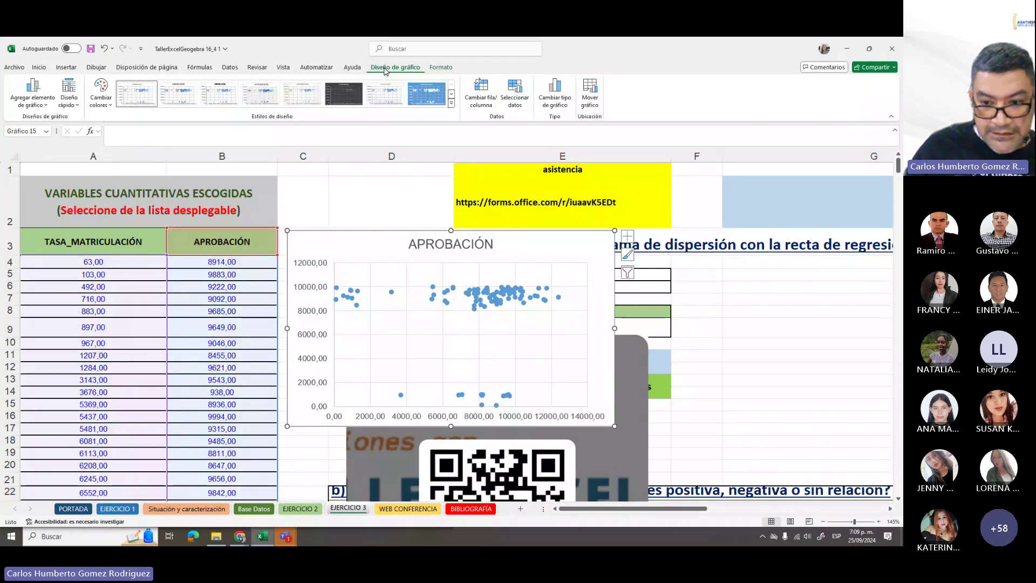
{"action": "left_click", "coordinate": [712, 286]}
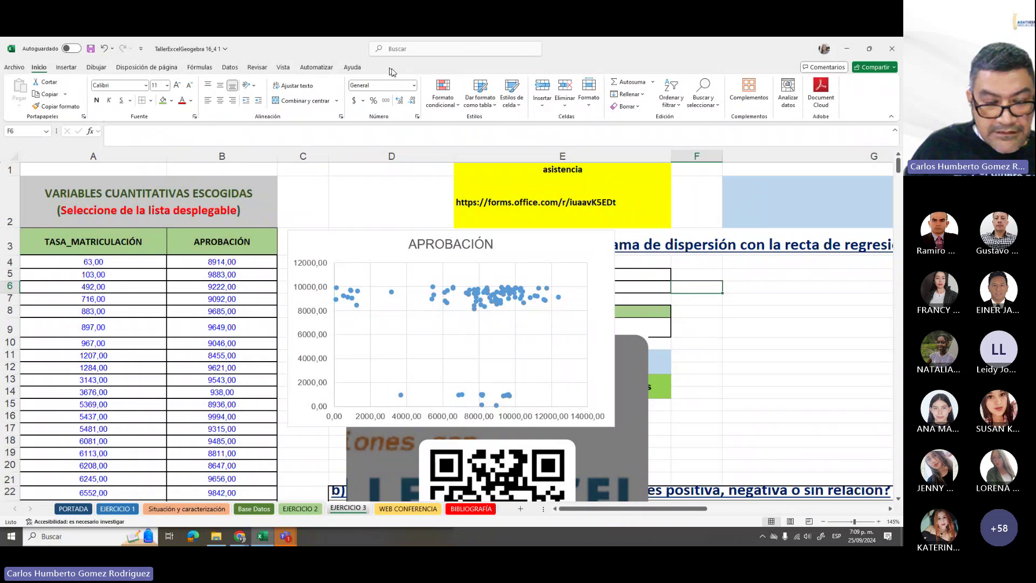
Add primary horizontal and primary vertical axis titles to the APROBACIÓN scatter chart
{"action": "left_click", "coordinate": [358, 242]}
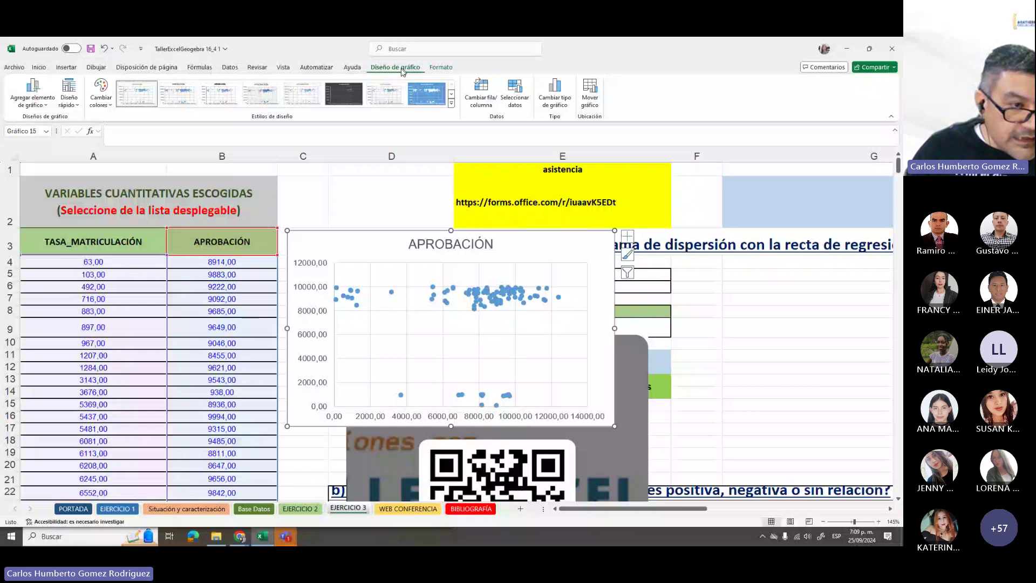
{"action": "left_click", "coordinate": [34, 92]}
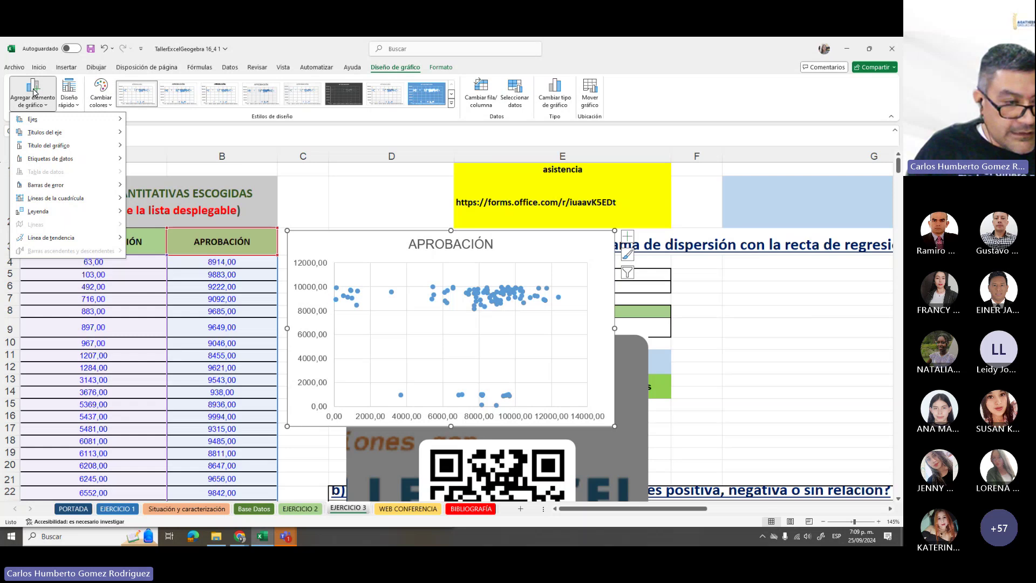
{"action": "mouse_move", "coordinate": [40, 135]}
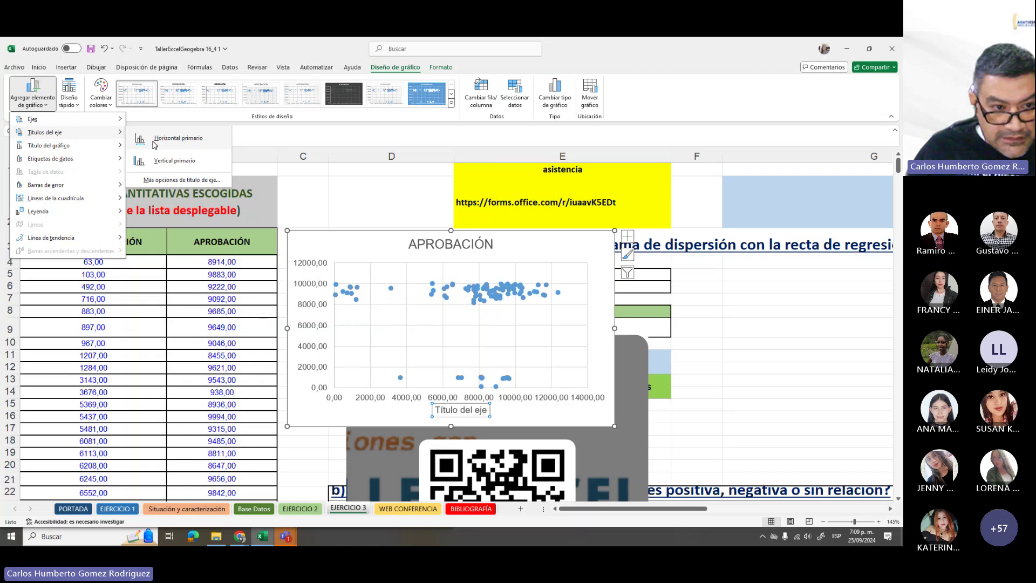
{"action": "left_click", "coordinate": [155, 139]}
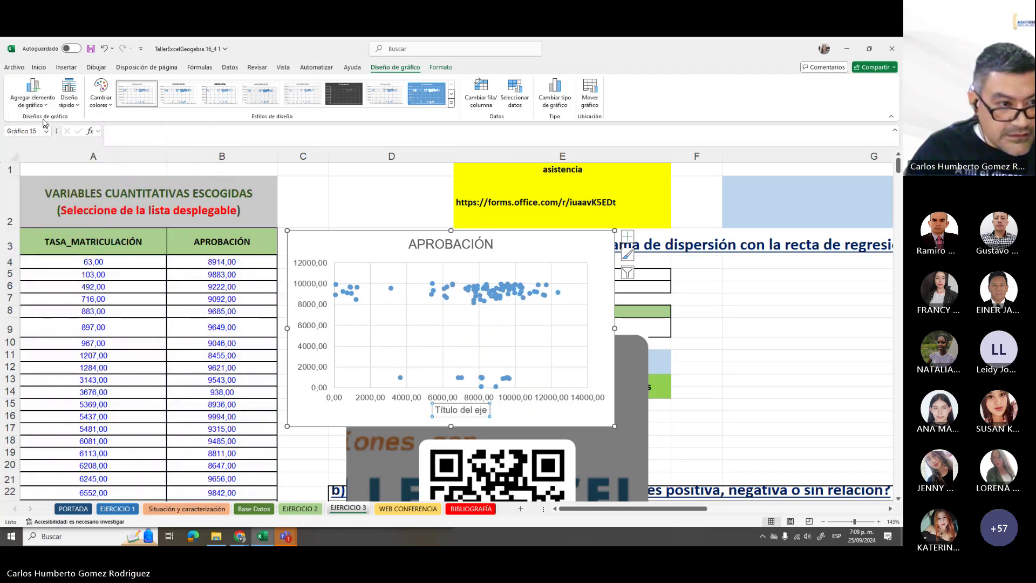
{"action": "left_click", "coordinate": [40, 102]}
{"action": "mouse_move", "coordinate": [44, 132]}
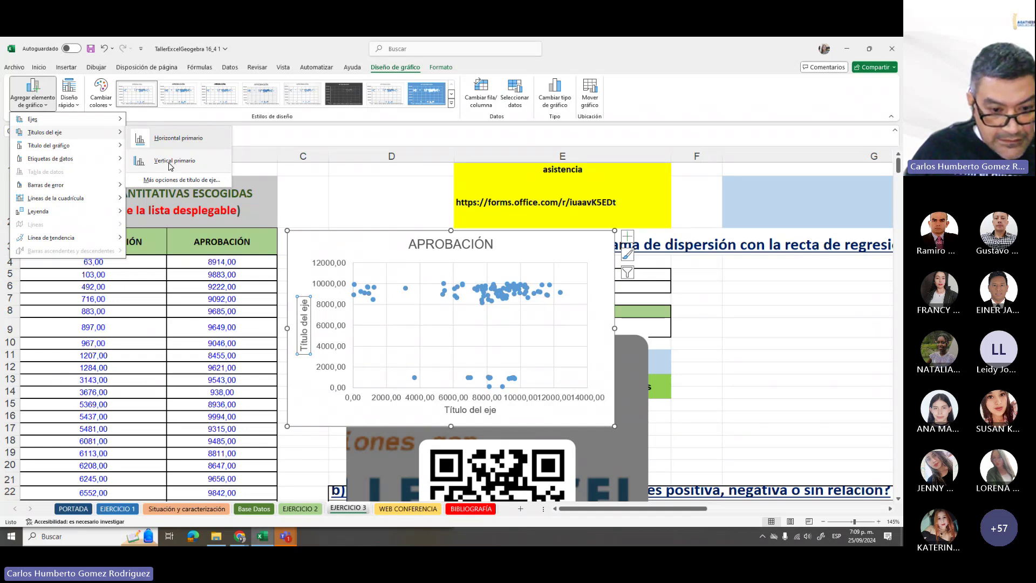
{"action": "left_click", "coordinate": [171, 161]}
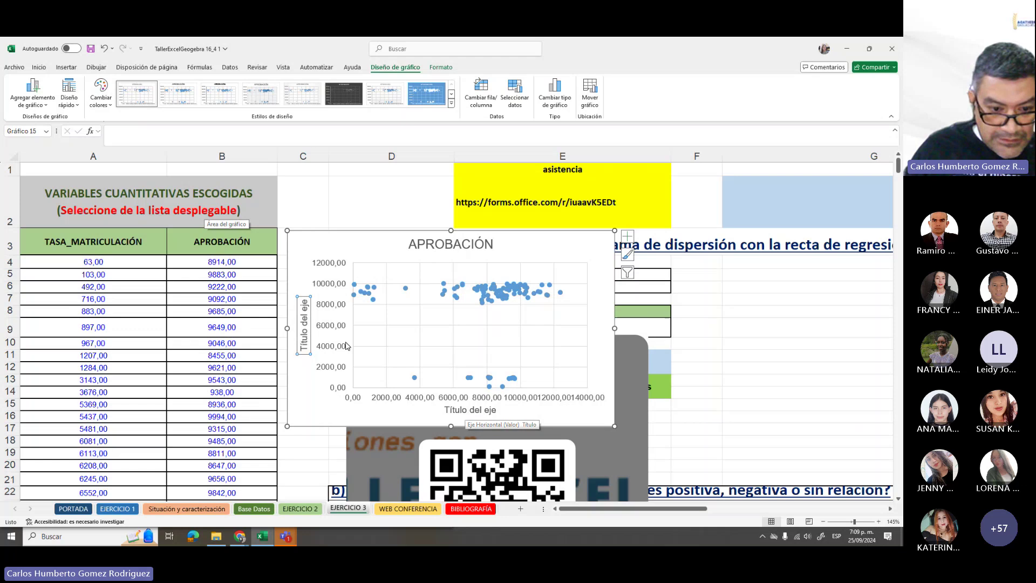
Replace the vertical axis title's placeholder text with "aprobación"
{"action": "triple_click", "coordinate": [305, 336]}
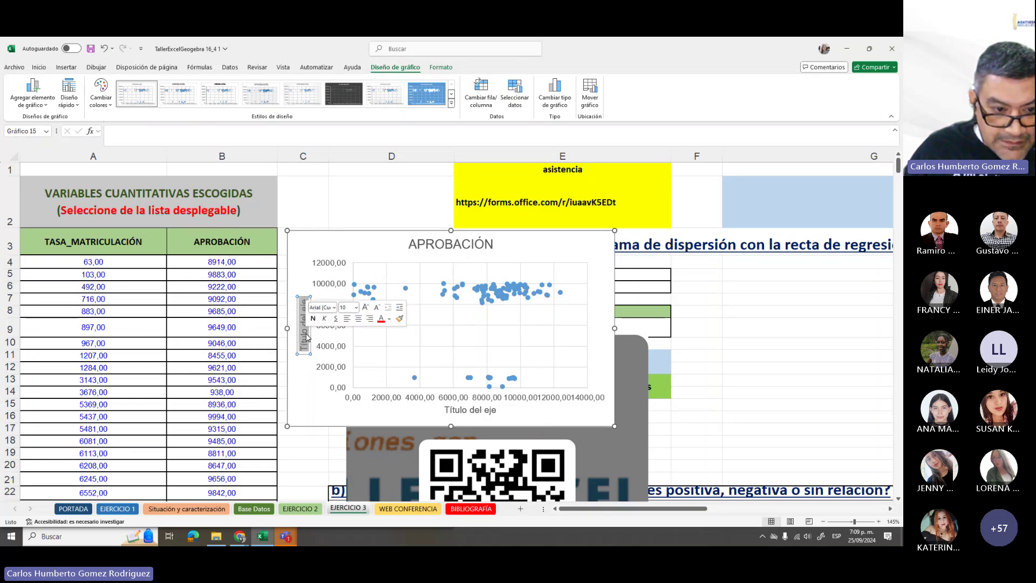
{"action": "type", "text": "apr"}
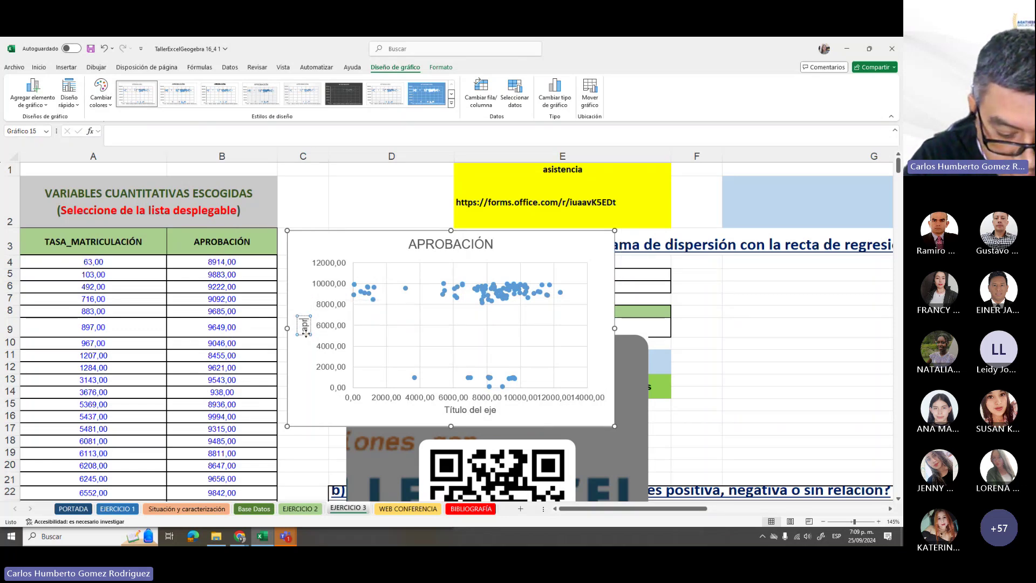
{"action": "type", "text": "obación"}
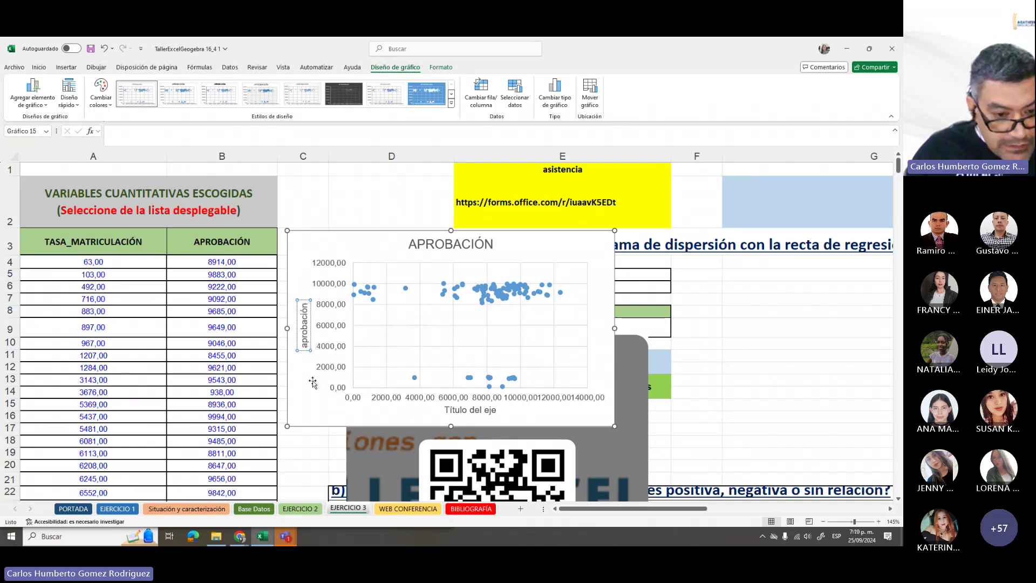
Replace the horizontal axis title's placeholder text with "Tasa de aprobación" in the APROBACIÓN scatter chart
{"action": "left_click", "coordinate": [313, 383]}
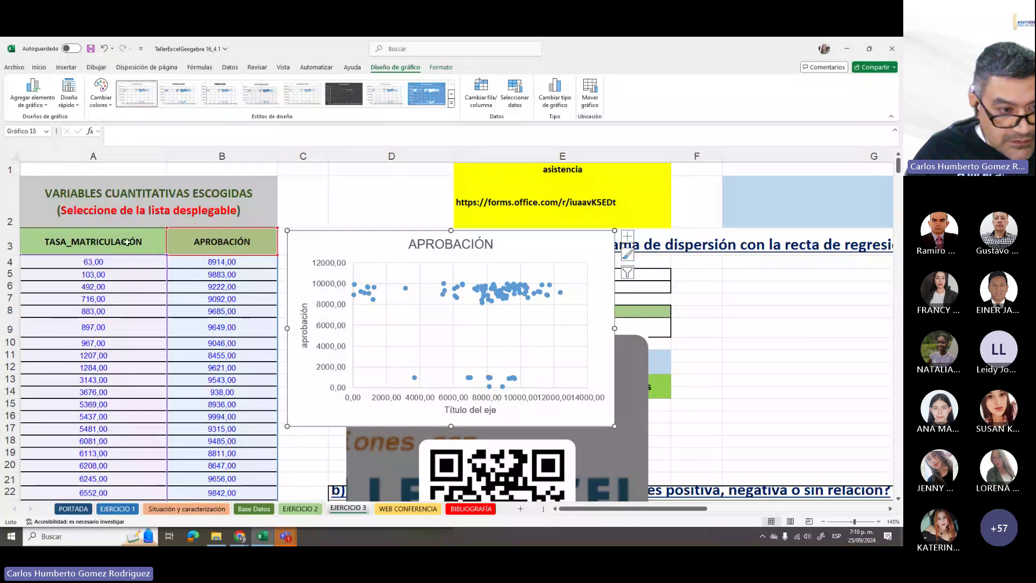
{"action": "left_click", "coordinate": [97, 156]}
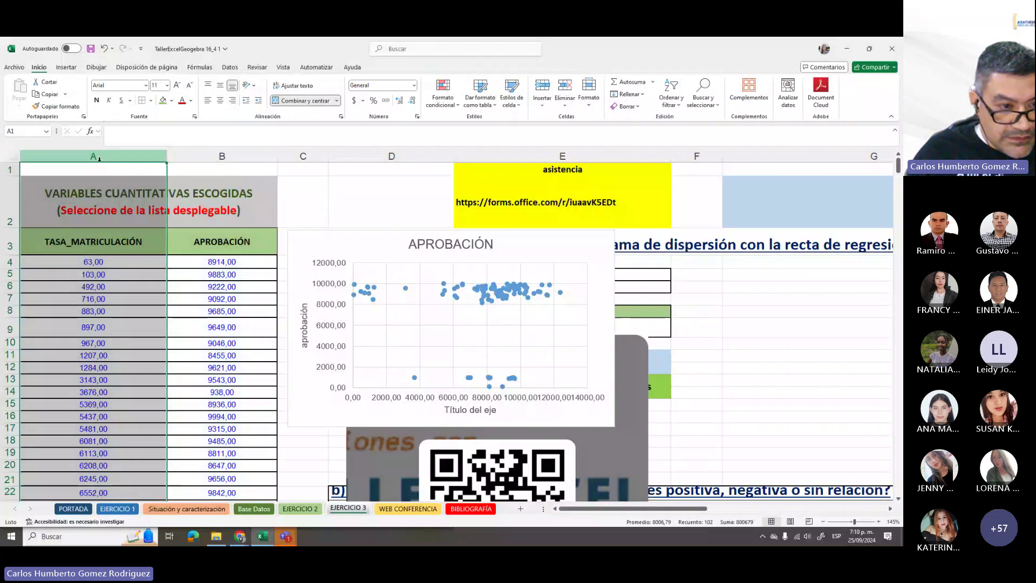
{"action": "left_click", "coordinate": [197, 156]}
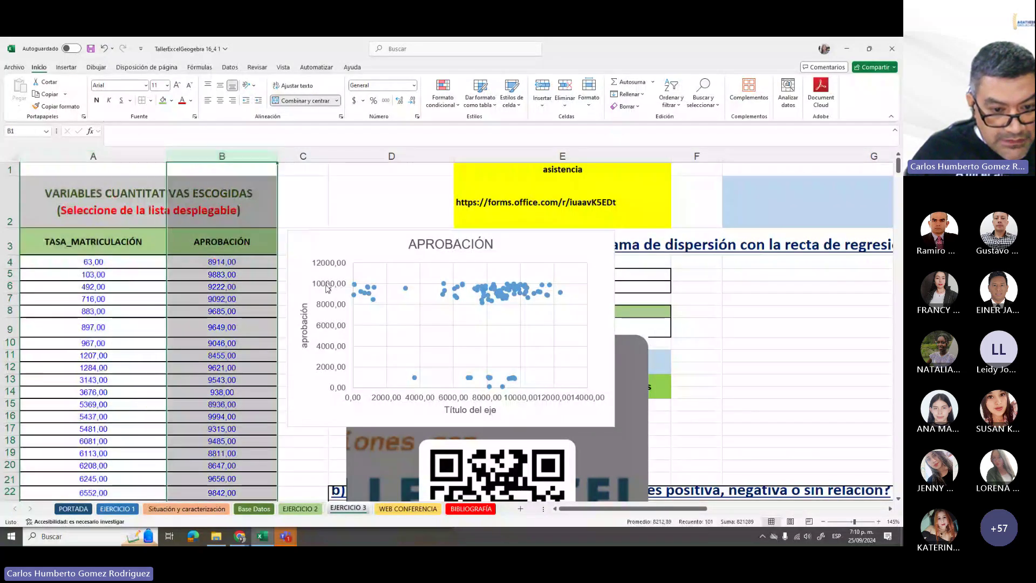
{"action": "left_click", "coordinate": [119, 156]}
{"action": "left_click", "coordinate": [475, 412]}
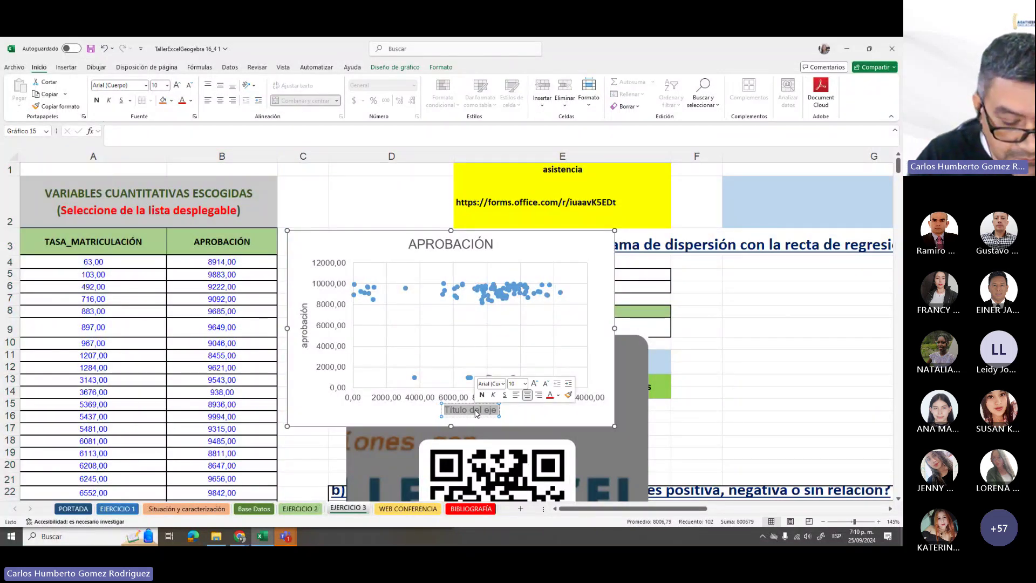
{"action": "type", "text": "Tasa"}
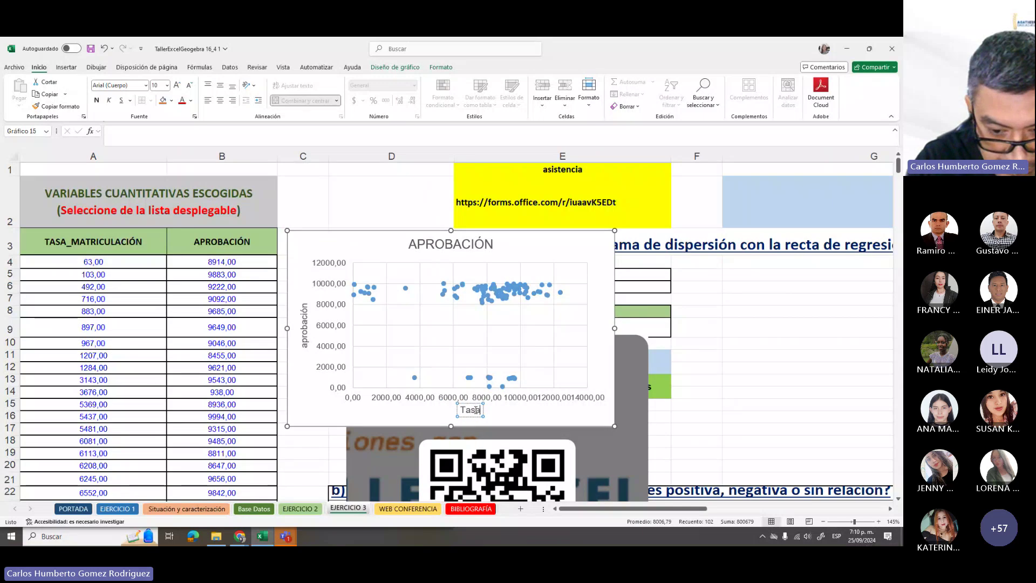
{"action": "type", "text": " de aprobación"}
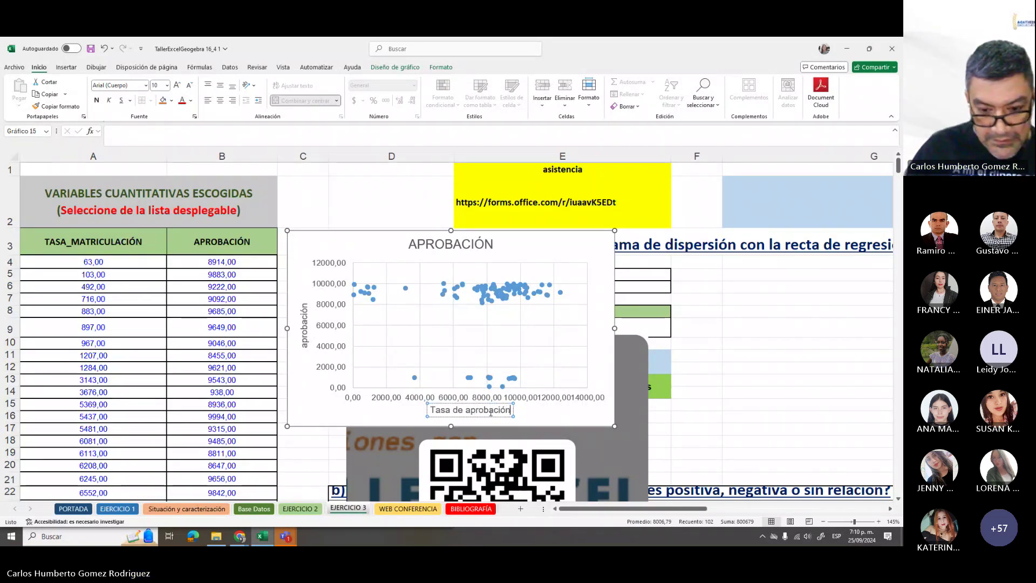
{"action": "left_click", "coordinate": [572, 413]}
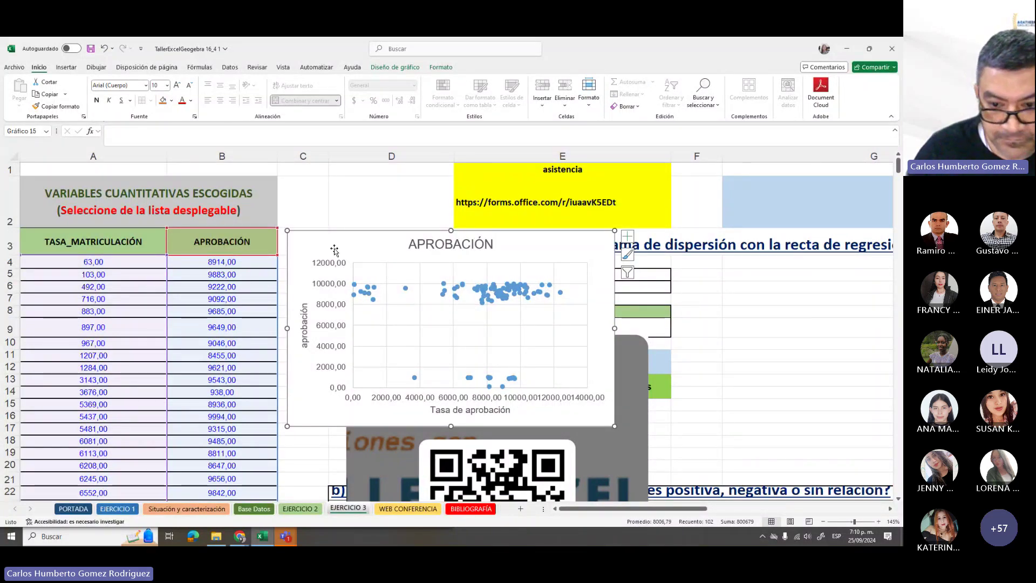
Move the scatter chart below the row 3 heading and widen it to span columns D and E
{"action": "mouse_move", "coordinate": [335, 251]}
{"action": "left_mouse_down"}
{"action": "mouse_move", "coordinate": [439, 239]}
{"action": "mouse_move", "coordinate": [680, 282]}
{"action": "mouse_move", "coordinate": [360, 271]}
{"action": "left_mouse_up"}
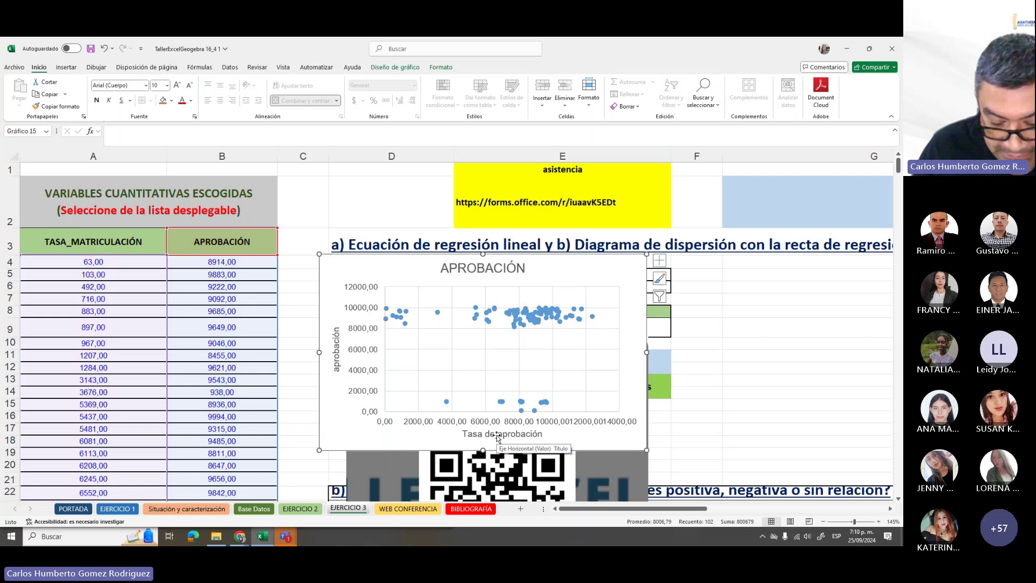
{"action": "left_click_drag", "start_coordinate": [321, 273], "coordinate": [349, 271]}
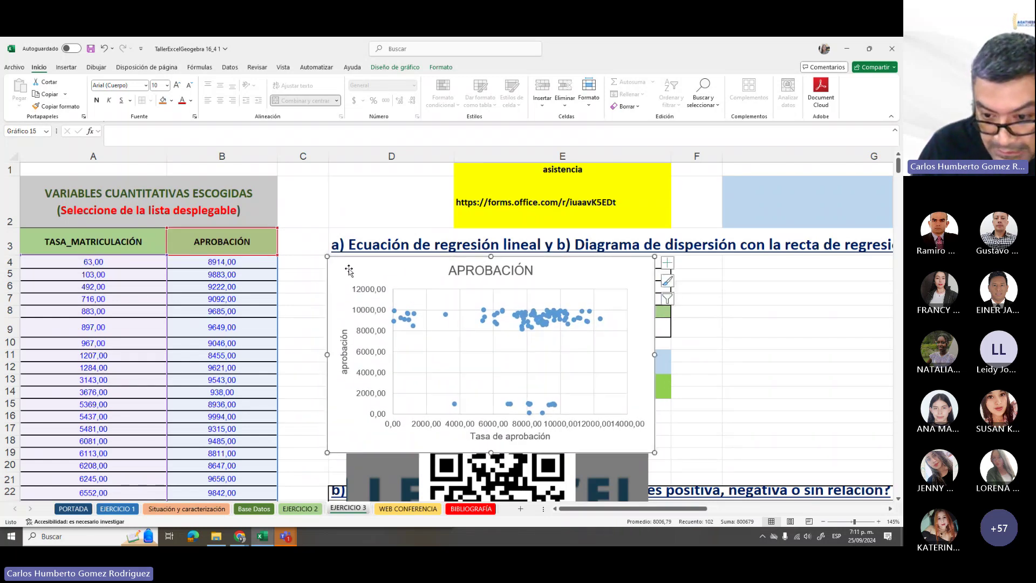
{"action": "left_click_drag", "start_coordinate": [655, 354], "coordinate": [670, 352]}
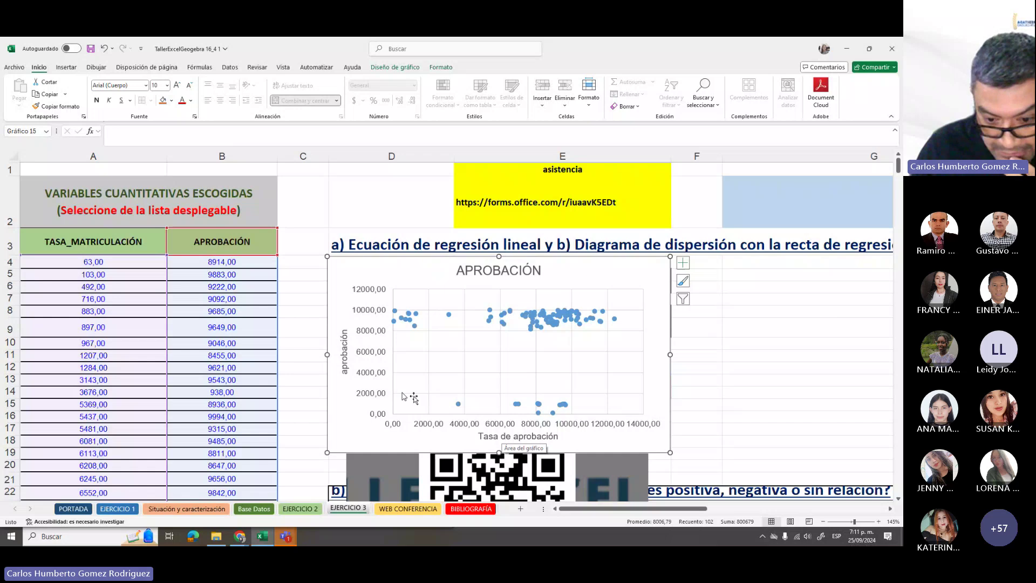
Capitalize the vertical axis title to read "Aprobación" and nudge the chart slightly within columns D and E
{"action": "left_click", "coordinate": [346, 360]}
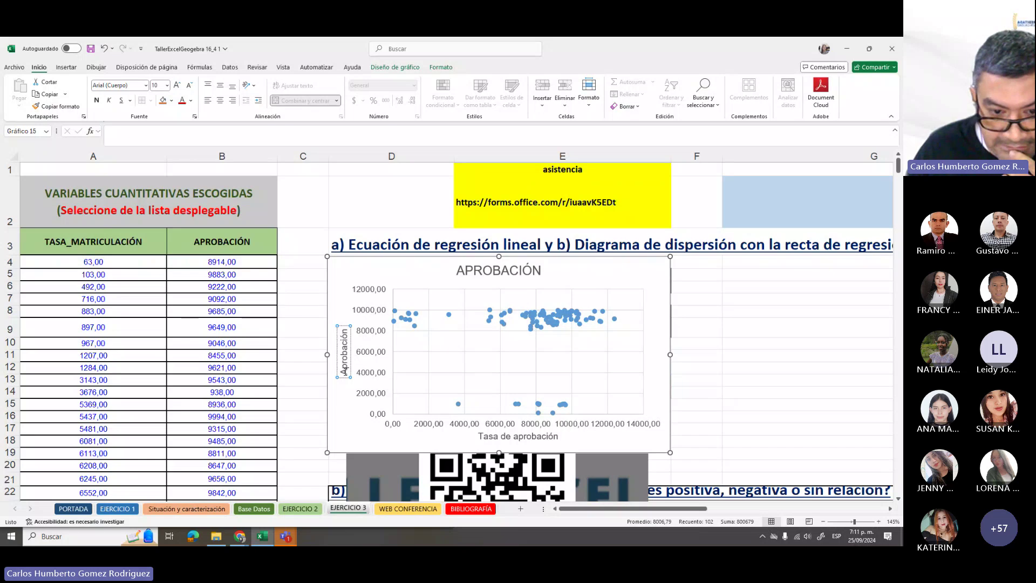
{"action": "left_click", "coordinate": [363, 266]}
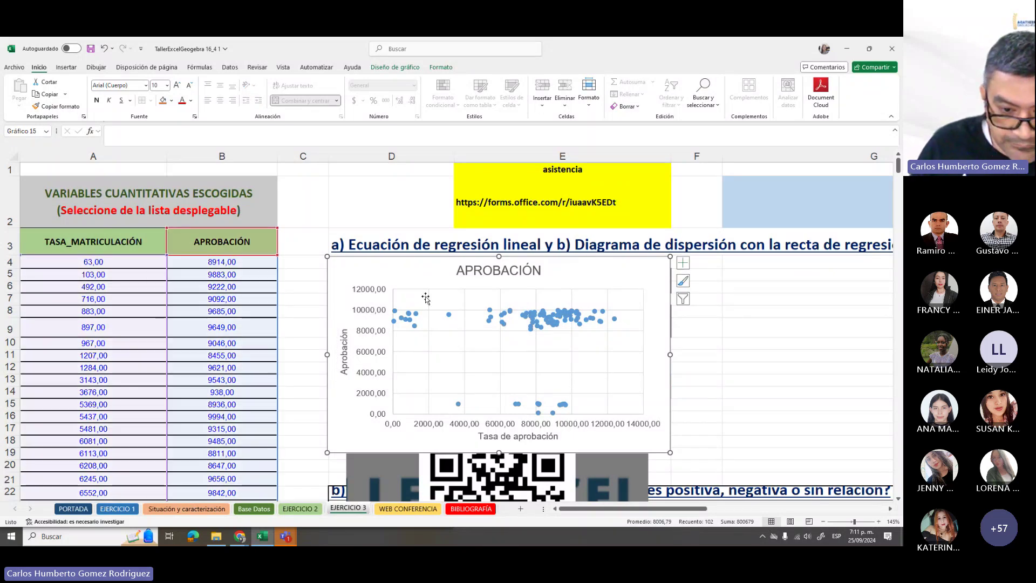
{"action": "left_click_drag", "start_coordinate": [385, 277], "coordinate": [387, 278]}
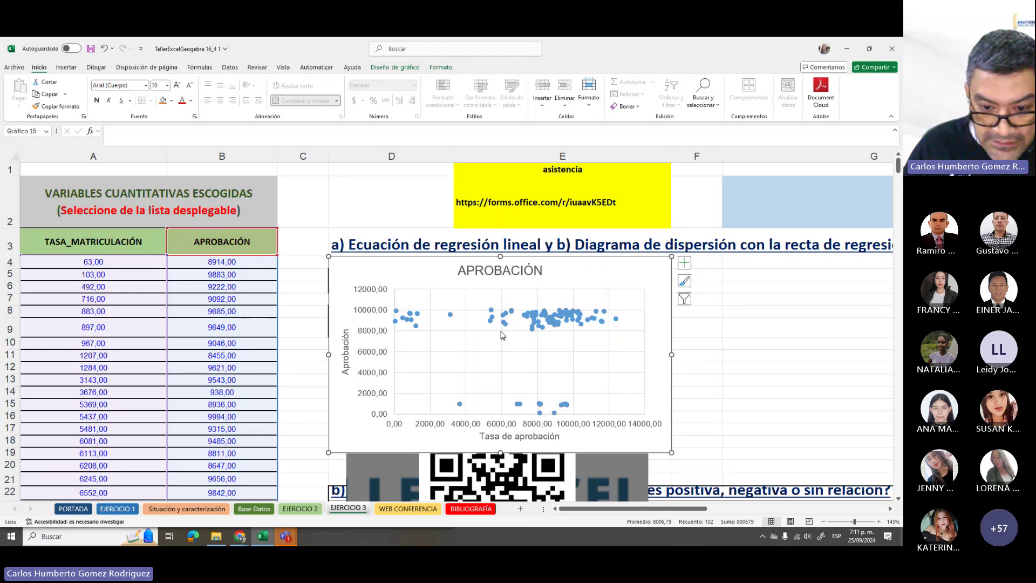
Add a linear trendline with its equation and R-squared value displayed, and place that label beside the chart title
{"action": "mouse_move", "coordinate": [490, 327]}
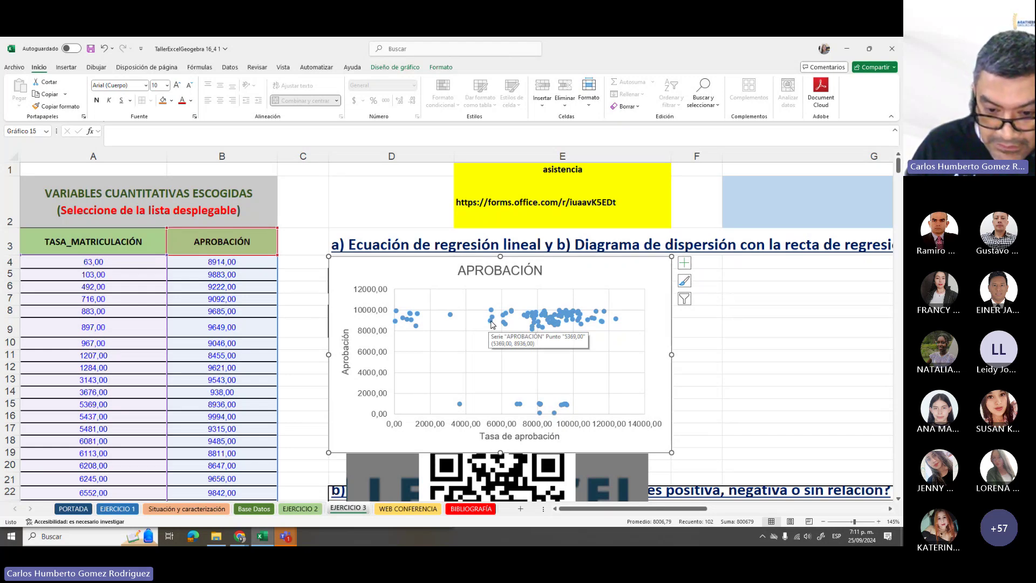
{"action": "right_click", "coordinate": [492, 323]}
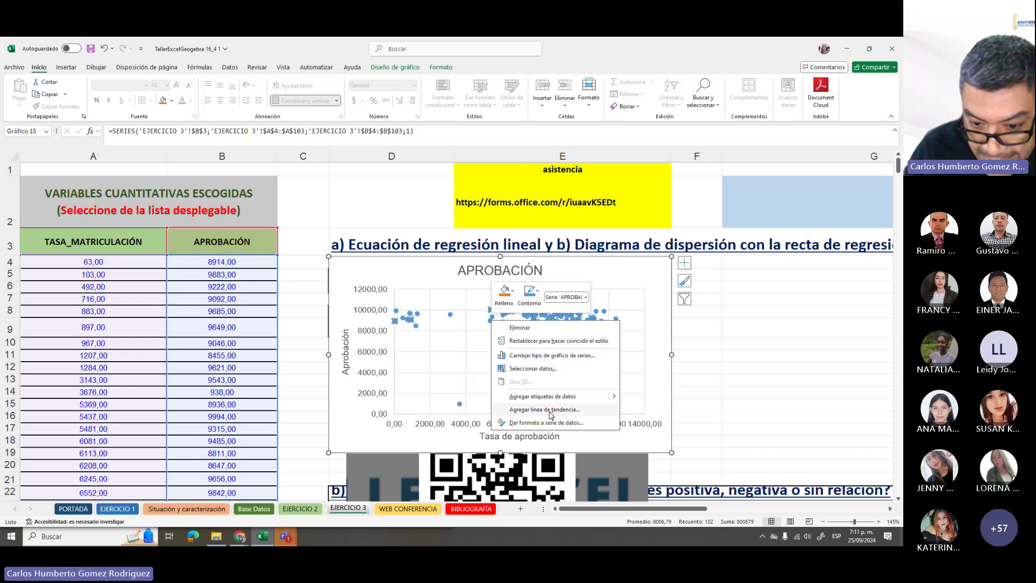
{"action": "left_click", "coordinate": [532, 411]}
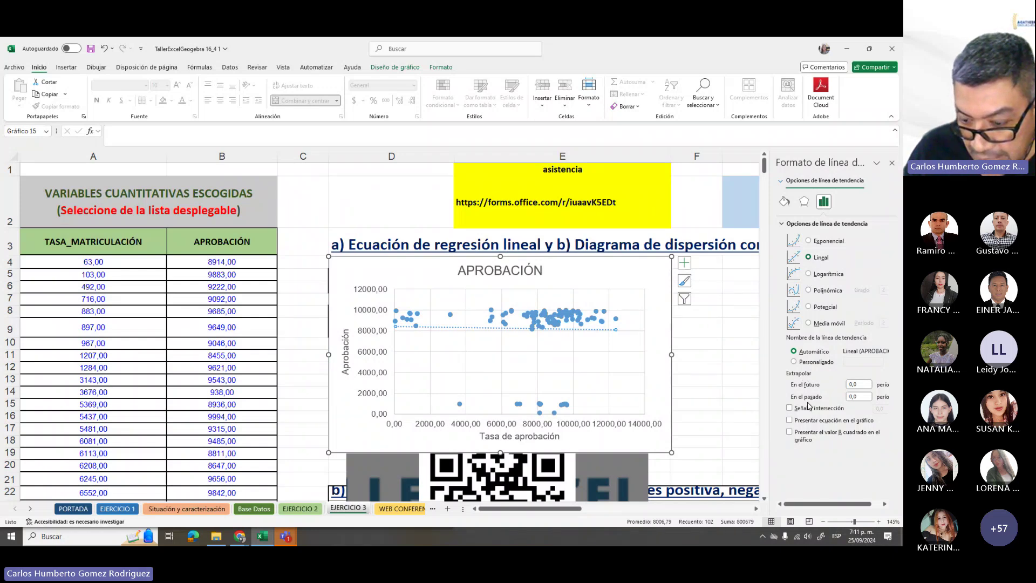
{"action": "left_click", "coordinate": [790, 421]}
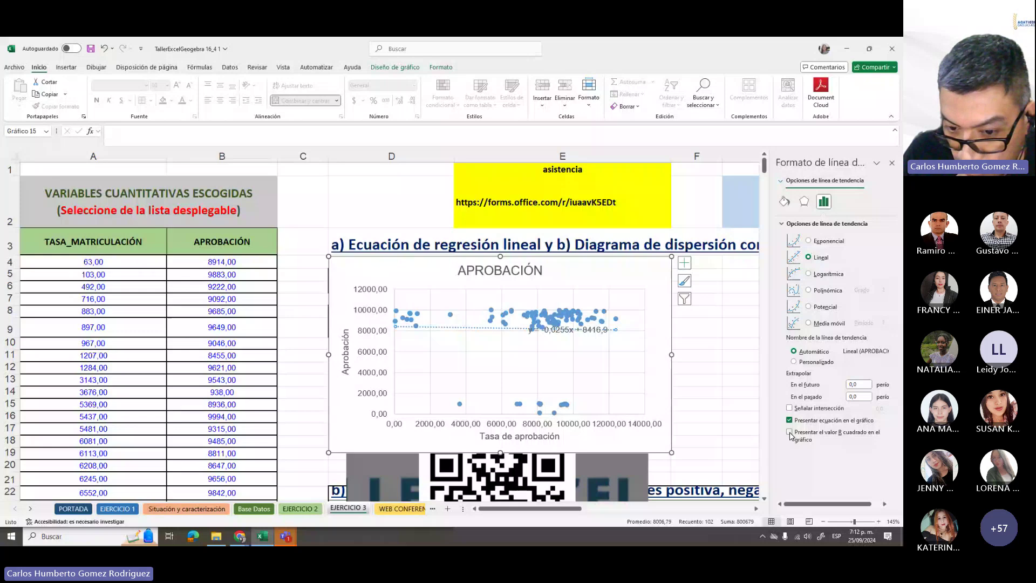
{"action": "left_click", "coordinate": [789, 432]}
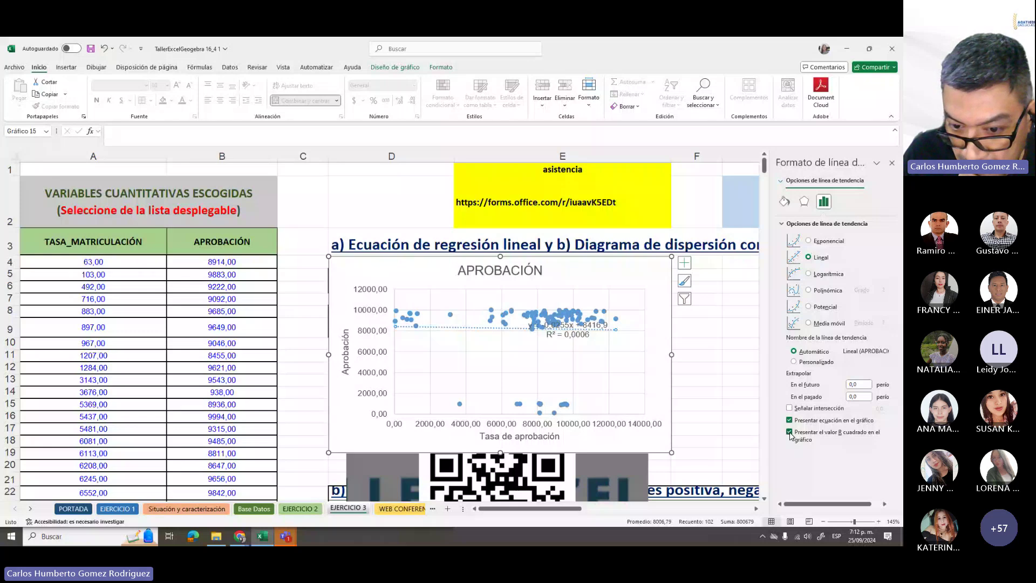
{"action": "left_click", "coordinate": [560, 335]}
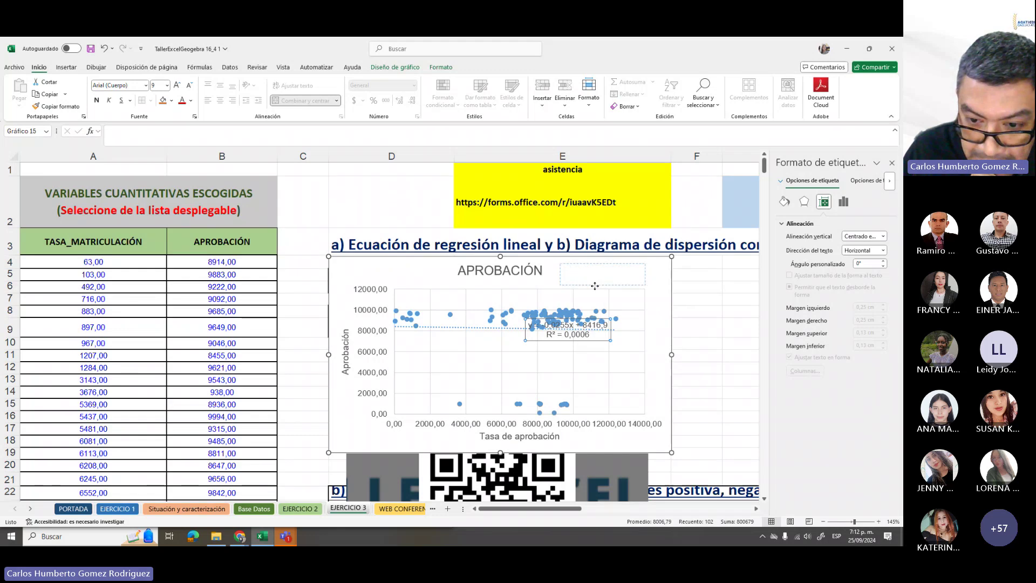
{"action": "left_click_drag", "start_coordinate": [595, 288], "coordinate": [596, 287]}
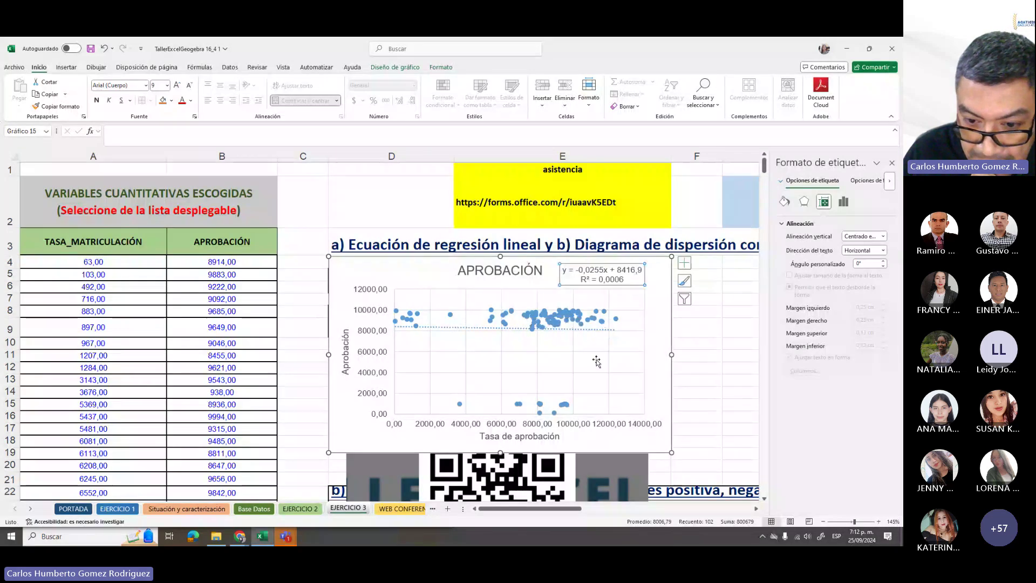
Format the trendline as a red line with a width of 2.25 pt
{"action": "left_click", "coordinate": [482, 329]}
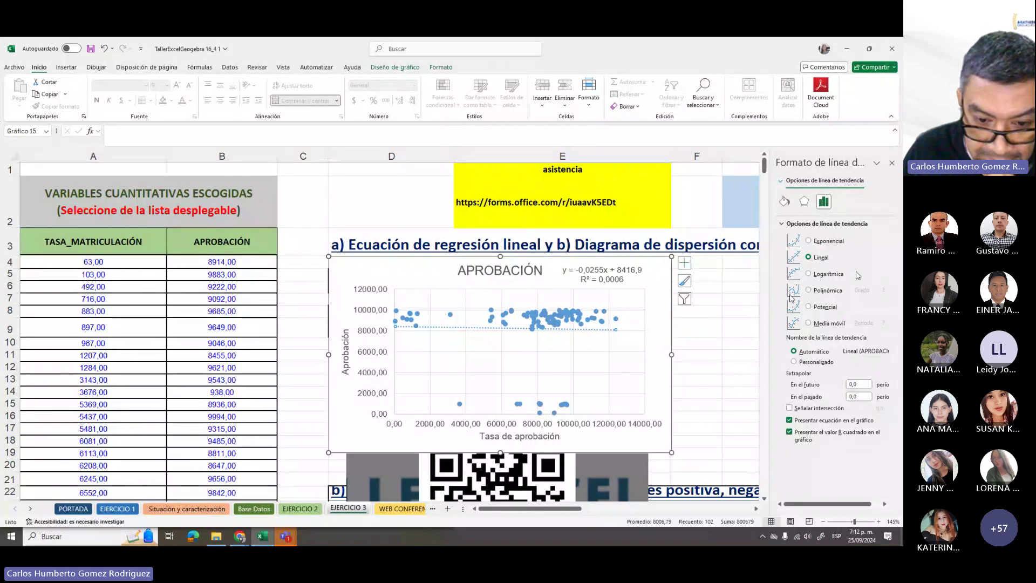
{"action": "left_click", "coordinate": [784, 203]}
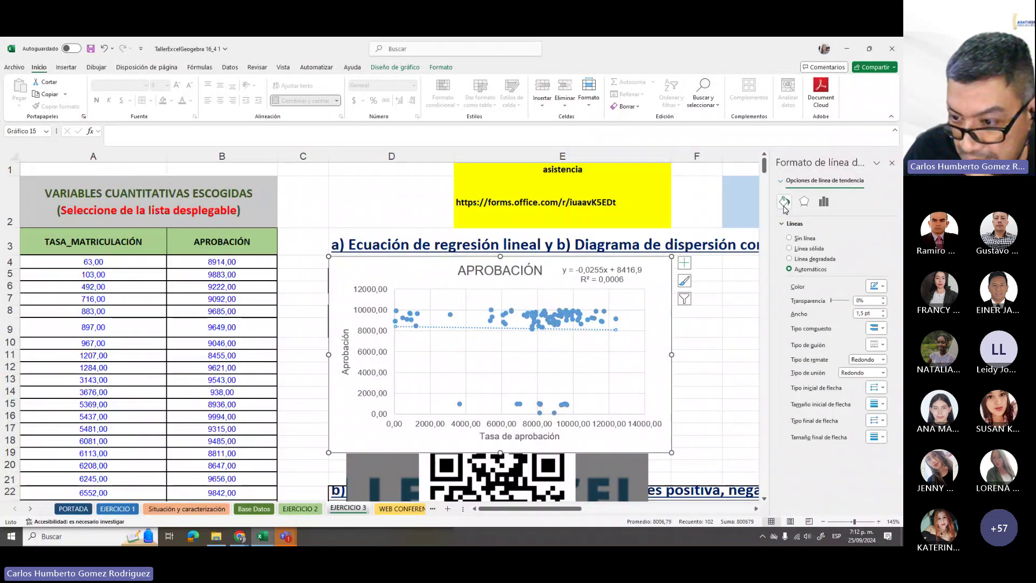
{"action": "left_click", "coordinate": [875, 286]}
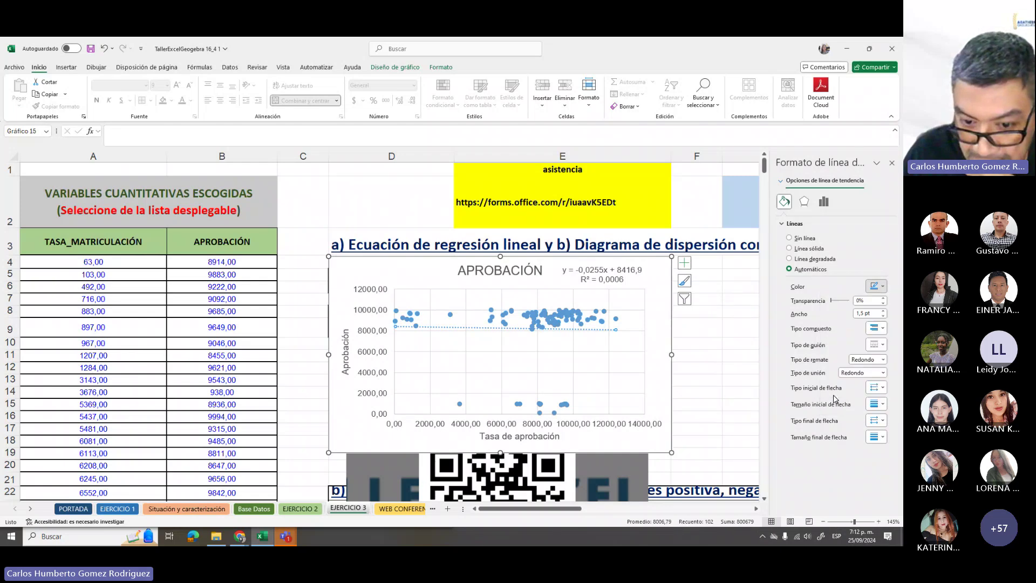
{"action": "left_click", "coordinate": [833, 395]}
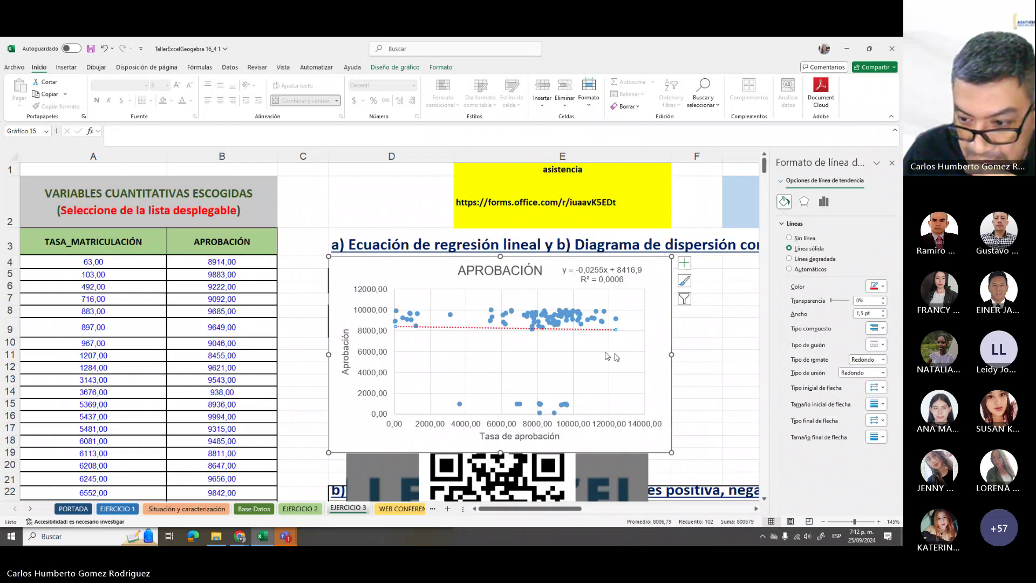
{"action": "left_click", "coordinate": [875, 405]}
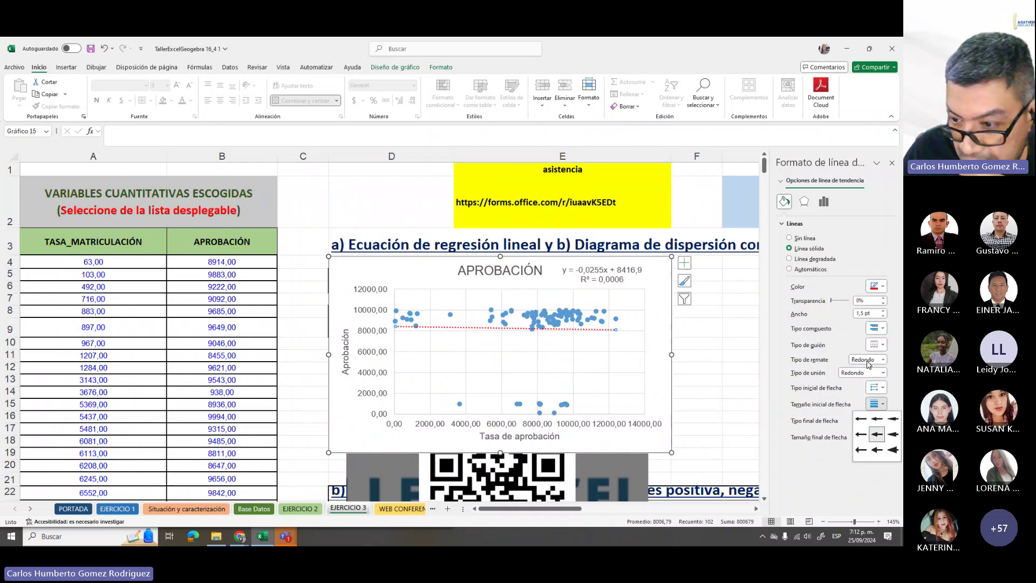
{"action": "left_click", "coordinate": [883, 311]}
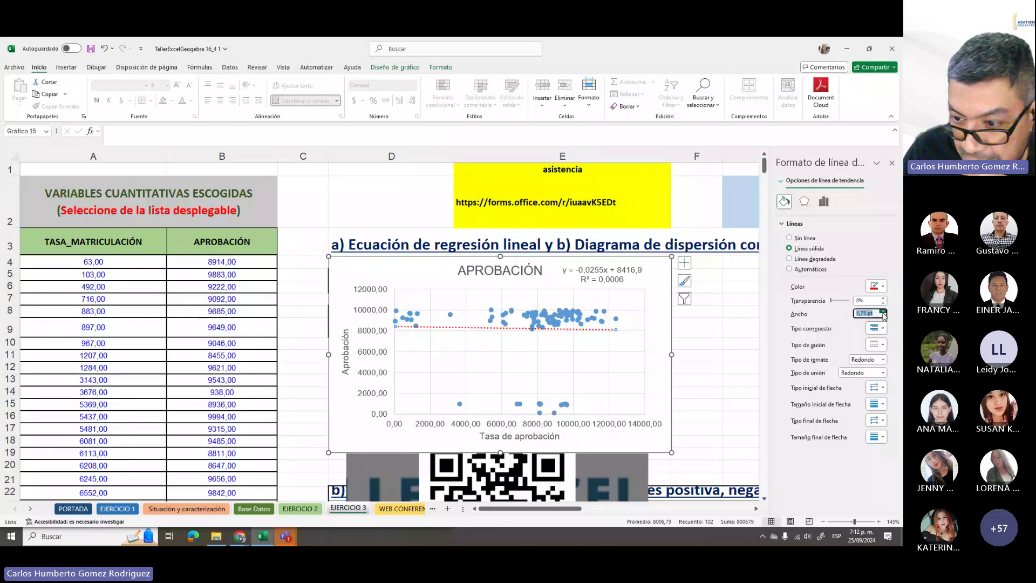
{"action": "left_click", "coordinate": [884, 312]}
{"action": "double_click", "coordinate": [884, 312]}
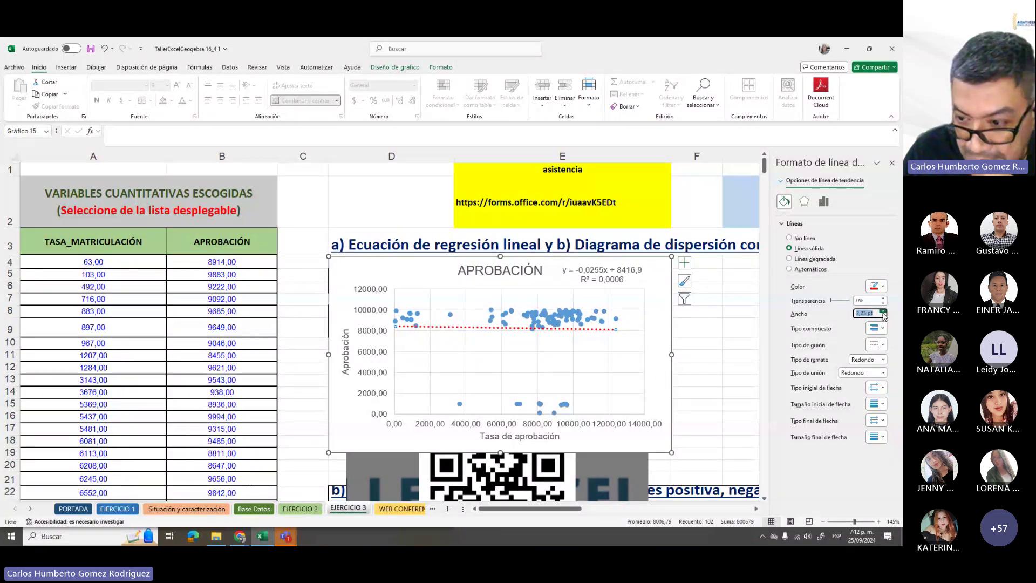
Close the chart formatting options and move the chart beside the a and b coefficients, over columns F and G
{"action": "left_click", "coordinate": [642, 369]}
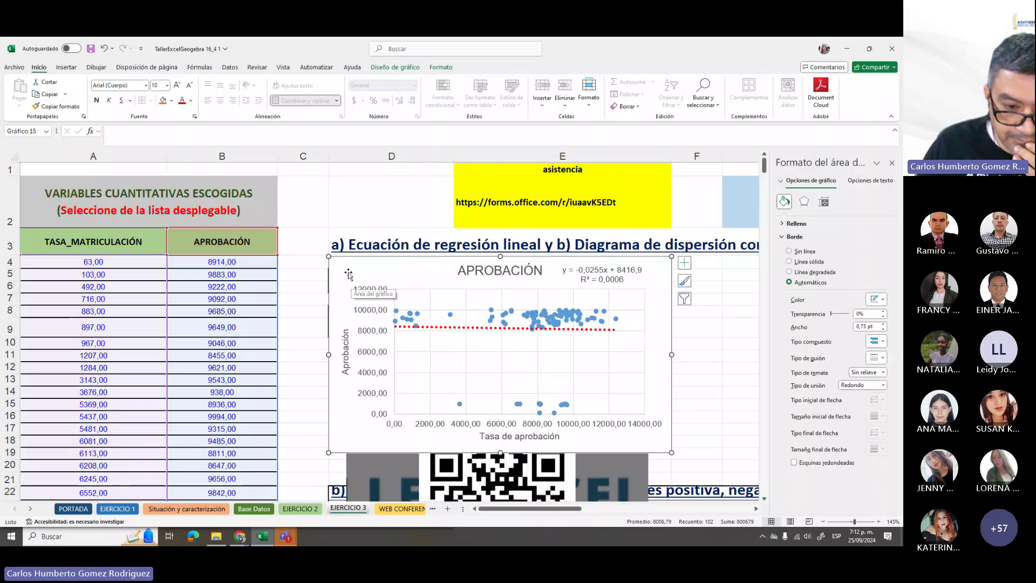
{"action": "left_click", "coordinate": [891, 162]}
{"action": "left_click_drag", "start_coordinate": [414, 273], "coordinate": [725, 269]}
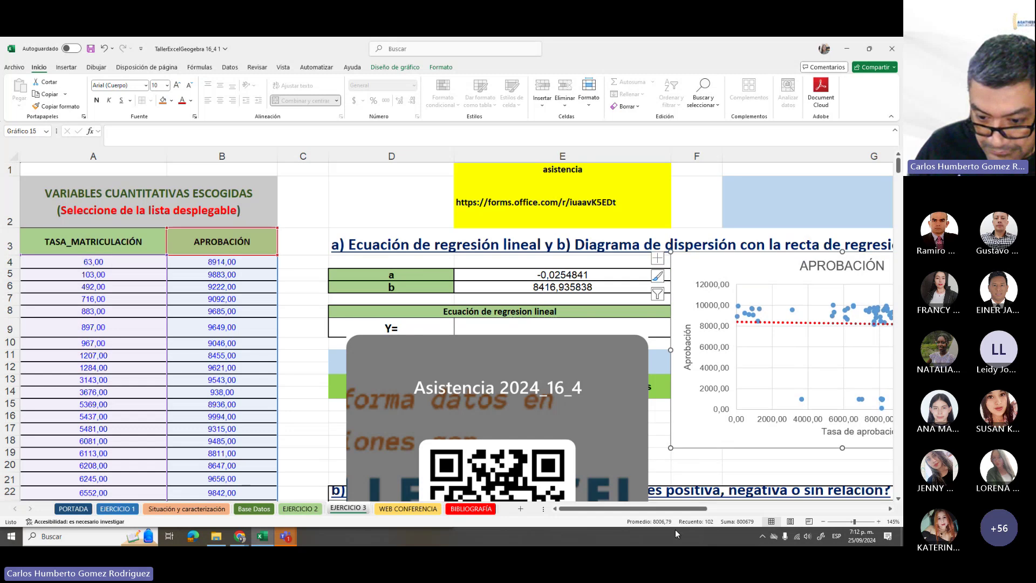
Delete the green and blue ink annotations over the y = b + aX formula image beside the chart
{"action": "left_click_drag", "start_coordinate": [670, 508], "coordinate": [755, 502]}
{"action": "left_click", "coordinate": [700, 270]}
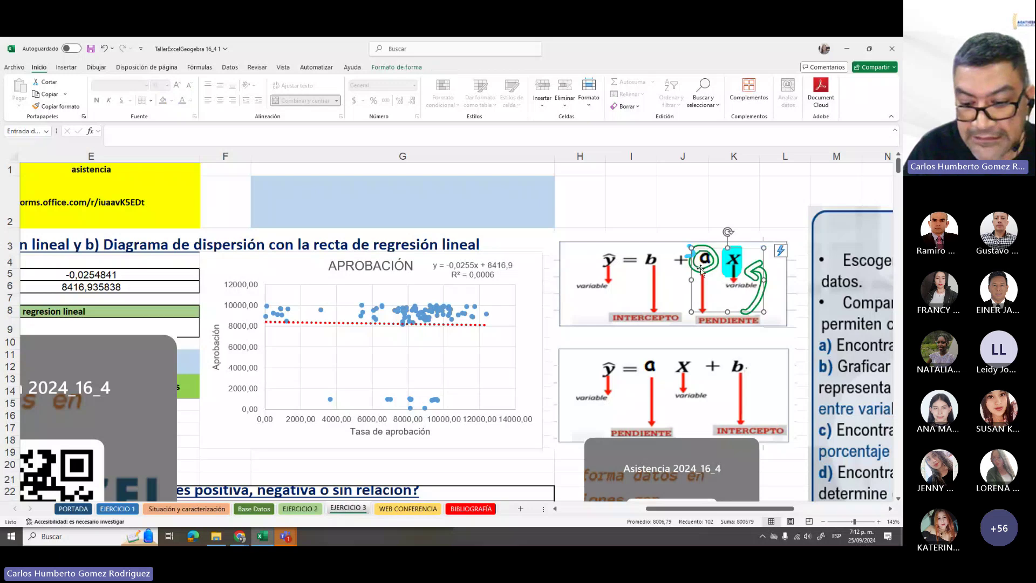
{"action": "key", "text": "Delete"}
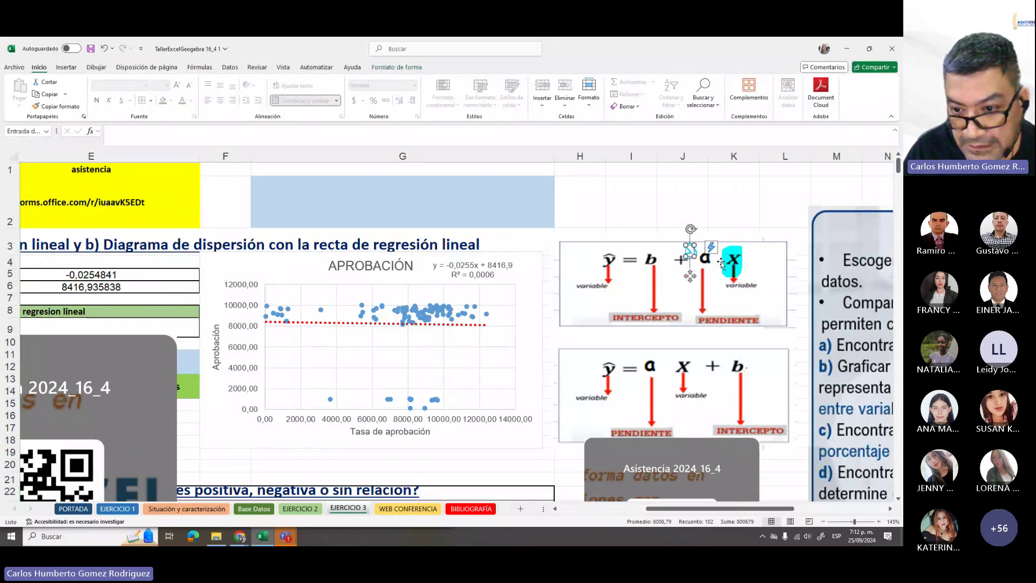
{"action": "left_click", "coordinate": [723, 253]}
{"action": "key", "text": "Delete"}
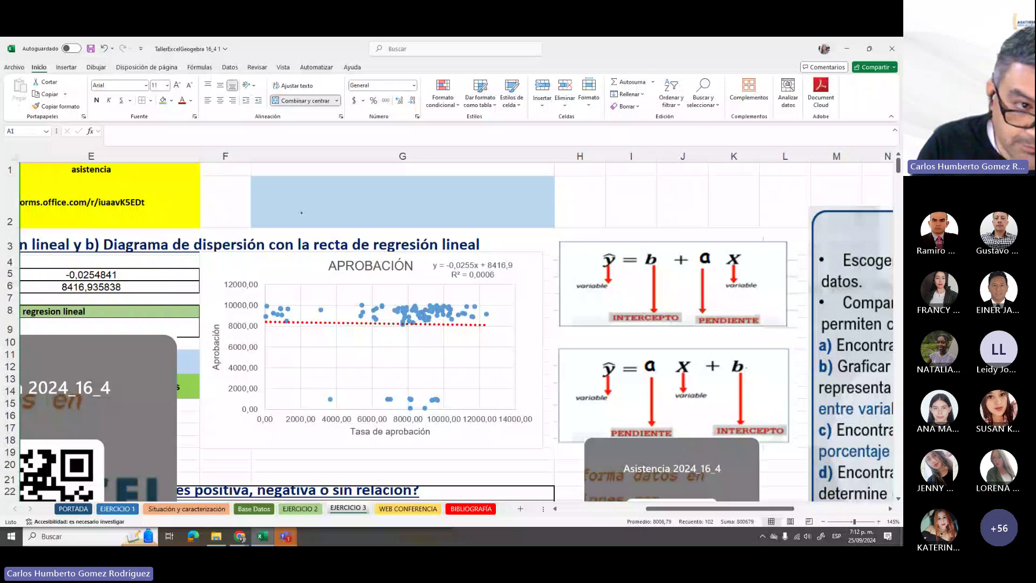
Enlarge the trendline equation label's text to size 11 and shift the APROBACIÓN title left to clear it
{"action": "left_click", "coordinate": [455, 261]}
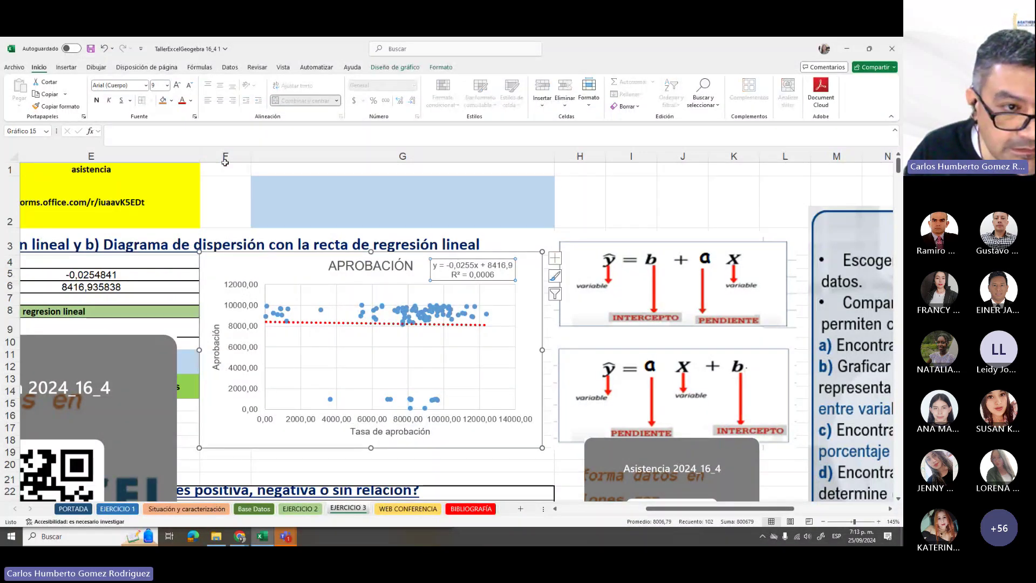
{"action": "left_click", "coordinate": [177, 86]}
{"action": "left_click", "coordinate": [177, 86]}
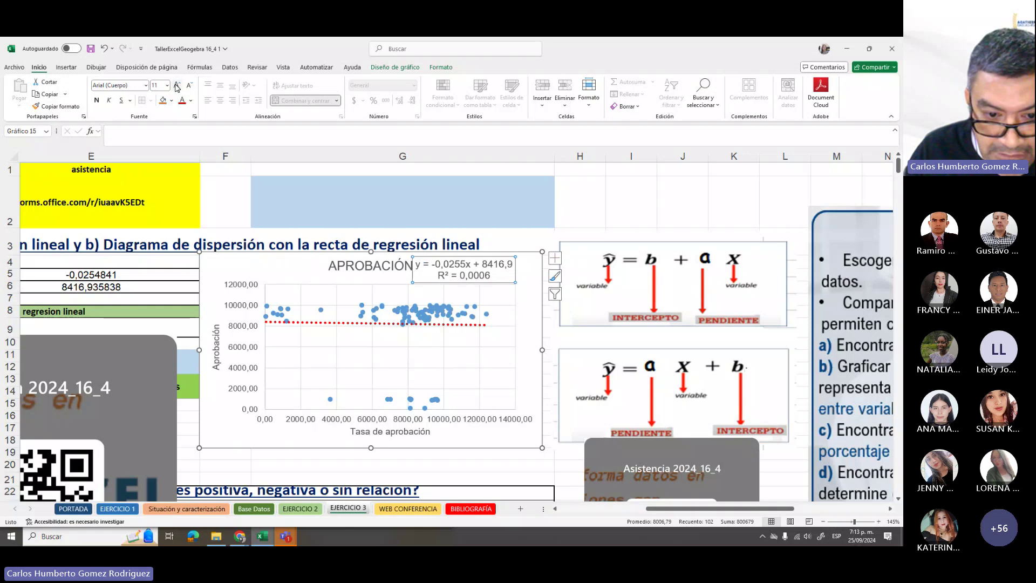
{"action": "left_click", "coordinate": [385, 272]}
{"action": "left_click_drag", "start_coordinate": [384, 273], "coordinate": [316, 273]}
{"action": "left_click", "coordinate": [441, 282]}
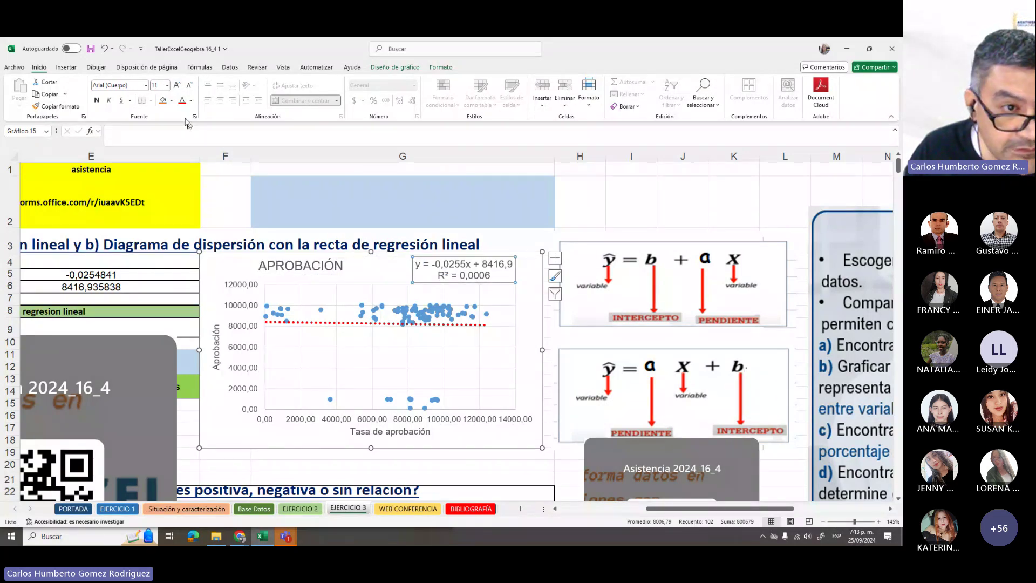
Enlarge the trendline equation and R² label's text to size 14 and deselect the label
{"action": "left_click", "coordinate": [178, 86]}
{"action": "left_click", "coordinate": [177, 86]}
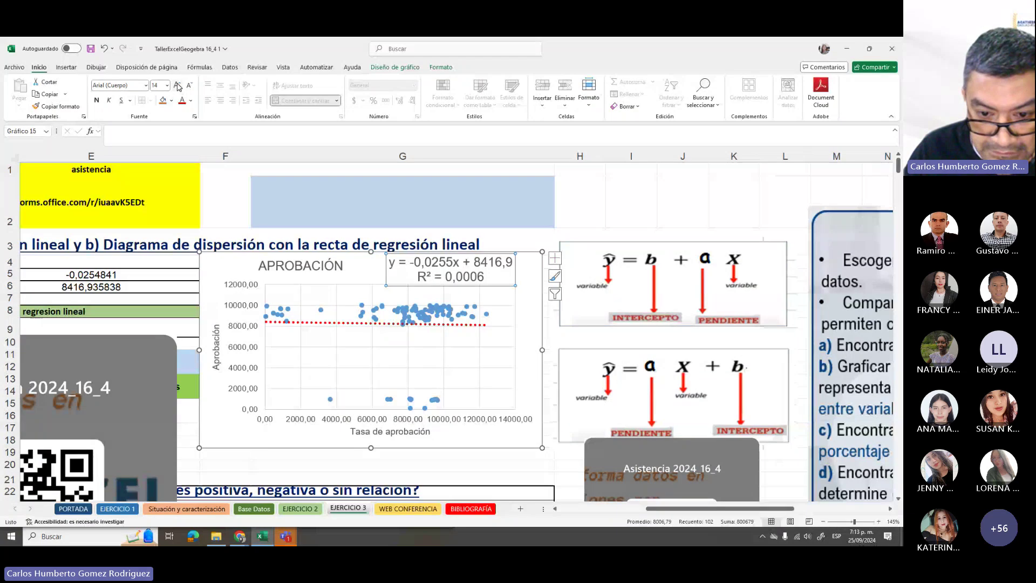
{"action": "left_click", "coordinate": [512, 343]}
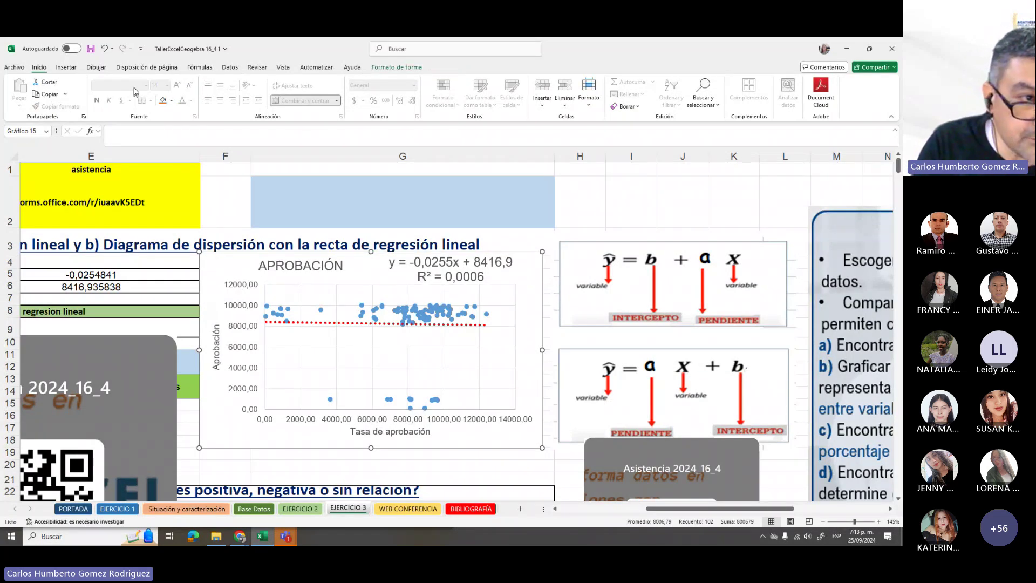
Highlight the chart's regression equation in green and draw a green arrow from it to the y = b + aX formula image
{"action": "left_click", "coordinate": [66, 67]}
{"action": "left_click", "coordinate": [97, 67]}
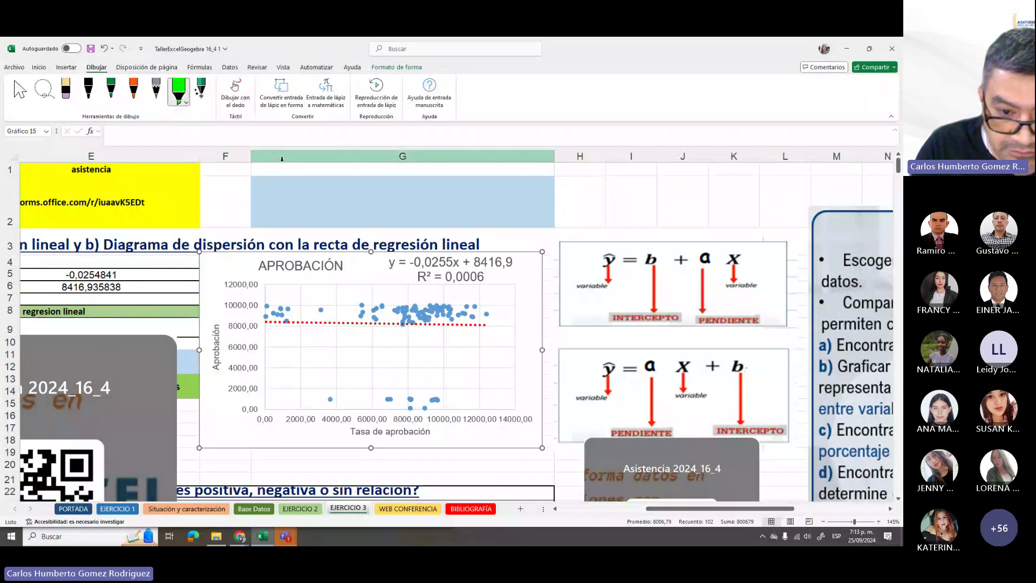
{"action": "left_click", "coordinate": [178, 91]}
{"action": "left_click_drag", "start_coordinate": [390, 262], "coordinate": [514, 262]}
{"action": "left_click", "coordinate": [117, 97]}
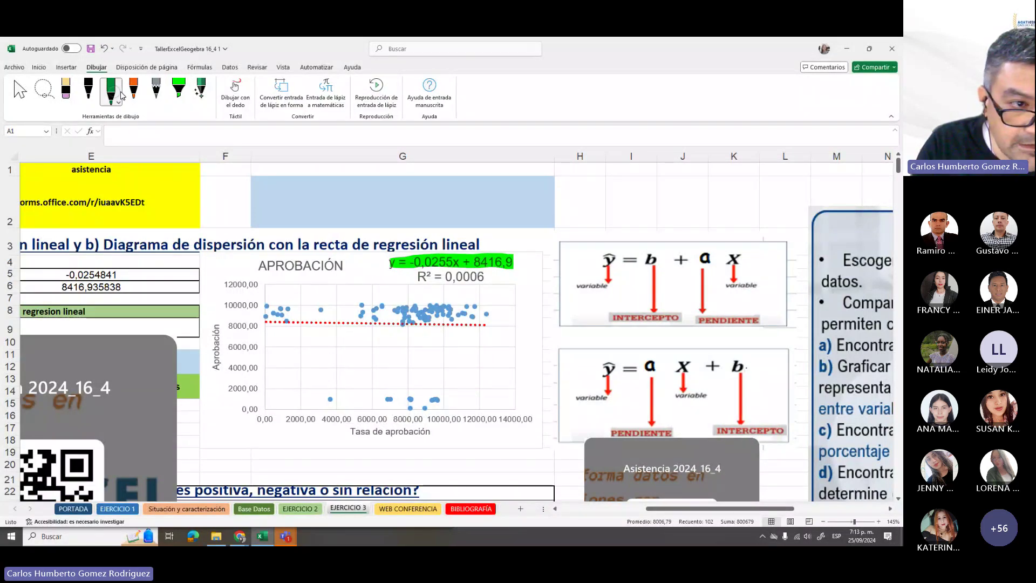
{"action": "left_click", "coordinate": [526, 246]}
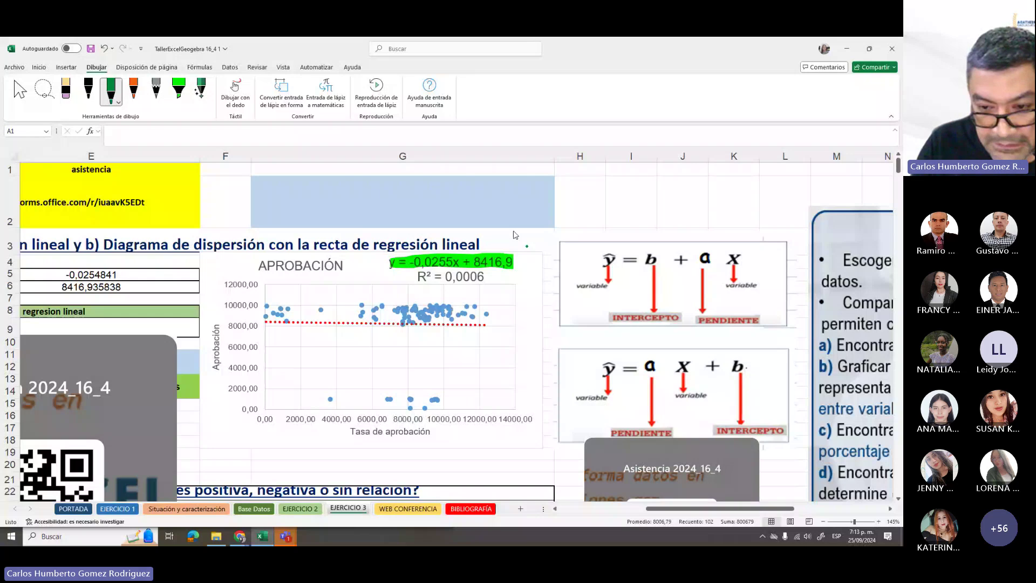
{"action": "left_click_drag", "start_coordinate": [507, 246], "coordinate": [677, 221]}
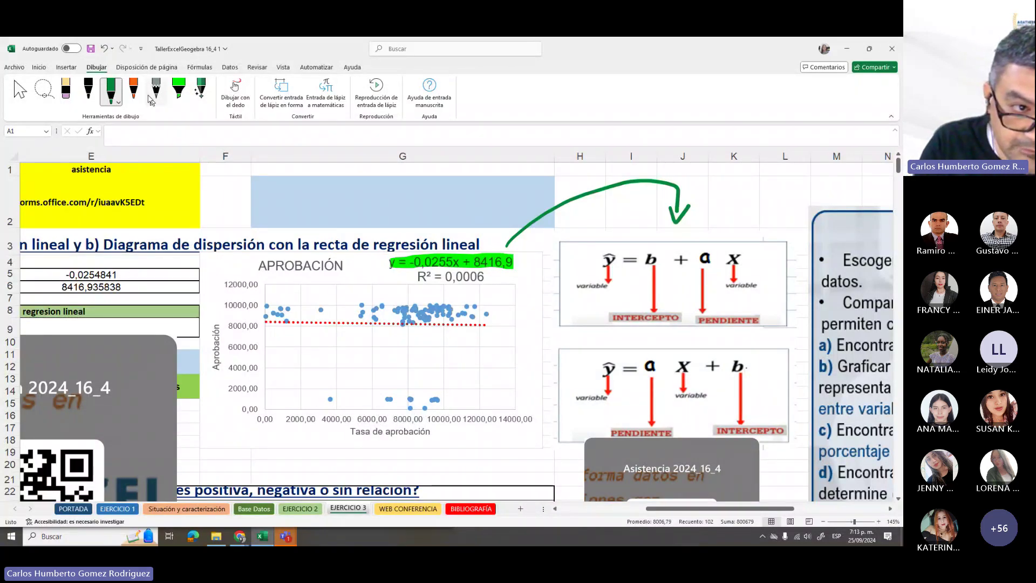
Outline the a and PENDIENTE of the upper formula in orange, and sketch a black slope triangle labelled "Pendiente" above the image
{"action": "left_click", "coordinate": [133, 96]}
{"action": "mouse_move", "coordinate": [711, 253]}
{"action": "left_mouse_down"}
{"action": "mouse_move", "coordinate": [706, 245]}
{"action": "mouse_move", "coordinate": [689, 277]}
{"action": "mouse_move", "coordinate": [688, 326]}
{"action": "mouse_move", "coordinate": [758, 335]}
{"action": "mouse_move", "coordinate": [725, 300]}
{"action": "mouse_move", "coordinate": [714, 255]}
{"action": "left_mouse_up"}
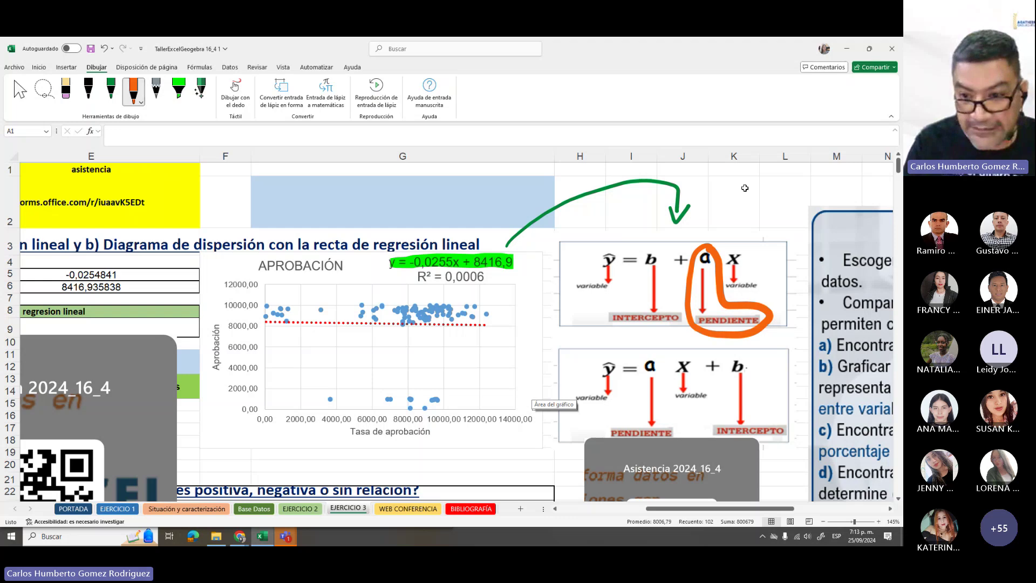
{"action": "left_click", "coordinate": [88, 90]}
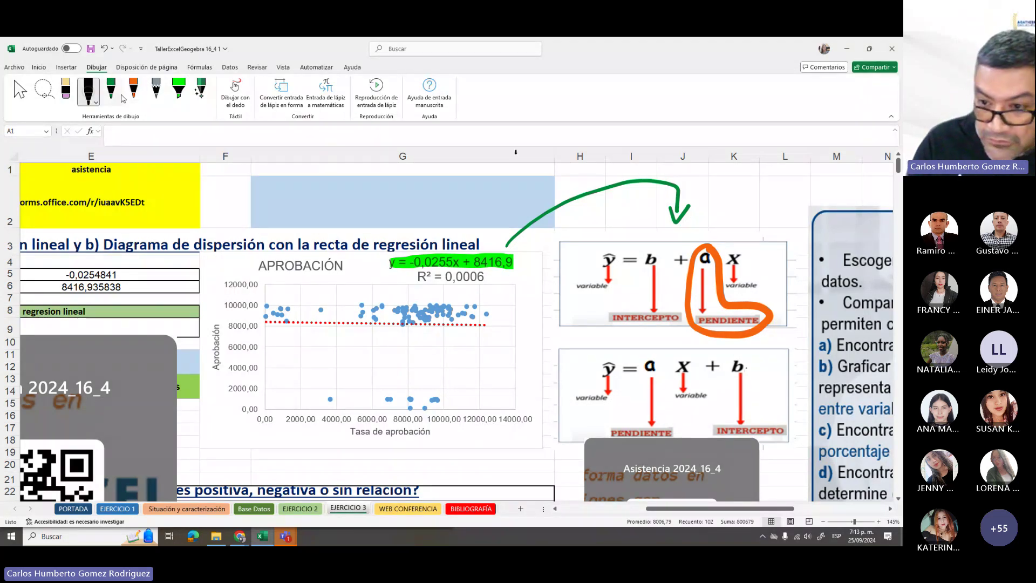
{"action": "left_click_drag", "start_coordinate": [732, 215], "coordinate": [773, 192]}
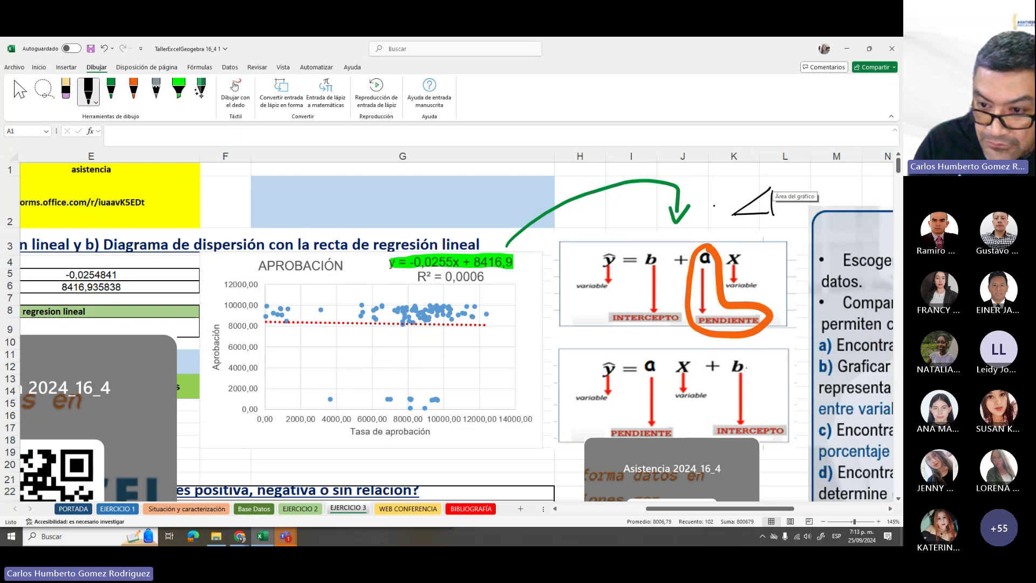
{"action": "mouse_move", "coordinate": [717, 210]}
{"action": "left_mouse_down"}
{"action": "mouse_move", "coordinate": [717, 222]}
{"action": "mouse_move", "coordinate": [762, 181]}
{"action": "mouse_move", "coordinate": [789, 187]}
{"action": "left_mouse_up"}
{"action": "left_click", "coordinate": [770, 175]}
{"action": "left_click_drag", "start_coordinate": [798, 180], "coordinate": [826, 182]}
{"action": "left_click_drag", "start_coordinate": [824, 184], "coordinate": [833, 188]}
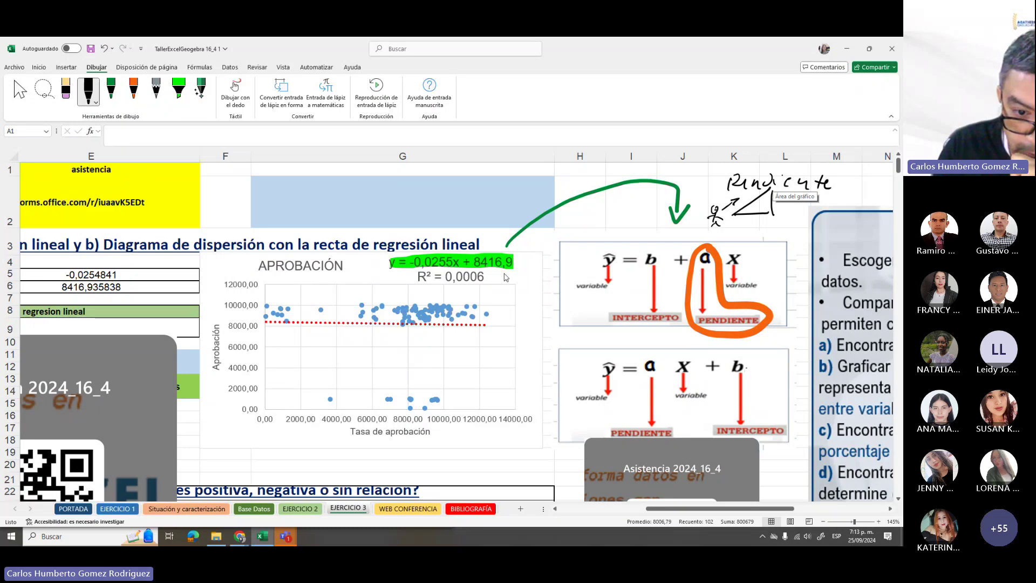
Circle the sign and x of the chart equation's slope term in black and draw arrows to the aX term of the upper formula
{"action": "left_click_drag", "start_coordinate": [416, 255], "coordinate": [412, 256]}
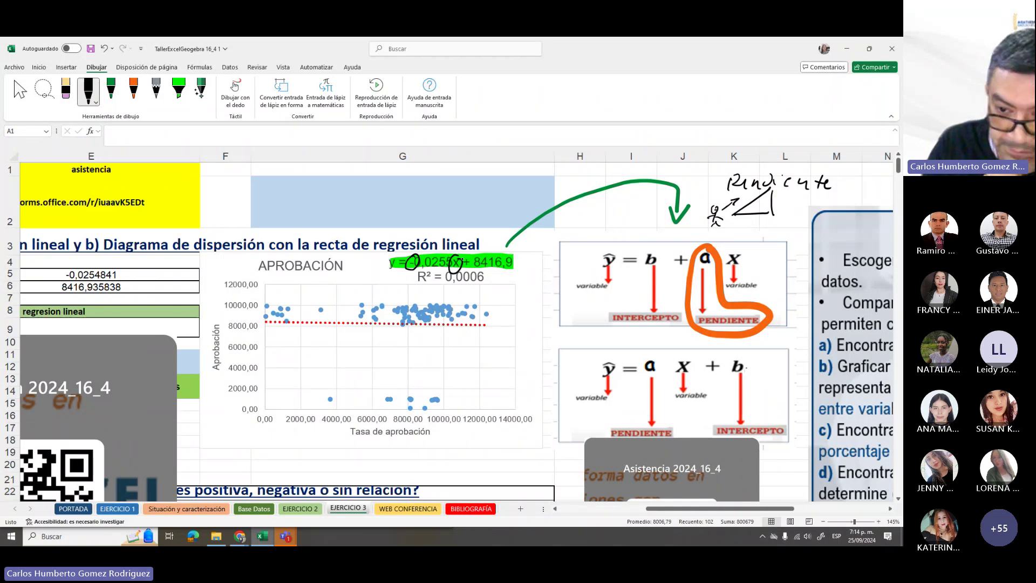
{"action": "mouse_move", "coordinate": [462, 258]}
{"action": "left_mouse_down"}
{"action": "mouse_move", "coordinate": [641, 189]}
{"action": "mouse_move", "coordinate": [725, 251]}
{"action": "left_mouse_up"}
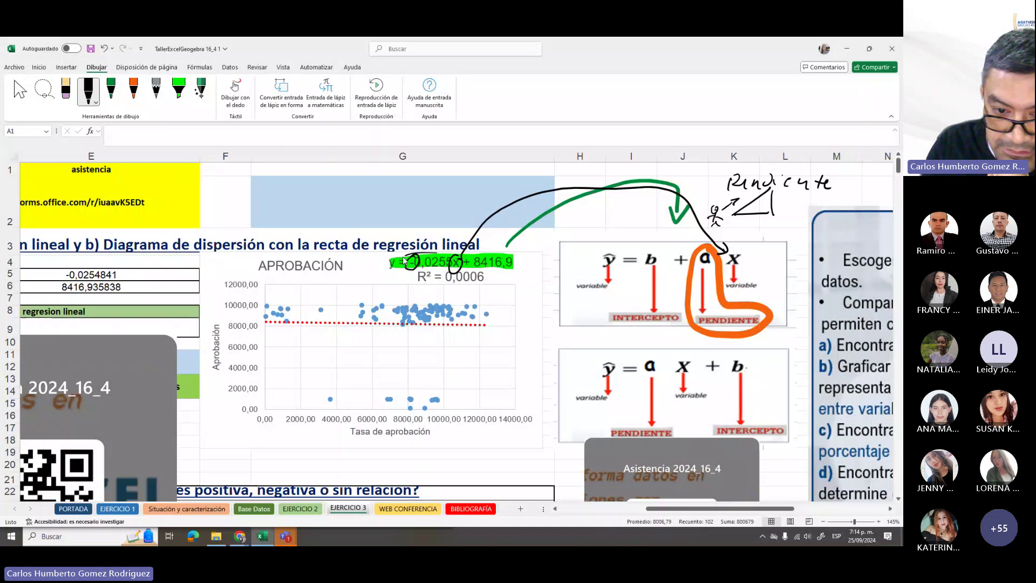
{"action": "mouse_move", "coordinate": [456, 252]}
{"action": "left_mouse_down"}
{"action": "mouse_move", "coordinate": [548, 198]}
{"action": "mouse_move", "coordinate": [689, 251]}
{"action": "left_mouse_up"}
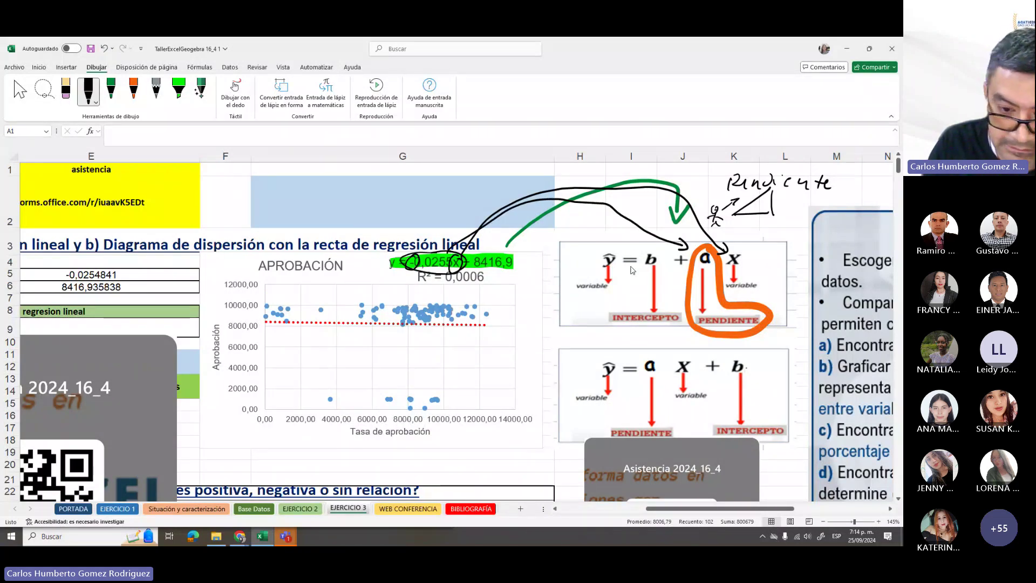
Erase the black ink and the green highlight around the chart equation and above the upper formula image
{"action": "left_click", "coordinate": [65, 91]}
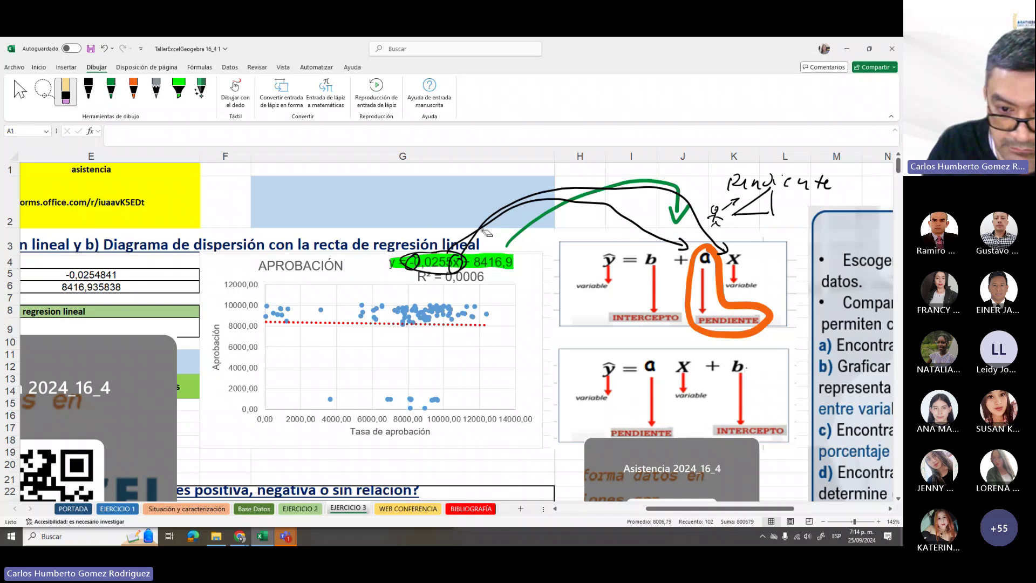
{"action": "mouse_move", "coordinate": [479, 230]}
{"action": "left_mouse_down"}
{"action": "mouse_move", "coordinate": [459, 258]}
{"action": "mouse_move", "coordinate": [422, 253]}
{"action": "left_mouse_up"}
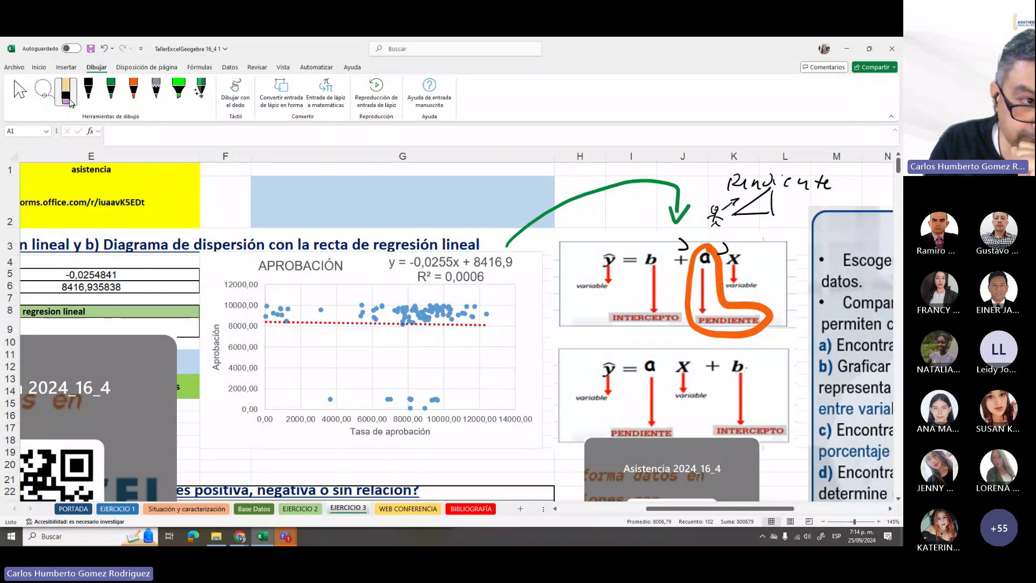
{"action": "mouse_move", "coordinate": [712, 219]}
{"action": "left_mouse_down"}
{"action": "mouse_move", "coordinate": [730, 208]}
{"action": "mouse_move", "coordinate": [736, 183]}
{"action": "mouse_move", "coordinate": [772, 183]}
{"action": "mouse_move", "coordinate": [761, 220]}
{"action": "mouse_move", "coordinate": [683, 246]}
{"action": "mouse_move", "coordinate": [736, 247]}
{"action": "left_mouse_up"}
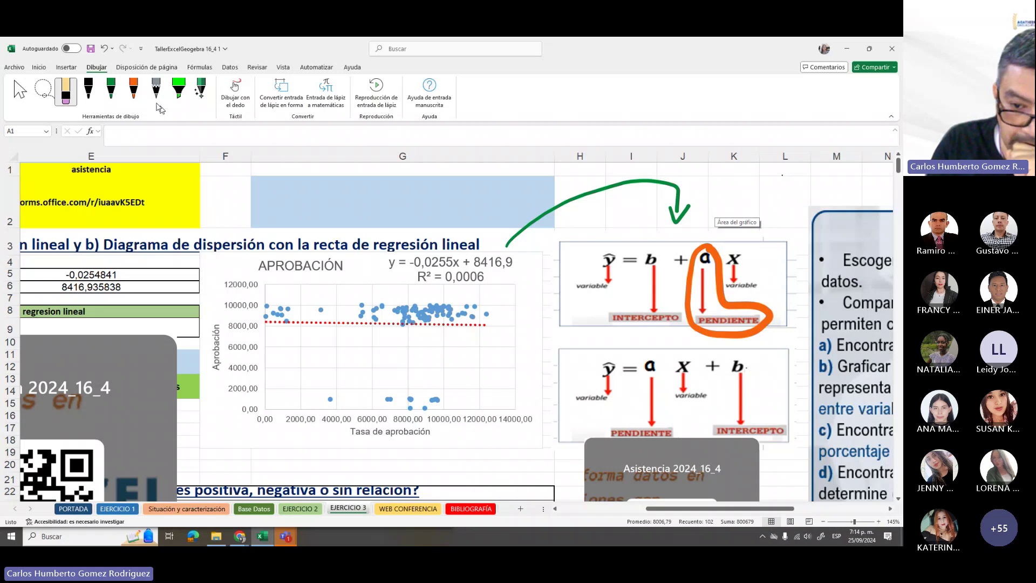
Circle 8416,9 and the formula's b with INTERCEPTO in green, link them, and circle y, b and x in black
{"action": "left_click", "coordinate": [110, 91]}
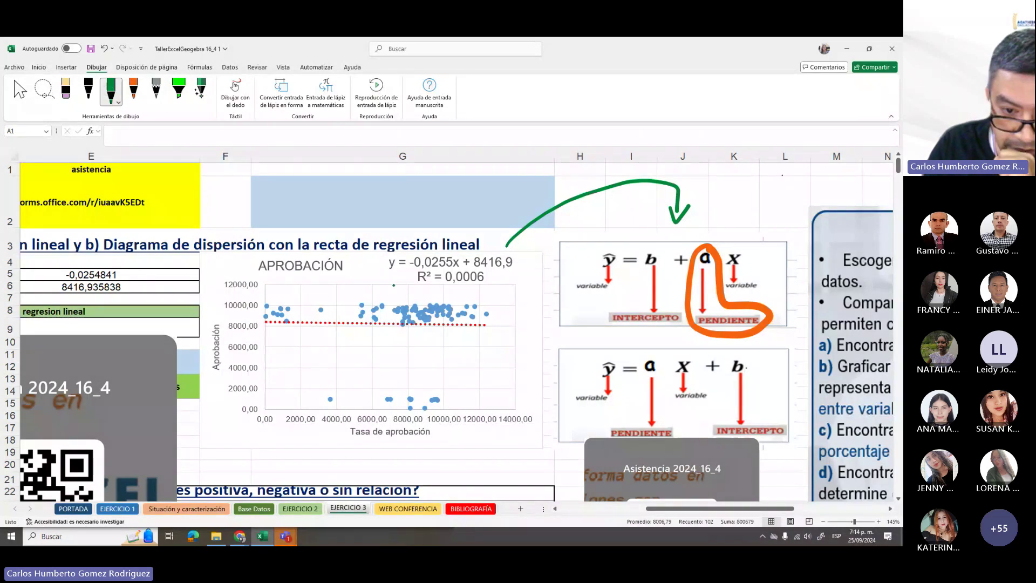
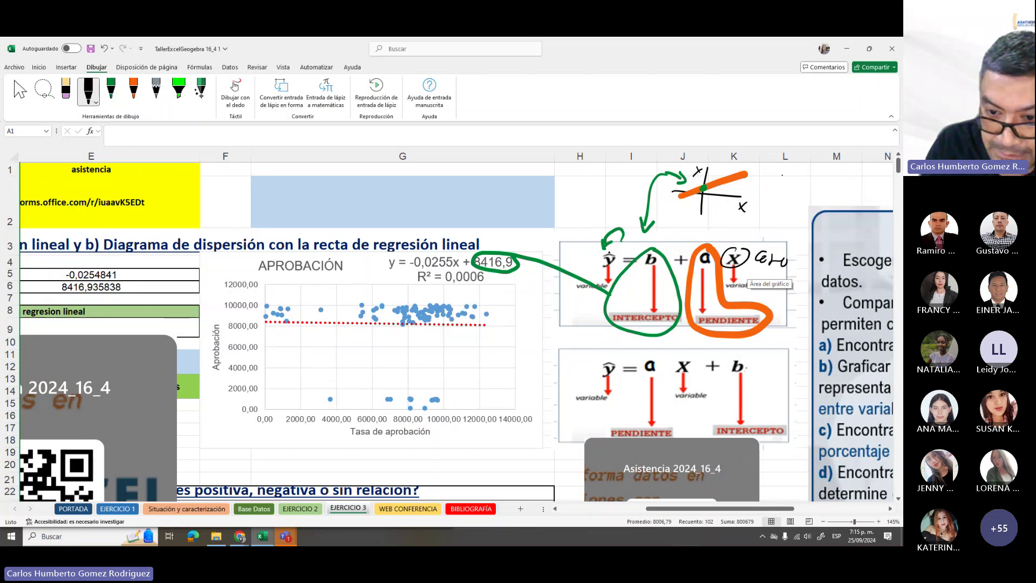
{"action": "mouse_move", "coordinate": [615, 249]}
{"action": "left_mouse_down"}
{"action": "mouse_move", "coordinate": [601, 269]}
{"action": "mouse_move", "coordinate": [618, 249]}
{"action": "mouse_move", "coordinate": [644, 271]}
{"action": "mouse_move", "coordinate": [654, 249]}
{"action": "left_mouse_up"}
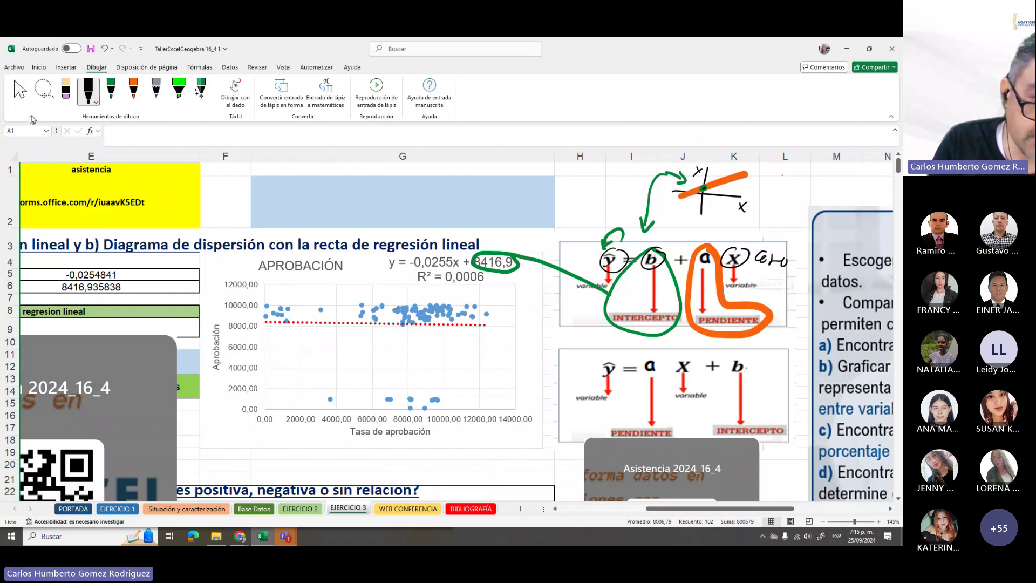
Erase the green, black and orange ink annotations over the chart equation and the y = b + aX formula image
{"action": "left_click", "coordinate": [65, 89]}
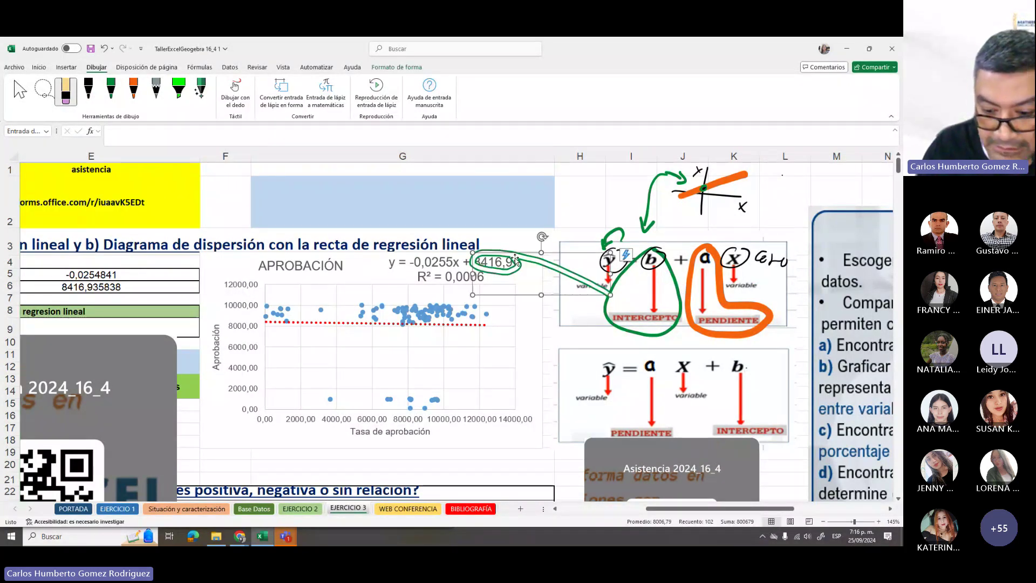
{"action": "key", "text": "ctrl+z"}
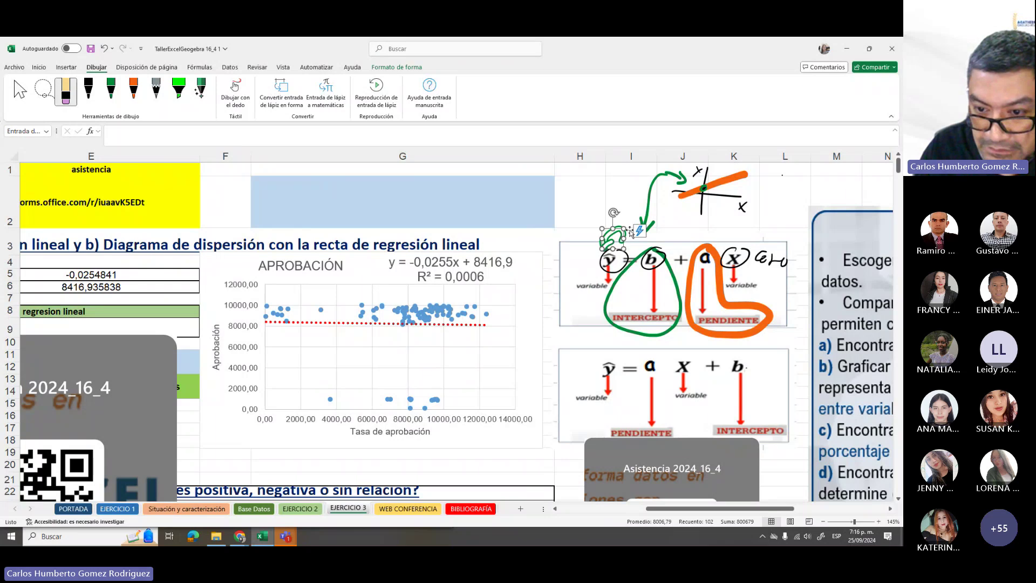
{"action": "key", "text": "ctrl+z"}
{"action": "key", "text": "ctrl+z"}
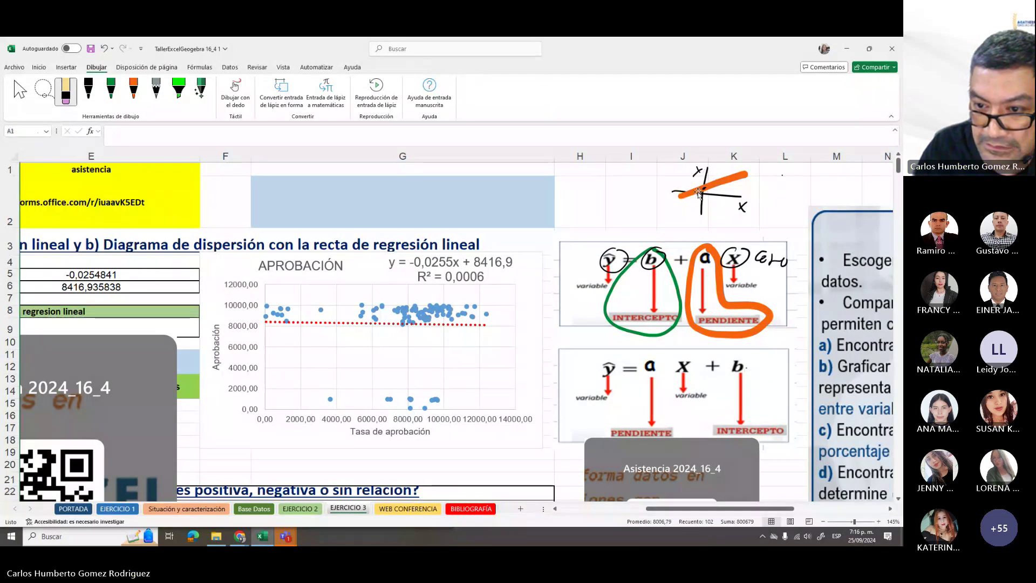
{"action": "key", "text": "ctrl+z"}
{"action": "left_click", "coordinate": [704, 204]}
{"action": "key", "text": "Delete"}
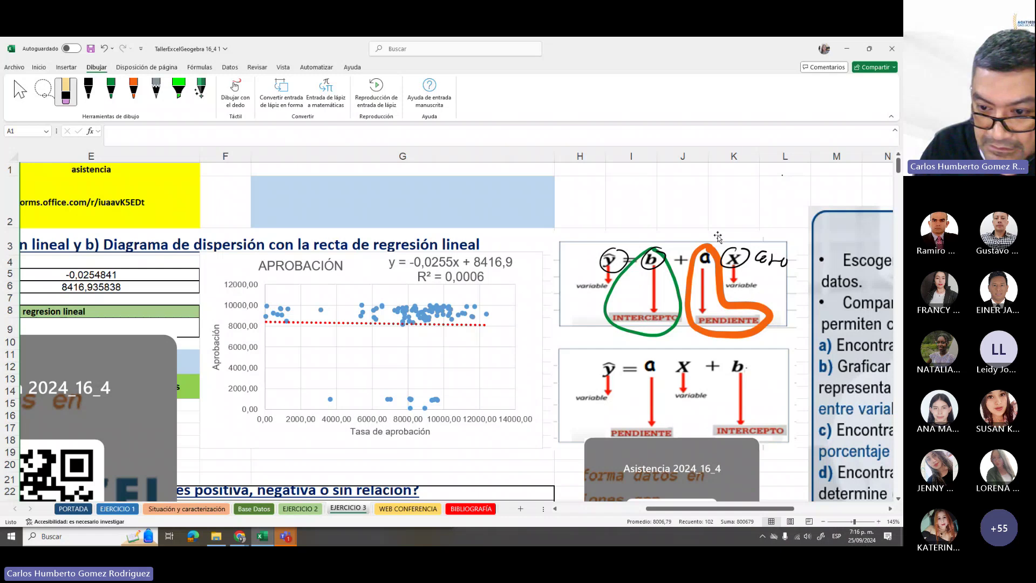
{"action": "key", "text": "ctrl+z"}
{"action": "key", "text": "ctrl+z"}
{"action": "key", "text": "ctrl+z"}
{"action": "key", "text": "ctrl+z"}
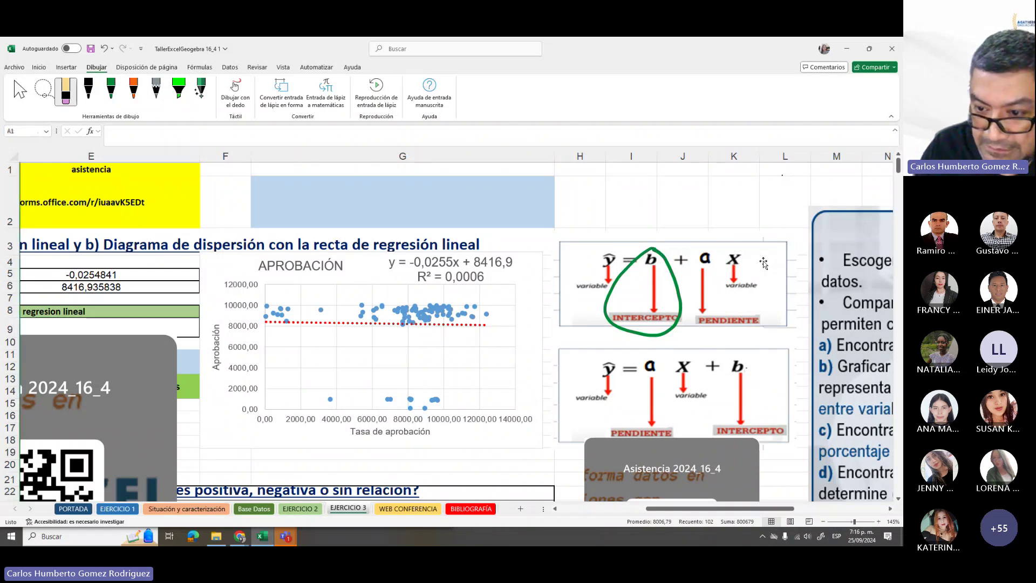
{"action": "key", "text": "ctrl+z"}
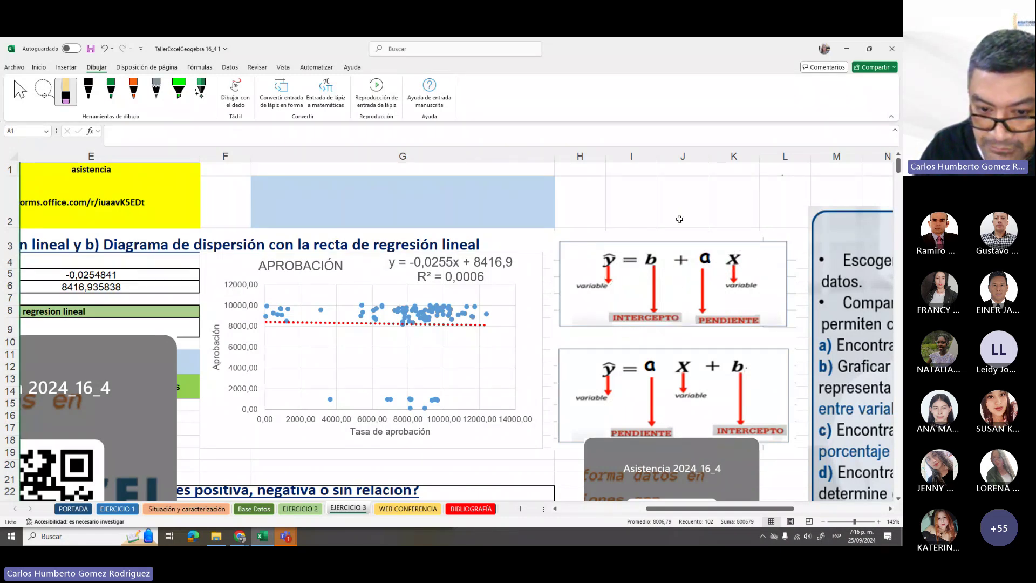
{"action": "left_click", "coordinate": [679, 219]}
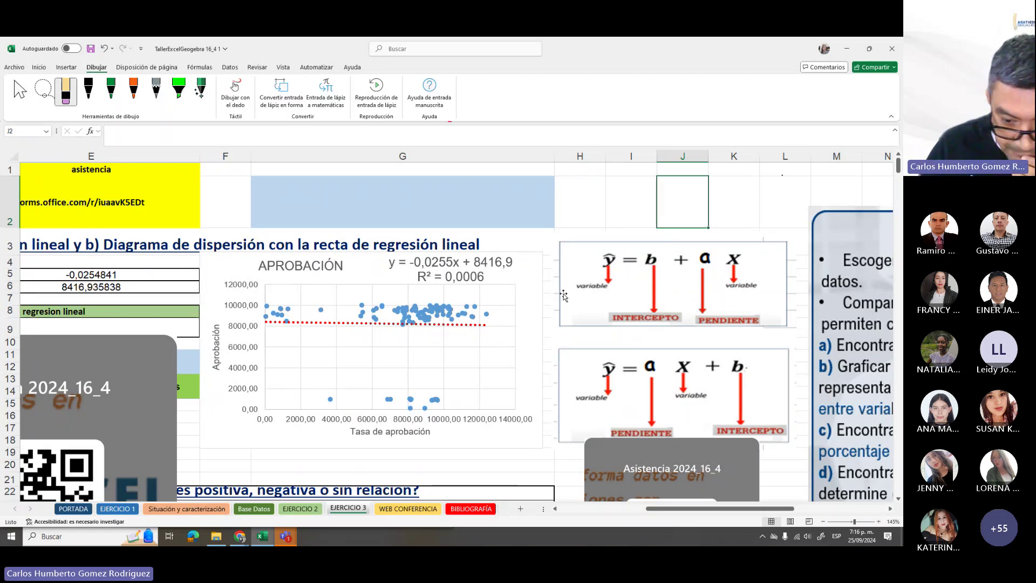
Highlight the R² value in the chart label in green
{"action": "left_click_drag", "start_coordinate": [658, 509], "coordinate": [624, 514]}
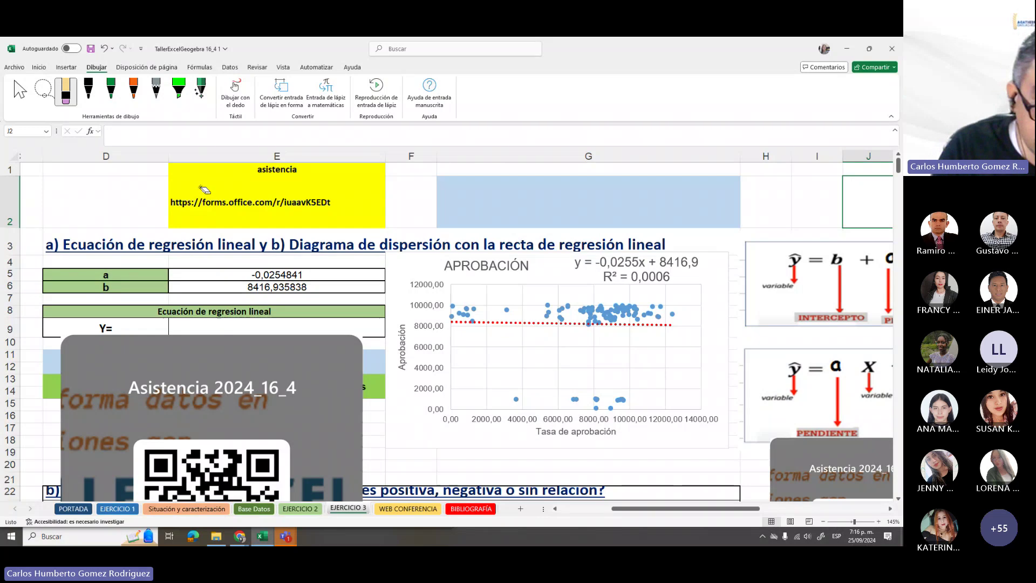
{"action": "left_click", "coordinate": [179, 89]}
{"action": "left_click_drag", "start_coordinate": [600, 276], "coordinate": [679, 278]}
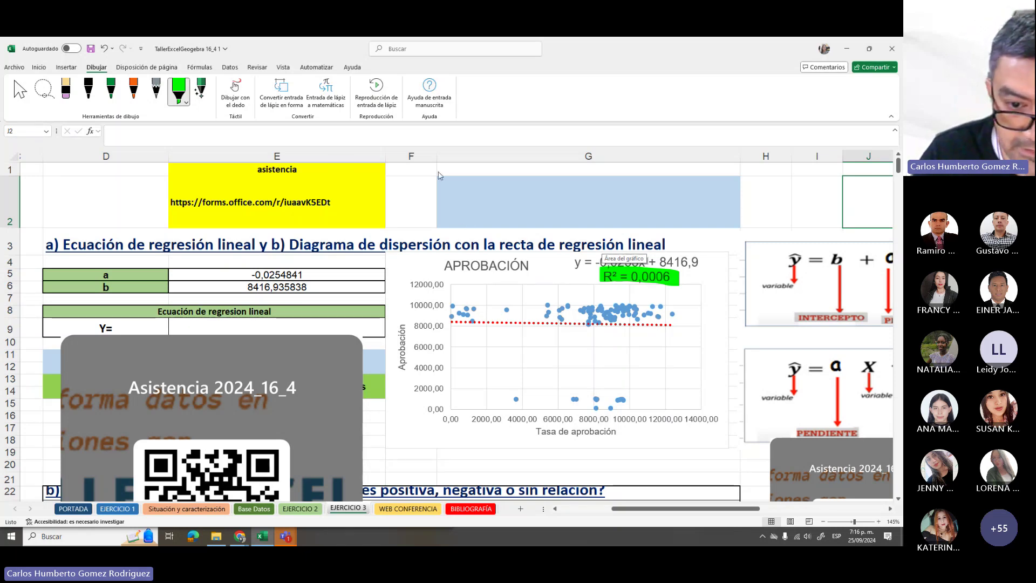
Handwrite "R² → 100%" in black over the blue cell above the chart and circle the chart's R² value
{"action": "left_click", "coordinate": [89, 91]}
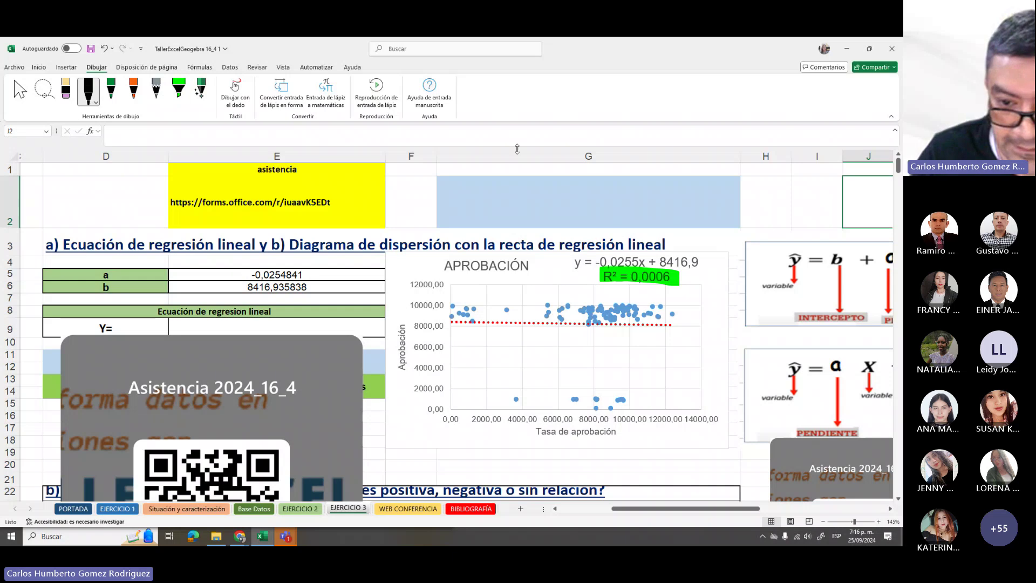
{"action": "mouse_move", "coordinate": [541, 202]}
{"action": "left_mouse_down"}
{"action": "mouse_move", "coordinate": [575, 184]}
{"action": "mouse_move", "coordinate": [585, 198]}
{"action": "mouse_move", "coordinate": [656, 187]}
{"action": "left_mouse_up"}
{"action": "left_click", "coordinate": [583, 192]}
{"action": "left_click_drag", "start_coordinate": [670, 174], "coordinate": [675, 204]}
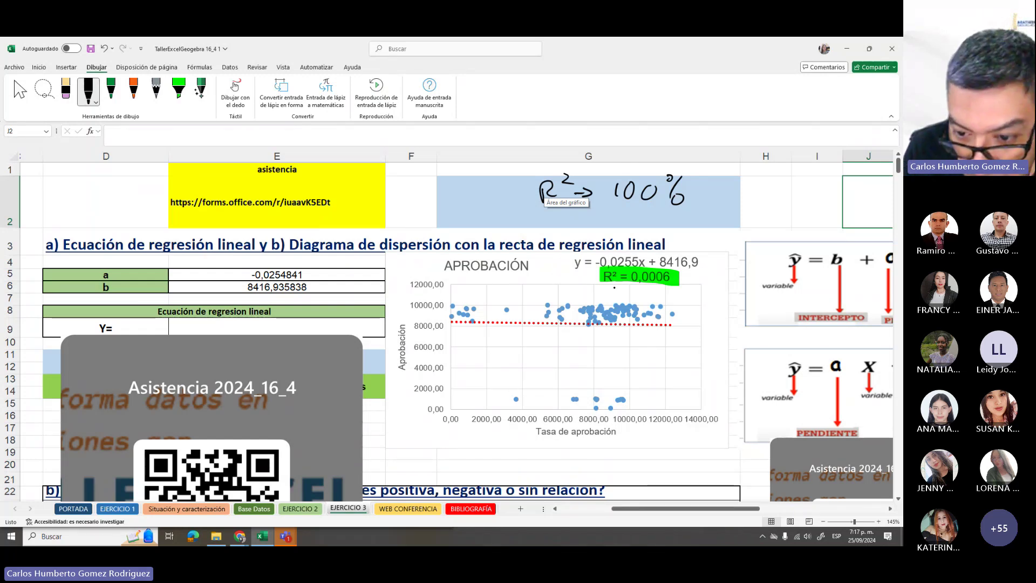
{"action": "mouse_move", "coordinate": [627, 288]}
{"action": "left_mouse_down"}
{"action": "mouse_move", "coordinate": [669, 286]}
{"action": "mouse_move", "coordinate": [637, 270]}
{"action": "mouse_move", "coordinate": [593, 275]}
{"action": "mouse_move", "coordinate": [624, 296]}
{"action": "left_mouse_up"}
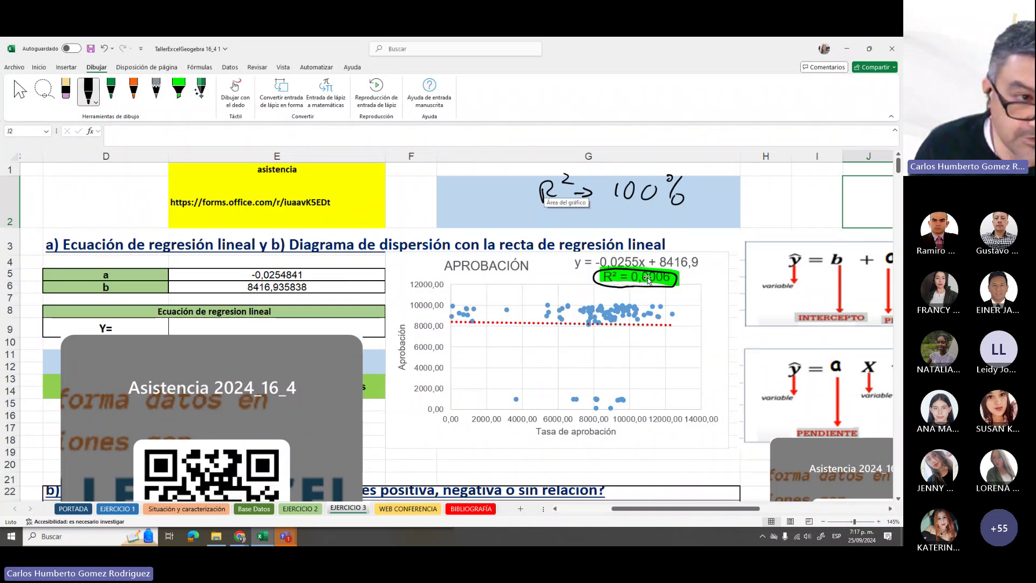
Erase the ink on the chart's R² value and the handwritten R² note above the chart
{"action": "left_click", "coordinate": [65, 91]}
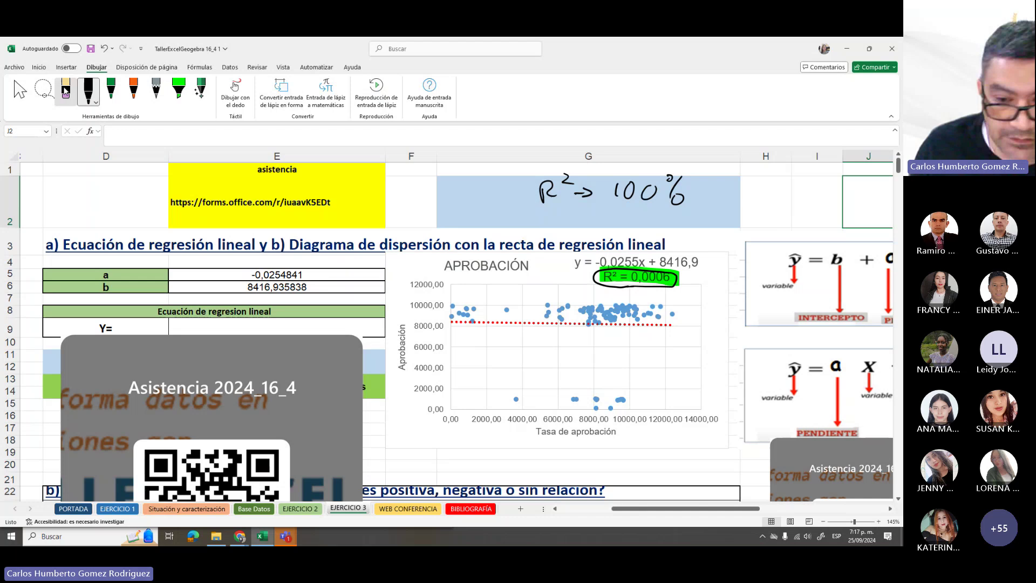
{"action": "left_click", "coordinate": [626, 273]}
{"action": "mouse_move", "coordinate": [542, 191]}
{"action": "left_mouse_down"}
{"action": "mouse_move", "coordinate": [698, 194]}
{"action": "mouse_move", "coordinate": [677, 198]}
{"action": "mouse_move", "coordinate": [658, 183]}
{"action": "mouse_move", "coordinate": [572, 186]}
{"action": "mouse_move", "coordinate": [578, 195]}
{"action": "left_mouse_up"}
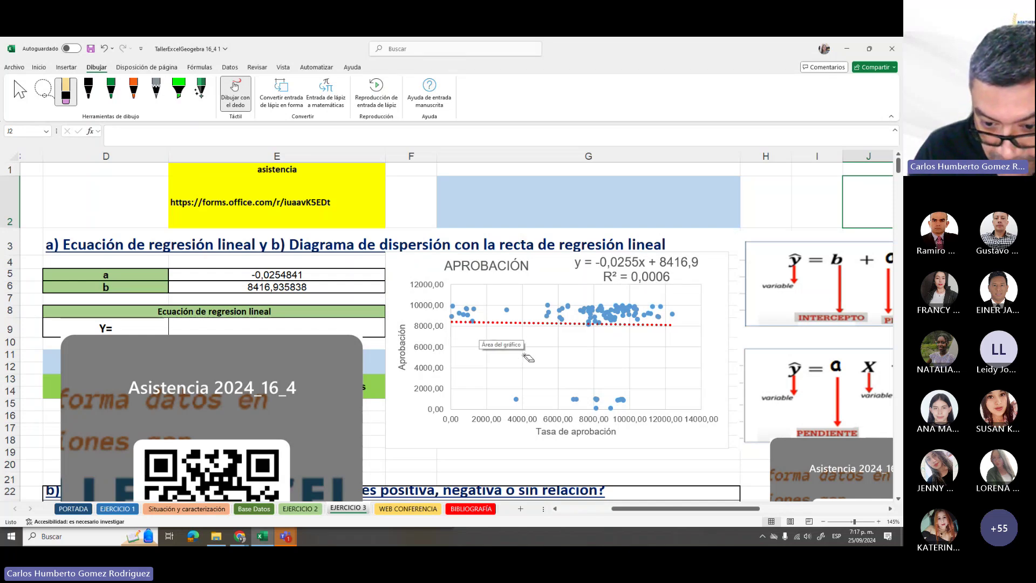
Circle the lower and upper groups of scatter points on the chart with the green highlighter
{"action": "left_click", "coordinate": [179, 92]}
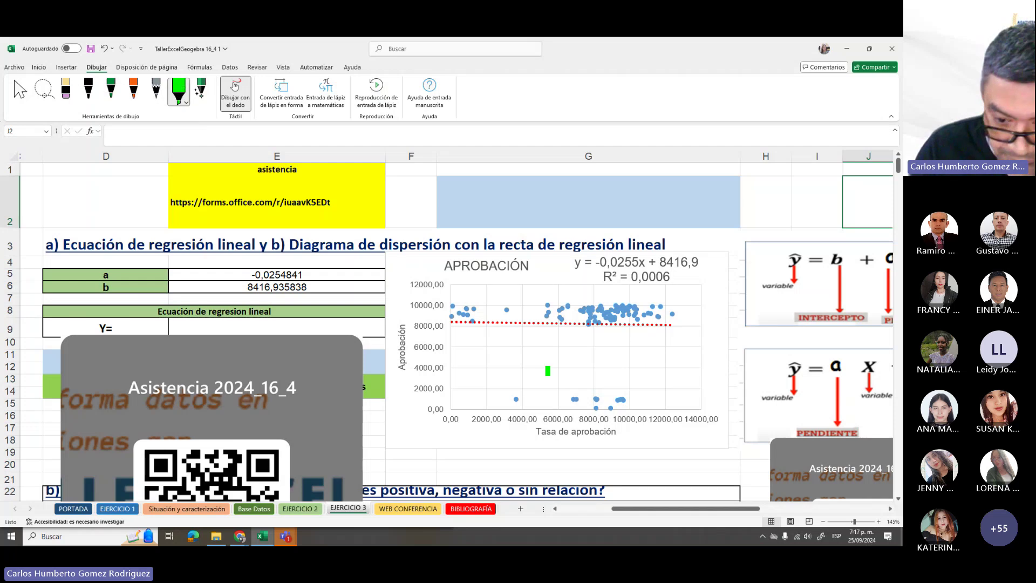
{"action": "mouse_move", "coordinate": [548, 371]}
{"action": "left_mouse_down"}
{"action": "mouse_move", "coordinate": [558, 424]}
{"action": "mouse_move", "coordinate": [620, 378]}
{"action": "mouse_move", "coordinate": [551, 372]}
{"action": "left_mouse_up"}
{"action": "mouse_move", "coordinate": [526, 301]}
{"action": "left_mouse_down"}
{"action": "mouse_move", "coordinate": [647, 300]}
{"action": "mouse_move", "coordinate": [559, 297]}
{"action": "left_mouse_up"}
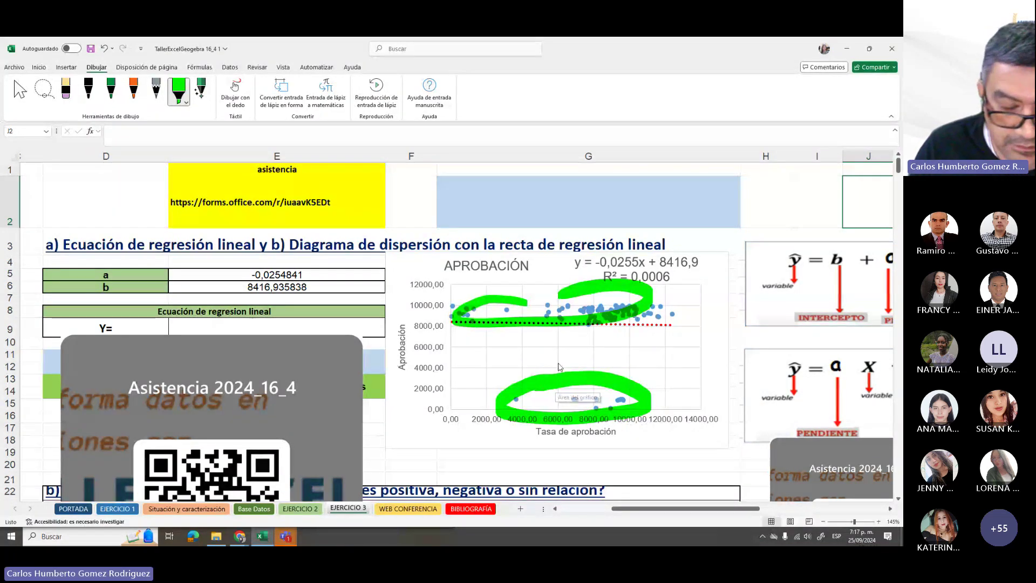
Erase the green highlighter circles around the upper and lower groups of scatter points
{"action": "left_click", "coordinate": [66, 92]}
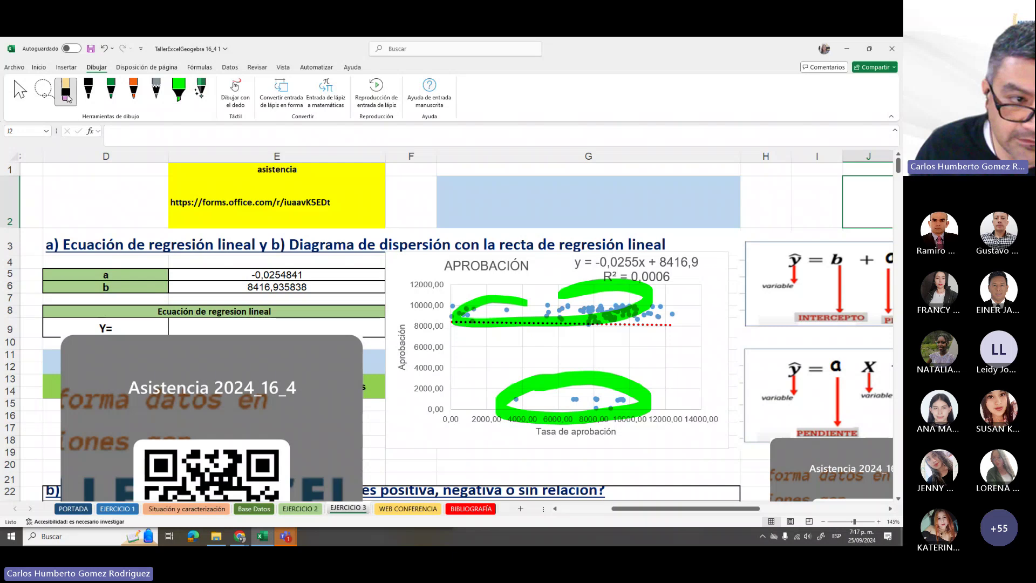
{"action": "left_click_drag", "start_coordinate": [475, 305], "coordinate": [626, 303]}
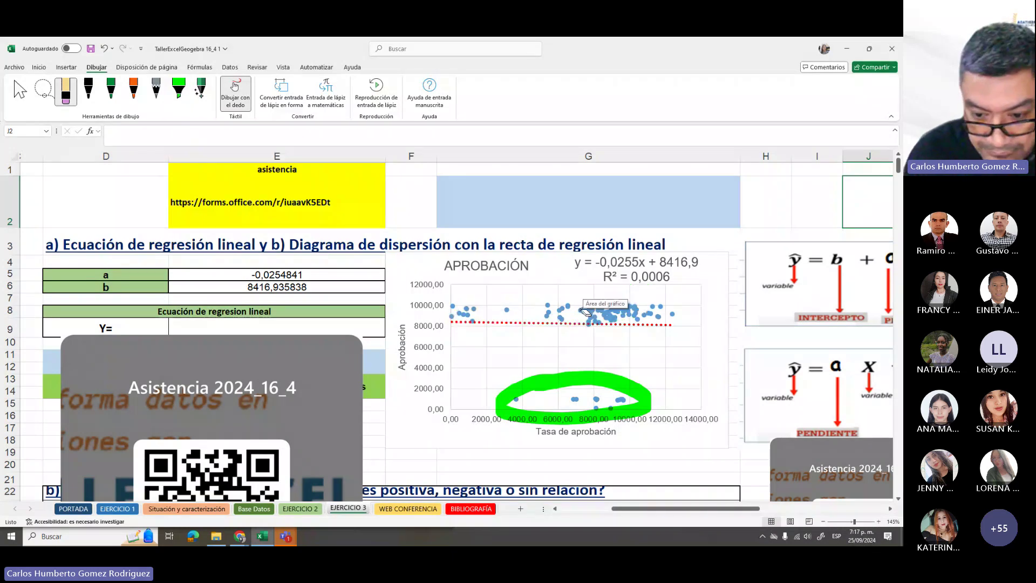
{"action": "left_click", "coordinate": [586, 377]}
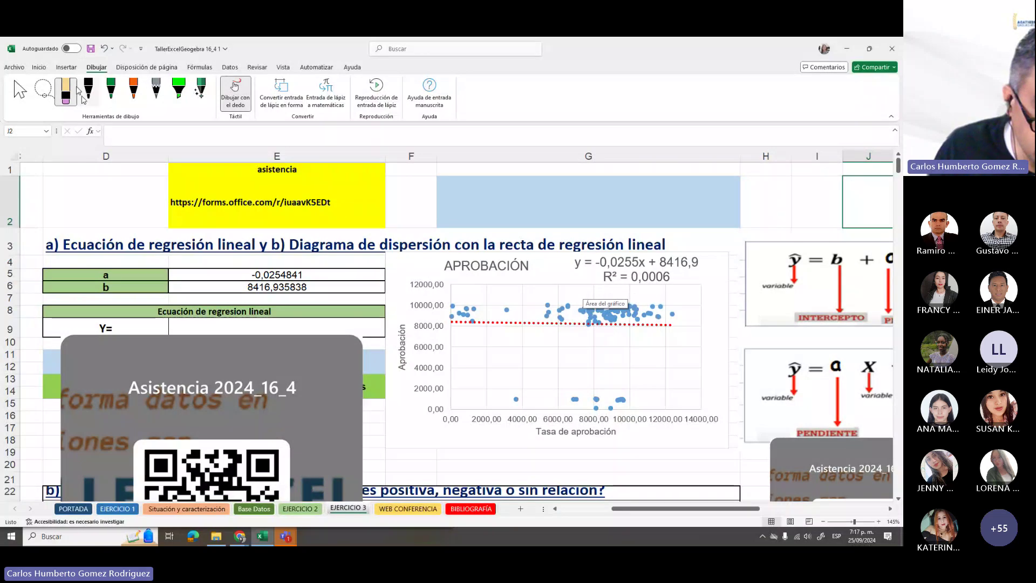
Delete the large "Asistencia 2024_16_4" QR image covering the cells in columns D and E
{"action": "left_click", "coordinate": [20, 92]}
{"action": "left_click", "coordinate": [318, 361]}
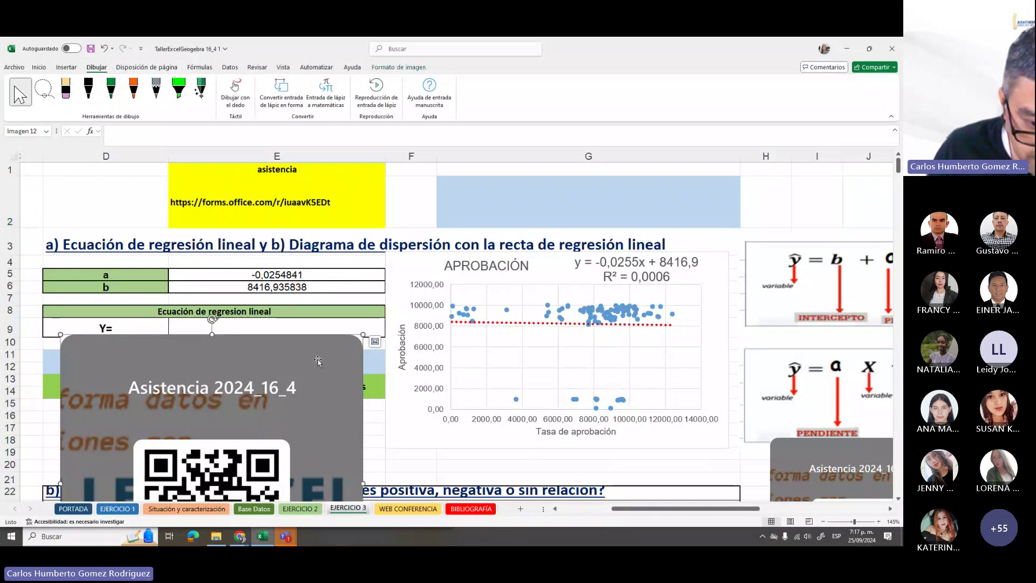
{"action": "scroll", "coordinate": [318, 362], "scroll_direction": "down", "scroll_amount": 2}
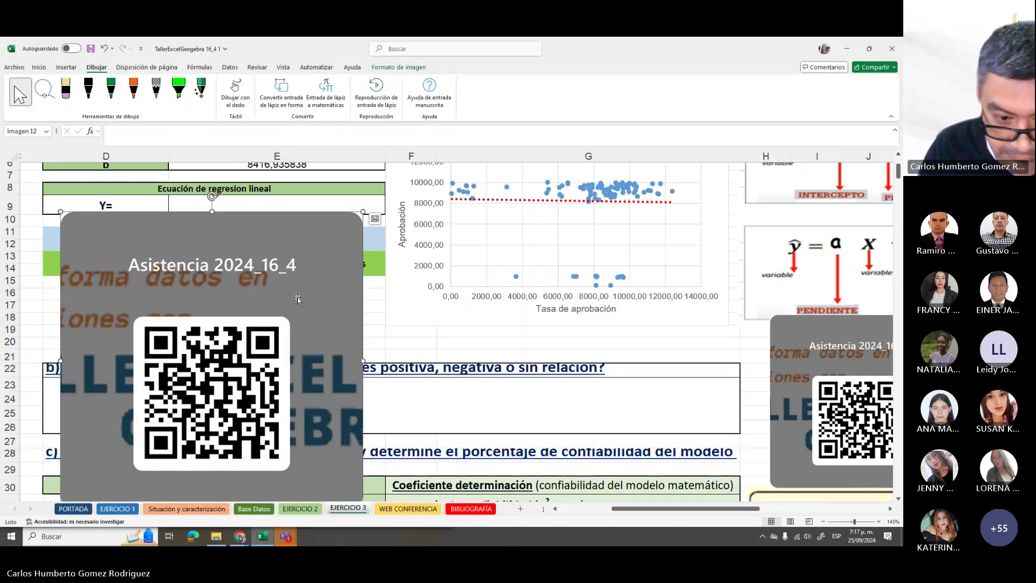
{"action": "key", "text": "Delete"}
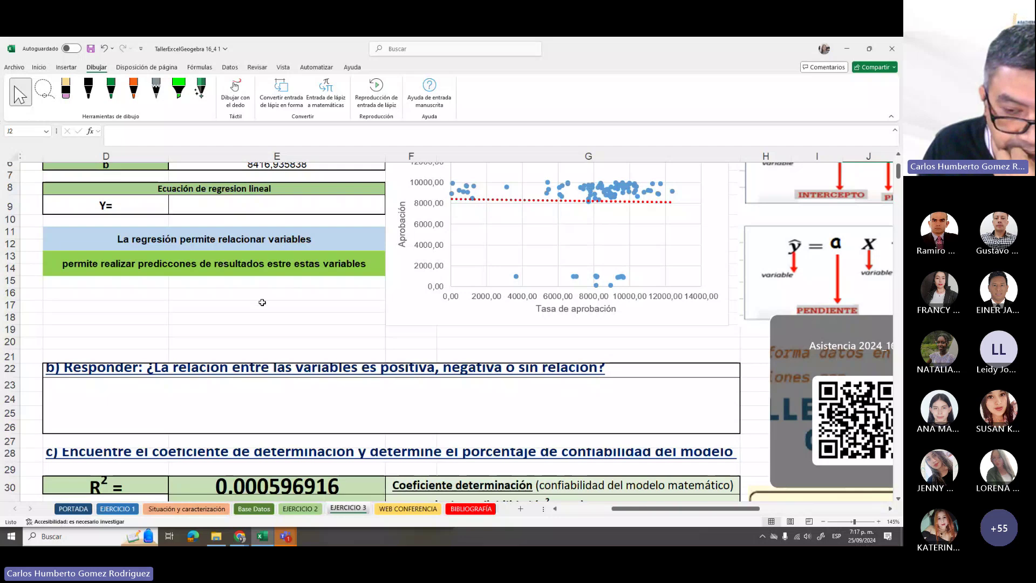
{"action": "left_click", "coordinate": [238, 243]}
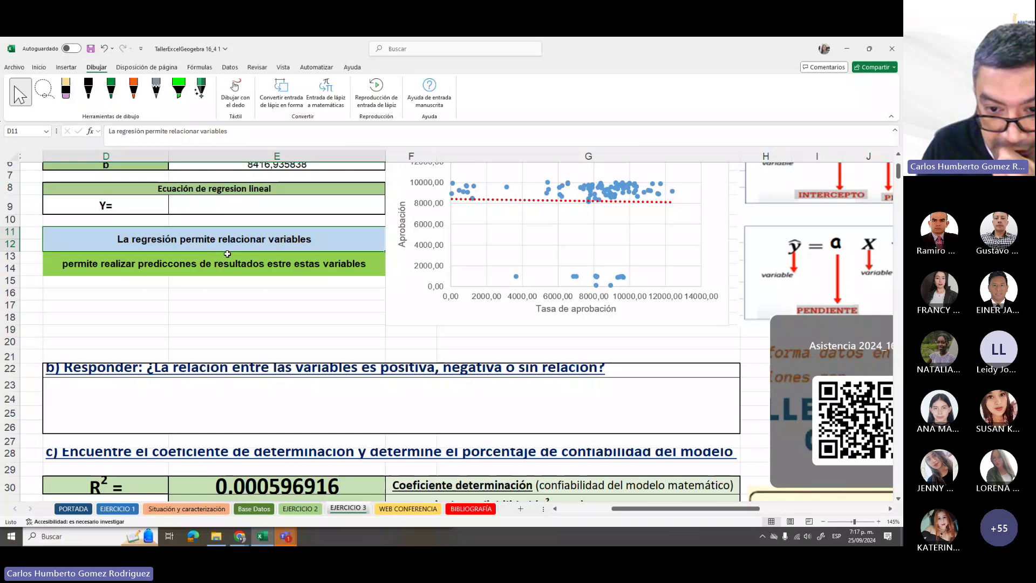
{"action": "left_click", "coordinate": [490, 203]}
{"action": "double_click", "coordinate": [489, 203]}
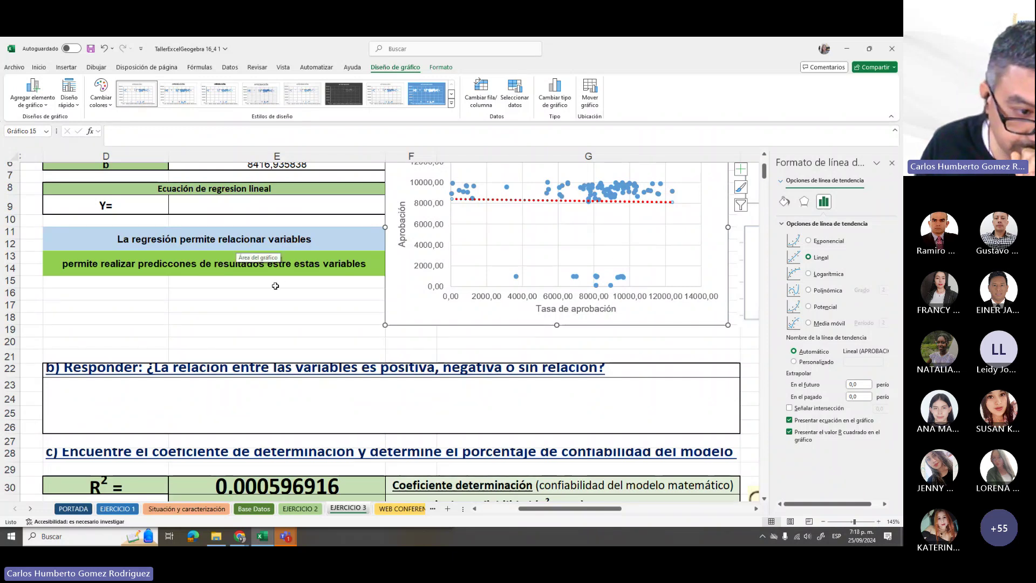
{"action": "left_click", "coordinate": [135, 293]}
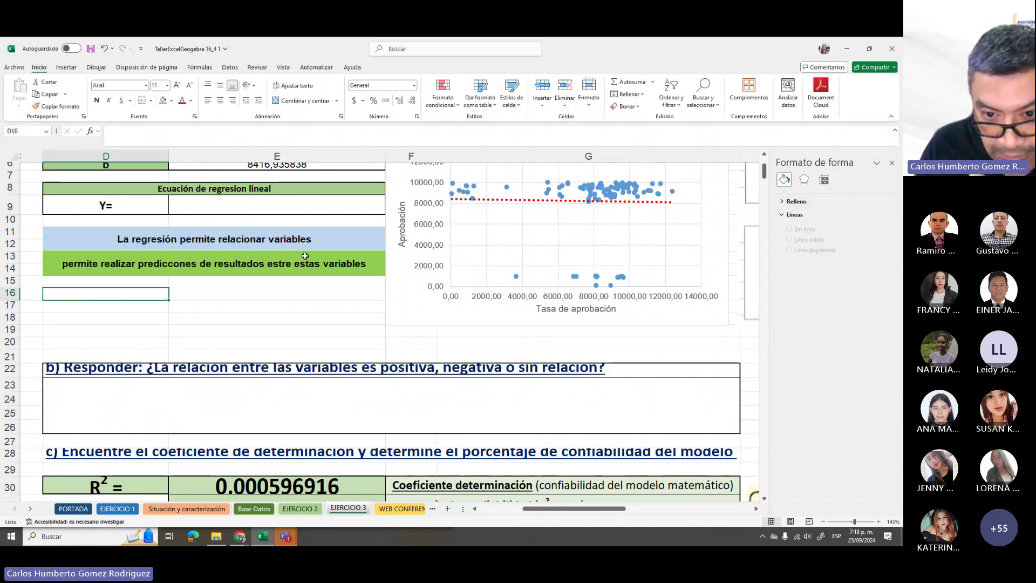
{"action": "left_click", "coordinate": [892, 163]}
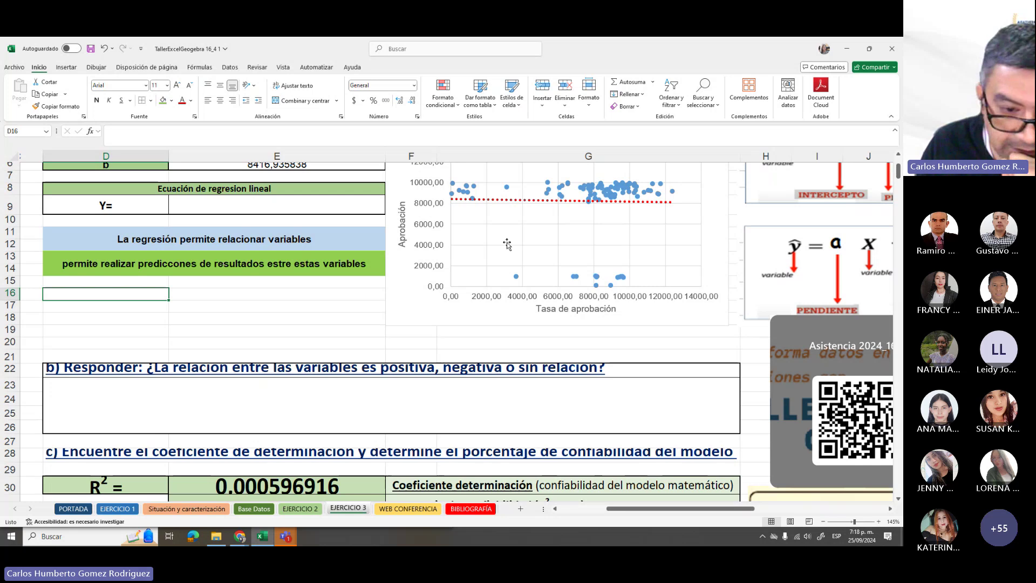
{"action": "left_click", "coordinate": [297, 272]}
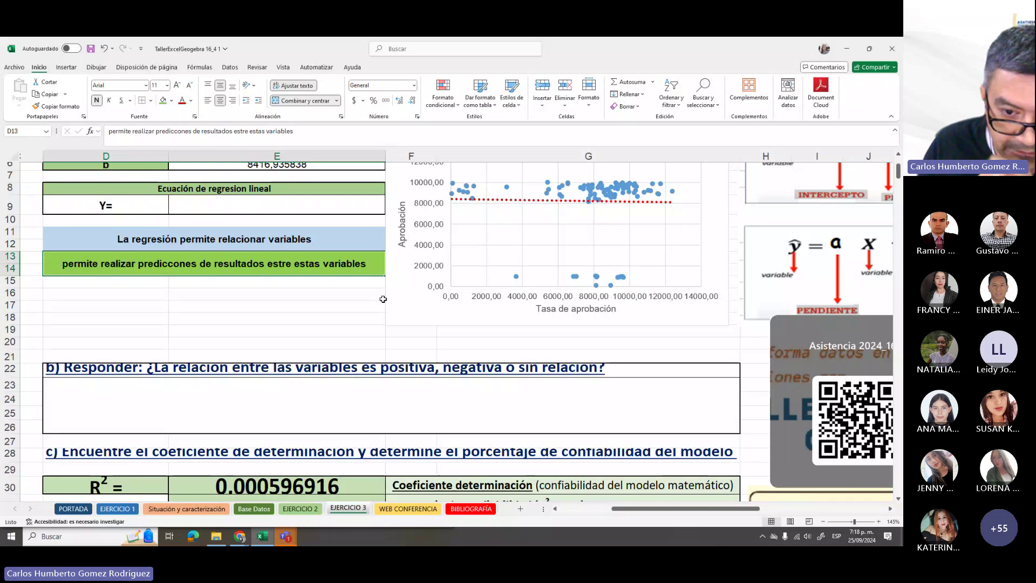
Copy the Positiva, Negativa and Nula correlation picture from below the correlation table and place the copy beside the APROBACIÓN chart
{"action": "scroll", "coordinate": [335, 302], "scroll_direction": "down", "scroll_amount": 2}
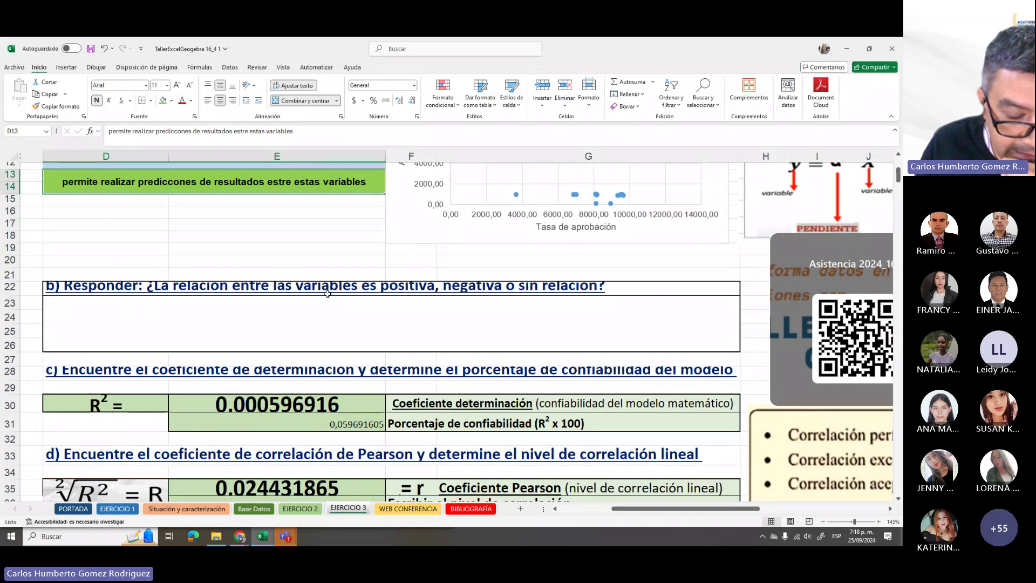
{"action": "scroll", "coordinate": [625, 301], "scroll_direction": "up", "scroll_amount": 3}
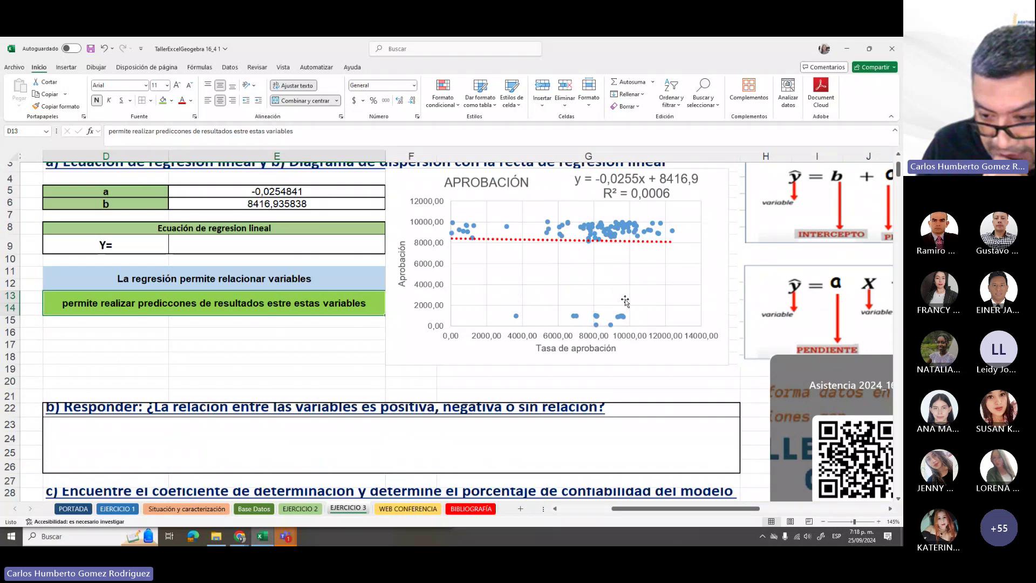
{"action": "scroll", "coordinate": [624, 300], "scroll_direction": "down", "scroll_amount": 9}
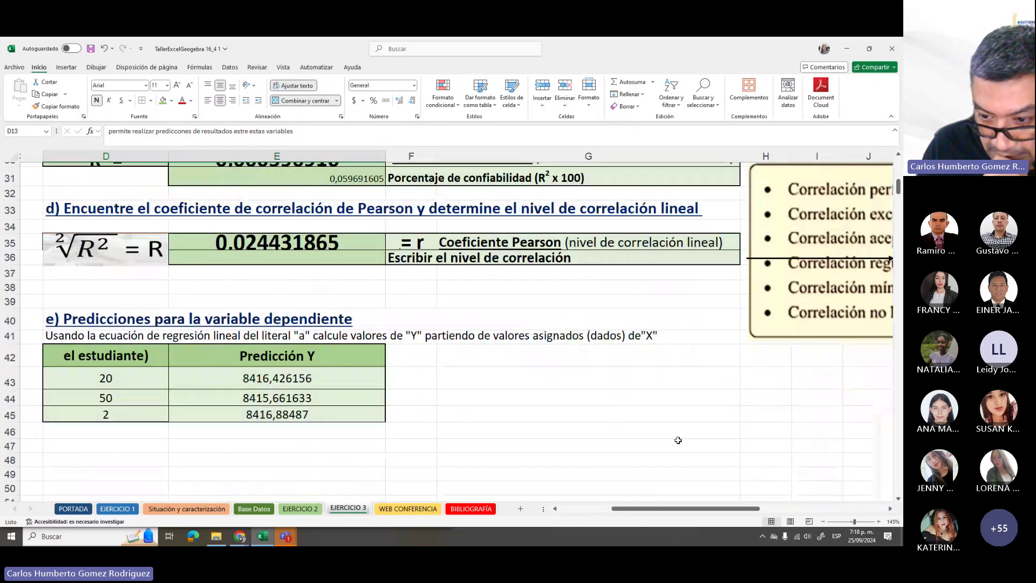
{"action": "scroll", "coordinate": [671, 393], "scroll_direction": "right", "scroll_amount": 5}
{"action": "scroll", "coordinate": [671, 393], "scroll_direction": "down", "scroll_amount": 1}
{"action": "left_click", "coordinate": [669, 394]}
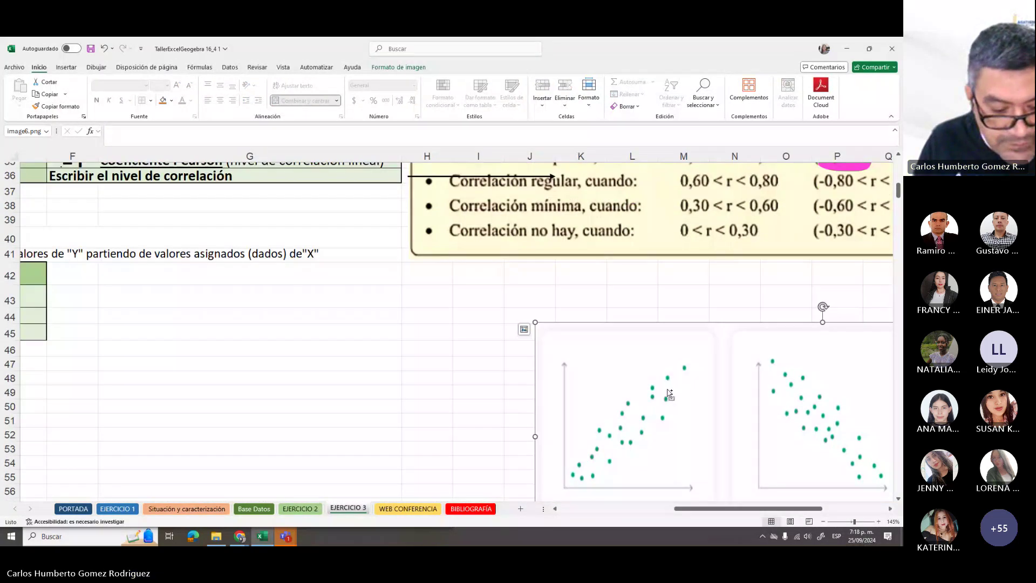
{"action": "scroll", "coordinate": [667, 378], "scroll_direction": "up", "scroll_amount": 11}
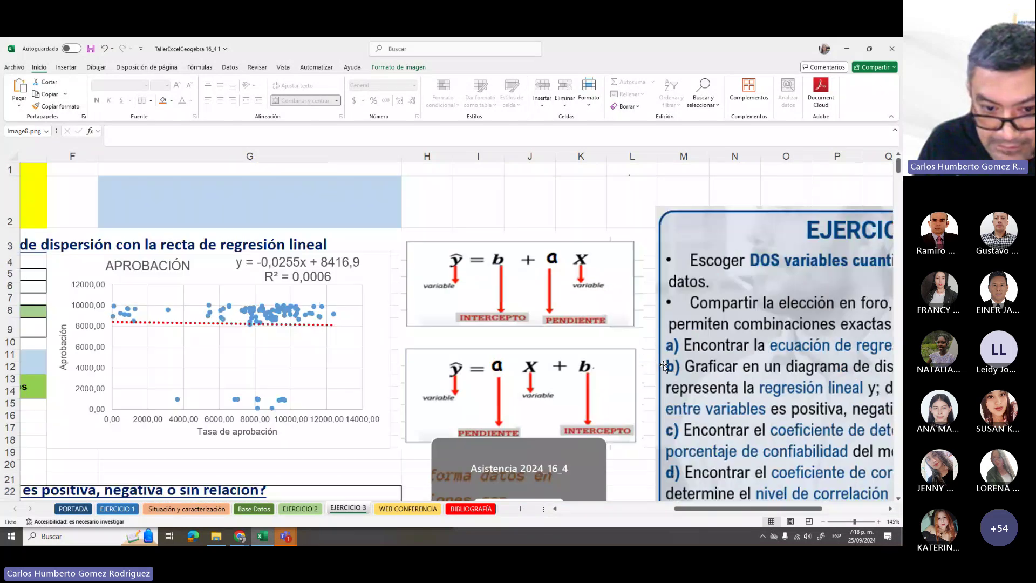
{"action": "left_click", "coordinate": [426, 193]}
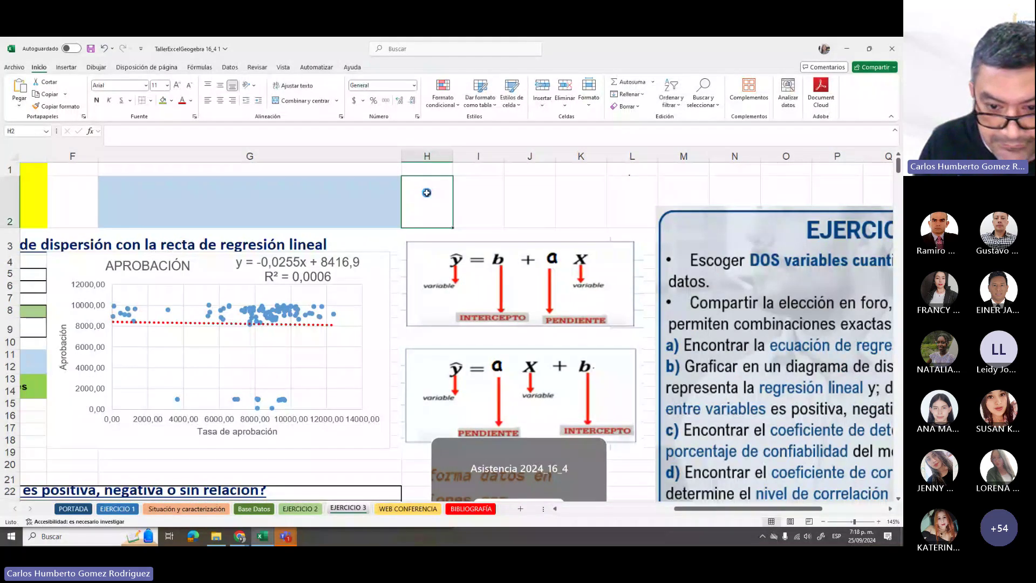
{"action": "key", "text": "ctrl+v"}
{"action": "left_click_drag", "start_coordinate": [506, 273], "coordinate": [477, 272]}
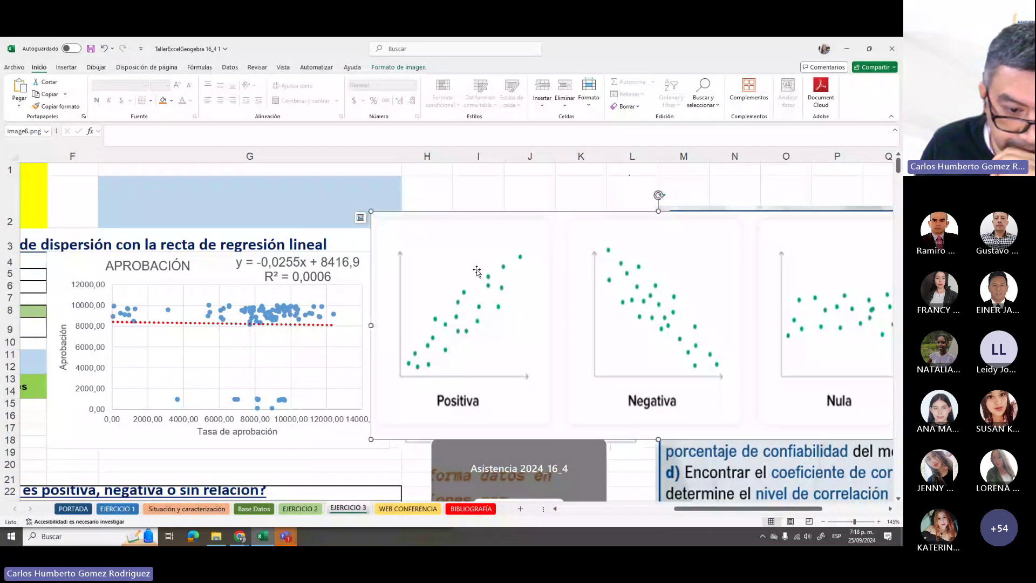
Handwrite "+", "−" and "cero" in green ink above the Positiva, Negativa and Nula plots respectively
{"action": "left_click", "coordinate": [94, 68]}
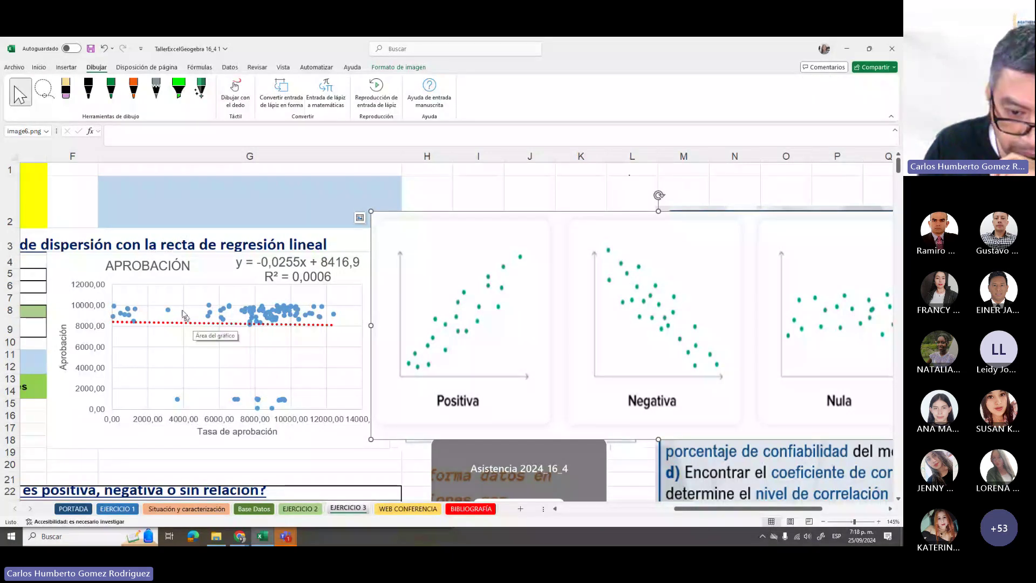
{"action": "left_click", "coordinate": [110, 100]}
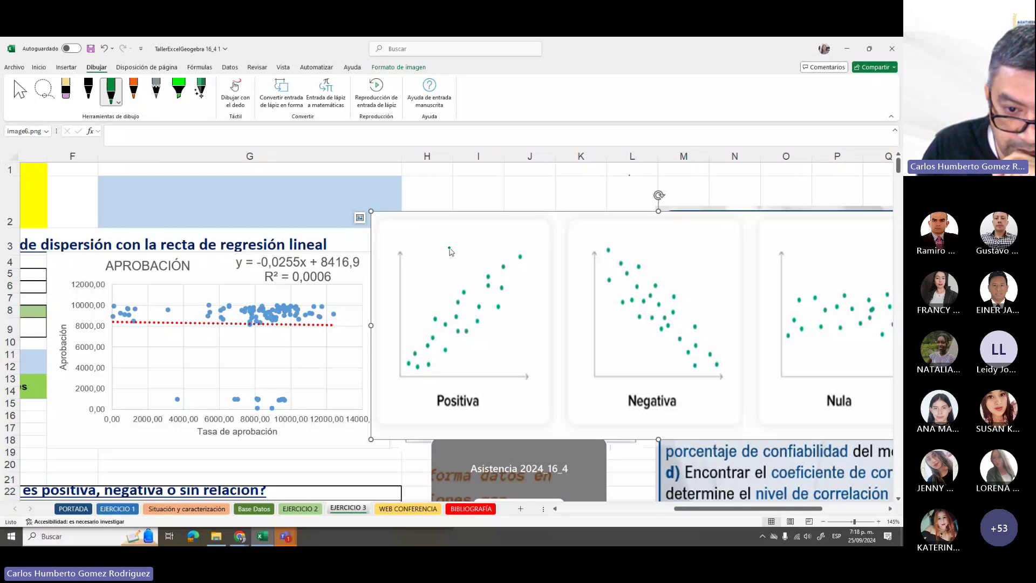
{"action": "left_click_drag", "start_coordinate": [444, 241], "coordinate": [474, 238]}
{"action": "left_click_drag", "start_coordinate": [460, 234], "coordinate": [456, 259]}
{"action": "left_click_drag", "start_coordinate": [656, 252], "coordinate": [675, 253]}
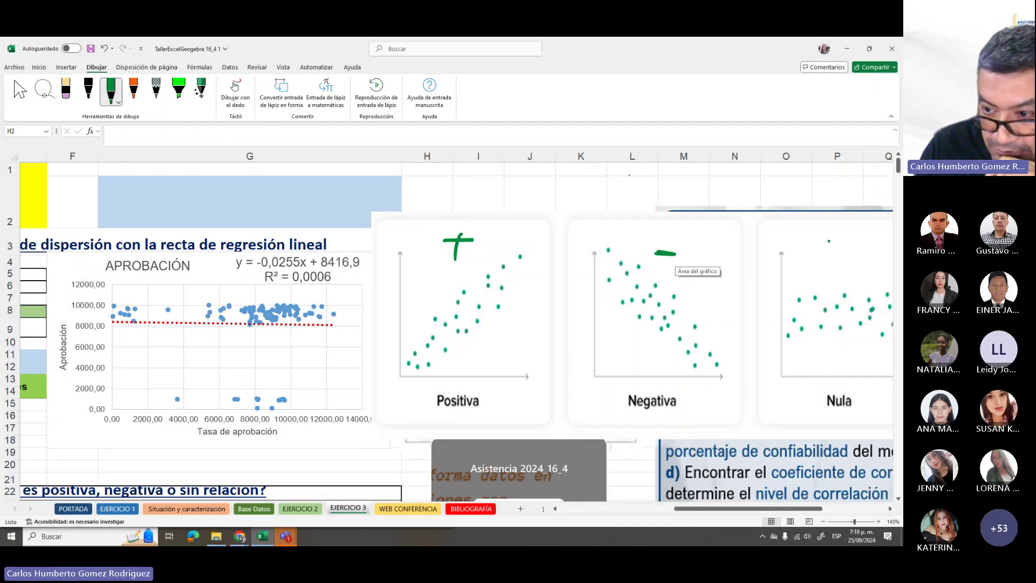
{"action": "left_click_drag", "start_coordinate": [829, 240], "coordinate": [841, 258]}
{"action": "left_click_drag", "start_coordinate": [849, 249], "coordinate": [869, 252]}
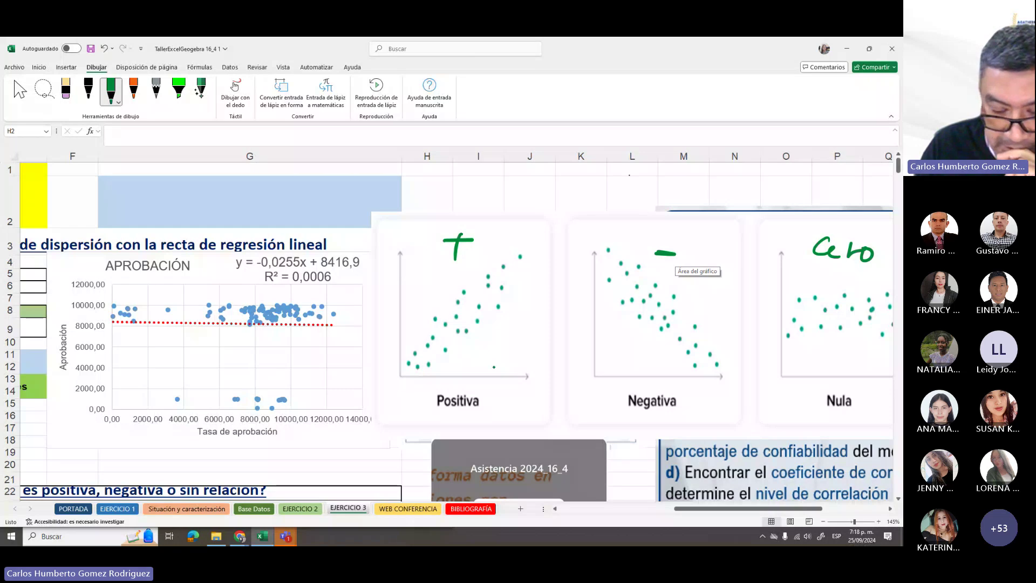
Circle the APROBACIÓN chart's trend line in green ink and mark the Positiva plot with an X
{"action": "mouse_move", "coordinate": [132, 313]}
{"action": "left_mouse_down"}
{"action": "mouse_move", "coordinate": [162, 344]}
{"action": "mouse_move", "coordinate": [339, 345]}
{"action": "mouse_move", "coordinate": [130, 314]}
{"action": "left_mouse_up"}
{"action": "mouse_move", "coordinate": [444, 324]}
{"action": "left_mouse_down"}
{"action": "mouse_move", "coordinate": [478, 300]}
{"action": "mouse_move", "coordinate": [478, 322]}
{"action": "left_mouse_up"}
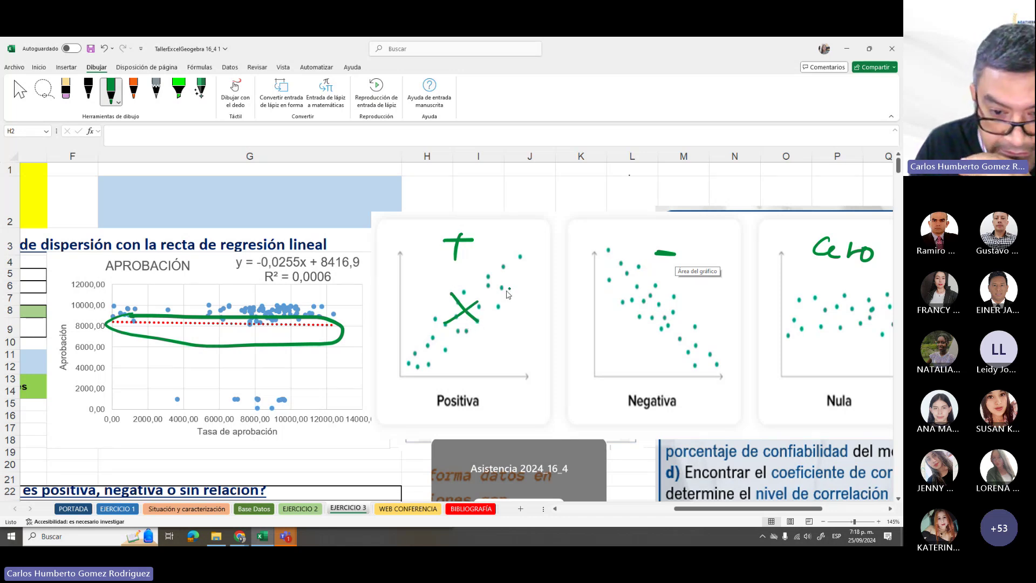
Draw green arrows along the rising Positiva and falling Negativa patterns, and one from the circled trend line to the Nula plot
{"action": "mouse_move", "coordinate": [444, 371]}
{"action": "left_mouse_down"}
{"action": "mouse_move", "coordinate": [534, 283]}
{"action": "mouse_move", "coordinate": [528, 305]}
{"action": "left_mouse_up"}
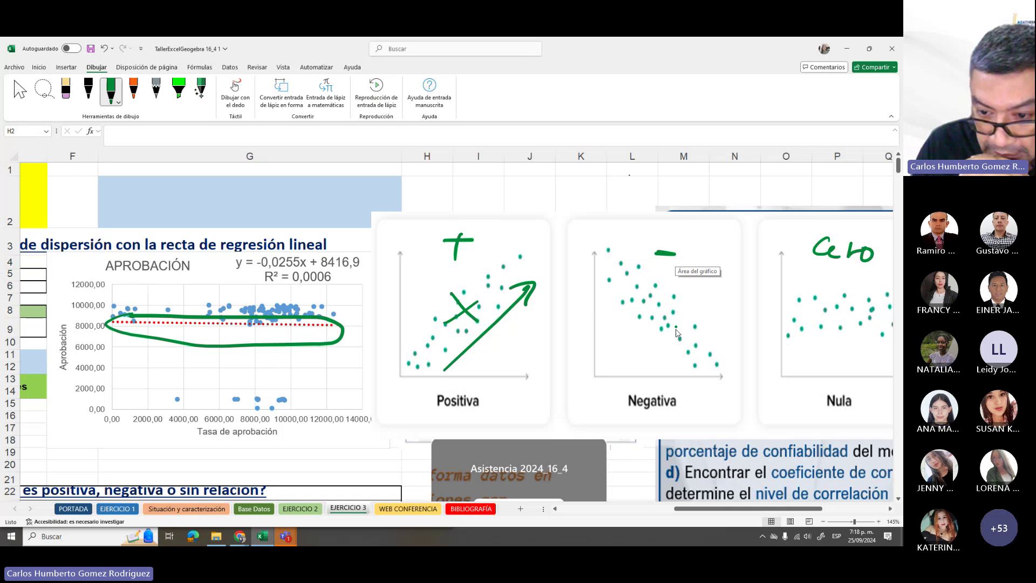
{"action": "left_click_drag", "start_coordinate": [618, 272], "coordinate": [656, 335]}
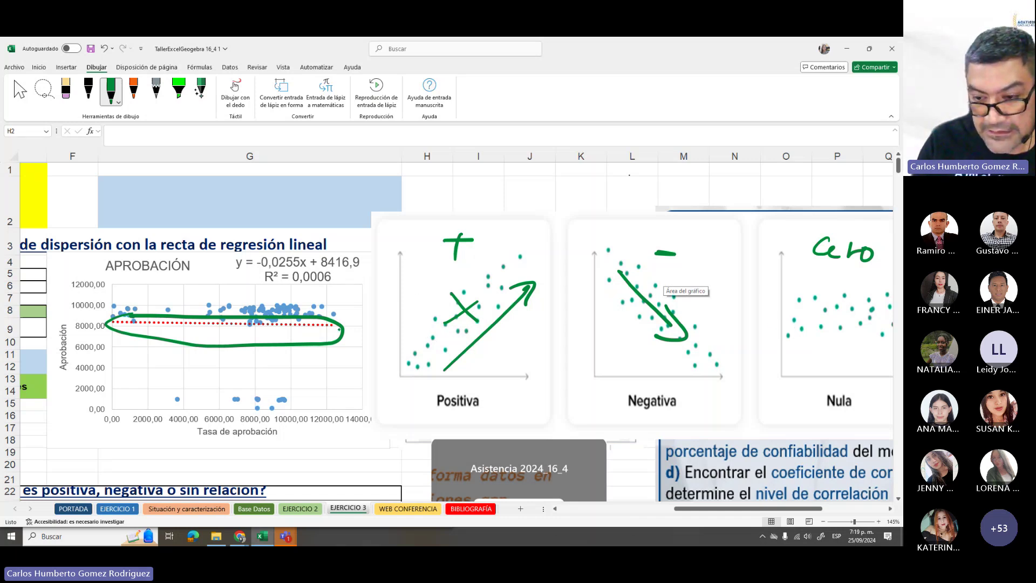
{"action": "left_click_drag", "start_coordinate": [340, 326], "coordinate": [783, 262]}
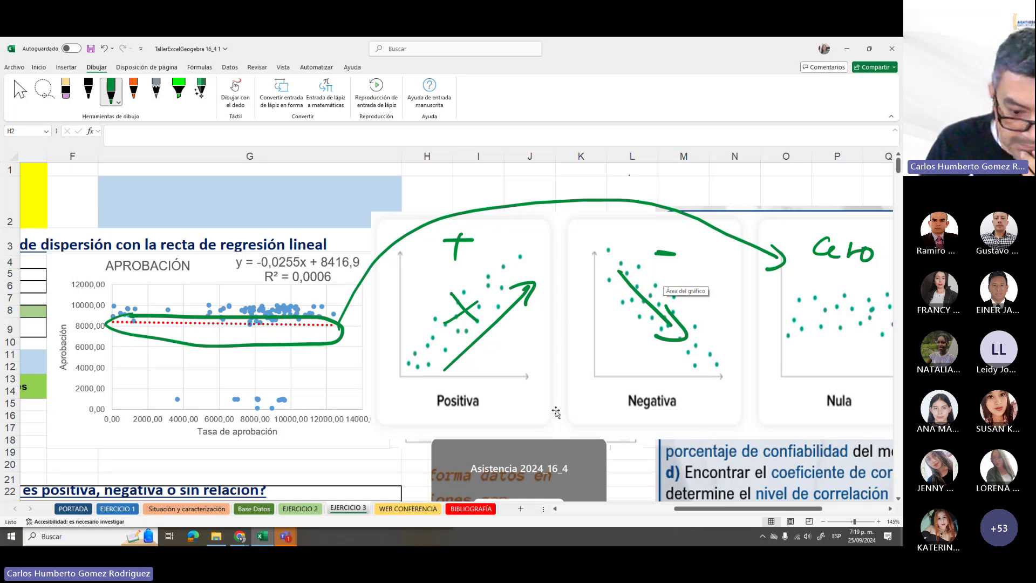
Select cell E31 and circle the adjacent "Porcentaje de confiabilidad (R² x 100)" label with the orange pen
{"action": "left_click_drag", "start_coordinate": [714, 509], "coordinate": [704, 514]}
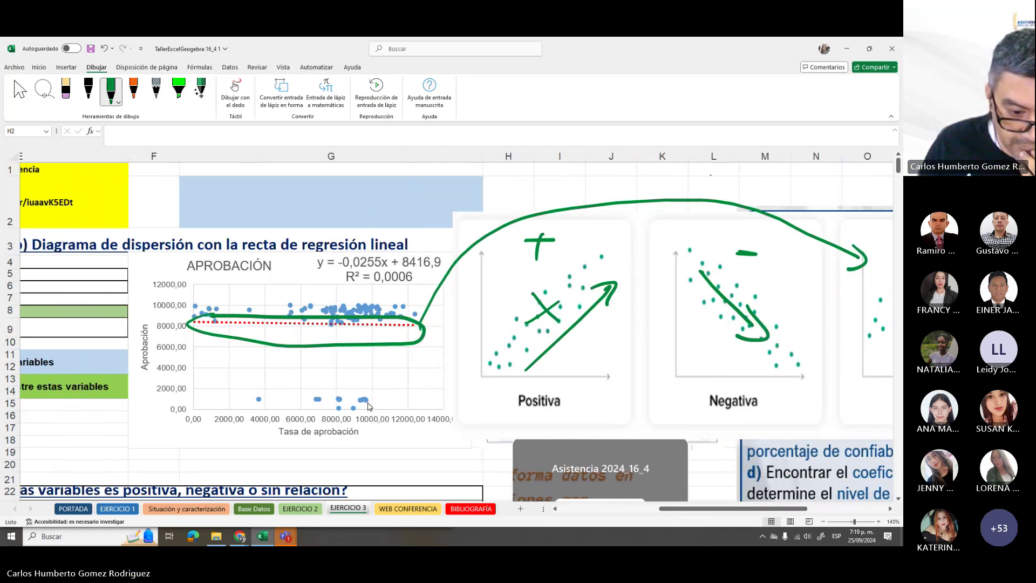
{"action": "scroll", "coordinate": [546, 471], "scroll_direction": "down", "scroll_amount": 5}
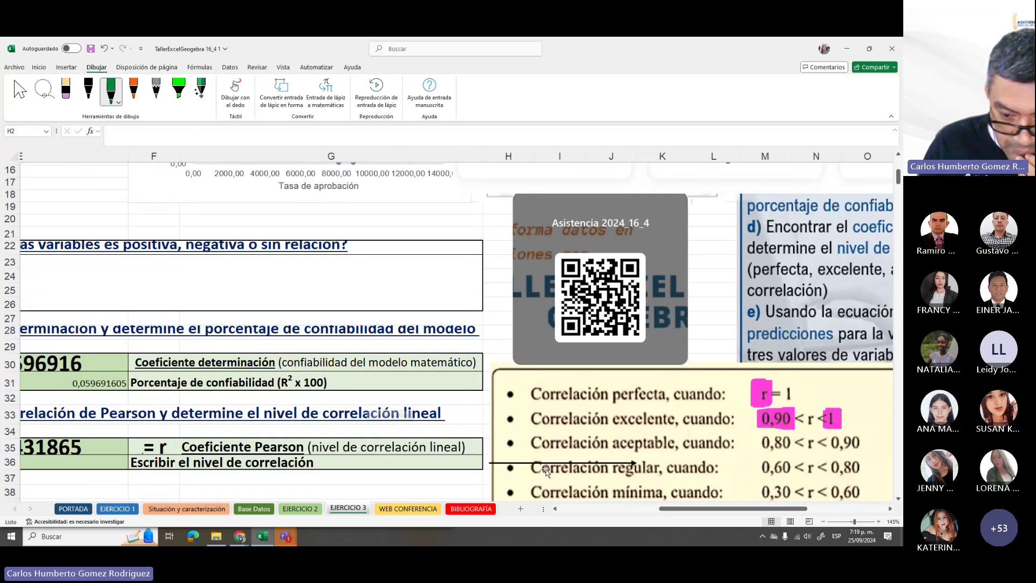
{"action": "scroll", "coordinate": [546, 471], "scroll_direction": "left", "scroll_amount": 5}
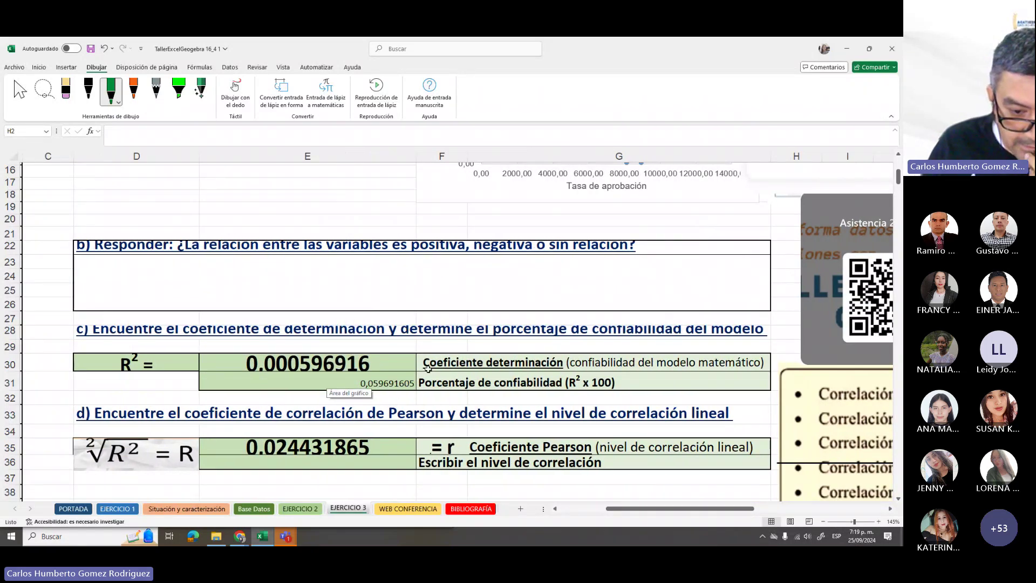
{"action": "scroll", "coordinate": [456, 361], "scroll_direction": "up", "scroll_amount": 3}
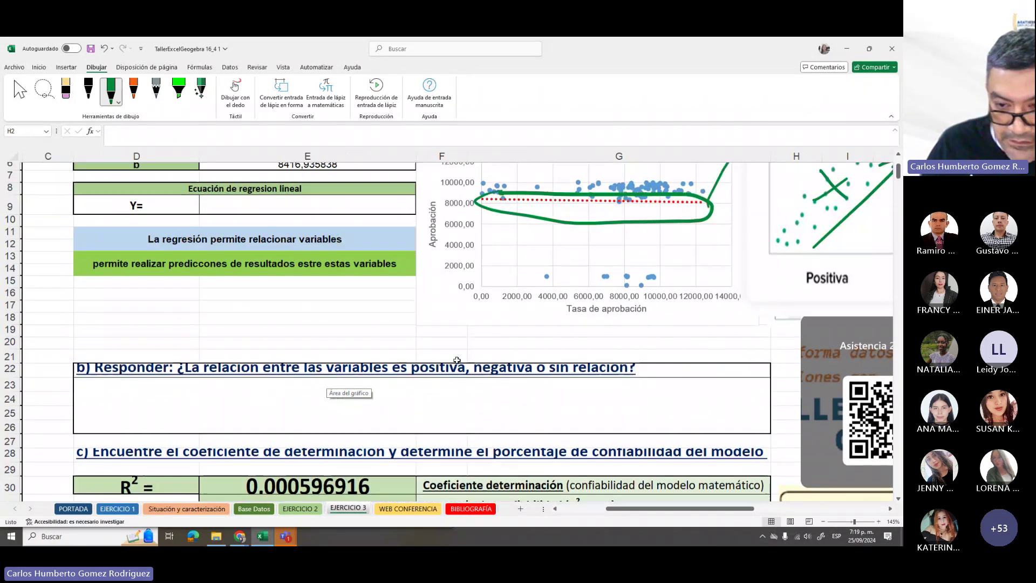
{"action": "scroll", "coordinate": [457, 360], "scroll_direction": "down", "scroll_amount": 2}
{"action": "scroll", "coordinate": [457, 360], "scroll_direction": "down", "scroll_amount": 3}
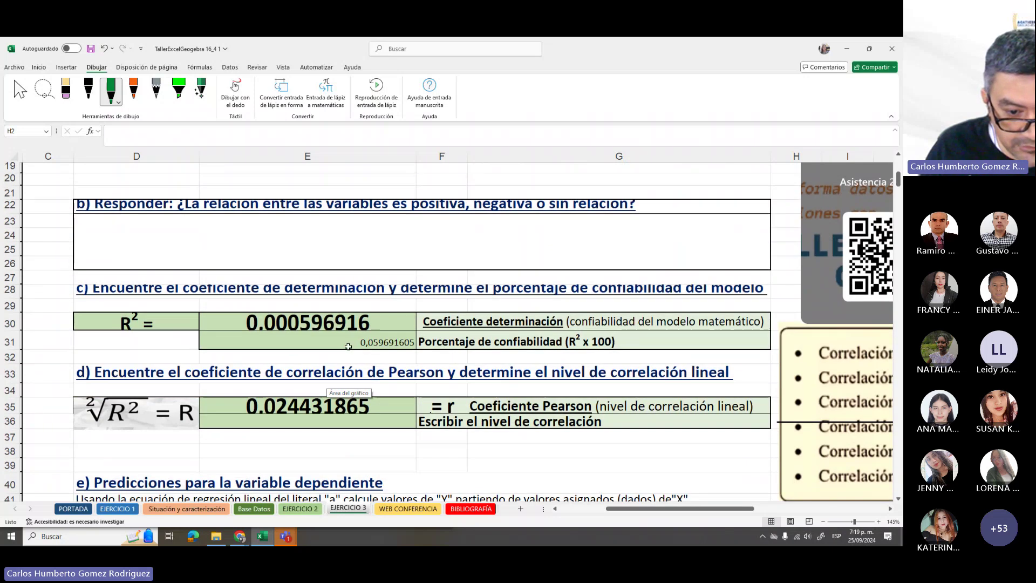
{"action": "left_click", "coordinate": [347, 346]}
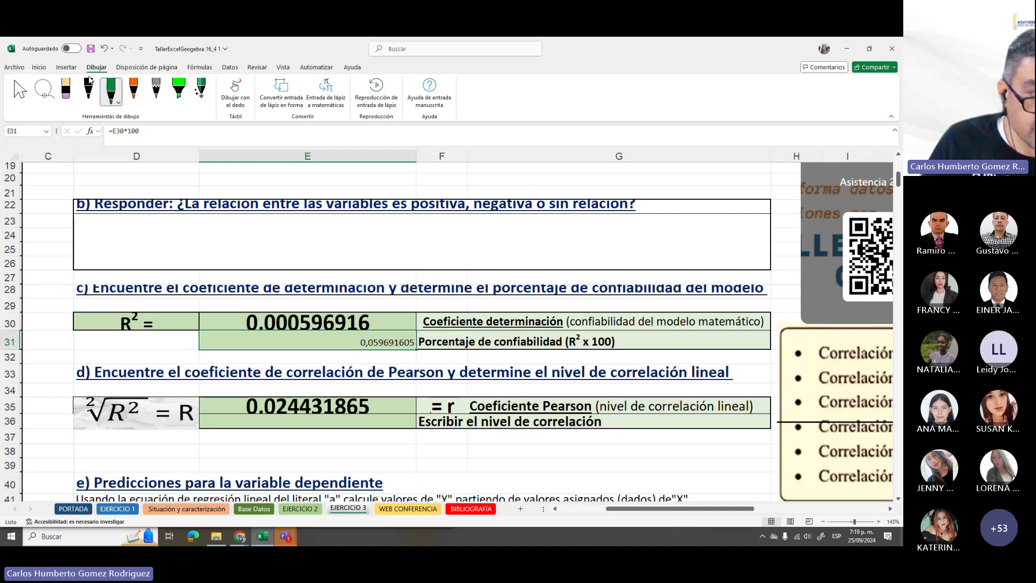
{"action": "left_click", "coordinate": [41, 70]}
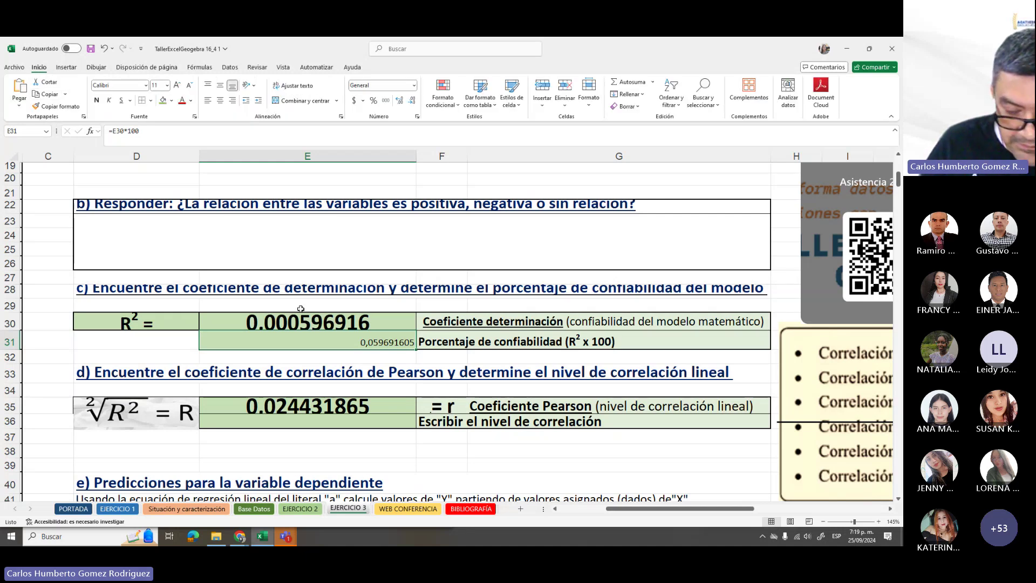
{"action": "left_click", "coordinate": [96, 67]}
{"action": "left_click", "coordinate": [133, 90]}
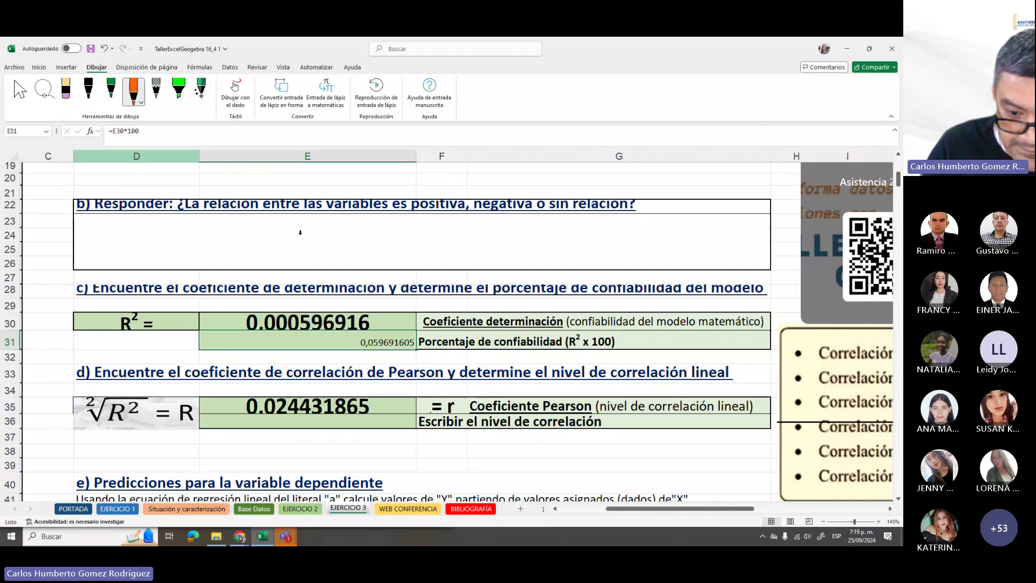
{"action": "mouse_move", "coordinate": [443, 331]}
{"action": "left_mouse_down"}
{"action": "mouse_move", "coordinate": [423, 348]}
{"action": "mouse_move", "coordinate": [591, 358]}
{"action": "mouse_move", "coordinate": [604, 326]}
{"action": "mouse_move", "coordinate": [439, 324]}
{"action": "left_mouse_up"}
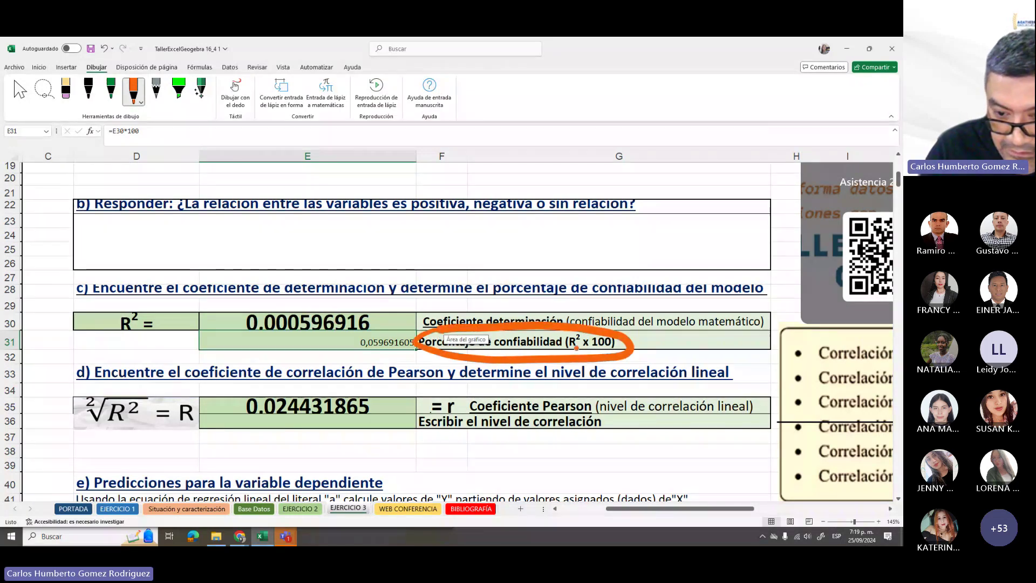
Circle "R²" in the reliability label and the coefficient of determination in cell E30 with the orange pen
{"action": "left_click_drag", "start_coordinate": [575, 331], "coordinate": [579, 330]}
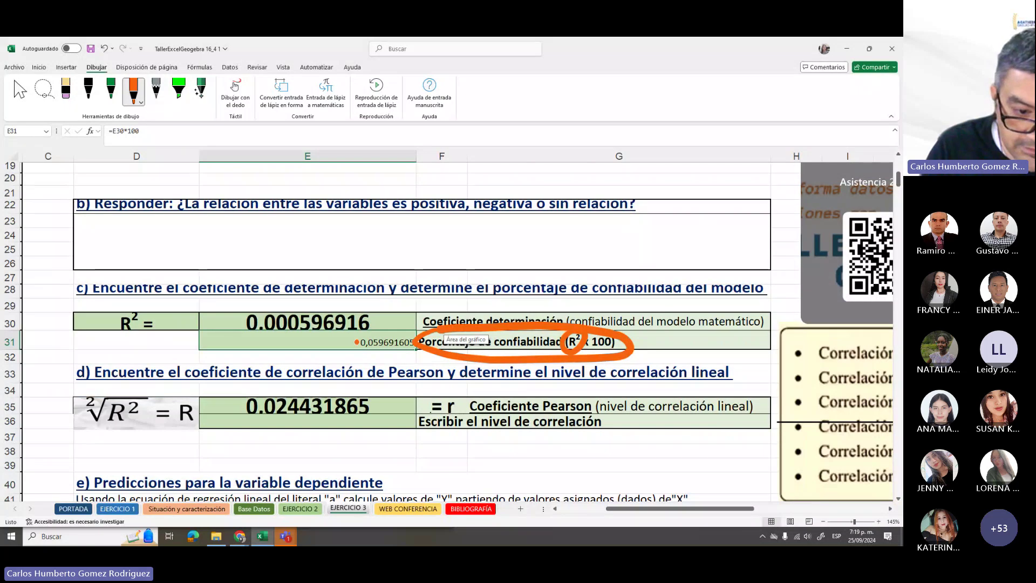
{"action": "mouse_move", "coordinate": [286, 303]}
{"action": "left_mouse_down"}
{"action": "mouse_move", "coordinate": [248, 326]}
{"action": "mouse_move", "coordinate": [370, 322]}
{"action": "left_mouse_up"}
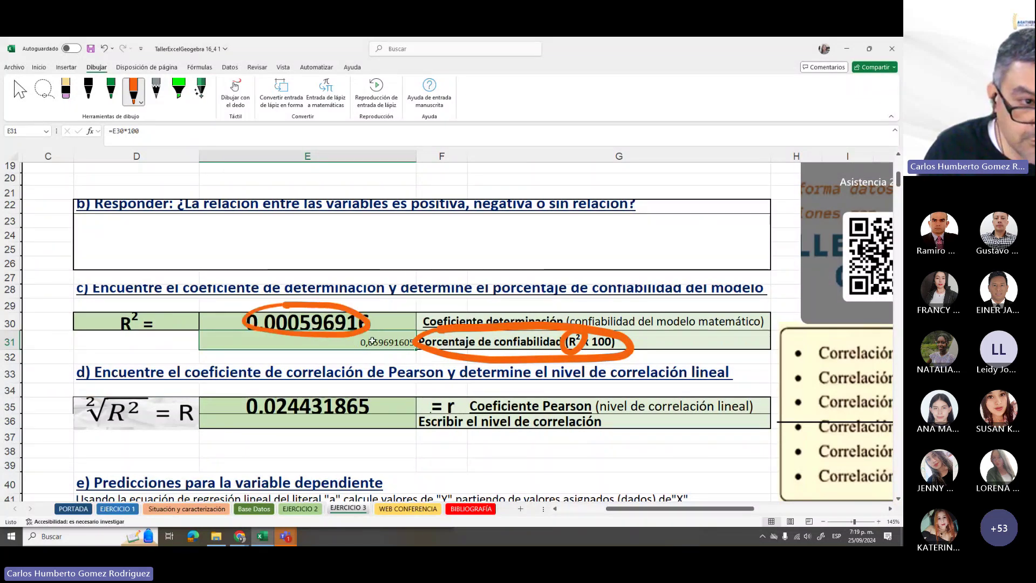
Examine the reliability percentage formula in cell E31, keeping it as =E30*100
{"action": "double_click", "coordinate": [372, 341]}
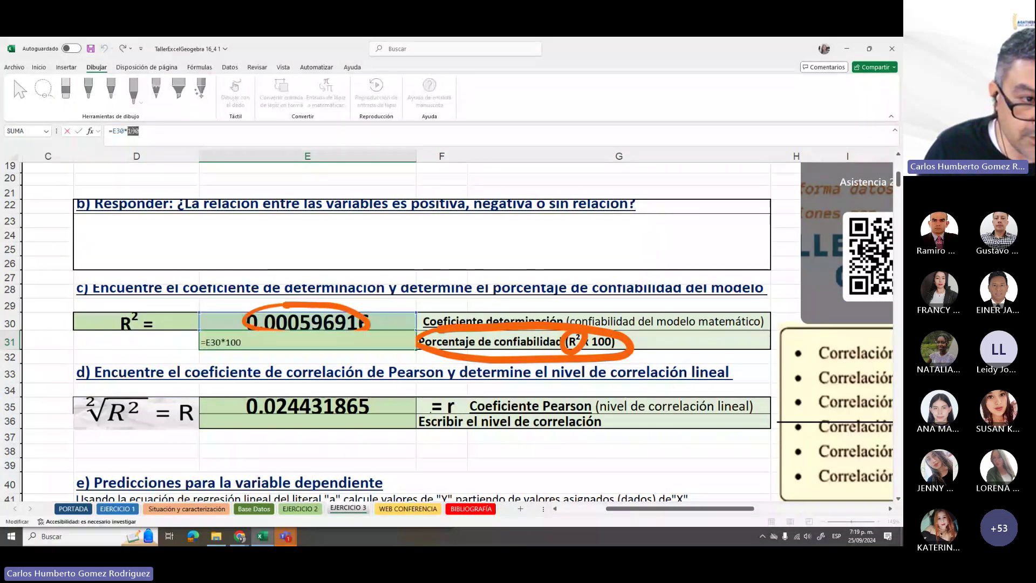
{"action": "left_click", "coordinate": [335, 357]}
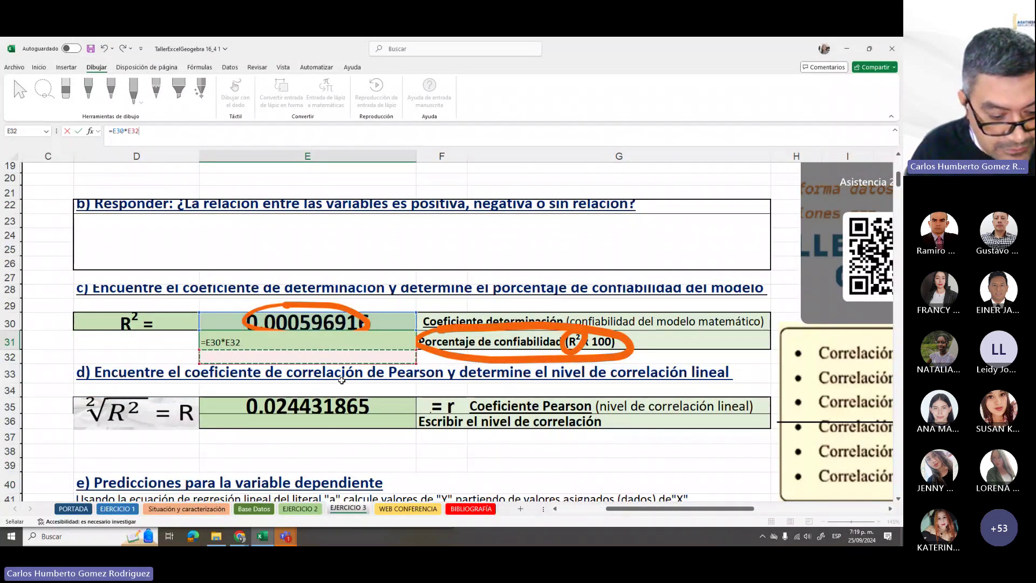
{"action": "key", "text": "ctrl+z"}
{"action": "key", "text": "Return"}
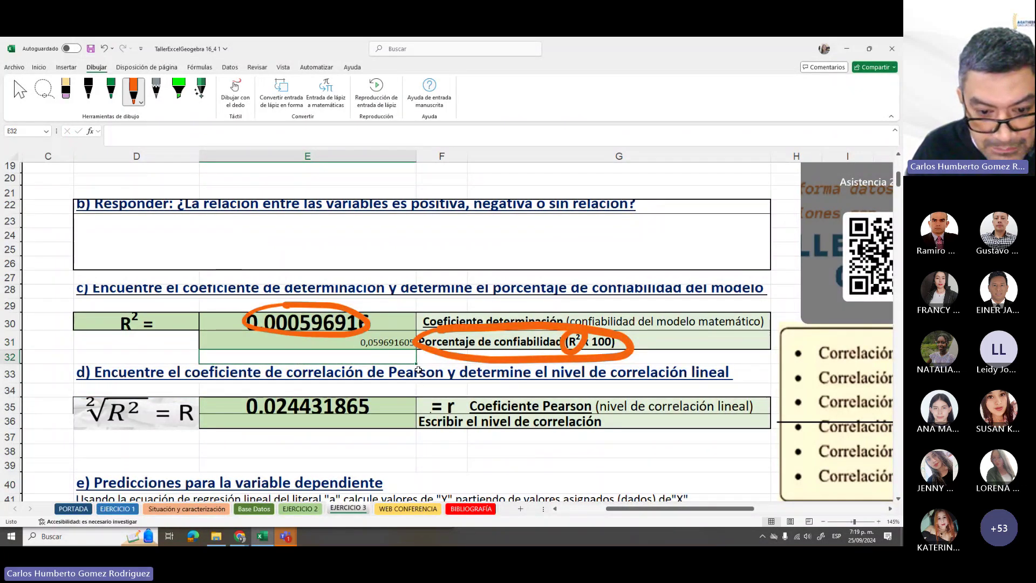
{"action": "key", "text": "Up"}
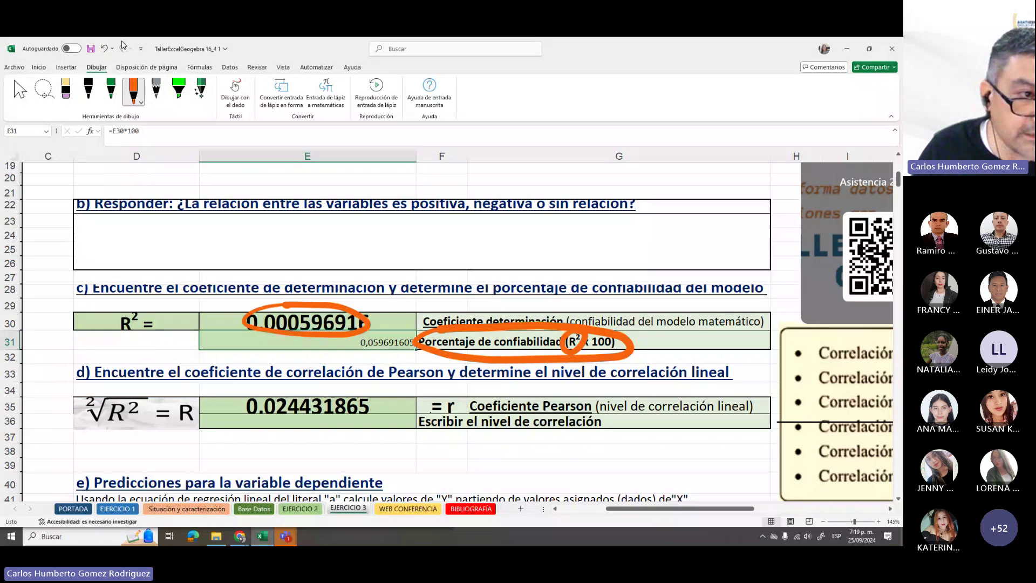
Format cell E31 as Porcentaje with 2 decimal places
{"action": "left_click", "coordinate": [39, 67]}
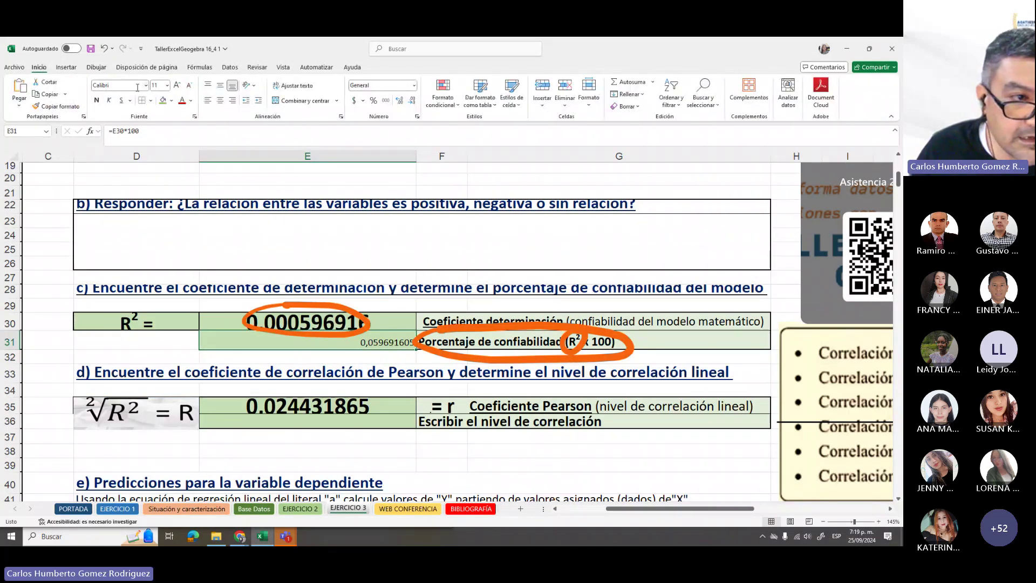
{"action": "left_click", "coordinate": [418, 118]}
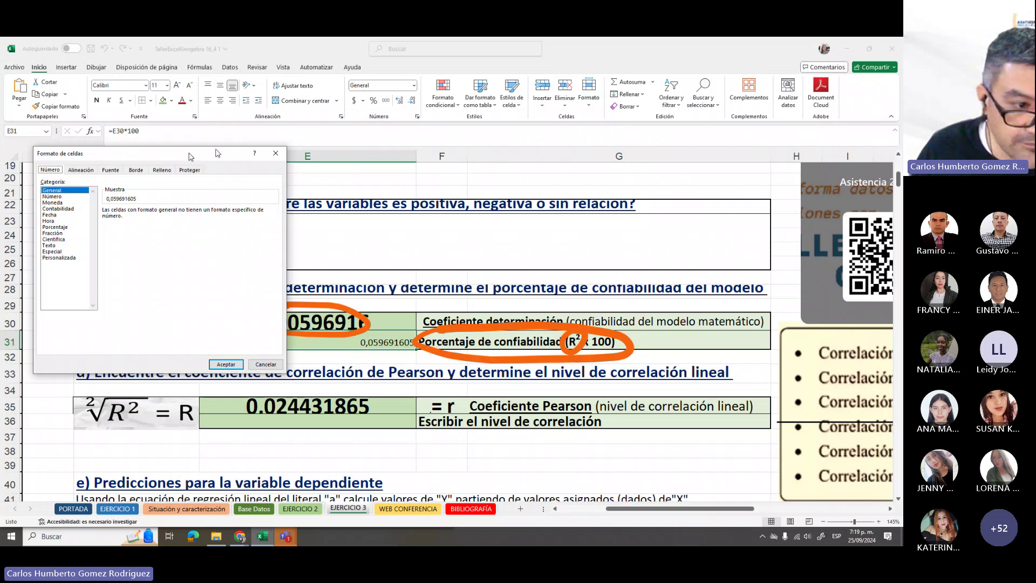
{"action": "left_click", "coordinate": [55, 226]}
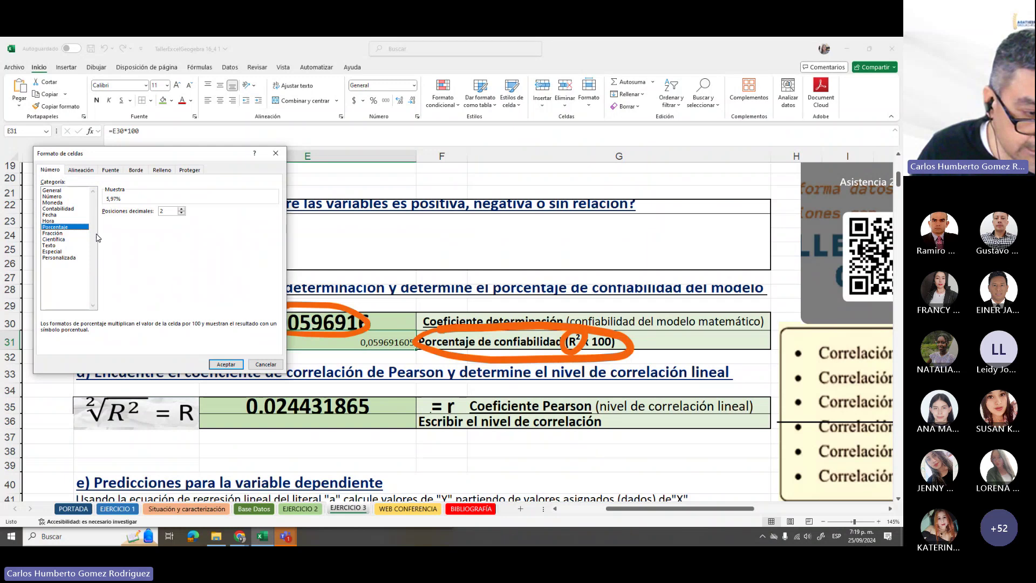
{"action": "left_click", "coordinate": [223, 365]}
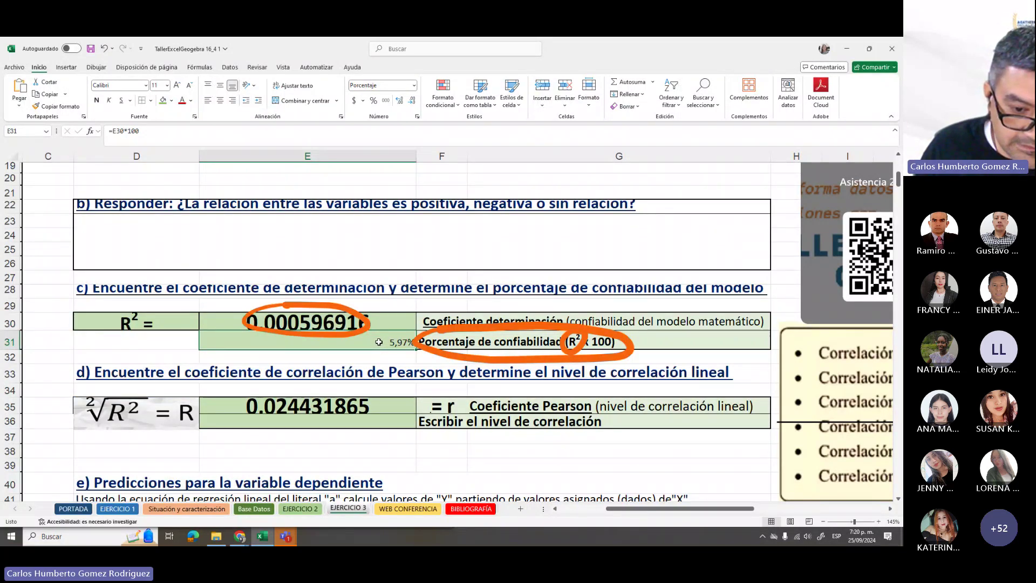
Change the formula in cell E31 to =E30 by removing the multiplication by 100
{"action": "left_click", "coordinate": [153, 135]}
{"action": "key", "text": "BackSpace"}
{"action": "key", "text": "BackSpace"}
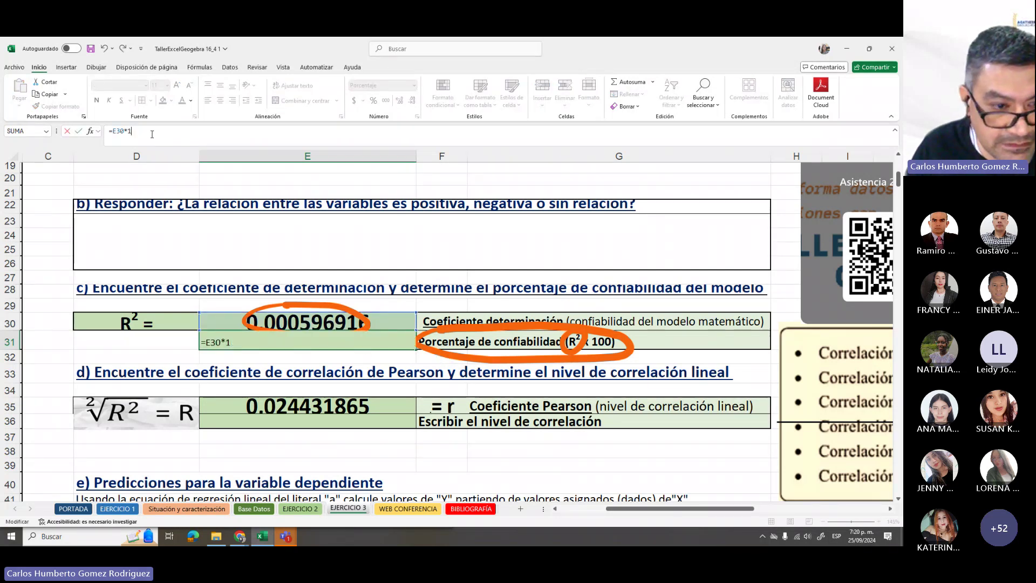
{"action": "key", "text": "Return"}
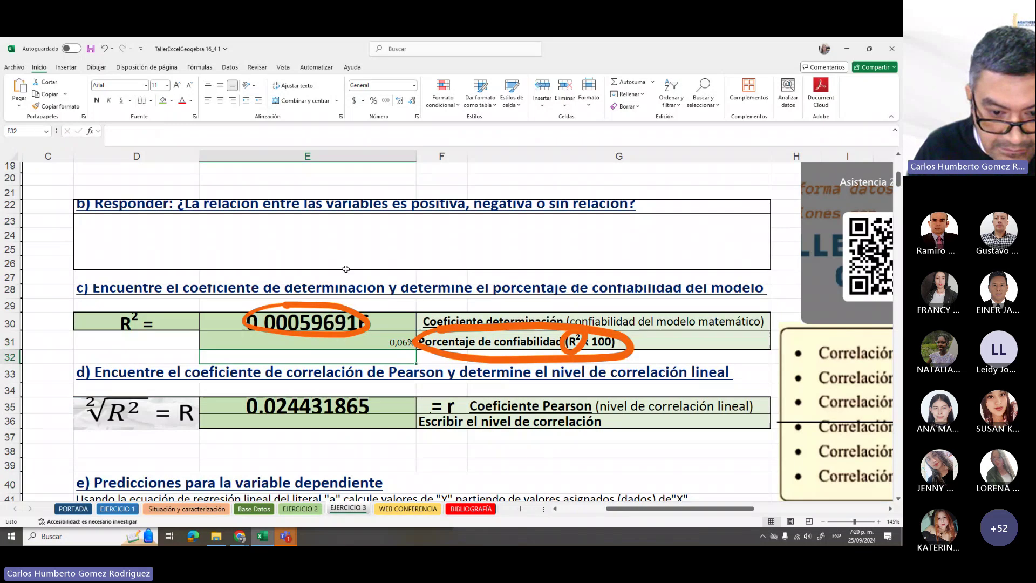
Format cell E31 as Número and increase its precision to 13 decimal places
{"action": "left_click", "coordinate": [360, 343]}
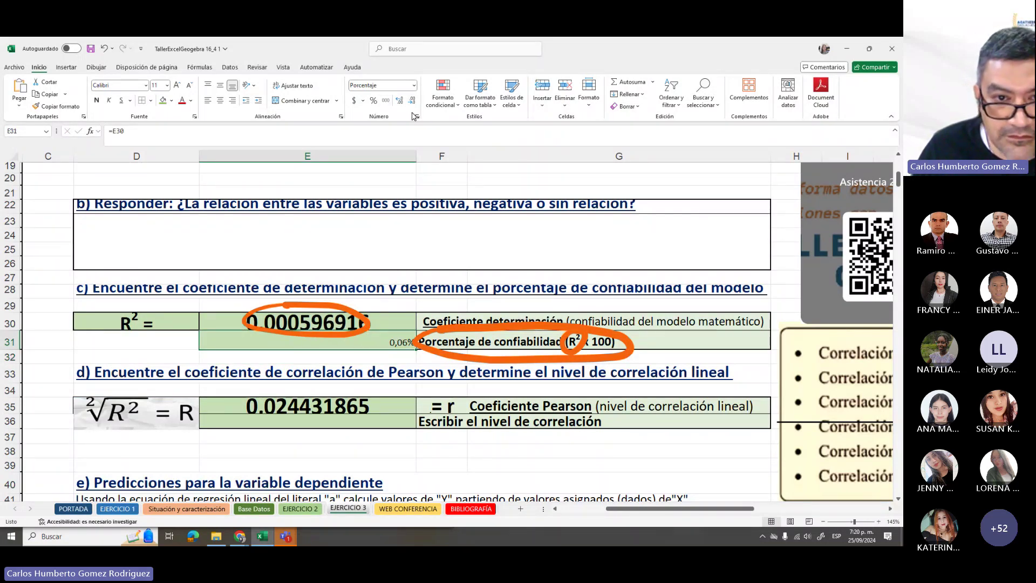
{"action": "left_click", "coordinate": [414, 85]}
{"action": "left_click", "coordinate": [378, 155]}
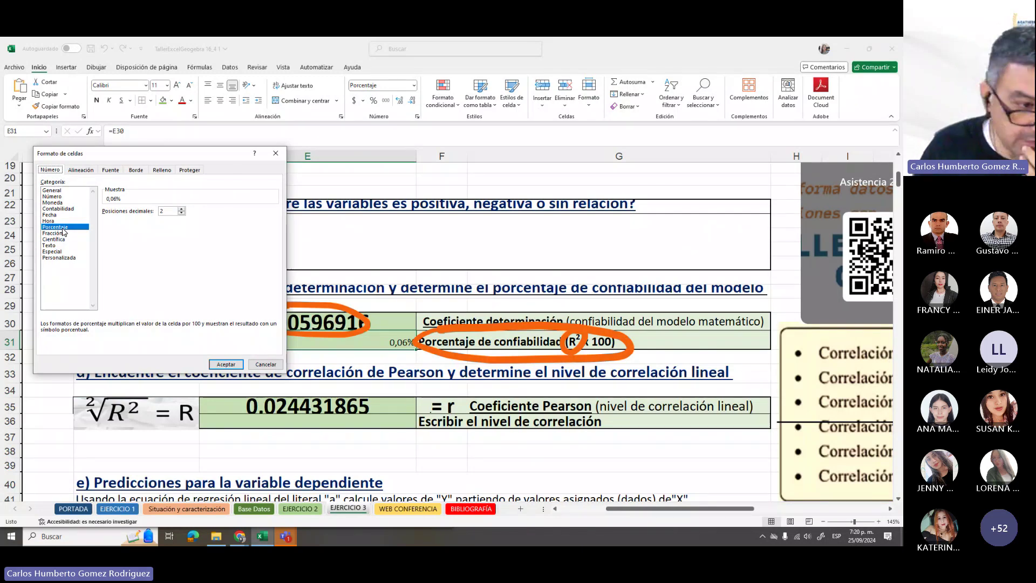
{"action": "left_click", "coordinate": [53, 196]}
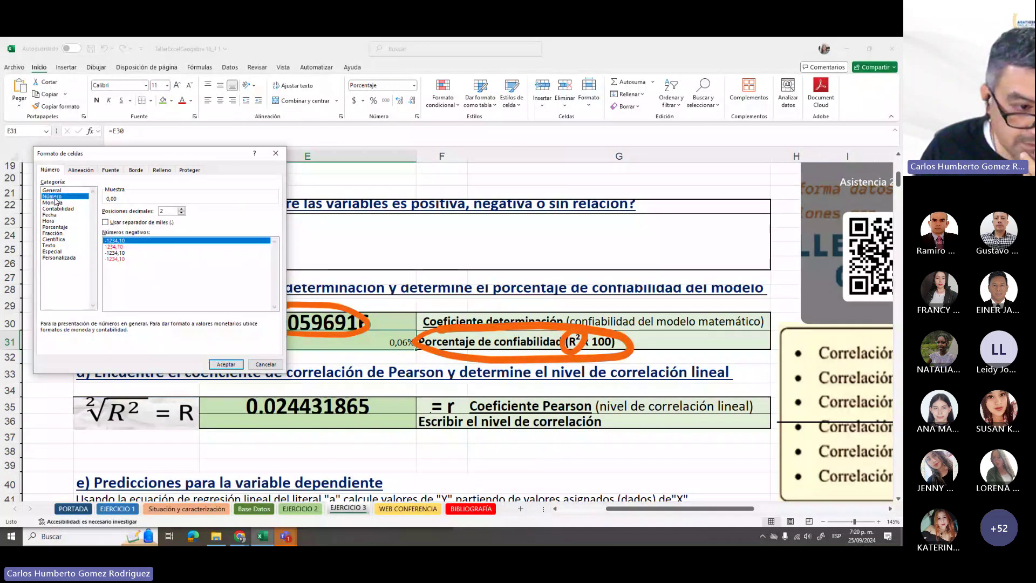
{"action": "left_click", "coordinate": [226, 364]}
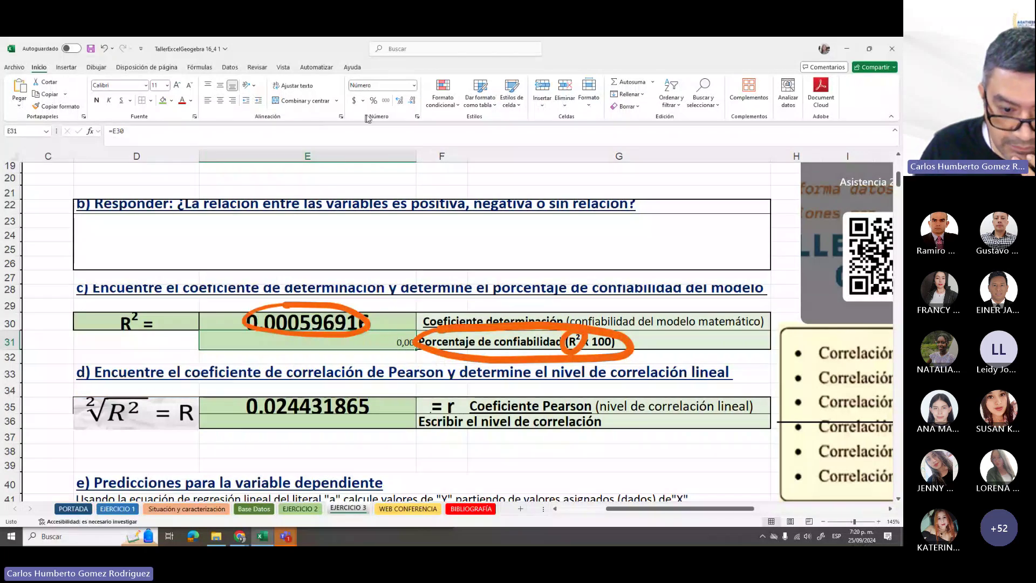
{"action": "double_click", "coordinate": [400, 101]}
{"action": "double_click", "coordinate": [400, 101]}
{"action": "double_click", "coordinate": [400, 101]}
{"action": "double_click", "coordinate": [400, 100]}
{"action": "left_click", "coordinate": [400, 101]}
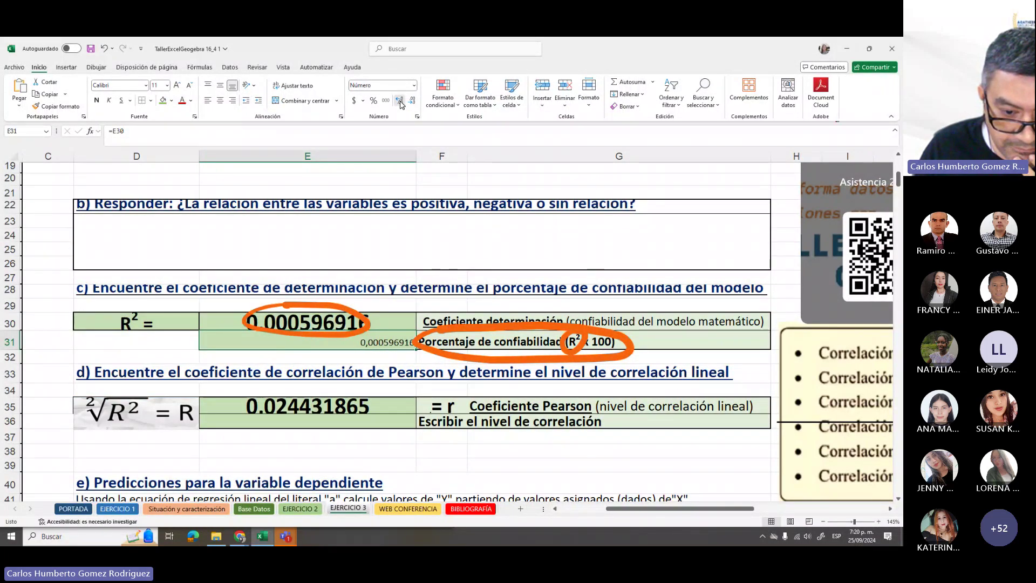
{"action": "left_click", "coordinate": [400, 101]}
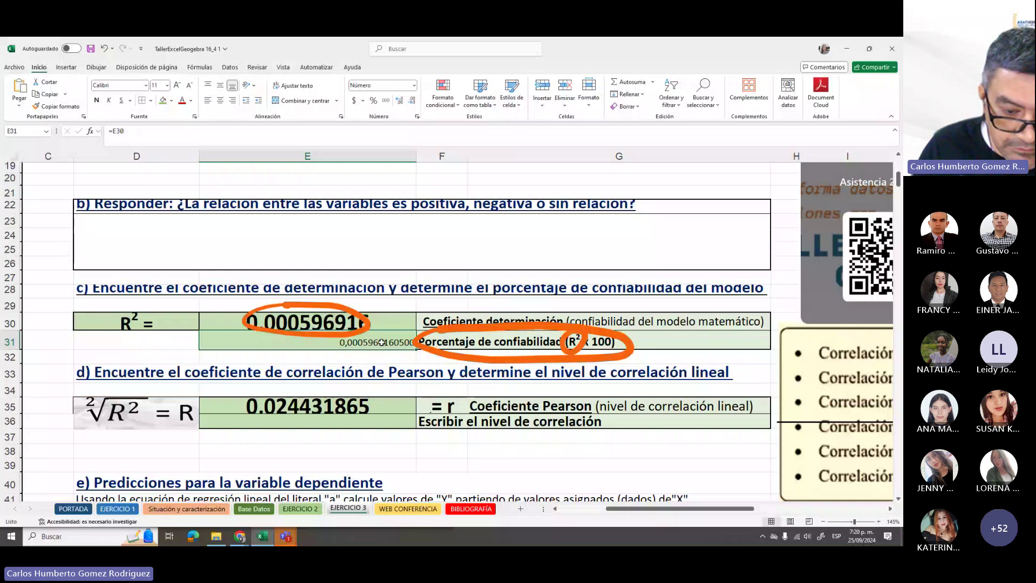
Set the formula in cell E31 to =E30*100
{"action": "left_click", "coordinate": [150, 141]}
{"action": "type", "text": "*1"}
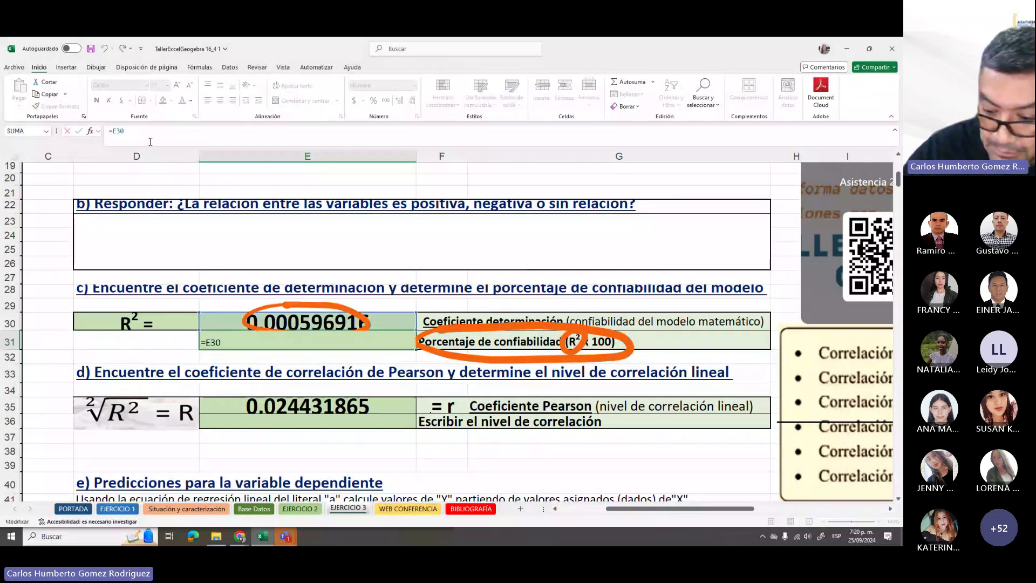
{"action": "type", "text": "00"}
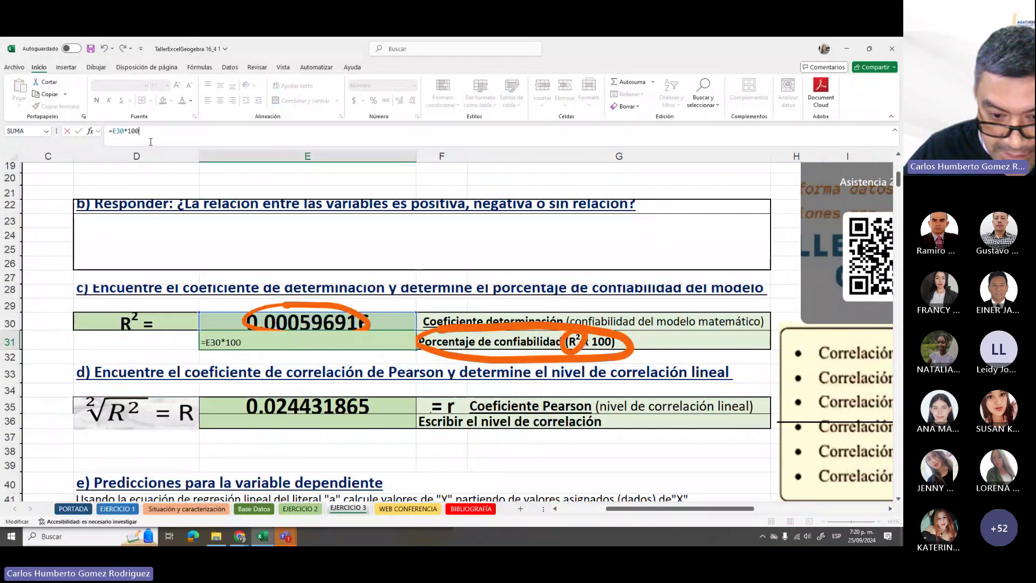
{"action": "key", "text": "Return"}
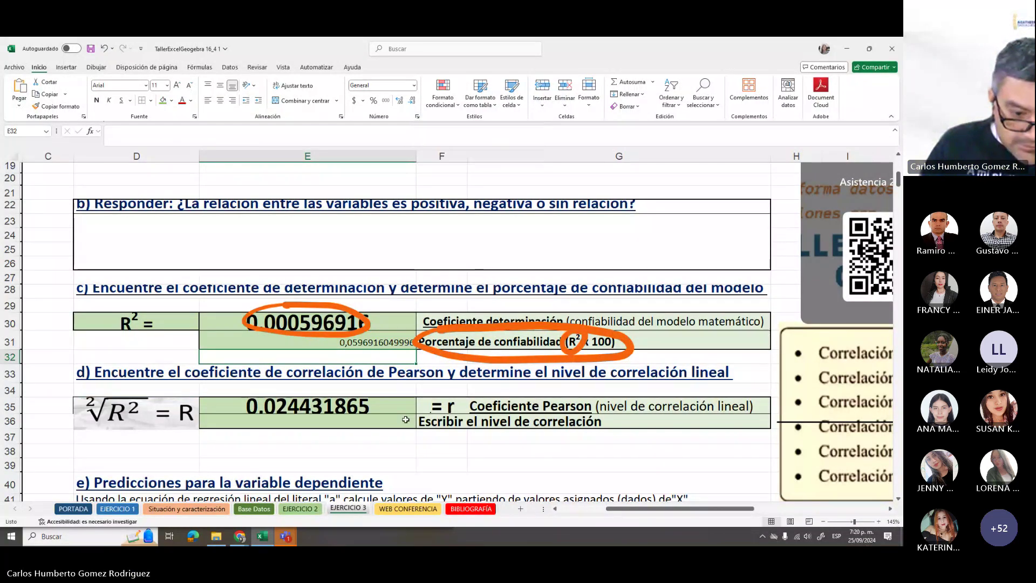
Examine the square root formula behind the Pearson coefficient in cell E35
{"action": "left_click", "coordinate": [290, 404]}
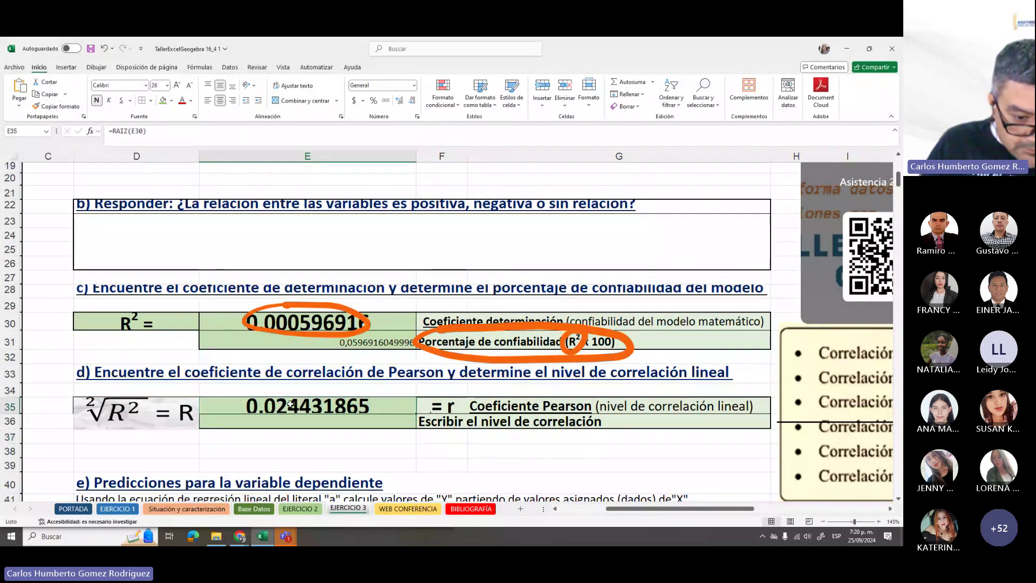
{"action": "left_click", "coordinate": [176, 131]}
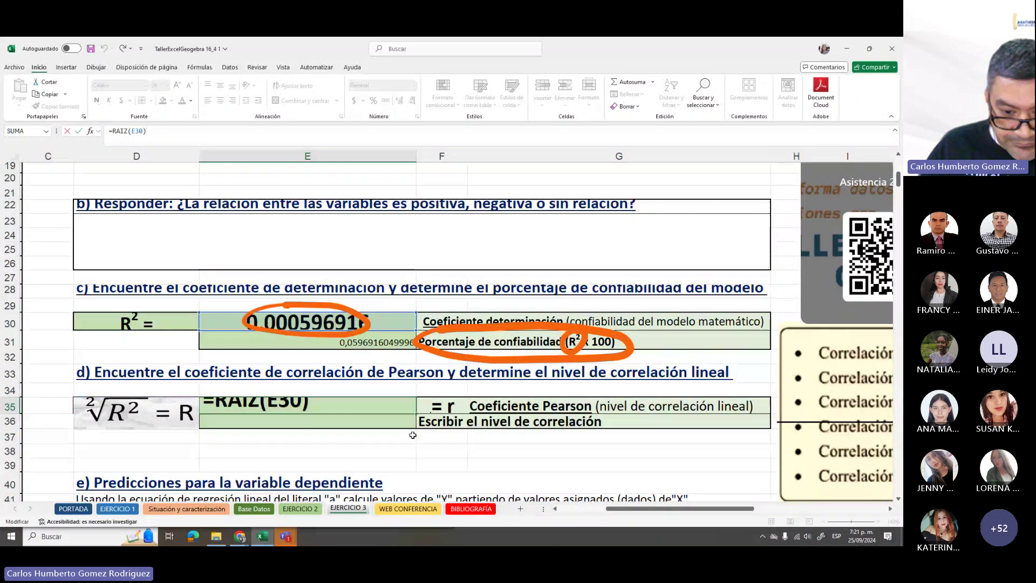
{"action": "left_click", "coordinate": [390, 451]}
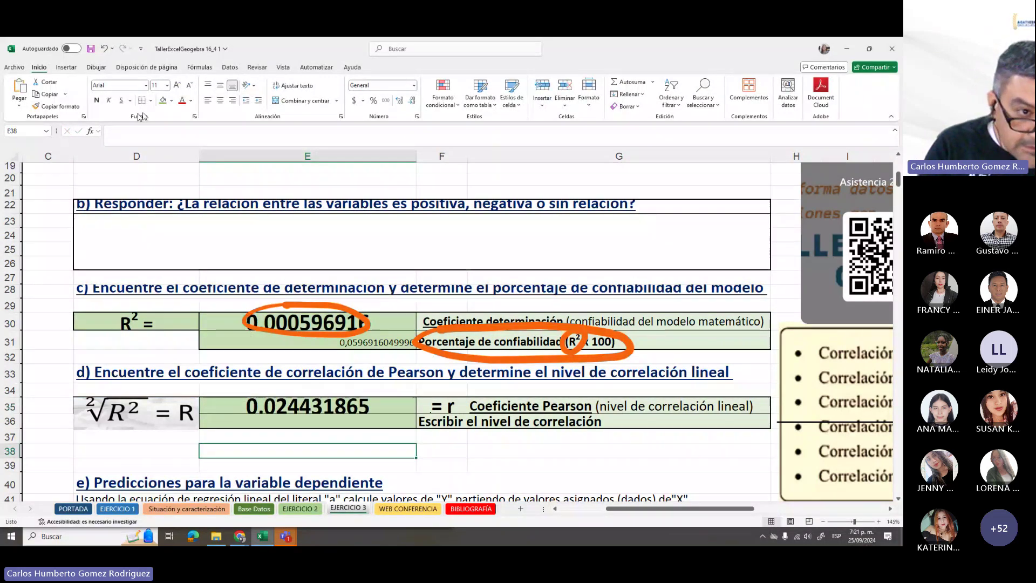
Circle the empty correlation level cell E36 in orange and delete the orange circles around the R² value and reliability label
{"action": "left_click", "coordinate": [97, 67]}
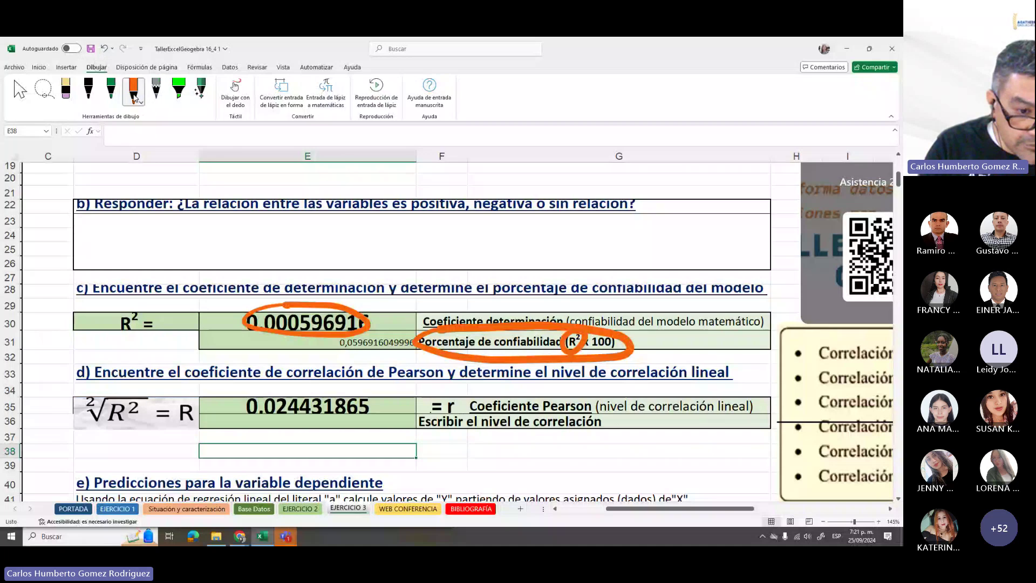
{"action": "mouse_move", "coordinate": [219, 415]}
{"action": "left_mouse_down"}
{"action": "mouse_move", "coordinate": [382, 442]}
{"action": "mouse_move", "coordinate": [363, 410]}
{"action": "mouse_move", "coordinate": [208, 427]}
{"action": "mouse_move", "coordinate": [225, 439]}
{"action": "left_mouse_up"}
{"action": "left_click", "coordinate": [440, 354]}
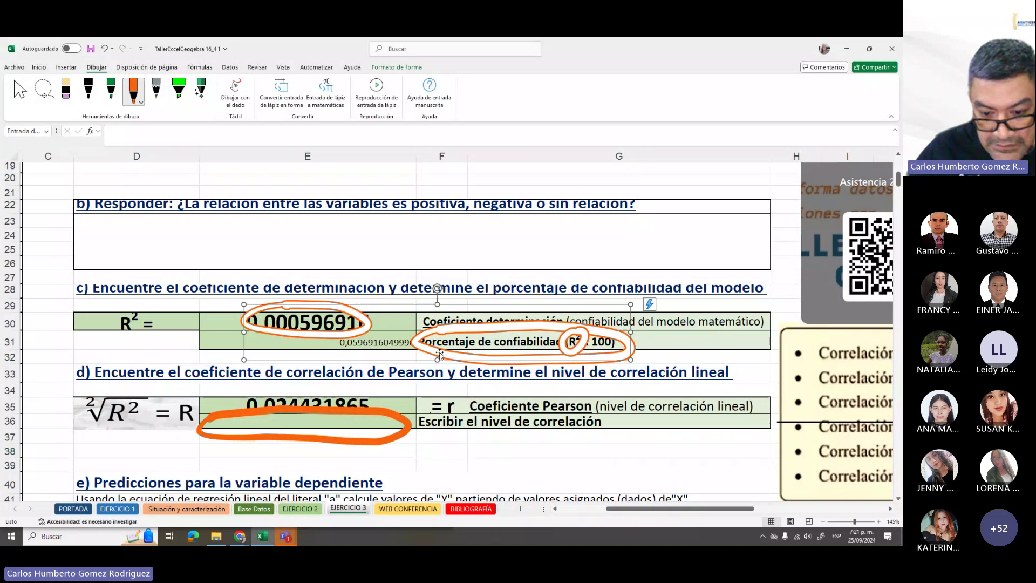
{"action": "key", "text": "Delete"}
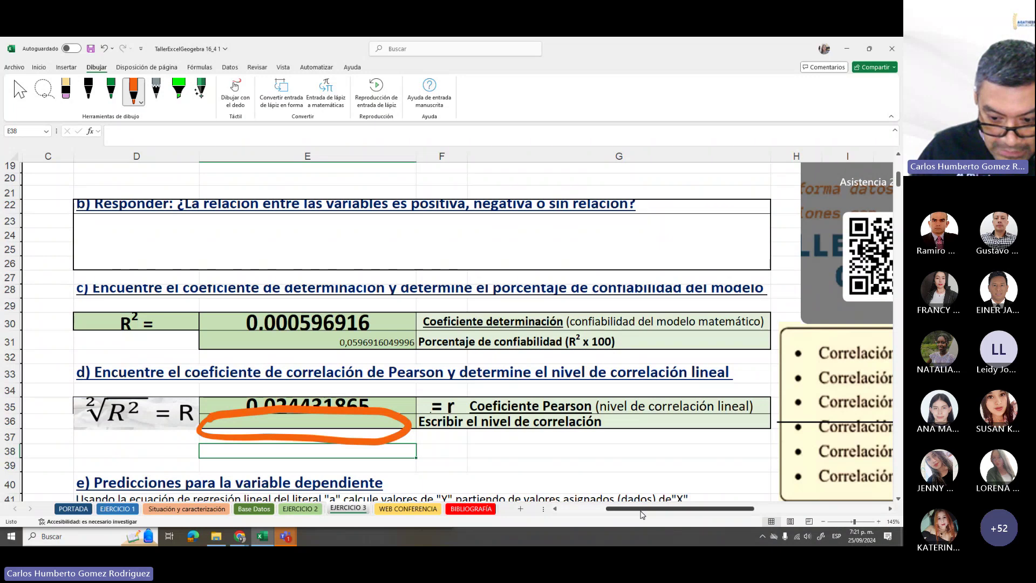
Delete the pink highlighter marks on and beside the correlation level table and move the table image next to the Pearson coefficient
{"action": "left_click_drag", "start_coordinate": [642, 514], "coordinate": [741, 514]}
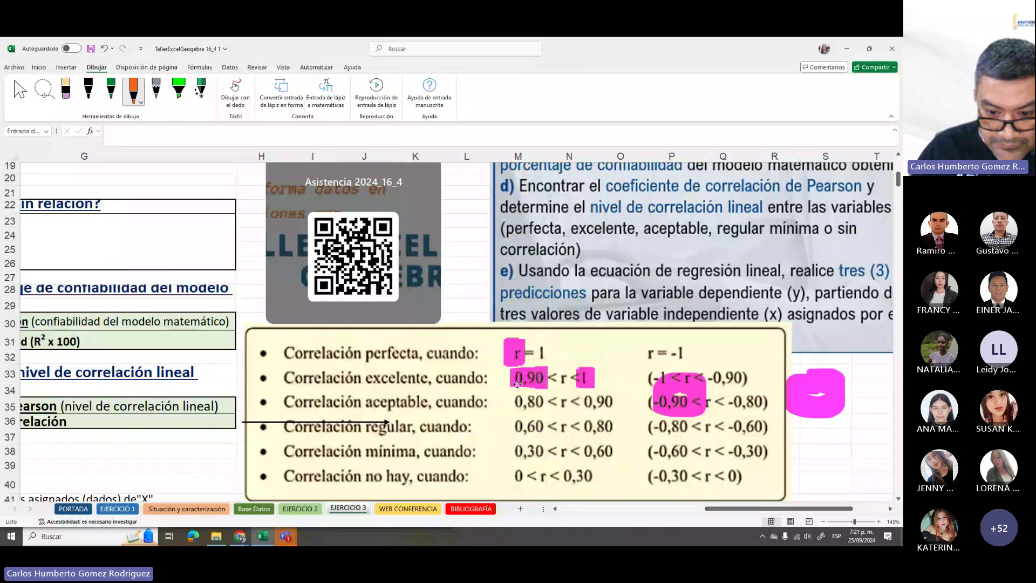
{"action": "left_click", "coordinate": [517, 384]}
{"action": "key", "text": "Delete"}
{"action": "left_click", "coordinate": [514, 353]}
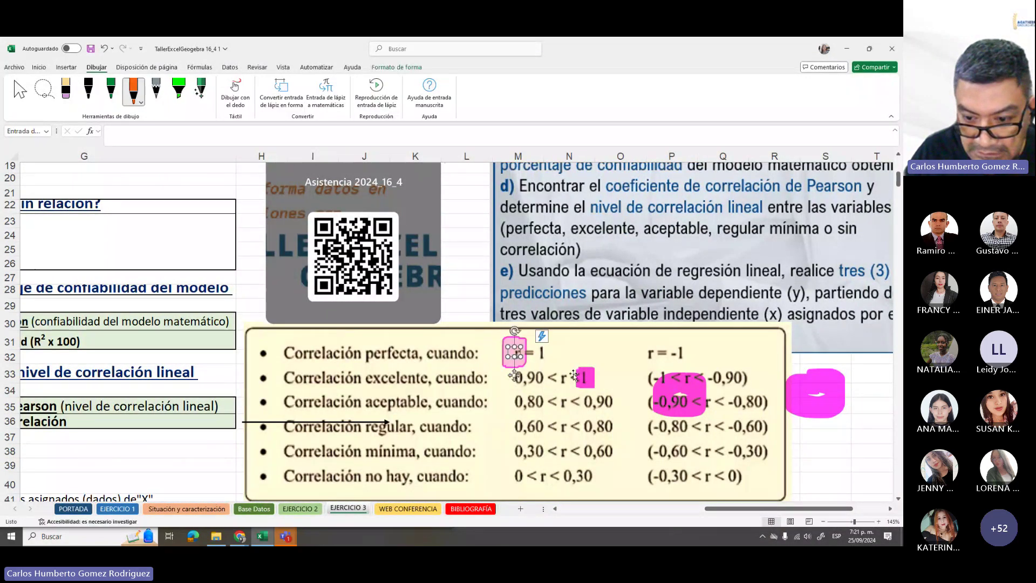
{"action": "key", "text": "Delete"}
{"action": "left_click", "coordinate": [681, 394]}
{"action": "left_click", "coordinate": [815, 393]}
{"action": "key", "text": "Delete"}
{"action": "left_click", "coordinate": [688, 391]}
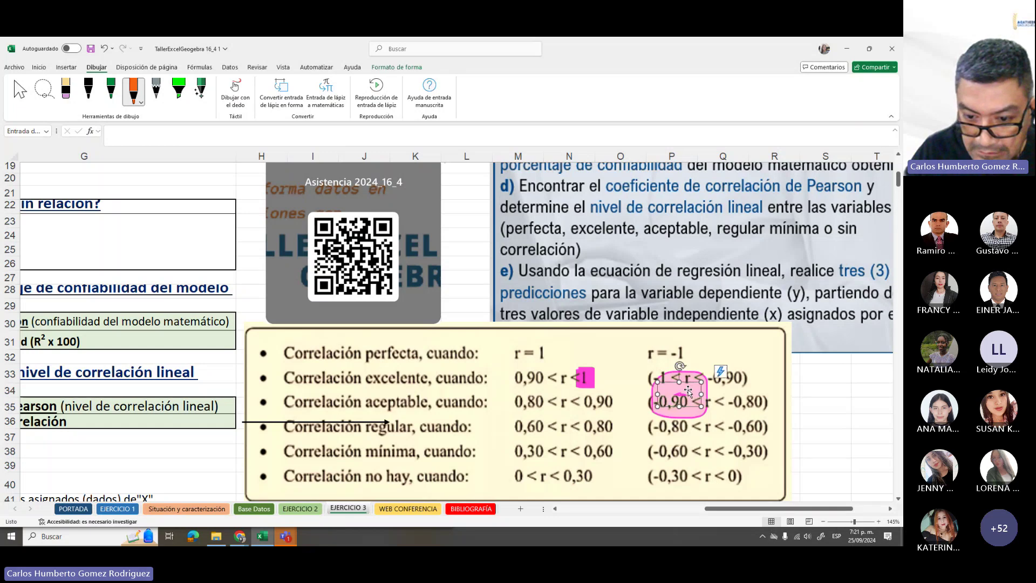
{"action": "key", "text": "Delete"}
{"action": "left_click", "coordinate": [586, 378]}
{"action": "key", "text": "Delete"}
{"action": "left_click_drag", "start_coordinate": [715, 510], "coordinate": [653, 514]}
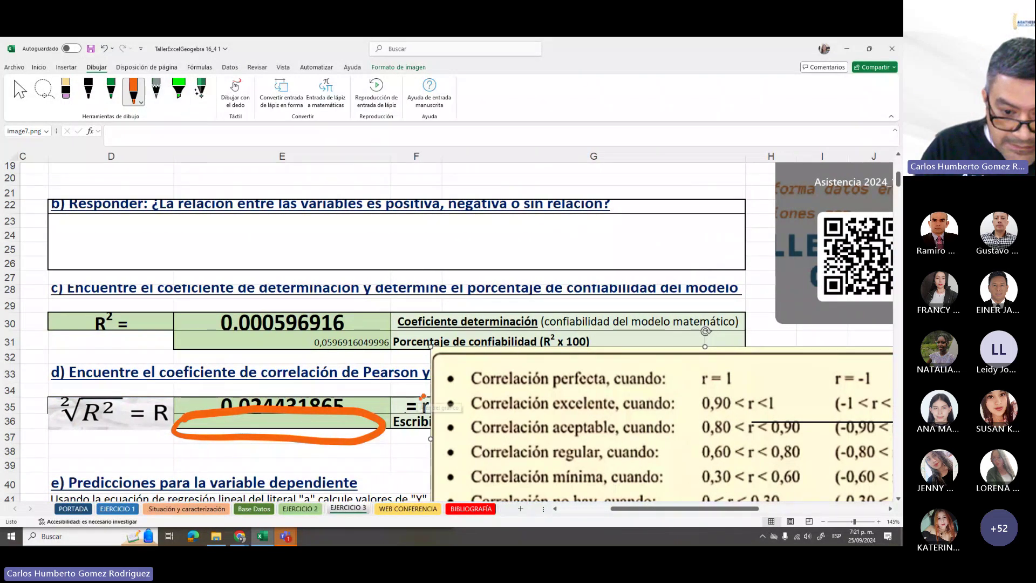
Draw a green highlighter arrow from the Pearson "= r" to the correlation criteria and delete the orange oval around cell E36
{"action": "left_click", "coordinate": [179, 91]}
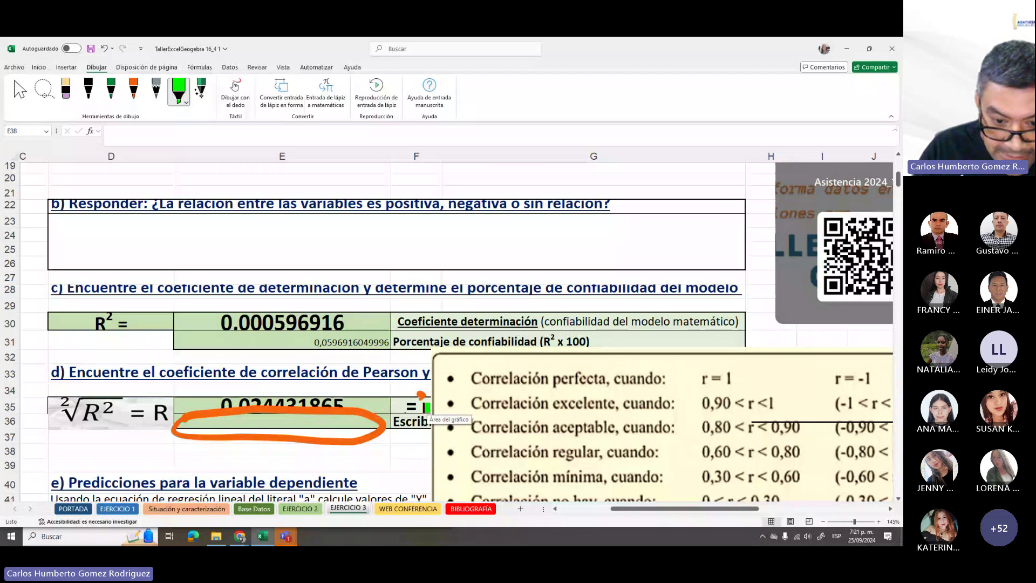
{"action": "mouse_move", "coordinate": [421, 395]}
{"action": "left_mouse_down"}
{"action": "mouse_move", "coordinate": [429, 408]}
{"action": "mouse_move", "coordinate": [620, 326]}
{"action": "mouse_move", "coordinate": [669, 373]}
{"action": "mouse_move", "coordinate": [671, 394]}
{"action": "mouse_move", "coordinate": [655, 388]}
{"action": "left_mouse_up"}
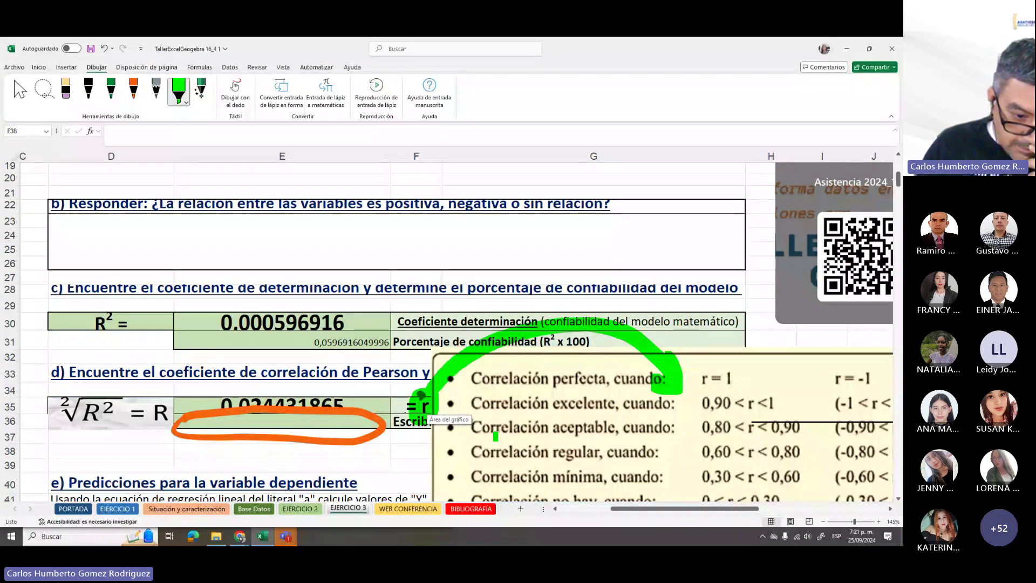
{"action": "left_click", "coordinate": [289, 413]}
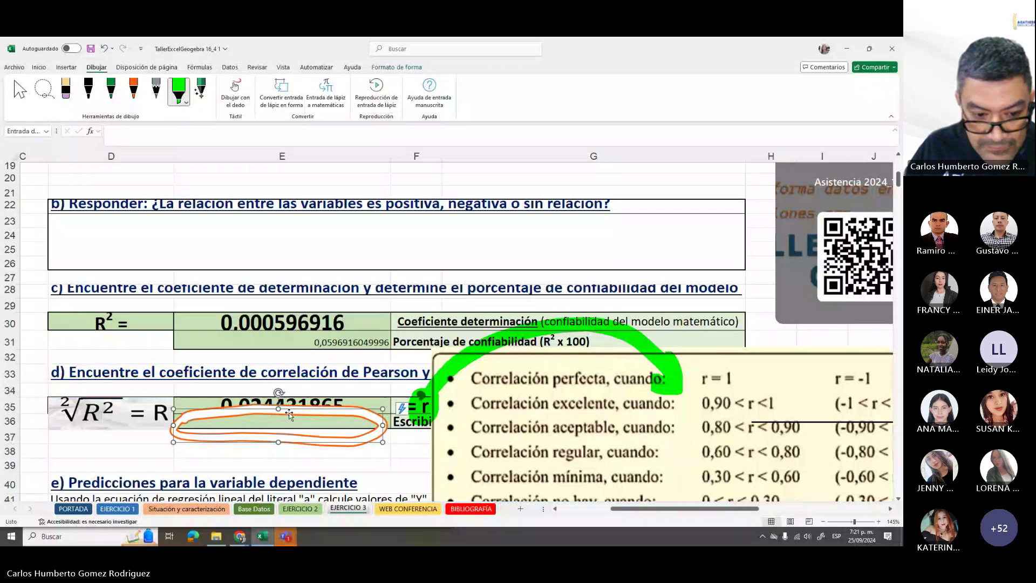
{"action": "key", "text": "Delete"}
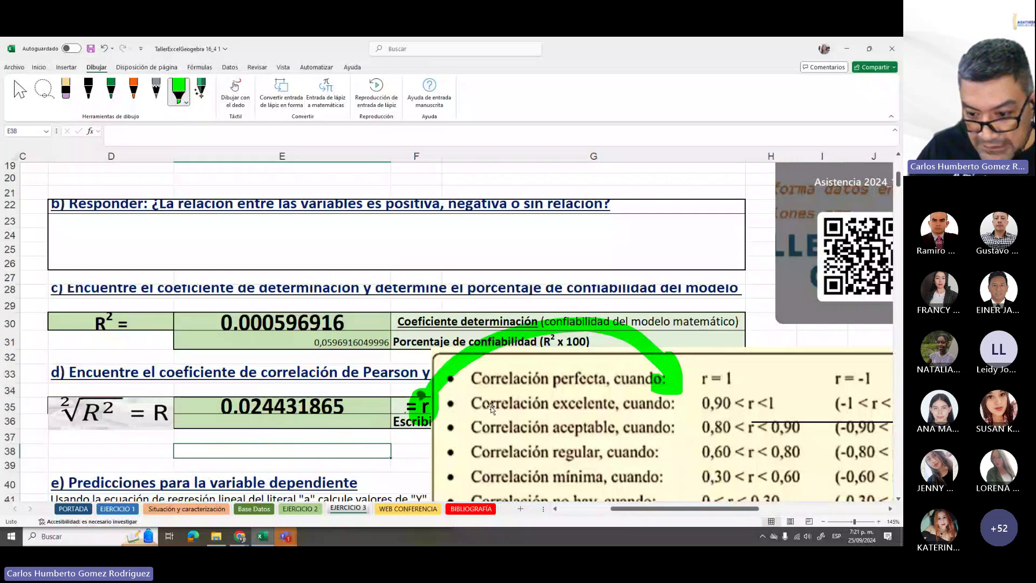
Circle the start of the Pearson coefficient with the green pen and cross out the perfect, excellent, acceptable, regular and minimum correlation criteria
{"action": "left_click", "coordinate": [787, 423]}
{"action": "key", "text": "Delete"}
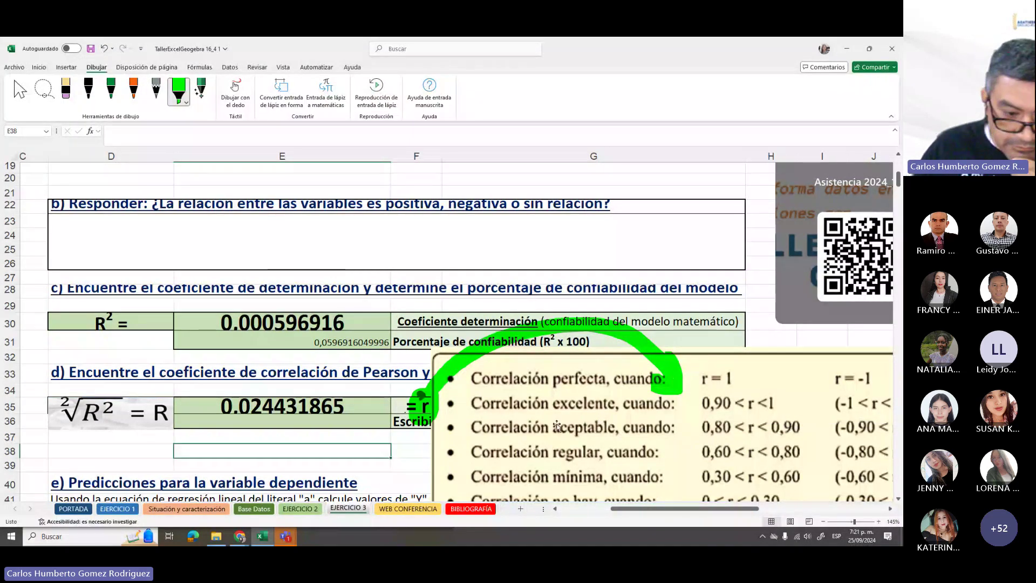
{"action": "left_click", "coordinate": [111, 90]}
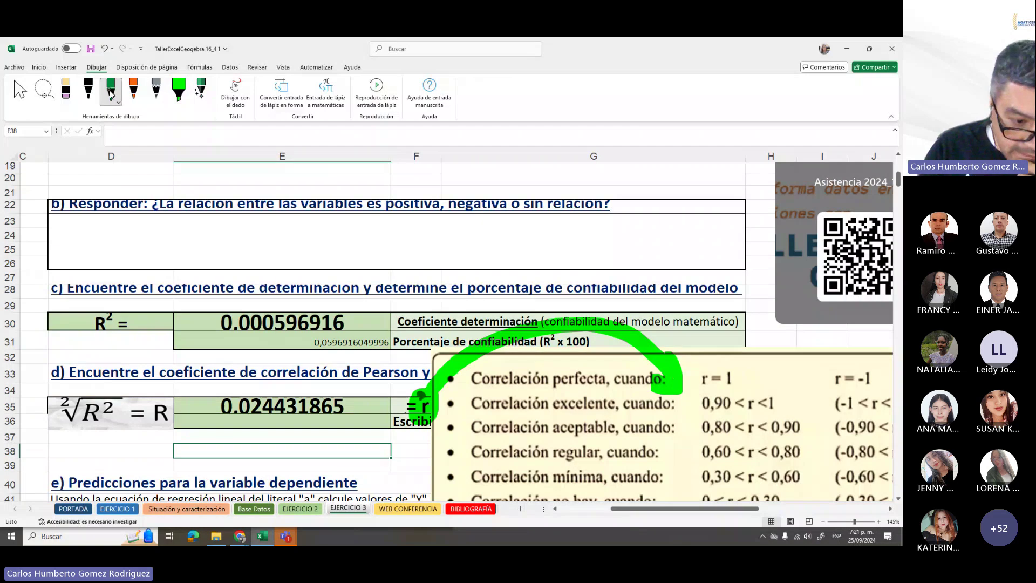
{"action": "mouse_move", "coordinate": [254, 391]}
{"action": "left_mouse_down"}
{"action": "mouse_move", "coordinate": [216, 410]}
{"action": "mouse_move", "coordinate": [264, 403]}
{"action": "left_mouse_up"}
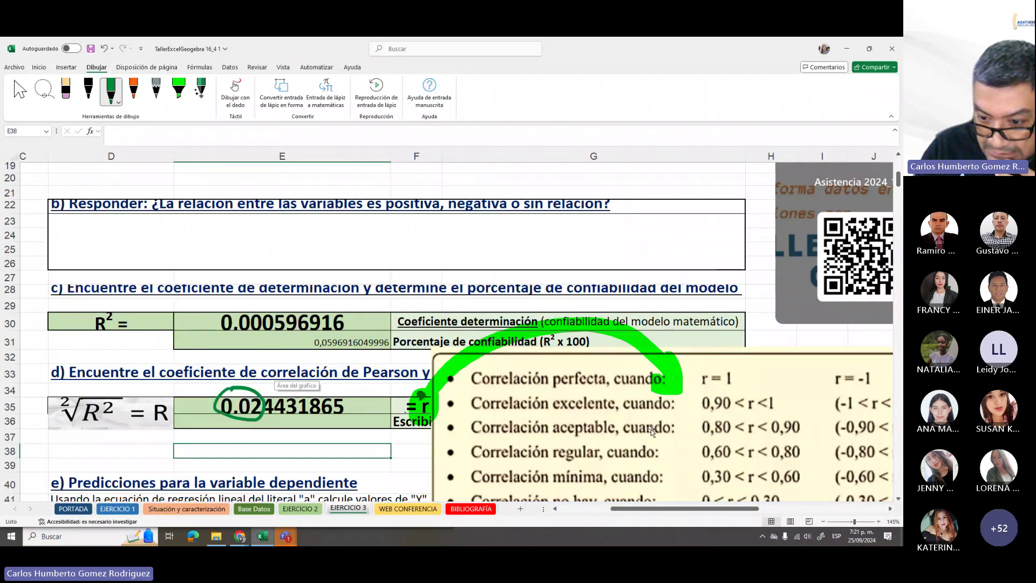
{"action": "left_click_drag", "start_coordinate": [721, 384], "coordinate": [736, 370]}
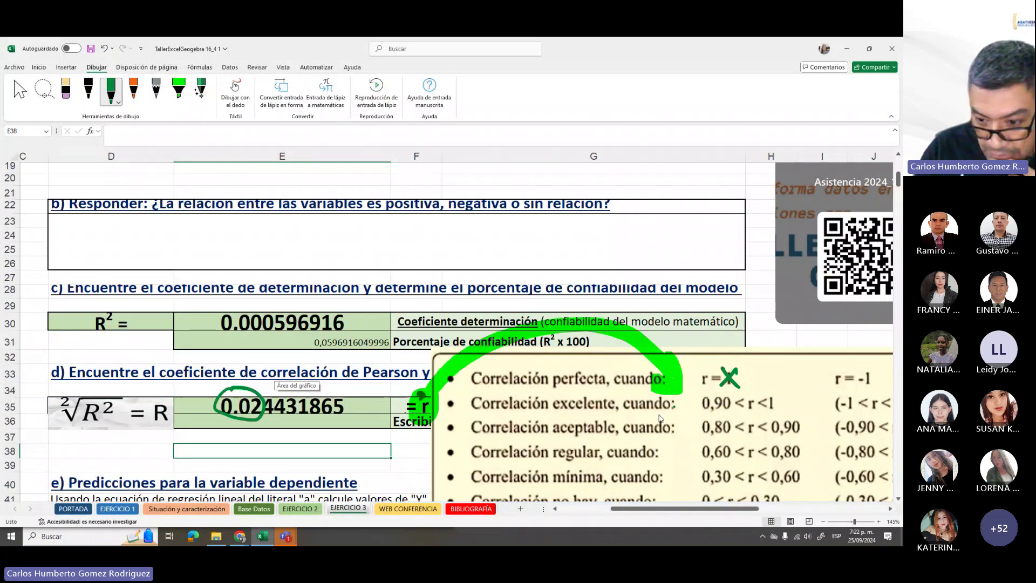
{"action": "left_click_drag", "start_coordinate": [704, 398], "coordinate": [728, 410]}
{"action": "mouse_move", "coordinate": [728, 394]}
{"action": "left_mouse_down"}
{"action": "mouse_move", "coordinate": [709, 424]}
{"action": "mouse_move", "coordinate": [729, 420]}
{"action": "mouse_move", "coordinate": [730, 443]}
{"action": "mouse_move", "coordinate": [713, 460]}
{"action": "mouse_move", "coordinate": [731, 459]}
{"action": "left_mouse_up"}
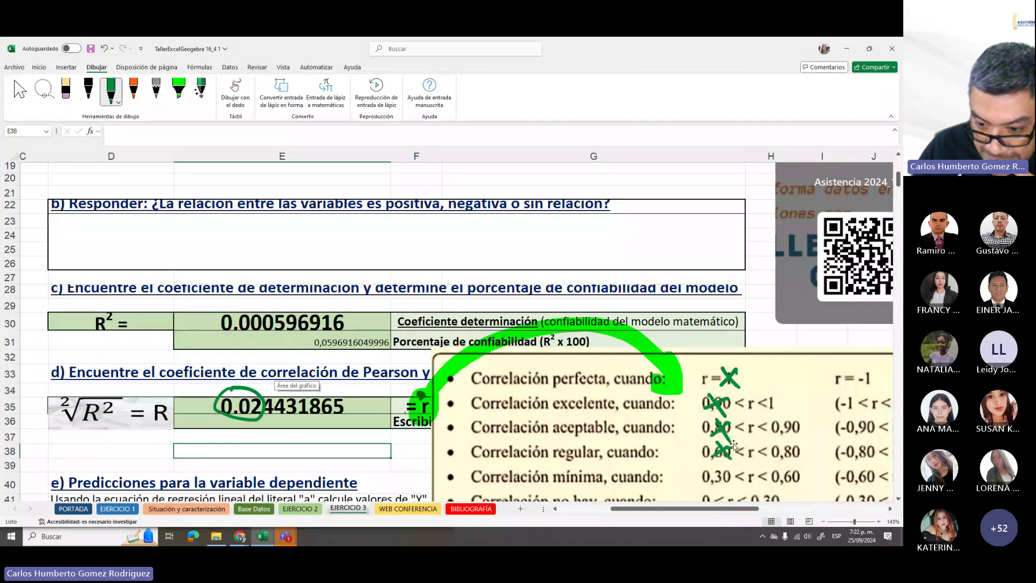
{"action": "scroll", "coordinate": [760, 390], "scroll_direction": "down", "scroll_amount": 2}
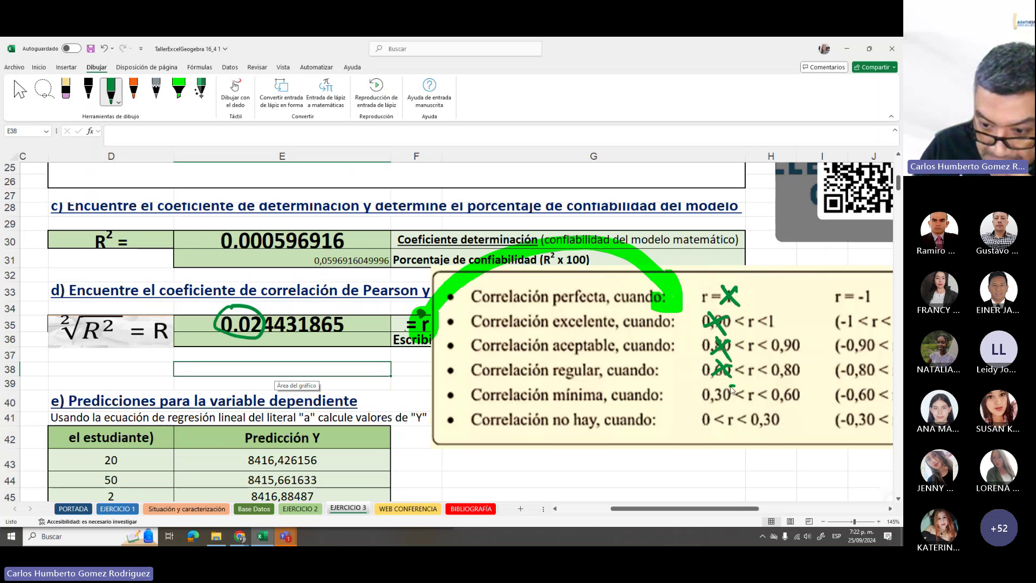
{"action": "left_click_drag", "start_coordinate": [735, 385], "coordinate": [704, 400]}
Circle the "Correlación no hay, cuando:" label, its r and its 0,30 limit in green, with an arrow from 0,30 to the Pearson coefficient
{"action": "mouse_move", "coordinate": [712, 384]}
{"action": "left_mouse_down"}
{"action": "mouse_move", "coordinate": [732, 406]}
{"action": "mouse_move", "coordinate": [786, 422]}
{"action": "mouse_move", "coordinate": [767, 438]}
{"action": "mouse_move", "coordinate": [615, 468]}
{"action": "mouse_move", "coordinate": [343, 370]}
{"action": "mouse_move", "coordinate": [315, 371]}
{"action": "left_mouse_up"}
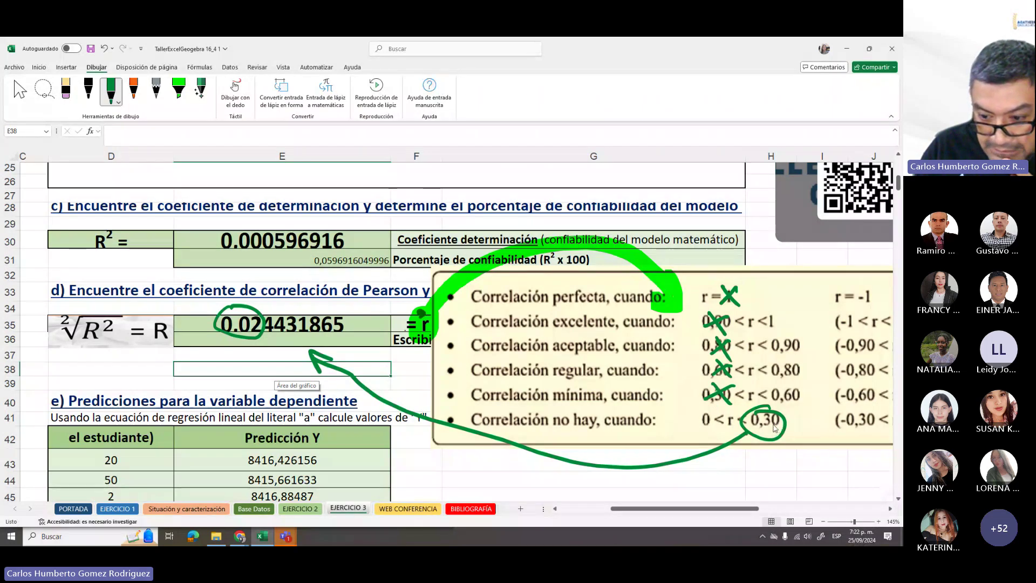
{"action": "left_click_drag", "start_coordinate": [735, 411], "coordinate": [729, 412]}
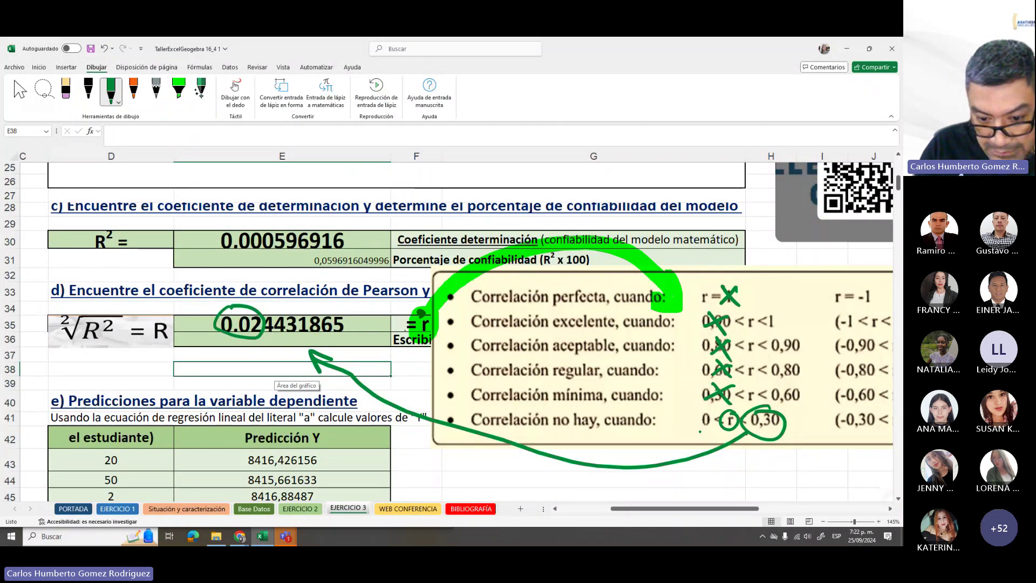
{"action": "mouse_move", "coordinate": [521, 408]}
{"action": "left_mouse_down"}
{"action": "mouse_move", "coordinate": [503, 444]}
{"action": "mouse_move", "coordinate": [667, 425]}
{"action": "mouse_move", "coordinate": [521, 410]}
{"action": "left_mouse_up"}
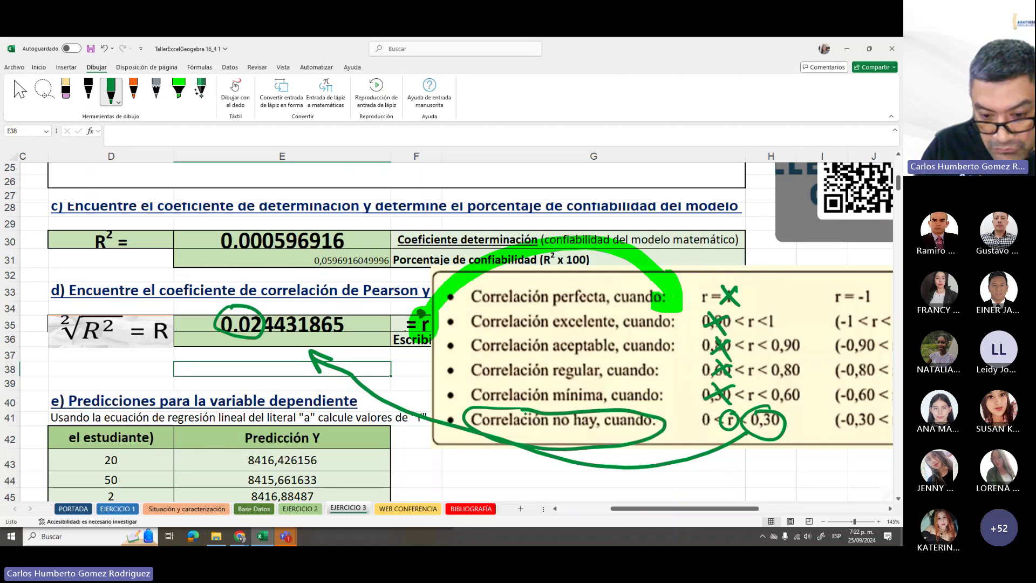
{"action": "left_click_drag", "start_coordinate": [665, 429], "coordinate": [690, 430]}
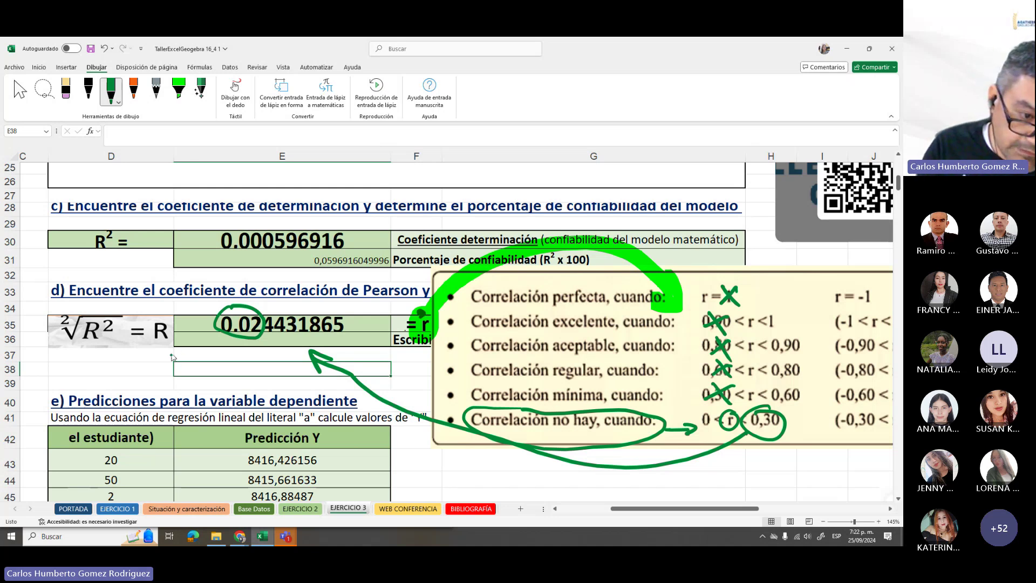
Handwrite "No hay correlación entre las variables" in green pen below the Pearson coefficient
{"action": "left_click_drag", "start_coordinate": [177, 354], "coordinate": [215, 350]}
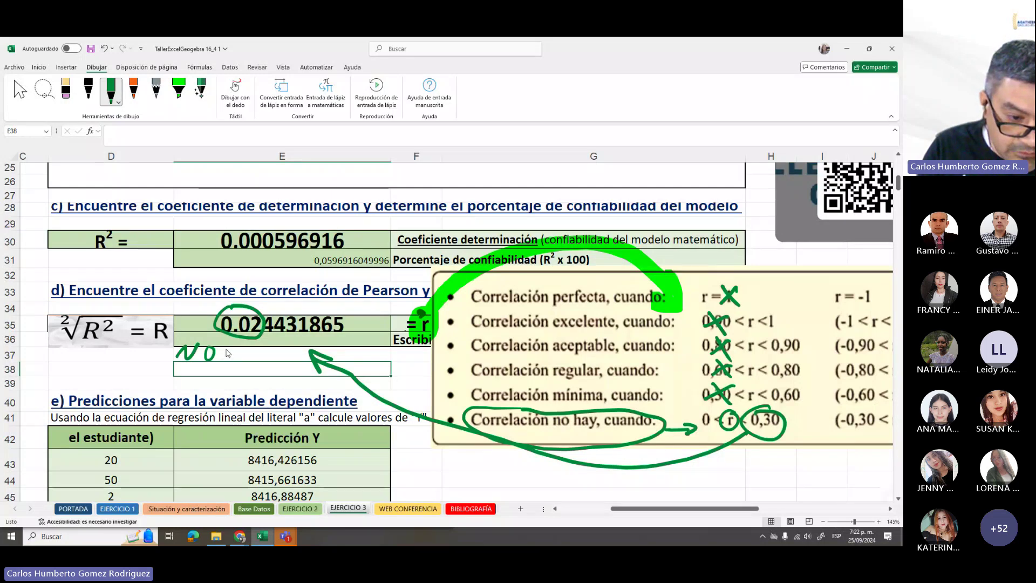
{"action": "mouse_move", "coordinate": [226, 345]}
{"action": "left_mouse_down"}
{"action": "mouse_move", "coordinate": [233, 361]}
{"action": "mouse_move", "coordinate": [256, 360]}
{"action": "left_mouse_up"}
{"action": "left_click_drag", "start_coordinate": [184, 369], "coordinate": [237, 378]}
{"action": "mouse_move", "coordinate": [239, 369]}
{"action": "left_mouse_down"}
{"action": "mouse_move", "coordinate": [253, 378]}
{"action": "mouse_move", "coordinate": [297, 374]}
{"action": "left_mouse_up"}
{"action": "left_click_drag", "start_coordinate": [211, 386], "coordinate": [276, 391]}
{"action": "left_click_drag", "start_coordinate": [279, 384], "coordinate": [366, 393]}
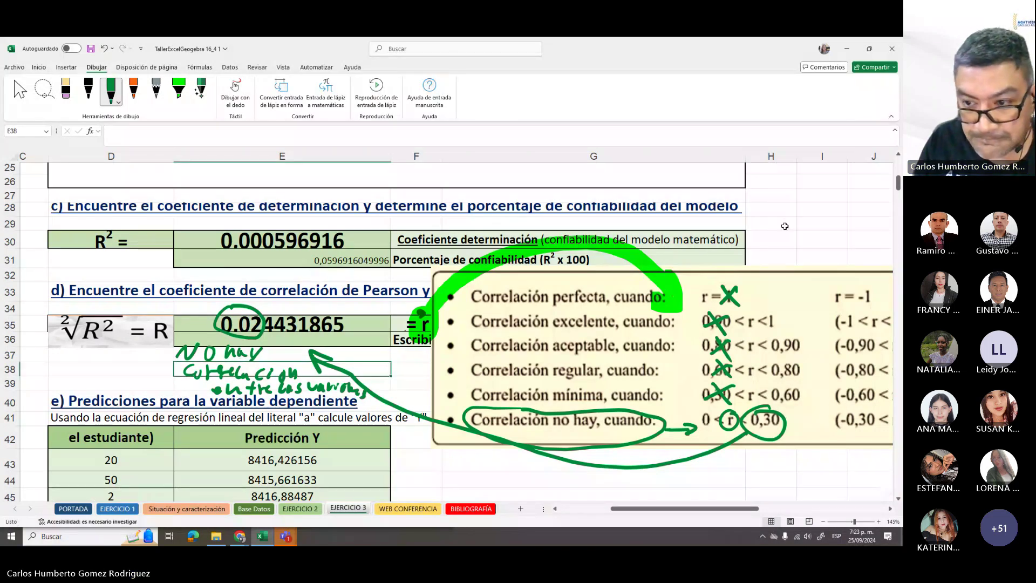
Examine the prediction formula in cell E44 against the a and b coefficients and the regression equation on the scatter chart
{"action": "scroll", "coordinate": [283, 396], "scroll_direction": "down", "scroll_amount": 2}
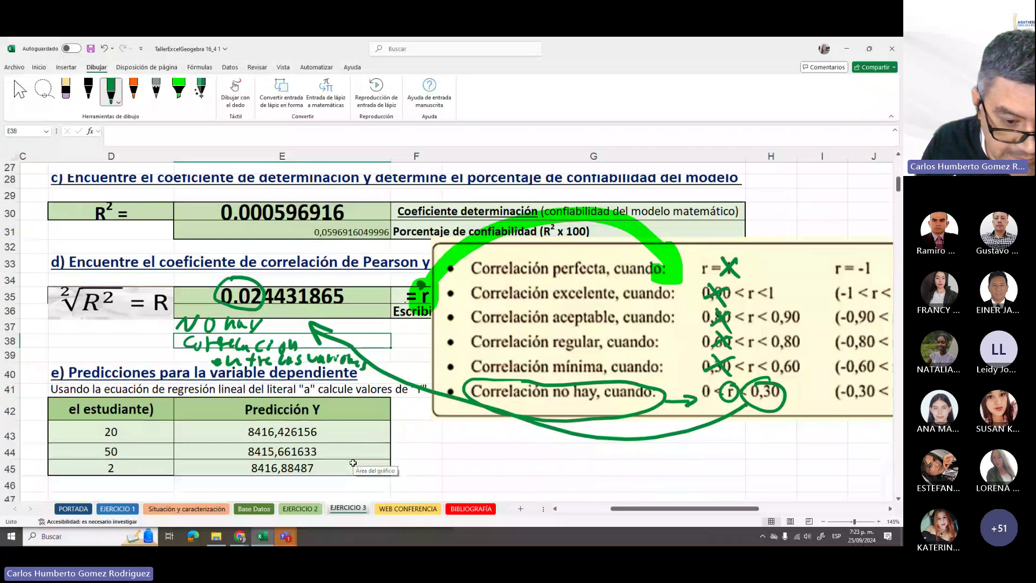
{"action": "left_click", "coordinate": [283, 397]}
{"action": "double_click", "coordinate": [283, 397]}
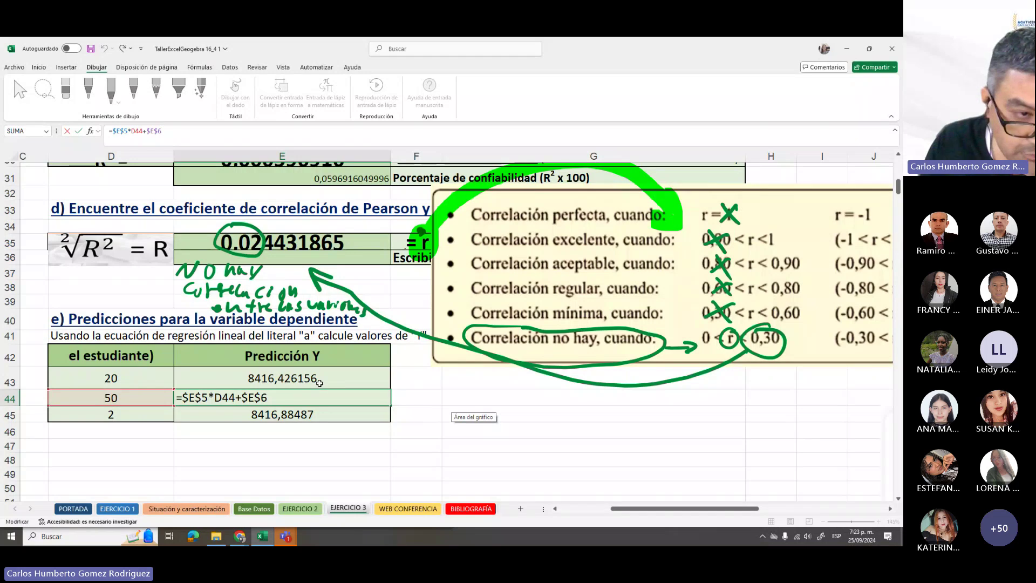
{"action": "scroll", "coordinate": [380, 371], "scroll_direction": "up", "scroll_amount": 10}
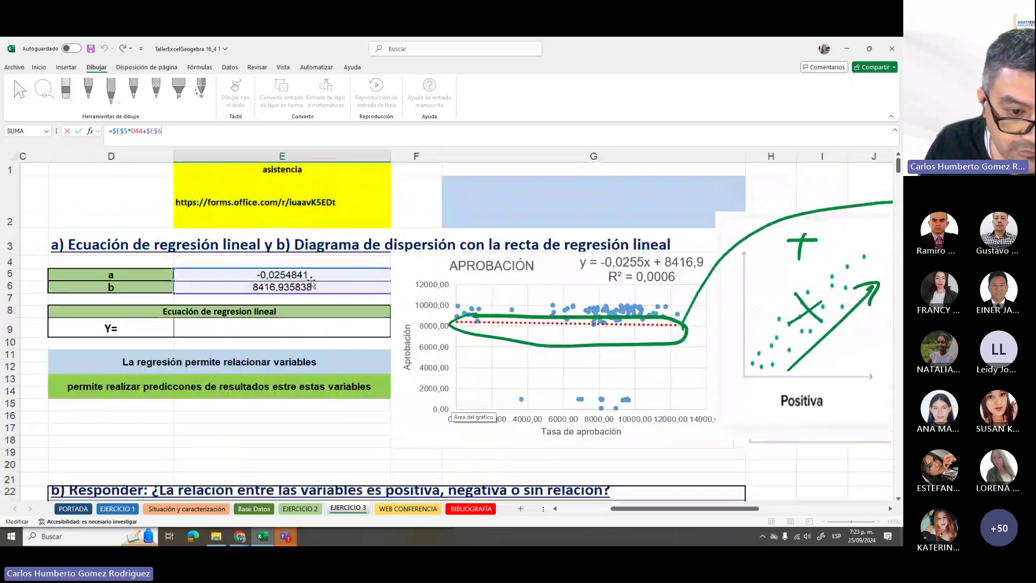
{"action": "left_click", "coordinate": [628, 268]}
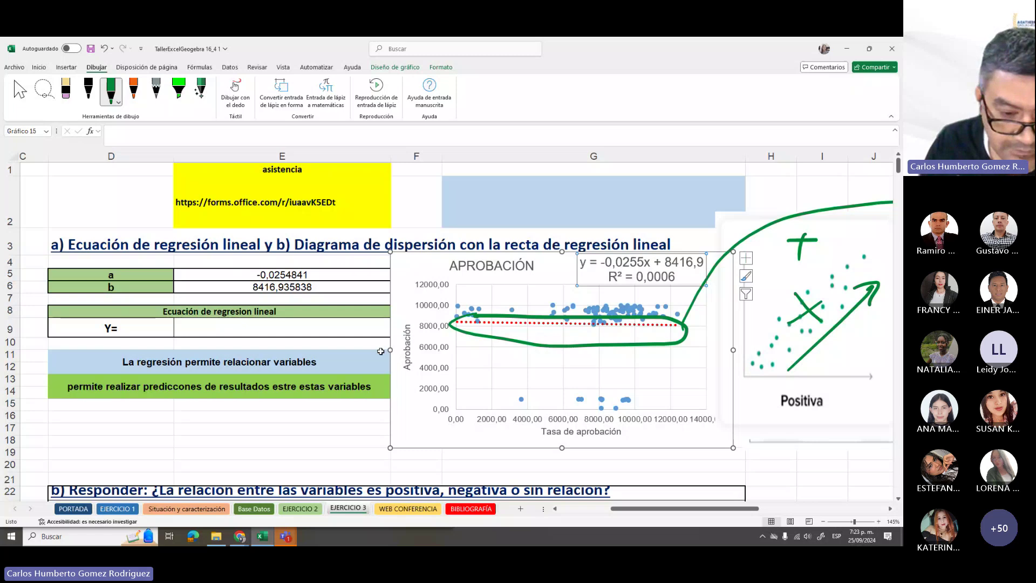
{"action": "scroll", "coordinate": [381, 351], "scroll_direction": "down", "scroll_amount": 1}
{"action": "scroll", "coordinate": [381, 351], "scroll_direction": "down", "scroll_amount": 9}
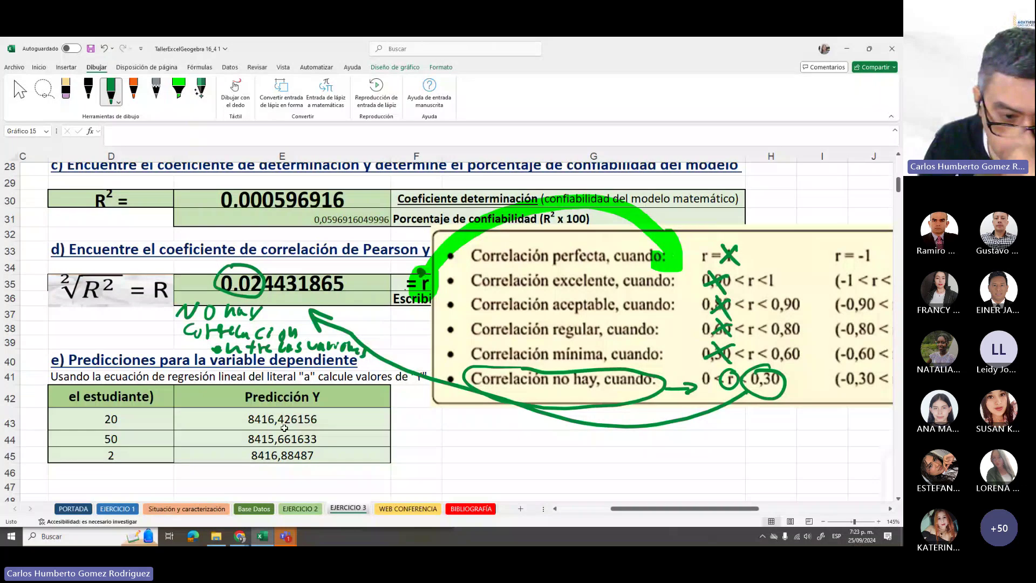
Delete the highlighter arrow, the green arrows and handwriting, and the pen circle around the Pearson coefficient
{"action": "left_click", "coordinate": [503, 404]}
{"action": "key", "text": "Delete"}
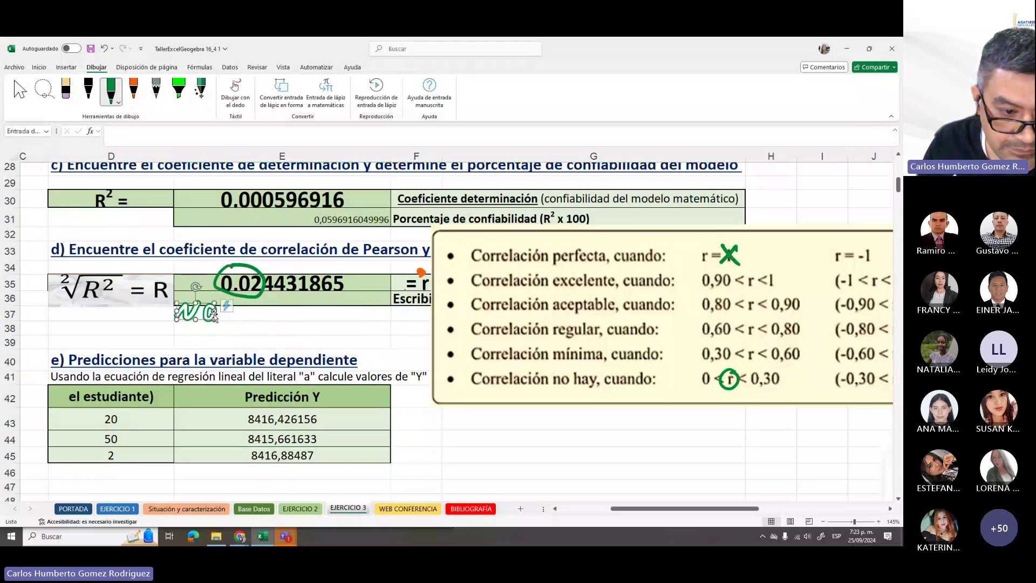
{"action": "left_click", "coordinate": [240, 299]}
{"action": "key", "text": "Delete"}
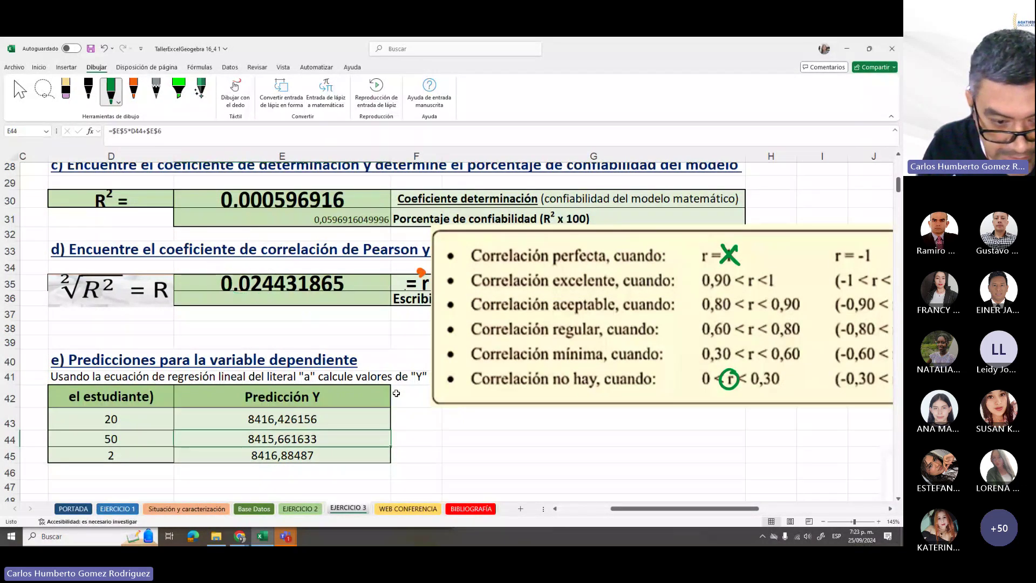
Delete the green pen marks over the scatter chart and the "Positiva" image, and move that image down below the regression formula diagram
{"action": "scroll", "coordinate": [470, 421], "scroll_direction": "up", "scroll_amount": 3}
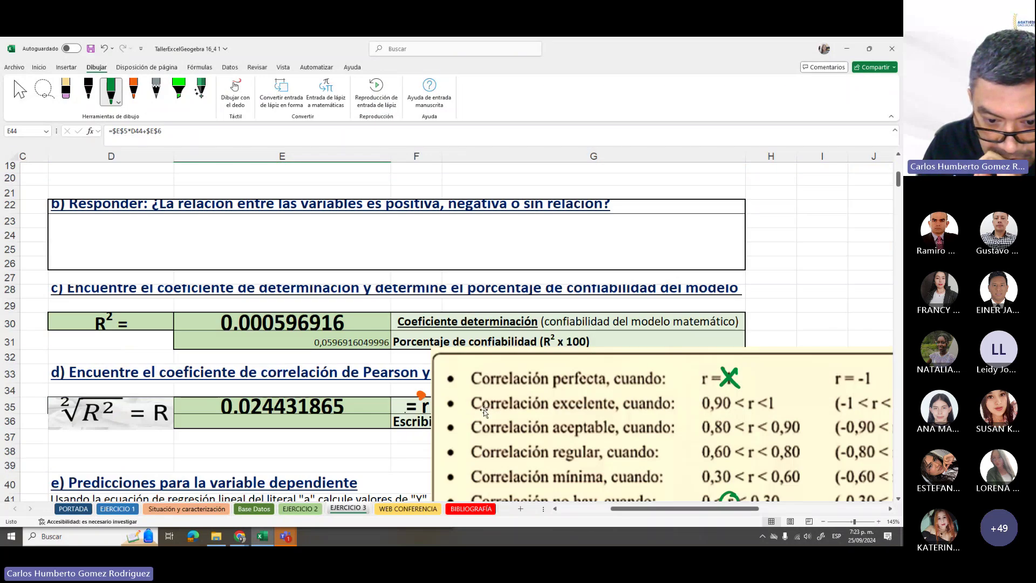
{"action": "scroll", "coordinate": [416, 386], "scroll_direction": "up", "scroll_amount": 6}
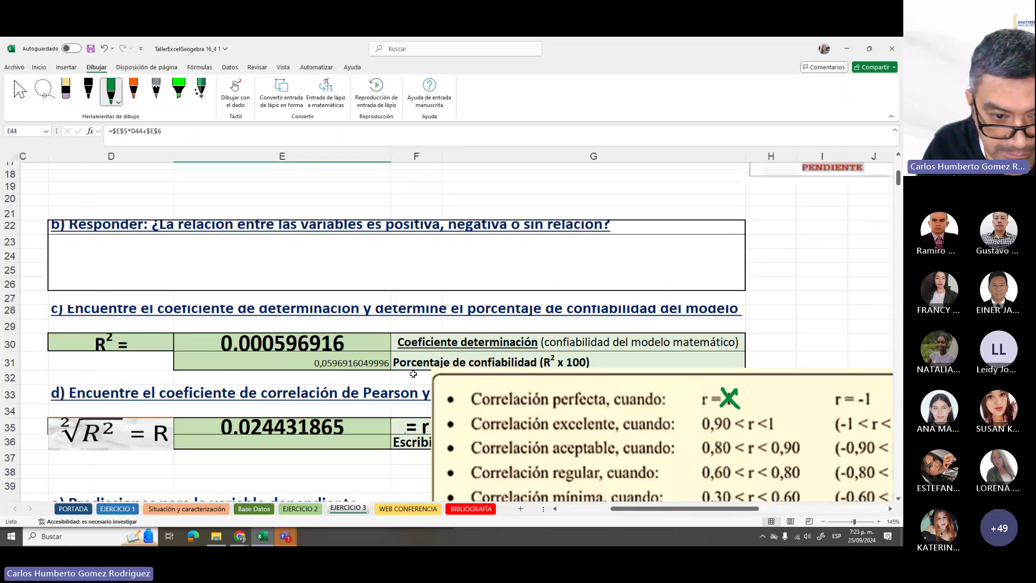
{"action": "left_click", "coordinate": [539, 344]}
{"action": "key", "text": "Delete"}
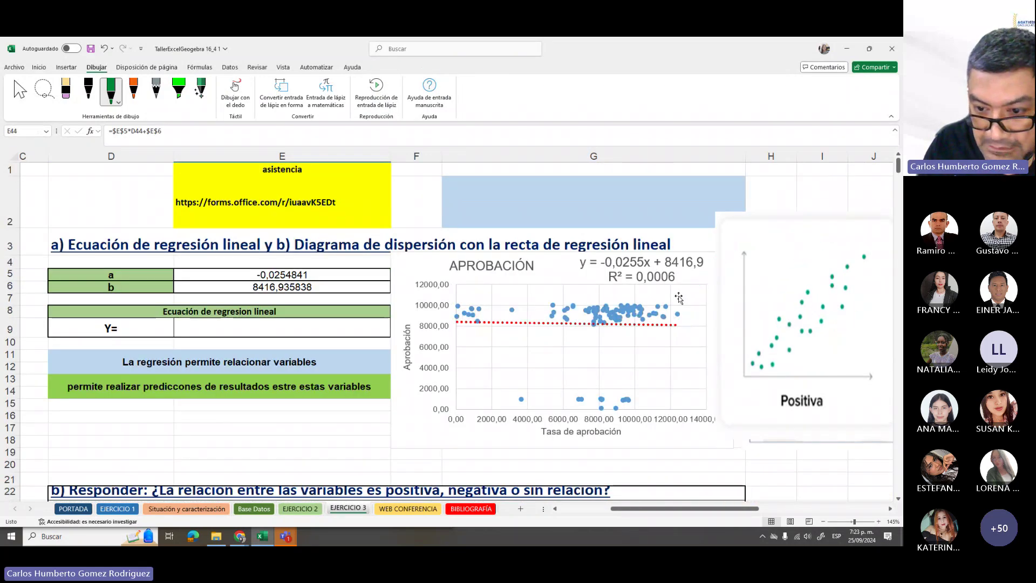
{"action": "mouse_move", "coordinate": [747, 307]}
{"action": "left_mouse_down"}
{"action": "mouse_move", "coordinate": [764, 346]}
{"action": "mouse_move", "coordinate": [744, 423]}
{"action": "left_mouse_up"}
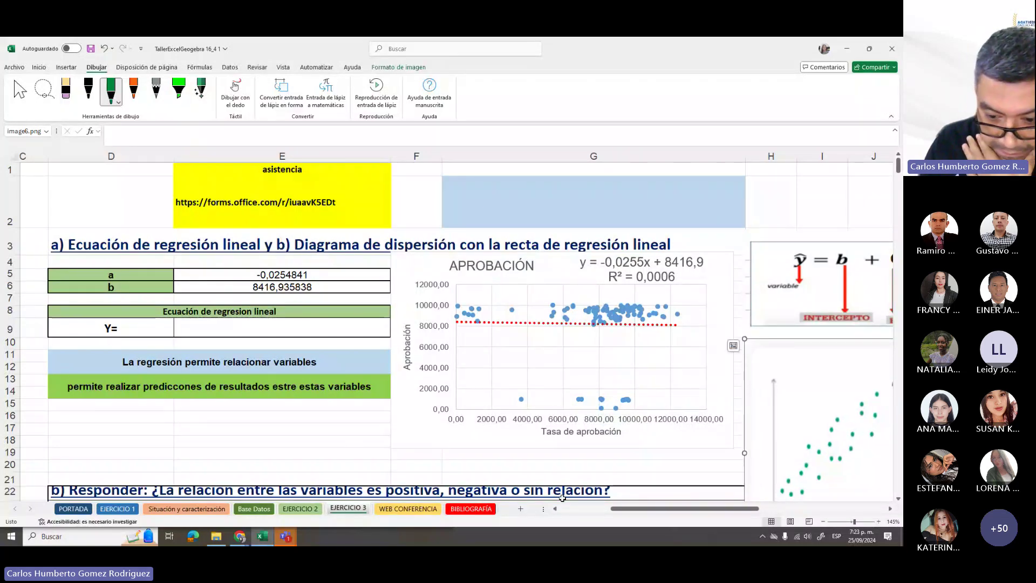
Re-enter the attendance form address in cell E2 as a hyperlink and cancel closing the workbook
{"action": "left_click_drag", "start_coordinate": [615, 508], "coordinate": [574, 511]}
{"action": "left_click", "coordinate": [426, 202]}
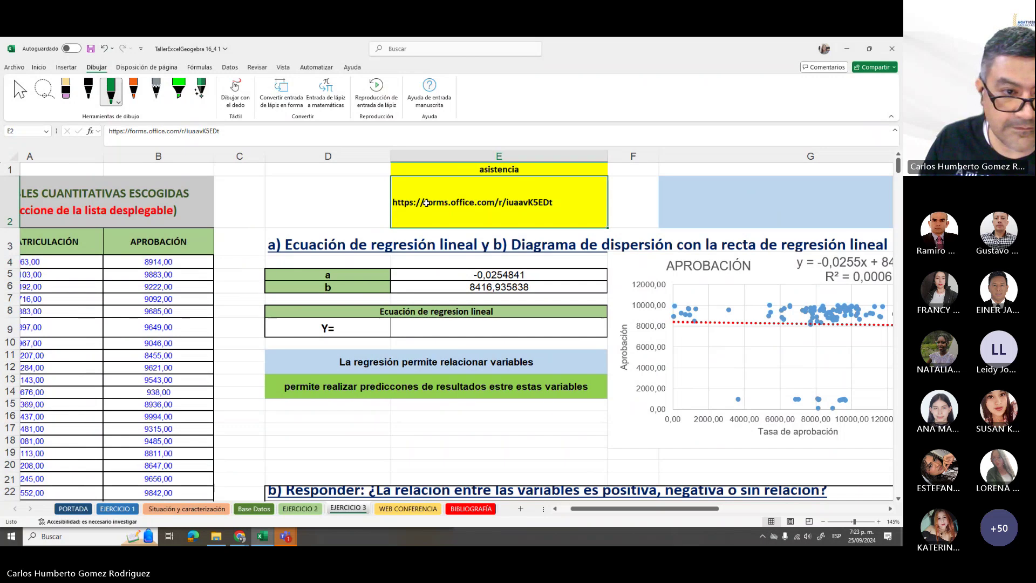
{"action": "left_click_drag", "start_coordinate": [219, 131], "coordinate": [108, 132]}
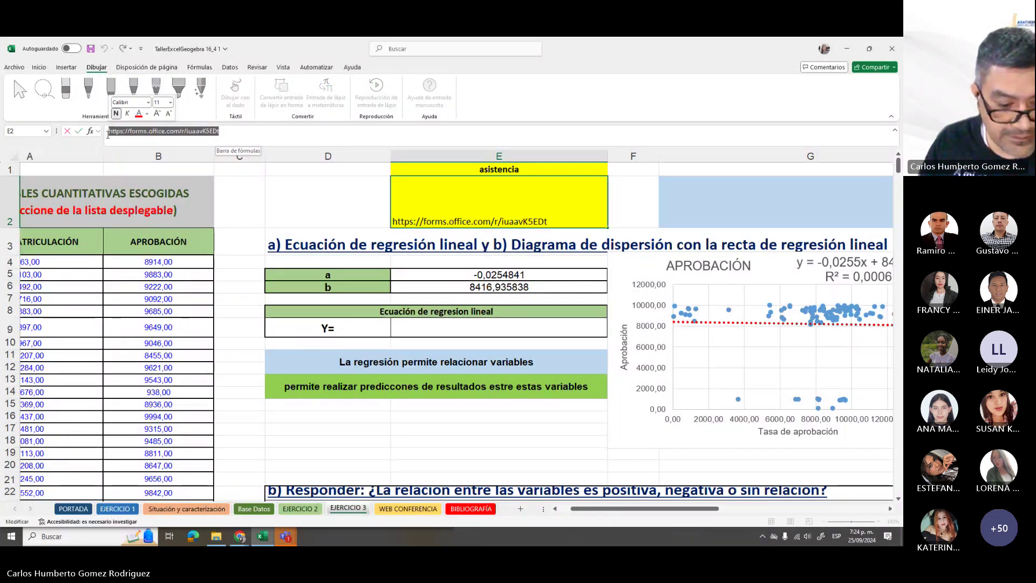
{"action": "key", "text": "Escape"}
{"action": "left_click", "coordinate": [892, 48]}
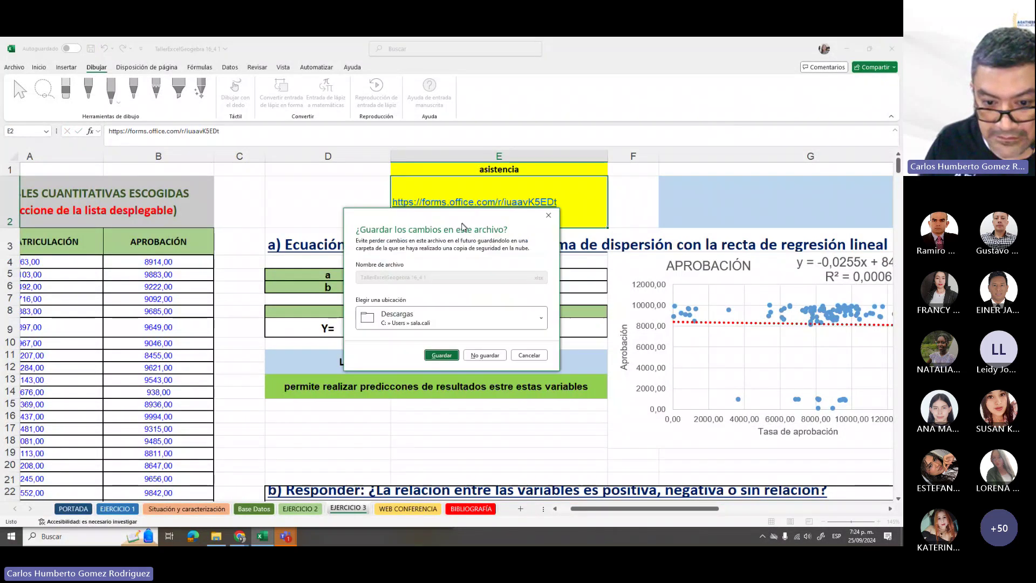
{"action": "left_click", "coordinate": [528, 356]}
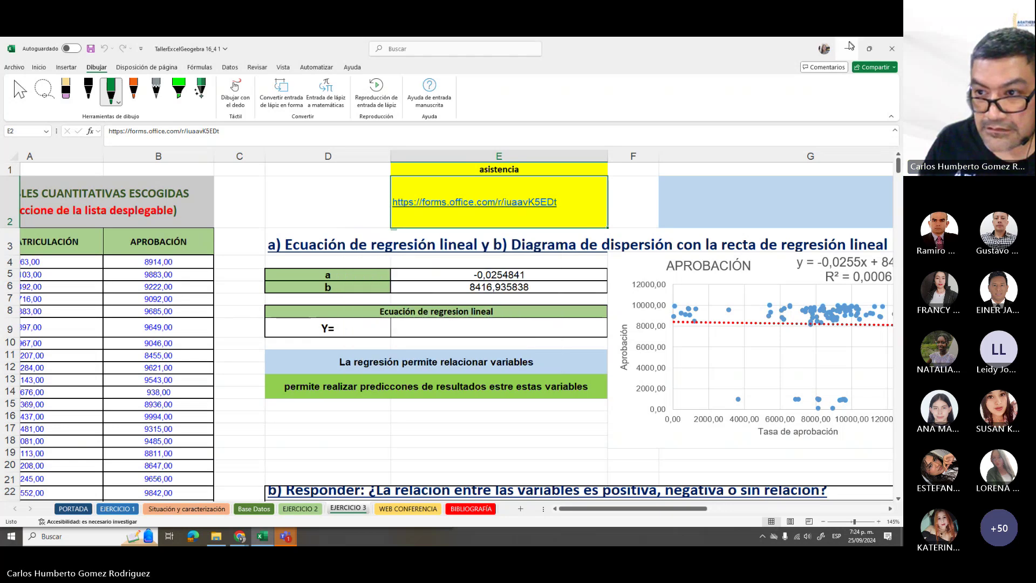